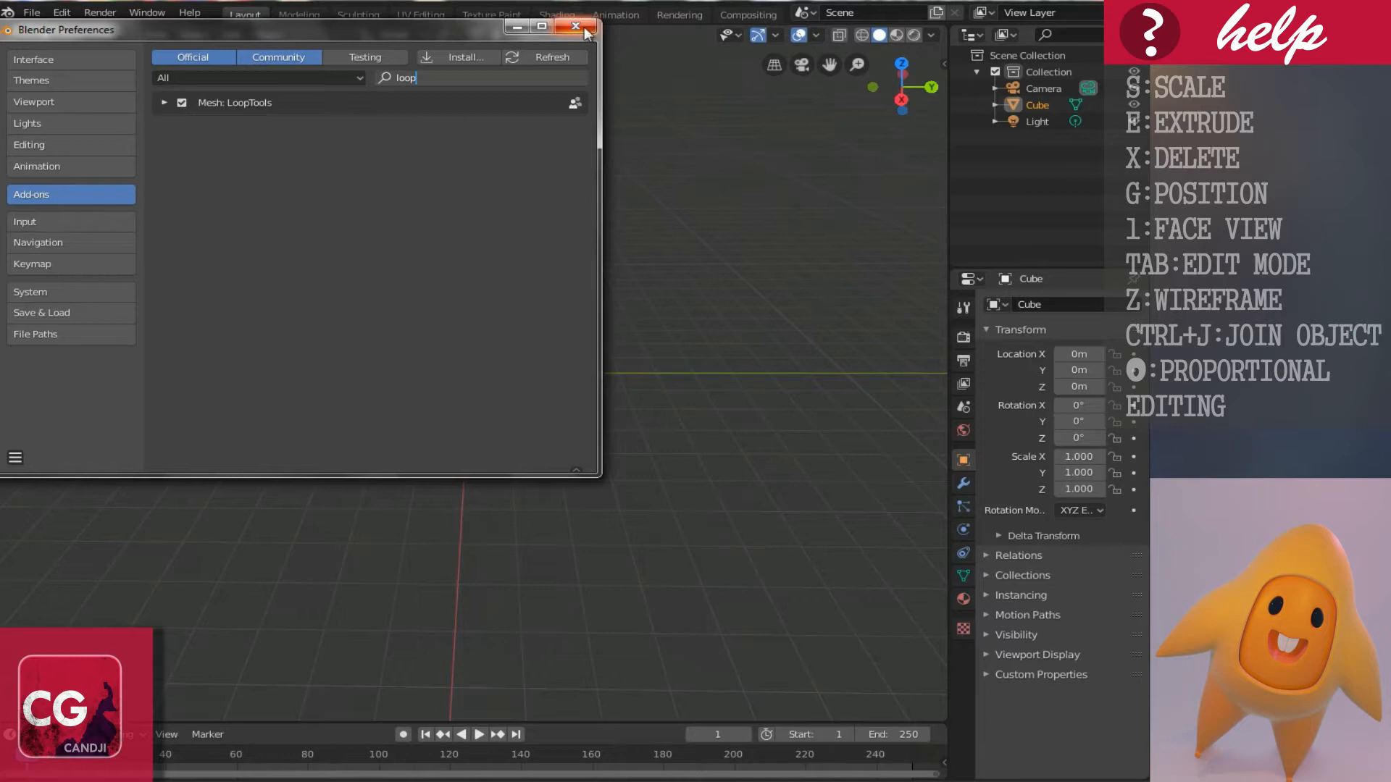
# Hide the light and the camera from the scene.
pyautogui.moveTo(472, 303); pyautogui.dragTo(359, 292, button='middle')
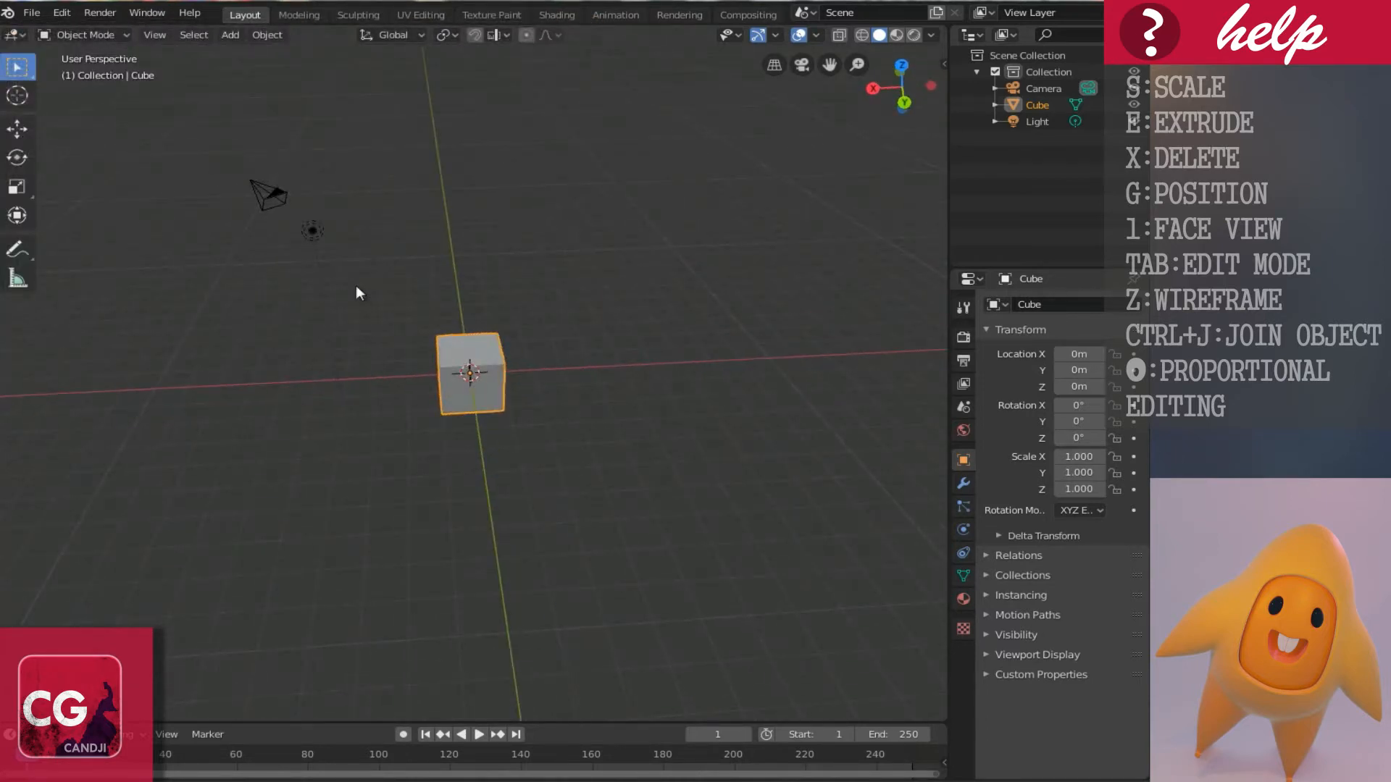
pyautogui.click(320, 239)
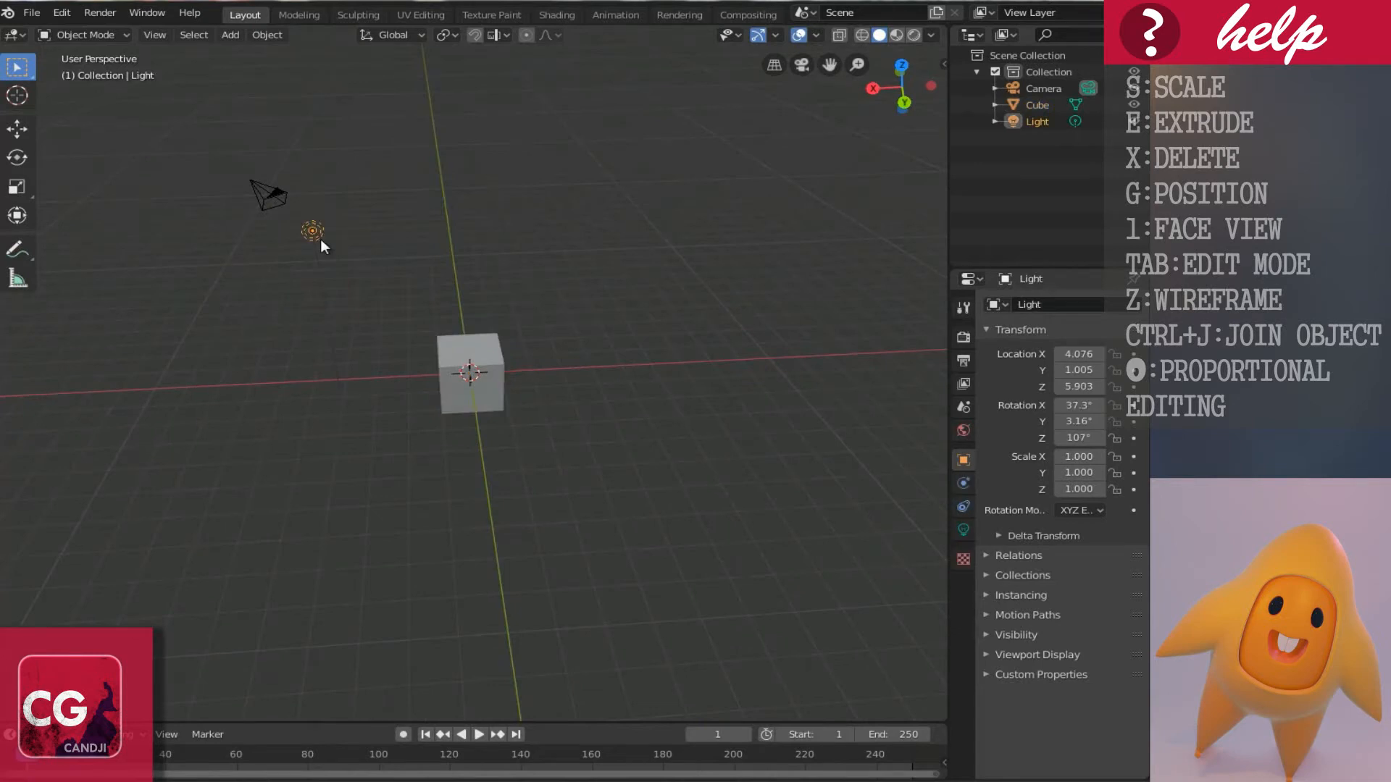
pyautogui.click(270, 195)
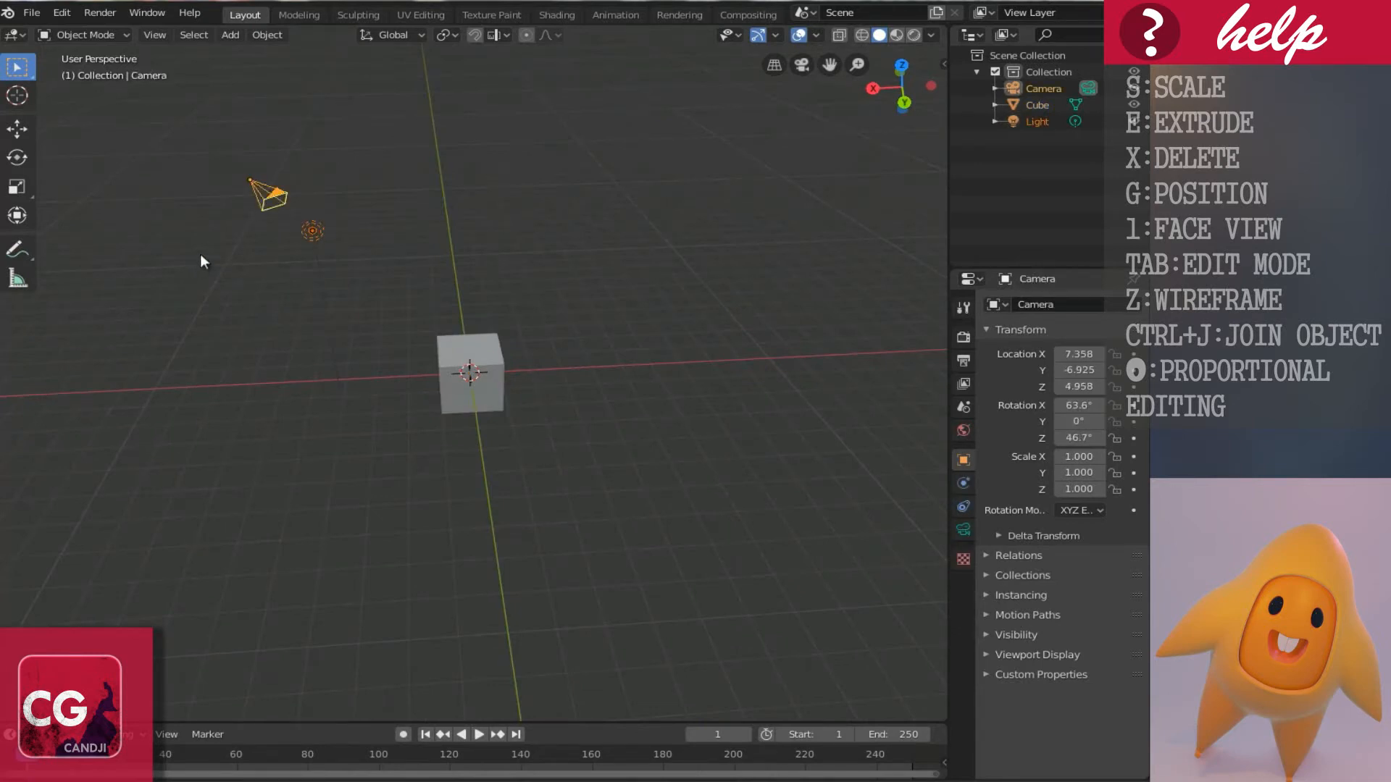
pyautogui.press('h')
pyautogui.moveTo(202, 253); pyautogui.dragTo(870, 575, button='middle')
# Add a Subdivision Surface modifier with 3 viewport subdivisions to the cube and apply it.
pyautogui.click(469, 370)
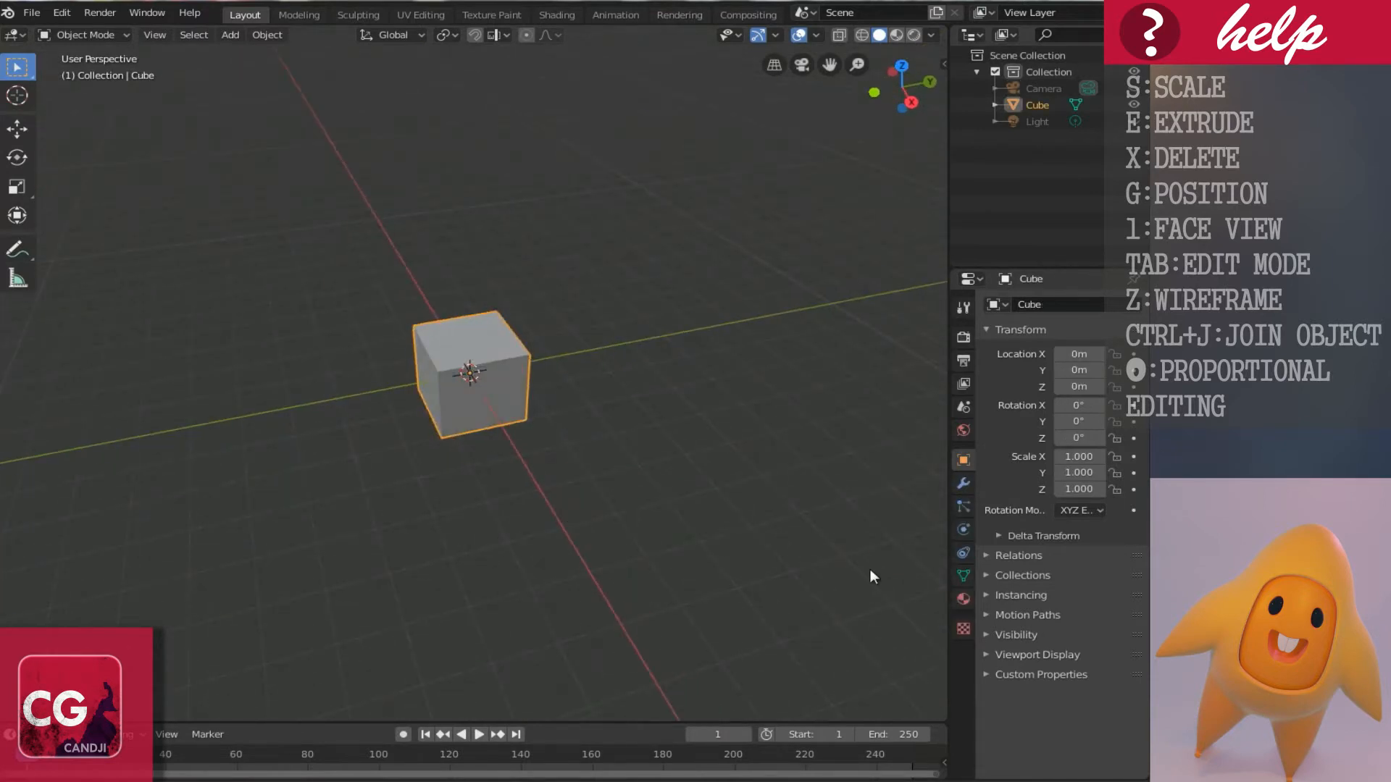
pyautogui.click(965, 482)
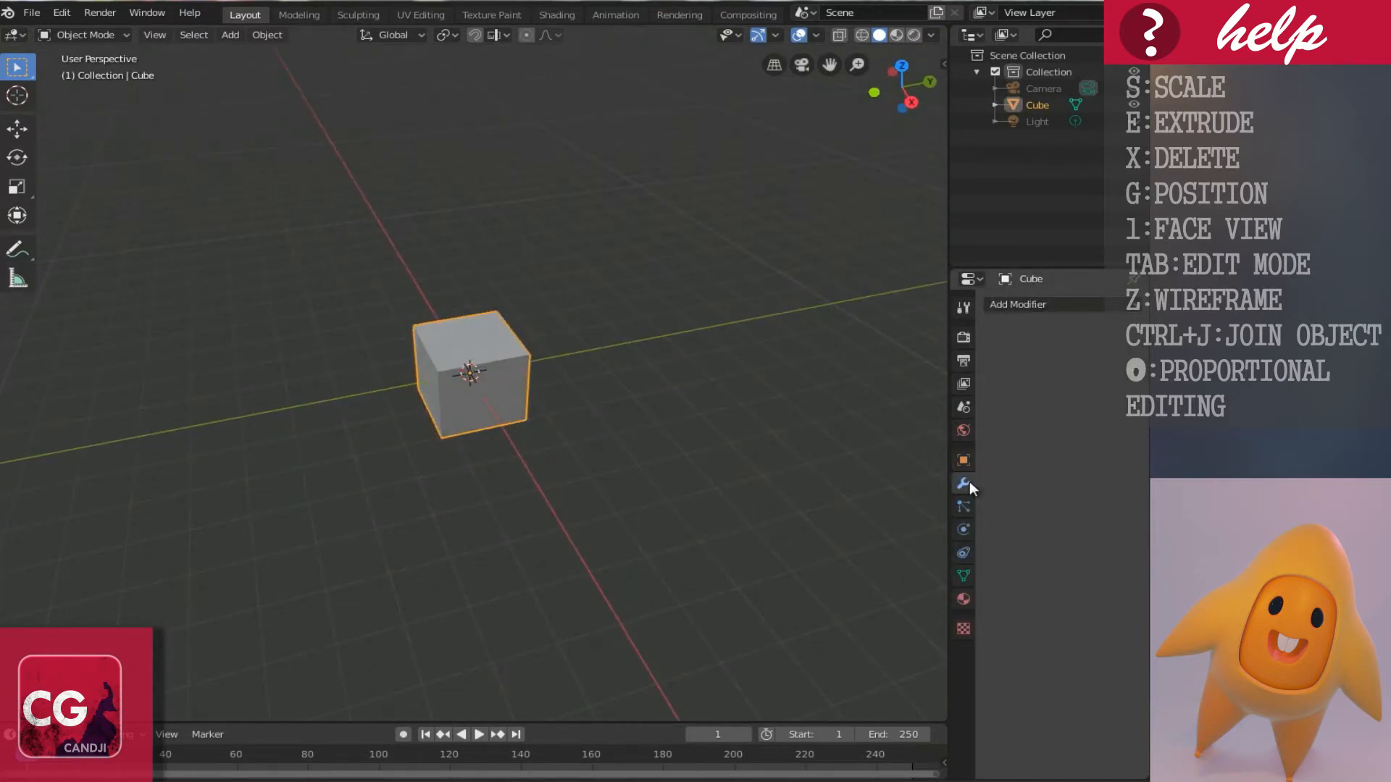
pyautogui.click(1082, 304)
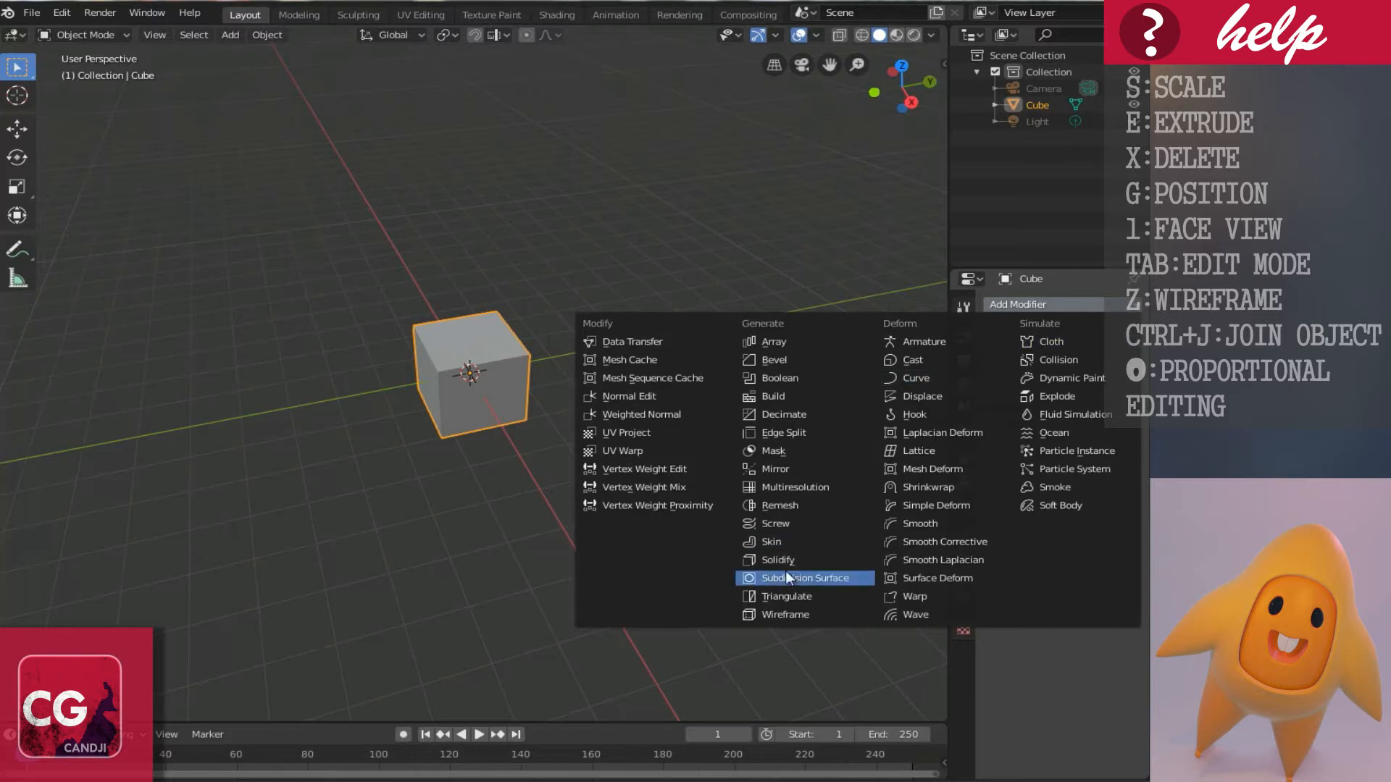
pyautogui.click(814, 577)
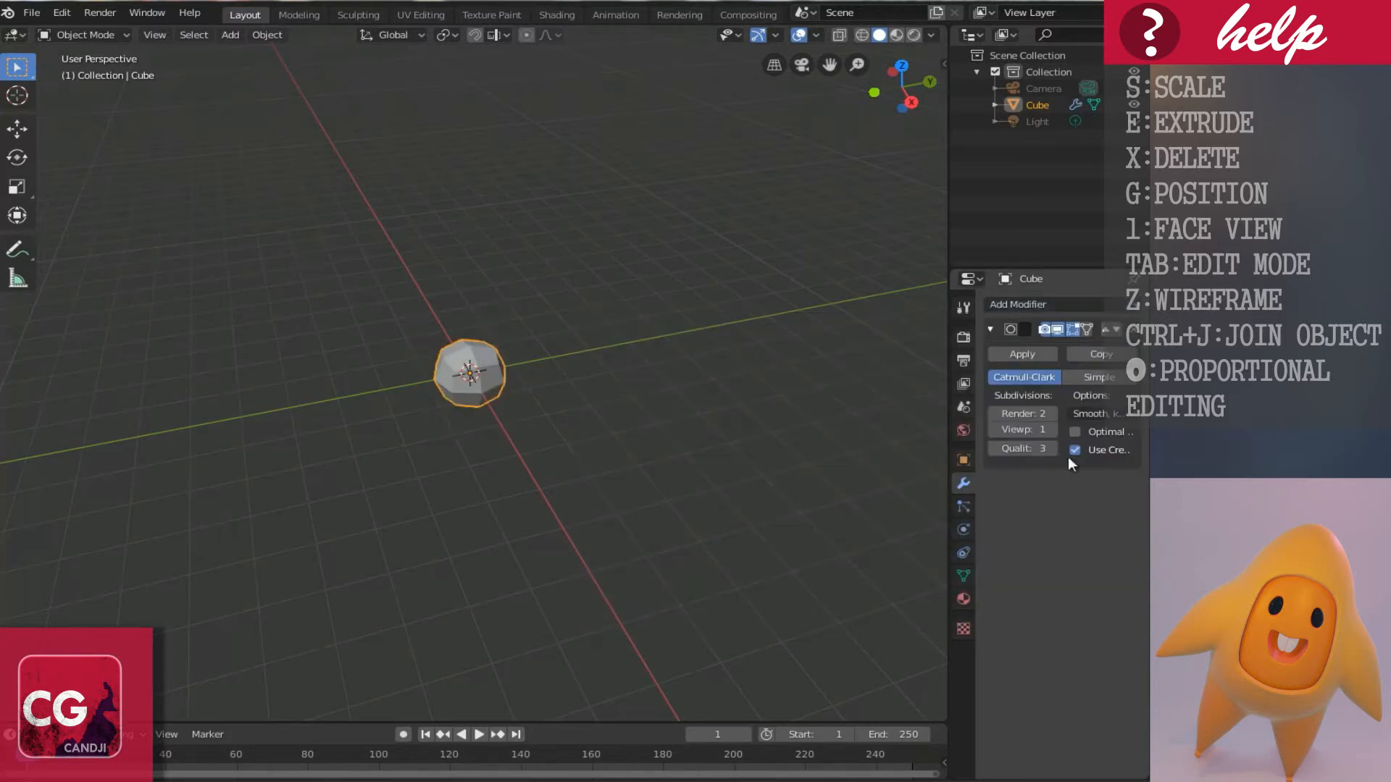
pyautogui.click(1052, 430)
pyautogui.click(1052, 430)
pyautogui.click(1052, 413)
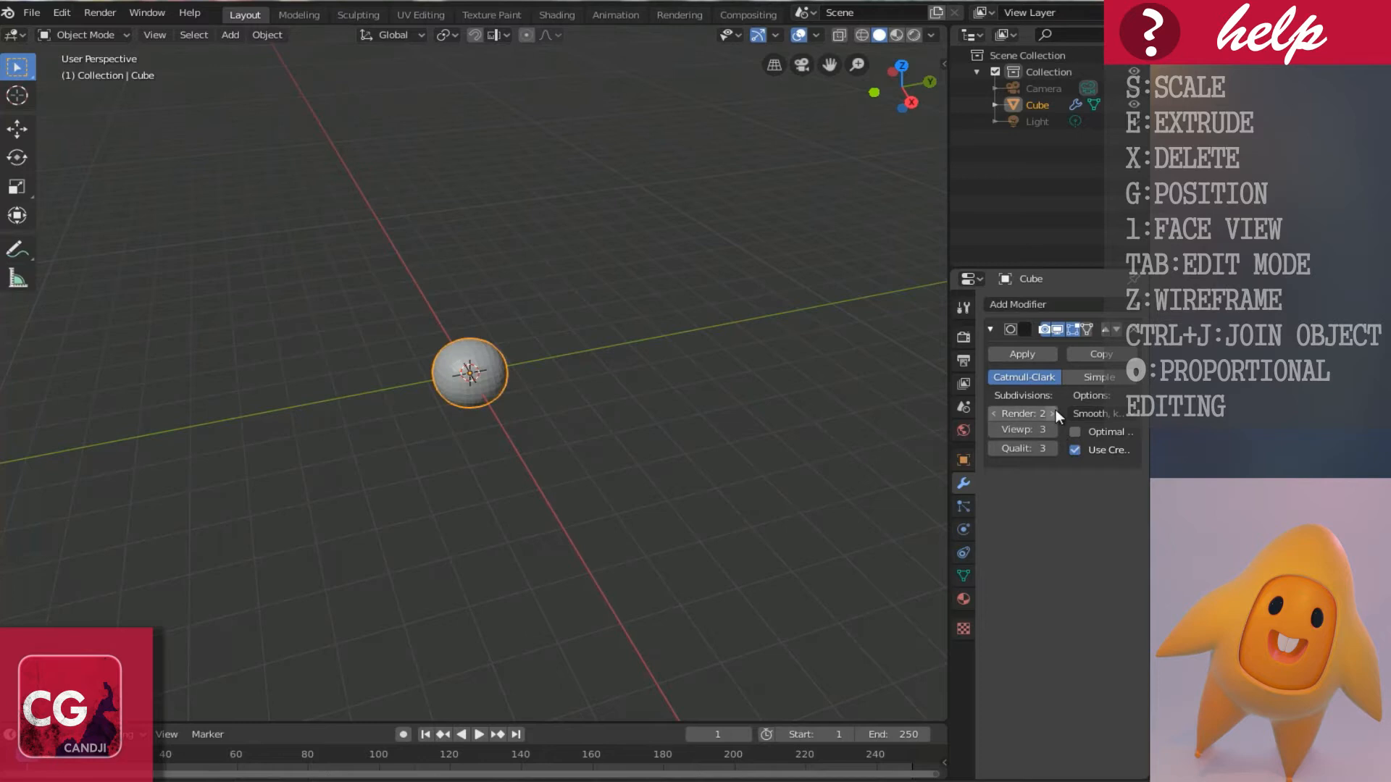
pyautogui.click(1037, 355)
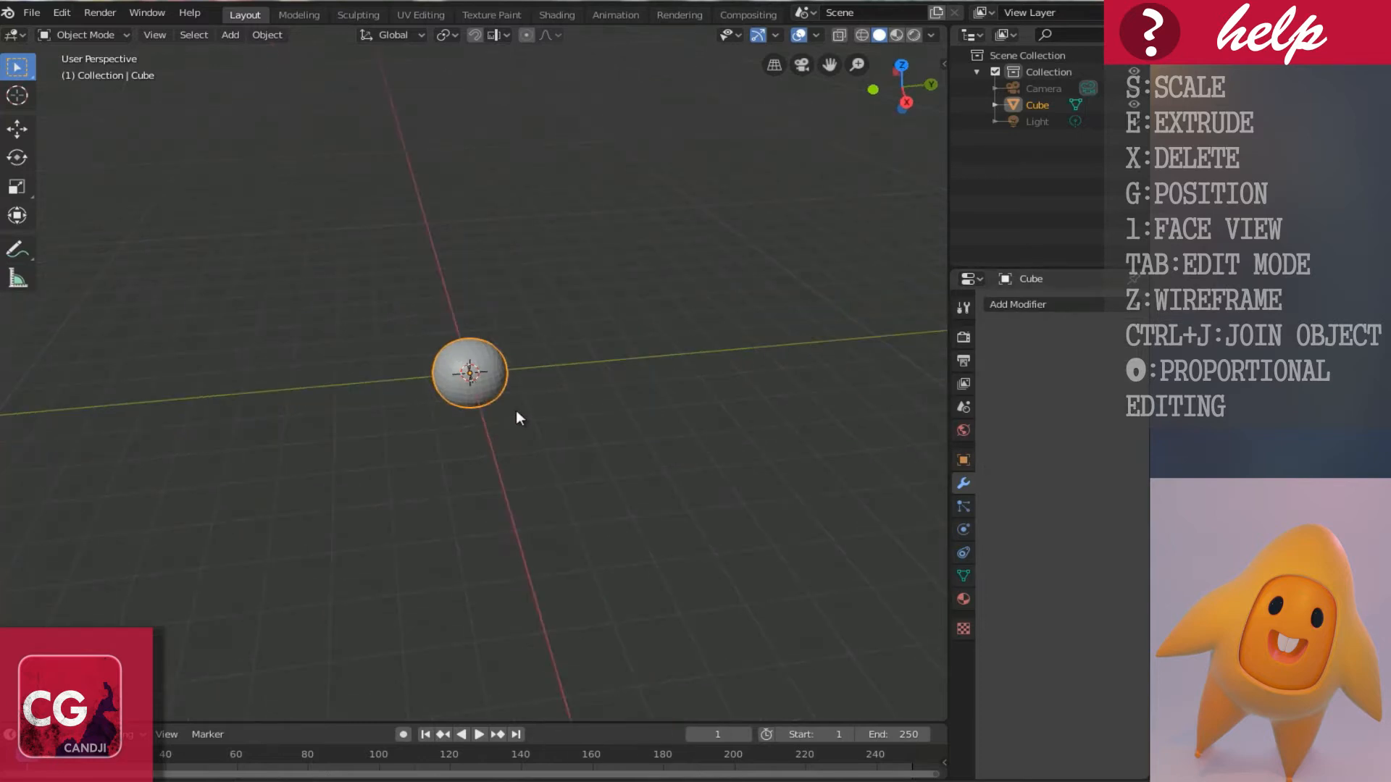
# Scale the rounded cube up uniformly to more than four times its size.
pyautogui.press('s')
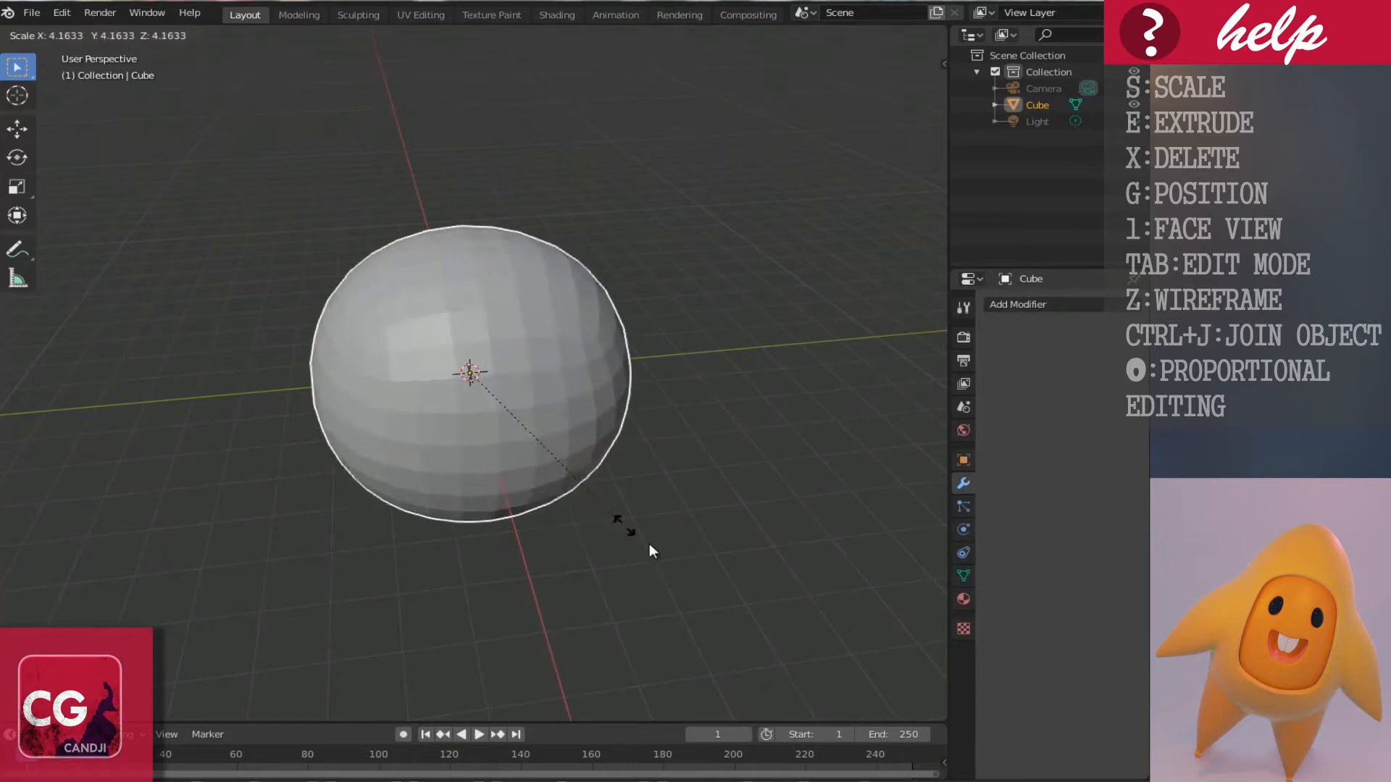
pyautogui.click(719, 597)
pyautogui.scroll(-3, 630, 529)
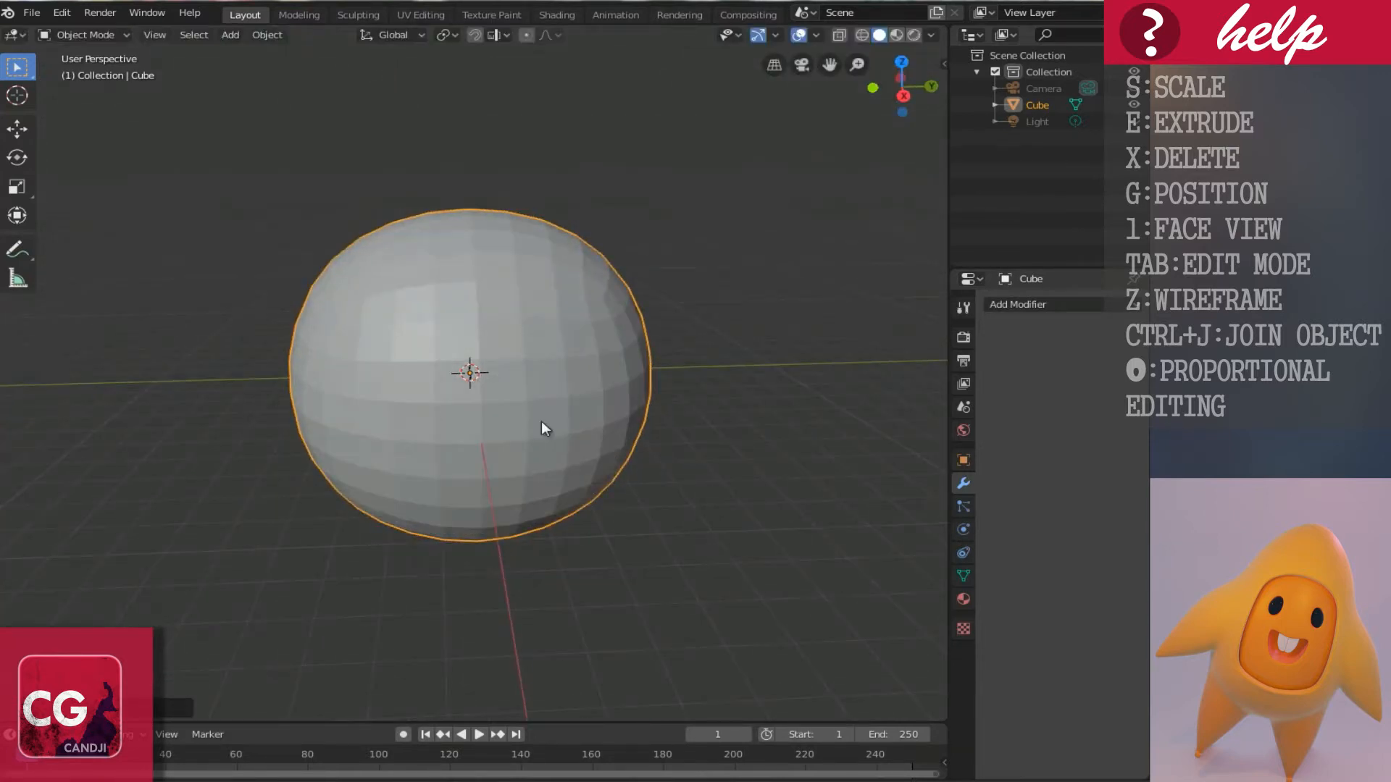
# Enter Edit Mode on the sphere with proportional editing on and select only the vertex at its very top.
pyautogui.press('Tab')
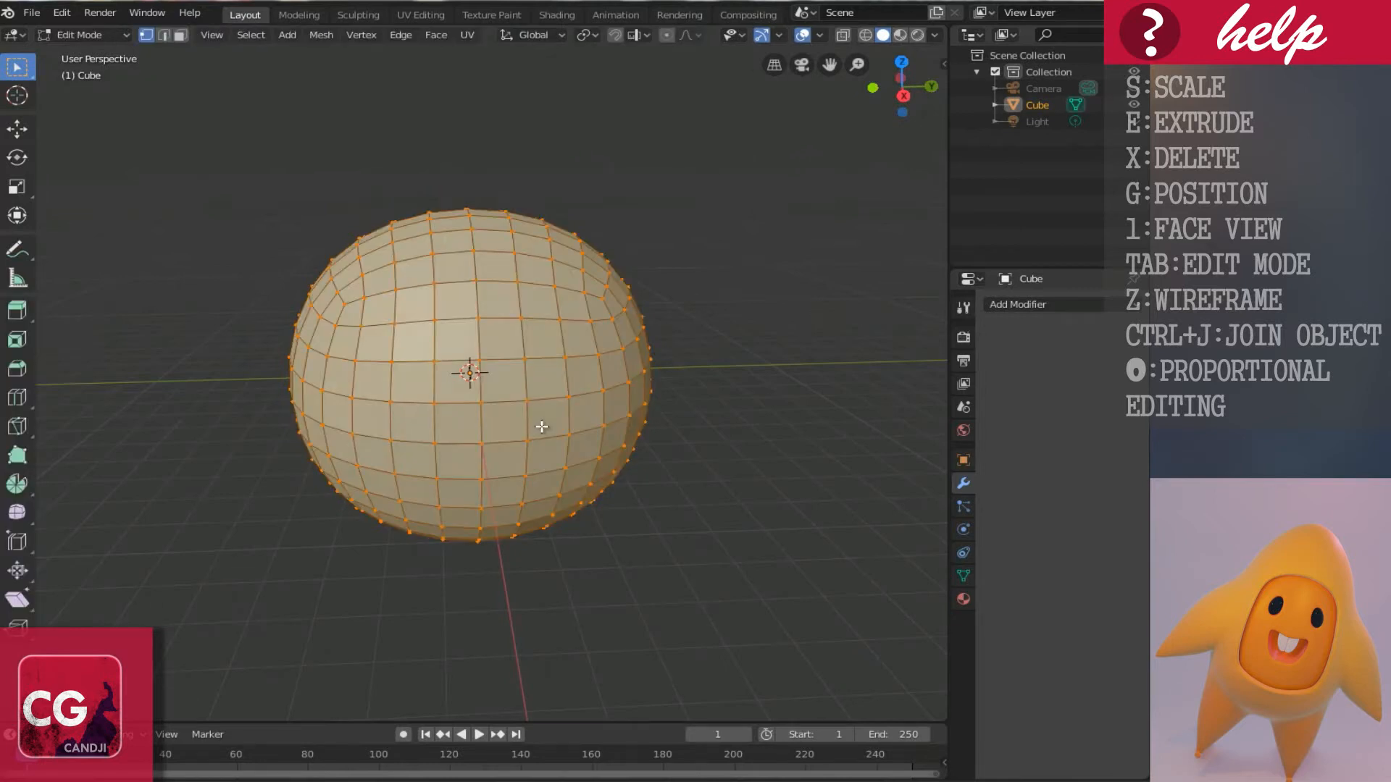
pyautogui.moveTo(542, 427); pyautogui.dragTo(491, 339, button='middle')
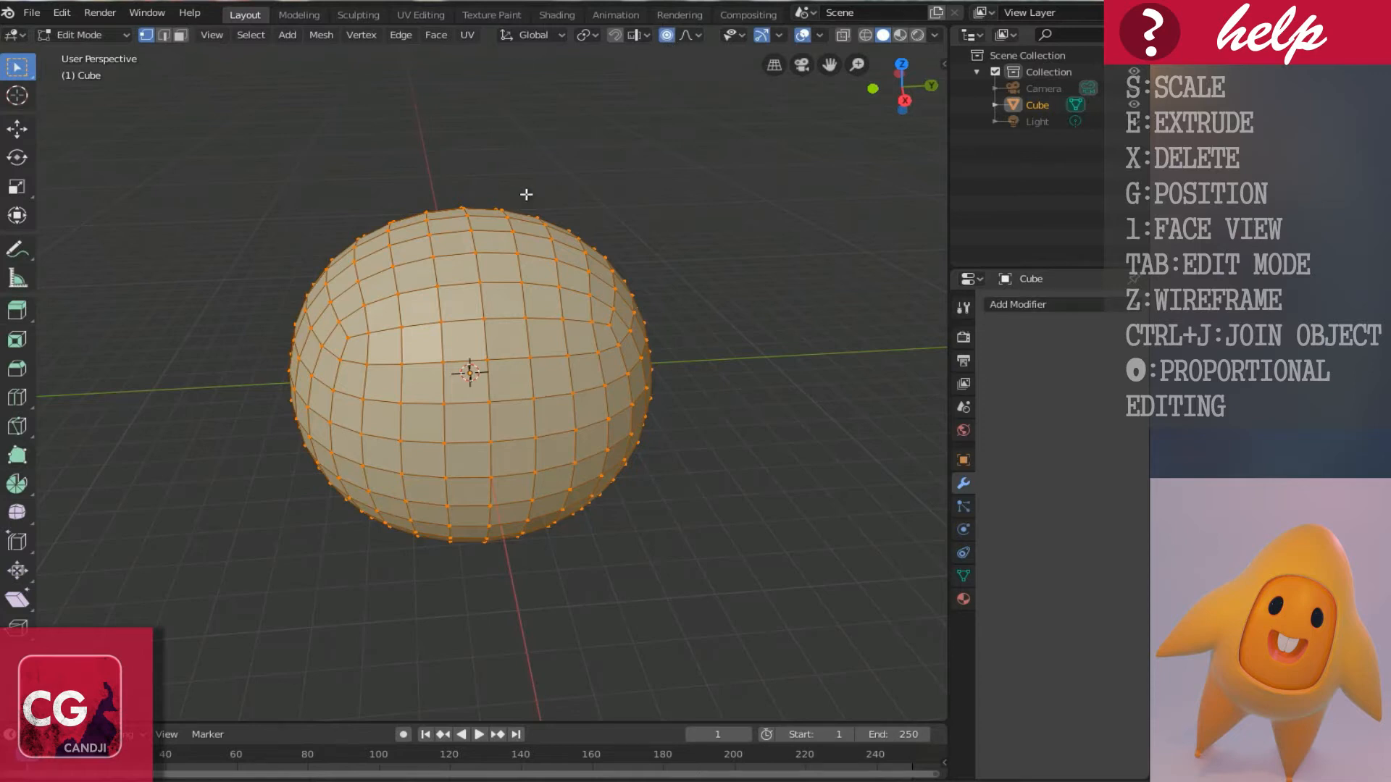
pyautogui.press('KP_7')
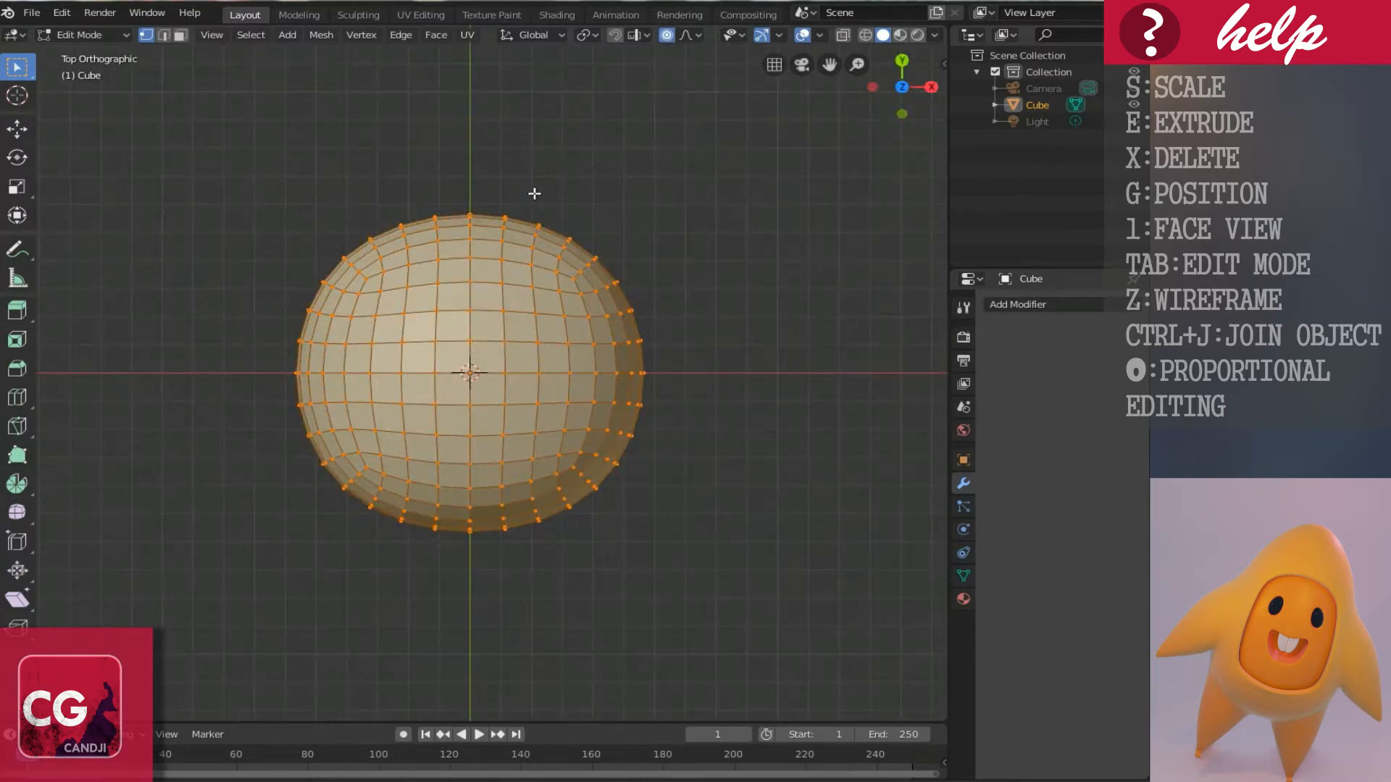
pyautogui.hotkey('alt', 'a')
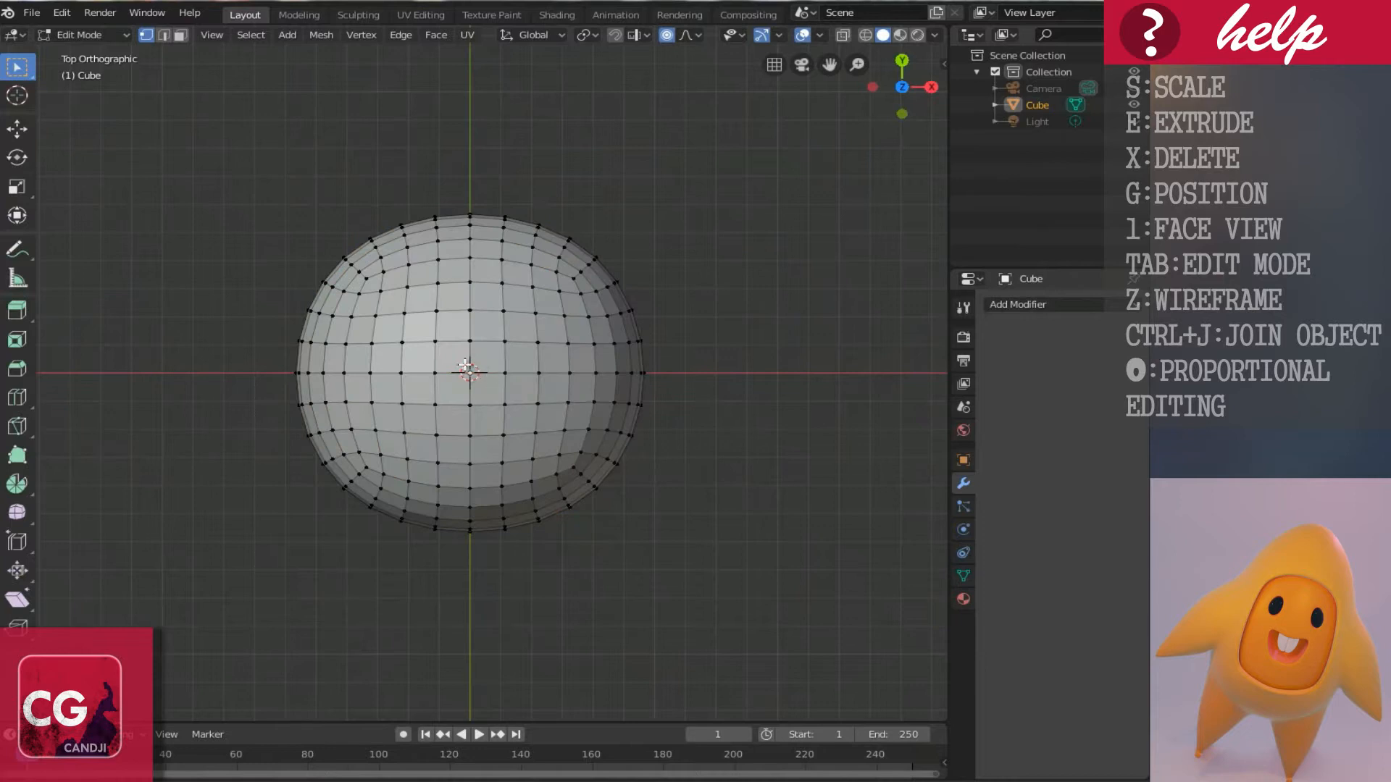
pyautogui.press('KP_1')
pyautogui.scroll(-1, 507, 362)
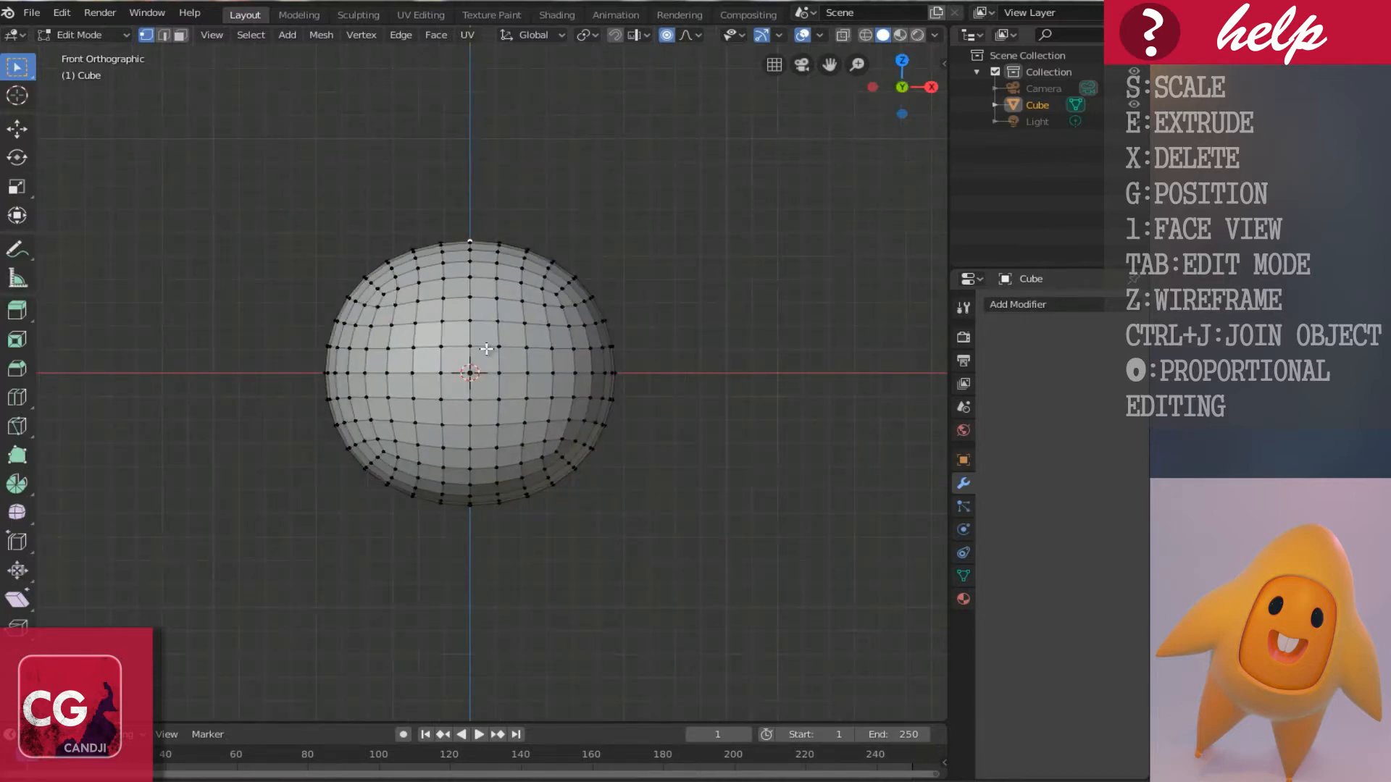
pyautogui.keyDown('ctrl'); pyautogui.scroll(4, 486, 348); pyautogui.keyUp('ctrl')
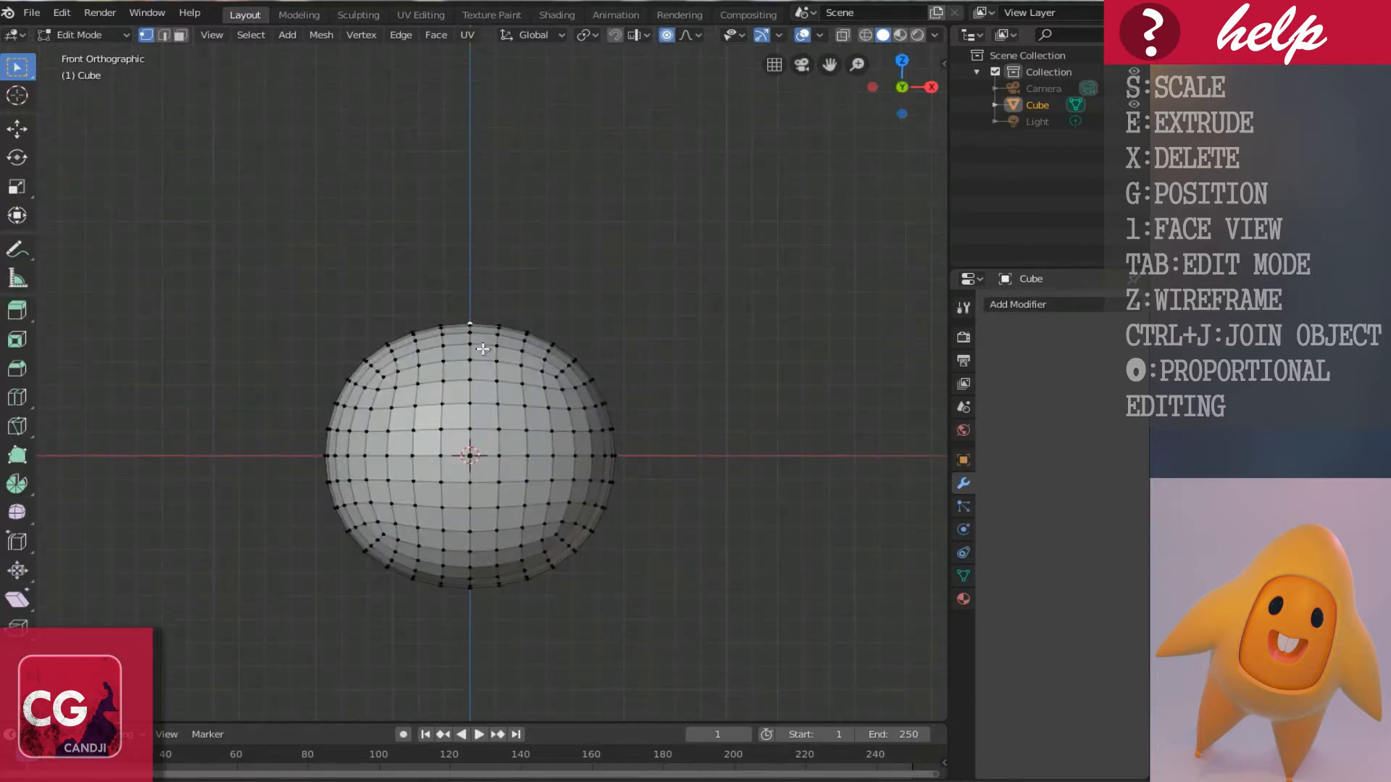
# Move the selected top vertex up along Z with proportional falloff to stretch the sphere into an egg shape.
pyautogui.click(20, 130)
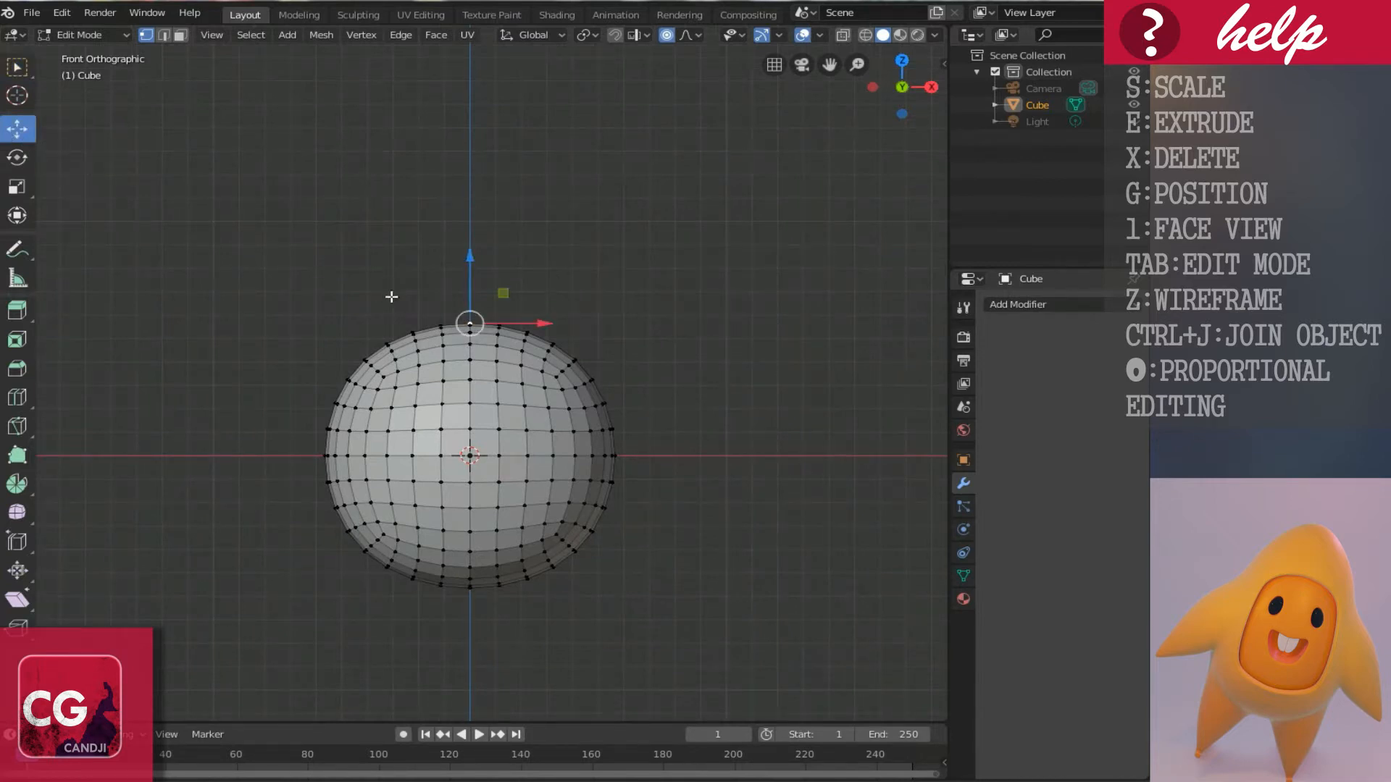
pyautogui.scroll(-2, 456, 286)
pyautogui.keyDown('ctrl'); pyautogui.scroll(2, 455, 303); pyautogui.keyUp('ctrl')
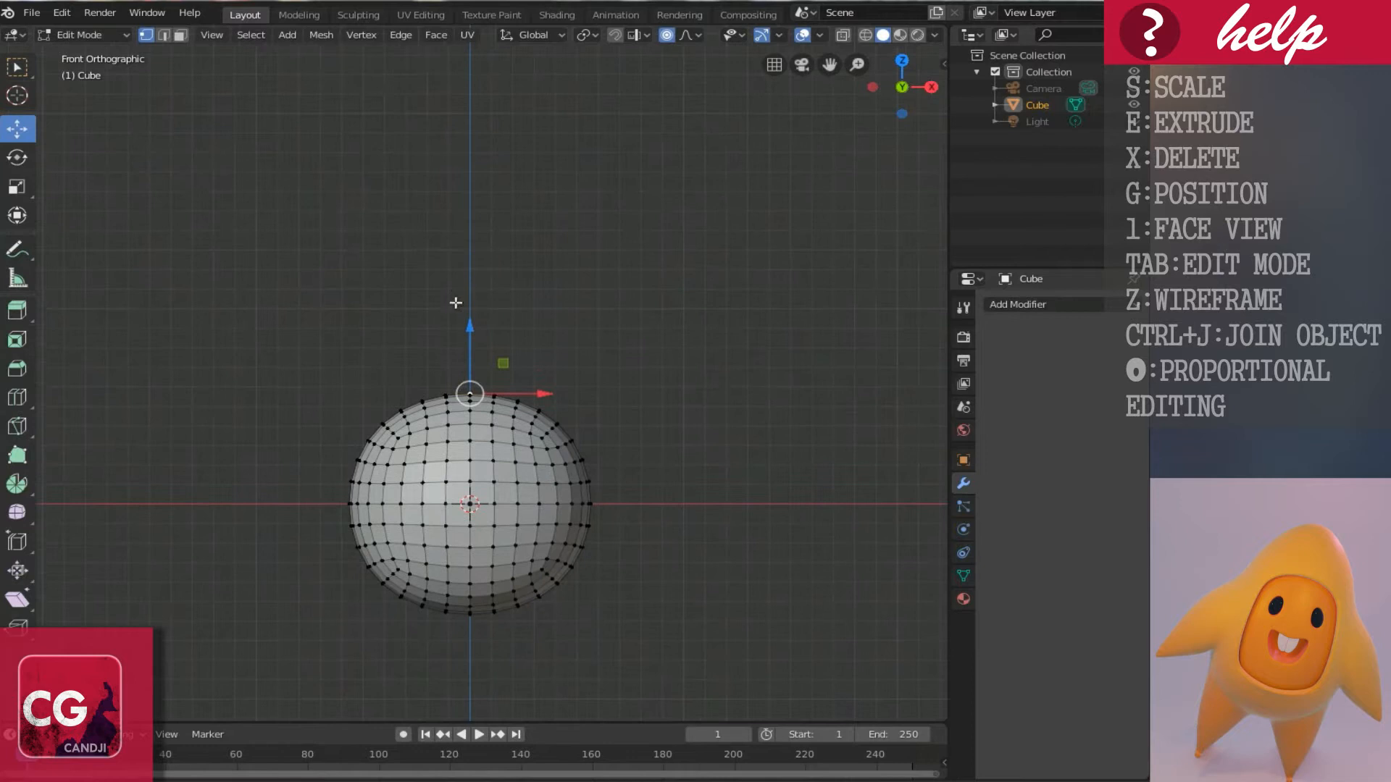
pyautogui.moveTo(470, 327); pyautogui.dragTo(458, 207)
pyautogui.scroll(-3, 466, 234)
pyautogui.scroll(-15, 465, 237)
pyautogui.scroll(-2, 465, 227)
pyautogui.scroll(1, 460, 211)
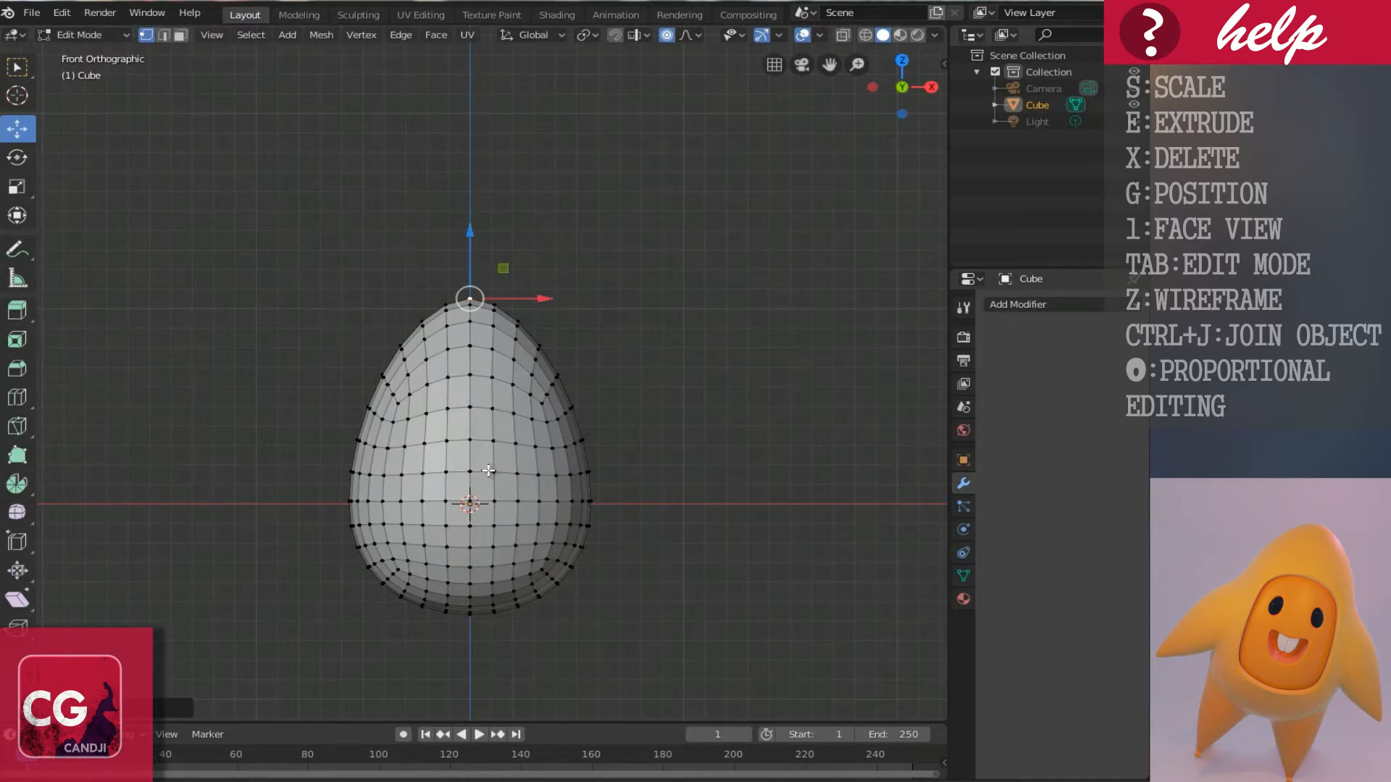
# In wireframe shading with proportional editing off, box-select all vertices on the egg's negative X side, excluding the centre line.
pyautogui.hotkey('shift', 'z')
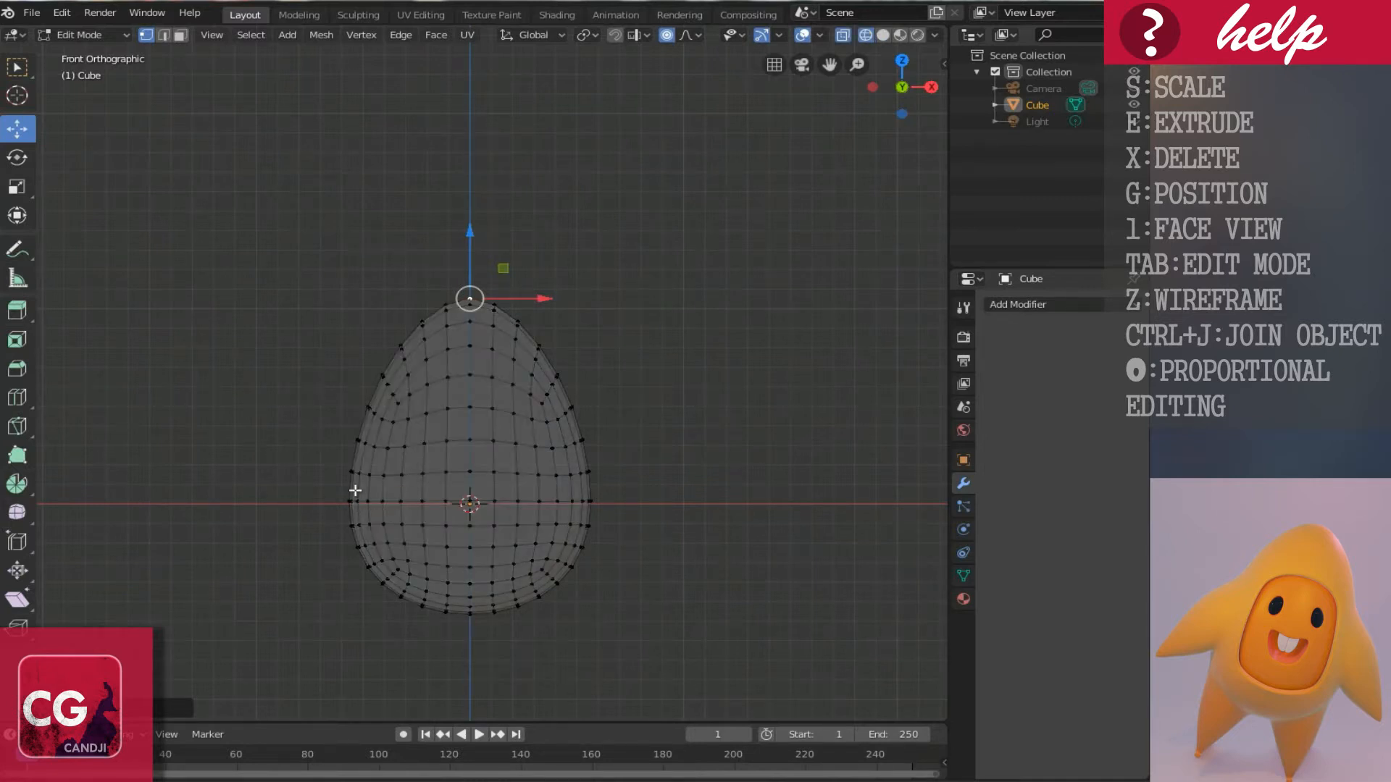
pyautogui.press('o')
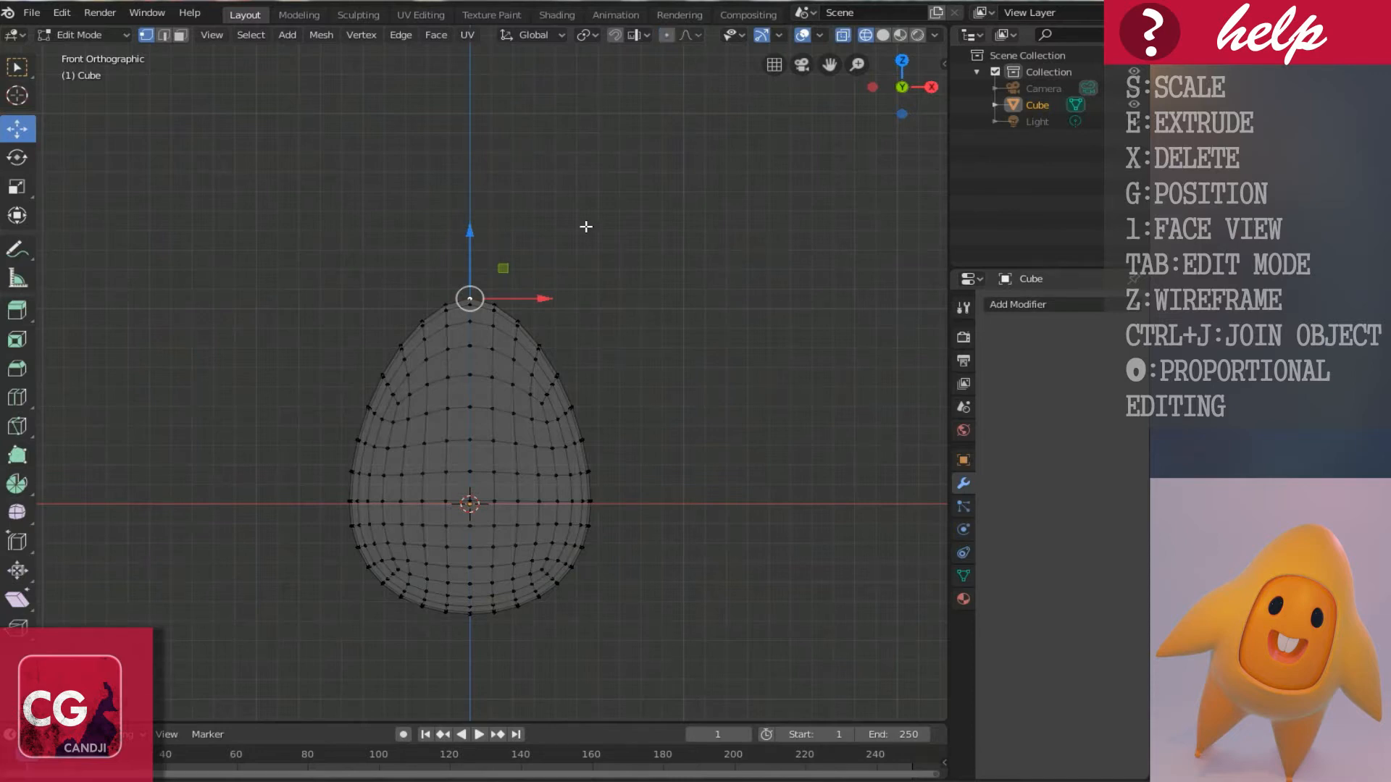
pyautogui.press('b')
pyautogui.moveTo(253, 154); pyautogui.dragTo(463, 652)
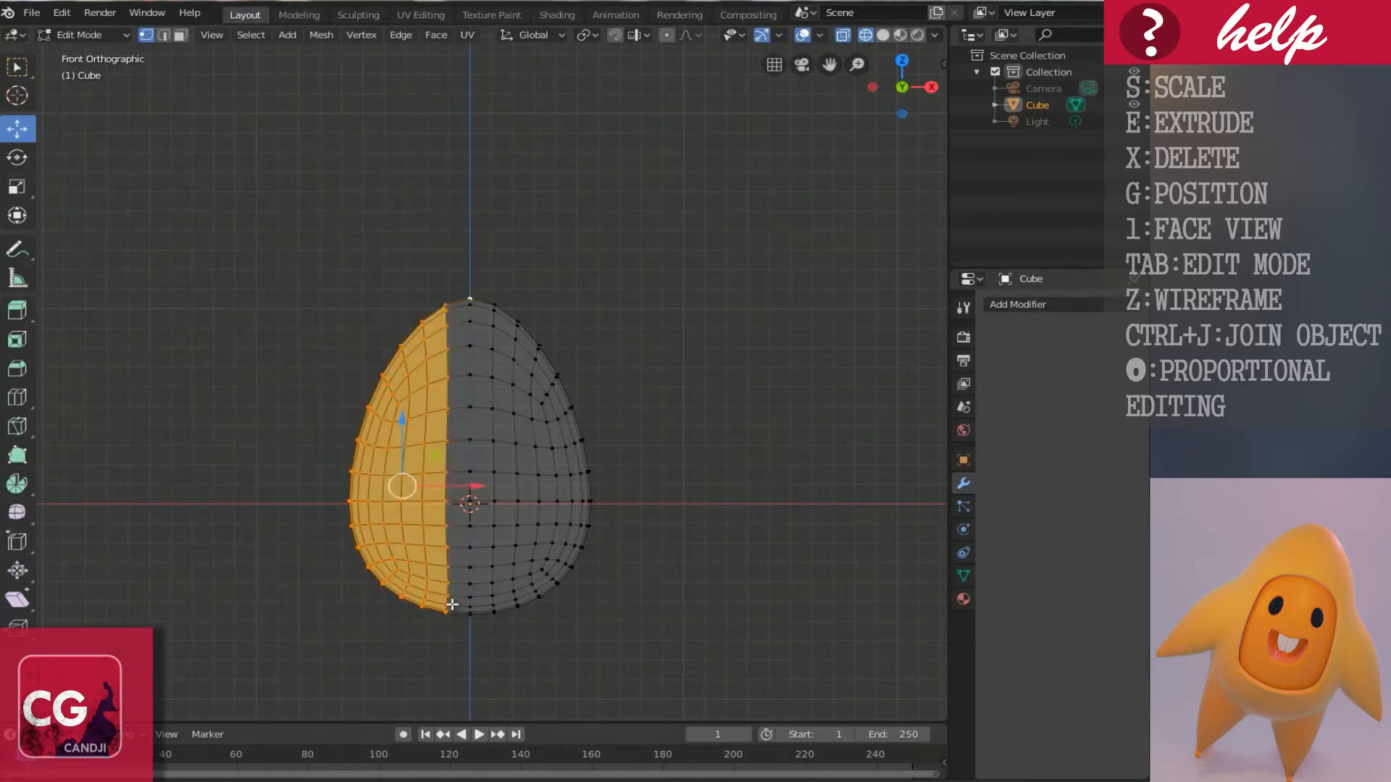
pyautogui.press('x')
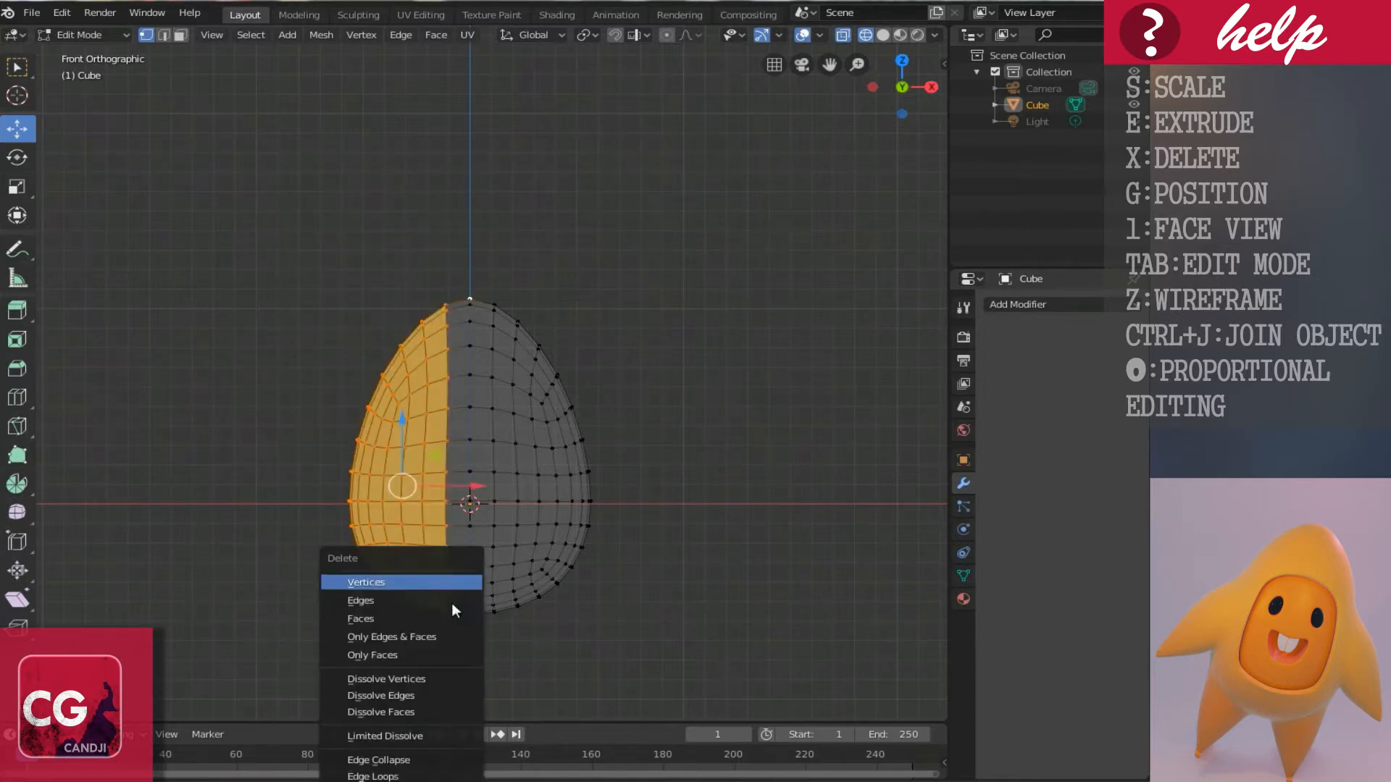
pyautogui.click(345, 581)
pyautogui.moveTo(518, 425); pyautogui.dragTo(467, 394, button='middle')
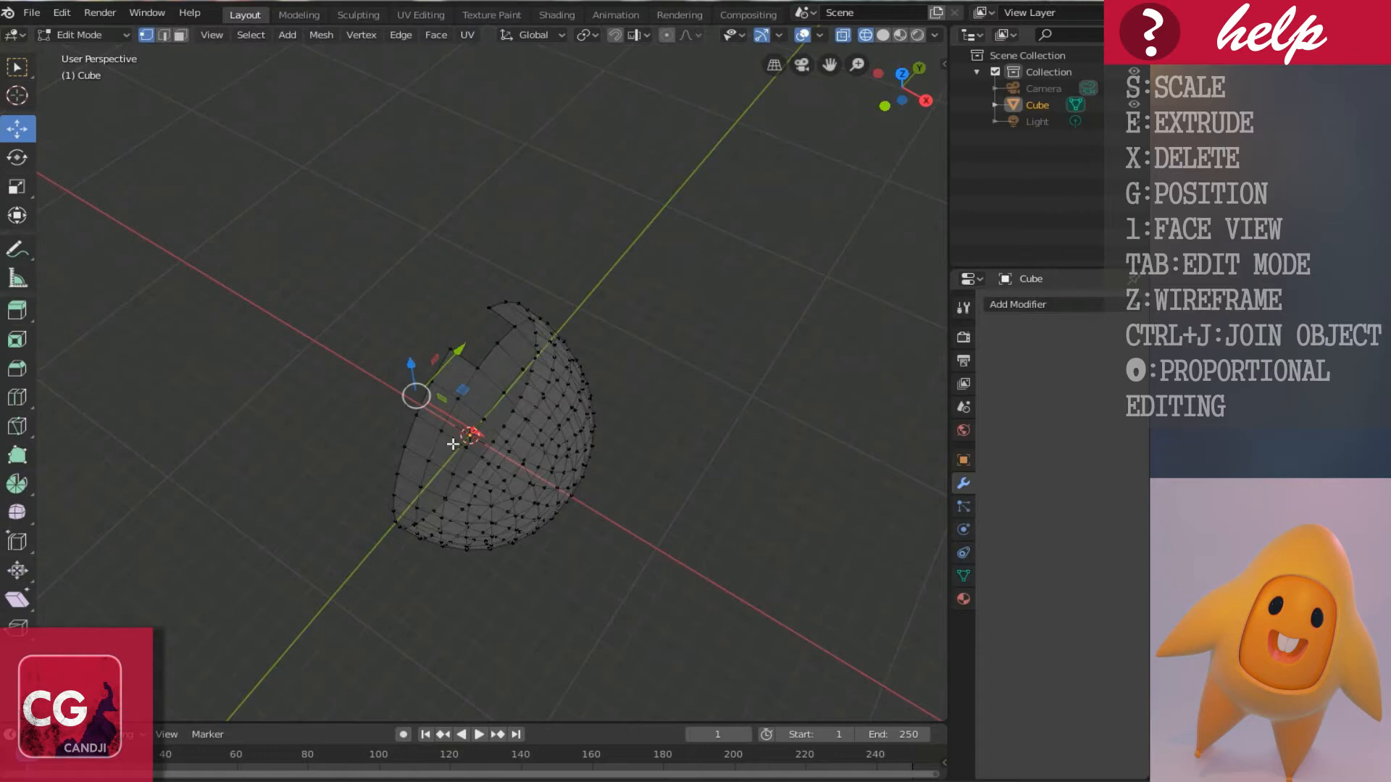
pyautogui.hotkey('ctrl', 'z')
# Delete the selected vertices on the egg's negative X half and return to solid shading.
pyautogui.moveTo(453, 444); pyautogui.dragTo(658, 314, button='middle')
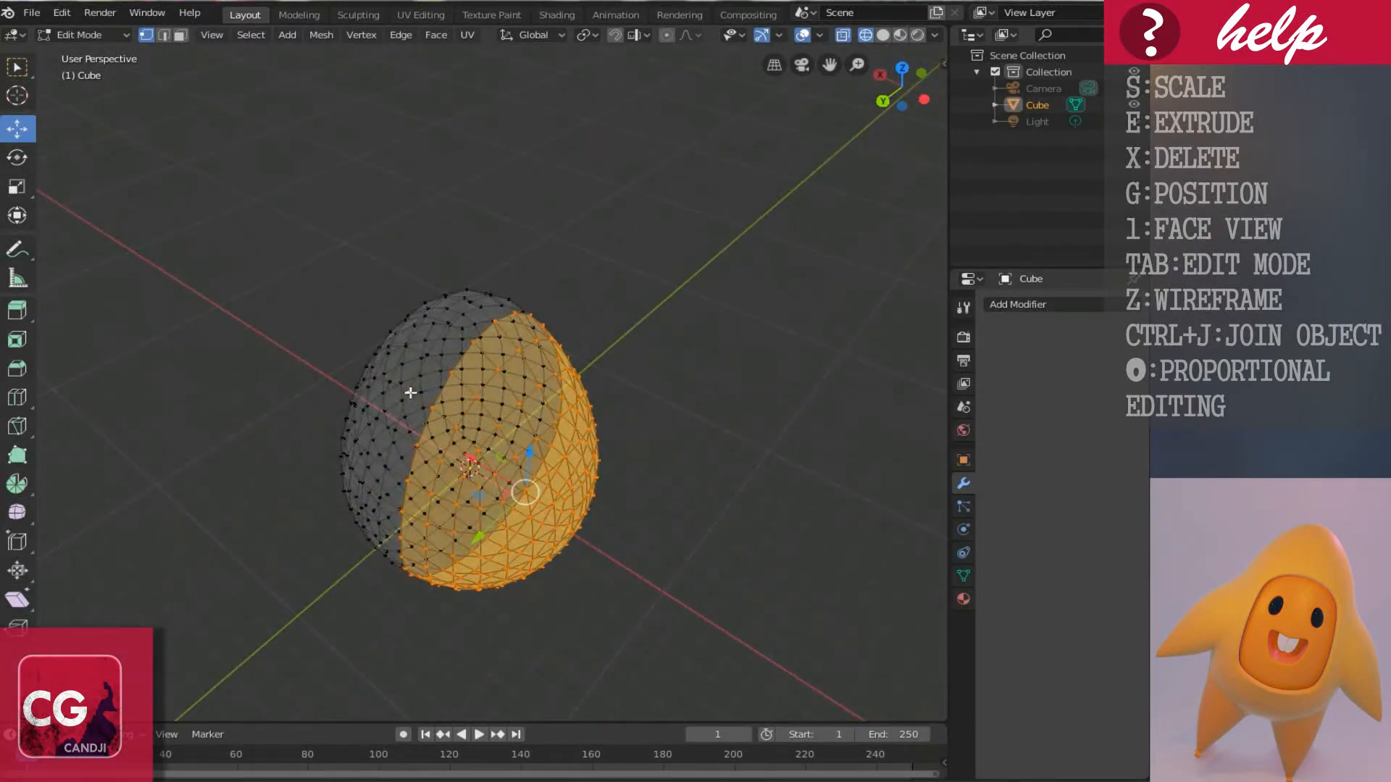
pyautogui.moveTo(570, 380); pyautogui.dragTo(369, 410, button='middle')
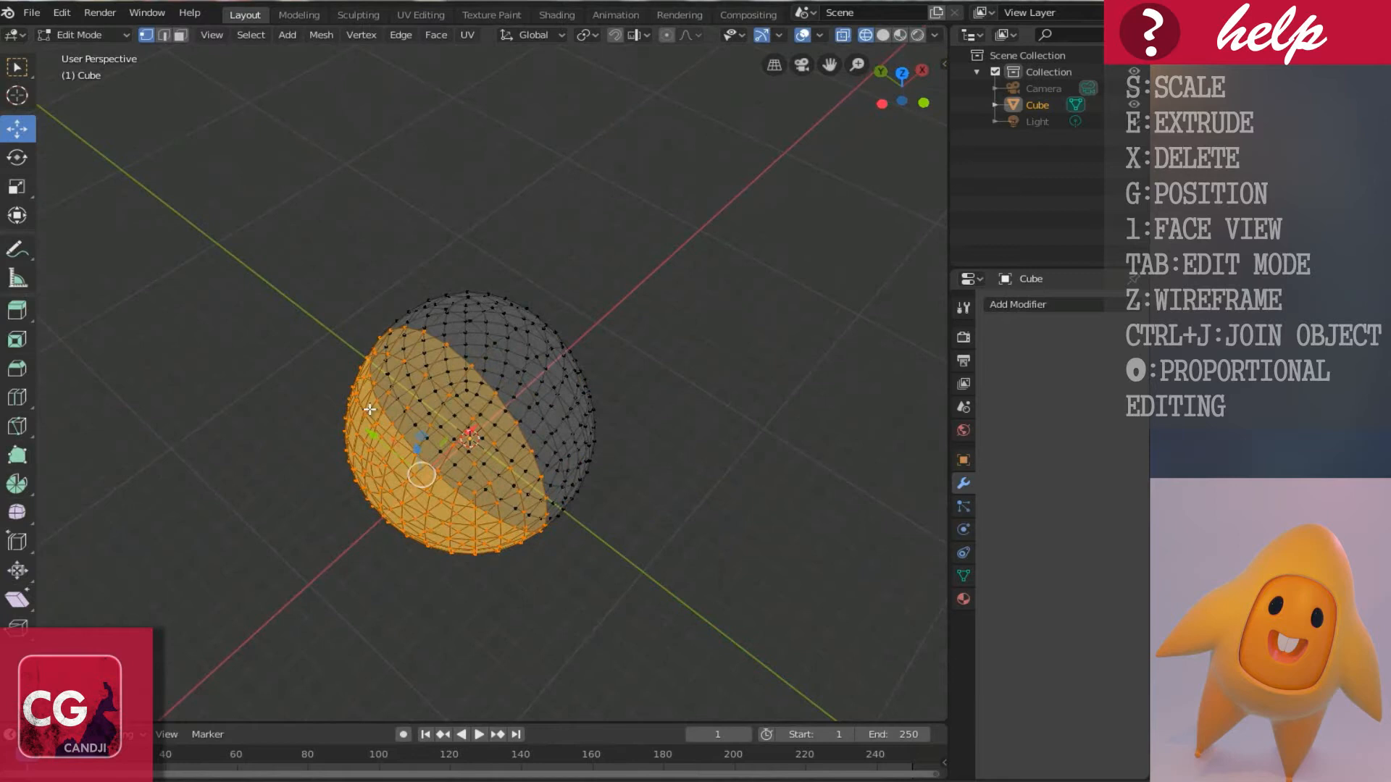
pyautogui.press('KP_1')
pyautogui.press('x')
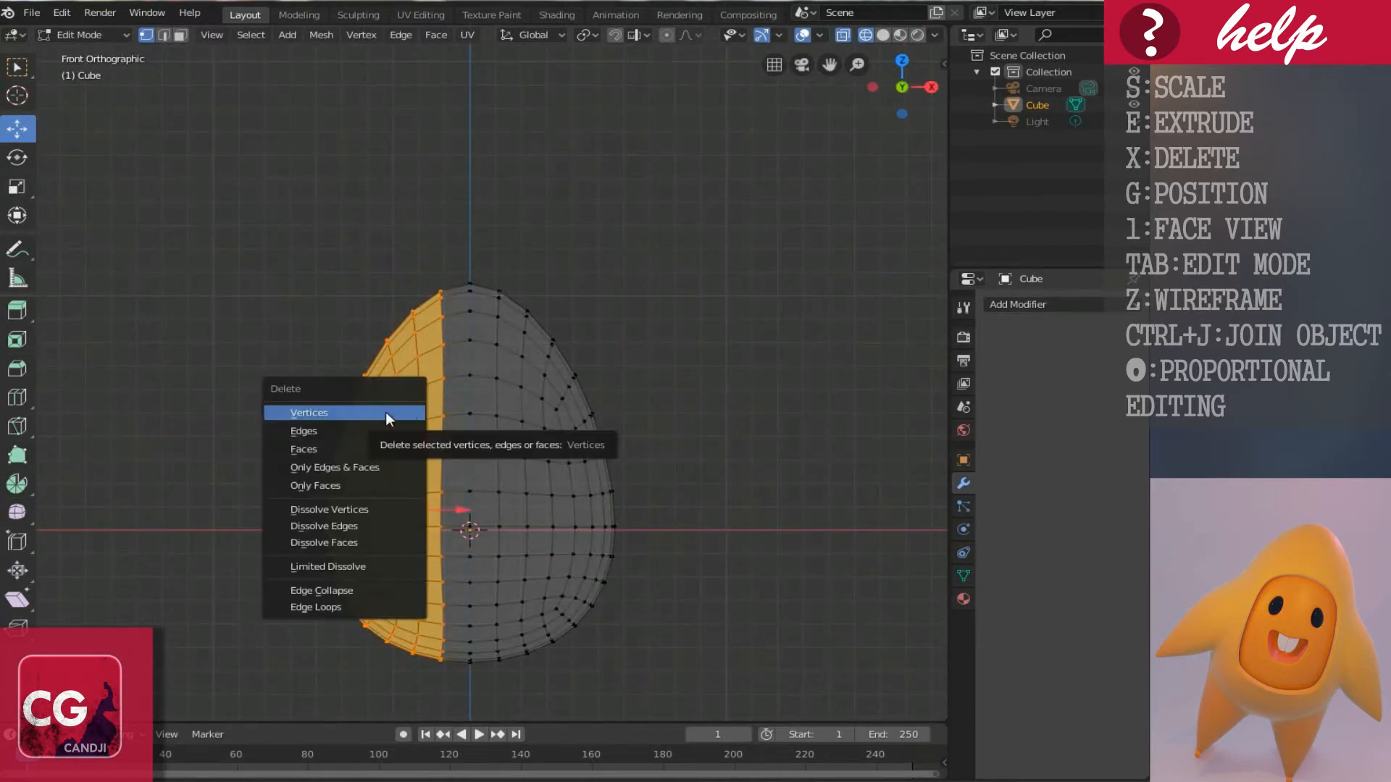
pyautogui.click(394, 411)
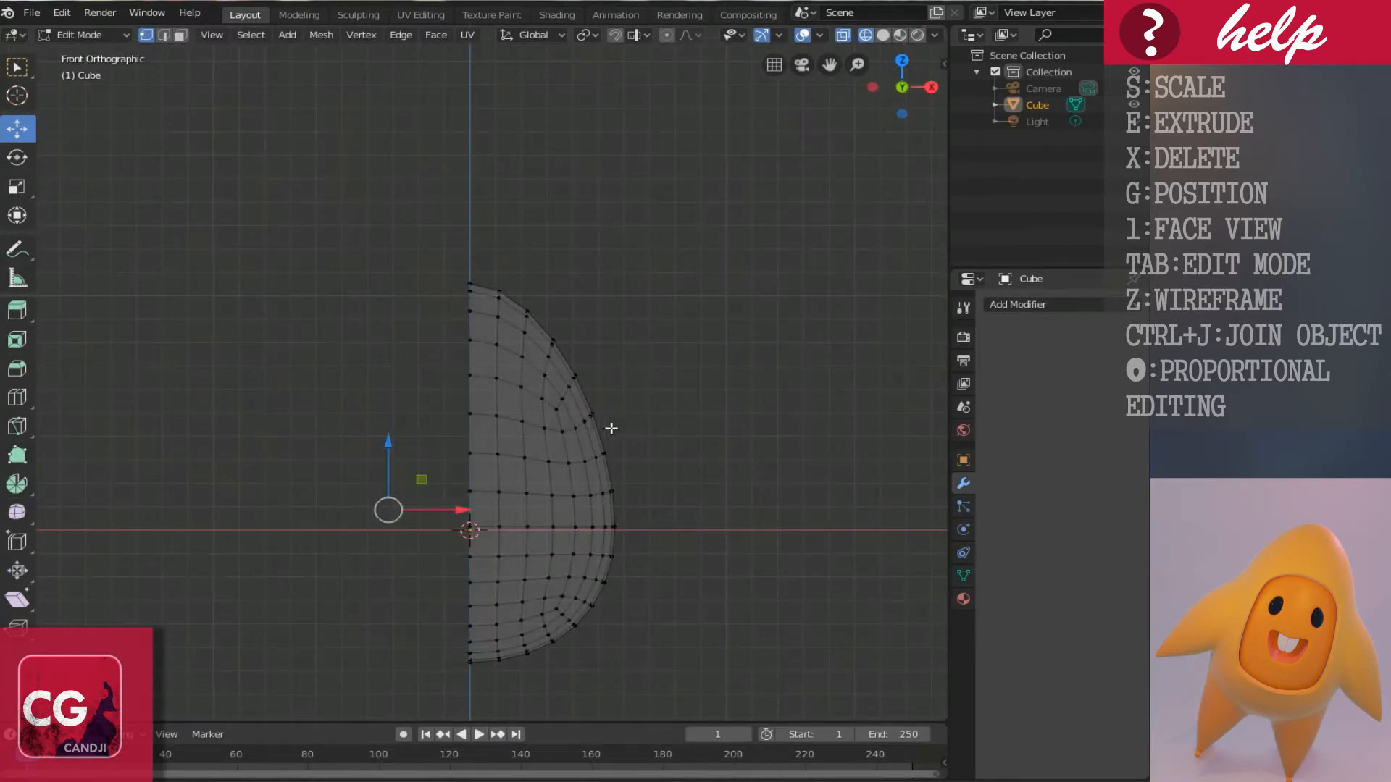
pyautogui.scroll(-2, 588, 427)
pyautogui.scroll(2, 546, 424)
pyautogui.hotkey('shift', 'z')
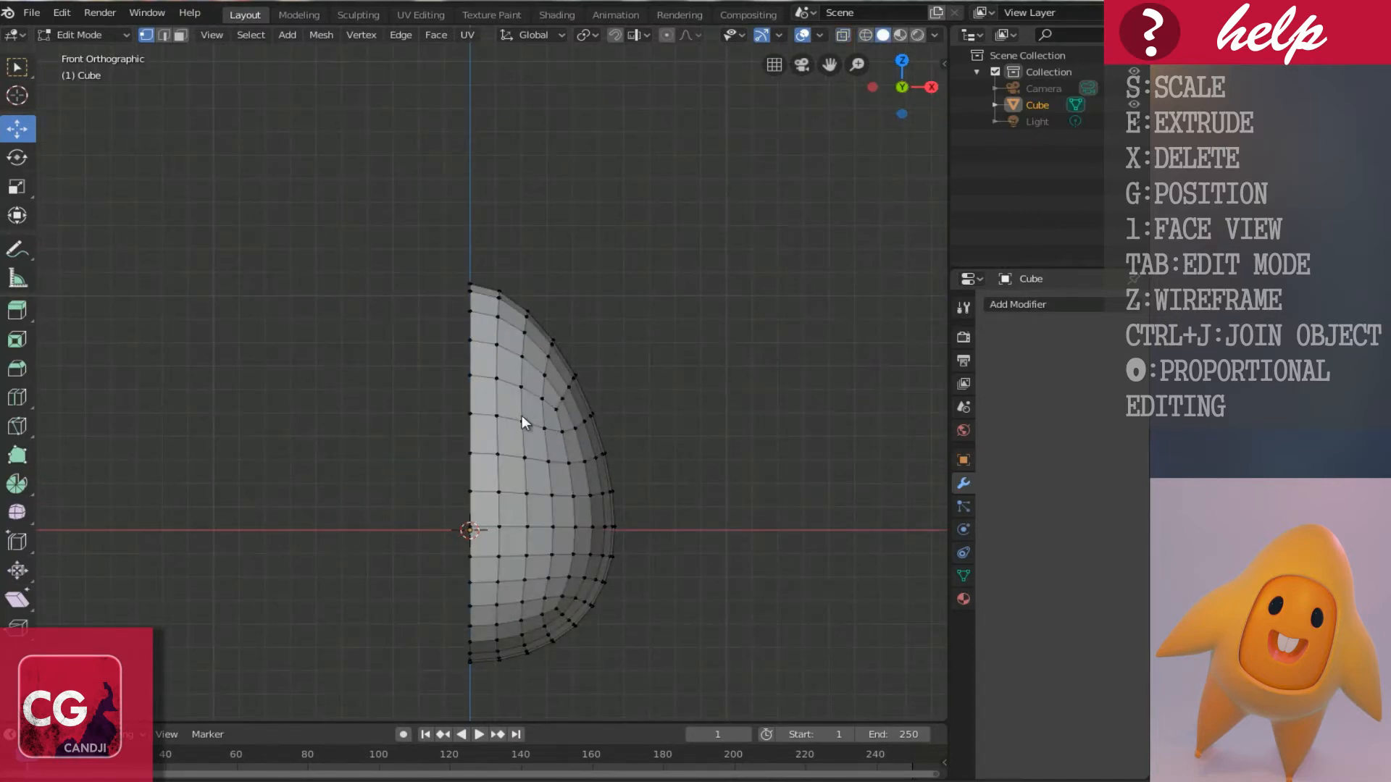
# In Object Mode, add a Mirror modifier on the X axis to the half egg and enable Clipping.
pyautogui.press('Tab')
pyautogui.moveTo(543, 341); pyautogui.dragTo(576, 358, button='middle')
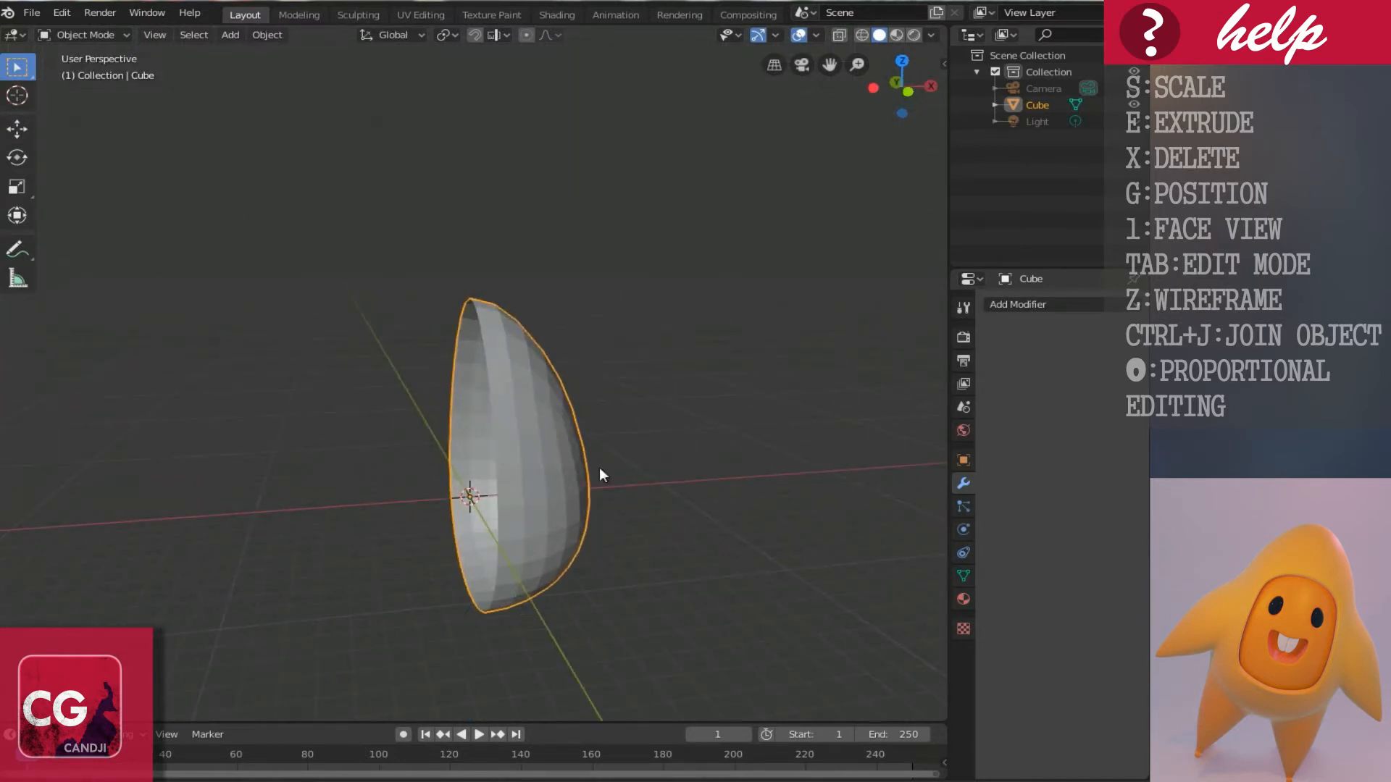
pyautogui.click(1015, 304)
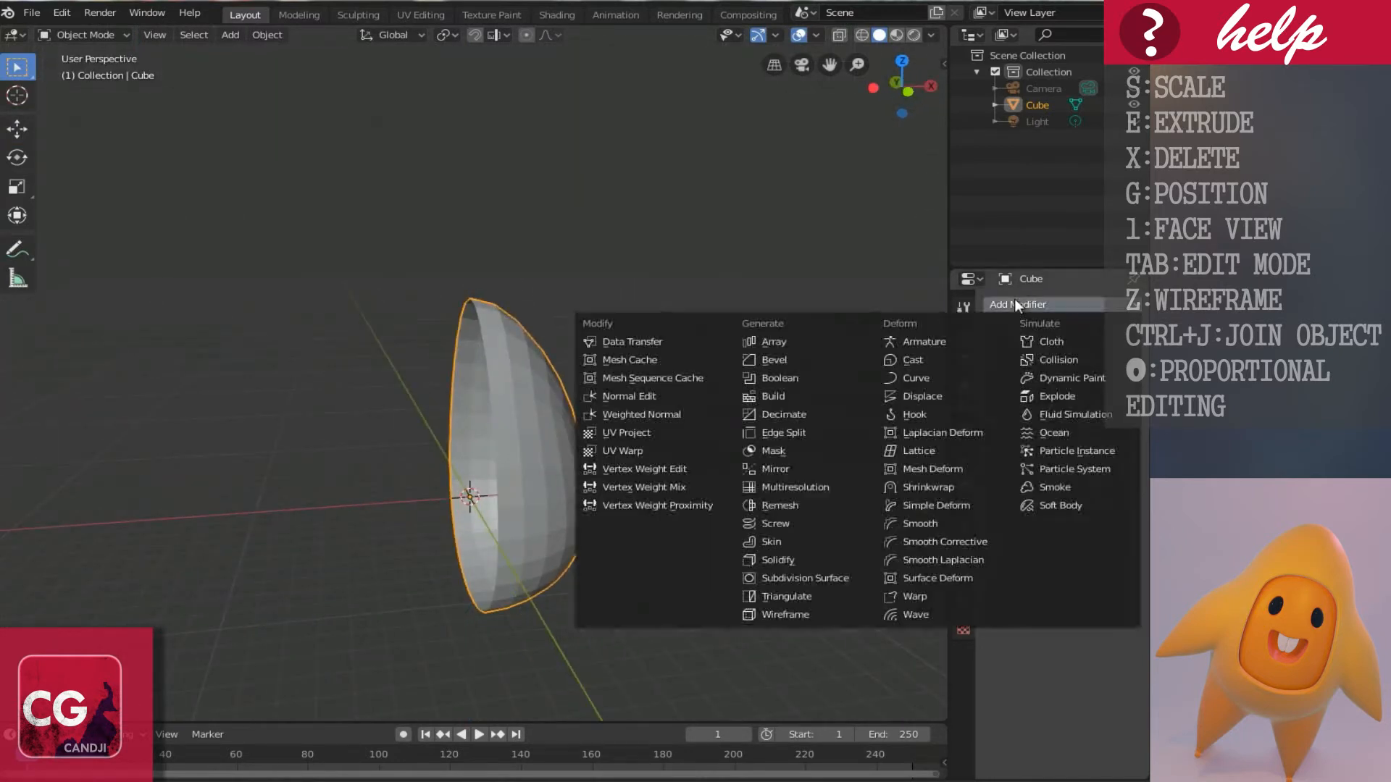
pyautogui.click(794, 472)
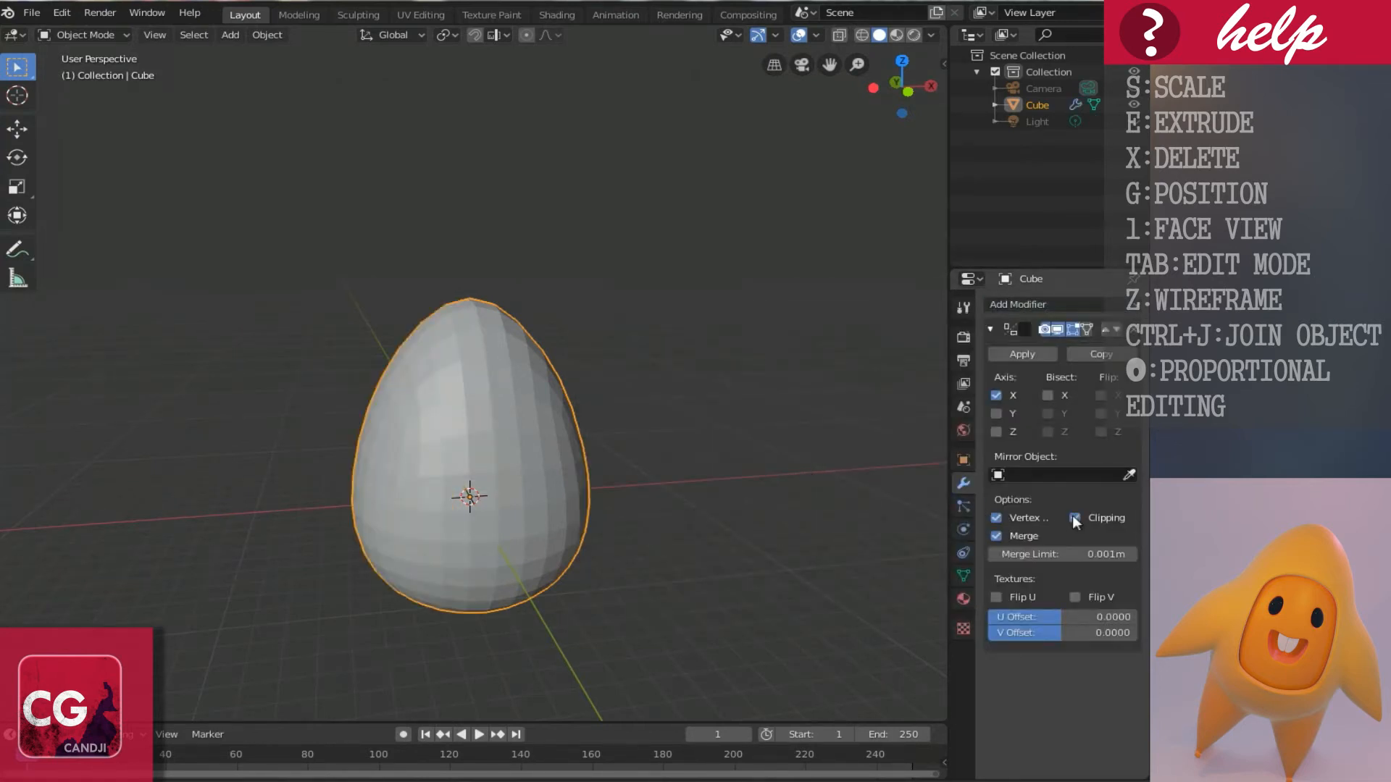
# Check the mirrored egg from several sides and enter Edit Mode on it.
pyautogui.moveTo(524, 468); pyautogui.dragTo(267, 463, button='middle')
pyautogui.moveTo(460, 412); pyautogui.dragTo(524, 407, button='middle')
pyautogui.press('Tab')
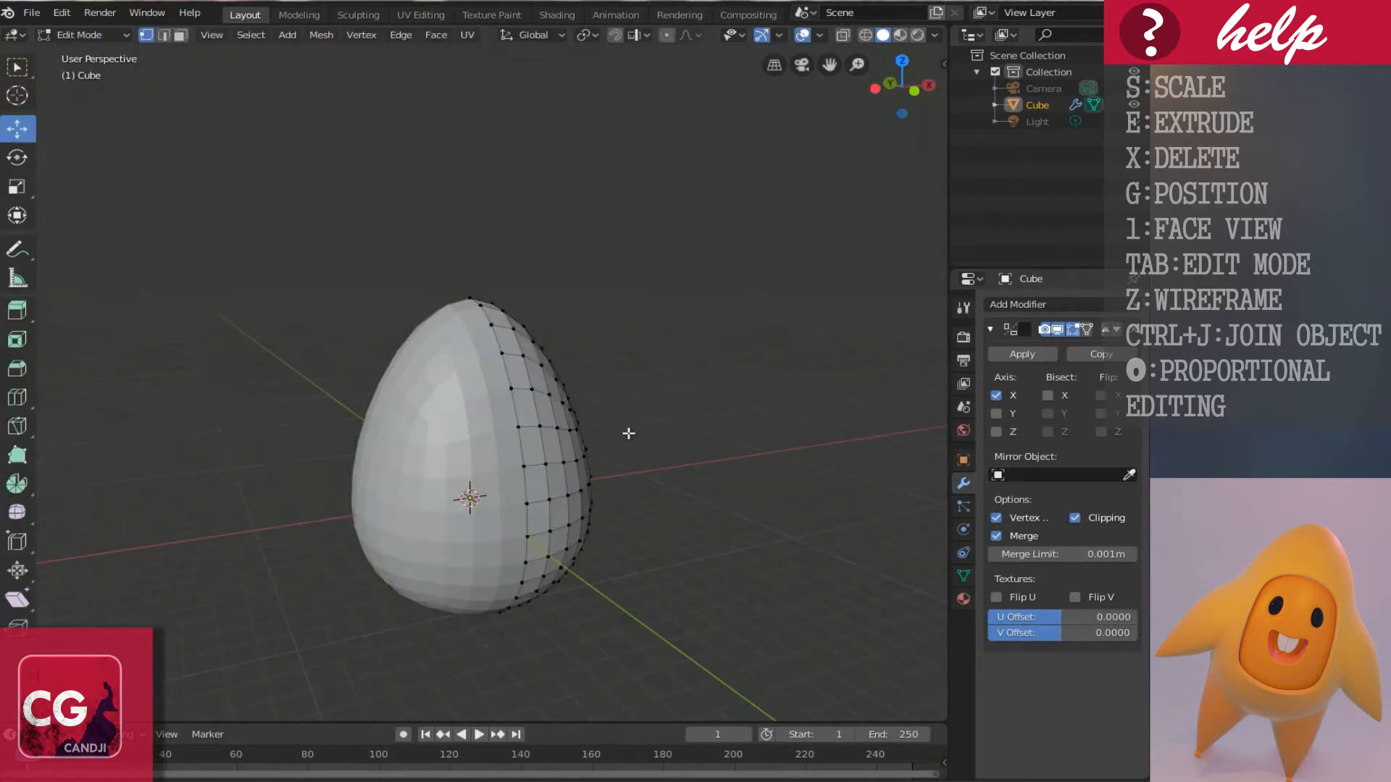
pyautogui.moveTo(623, 434); pyautogui.dragTo(522, 433, button='middle')
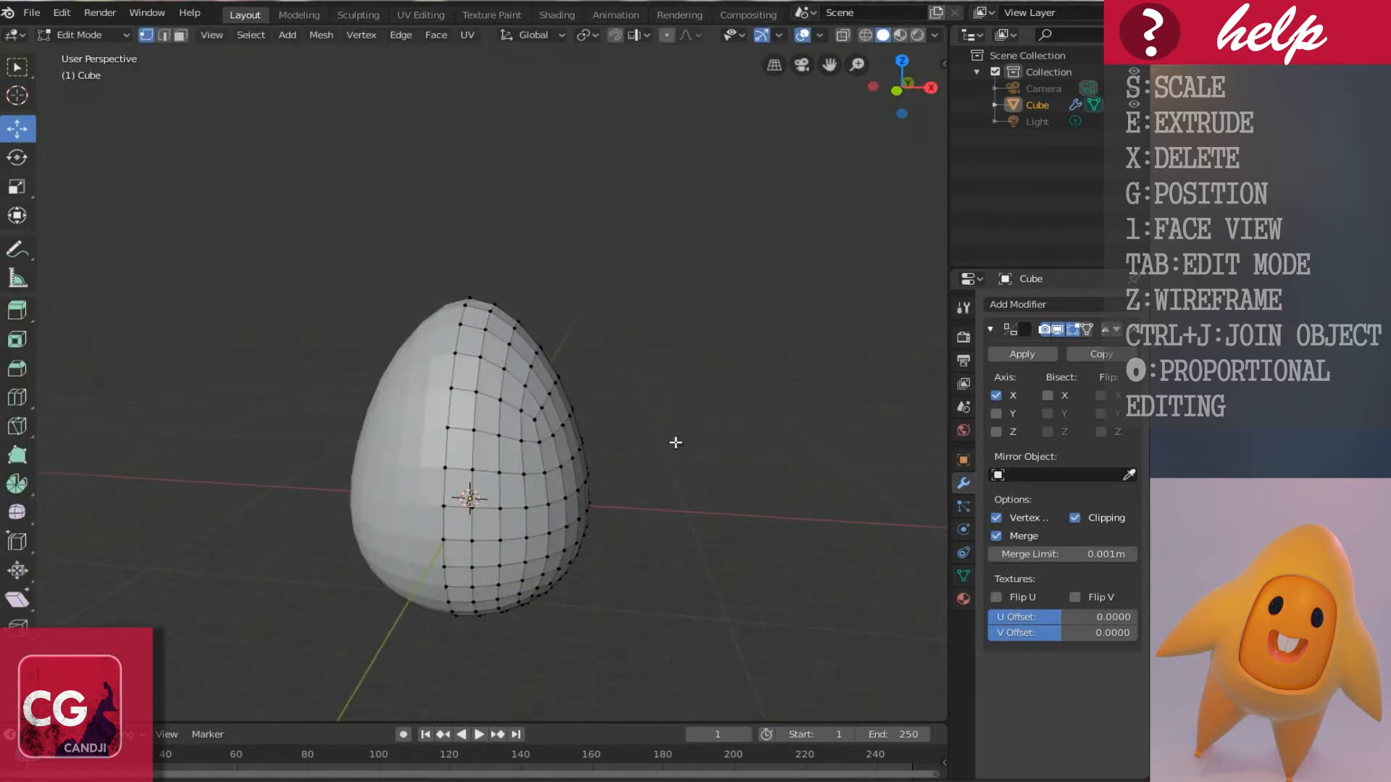
# Turn on edit-cage display for the Mirror modifier and inspect the mirrored vertices around the egg.
pyautogui.click(1086, 326)
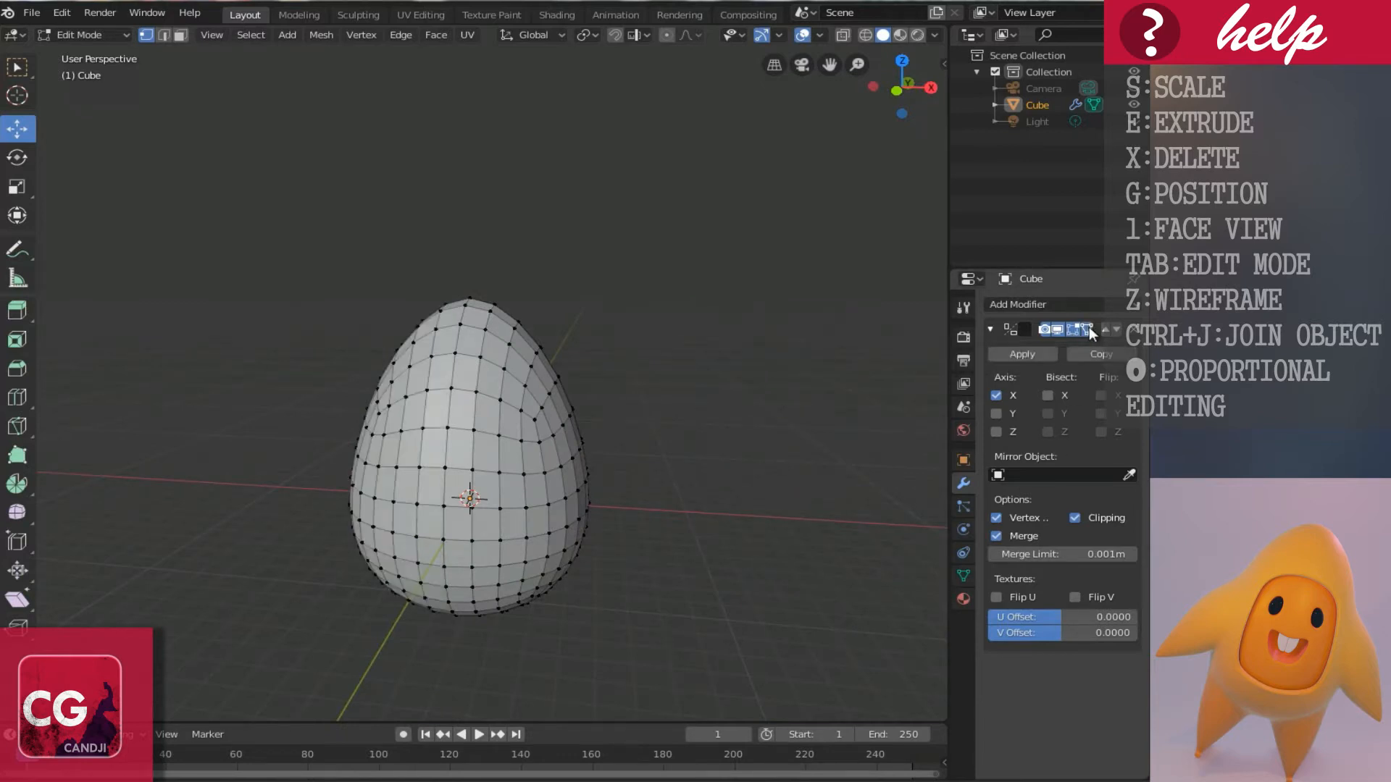
pyautogui.moveTo(478, 447); pyautogui.dragTo(478, 379, button='middle')
pyautogui.moveTo(370, 430); pyautogui.dragTo(340, 471, button='middle')
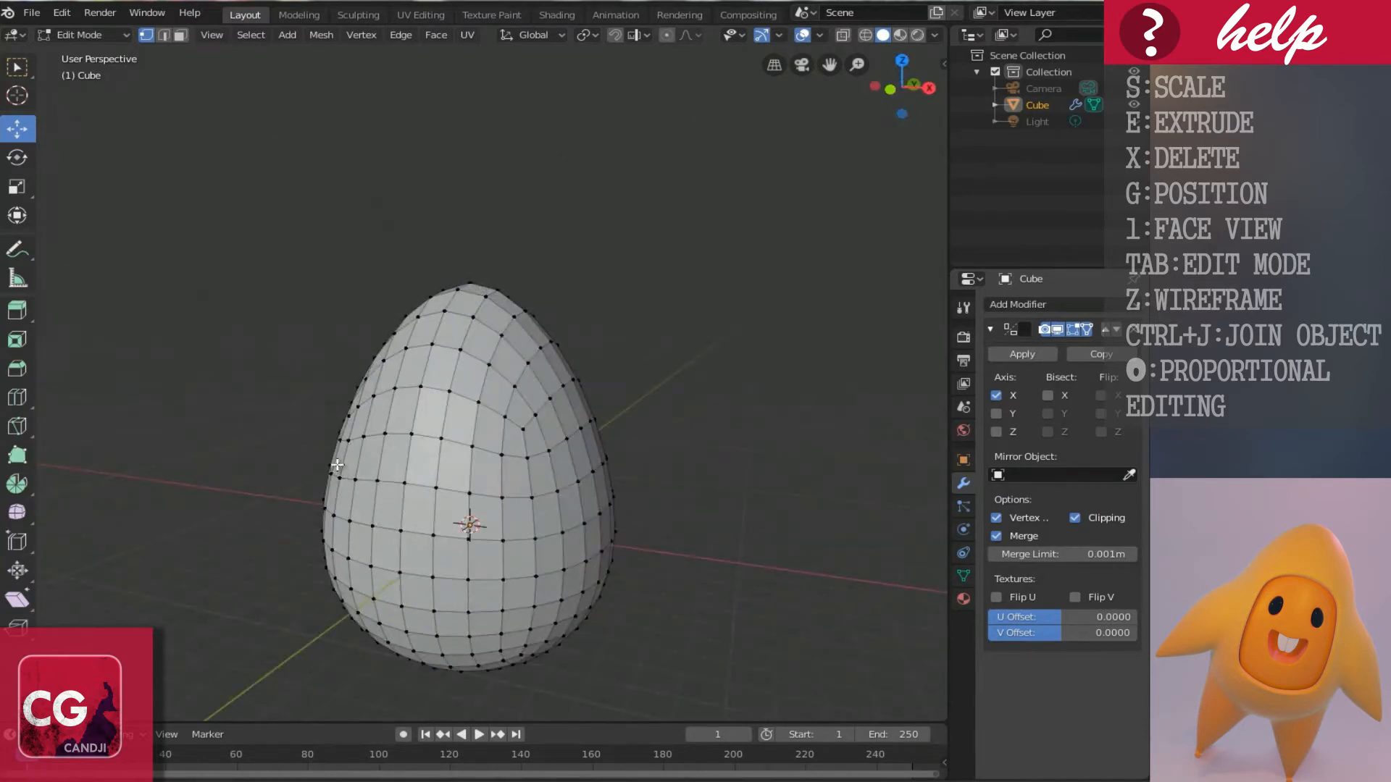
pyautogui.moveTo(493, 474); pyautogui.dragTo(594, 491, button='middle')
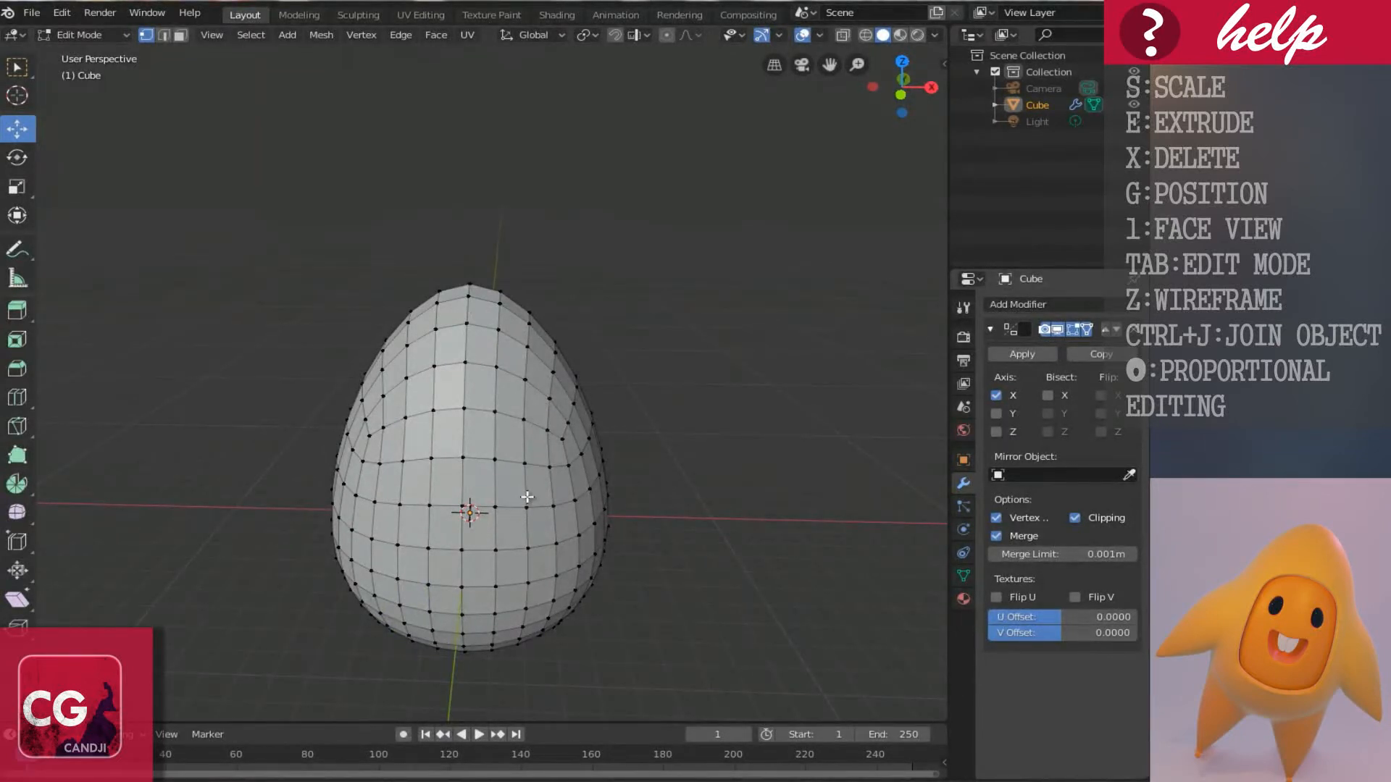
# From the right view, select the centre-column vertex near the egg's underside, grow the selection twice and delete the selected faces.
pyautogui.press('KP_1')
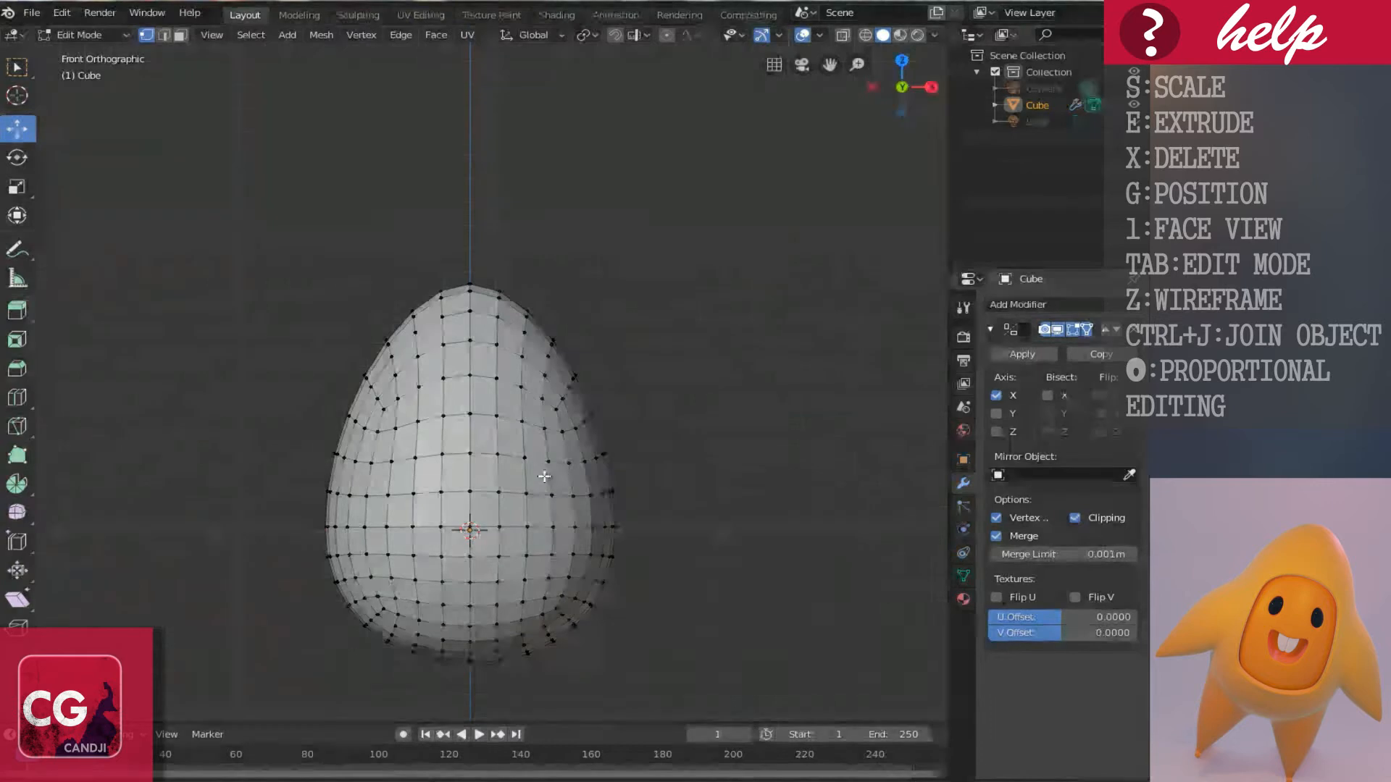
pyautogui.keyDown('shift'); pyautogui.scroll(-5, 543, 480); pyautogui.keyUp('shift')
pyautogui.scroll(1, 543, 475)
pyautogui.press('KP_3')
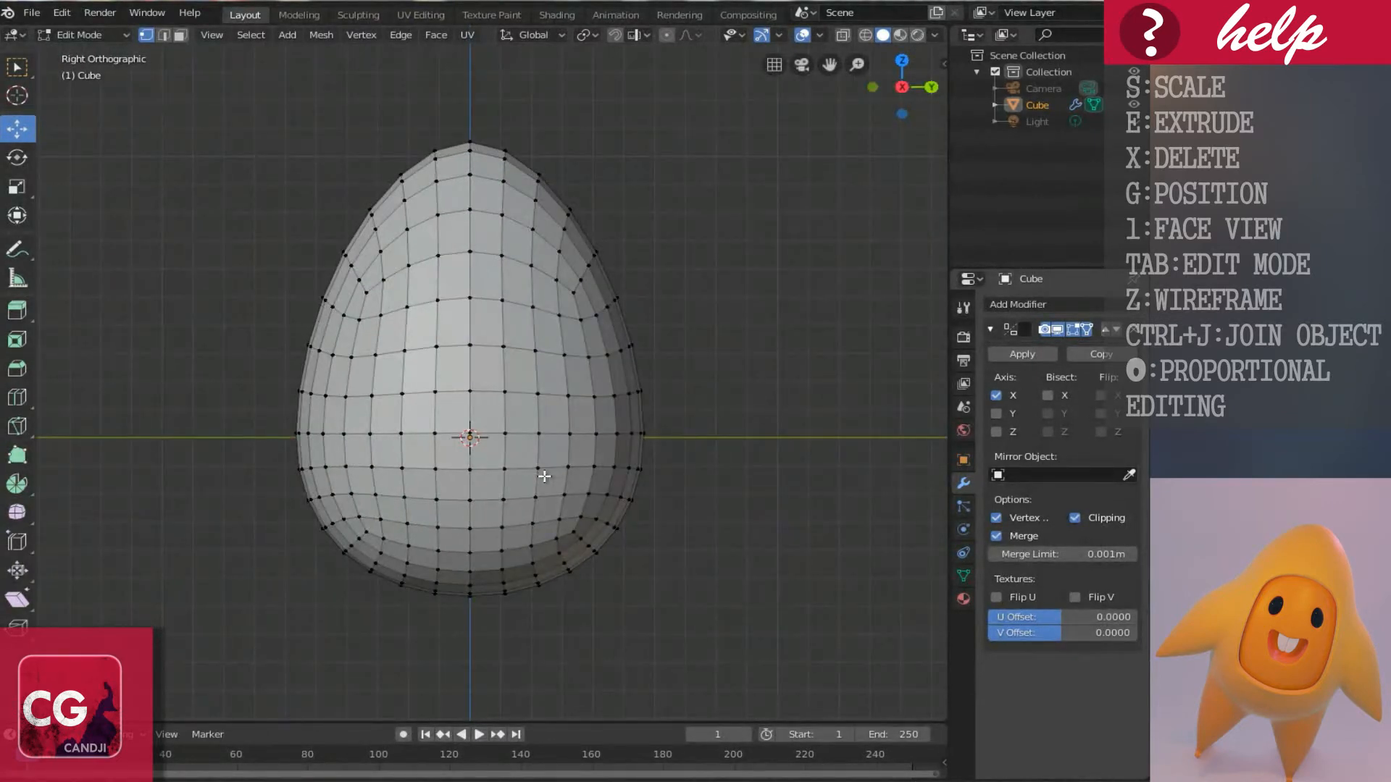
pyautogui.scroll(3, 528, 465)
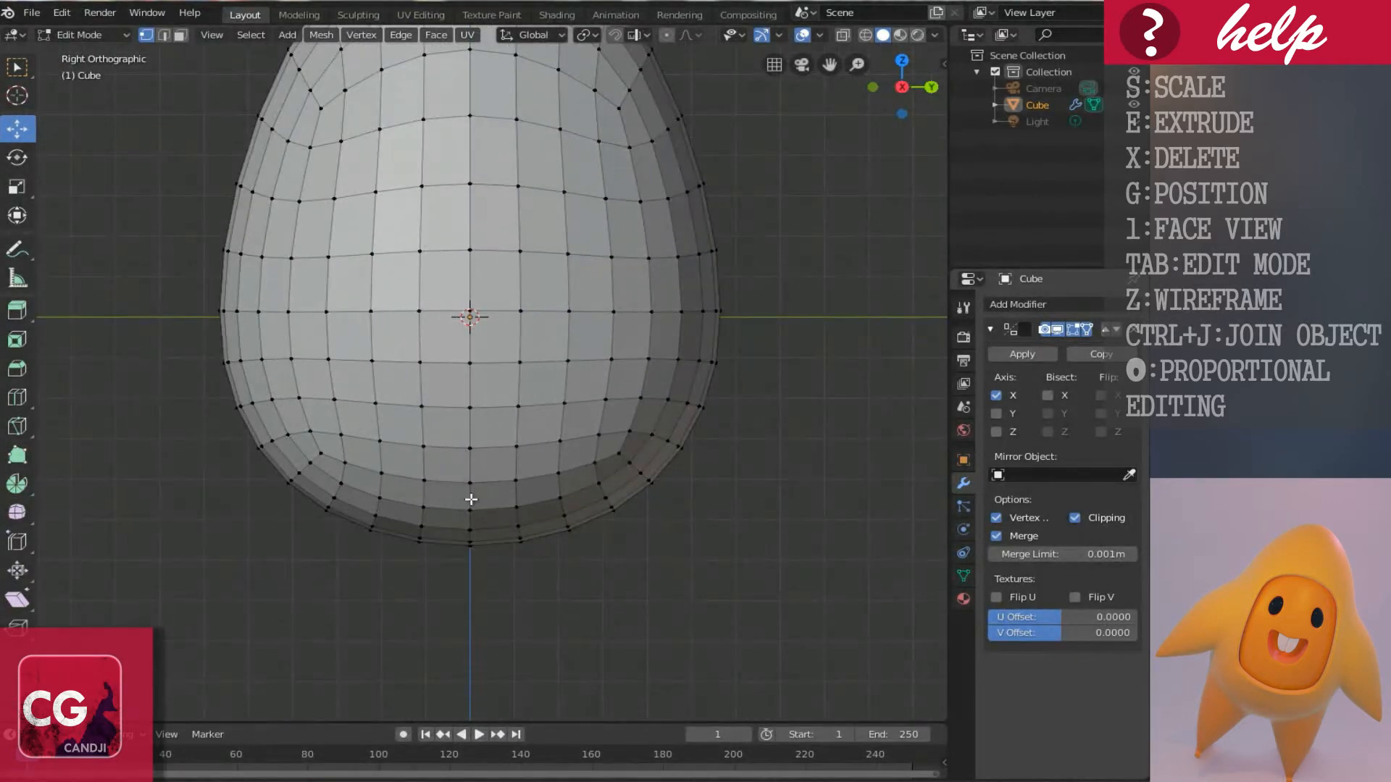
pyautogui.click(470, 508)
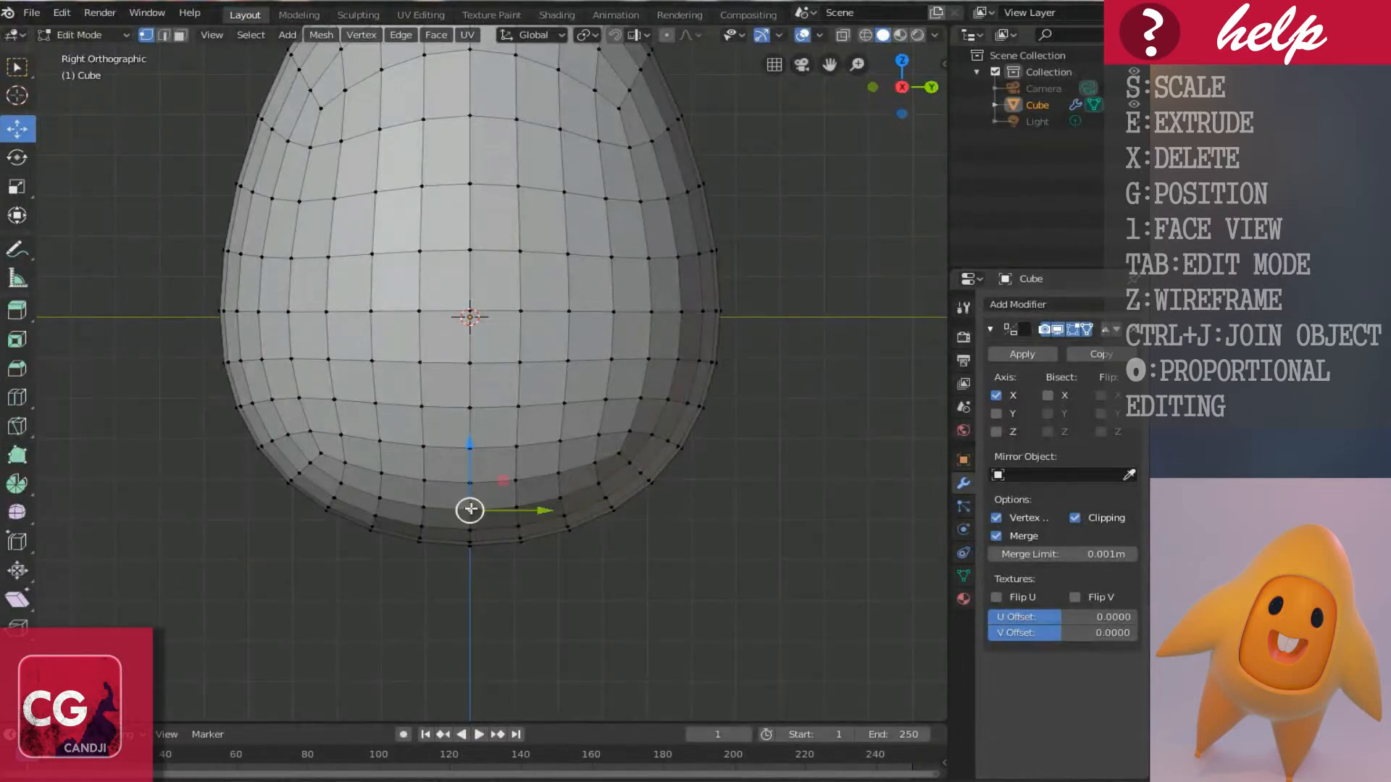
pyautogui.moveTo(470, 508); pyautogui.dragTo(550, 400, button='middle')
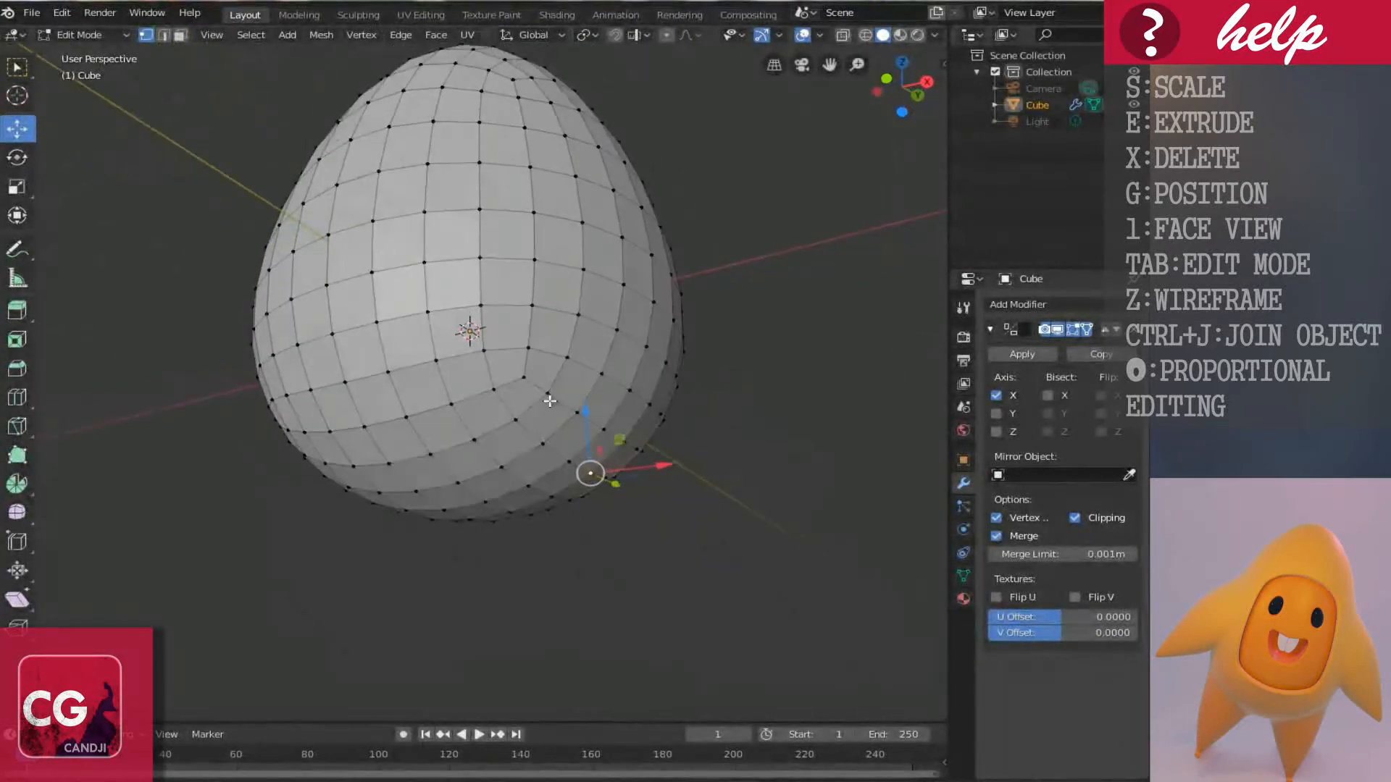
pyautogui.press('ctrl+KP_Add')
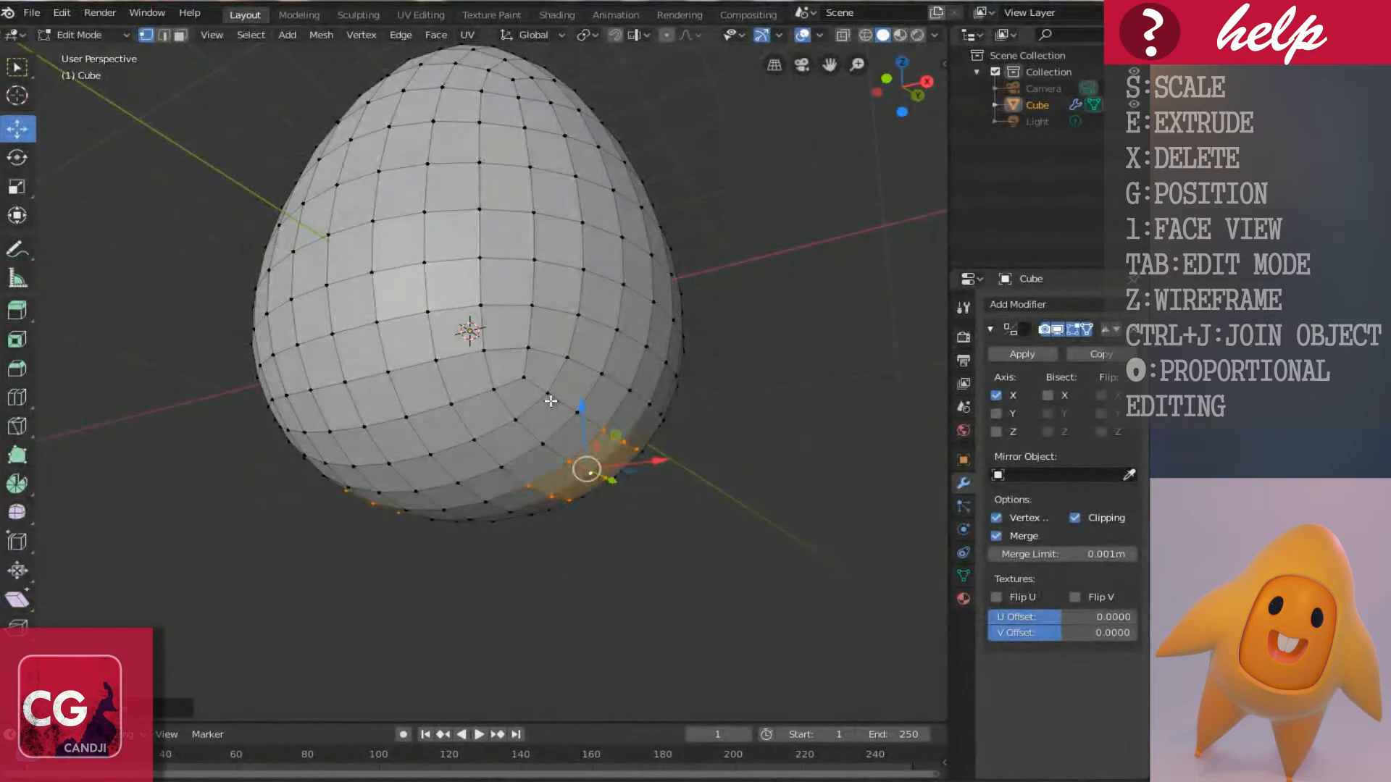
pyautogui.press('ctrl+KP_Add')
pyautogui.moveTo(550, 400); pyautogui.dragTo(410, 451, button='middle')
pyautogui.press('x')
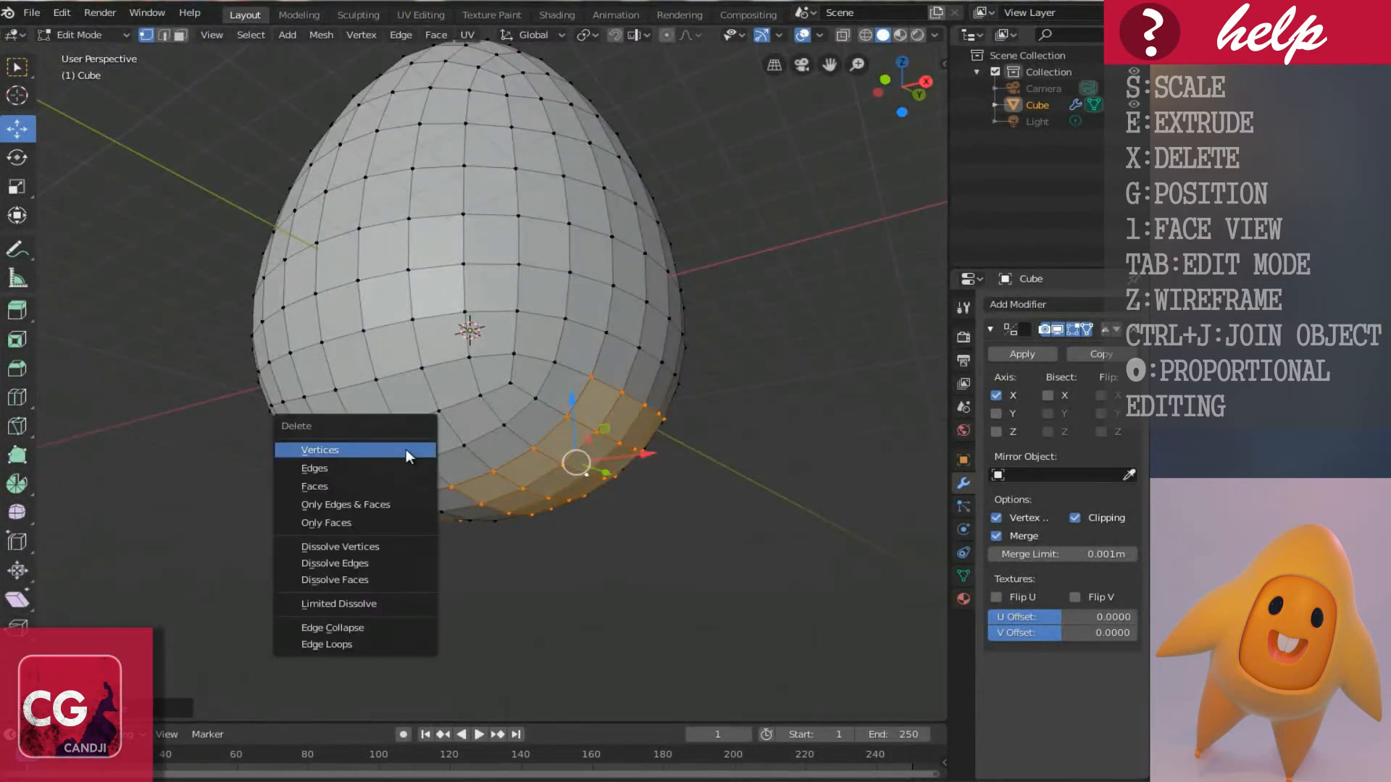
pyautogui.click(340, 486)
# Select the edge loop around the leg opening in the egg's underside and round it with LoopTools Circle.
pyautogui.moveTo(406, 507); pyautogui.dragTo(554, 461, button='middle')
pyautogui.keyDown('alt'); pyautogui.click(450, 461); pyautogui.keyUp('alt')
pyautogui.scroll(2, 471, 449)
pyautogui.scroll(-2, 507, 463)
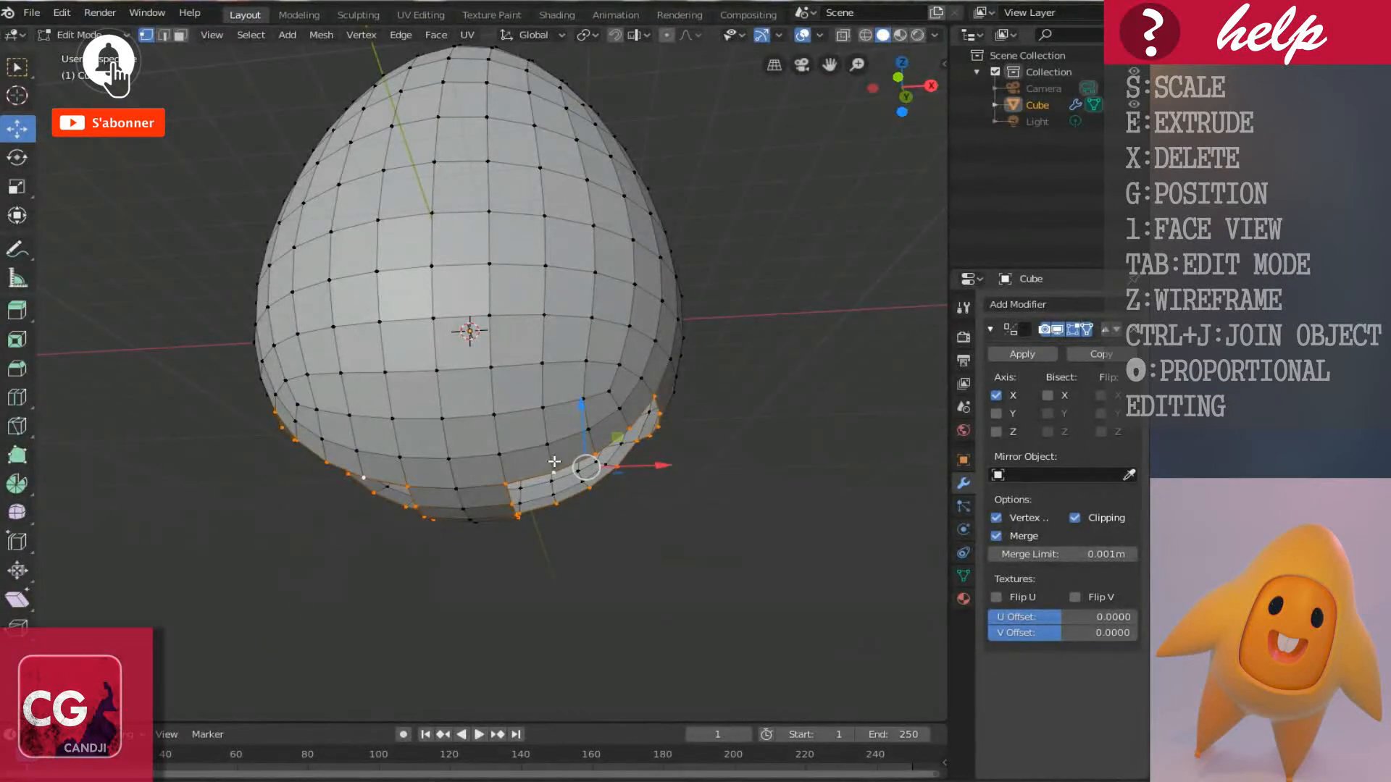
pyautogui.rightClick(554, 461)
pyautogui.moveTo(445, 333)
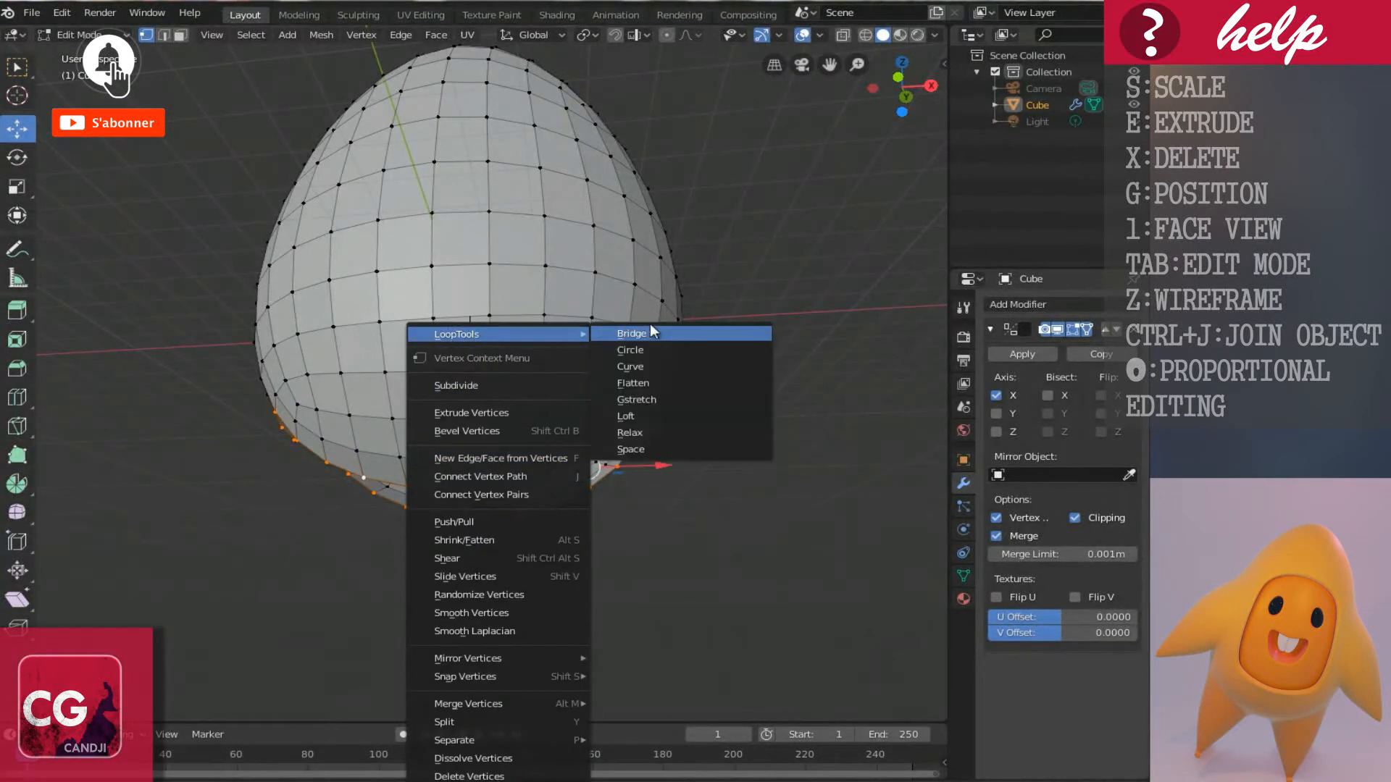
pyautogui.click(630, 349)
pyautogui.moveTo(630, 350); pyautogui.dragTo(594, 312, button='middle')
pyautogui.moveTo(534, 429); pyautogui.dragTo(668, 473, button='middle')
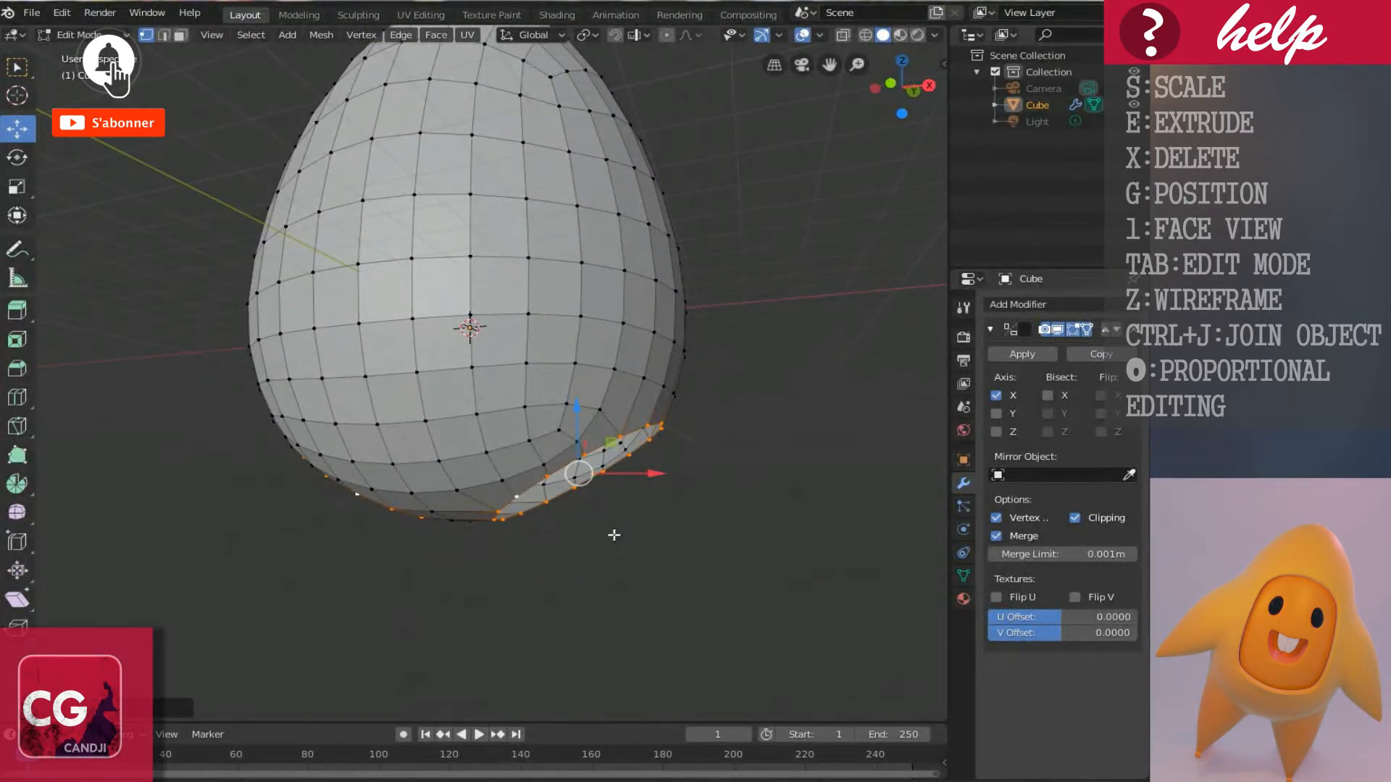
# Scale the rounded leg opening up slightly to about 1.02.
pyautogui.press('s')
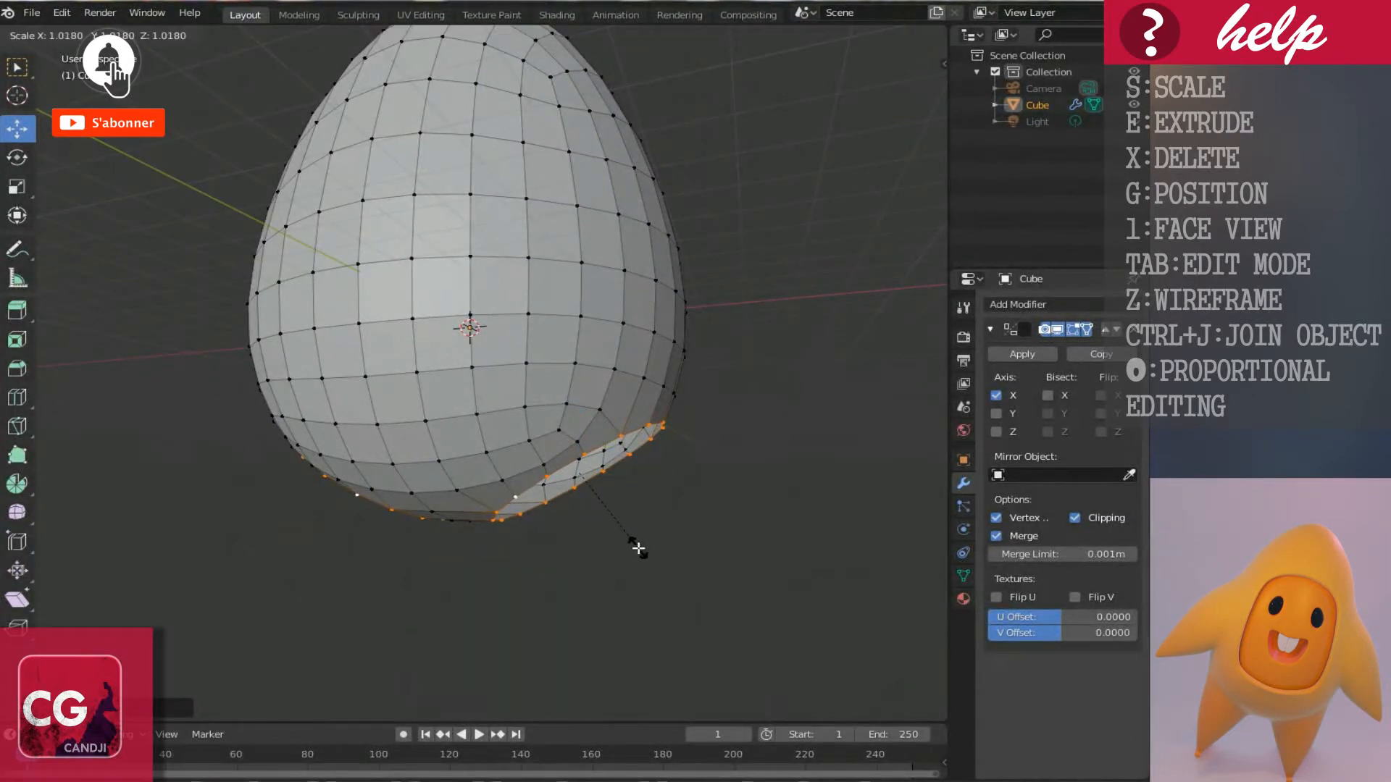
pyautogui.click(640, 549)
pyautogui.scroll(-2, 494, 407)
pyautogui.moveTo(495, 406); pyautogui.dragTo(538, 424, button='middle')
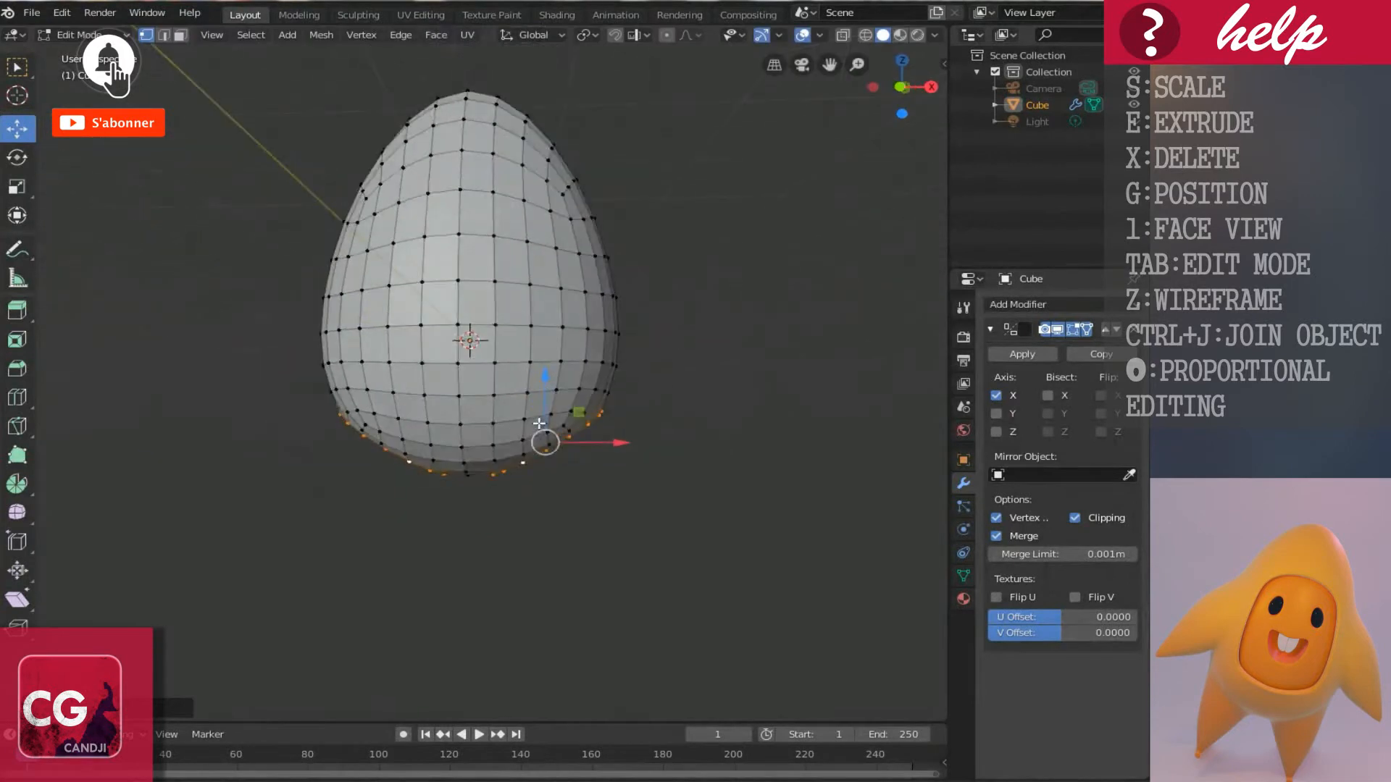
# In front view, extrude the opening's loop about 4.5 m downward and slightly outward as a leg, and rotate its end towards horizontal.
pyautogui.press('KP_1')
pyautogui.keyDown('shift'); pyautogui.scroll(-3, 546, 420); pyautogui.keyUp('shift')
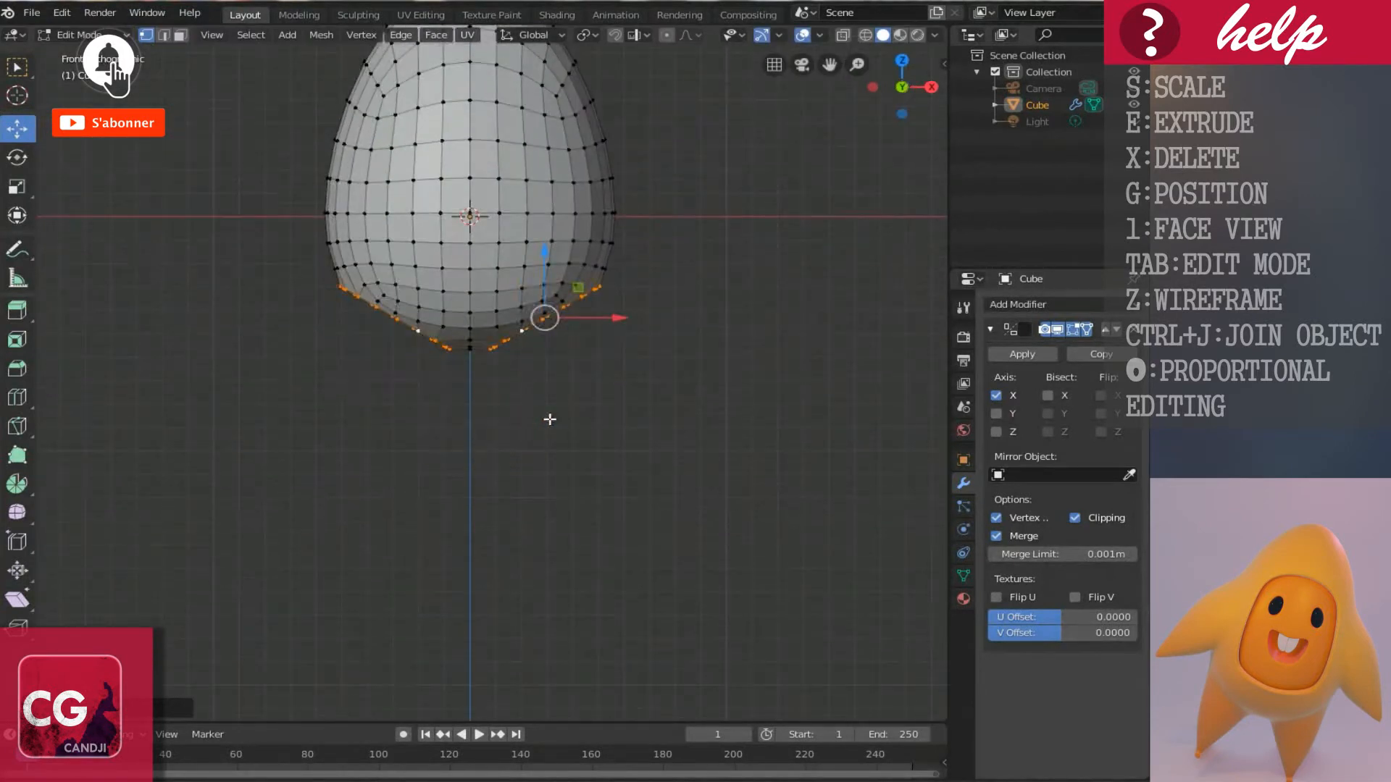
pyautogui.keyDown('ctrl'); pyautogui.scroll(-3, 546, 420); pyautogui.keyUp('ctrl')
pyautogui.keyDown('shift'); pyautogui.scroll(3, 502, 392); pyautogui.keyUp('shift')
pyautogui.keyDown('ctrl'); pyautogui.scroll(3, 502, 393); pyautogui.keyUp('ctrl')
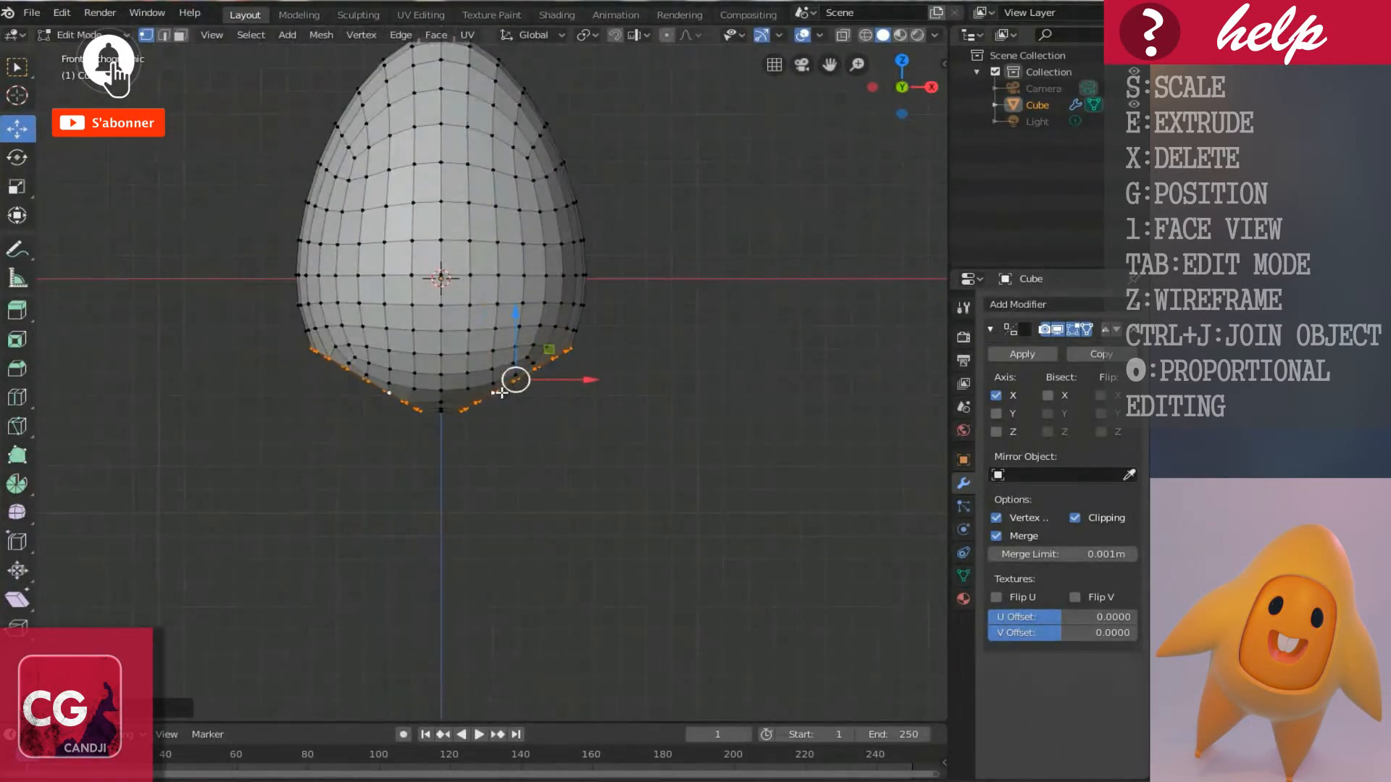
pyautogui.keyDown('shift'); pyautogui.scroll(1, 501, 392); pyautogui.keyUp('shift')
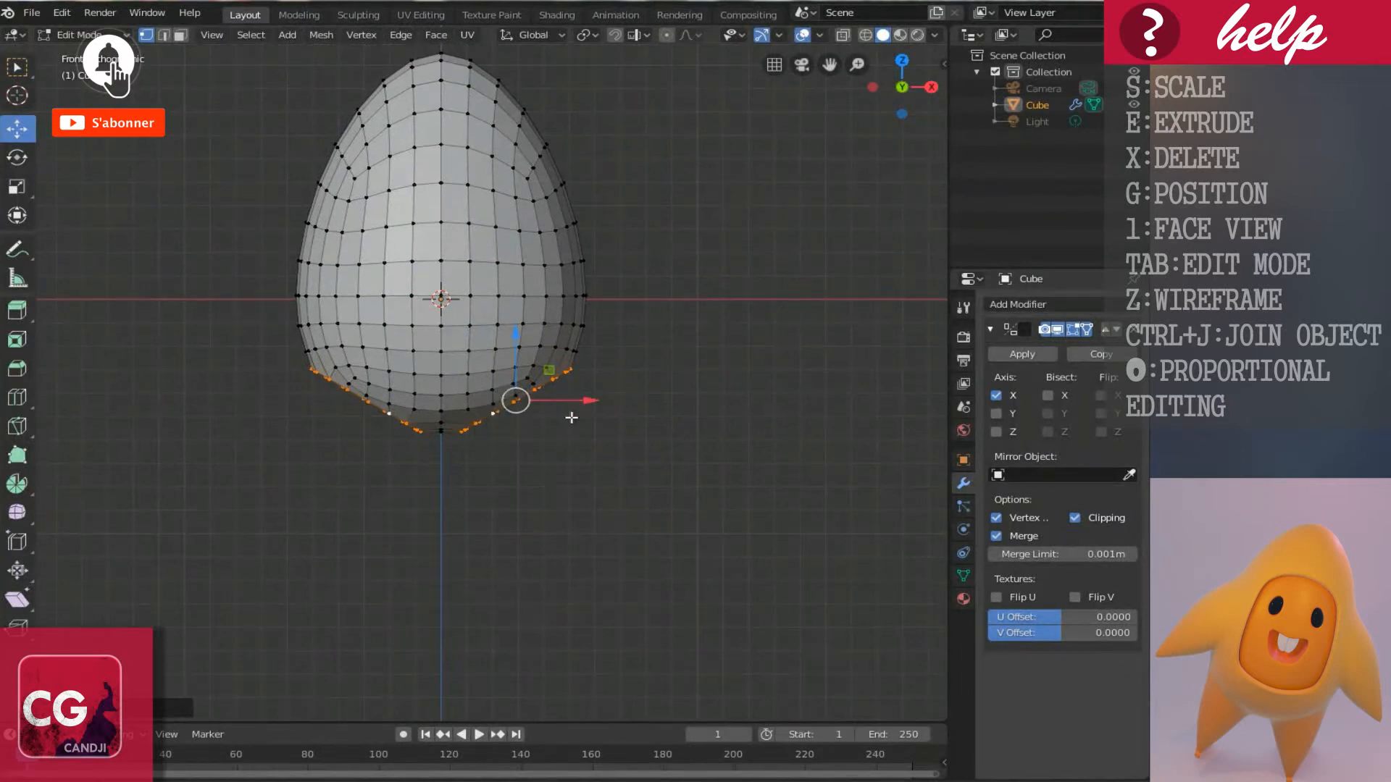
pyautogui.press('e')
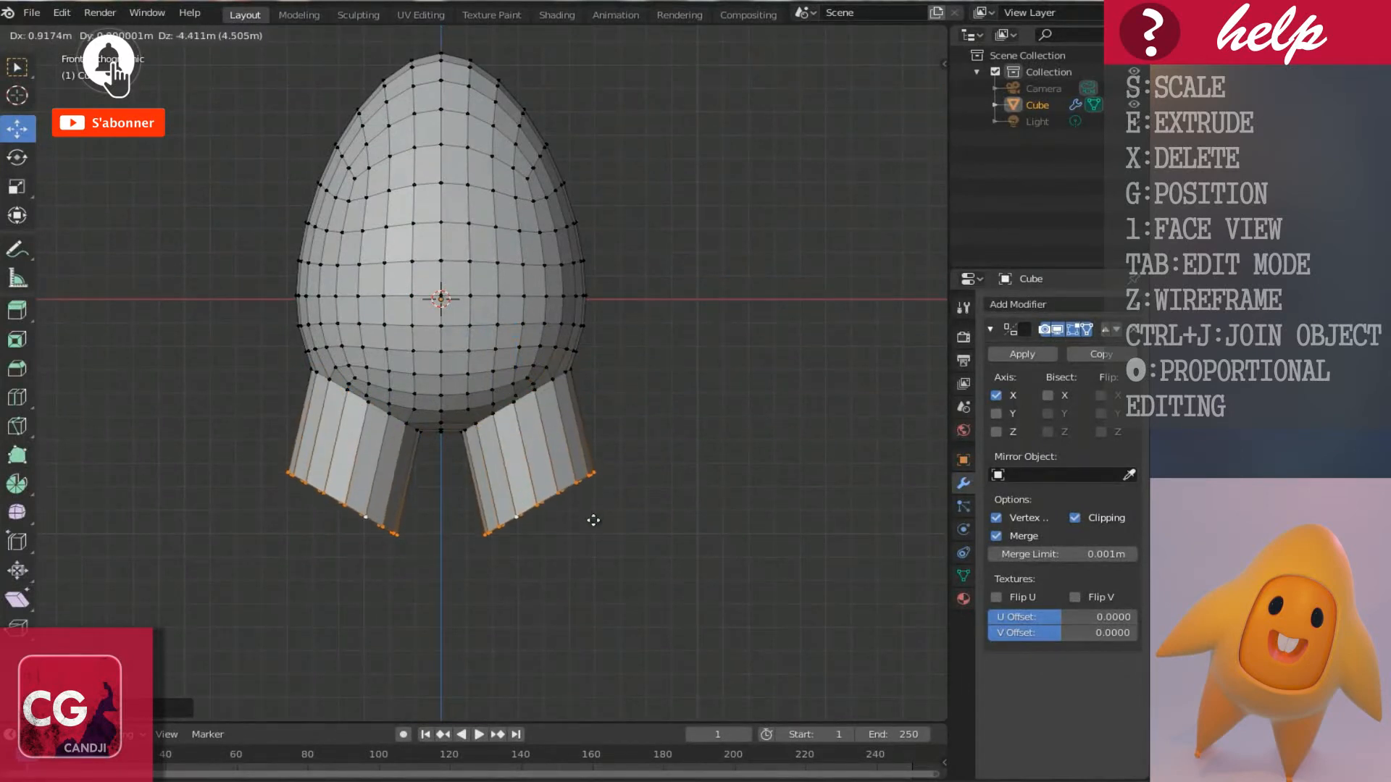
pyautogui.press('r')
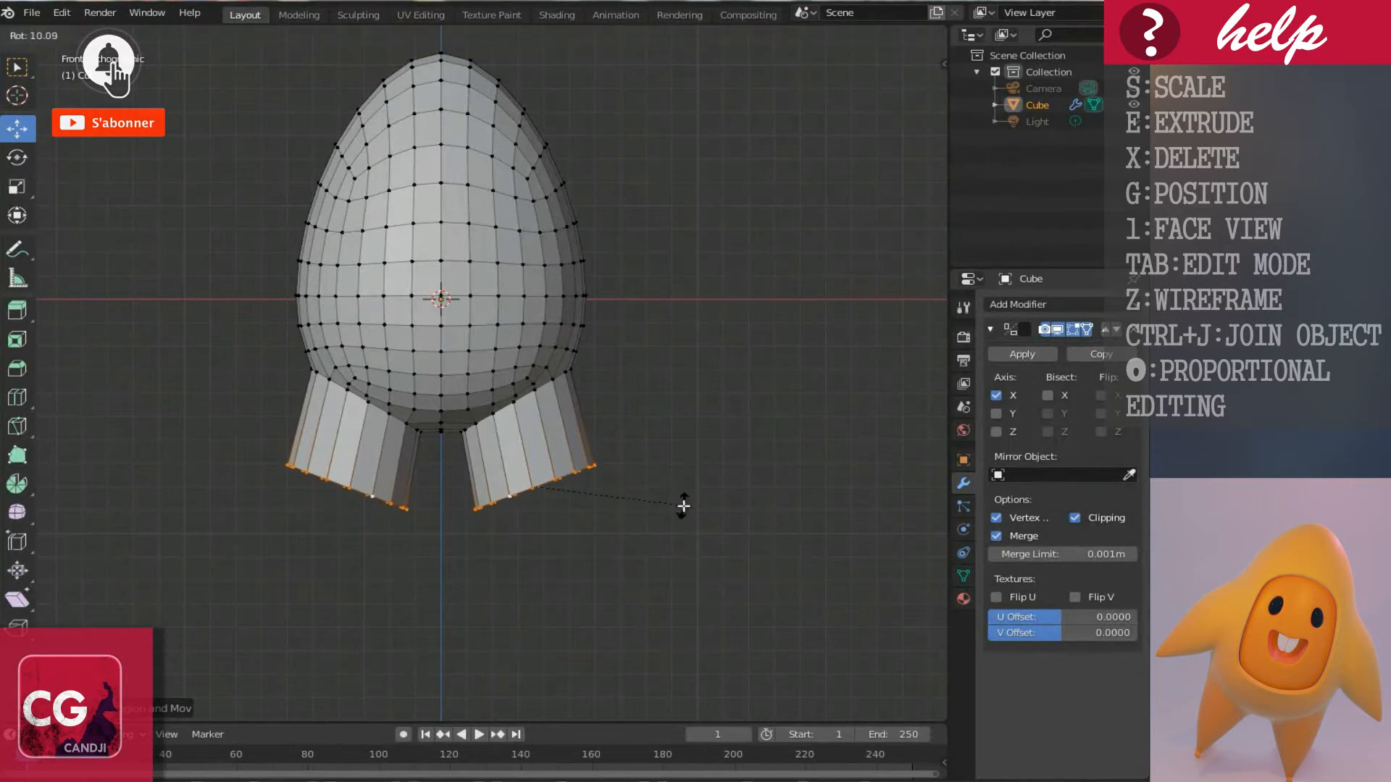
pyautogui.click(676, 534)
# Move the leg's end loop slightly inward towards the centre and scale it down a little.
pyautogui.press('g')
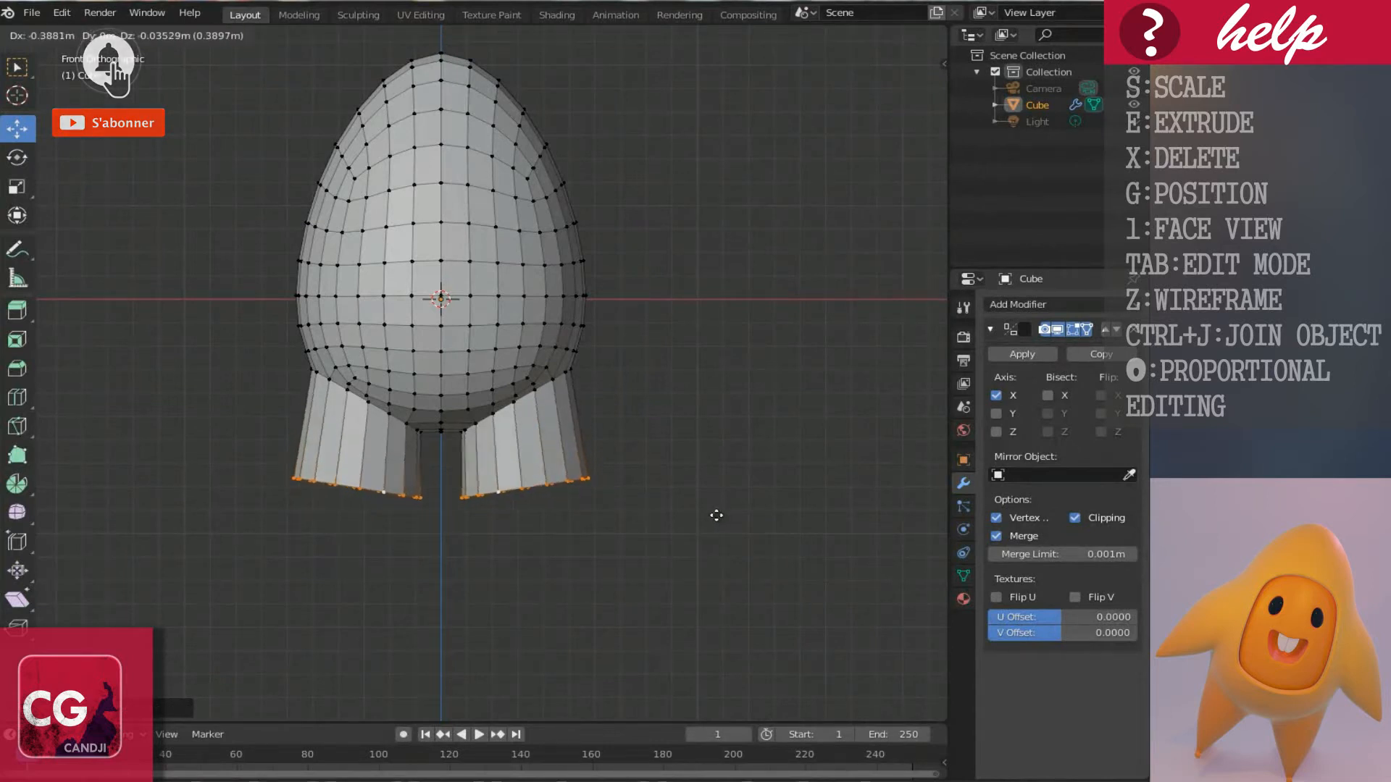
pyautogui.click(713, 516)
pyautogui.press('s')
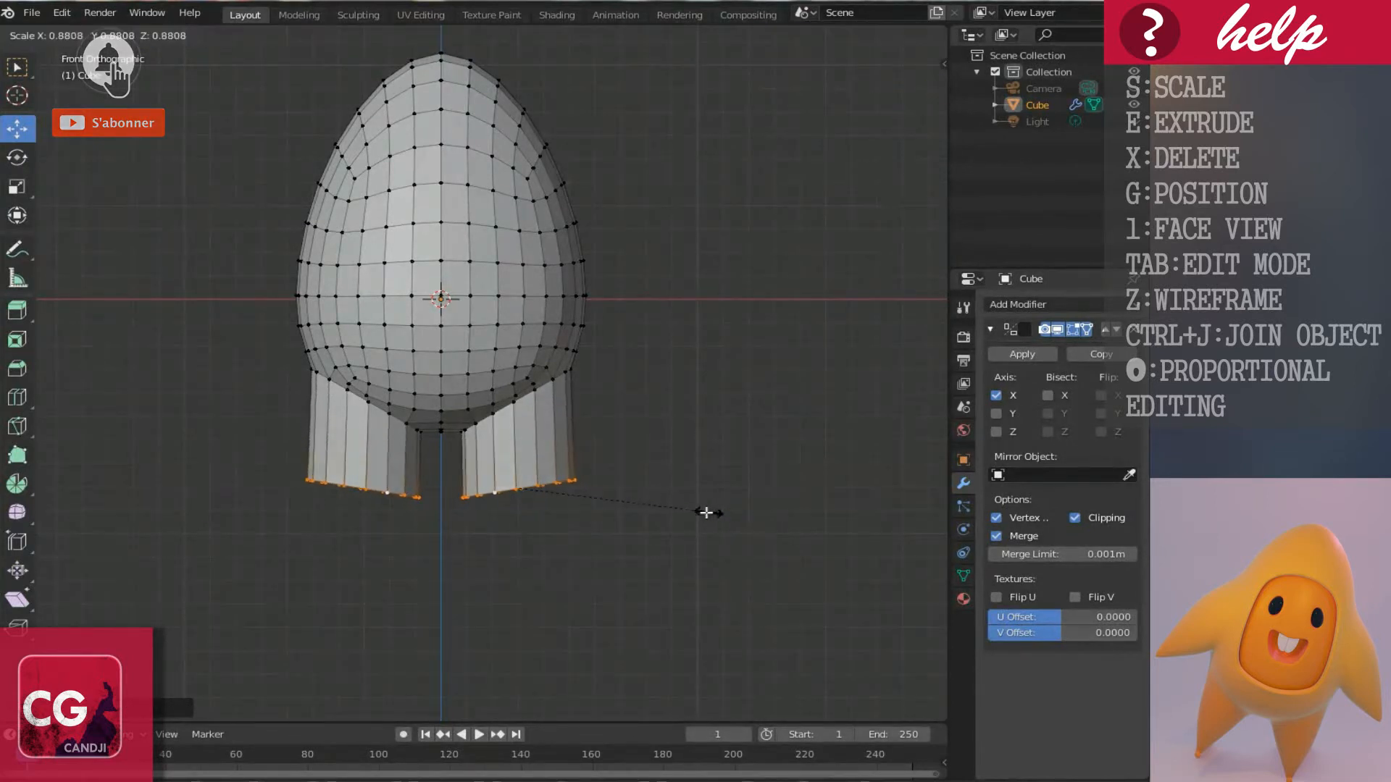
pyautogui.click(680, 513)
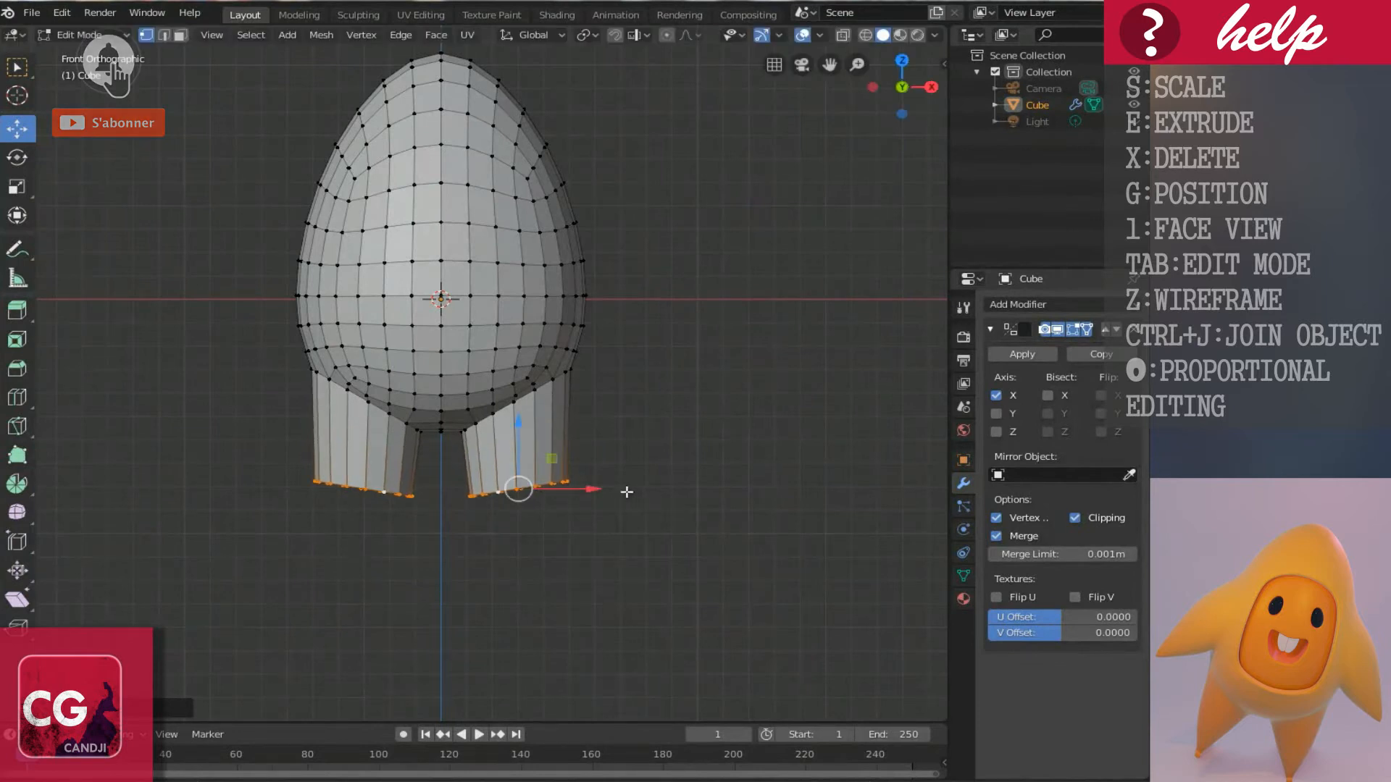
# Shift the leg's end loop slightly outward along X and rotate it until it is nearly level.
pyautogui.moveTo(596, 489); pyautogui.dragTo(610, 487)
pyautogui.press('r')
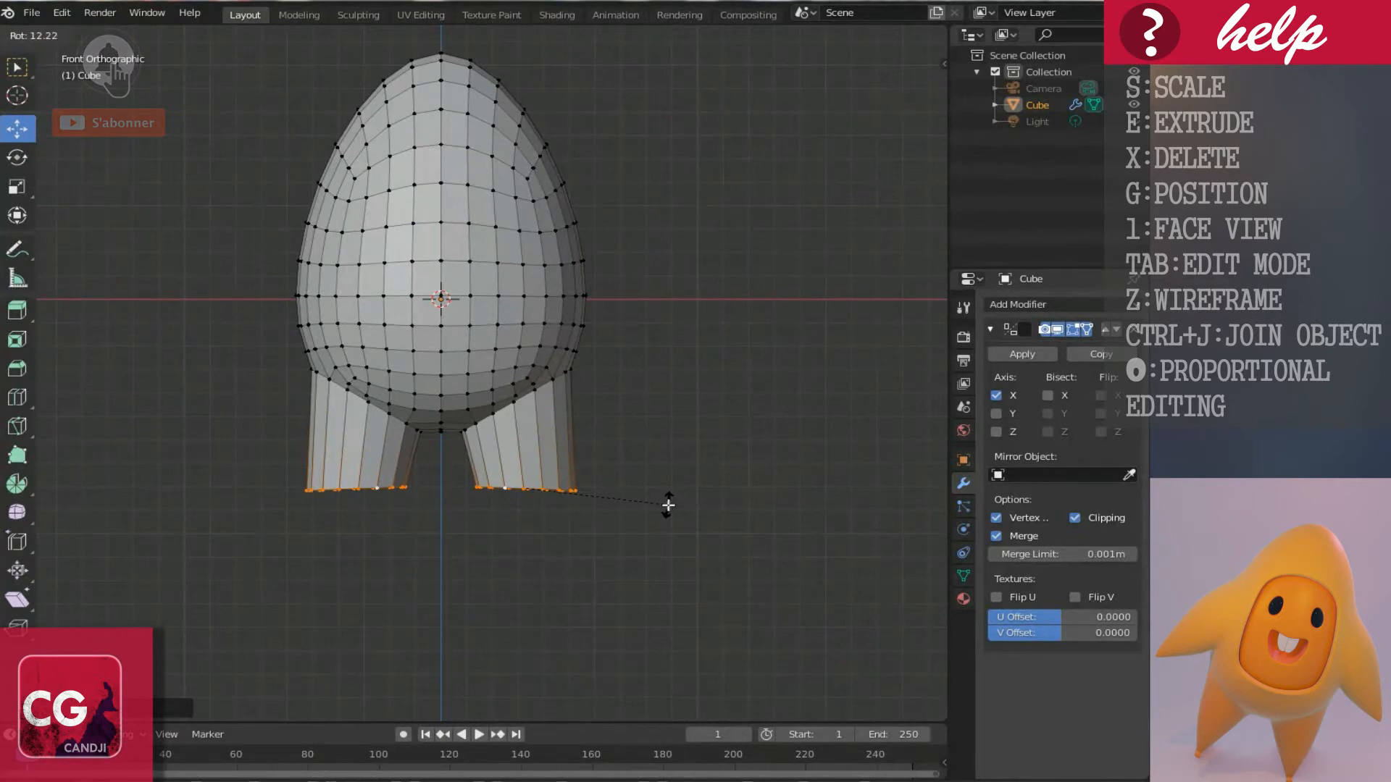
pyautogui.click(667, 494)
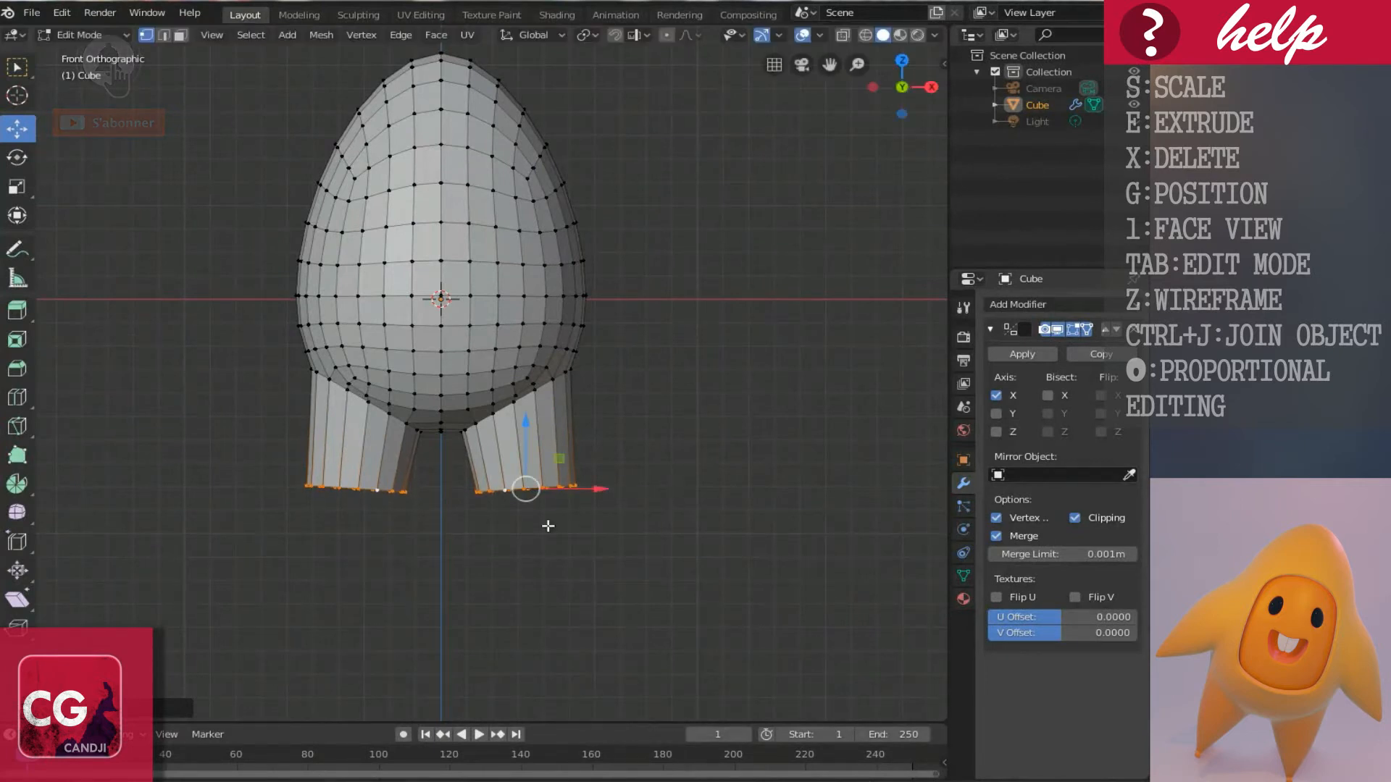
# Extrude a second leg section downward and slightly outward, and scale its end loop to less than half size.
pyautogui.moveTo(525, 429); pyautogui.dragTo(531, 477)
pyautogui.moveTo(597, 523); pyautogui.dragTo(611, 526)
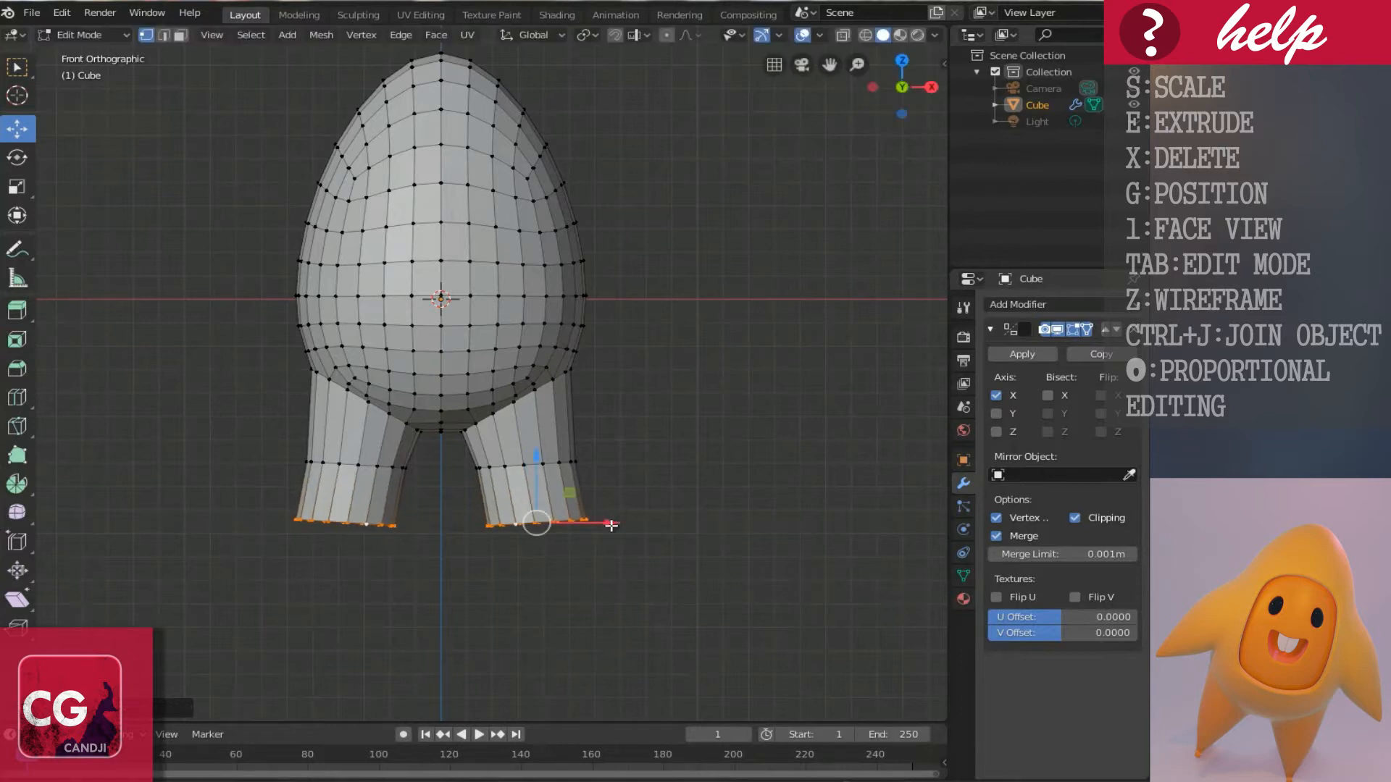
pyautogui.press('s')
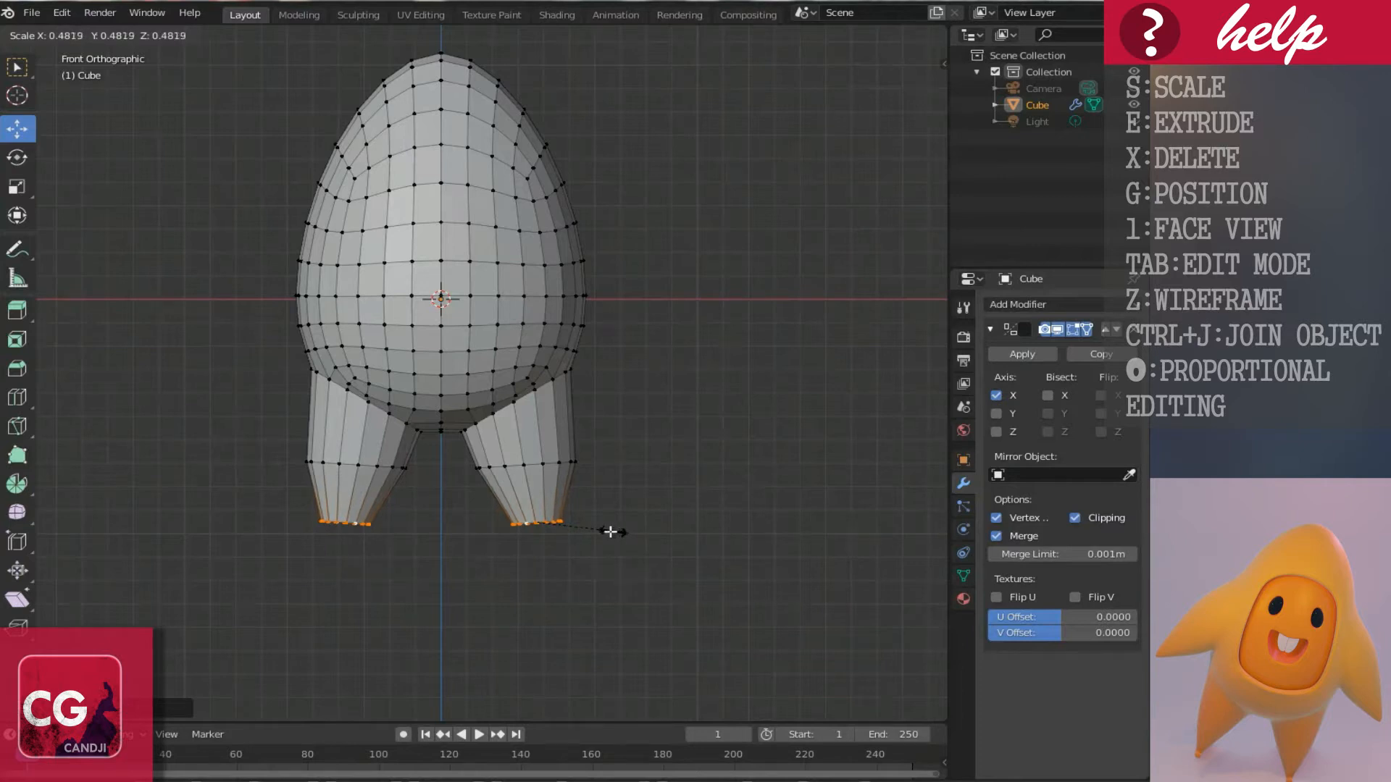
pyautogui.click(606, 528)
# Select the edge loop in the middle of the leg and scale it to about 0.9.
pyautogui.keyDown('alt'); pyautogui.click(530, 461); pyautogui.keyUp('alt')
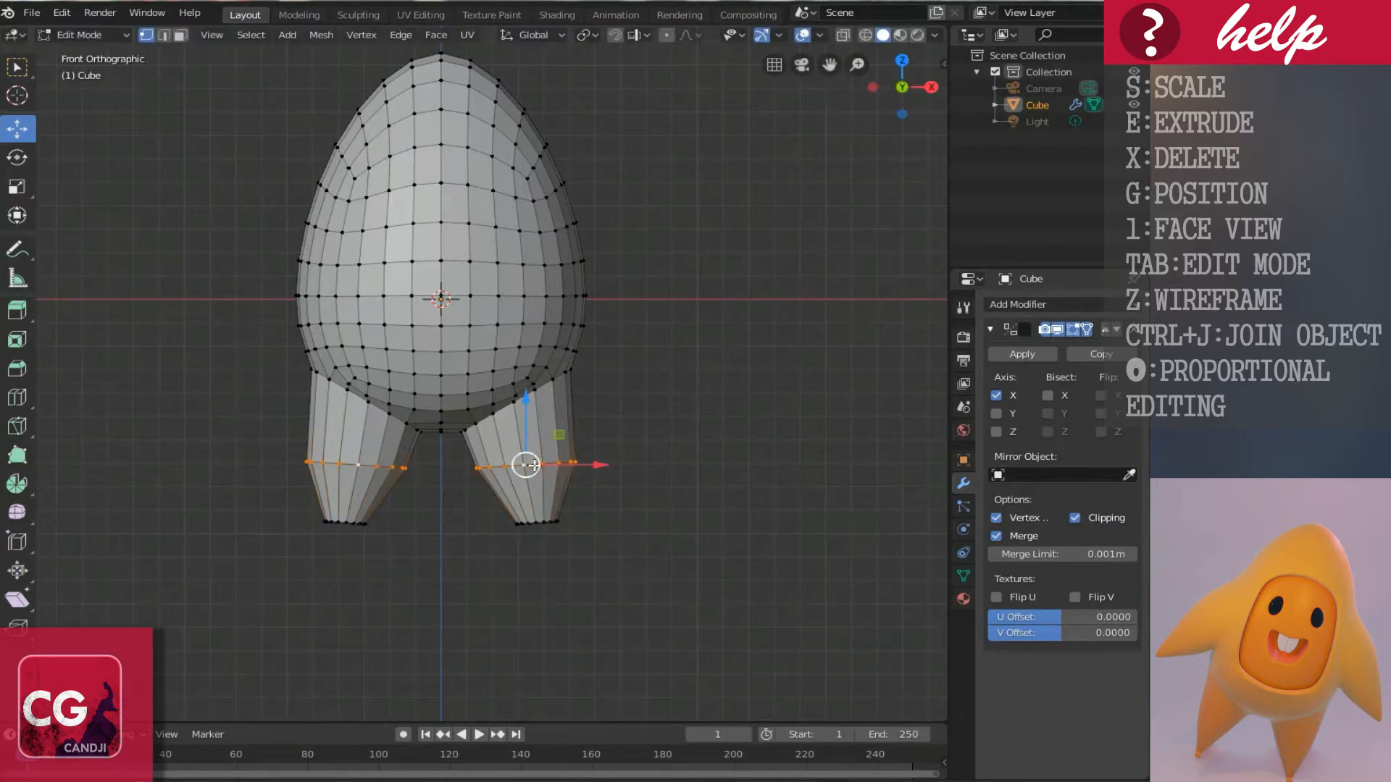
pyautogui.press('s')
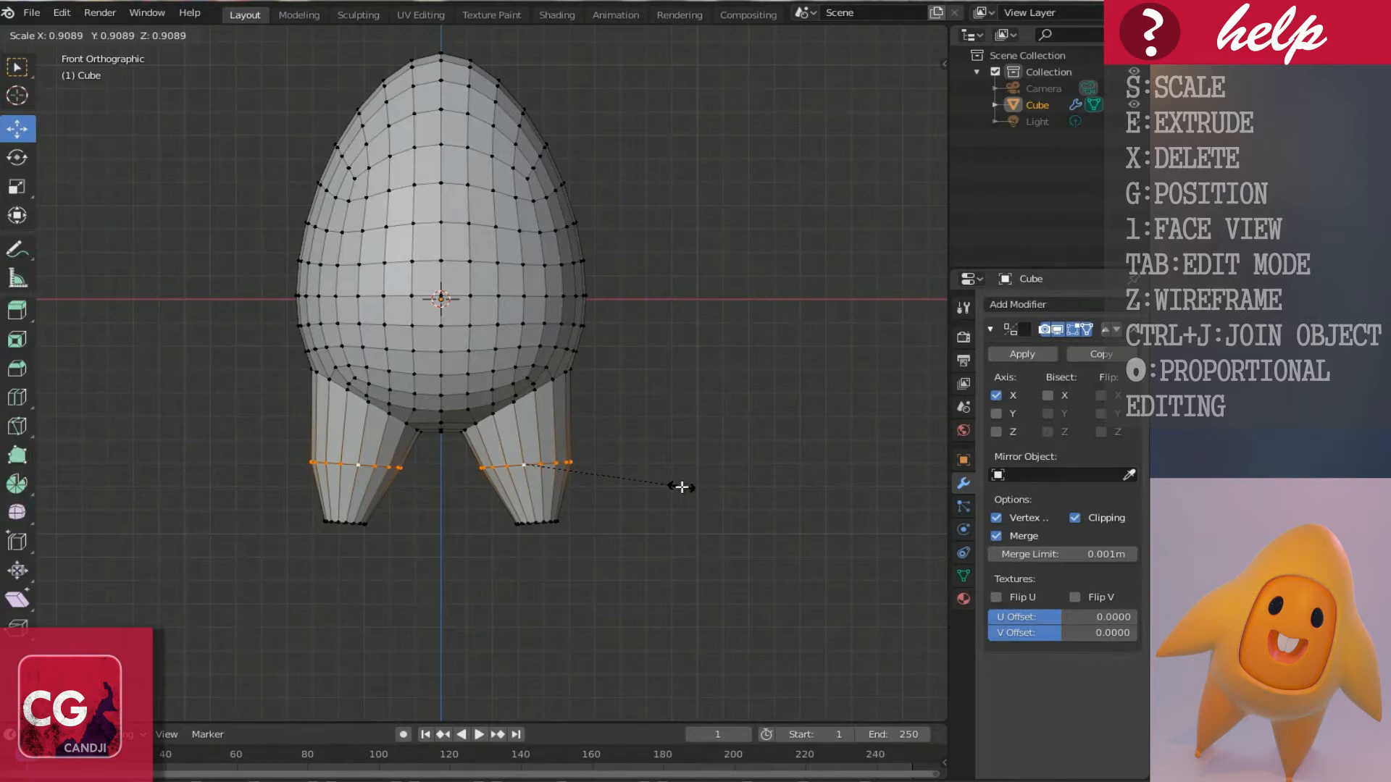
pyautogui.click(681, 488)
# In Object Mode, add a Subdivision Surface modifier with viewport level 2 and shade the body smooth.
pyautogui.moveTo(528, 348)
pyautogui.mouseDown(button='middle')
pyautogui.moveTo(422, 339)
pyautogui.moveTo(430, 353)
pyautogui.moveTo(689, 335)
pyautogui.moveTo(522, 344)
pyautogui.moveTo(521, 357)
pyautogui.mouseUp(button='middle')
pyautogui.press('Tab')
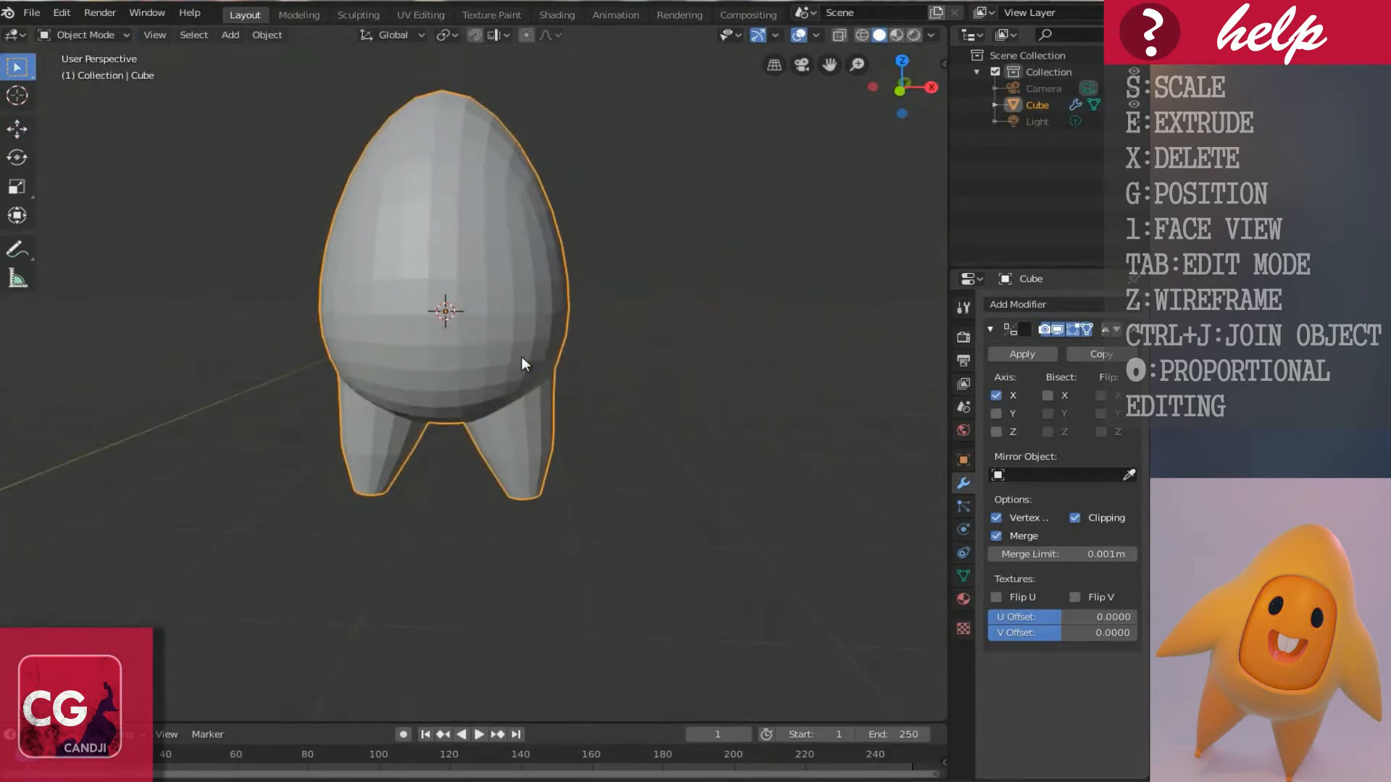
pyautogui.click(1014, 300)
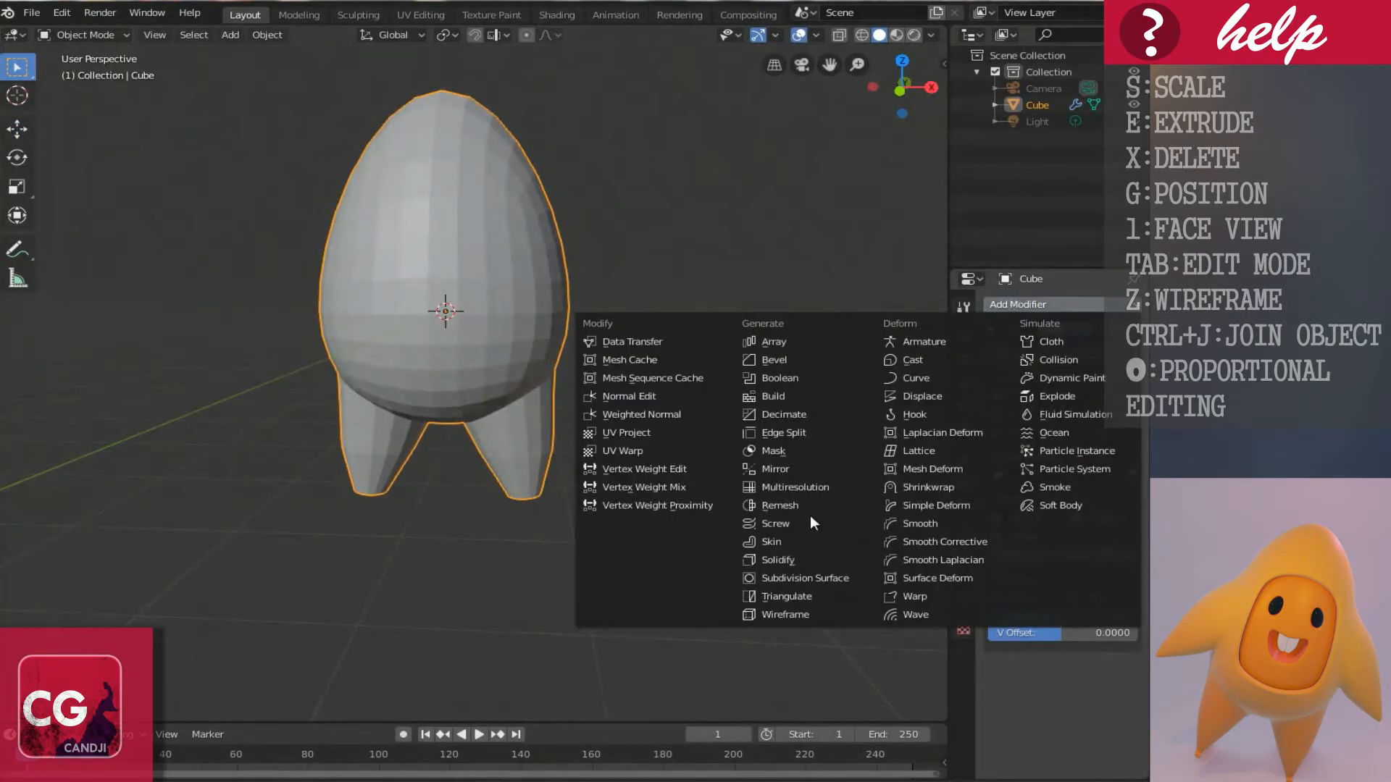
pyautogui.click(807, 576)
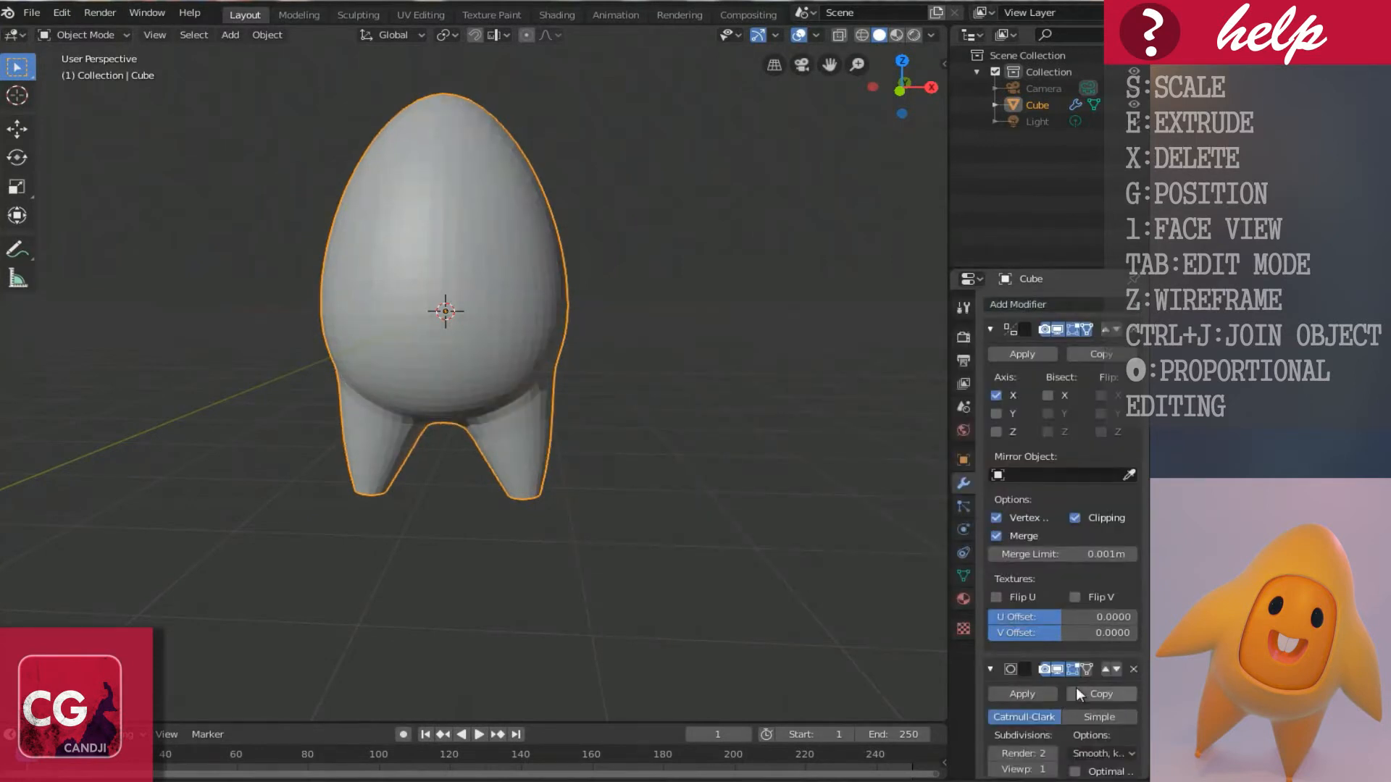
pyautogui.scroll(-2, 1077, 689)
pyautogui.click(1051, 733)
pyautogui.moveTo(507, 260); pyautogui.dragTo(505, 298, button='middle')
pyautogui.rightClick(475, 252)
pyautogui.click(475, 253)
# In Edit Mode, extrude the leg's end loop about 0.96 m down along Z and scale the new loop to roughly half size.
pyautogui.press('Tab')
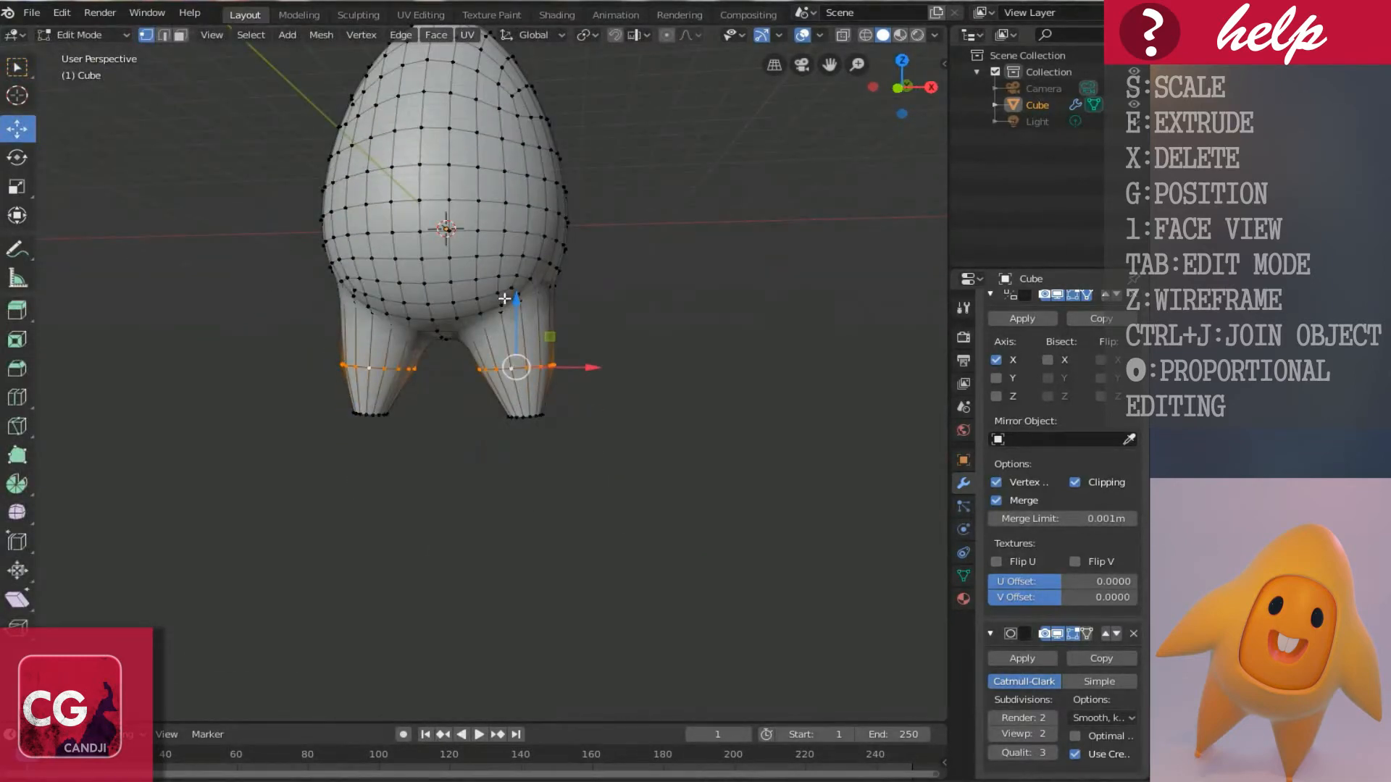
pyautogui.press('KP_1')
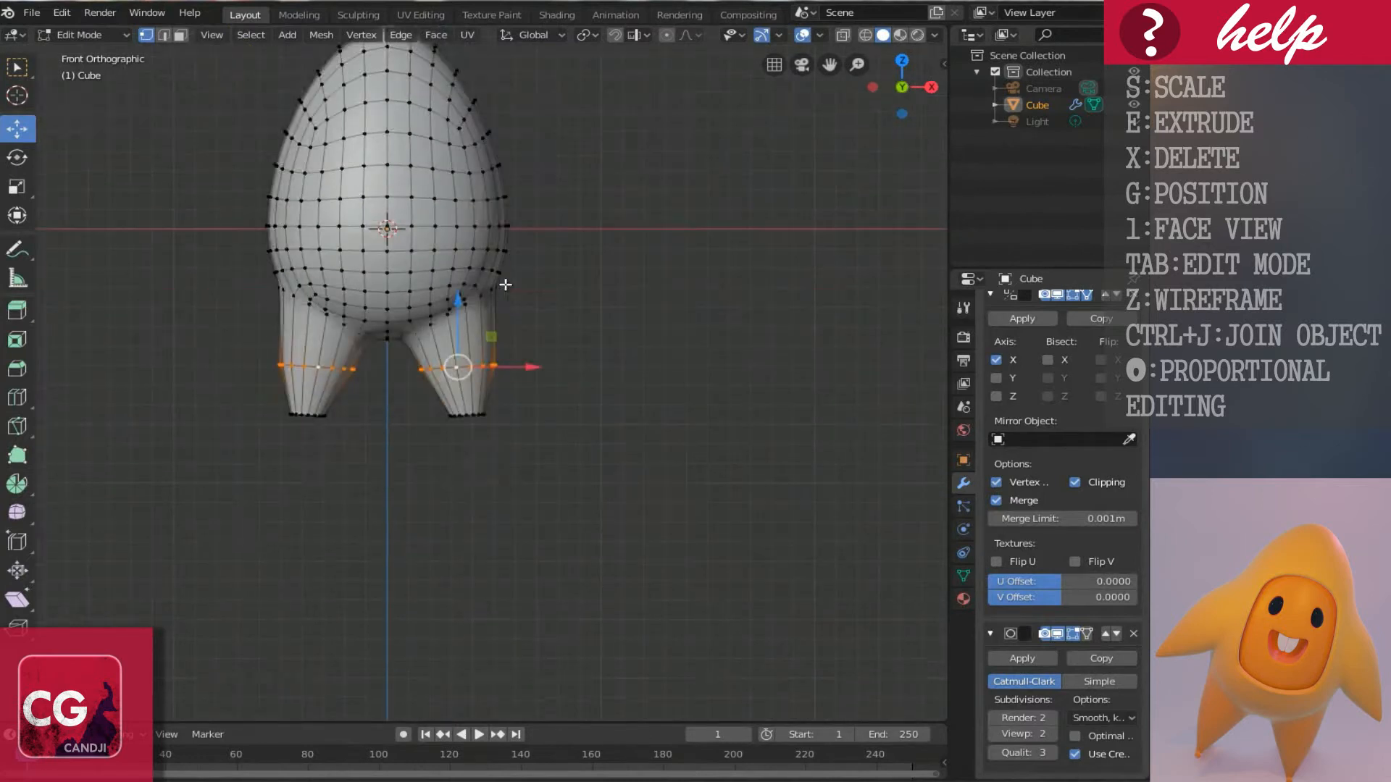
pyautogui.scroll(4, 504, 284)
pyautogui.keyDown('shift'); pyautogui.moveTo(463, 334); pyautogui.dragTo(474, 375, button='middle'); pyautogui.keyUp('shift')
pyautogui.keyDown('alt'); pyautogui.click(473, 458); pyautogui.keyUp('alt')
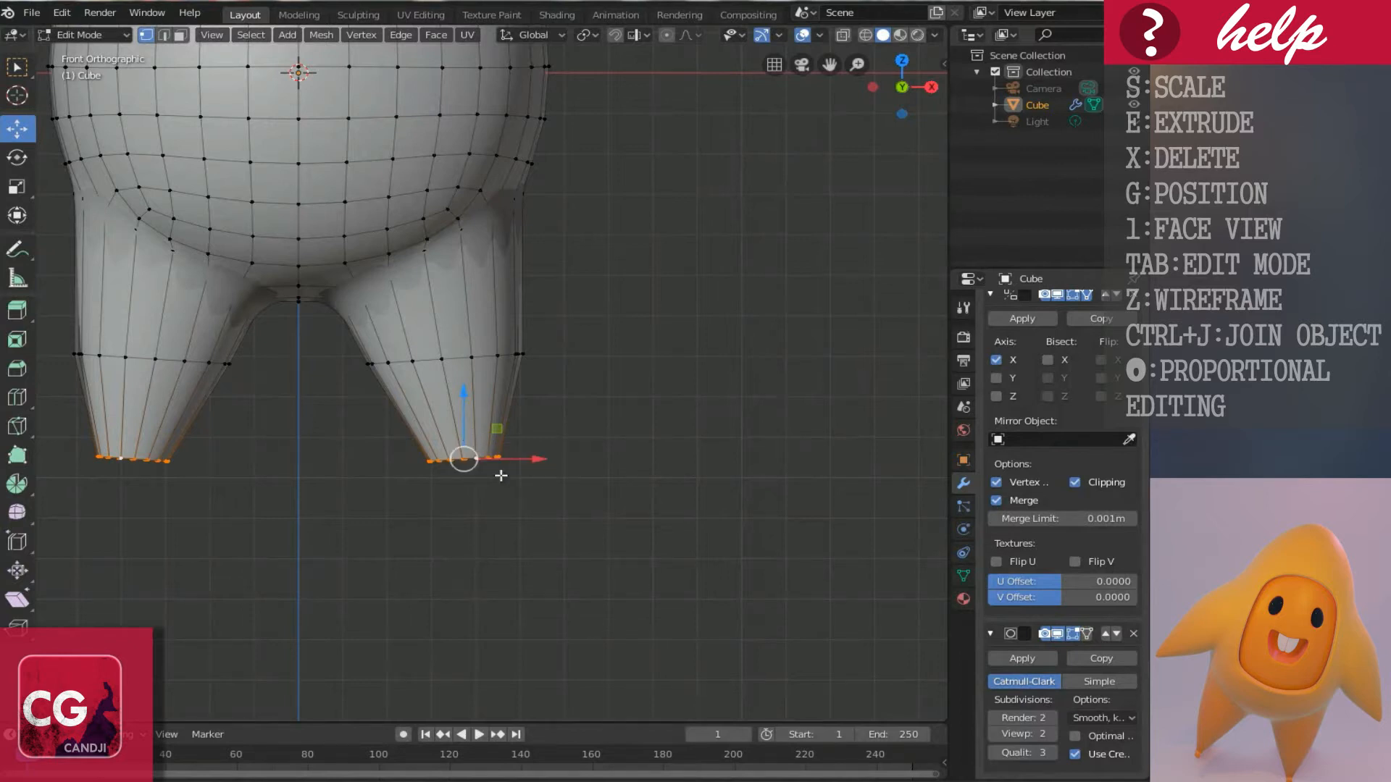
pyautogui.press('g')
pyautogui.press('z')
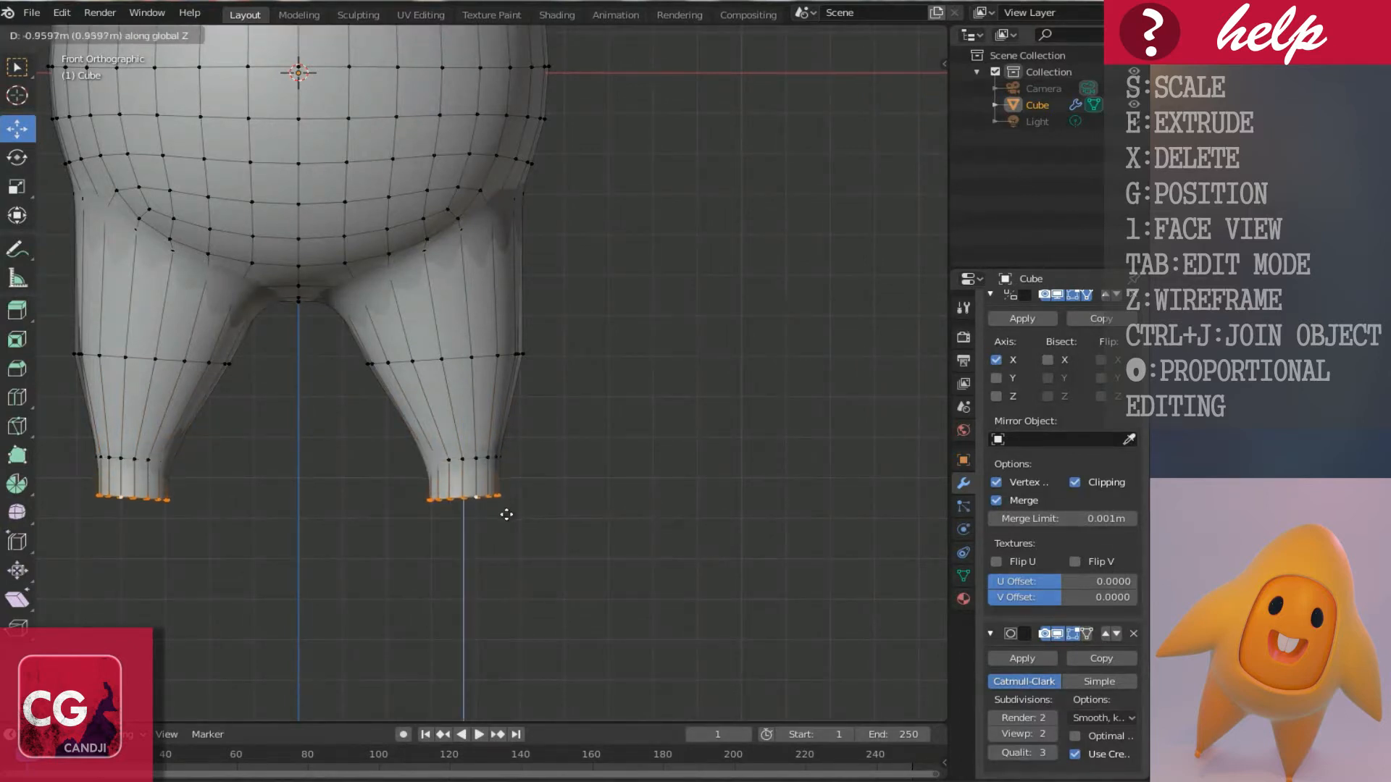
pyautogui.click(507, 515)
pyautogui.press('s')
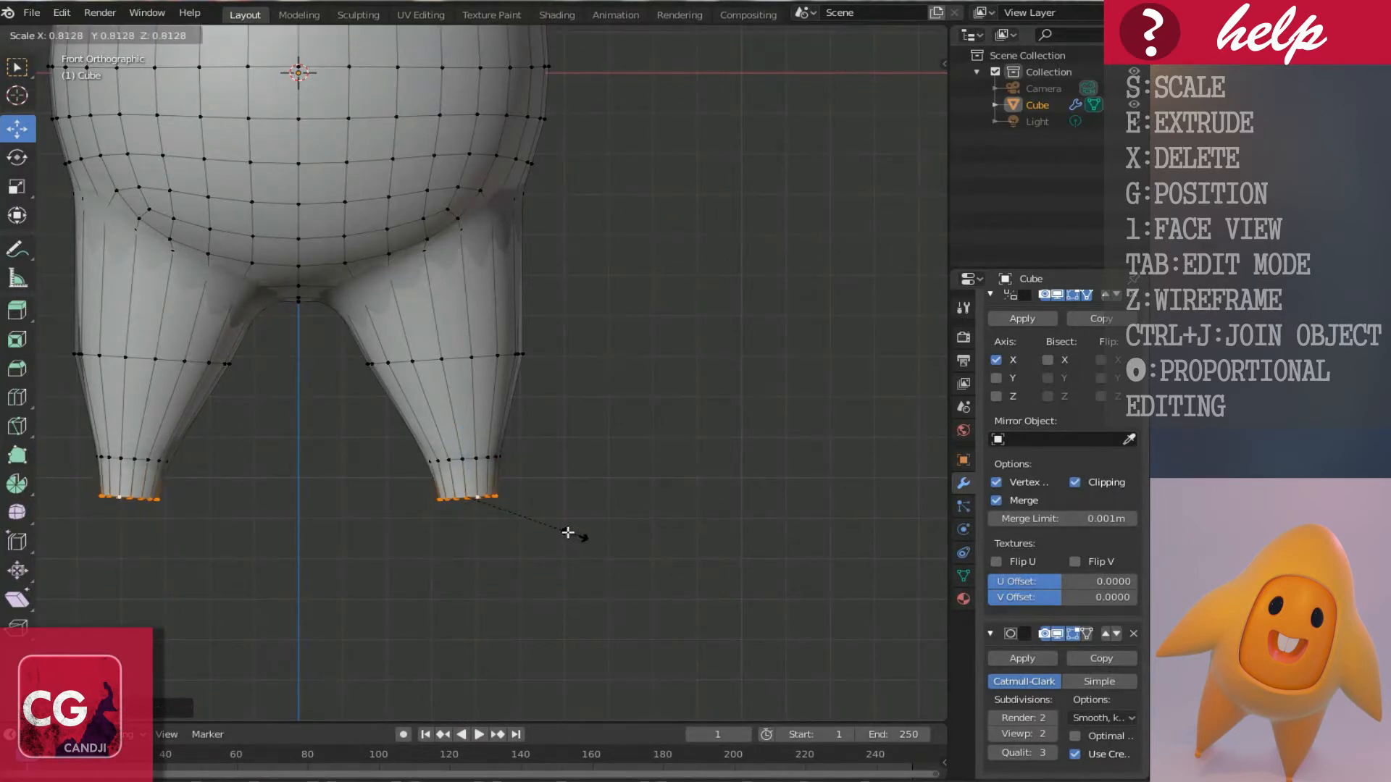
pyautogui.click(521, 524)
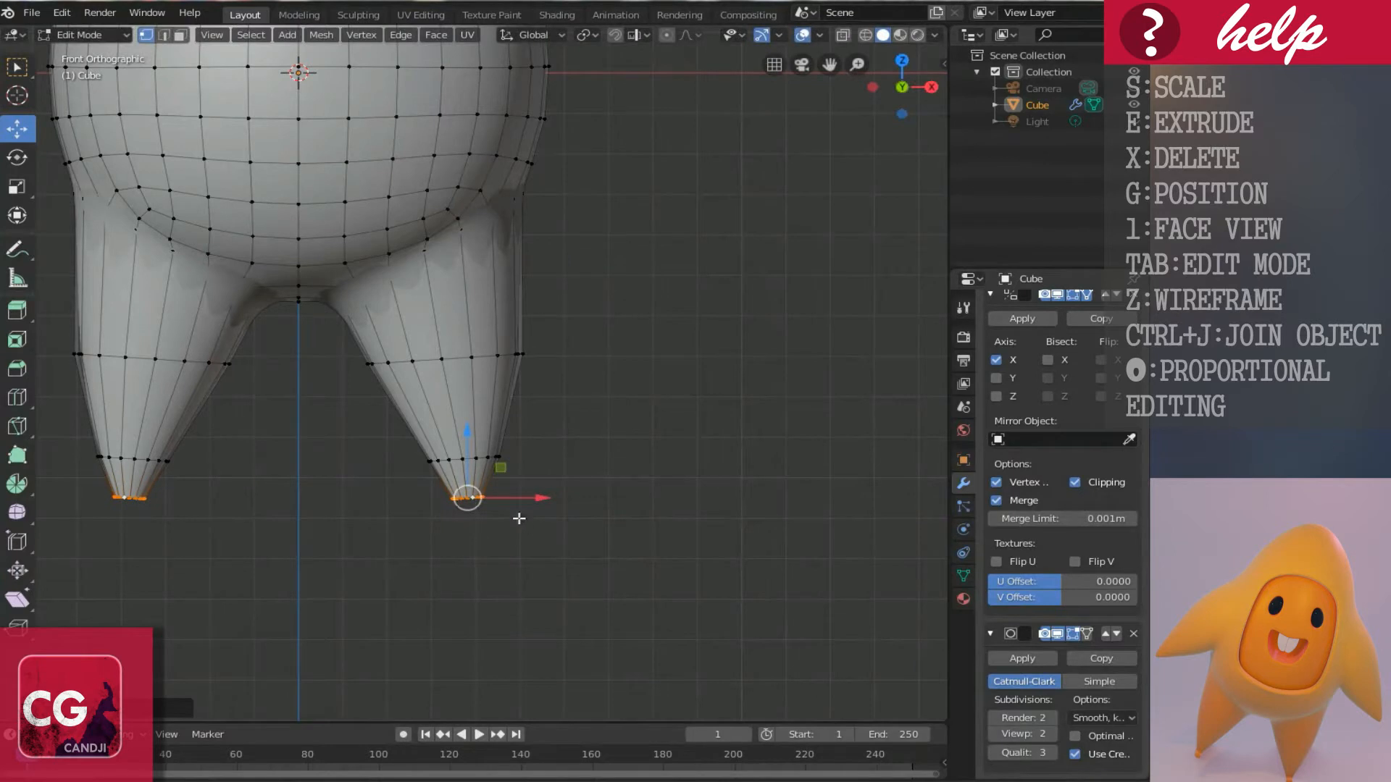
# Raise the leg's tip loop slightly and enlarge it a little, and scale the loop above it to about 0.87.
pyautogui.moveTo(467, 443); pyautogui.dragTo(465, 417)
pyautogui.press('s')
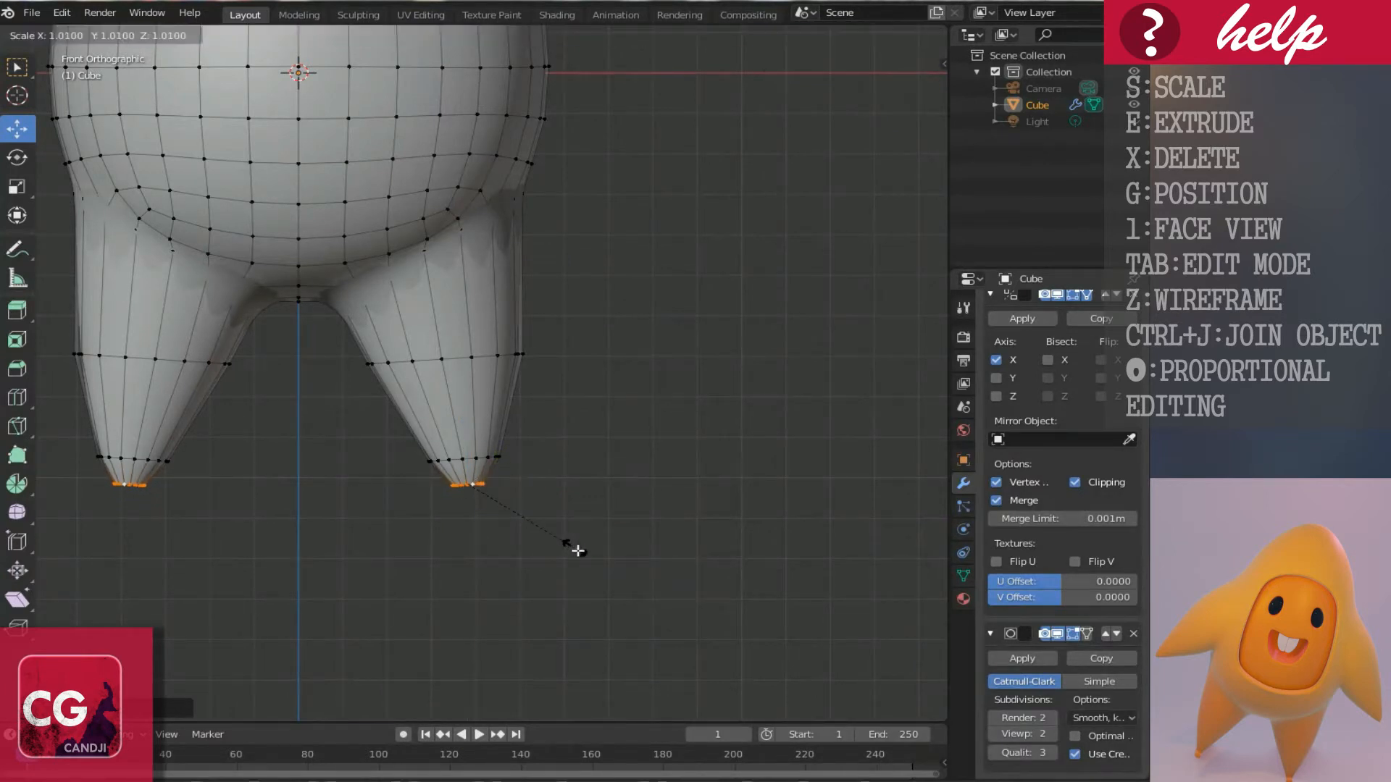
pyautogui.click(592, 563)
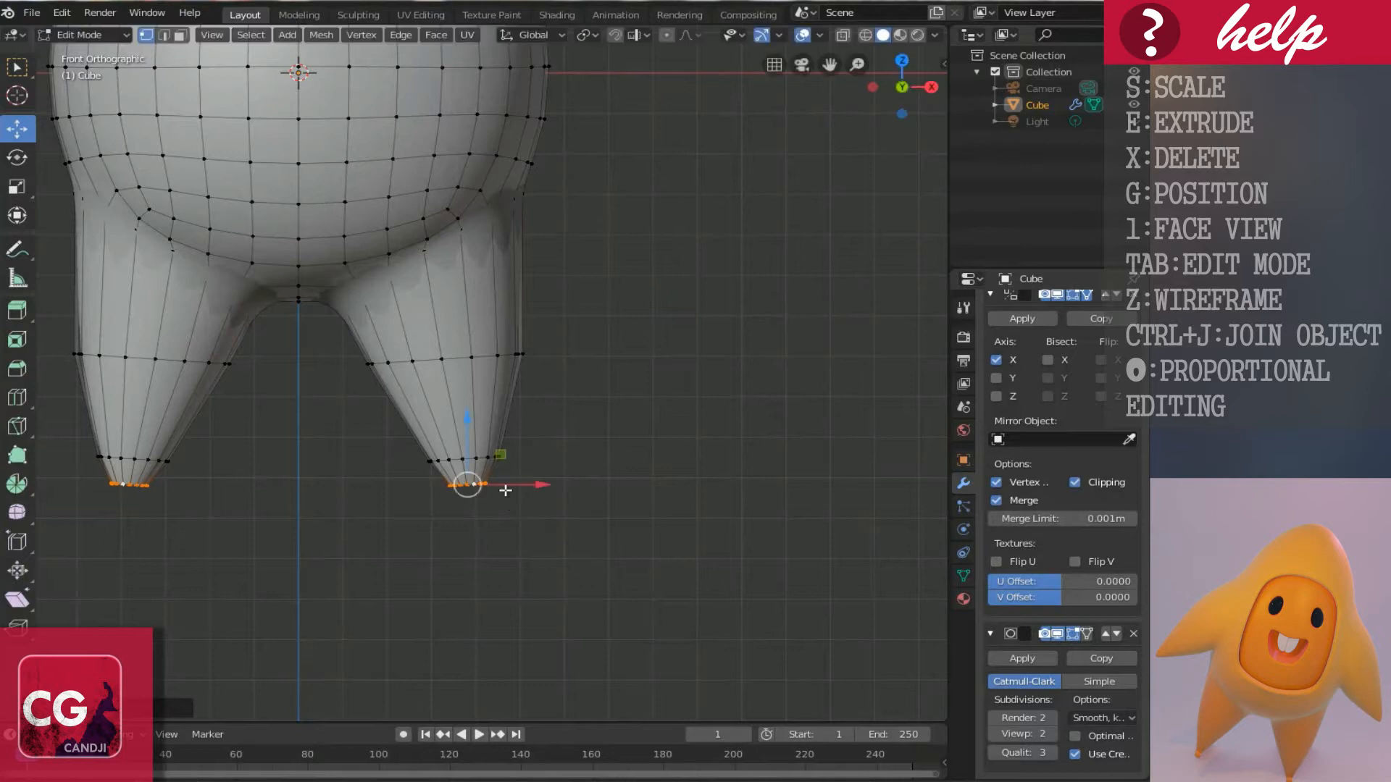
pyautogui.keyDown('alt'); pyautogui.click(471, 458); pyautogui.keyUp('alt')
pyautogui.press('s')
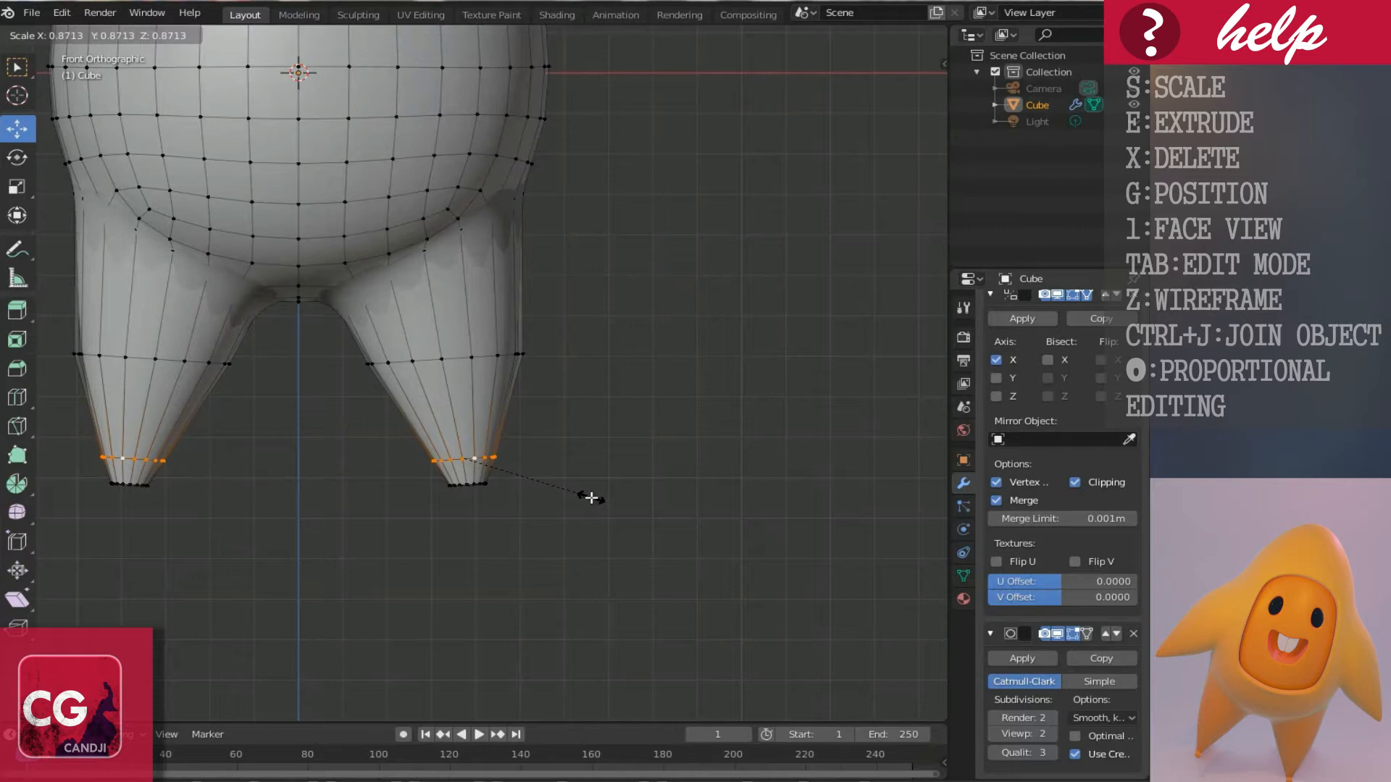
pyautogui.click(592, 497)
# Scale the leg's tip loop down to about 0.7 and slightly narrow the loop just above it.
pyautogui.scroll(2, 496, 460)
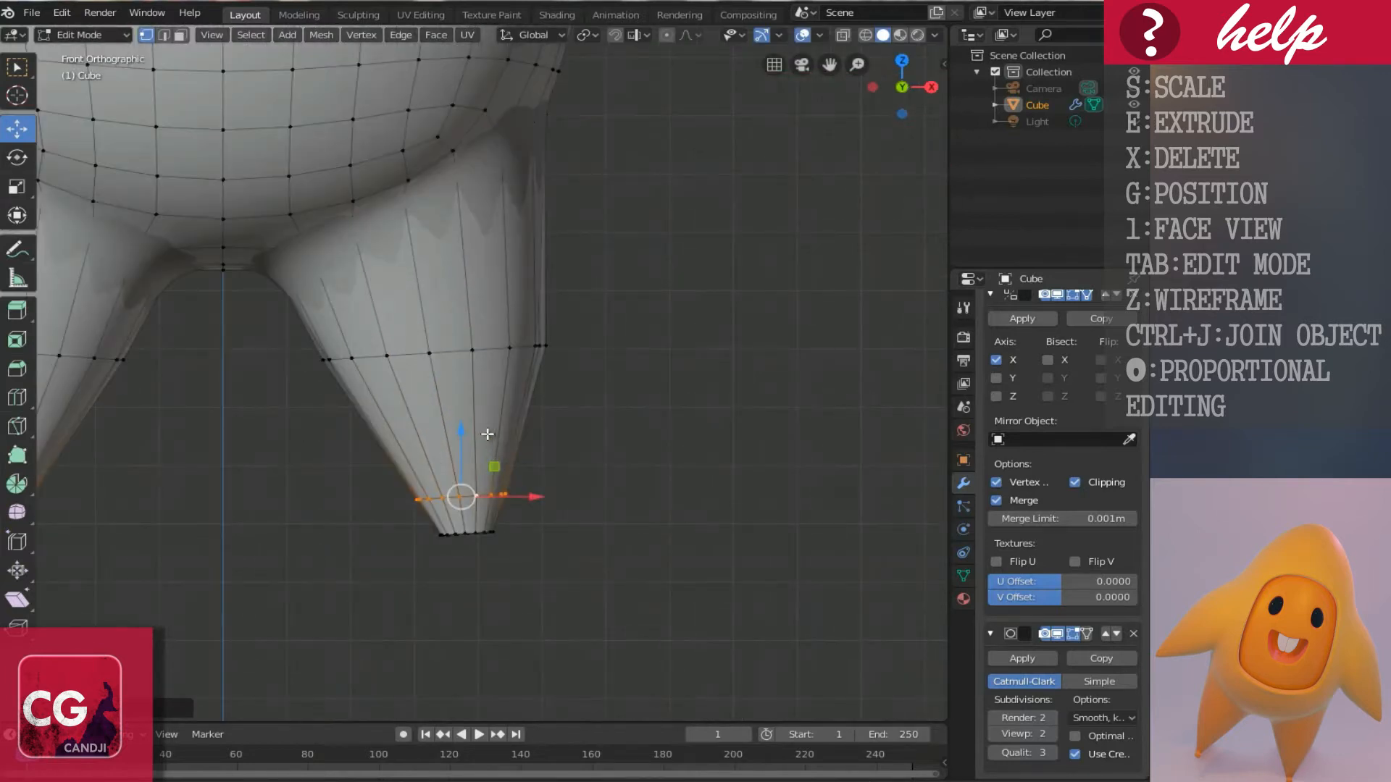
pyautogui.keyDown('shift'); pyautogui.scroll(-2, 482, 420); pyautogui.keyUp('shift')
pyautogui.scroll(4, 482, 419)
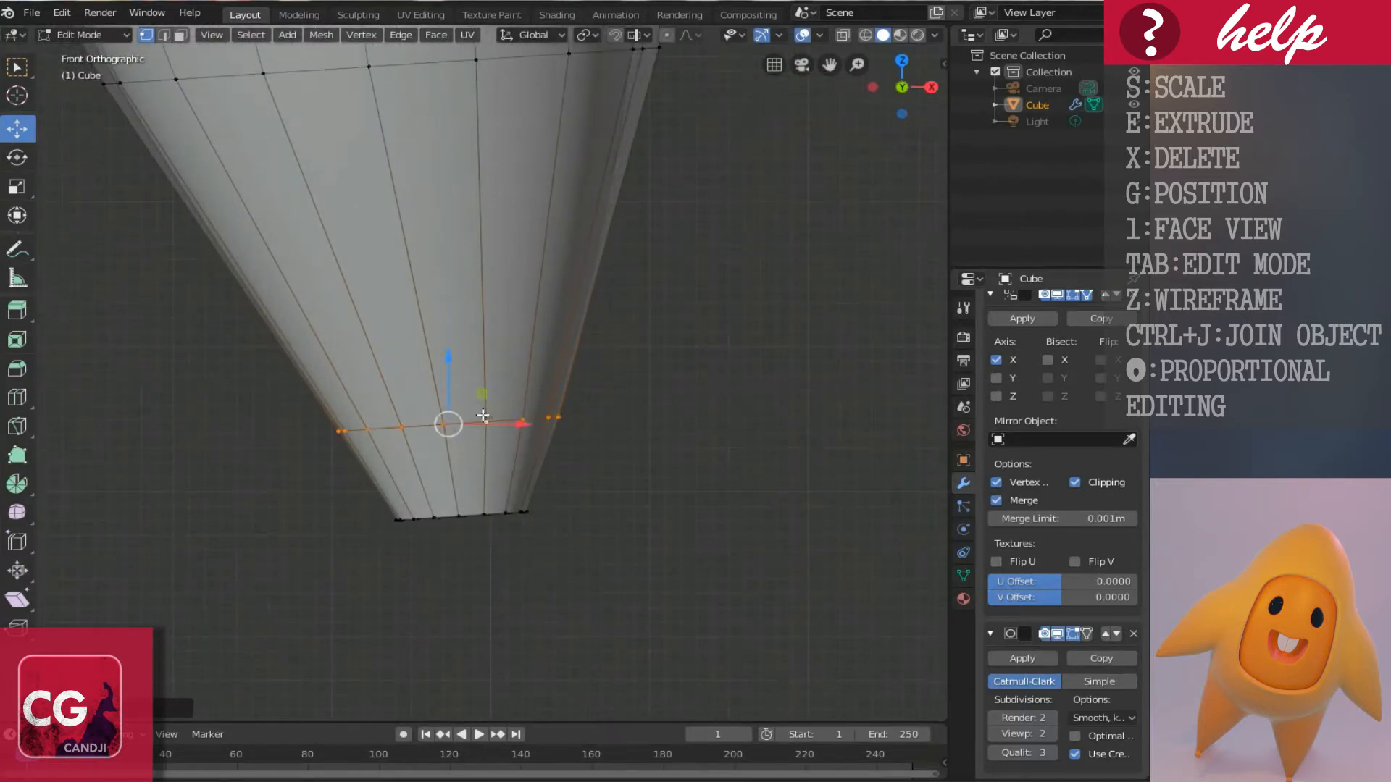
pyautogui.keyDown('alt'); pyautogui.click(491, 515); pyautogui.keyUp('alt')
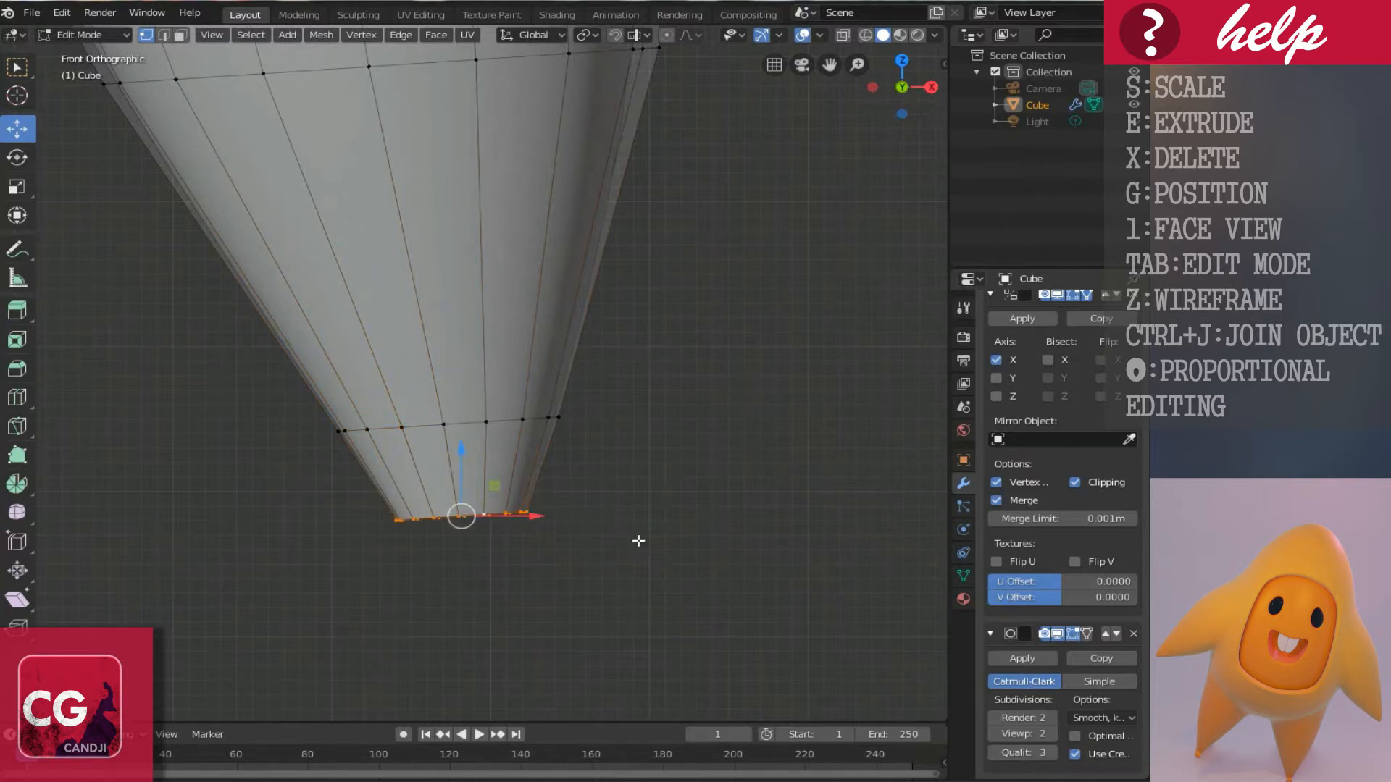
pyautogui.press('s')
pyautogui.click(615, 546)
pyautogui.keyDown('alt'); pyautogui.click(523, 424); pyautogui.keyUp('alt')
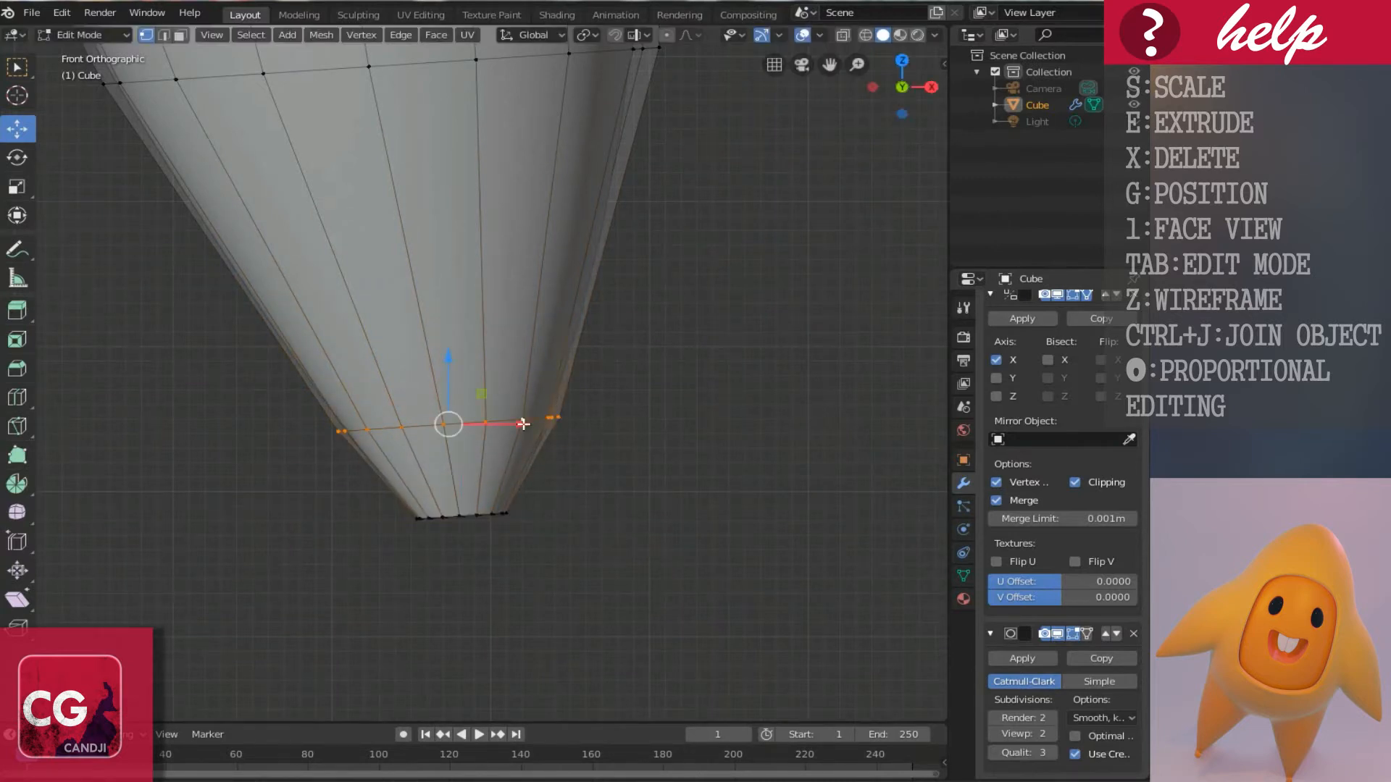
pyautogui.click(658, 473)
# Extrude a short ankle section straight down from the leg's tip, and level its end loop with a slight outward shift of about 0.02 m along X.
pyautogui.scroll(2, 463, 431)
pyautogui.keyDown('alt'); pyautogui.click(458, 430); pyautogui.keyUp('alt')
pyautogui.moveTo(464, 427); pyautogui.dragTo(471, 479)
pyautogui.press('r')
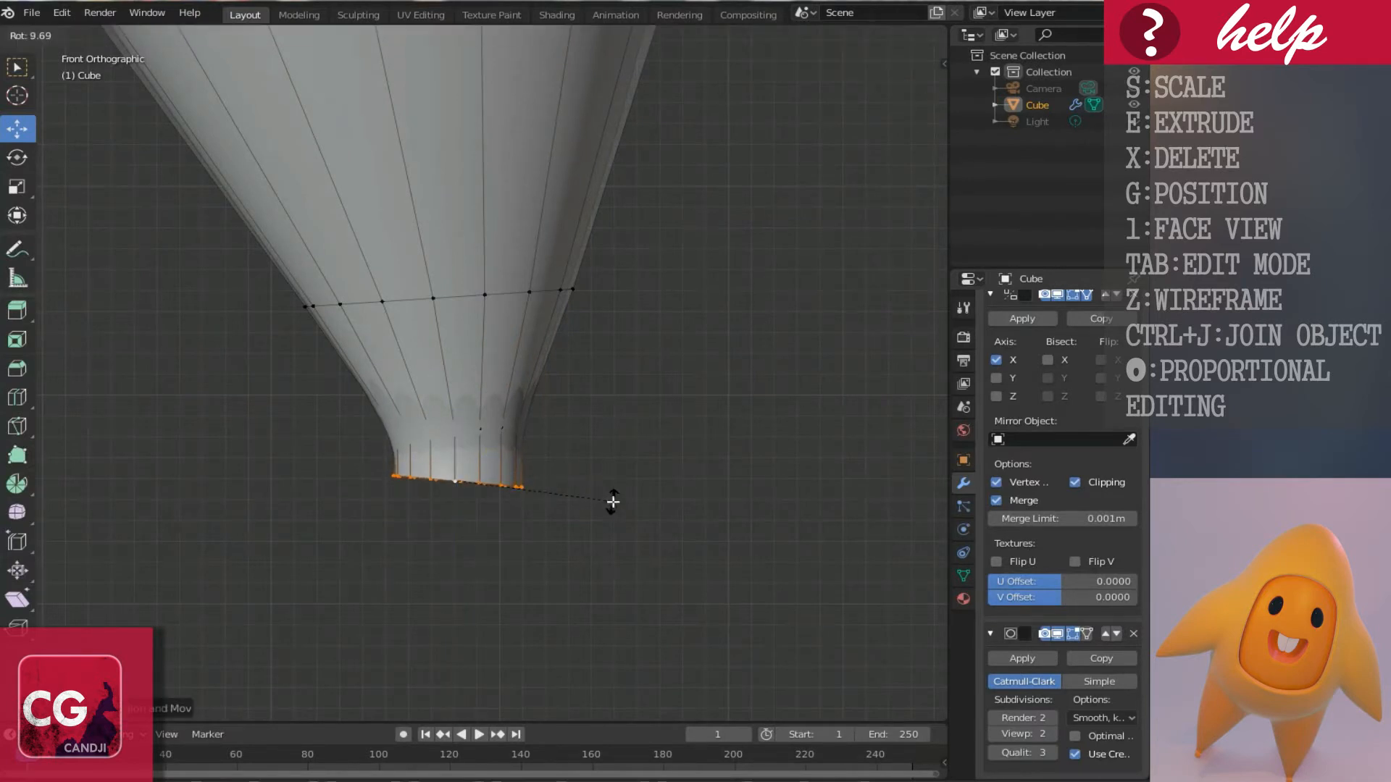
pyautogui.click(618, 491)
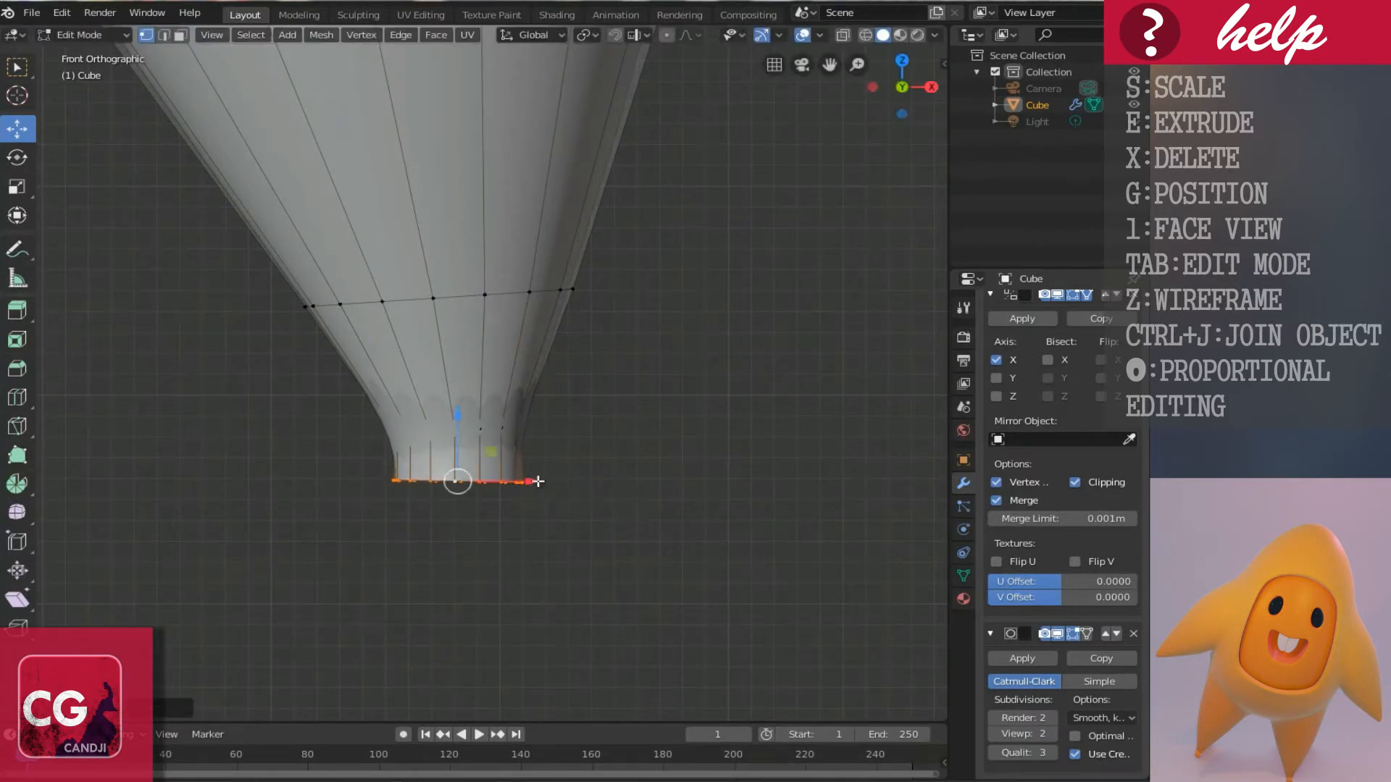
pyautogui.press('g')
pyautogui.press('x')
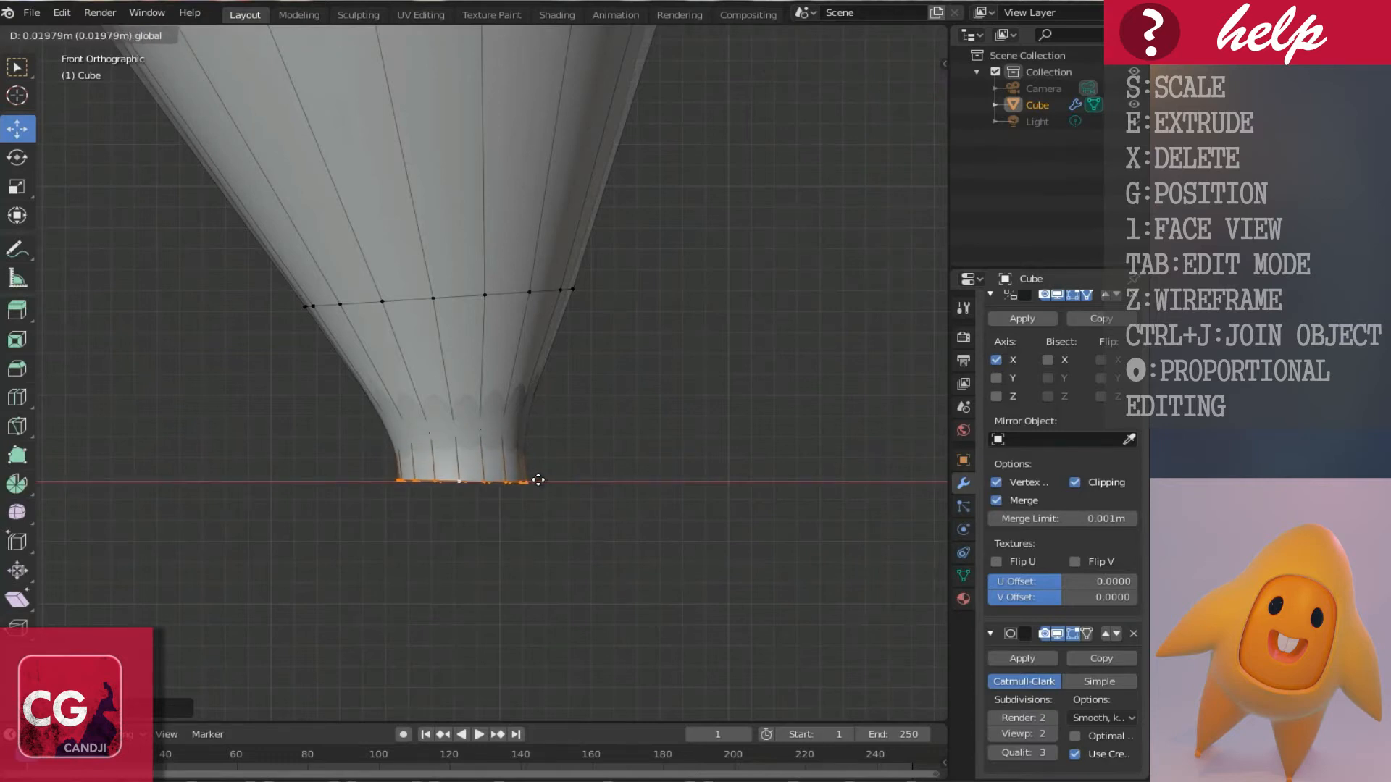
pyautogui.click(537, 480)
# In face select mode, select the front faces of the ankle ring and extrude them forward twice to form a foot.
pyautogui.hotkey('ctrl', 'Tab')
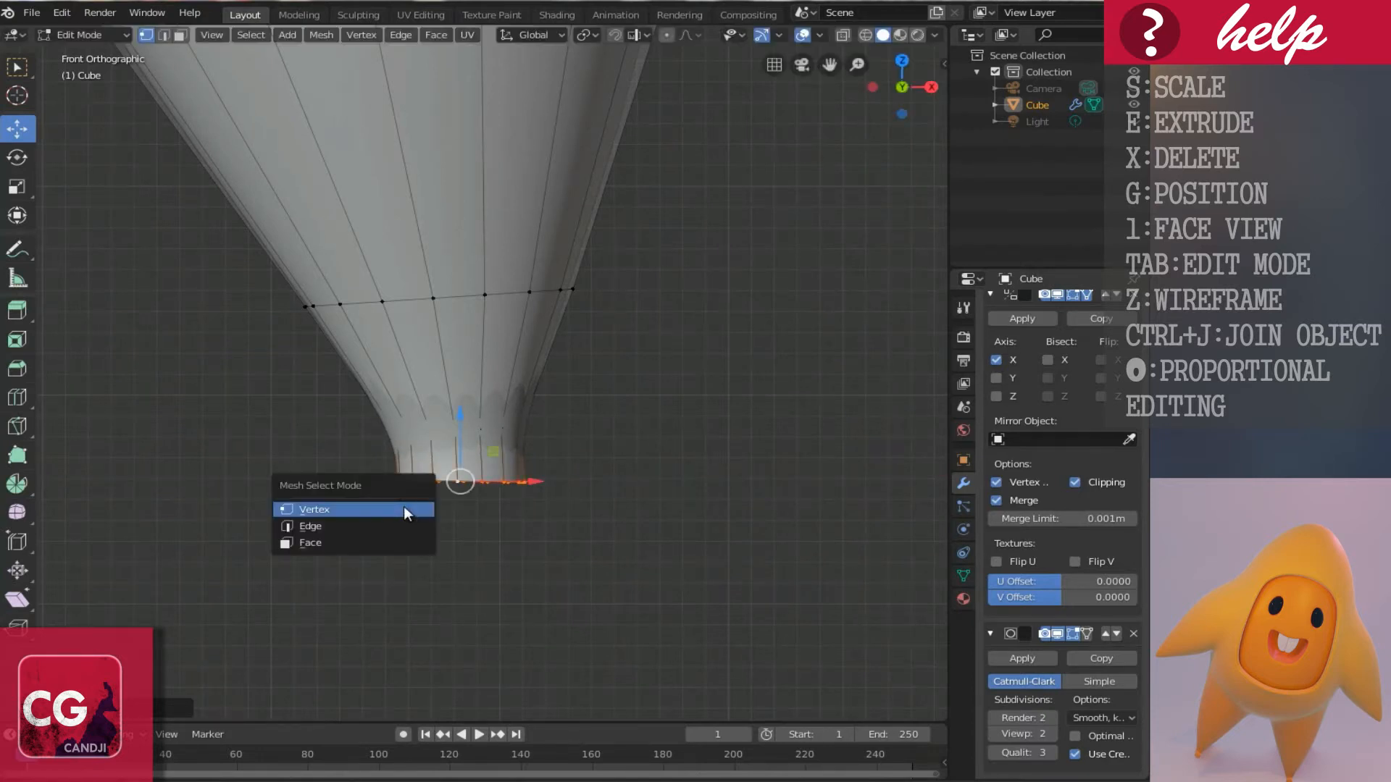
pyautogui.click(321, 542)
pyautogui.click(391, 494)
pyautogui.keyDown('shift'); pyautogui.click(414, 489); pyautogui.keyUp('shift')
pyautogui.keyDown('shift'); pyautogui.click(440, 487); pyautogui.keyUp('shift')
pyautogui.keyDown('shift'); pyautogui.click(468, 488); pyautogui.keyUp('shift')
pyautogui.keyDown('shift'); pyautogui.click(507, 486); pyautogui.keyUp('shift')
pyautogui.keyDown('shift'); pyautogui.click(515, 490); pyautogui.keyUp('shift')
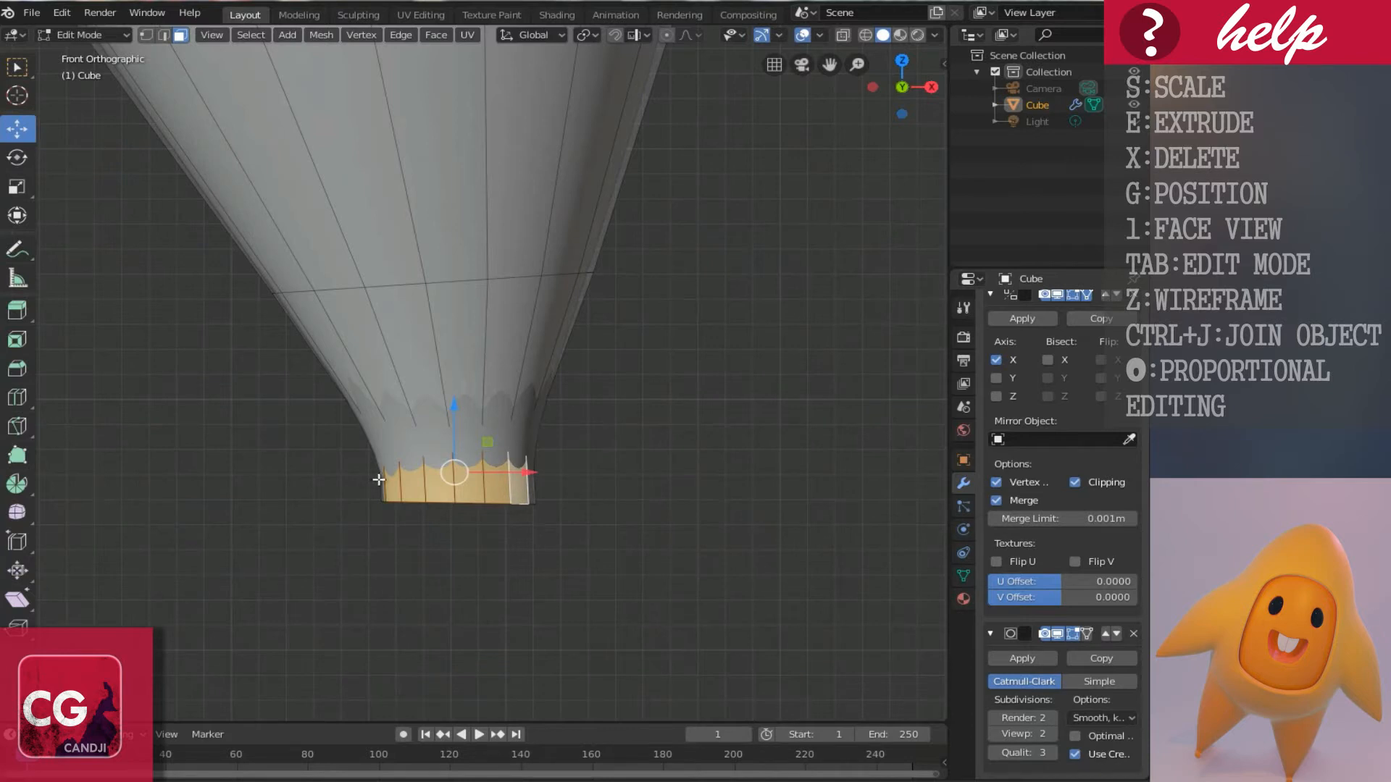
pyautogui.press('KP_3')
pyautogui.scroll(2, 474, 510)
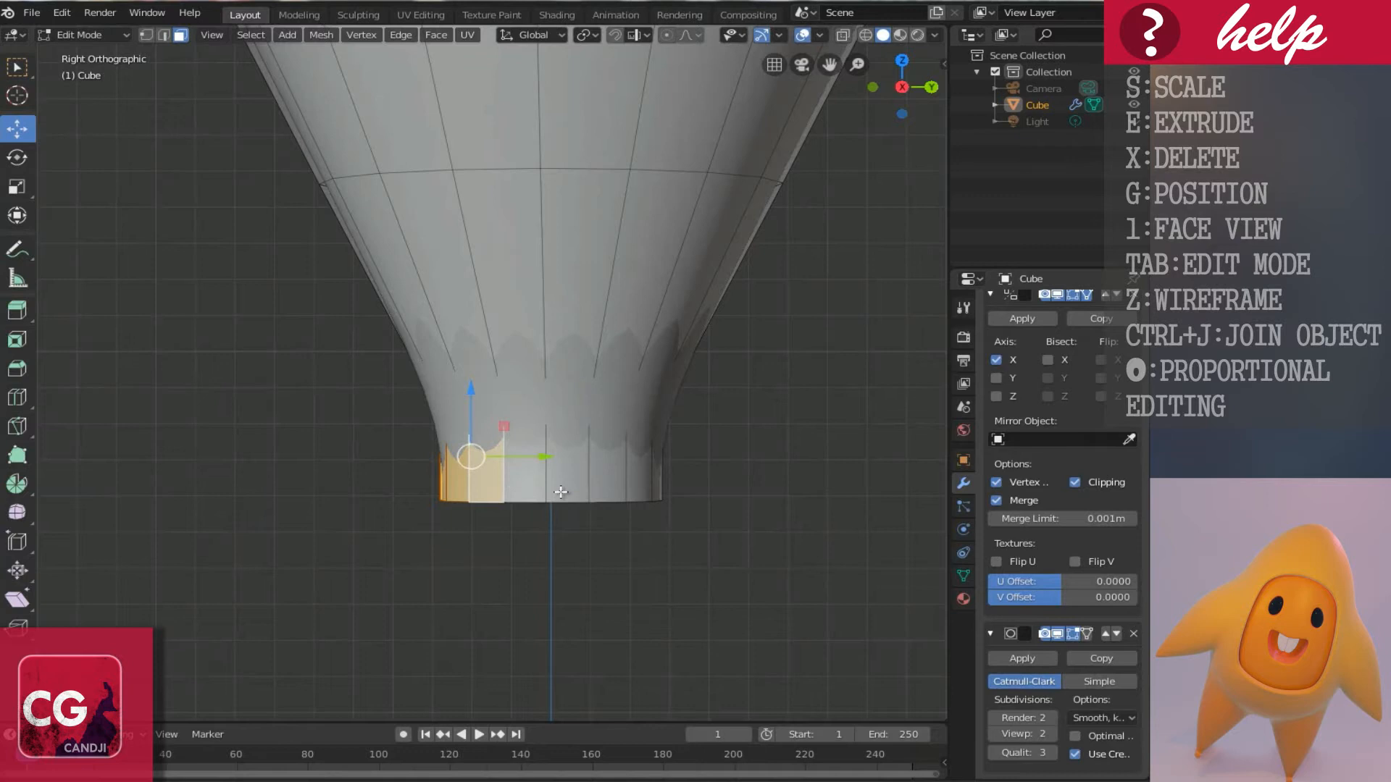
pyautogui.press('e')
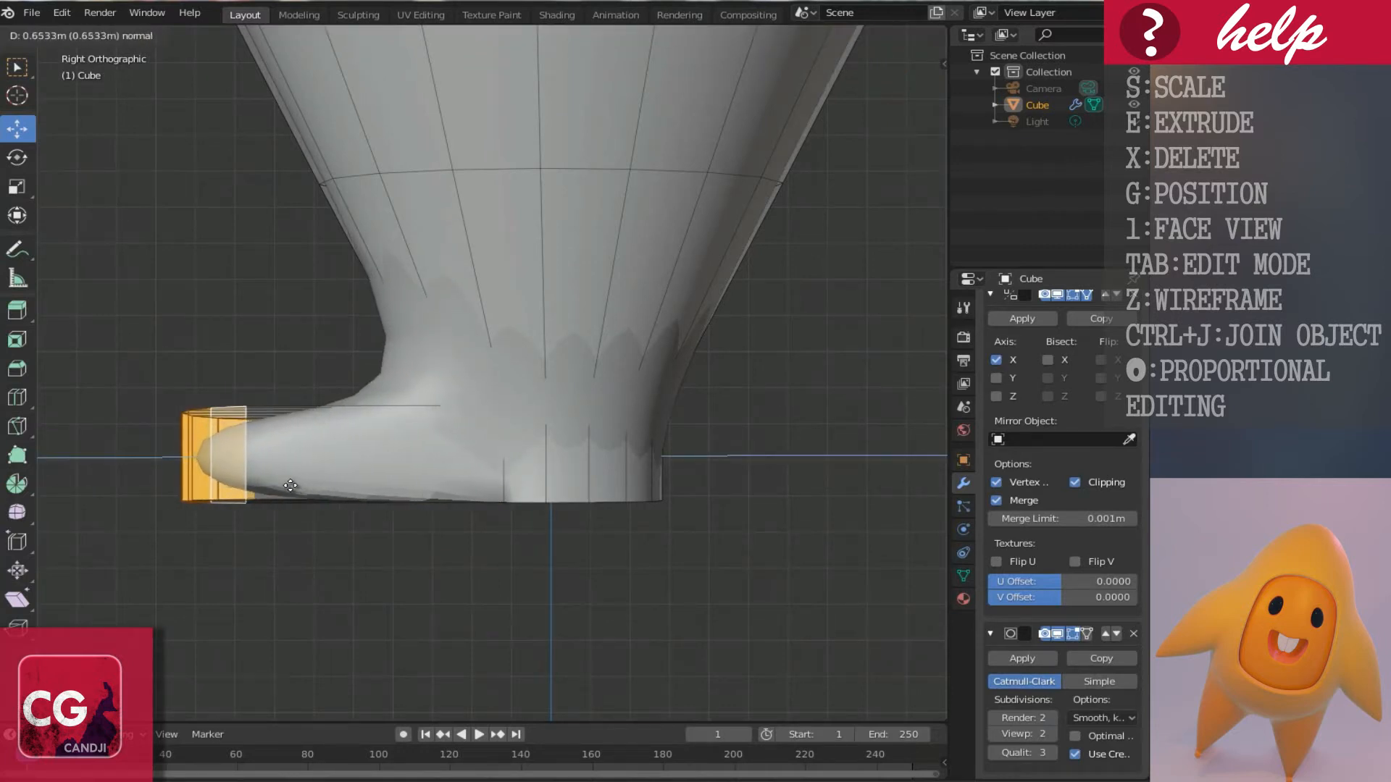
pyautogui.click(450, 504)
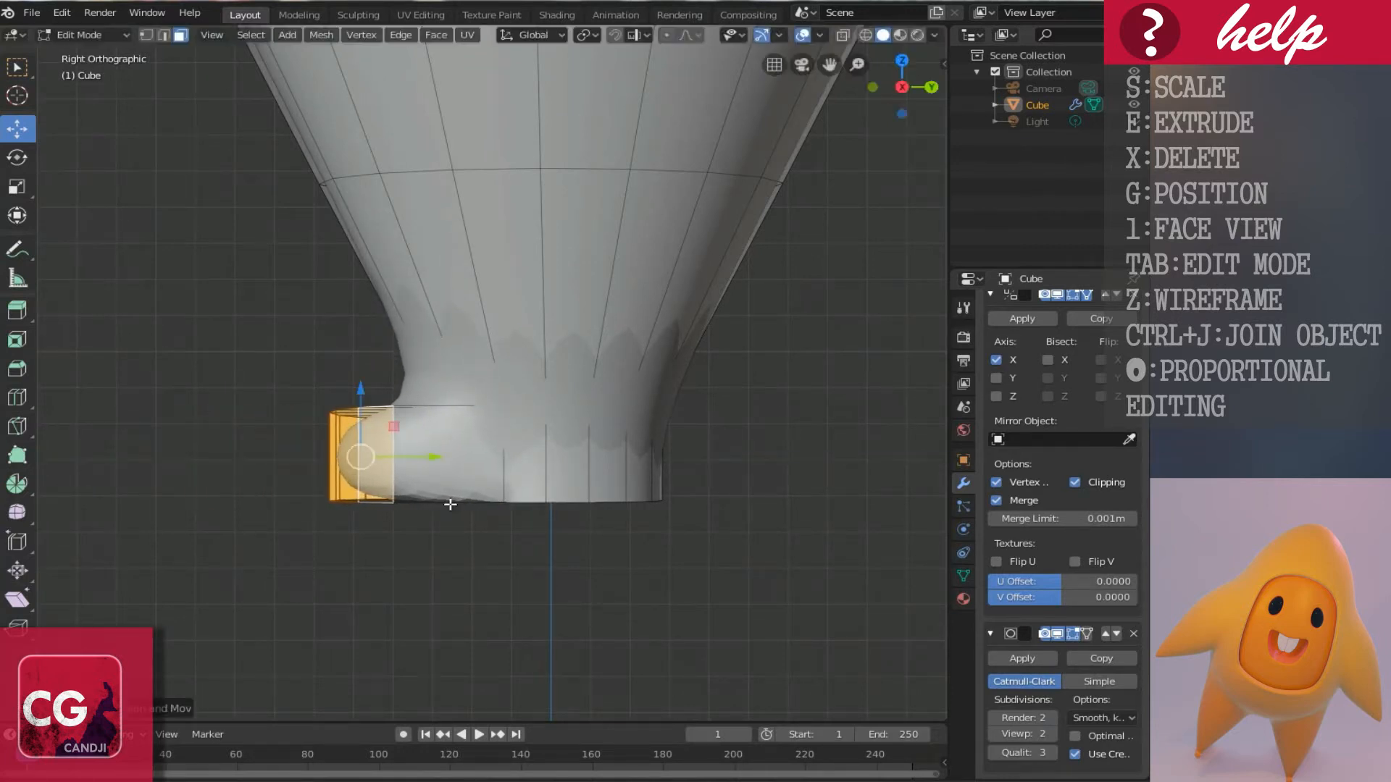
pyautogui.press('e')
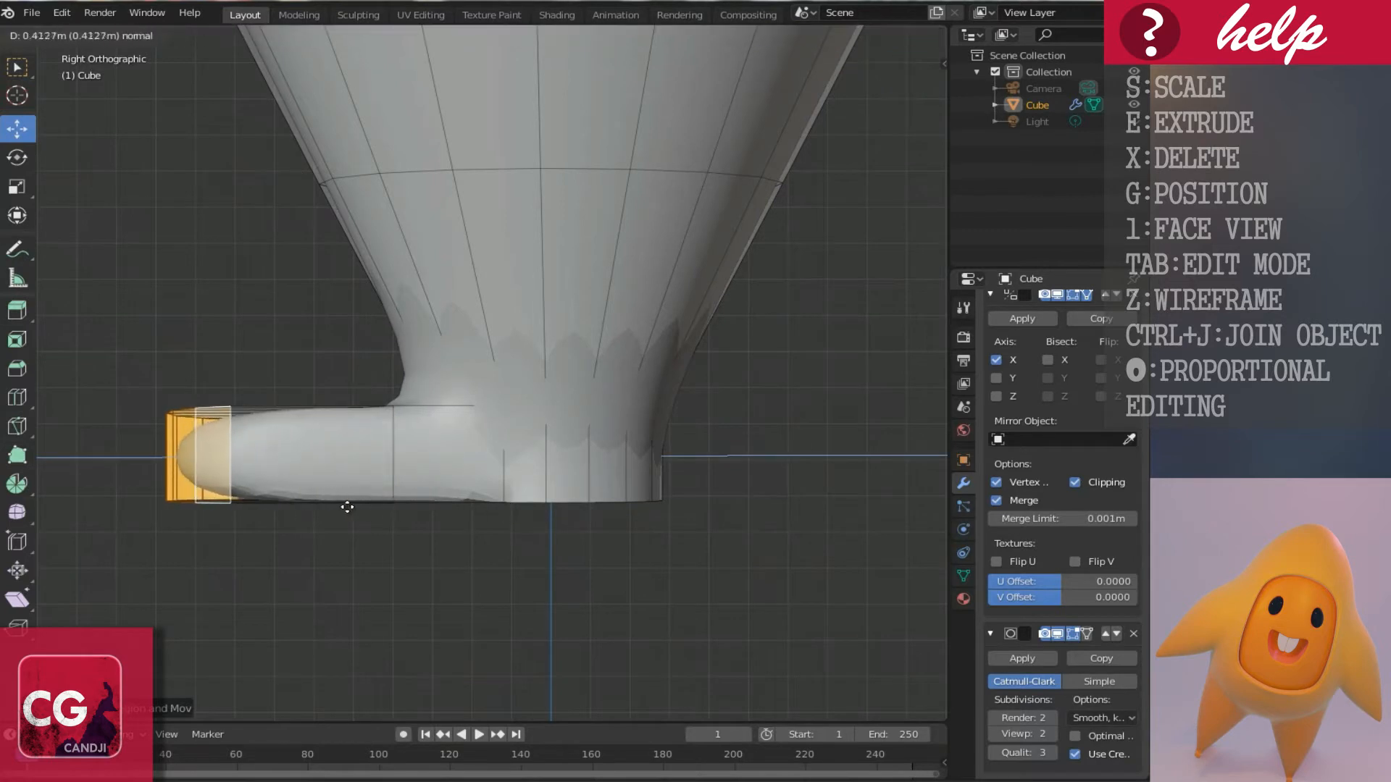
pyautogui.click(366, 503)
# Select all faces on the underside of the extruded foot and delete them.
pyautogui.scroll(-2, 360, 470)
pyautogui.moveTo(360, 459); pyautogui.dragTo(442, 414, button='middle')
pyautogui.scroll(2, 413, 496)
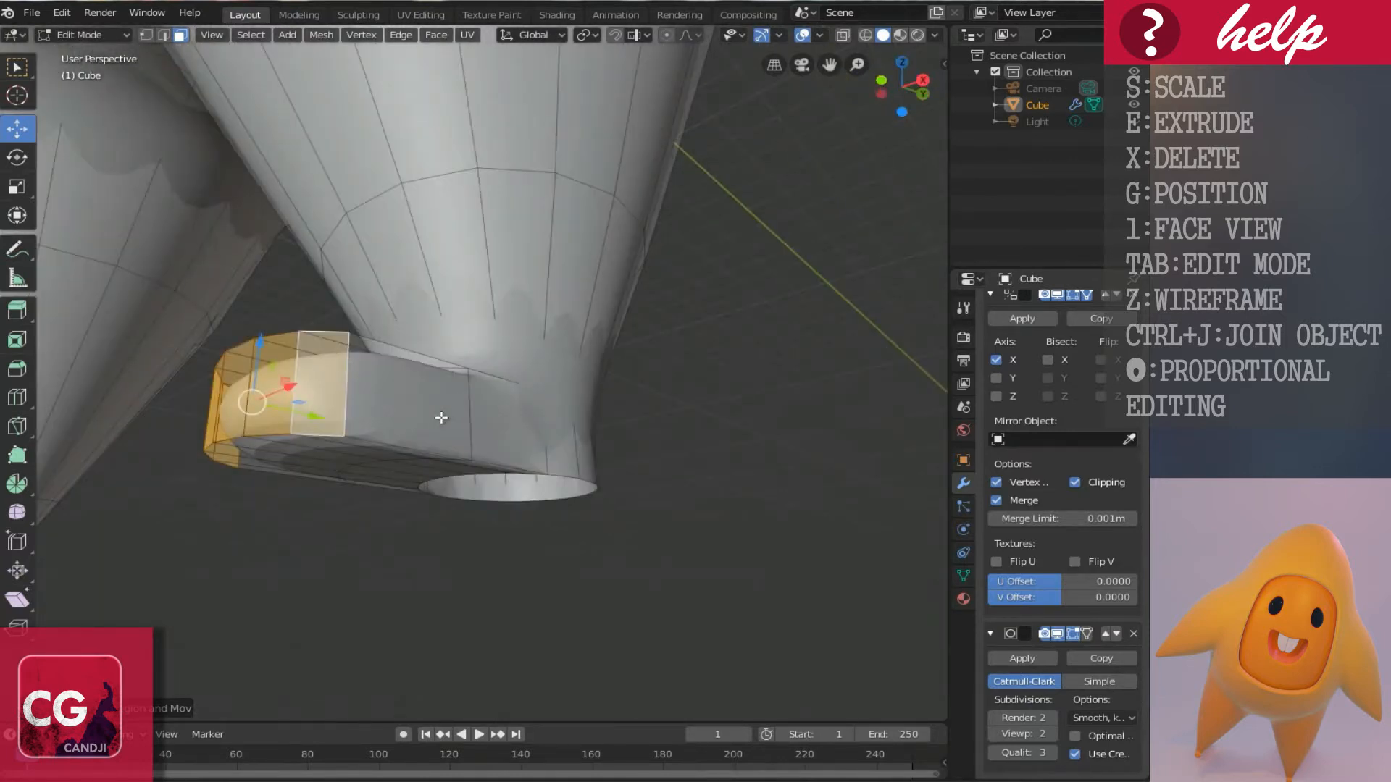
pyautogui.hotkey('ctrl', 'Tab')
pyautogui.click(373, 417)
pyautogui.moveTo(419, 481); pyautogui.dragTo(483, 374, button='middle')
pyautogui.click(477, 392)
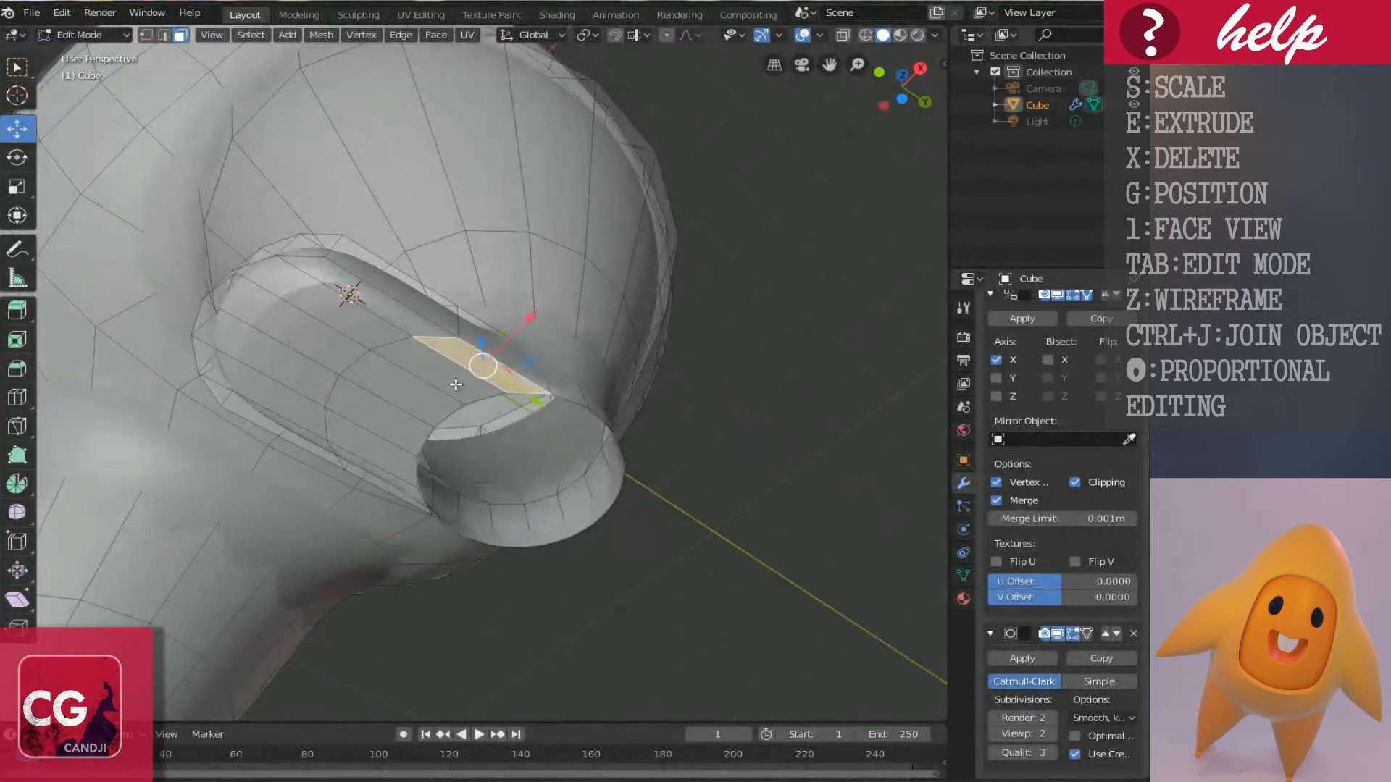
pyautogui.keyDown('shift'); pyautogui.click(455, 384); pyautogui.keyUp('shift')
pyautogui.keyDown('shift'); pyautogui.click(415, 404); pyautogui.keyUp('shift')
pyautogui.keyDown('shift'); pyautogui.click(400, 433); pyautogui.keyUp('shift')
pyautogui.keyDown('shift'); pyautogui.click(382, 465); pyautogui.keyUp('shift')
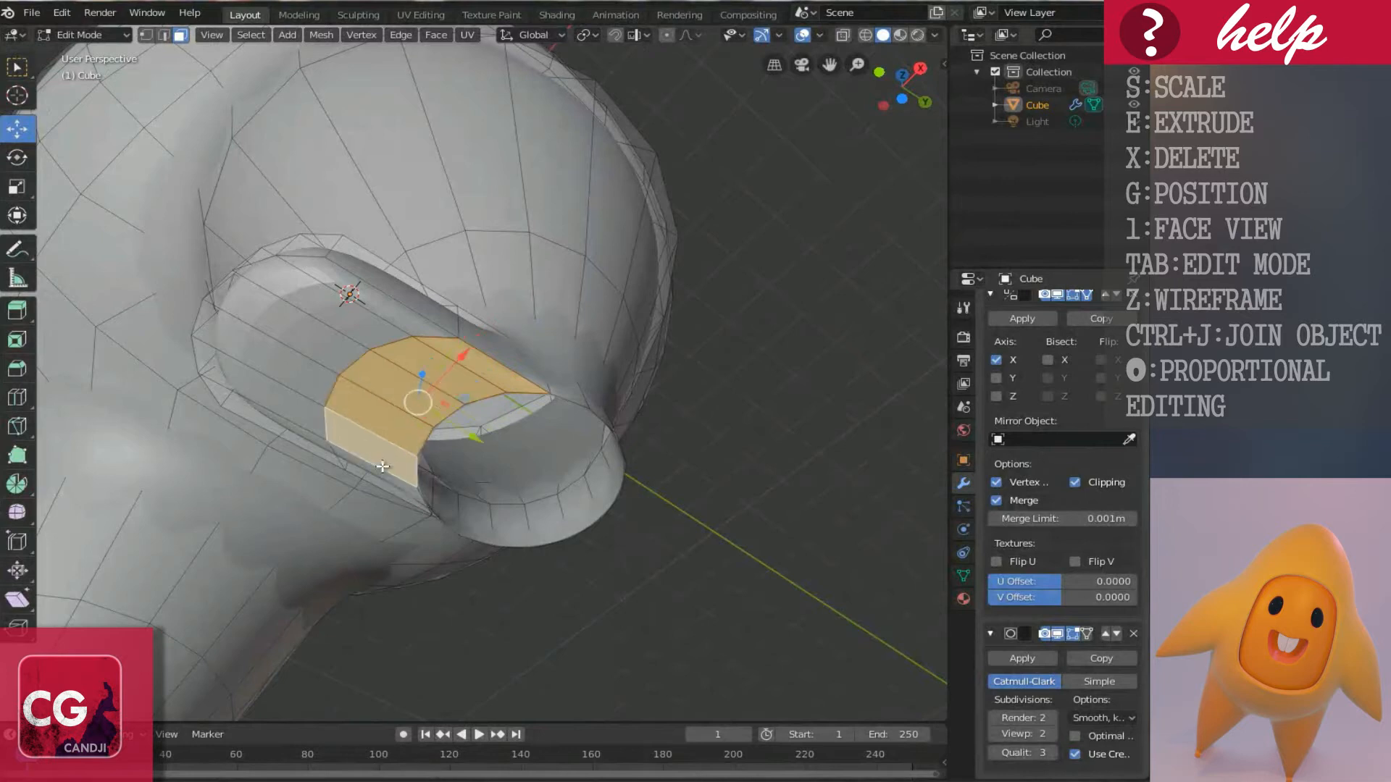
pyautogui.keyDown('shift'); pyautogui.click(297, 438); pyautogui.keyUp('shift')
pyautogui.keyDown('shift'); pyautogui.click(279, 395); pyautogui.keyUp('shift')
pyautogui.keyDown('shift'); pyautogui.click(281, 368); pyautogui.keyUp('shift')
pyautogui.keyDown('shift'); pyautogui.click(308, 331); pyautogui.keyUp('shift')
pyautogui.keyDown('shift'); pyautogui.click(333, 312); pyautogui.keyUp('shift')
pyautogui.keyDown('shift'); pyautogui.click(378, 311); pyautogui.keyUp('shift')
pyautogui.moveTo(445, 376); pyautogui.dragTo(519, 481, button='middle')
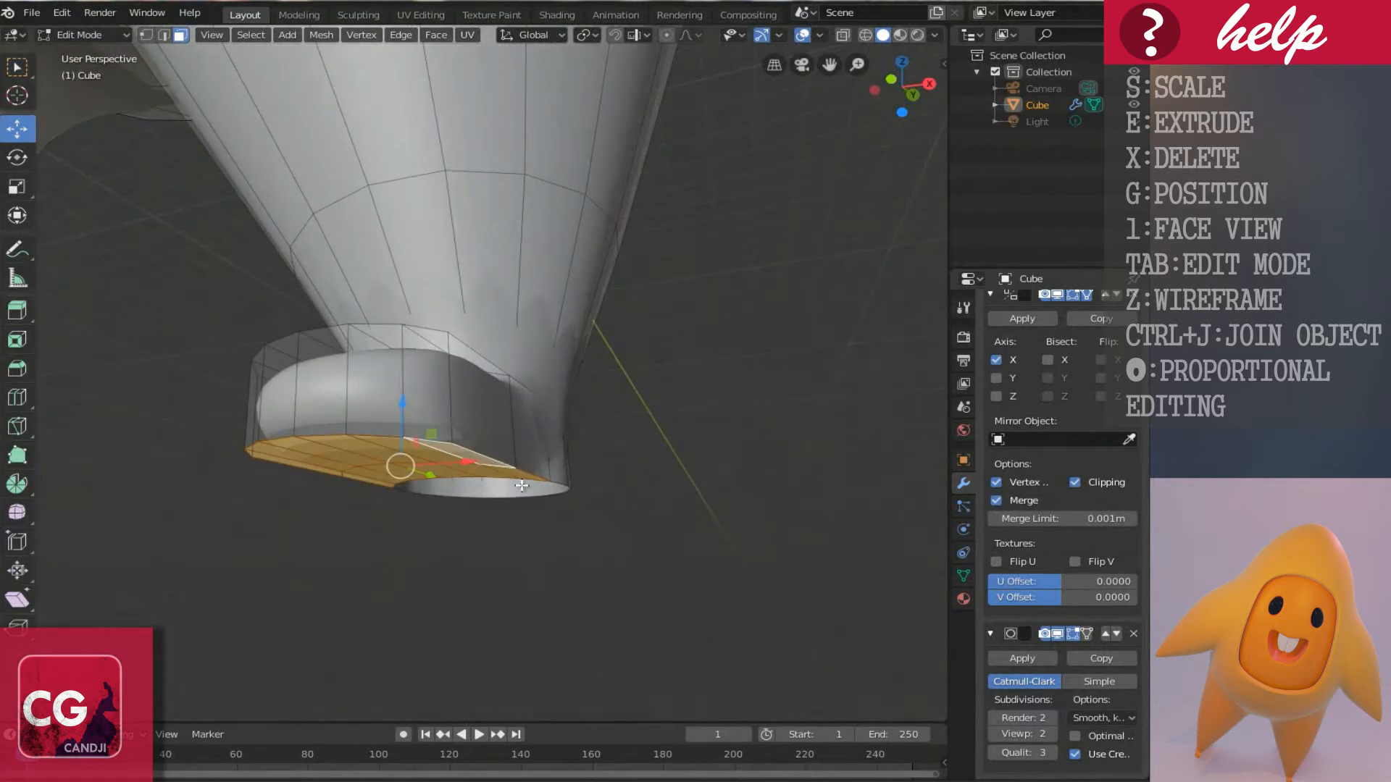
pyautogui.press('x')
pyautogui.click(497, 481)
# In vertex select mode, raise the centre vertex of the toe's upper front edge slightly along Z.
pyautogui.moveTo(497, 481); pyautogui.dragTo(606, 488, button='middle')
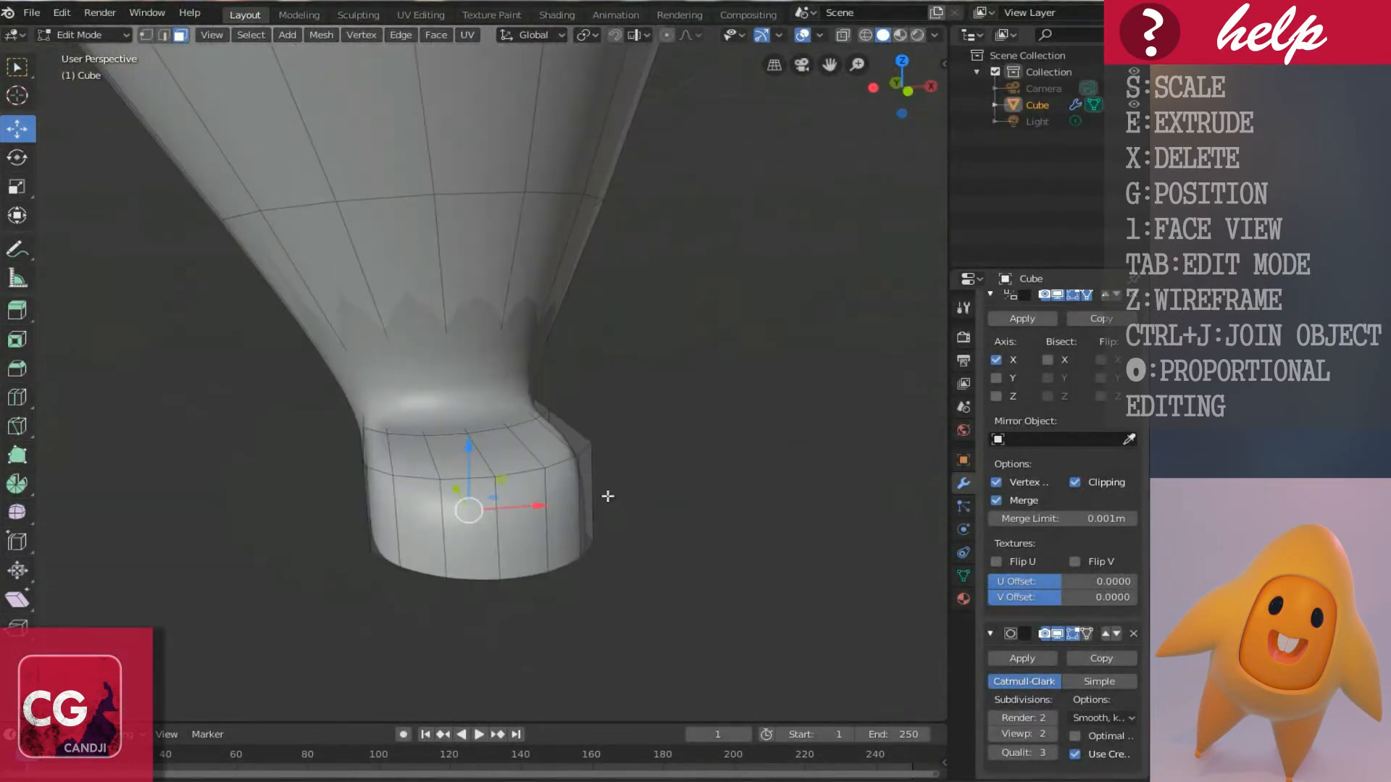
pyautogui.hotkey('ctrl', 'Tab')
pyautogui.click(516, 461)
pyautogui.moveTo(516, 461); pyautogui.dragTo(630, 456, button='middle')
pyautogui.click(510, 496)
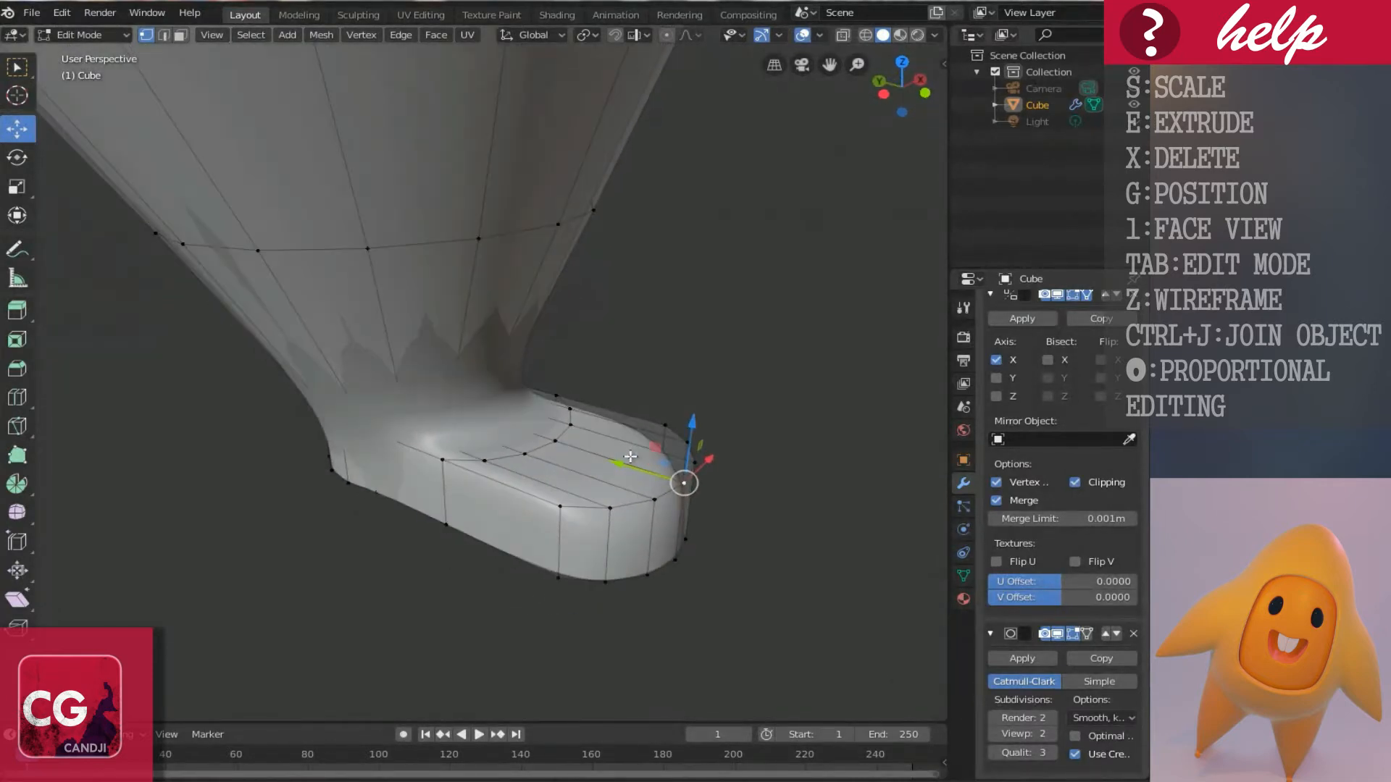
pyautogui.moveTo(690, 429); pyautogui.dragTo(692, 393)
# Raise the two vertex pairs flanking the toe's upper centre vertex, one pair at a time, to round the front of the foot.
pyautogui.click(656, 497)
pyautogui.moveTo(659, 447); pyautogui.dragTo(582, 498, button='middle')
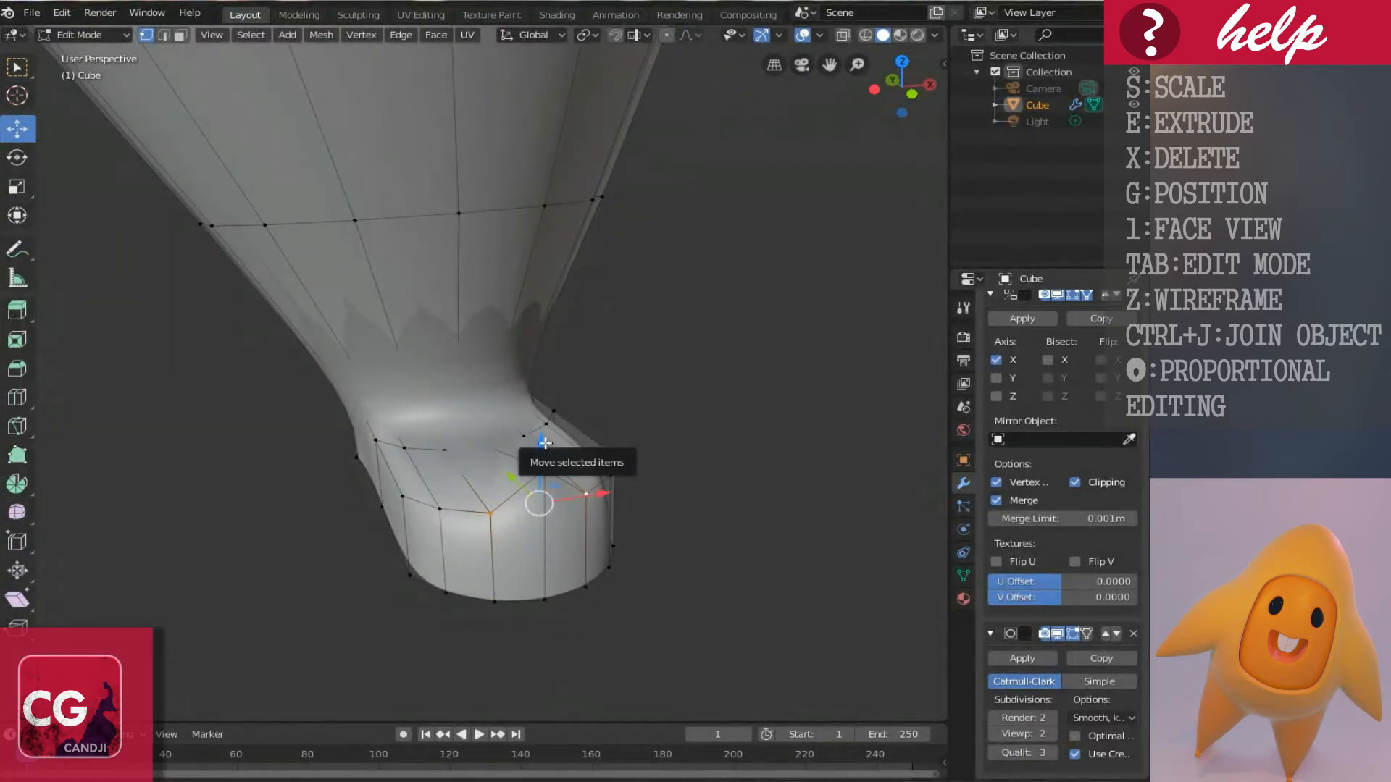
pyautogui.moveTo(540, 450)
pyautogui.mouseDown()
pyautogui.moveTo(542, 406)
pyautogui.moveTo(557, 457)
pyautogui.mouseUp()
pyautogui.moveTo(558, 456); pyautogui.dragTo(494, 486, button='middle')
pyautogui.click(536, 494)
pyautogui.keyDown('shift'); pyautogui.click(372, 505); pyautogui.keyUp('shift')
pyautogui.moveTo(446, 415); pyautogui.dragTo(448, 403)
# Add a loop cut across the foot with an edge slide of about 0.24, and display the Subdivision Surface result on the edit cage.
pyautogui.moveTo(450, 450); pyautogui.dragTo(571, 462, button='middle')
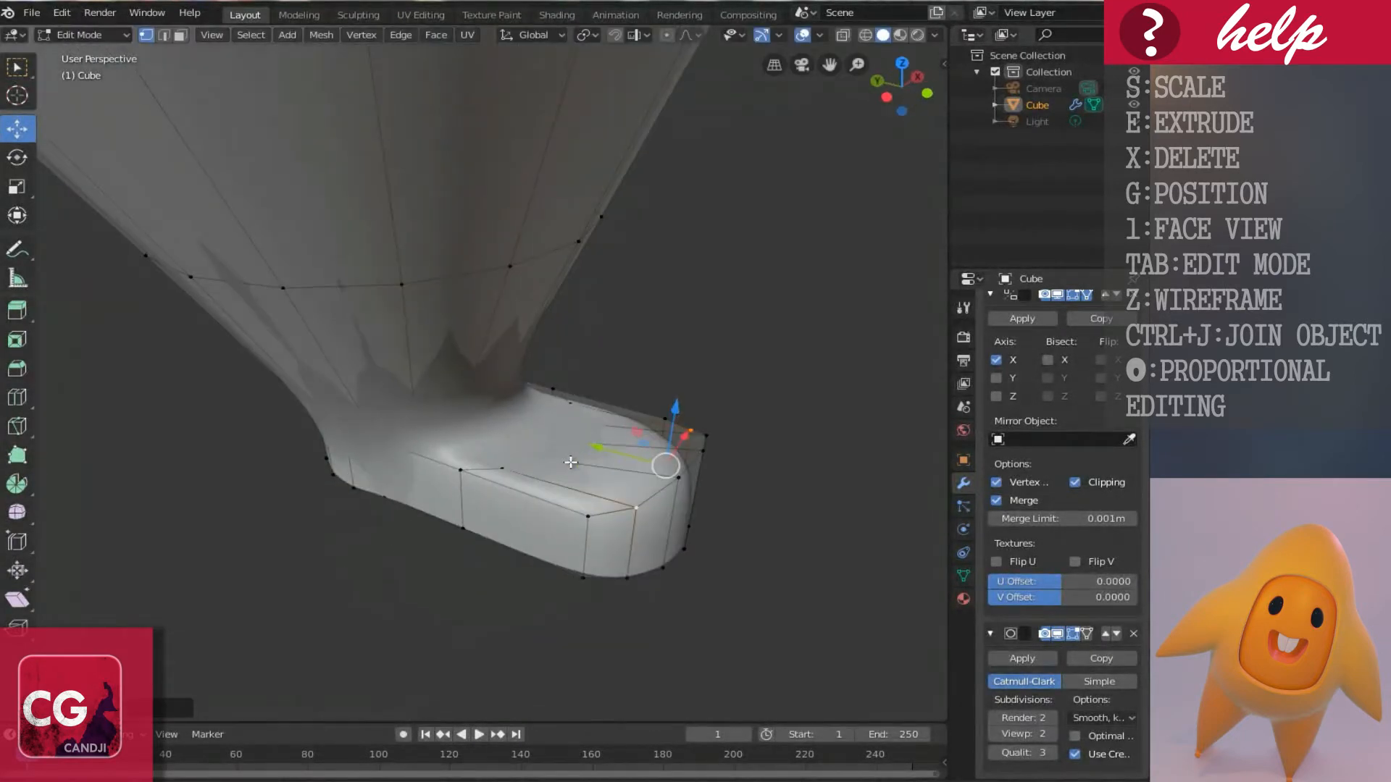
pyautogui.hotkey('ctrl', 'r')
pyautogui.click(590, 467)
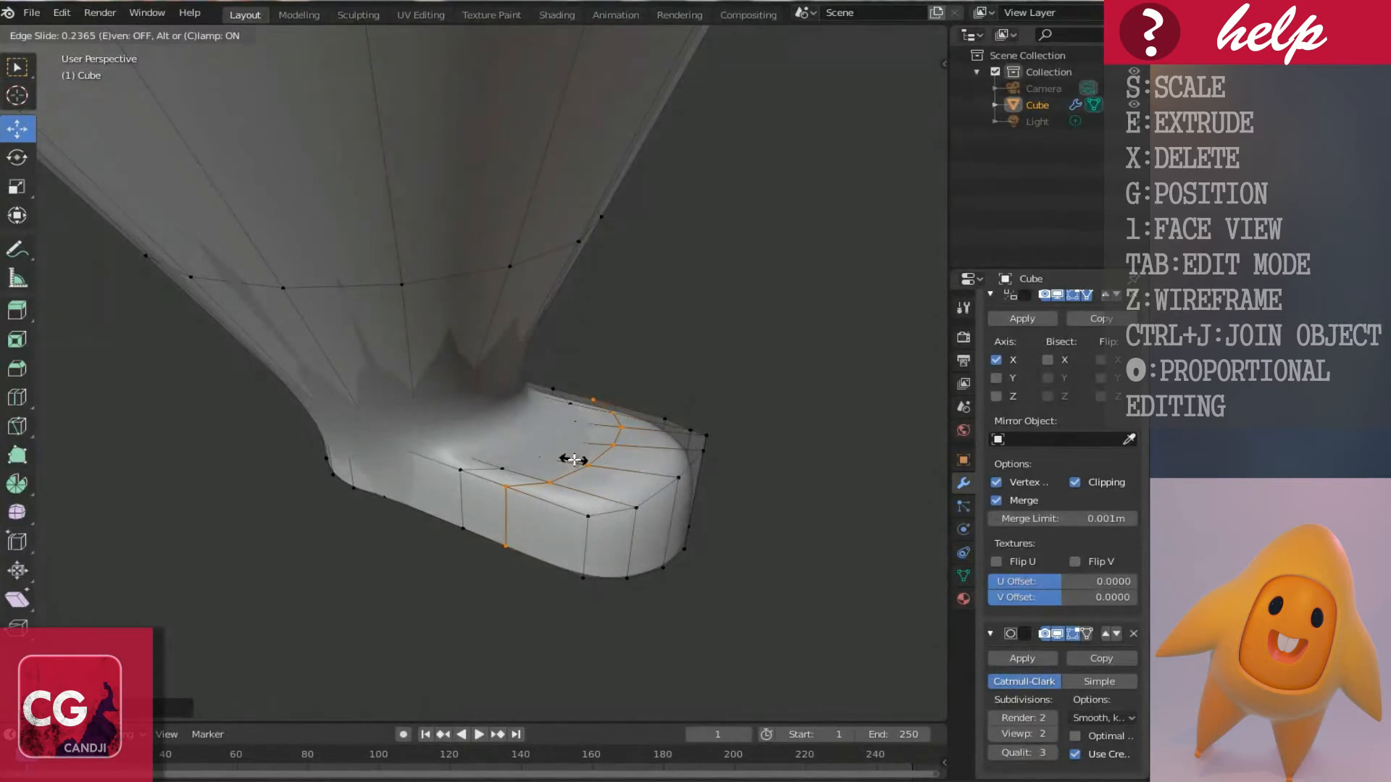
pyautogui.click(573, 459)
pyautogui.moveTo(574, 462); pyautogui.dragTo(579, 486, button='middle')
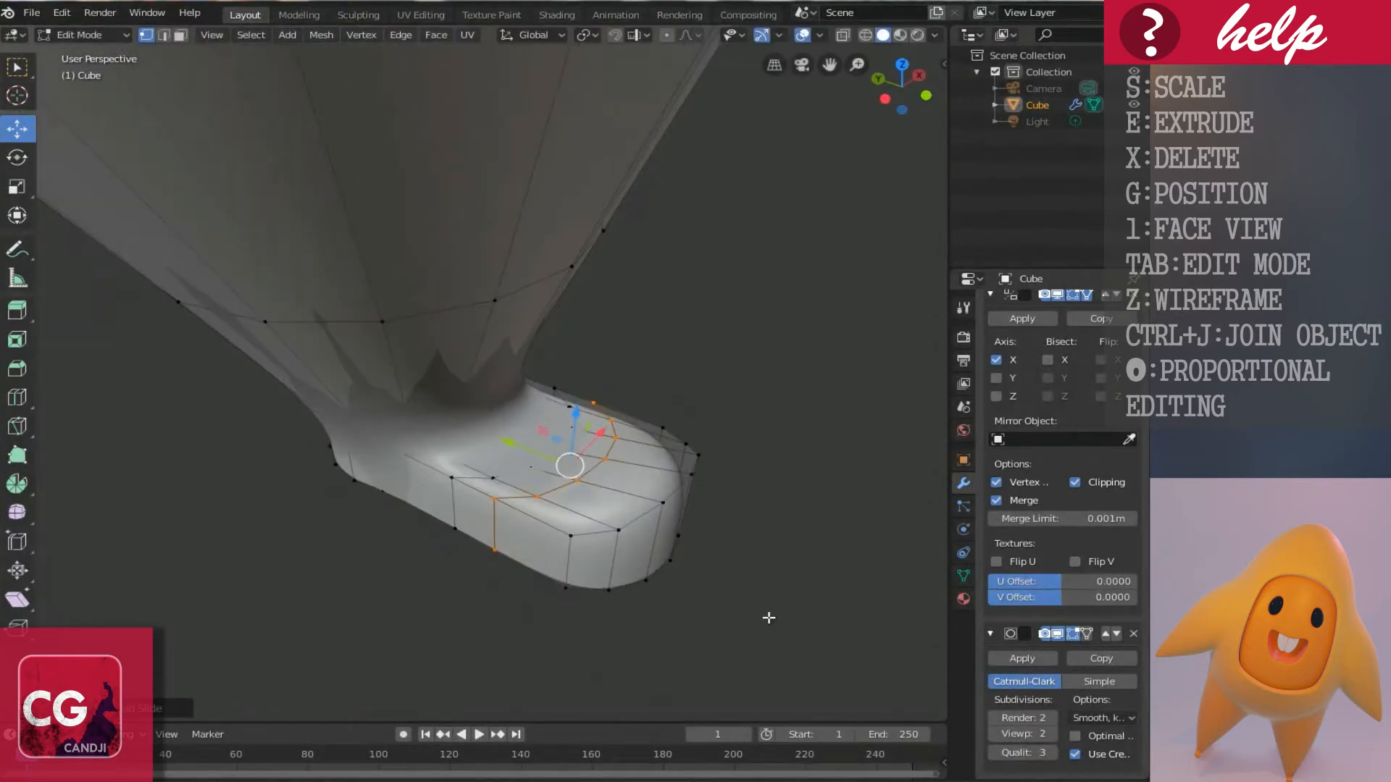
pyautogui.click(1087, 635)
# Raise two upper vertices of the foot's new loop about 0.07 m along Z, and select the vertex between them.
pyautogui.moveTo(464, 449); pyautogui.dragTo(653, 490, button='middle')
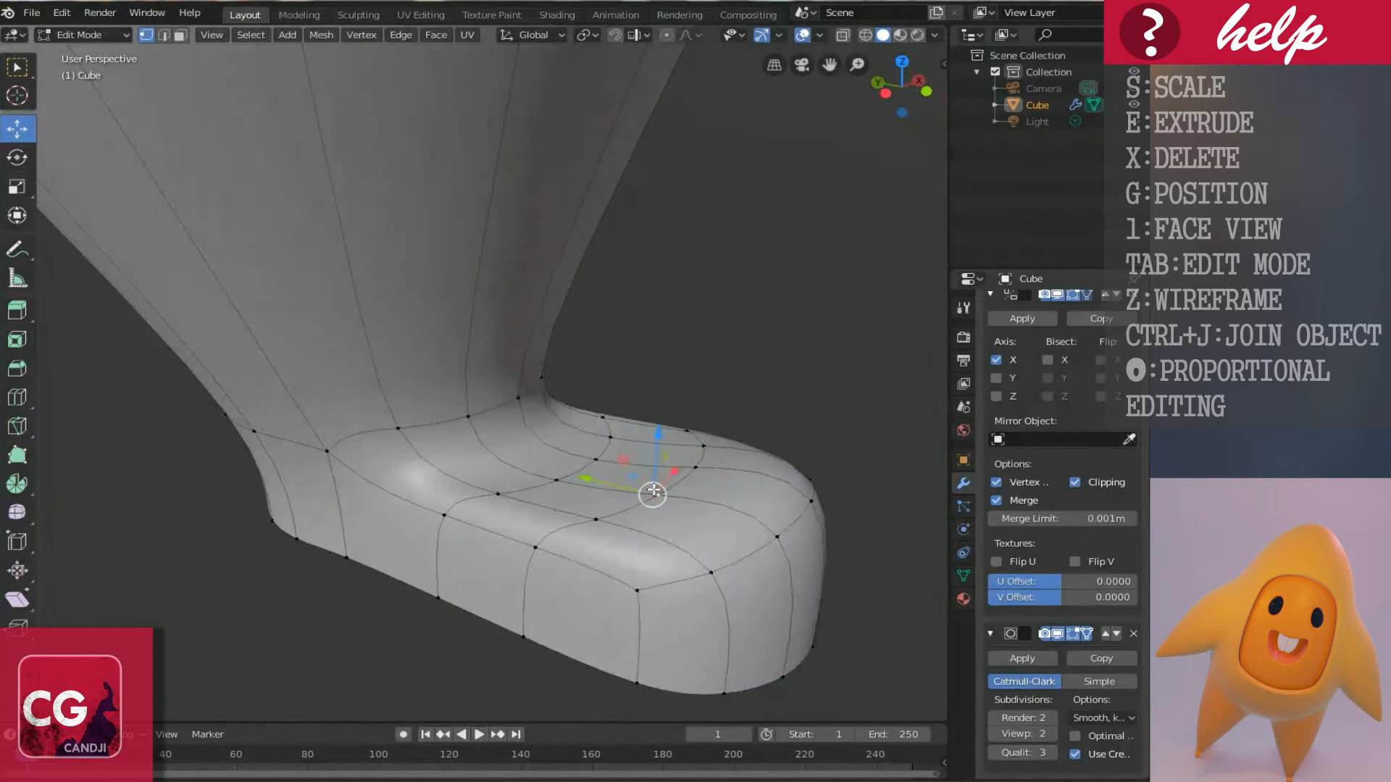
pyautogui.click(700, 445)
pyautogui.keyDown('shift'); pyautogui.click(658, 494); pyautogui.keyUp('shift')
pyautogui.press('g')
pyautogui.press('z')
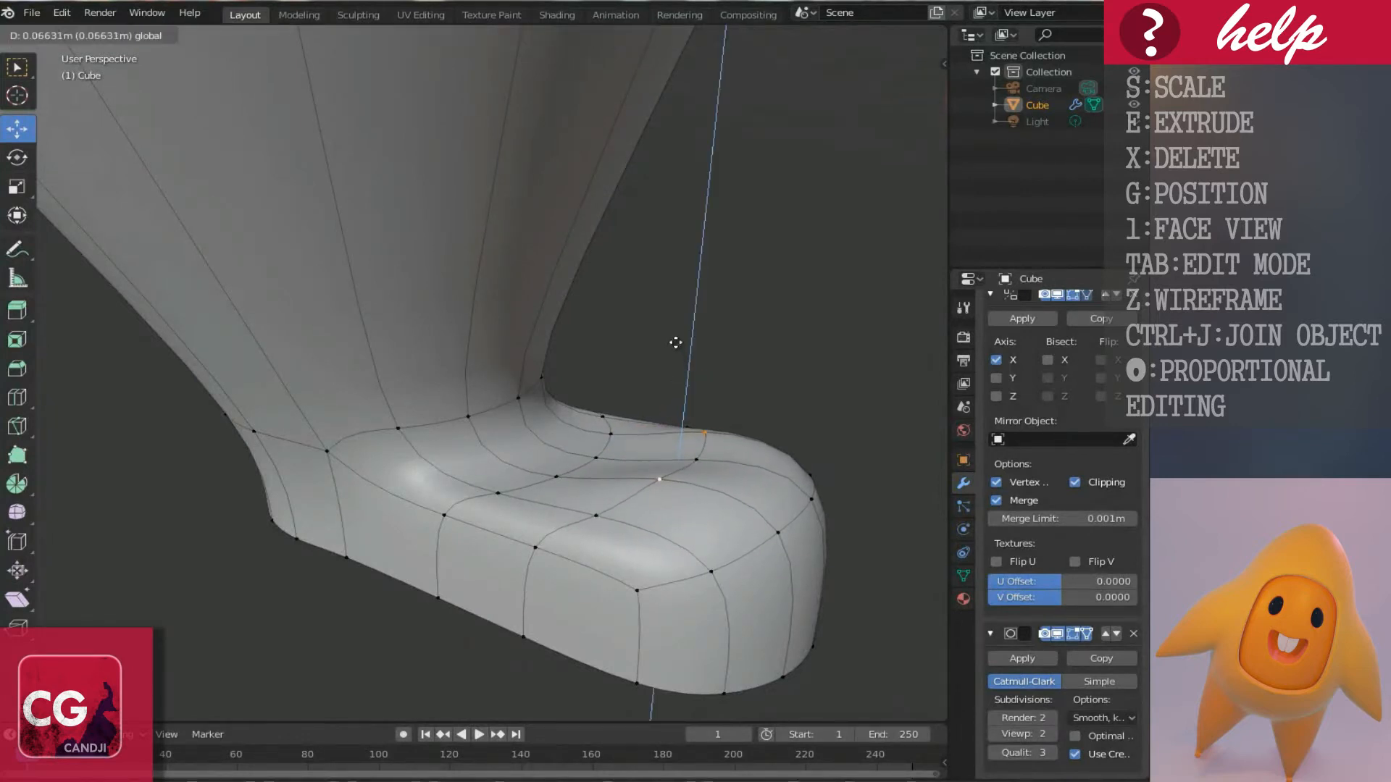
pyautogui.click(677, 341)
pyautogui.click(685, 437)
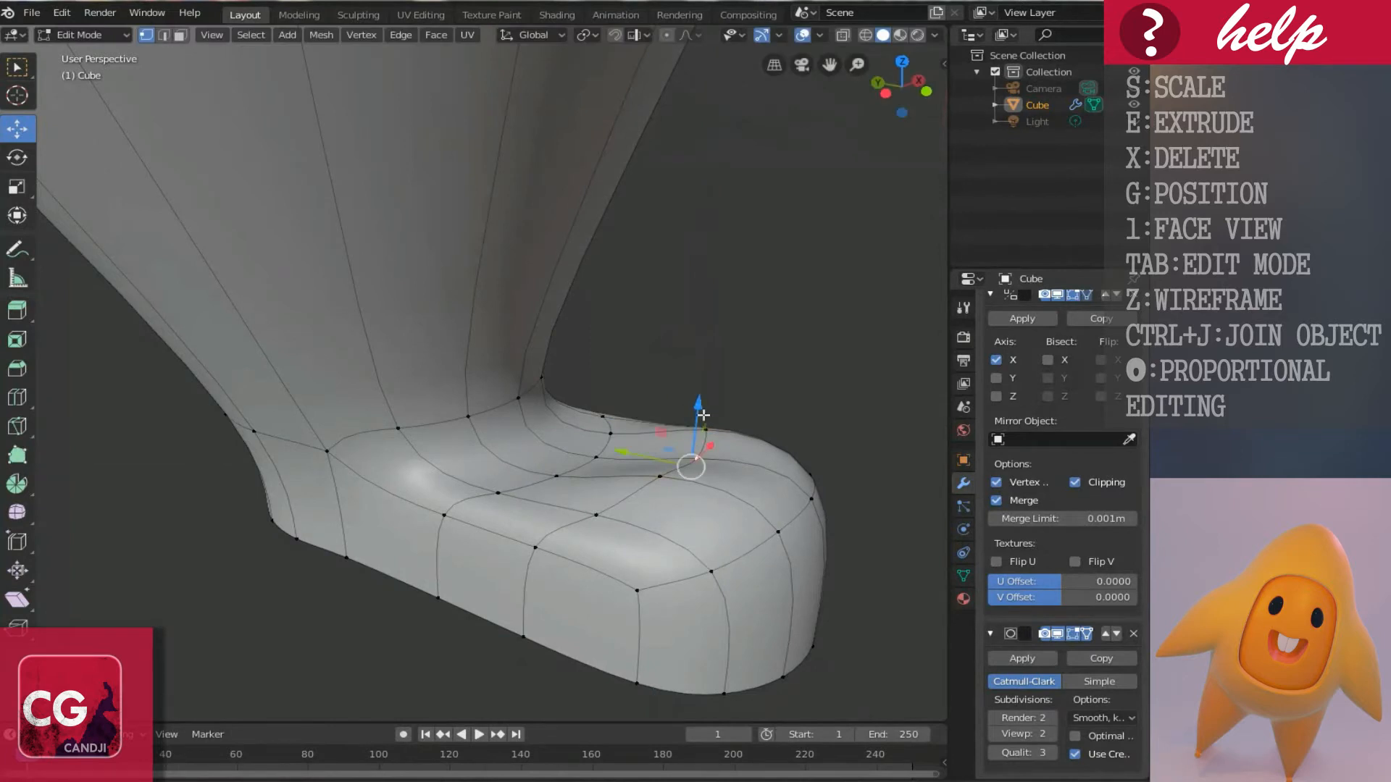
# Raise the selected centre vertex on top of the foot about 0.08 m along Z.
pyautogui.press('g')
pyautogui.press('z')
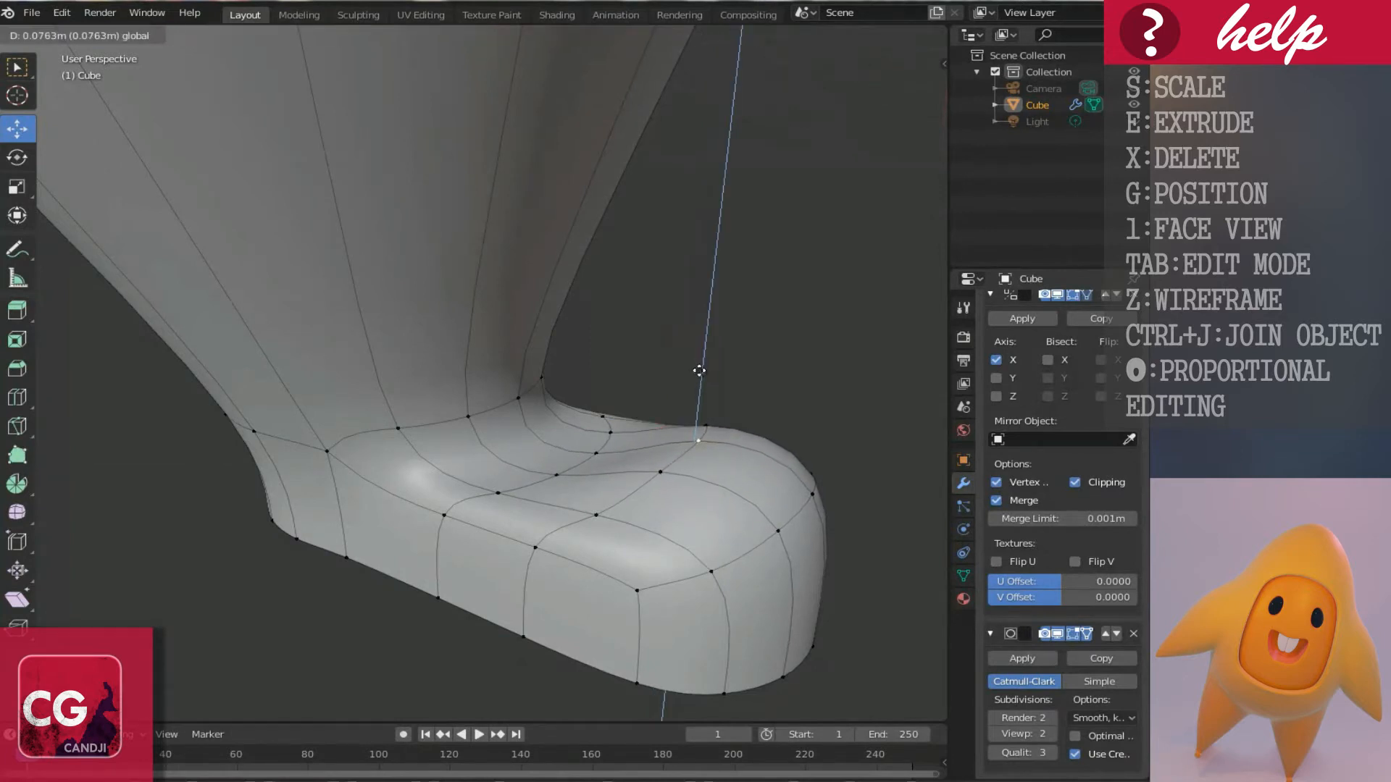
pyautogui.click(699, 370)
pyautogui.moveTo(636, 430); pyautogui.dragTo(589, 454, button='middle')
# Raise the outermost vertex pair of the same upper foot row about 0.05 m along Z.
pyautogui.click(489, 516)
pyautogui.moveTo(495, 516); pyautogui.dragTo(418, 462, button='middle')
pyautogui.moveTo(423, 438); pyautogui.dragTo(423, 427)
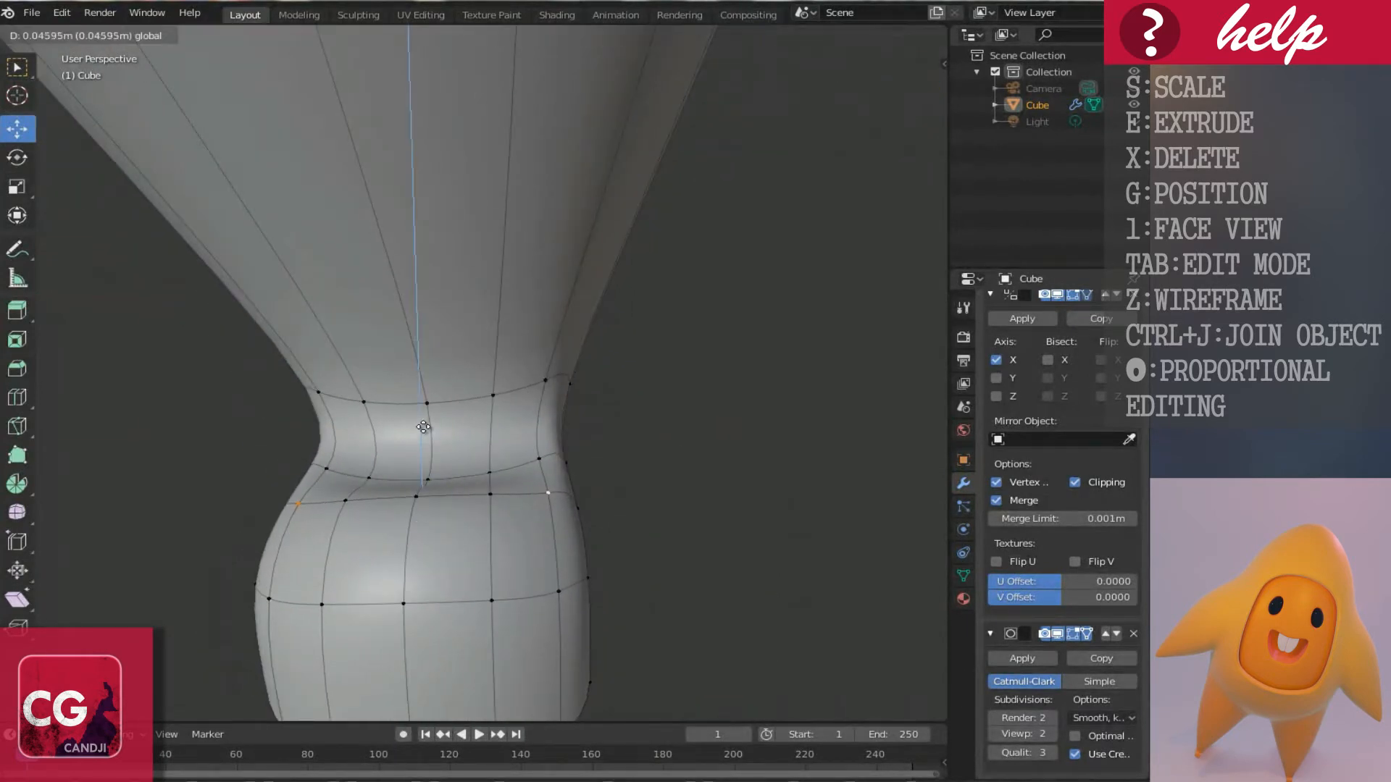
pyautogui.moveTo(411, 469)
pyautogui.mouseDown(button='middle')
pyautogui.moveTo(542, 450)
pyautogui.moveTo(409, 473)
pyautogui.mouseUp(button='middle')
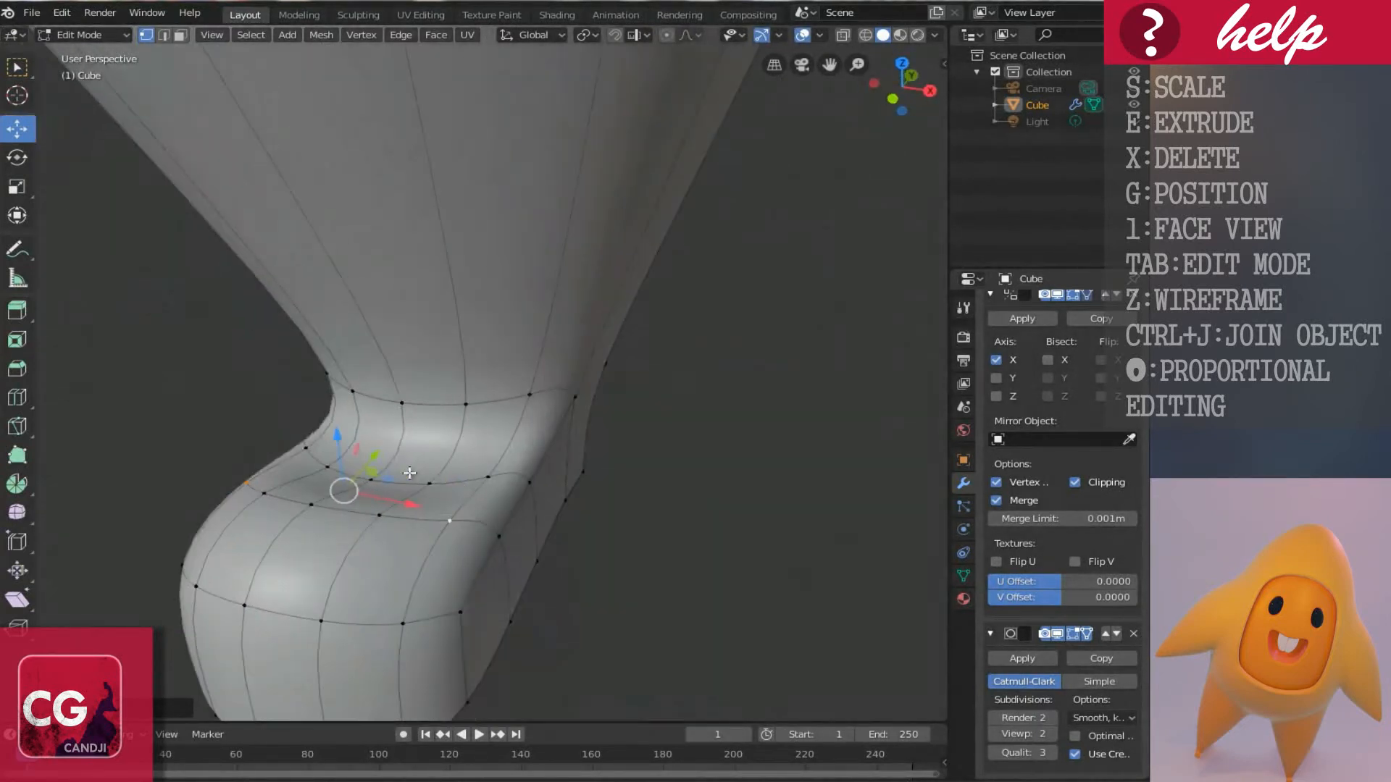
# Select the two outer vertices of the row nearest the ankle on the foot's upper side and scale them slightly along X.
pyautogui.click(493, 481)
pyautogui.moveTo(557, 505); pyautogui.dragTo(445, 520, button='middle')
pyautogui.keyDown('shift'); pyautogui.click(388, 512); pyautogui.keyUp('shift')
pyautogui.press('s')
pyautogui.press('x')
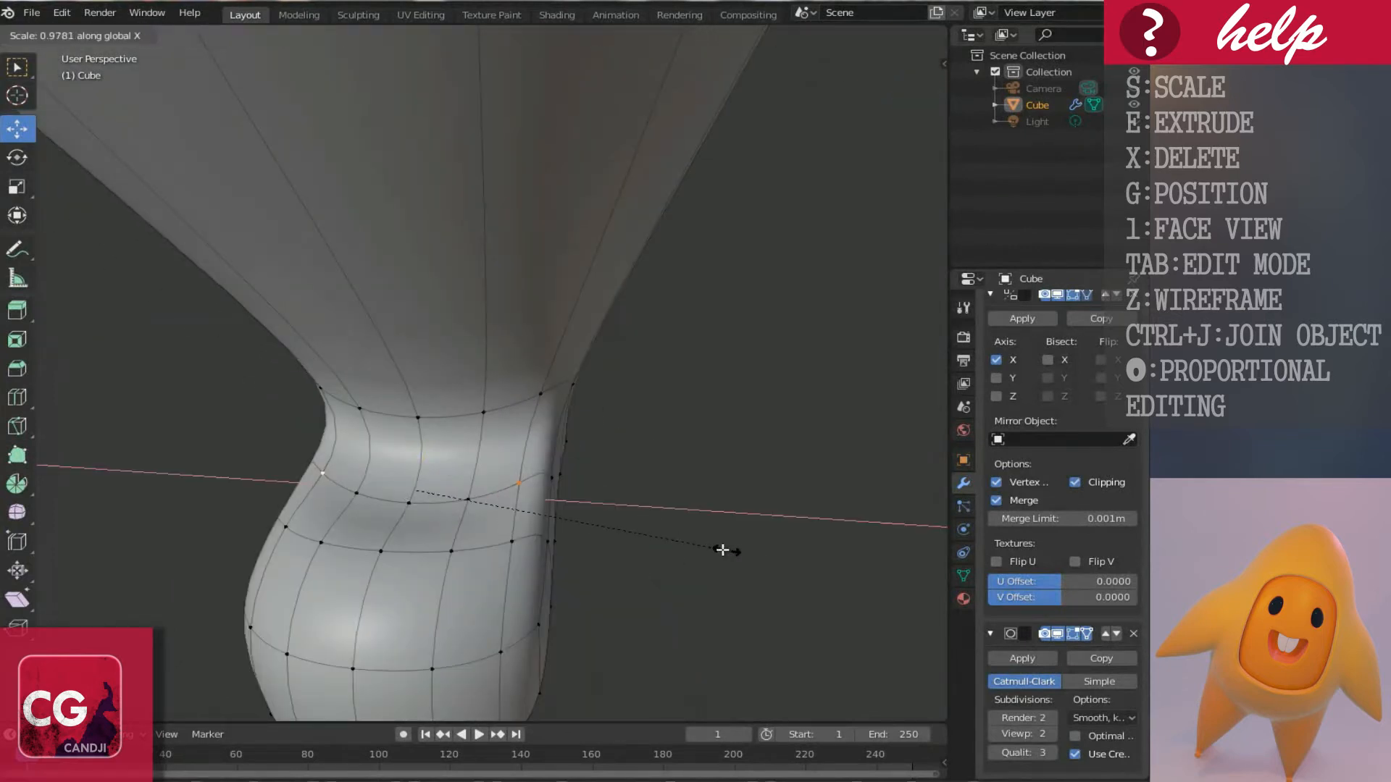
pyautogui.click(616, 523)
# Examine the shape of the smoothed foot and leg from several angles in Object Mode.
pyautogui.scroll(-3, 583, 515)
pyautogui.scroll(-2, 577, 509)
pyautogui.press('Tab')
pyautogui.moveTo(578, 509)
pyautogui.mouseDown(button='middle')
pyautogui.moveTo(431, 487)
pyautogui.moveTo(599, 490)
pyautogui.moveTo(469, 419)
pyautogui.moveTo(467, 406)
pyautogui.moveTo(557, 391)
pyautogui.moveTo(421, 389)
pyautogui.moveTo(449, 418)
pyautogui.moveTo(455, 381)
pyautogui.moveTo(487, 460)
pyautogui.moveTo(513, 371)
pyautogui.mouseUp(button='middle')
pyautogui.scroll(2, 436, 496)
pyautogui.scroll(-5, 469, 419)
pyautogui.scroll(4, 556, 400)
pyautogui.press('Tab')
# Select the facing vertex rows along both long sides of the sole opening and join them with Bridge Edge Loops.
pyautogui.moveTo(417, 425); pyautogui.dragTo(426, 466, button='middle')
pyautogui.click(406, 451)
pyautogui.keyDown('shift'); pyautogui.click(398, 498); pyautogui.keyUp('shift')
pyautogui.keyDown('shift'); pyautogui.click(340, 495); pyautogui.keyUp('shift')
pyautogui.keyDown('shift'); pyautogui.click(470, 502); pyautogui.keyUp('shift')
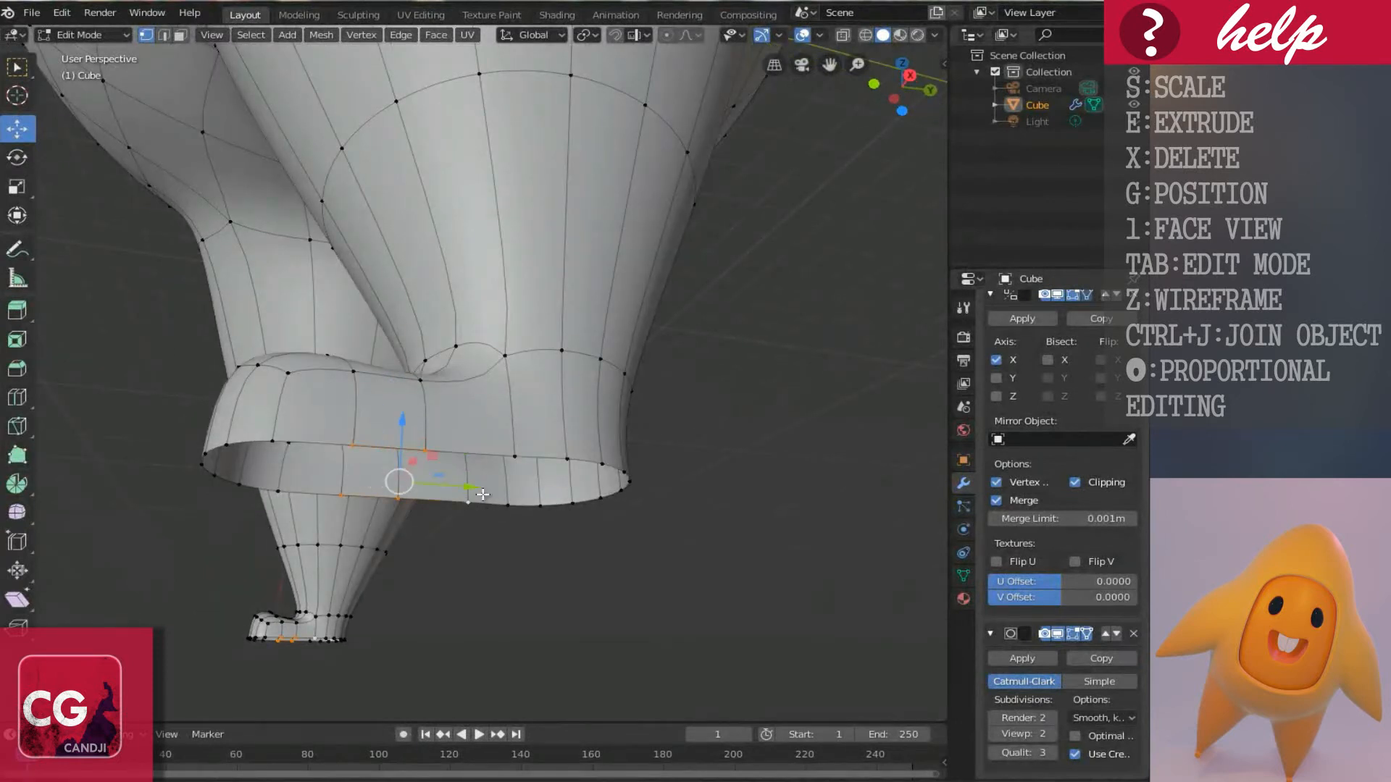
pyautogui.keyDown('shift'); pyautogui.click(513, 503); pyautogui.keyUp('shift')
pyautogui.moveTo(513, 503); pyautogui.dragTo(536, 451, button='middle')
pyautogui.keyDown('shift'); pyautogui.click(549, 430); pyautogui.keyUp('shift')
pyautogui.keyDown('shift'); pyautogui.click(539, 510); pyautogui.keyUp('shift')
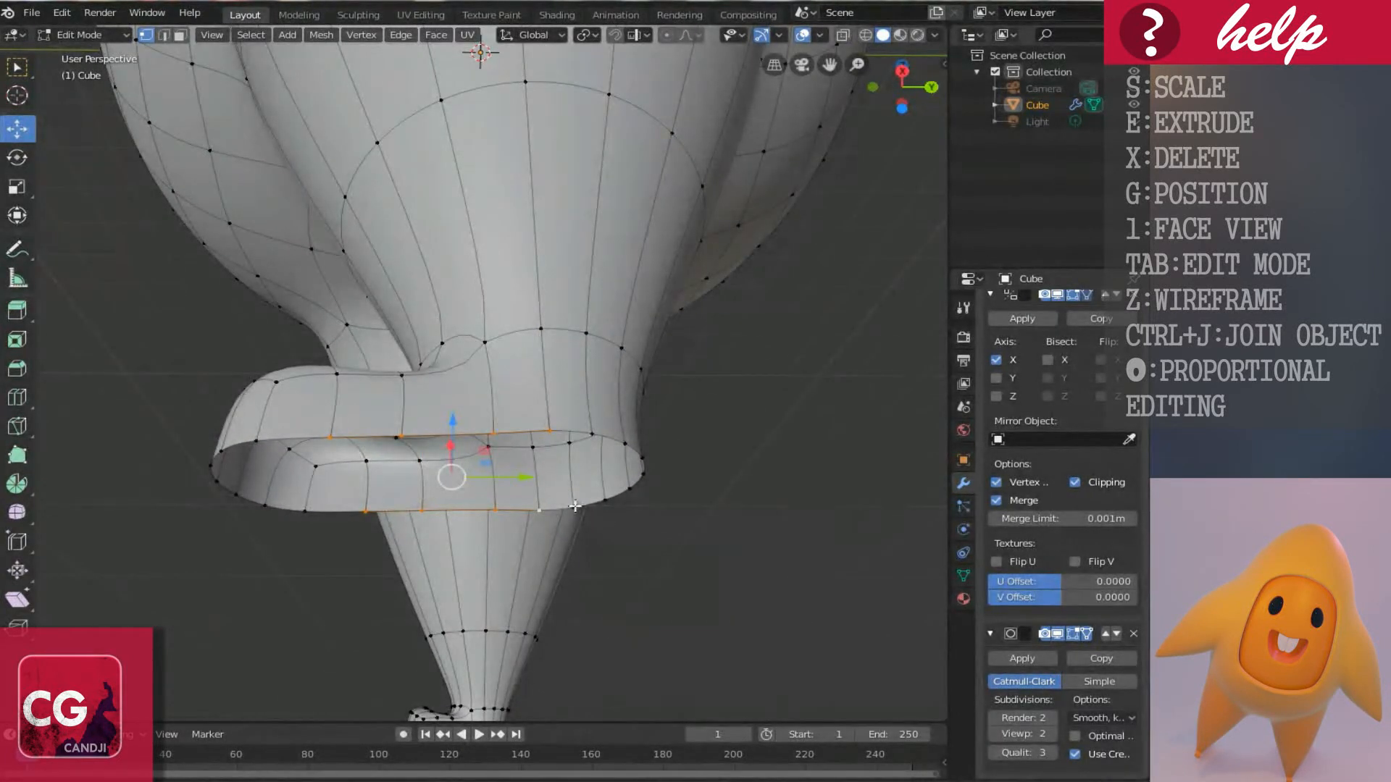
pyautogui.keyDown('shift'); pyautogui.click(573, 505); pyautogui.keyUp('shift')
pyautogui.keyDown('shift'); pyautogui.click(592, 433); pyautogui.keyUp('shift')
pyautogui.moveTo(420, 465); pyautogui.dragTo(597, 474, button='middle')
pyautogui.keyDown('shift'); pyautogui.click(418, 508); pyautogui.keyUp('shift')
pyautogui.keyDown('shift'); pyautogui.click(397, 438); pyautogui.keyUp('shift')
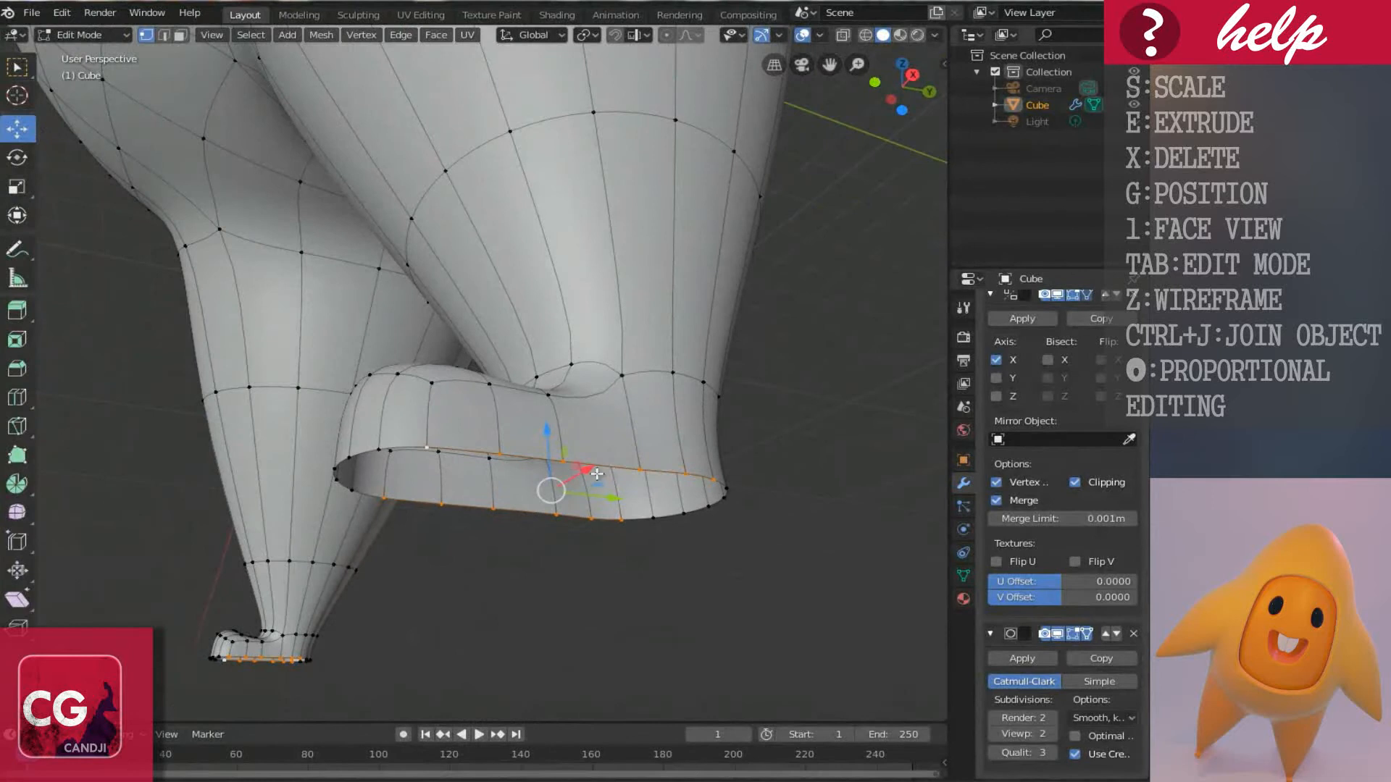
pyautogui.click(388, 35)
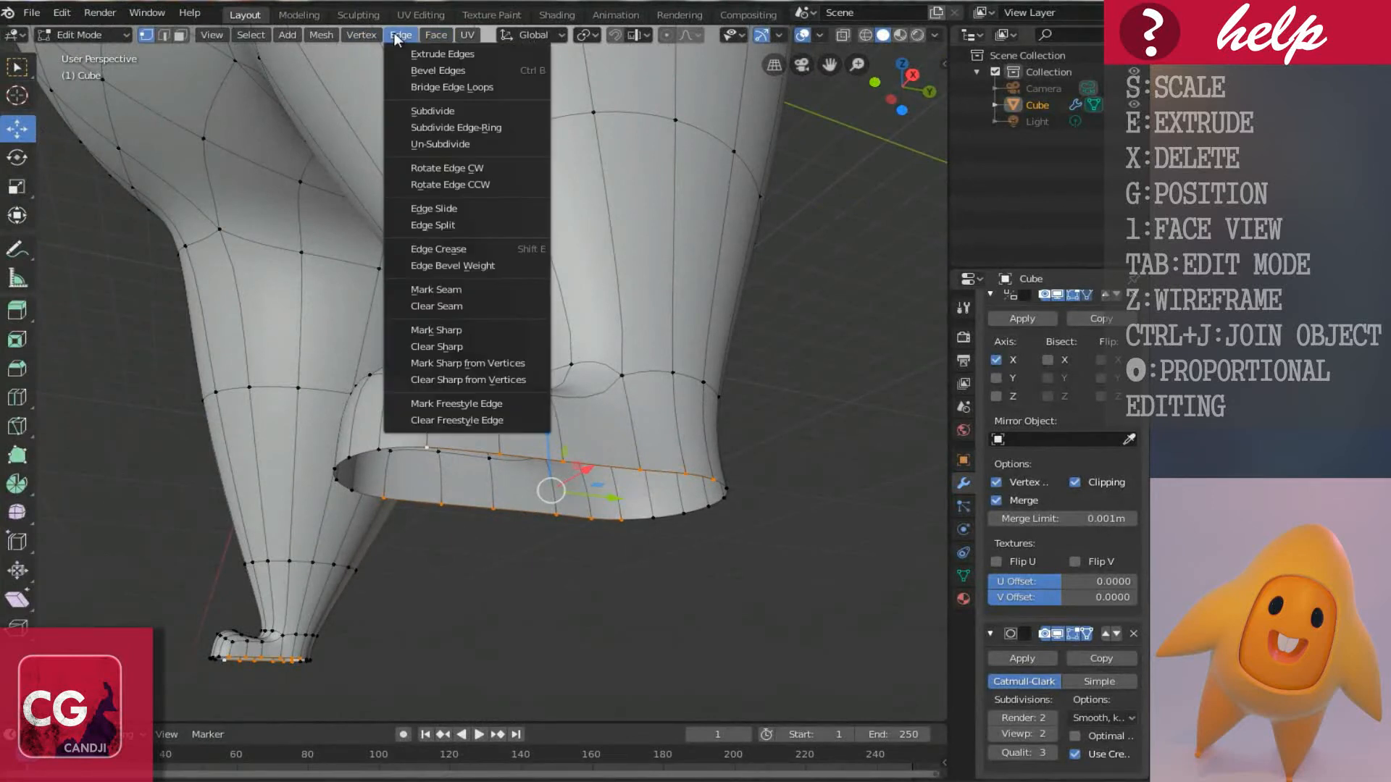
pyautogui.click(436, 87)
# Fill the remaining openings at the toe and heel of the sole, selecting each boundary loop in turn.
pyautogui.moveTo(431, 290); pyautogui.dragTo(421, 449, button='middle')
pyautogui.keyDown('alt'); pyautogui.click(369, 486); pyautogui.keyUp('alt')
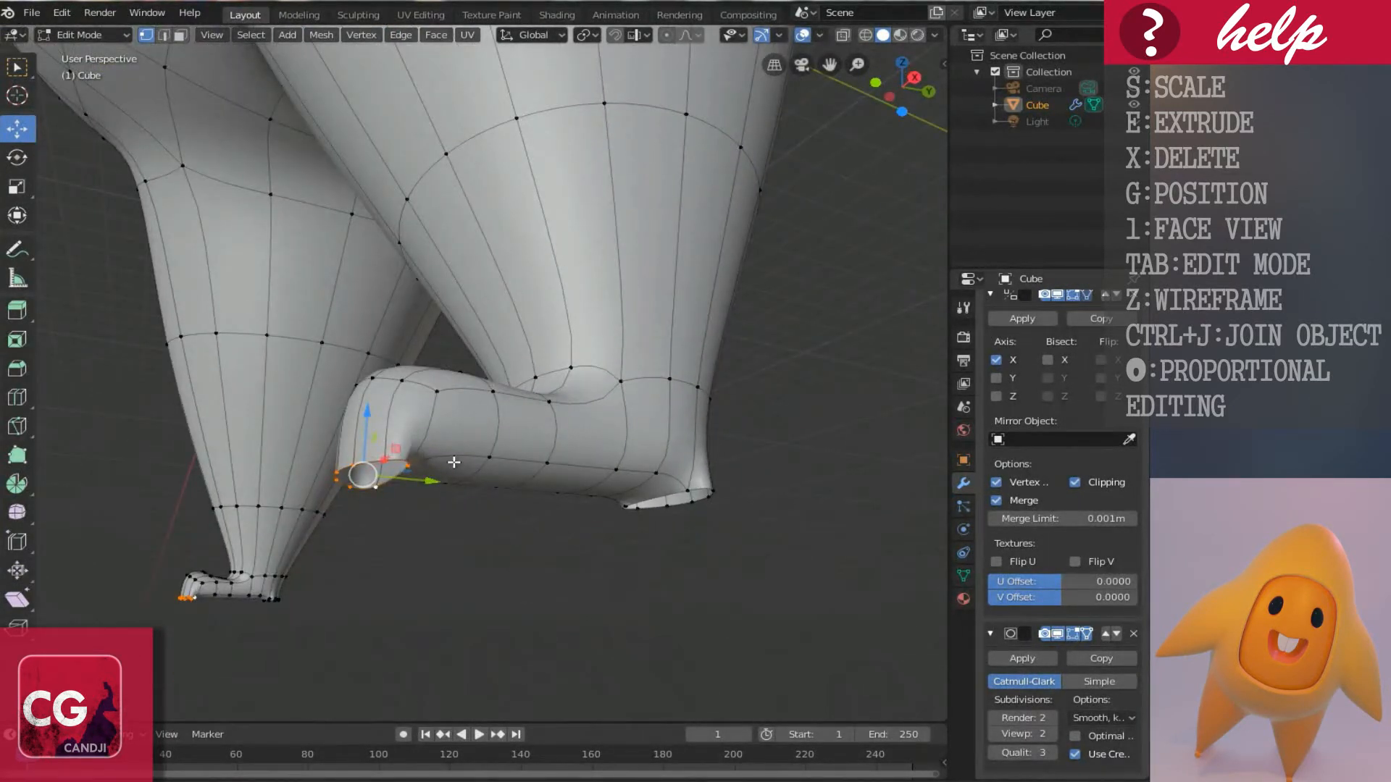
pyautogui.press('f')
pyautogui.moveTo(569, 462); pyautogui.dragTo(507, 435, button='middle')
pyautogui.keyDown('alt'); pyautogui.click(747, 446); pyautogui.keyUp('alt')
pyautogui.press('Tab')
pyautogui.press('Tab')
# Turn off the Subdivision Surface on-cage display and add a loop cut around the foot near the sole, with an edge slide of about -0.82.
pyautogui.click(1084, 634)
pyautogui.moveTo(608, 583); pyautogui.dragTo(528, 522, button='middle')
pyautogui.hotkey('ctrl', 'r')
pyautogui.click(452, 525)
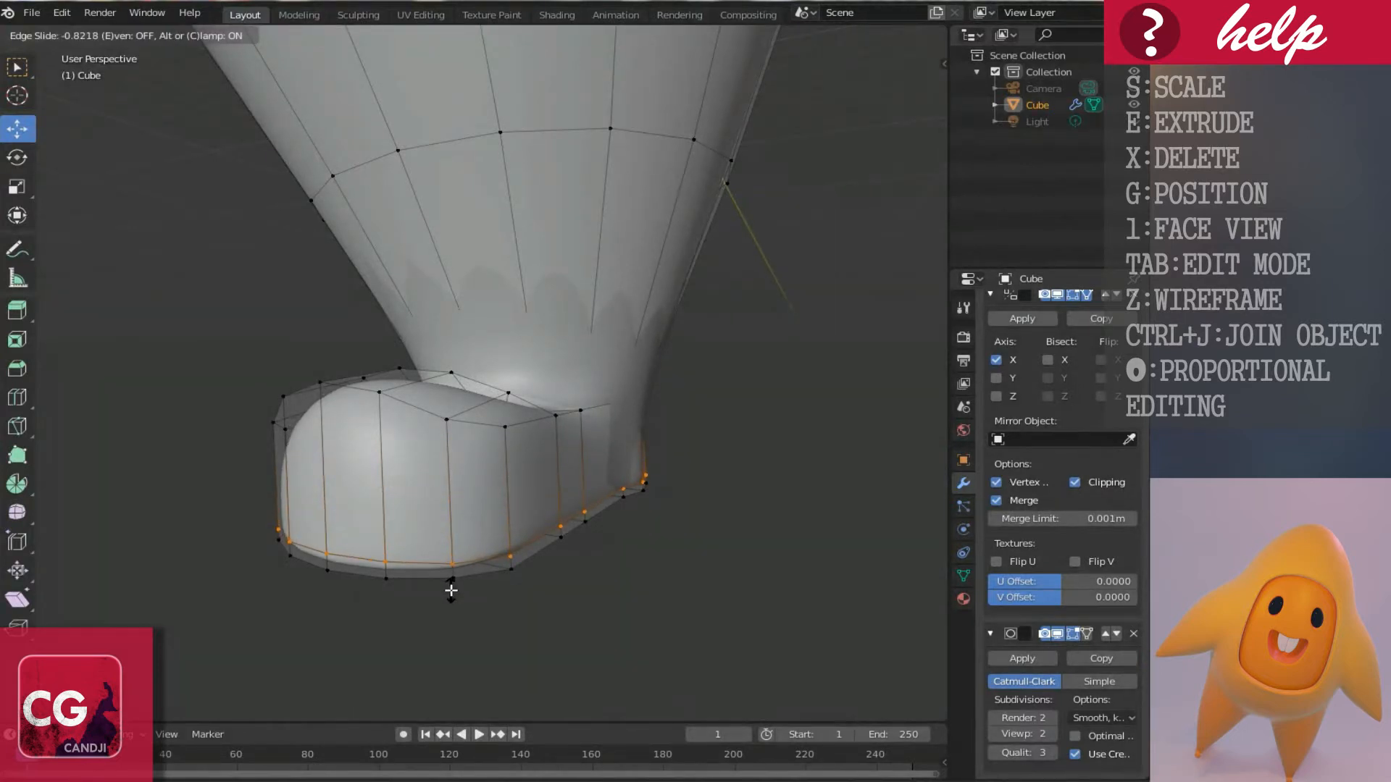
pyautogui.click(452, 592)
# Examine the smoothed body in Object Mode and inspect the mesh on the egg's side in the right orthographic view.
pyautogui.press('Tab')
pyautogui.moveTo(485, 507); pyautogui.dragTo(487, 379, button='middle')
pyautogui.scroll(-5, 450, 346)
pyautogui.scroll(-8, 345, 362)
pyautogui.scroll(3, 503, 402)
pyautogui.press('Tab')
pyautogui.moveTo(611, 394); pyautogui.dragTo(526, 398, button='middle')
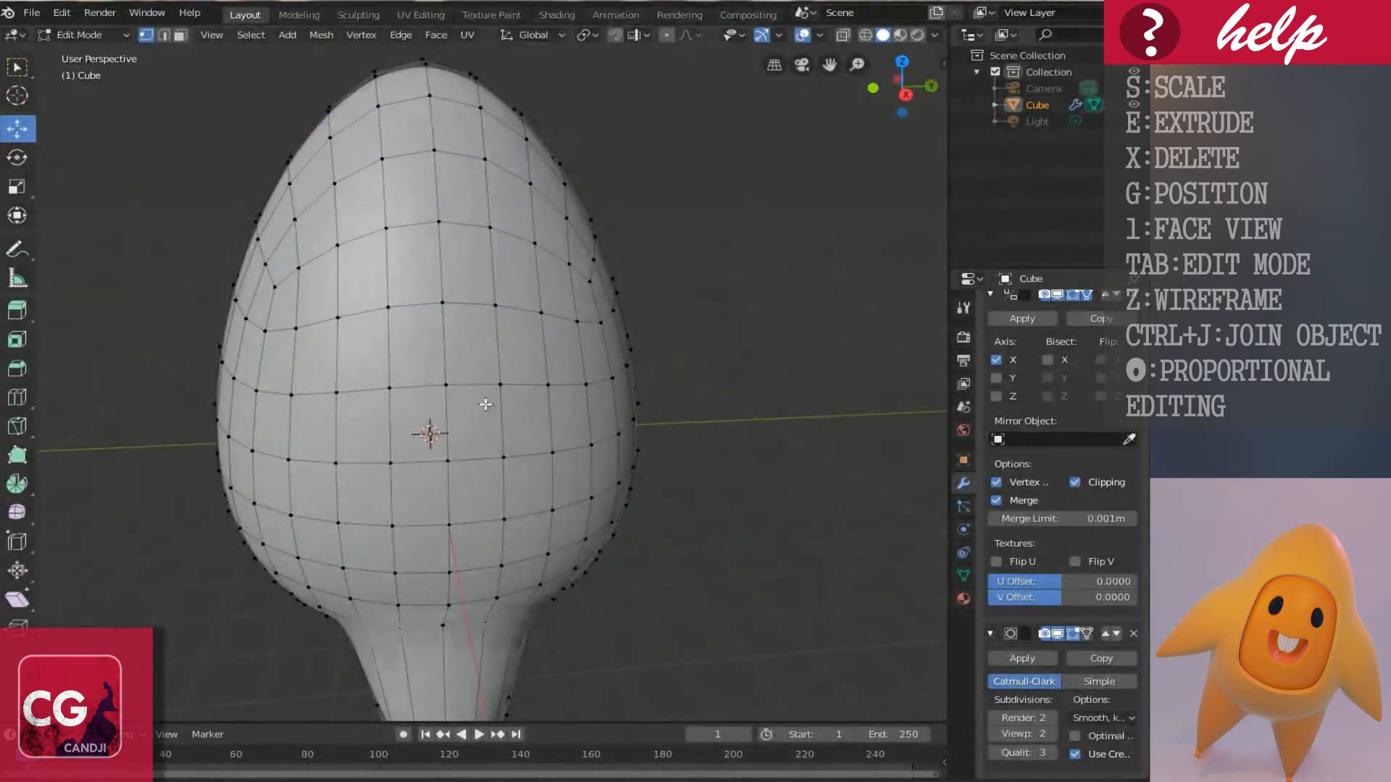
pyautogui.press('KP_3')
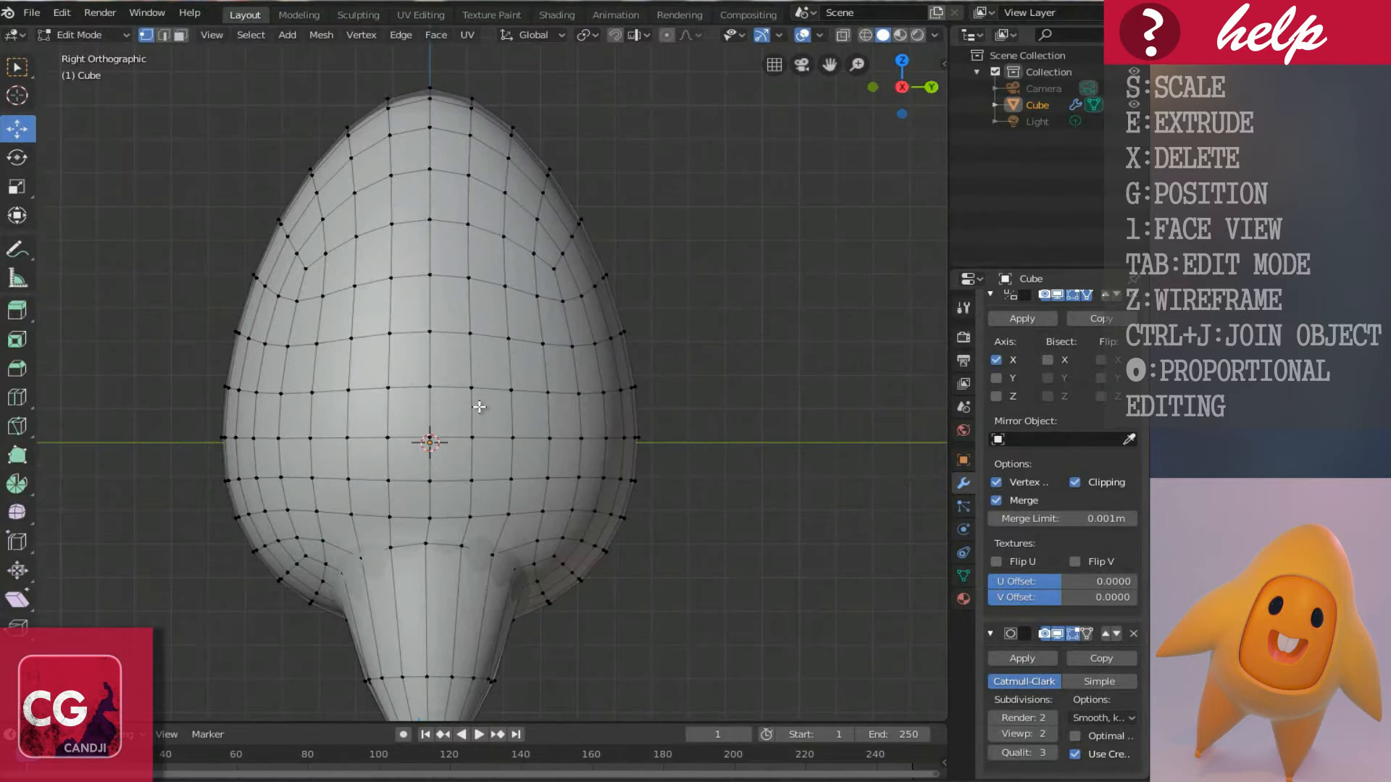
pyautogui.scroll(3, 479, 406)
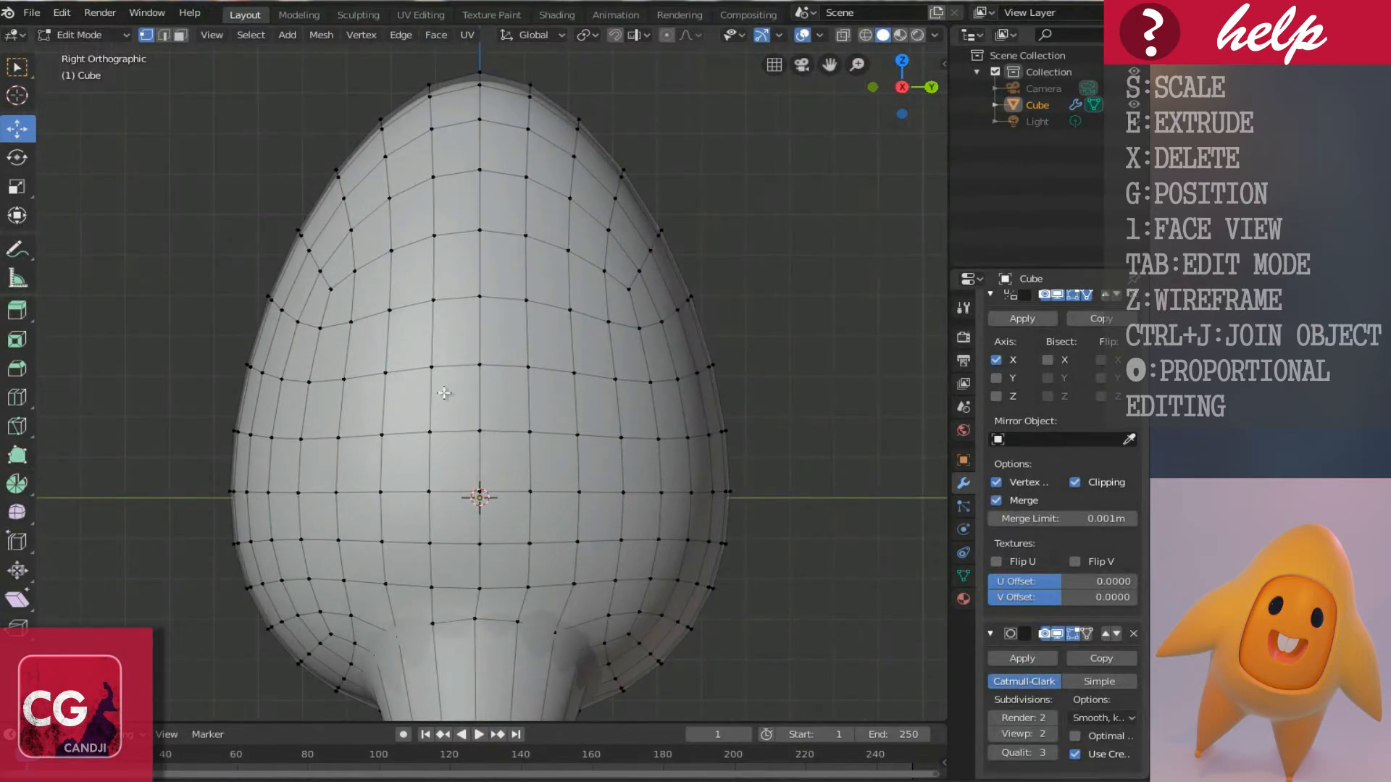
pyautogui.scroll(2, 444, 393)
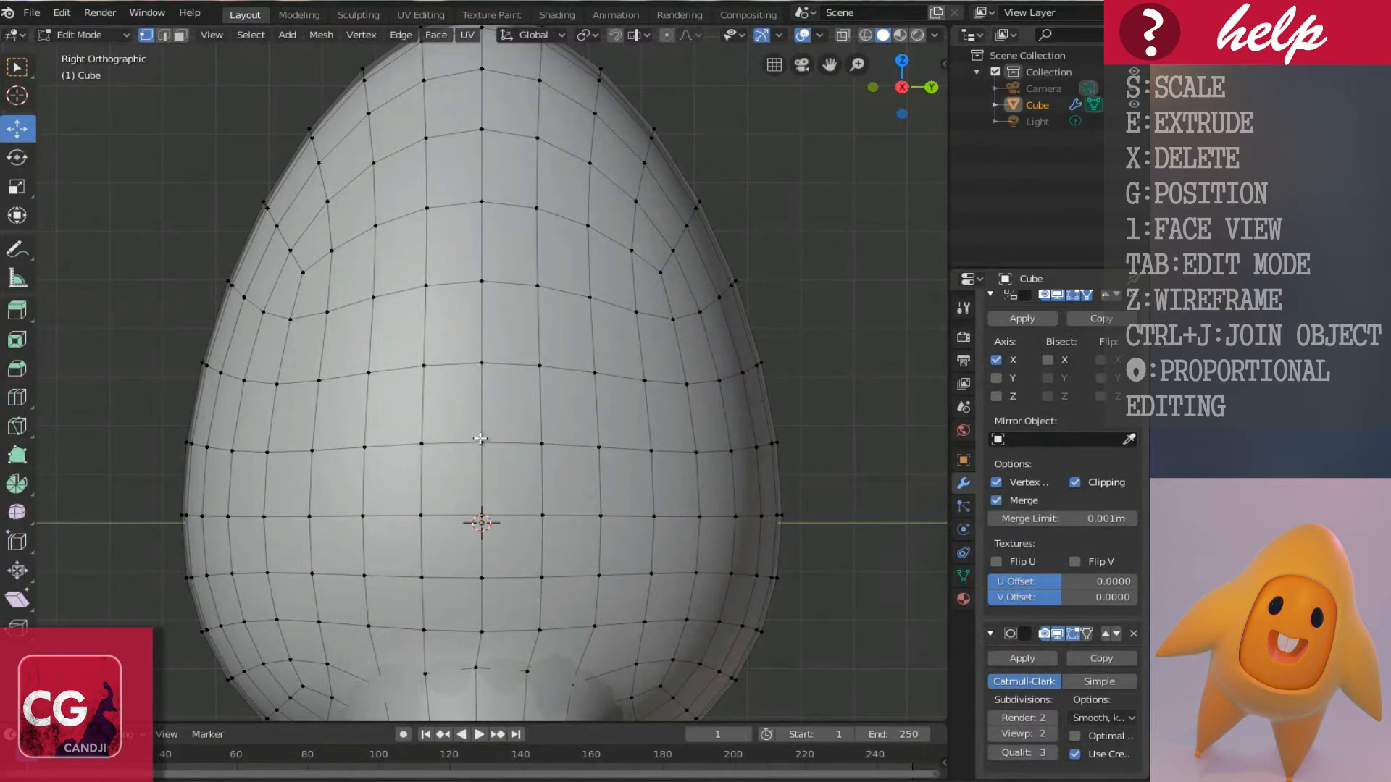
pyautogui.scroll(-5, 480, 439)
pyautogui.moveTo(480, 439); pyautogui.dragTo(512, 455, button='middle')
# Select a vertex near the middle of the egg's side, grow the selection twice, and delete the enclosed faces to open an arm hole.
pyautogui.scroll(2, 485, 430)
pyautogui.click(471, 441)
pyautogui.scroll(1, 473, 446)
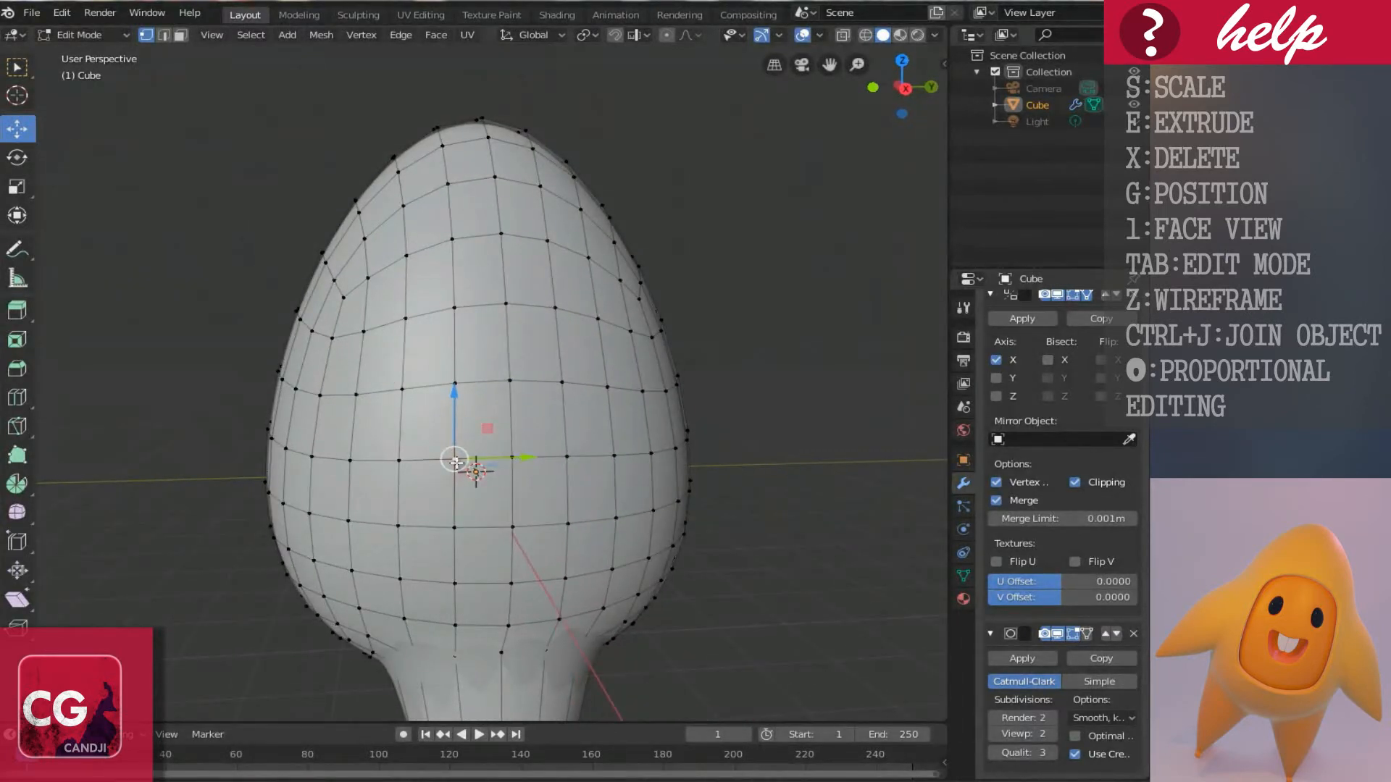
pyautogui.press('KP_3')
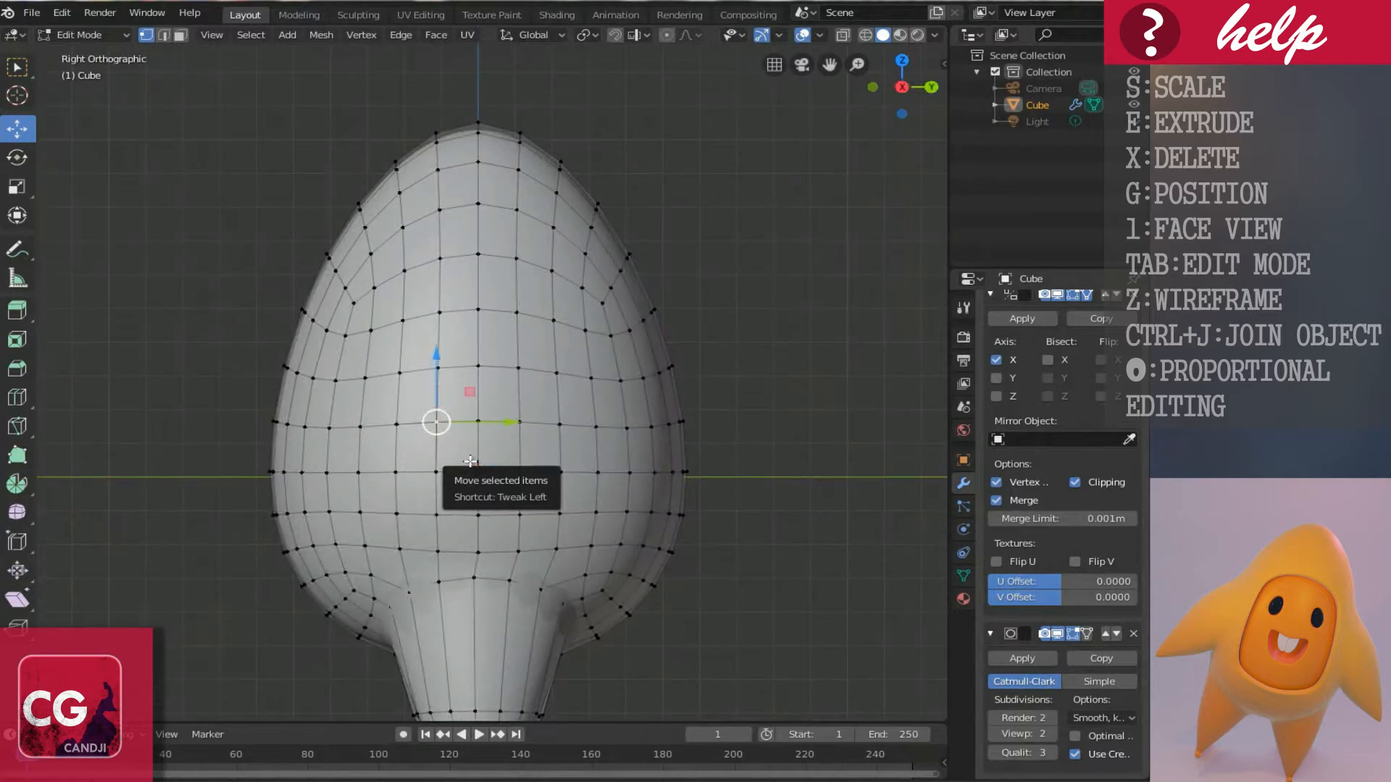
pyautogui.scroll(2, 470, 461)
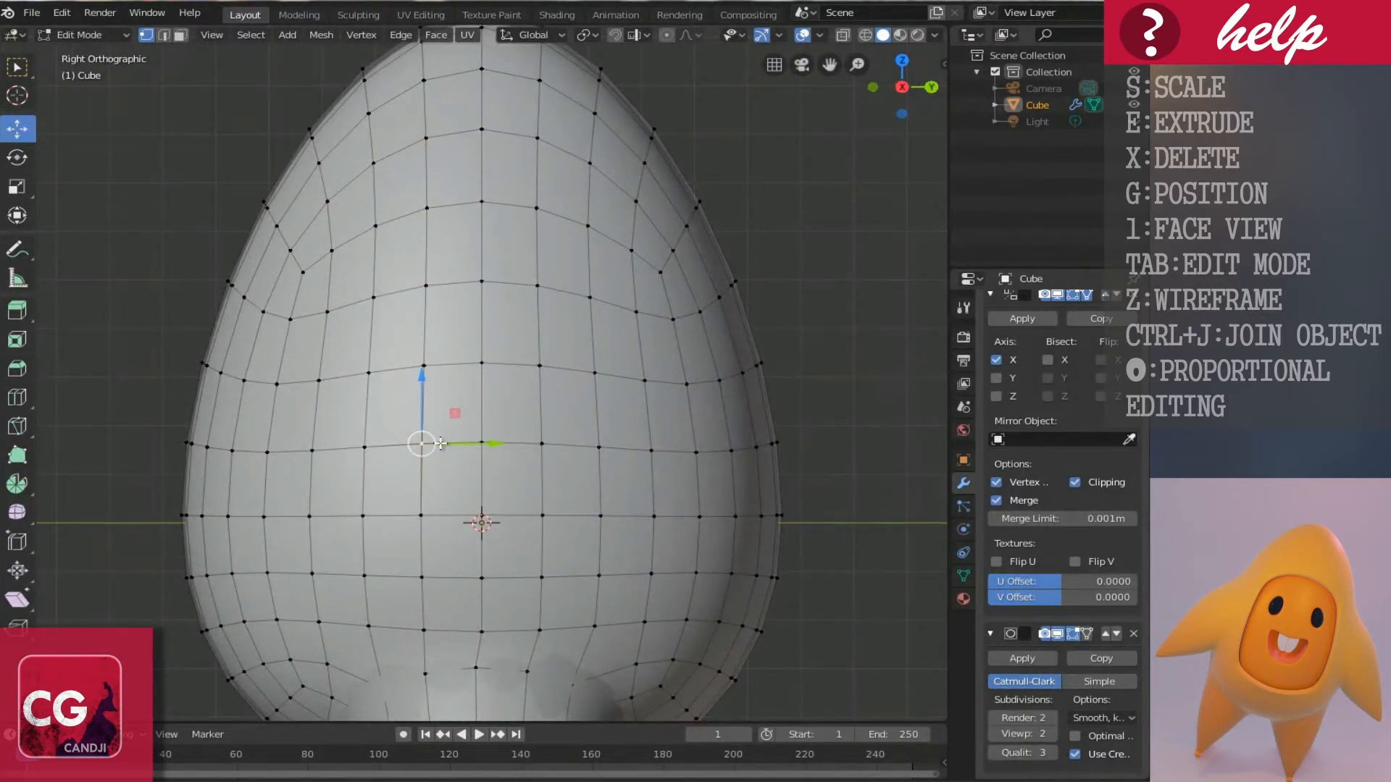
pyautogui.press('ctrl+KP_Add')
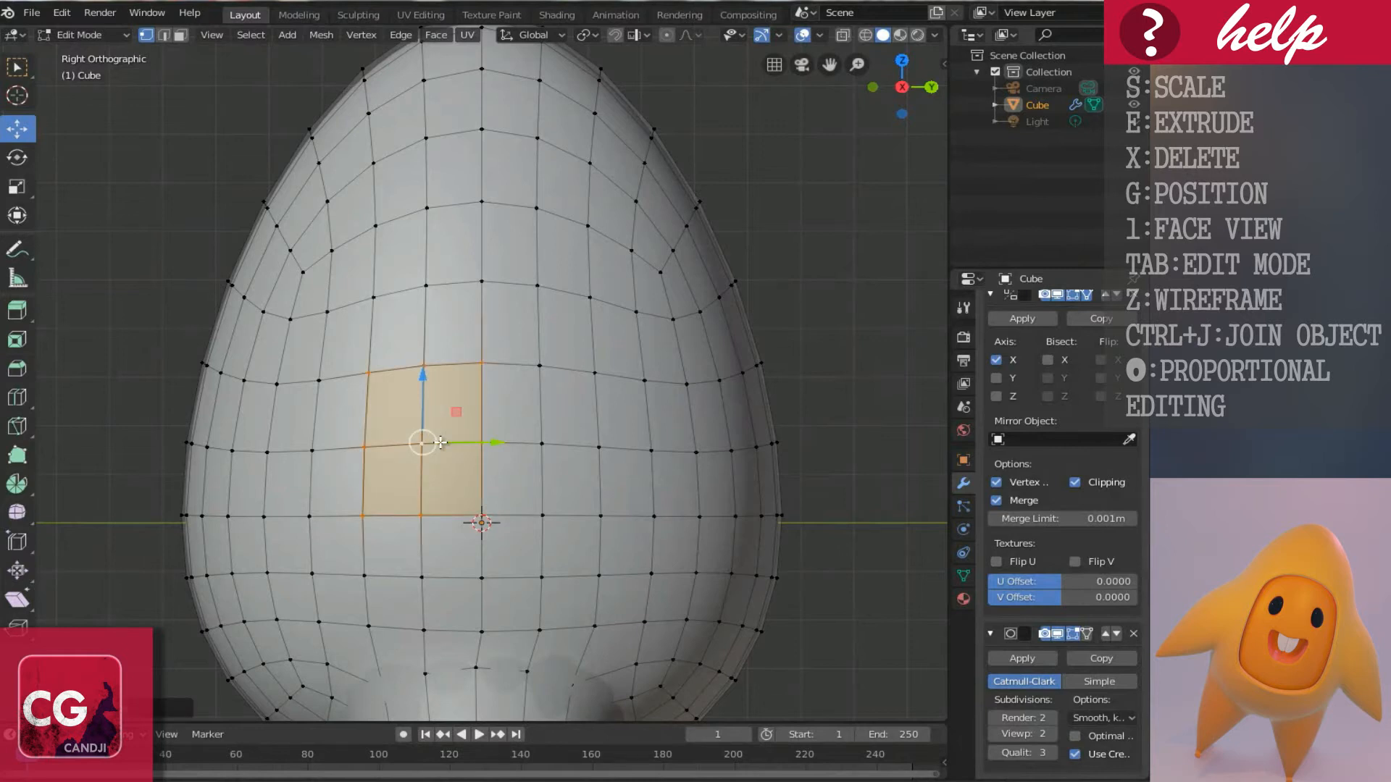
pyautogui.press('ctrl+KP_Add')
pyautogui.moveTo(440, 442); pyautogui.dragTo(666, 441, button='middle')
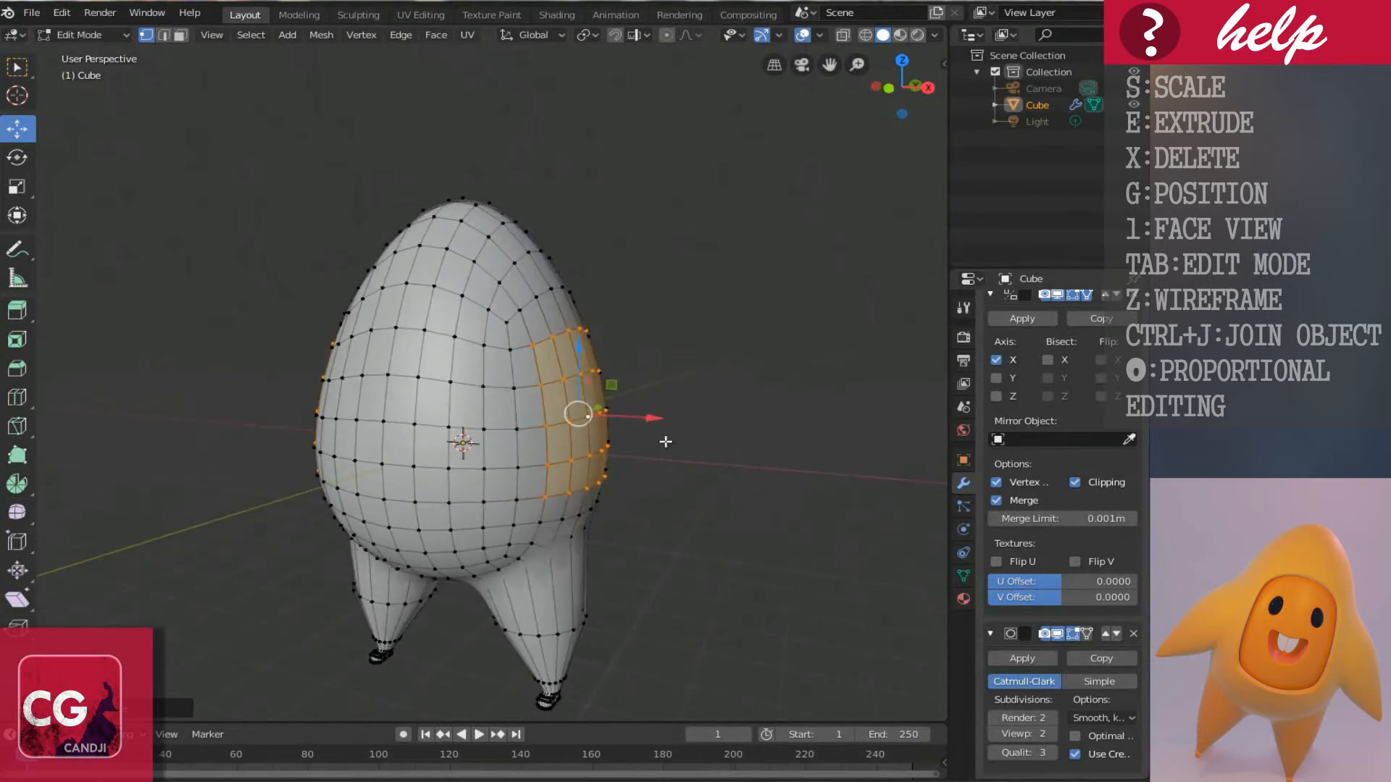
pyautogui.press('x')
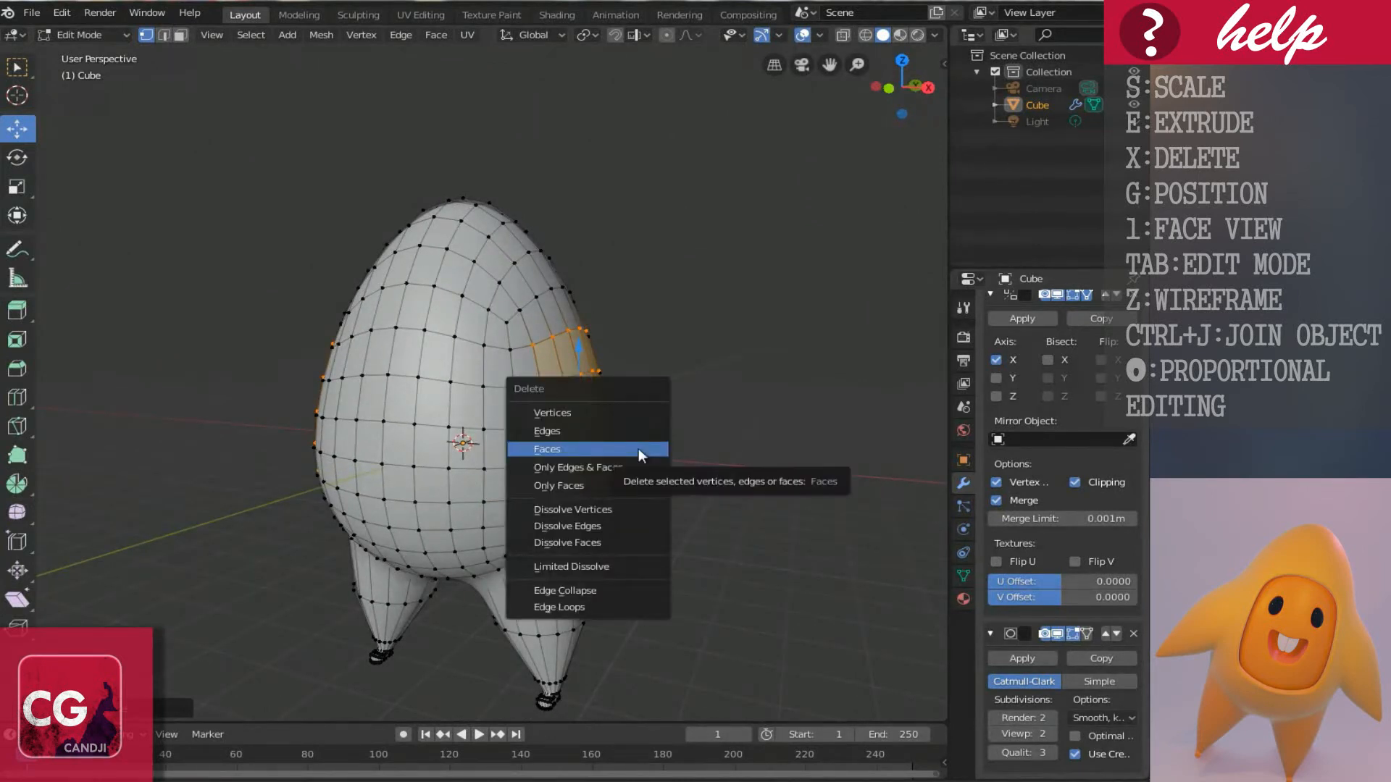
pyautogui.click(604, 447)
# Select the boundary loop of the arm hole and make it round with LoopTools Circle.
pyautogui.moveTo(604, 448); pyautogui.dragTo(569, 452, button='middle')
pyautogui.keyDown('alt'); pyautogui.click(562, 500); pyautogui.keyUp('alt')
pyautogui.keyDown('alt'); pyautogui.click(523, 498); pyautogui.keyUp('alt')
pyautogui.keyDown('alt'); pyautogui.click(553, 503); pyautogui.keyUp('alt')
pyautogui.moveTo(554, 501); pyautogui.dragTo(555, 496, button='middle')
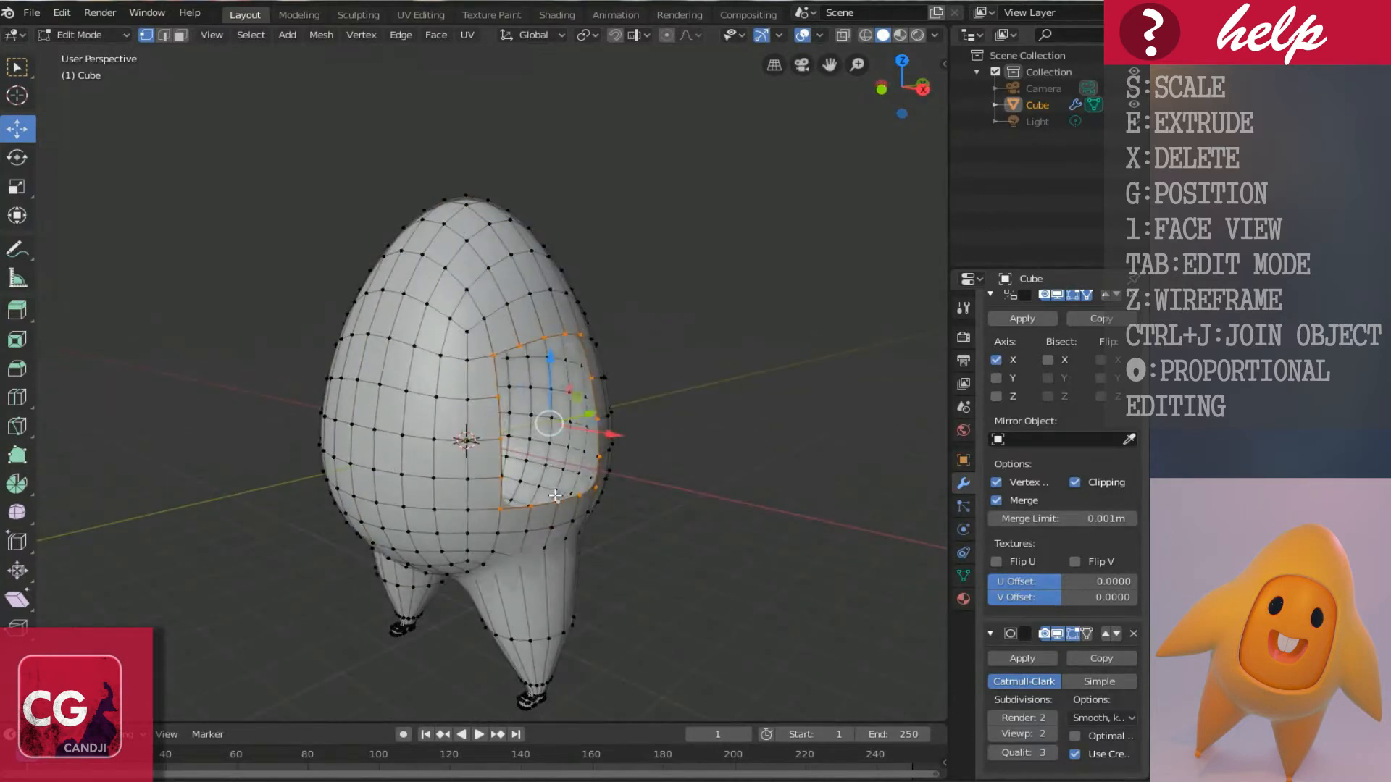
pyautogui.rightClick(555, 495)
pyautogui.moveTo(492, 333)
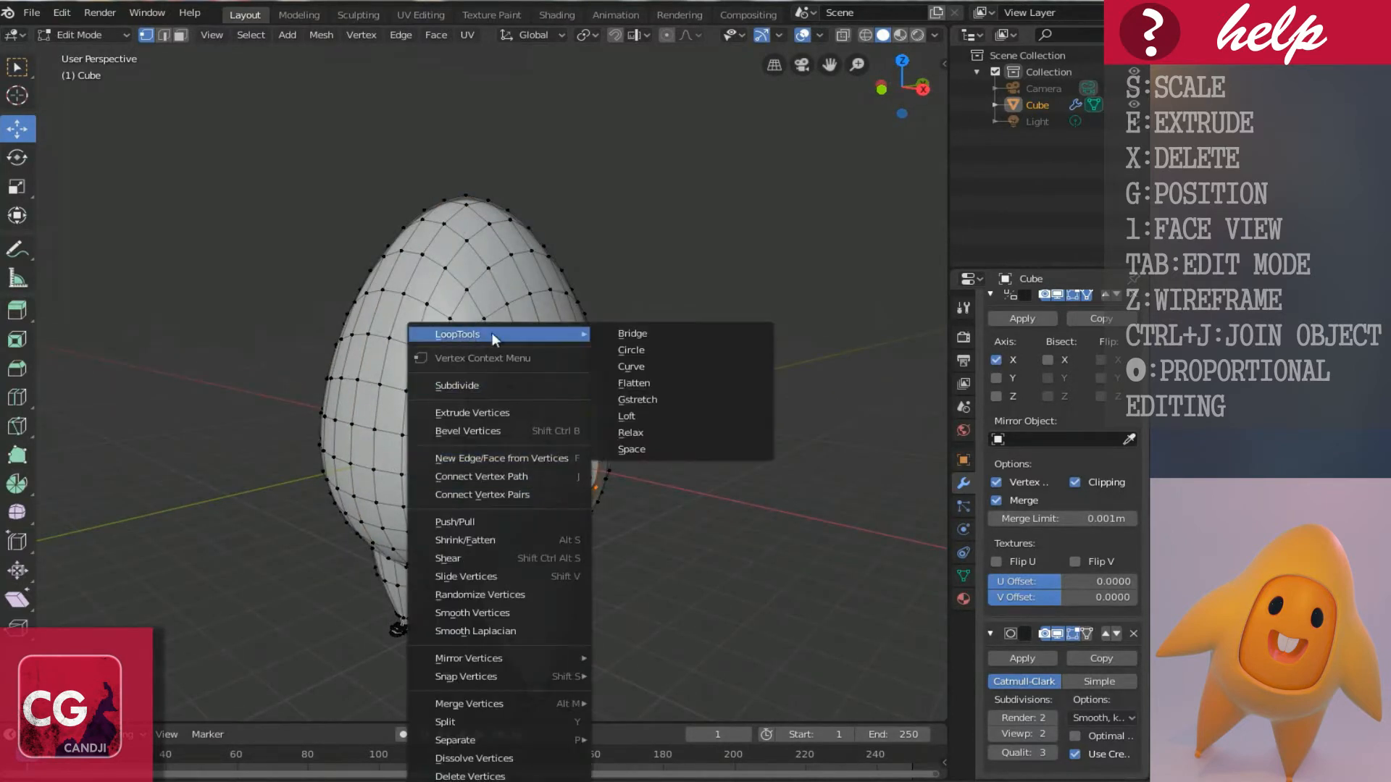
pyautogui.click(647, 347)
pyautogui.moveTo(526, 454); pyautogui.dragTo(523, 451, button='middle')
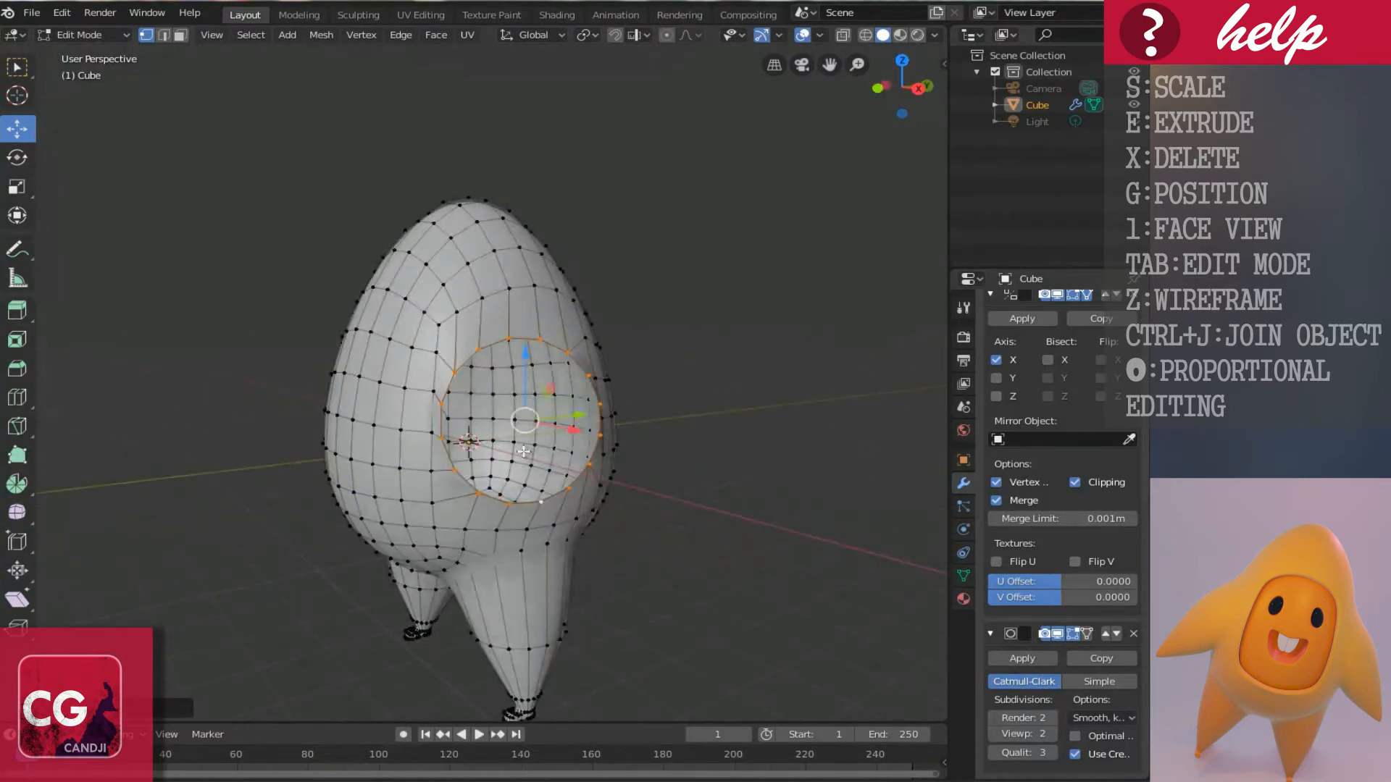
# Scale down the round arm opening and check the body in Object Mode.
pyautogui.press('s')
pyautogui.click(721, 540)
pyautogui.moveTo(721, 541); pyautogui.dragTo(494, 442, button='middle')
pyautogui.press('Tab')
pyautogui.press('Tab')
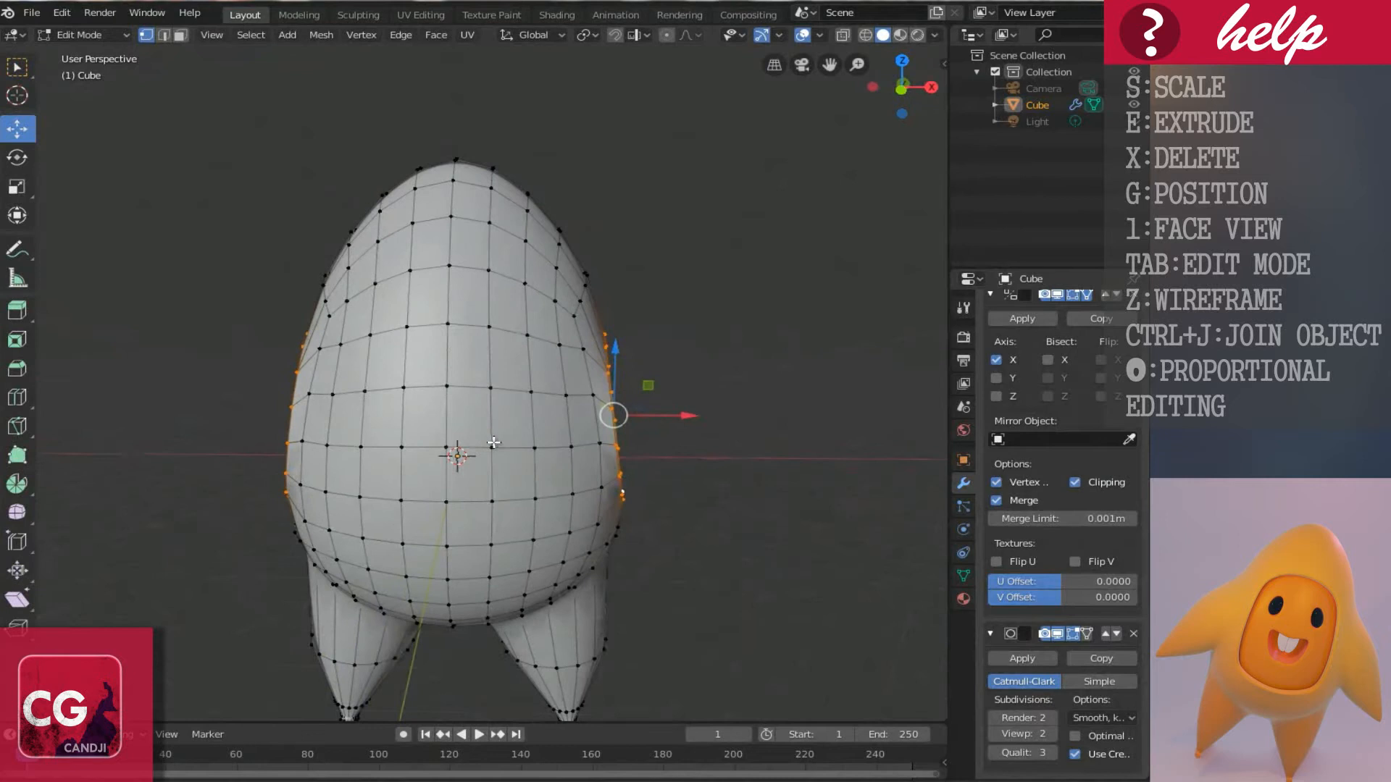
# In the front view, extrude the arm opening outward, then tilt the new loop and move it about 0.57 m back toward the body.
pyautogui.press('KP_1')
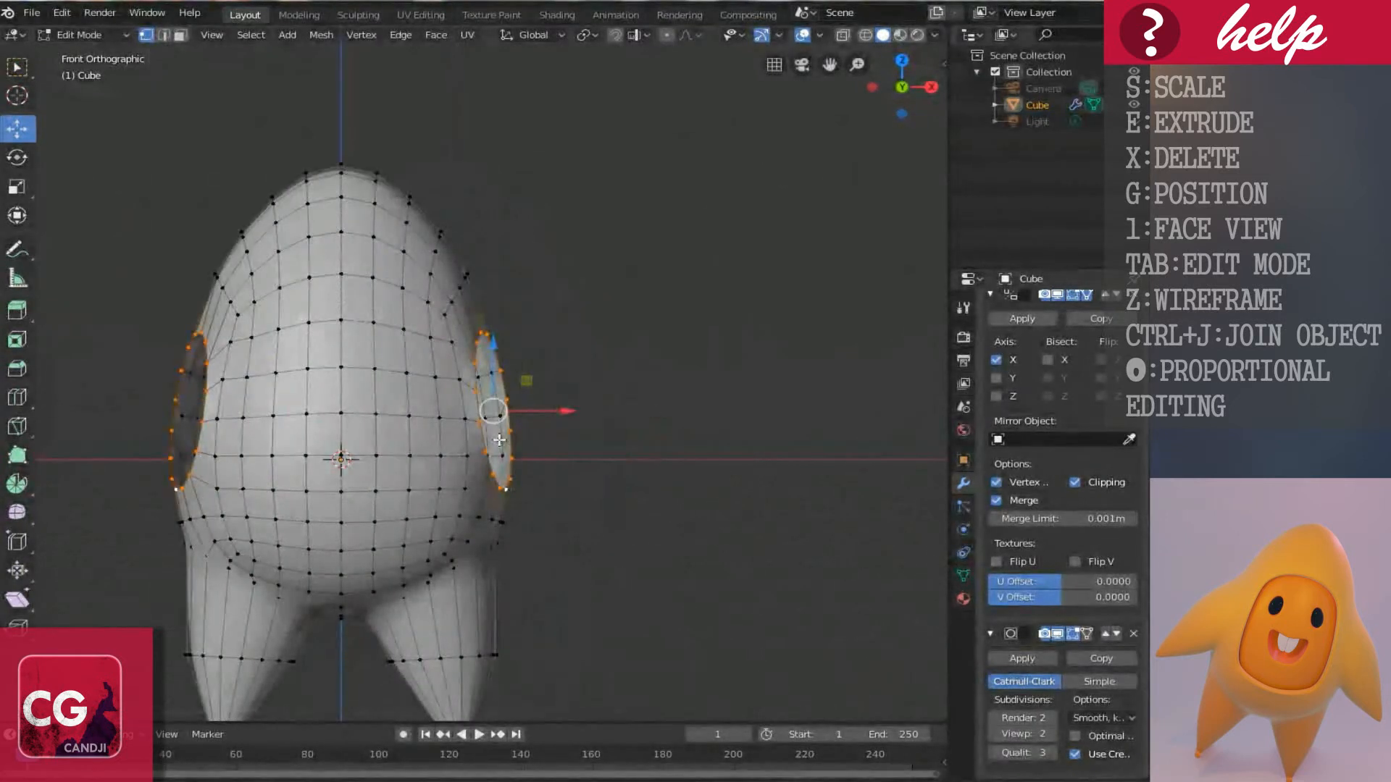
pyautogui.keyDown('shift'); pyautogui.scroll(-3, 516, 352); pyautogui.keyUp('shift')
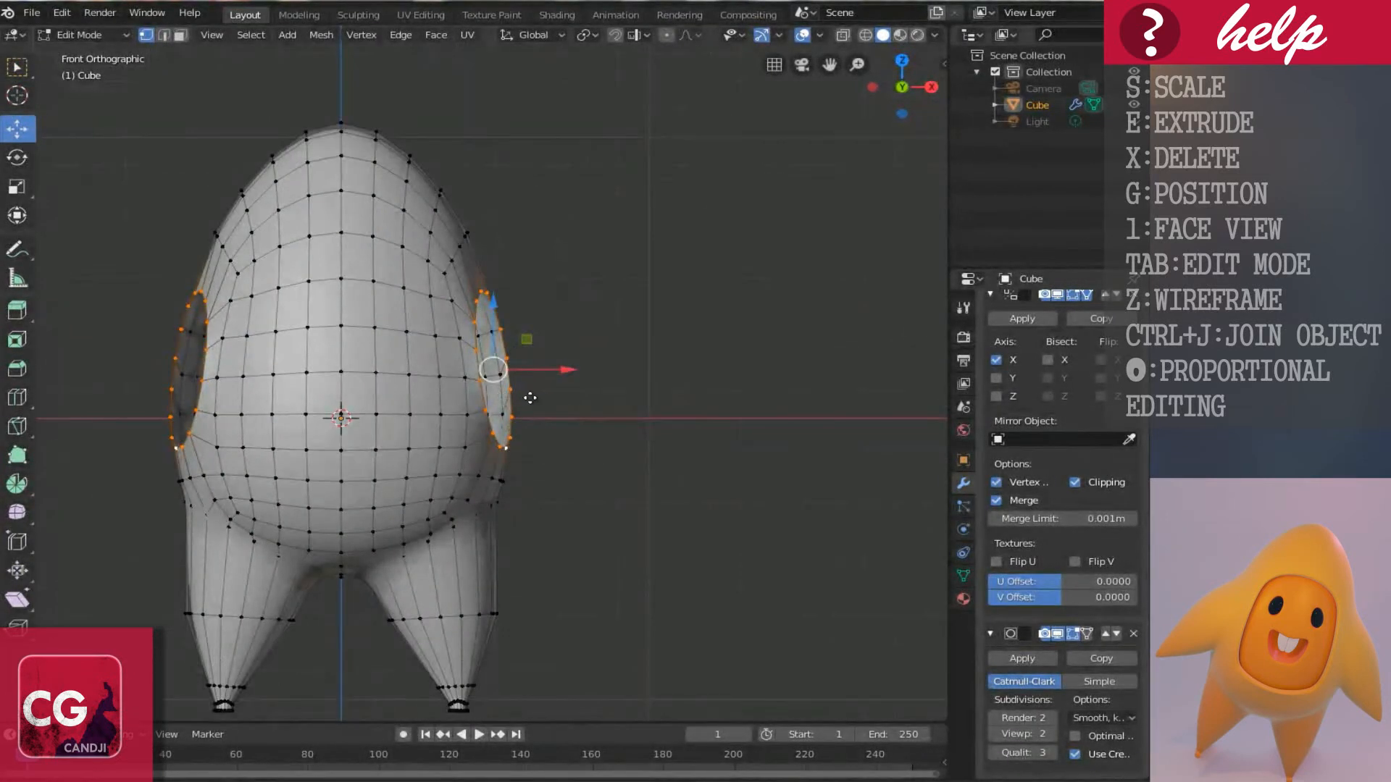
pyautogui.press('e')
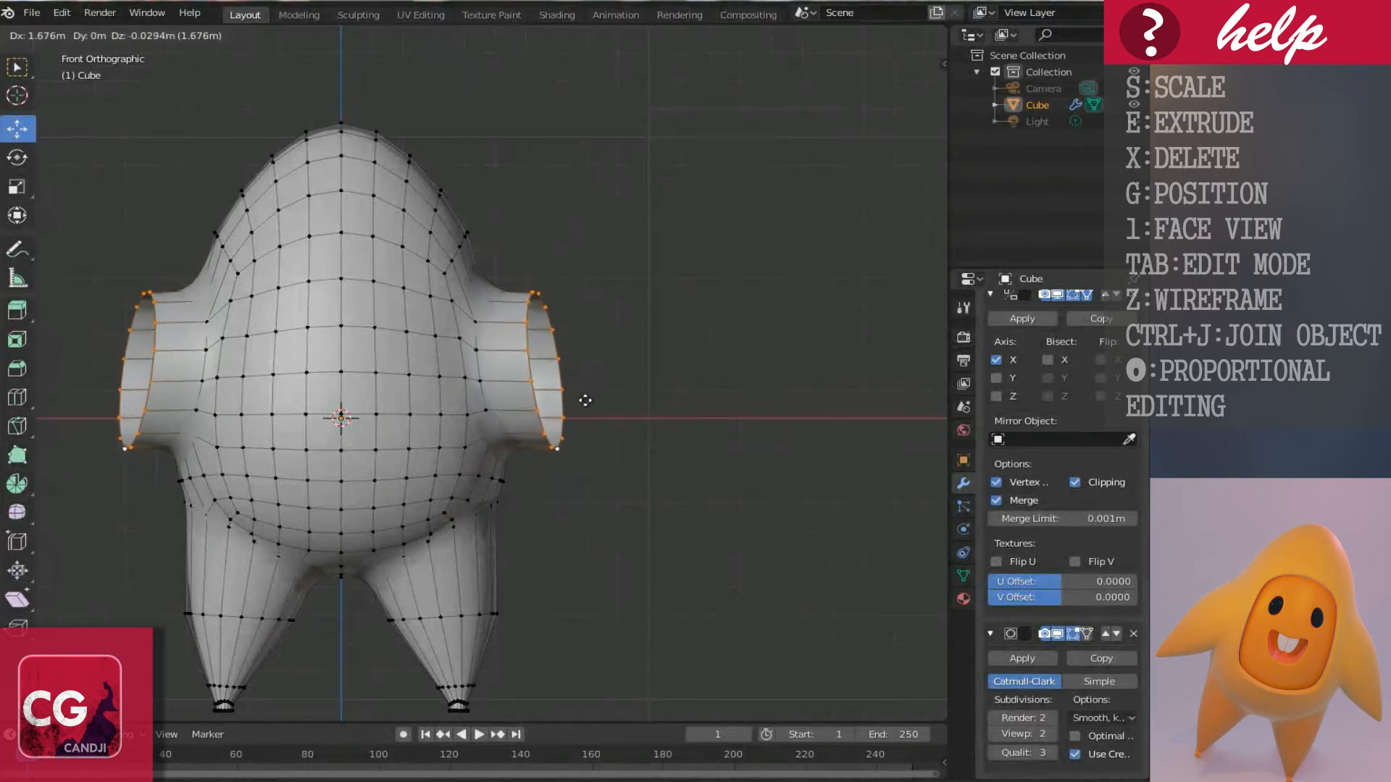
pyautogui.click(628, 435)
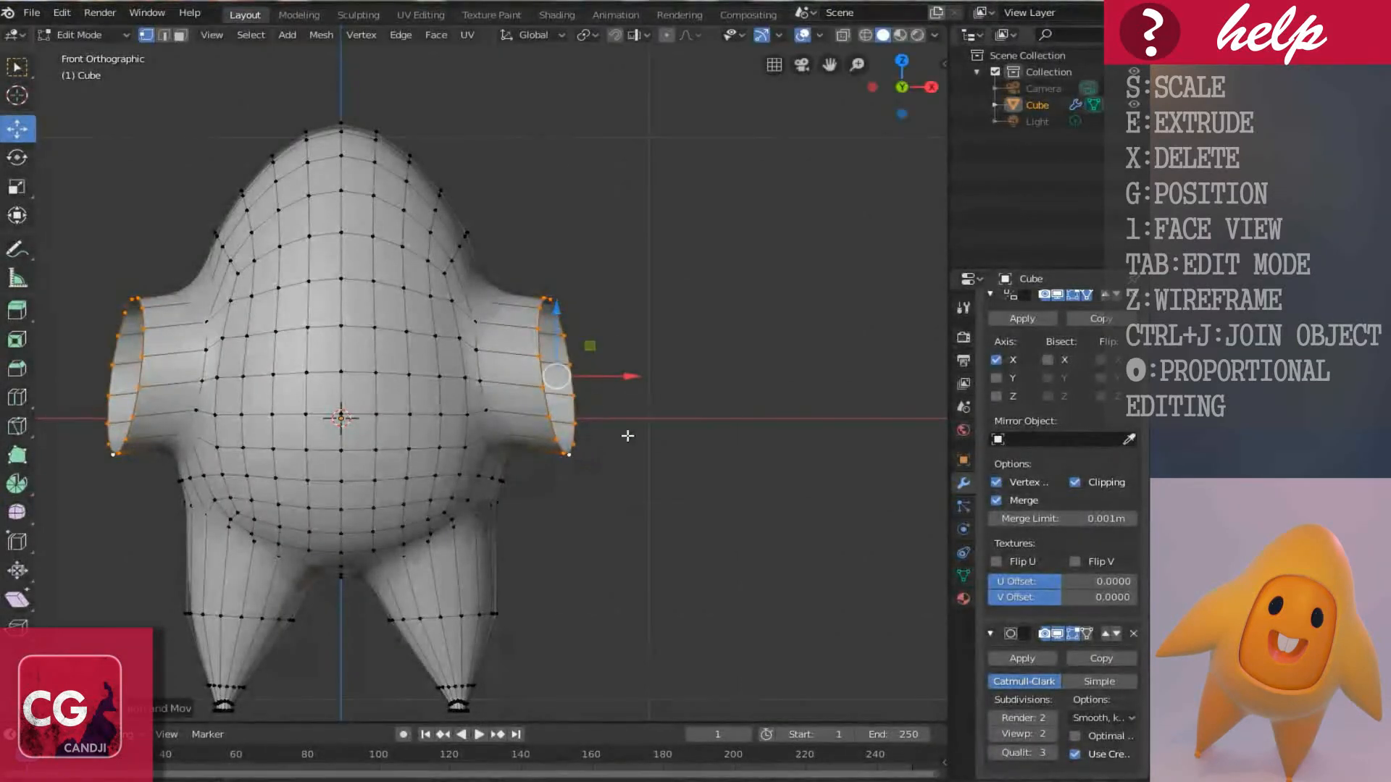
pyautogui.click(661, 497)
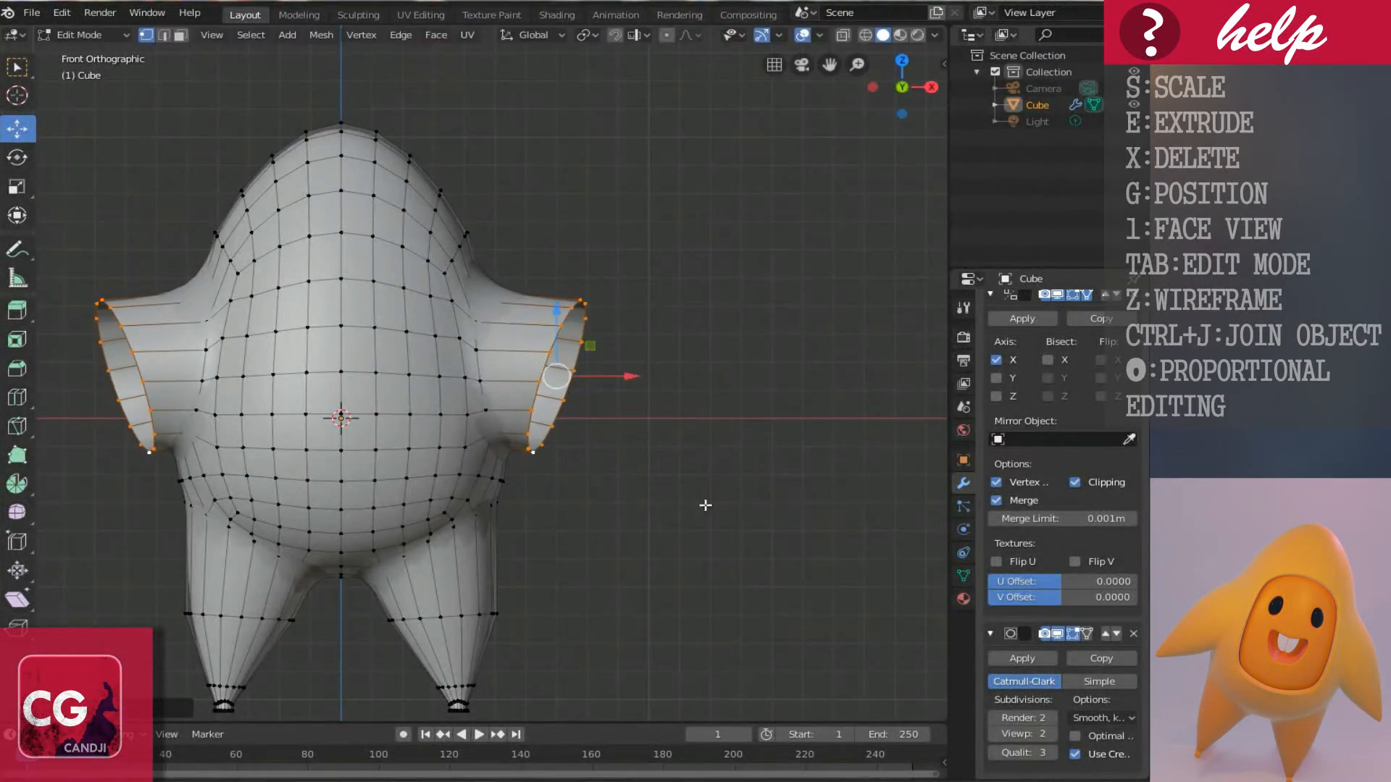
pyautogui.press('g')
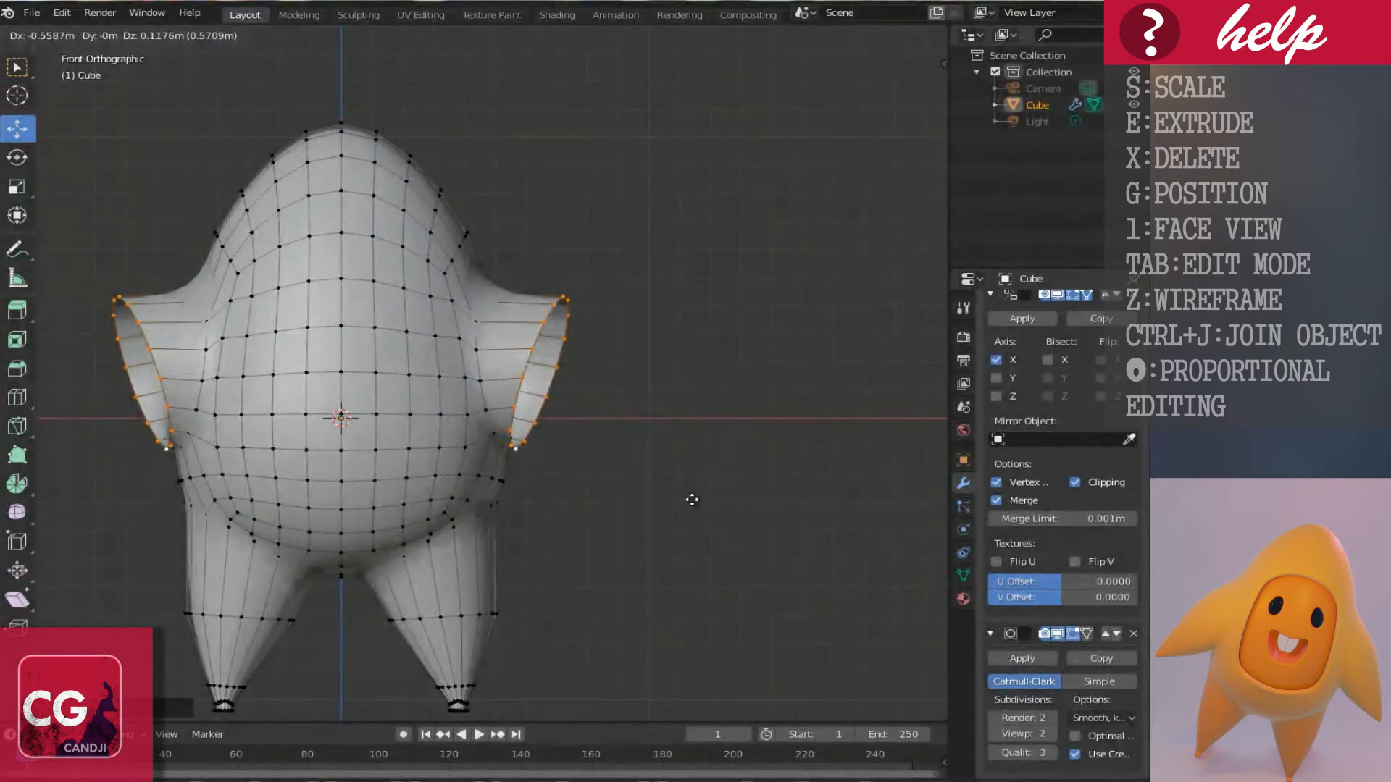
pyautogui.click(692, 500)
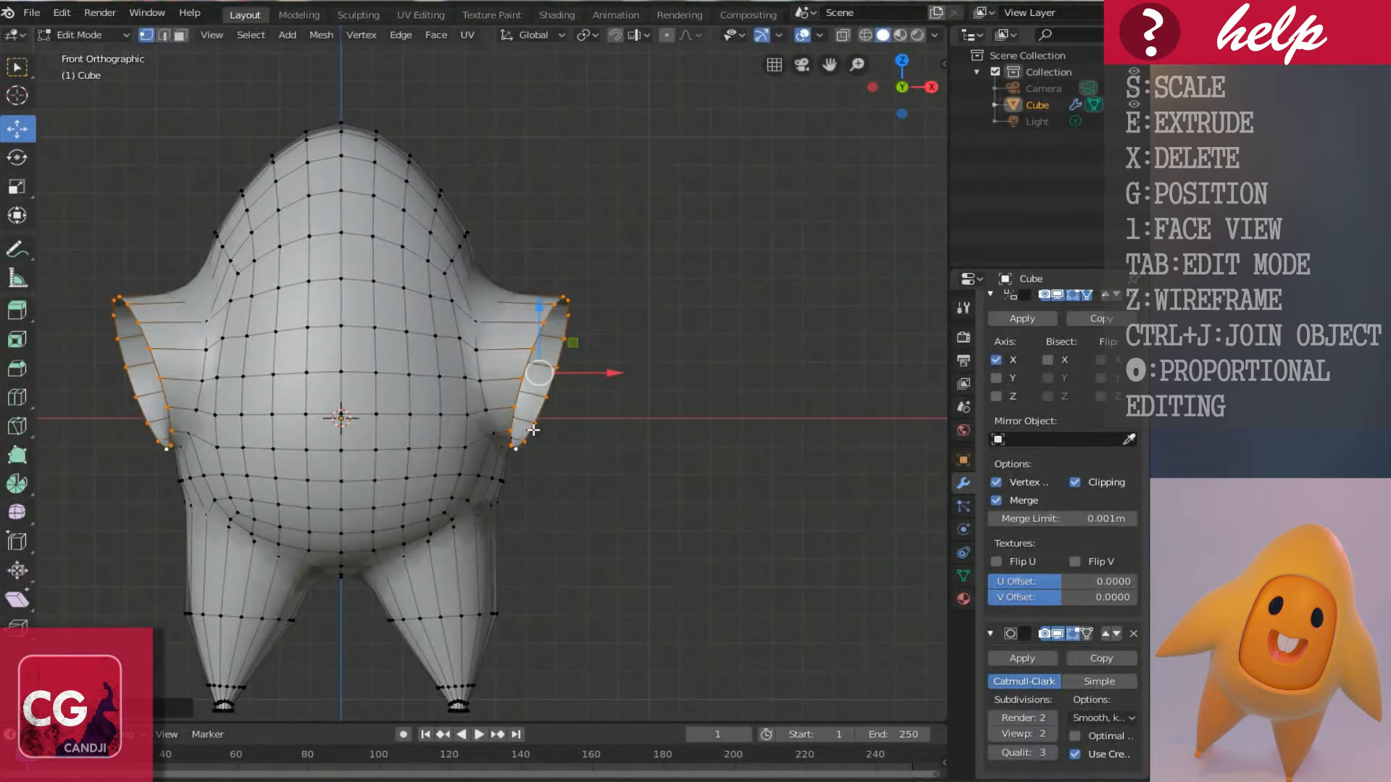
# Extrude the arm about 4.3 m outward and downward, and taper its end loop by scaling it down and rotating it about 26°.
pyautogui.press('e')
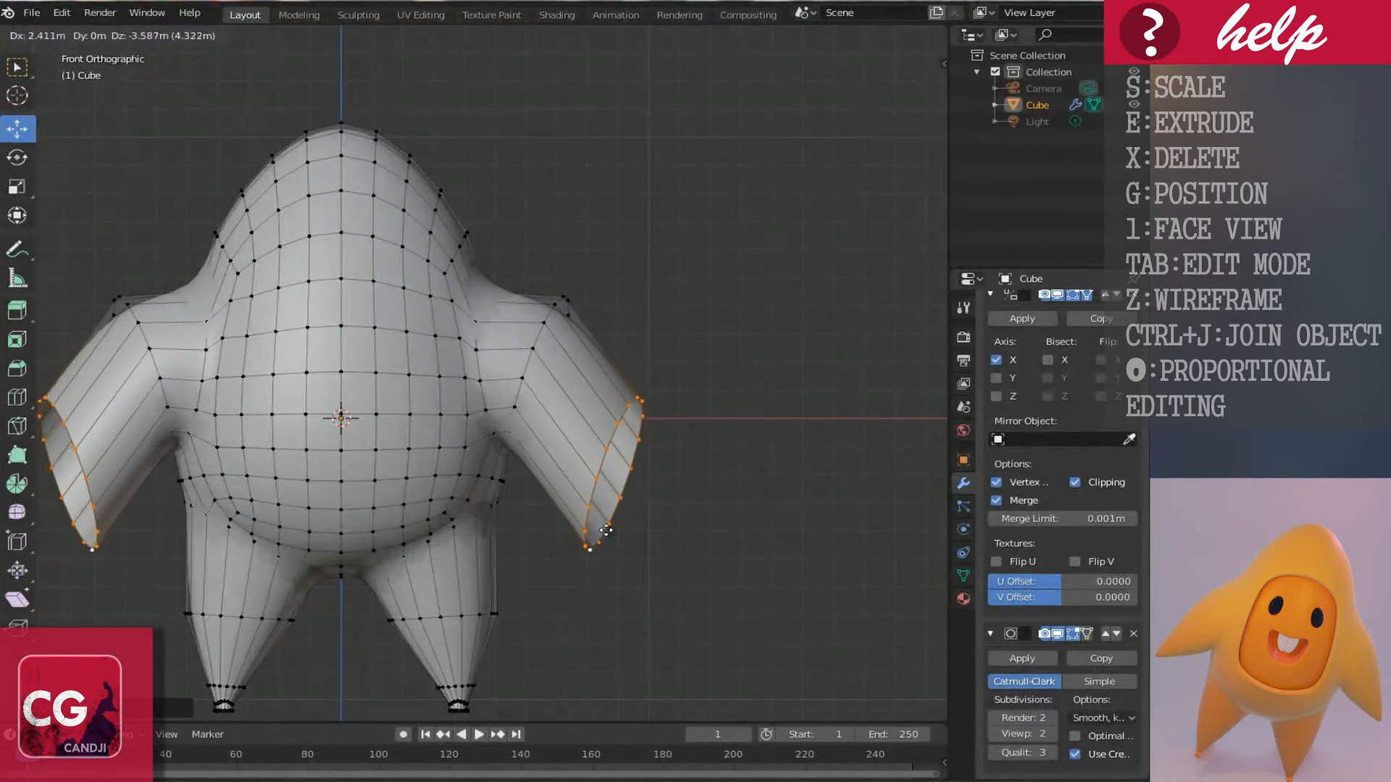
pyautogui.click(604, 536)
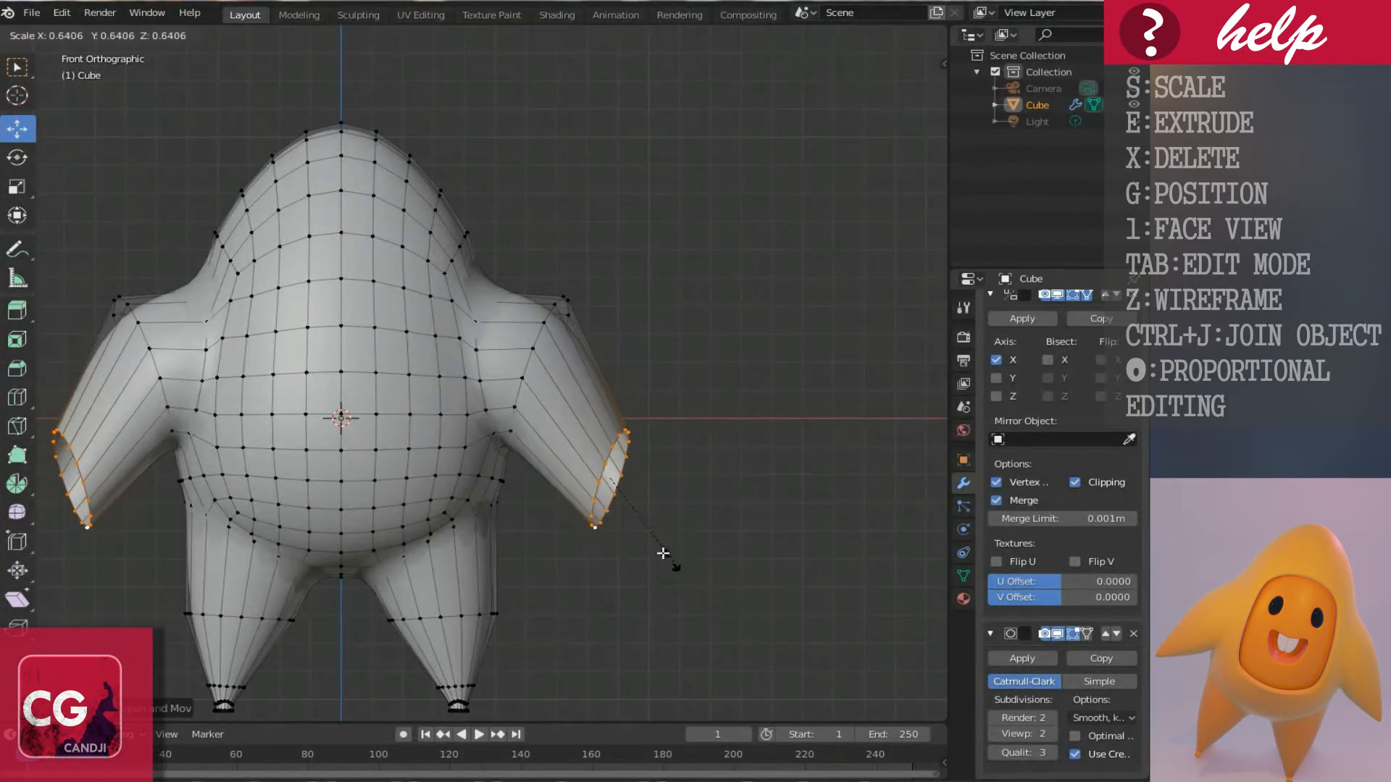
pyautogui.click(673, 525)
pyautogui.press('r')
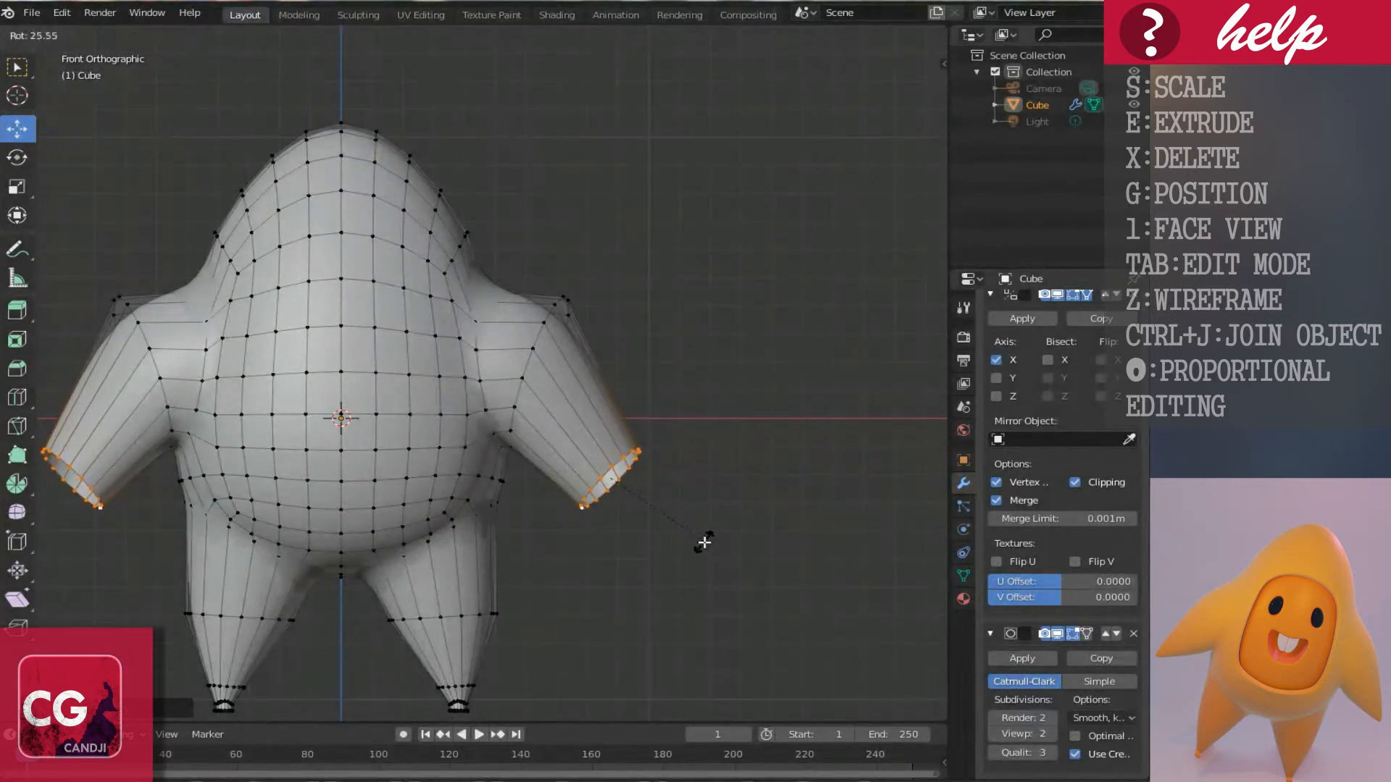
pyautogui.click(702, 543)
# Lower the arm's shoulder loop about 1.03 m, adjust its scale, and check the smoothed arm in Object Mode.
pyautogui.keyDown('alt'); pyautogui.click(559, 304); pyautogui.keyUp('alt')
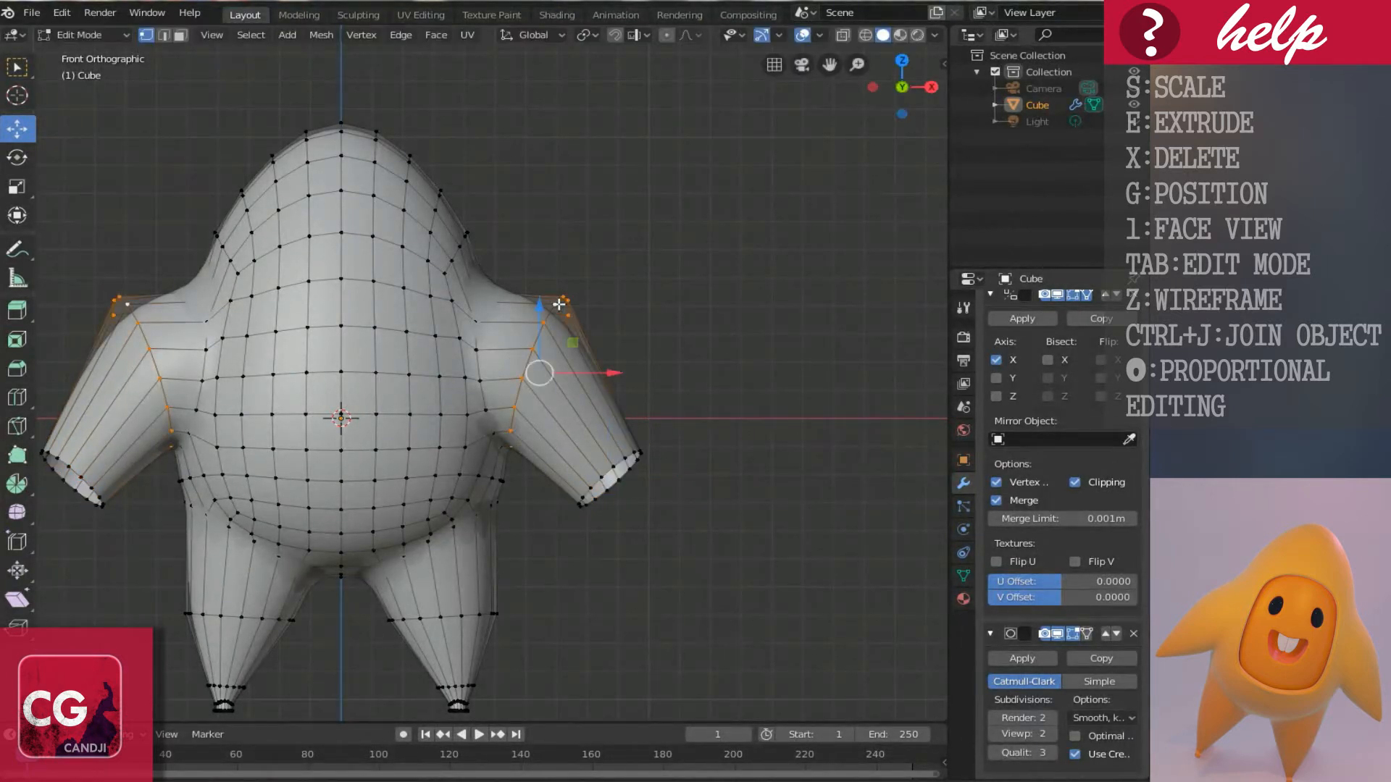
pyautogui.press('g')
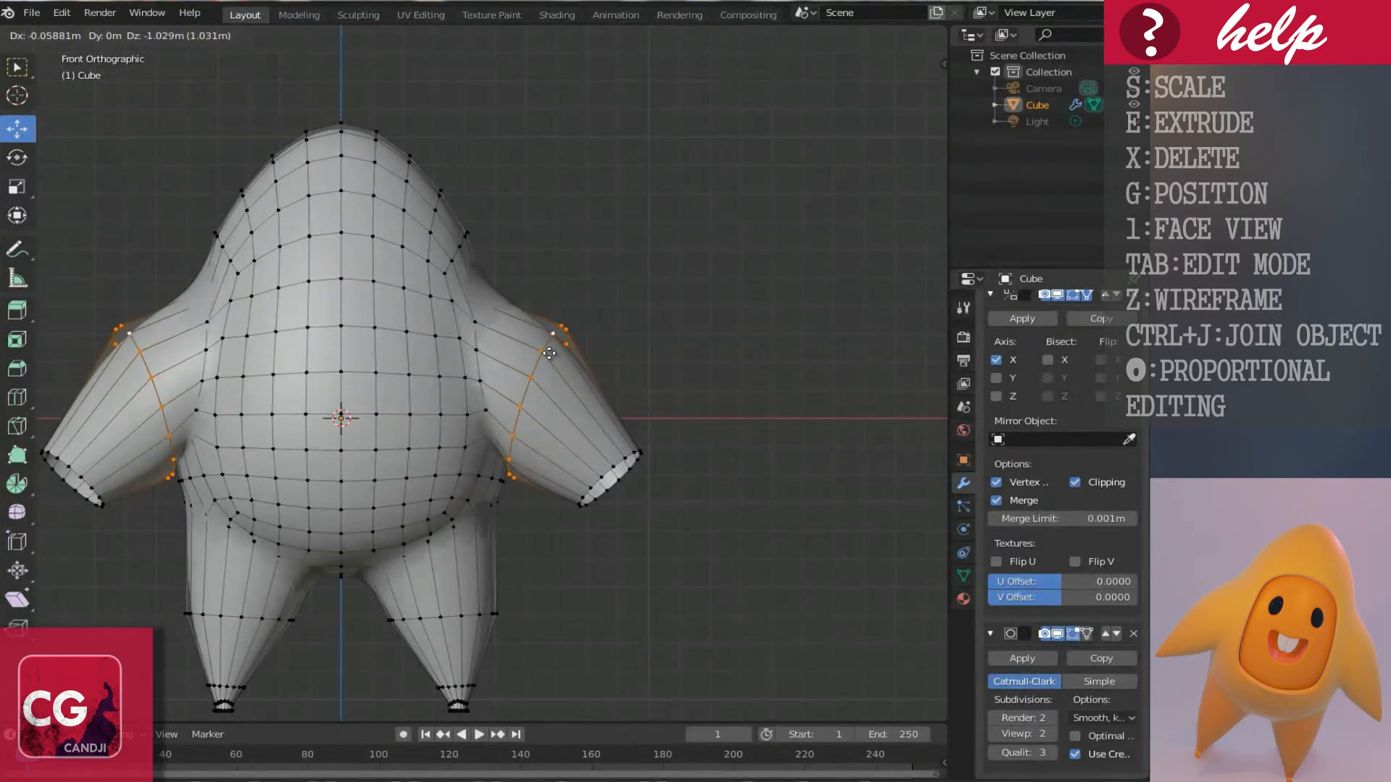
pyautogui.click(549, 354)
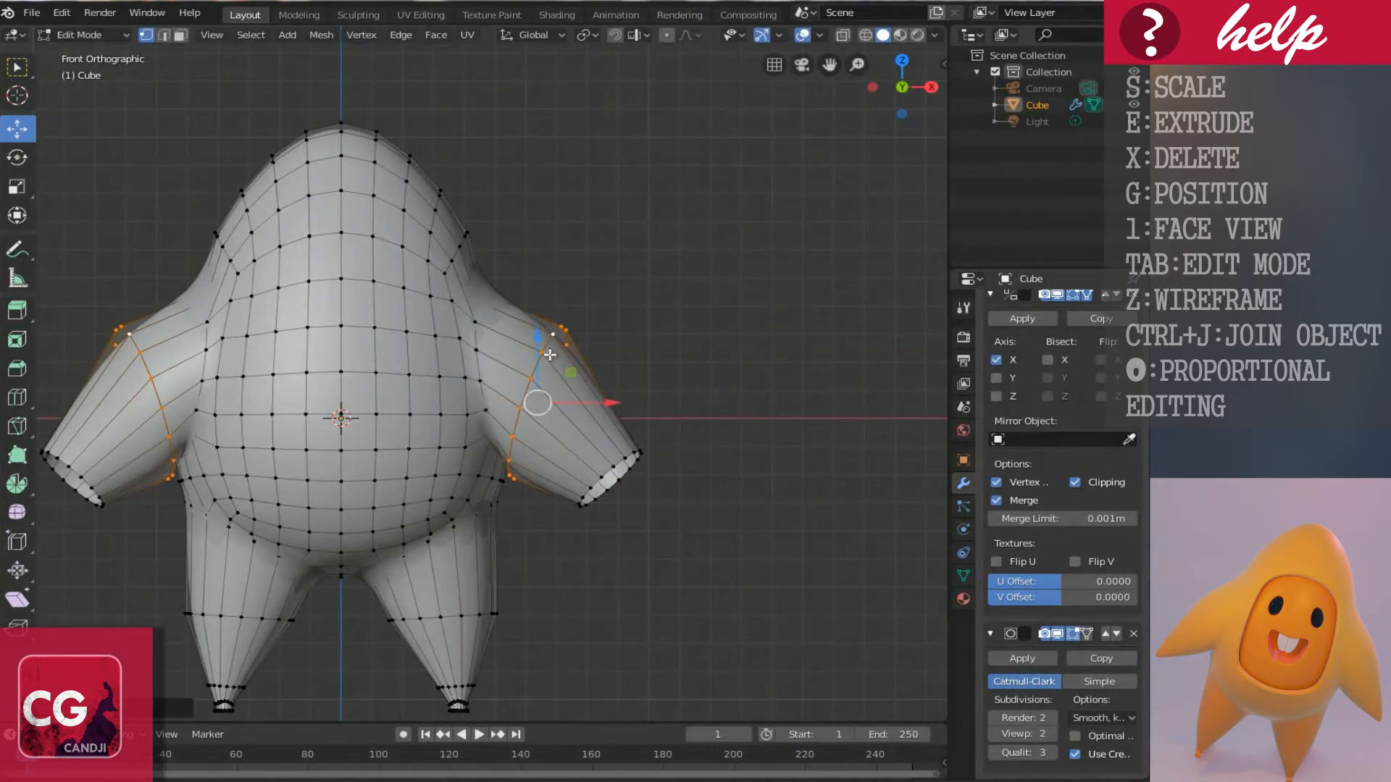
pyautogui.press('s')
pyautogui.click(698, 497)
pyautogui.moveTo(699, 497); pyautogui.dragTo(631, 501, button='middle')
pyautogui.press('Tab')
pyautogui.moveTo(544, 434); pyautogui.dragTo(540, 336, button='middle')
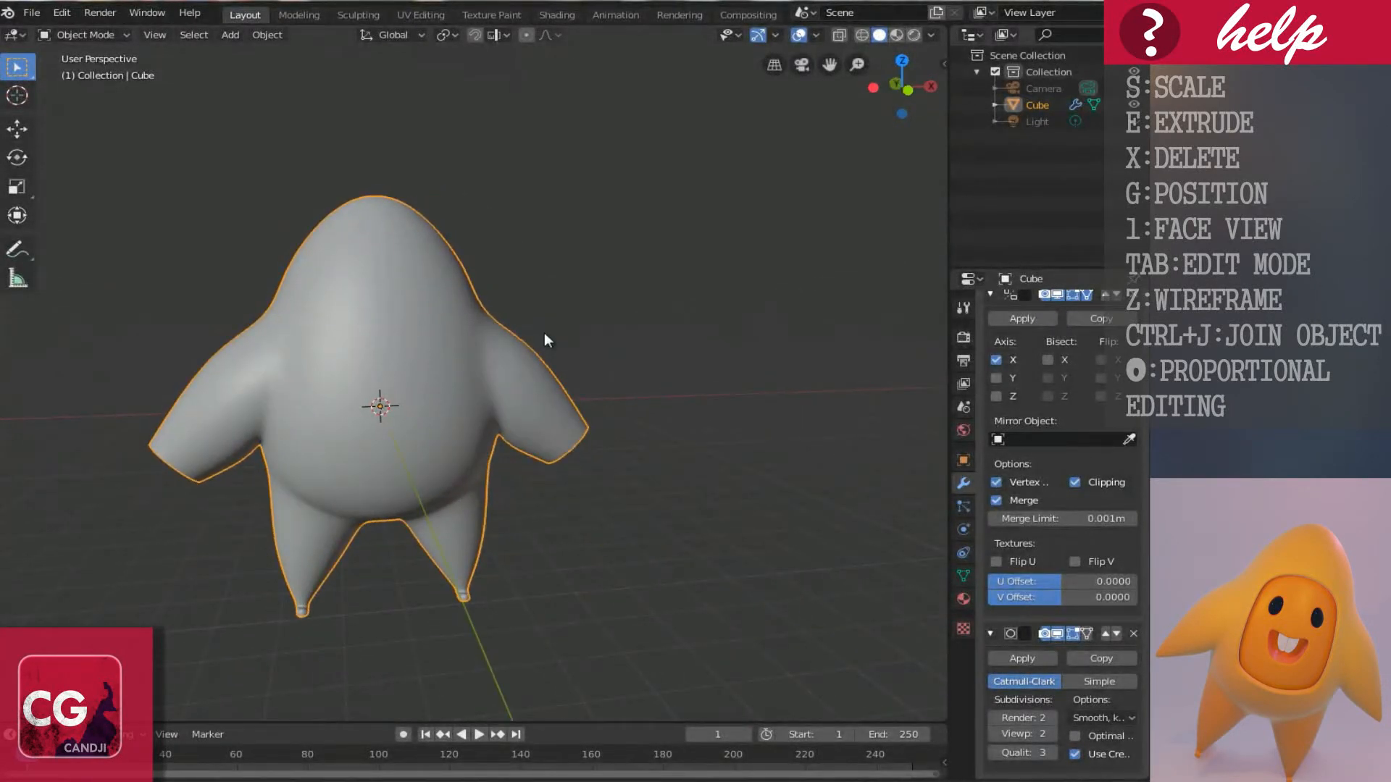
# In the front view, scale the arm's shoulder loop down to about 0.93 of its size.
pyautogui.press('KP_1')
pyautogui.scroll(4, 545, 333)
pyautogui.press('Tab')
pyautogui.keyDown('ctrl'); pyautogui.scroll(2, 544, 333); pyautogui.keyUp('ctrl')
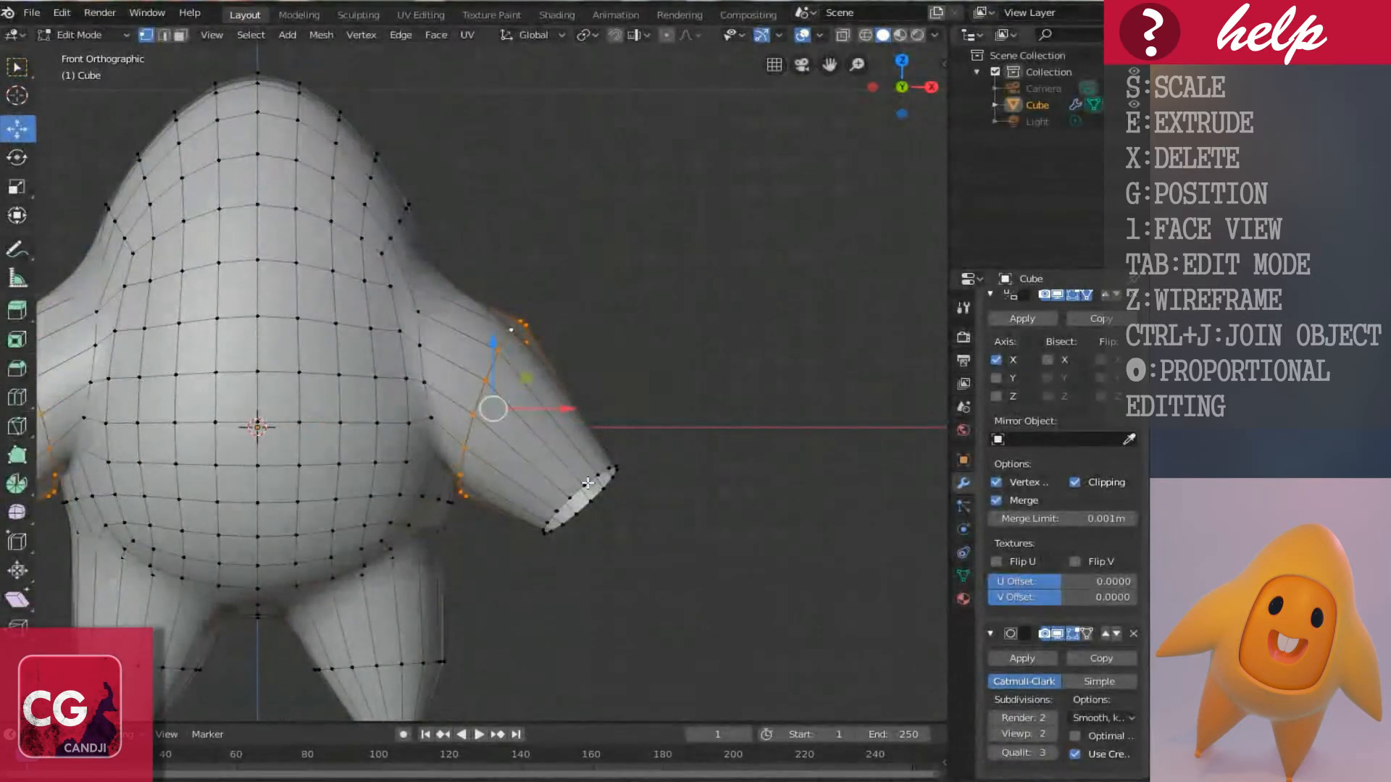
pyautogui.press('s')
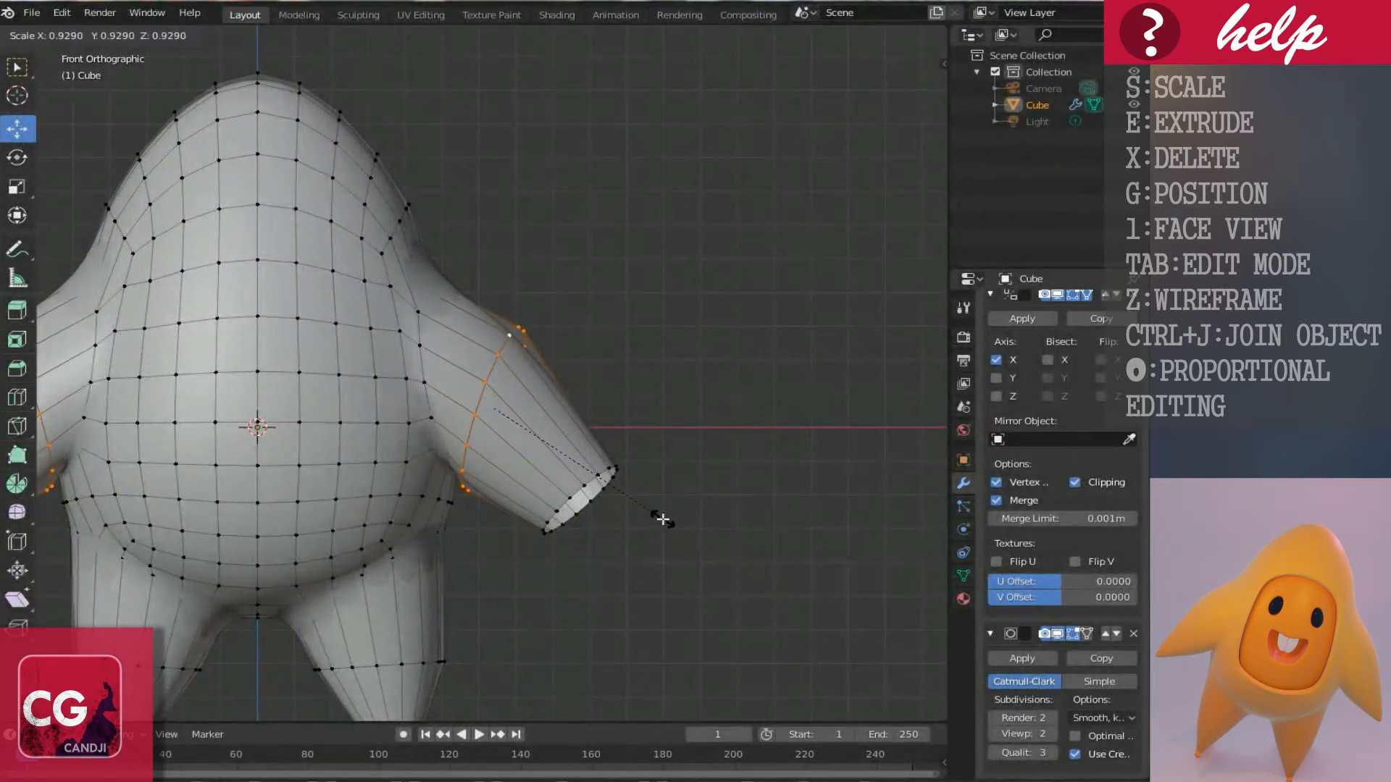
pyautogui.click(665, 522)
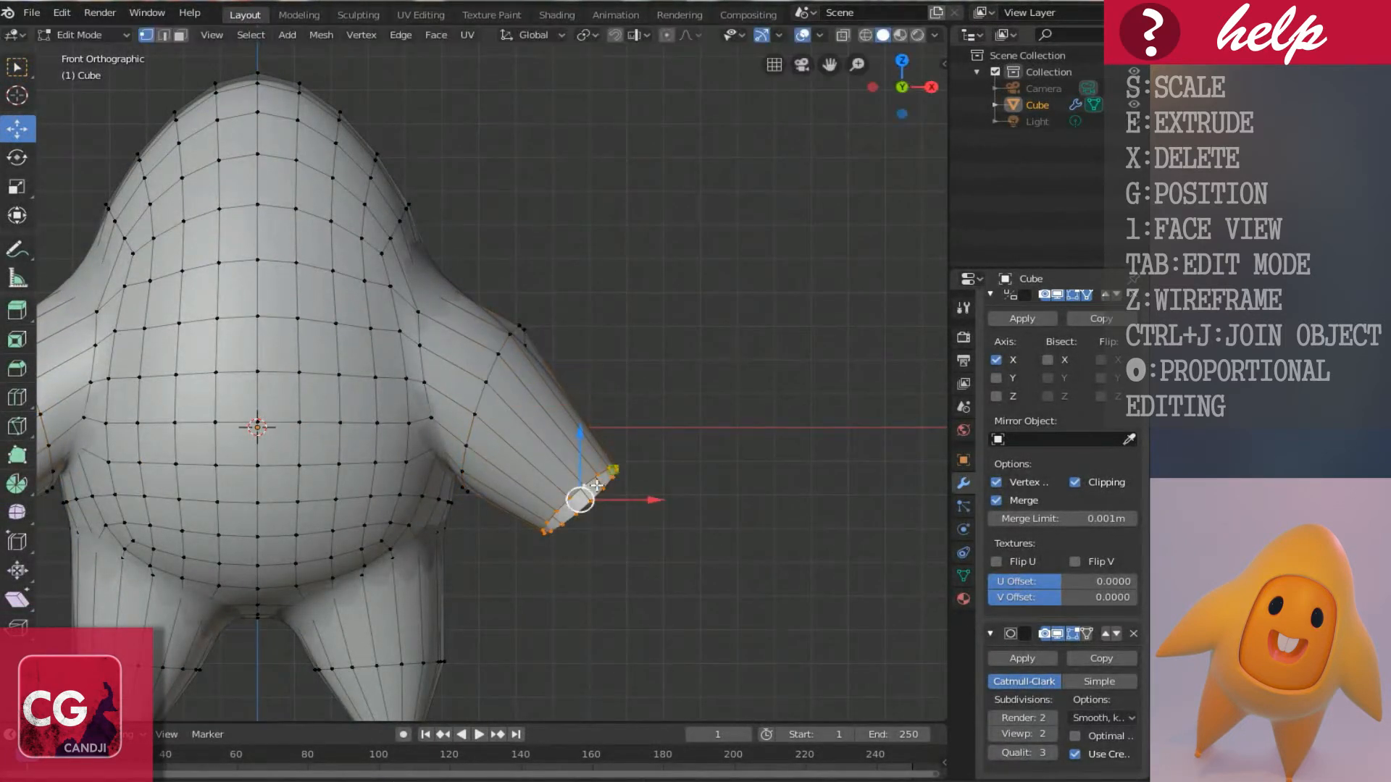
# Move the arm's end loop slightly downward, rotate it a little, and scale it down to about 0.4.
pyautogui.press('g')
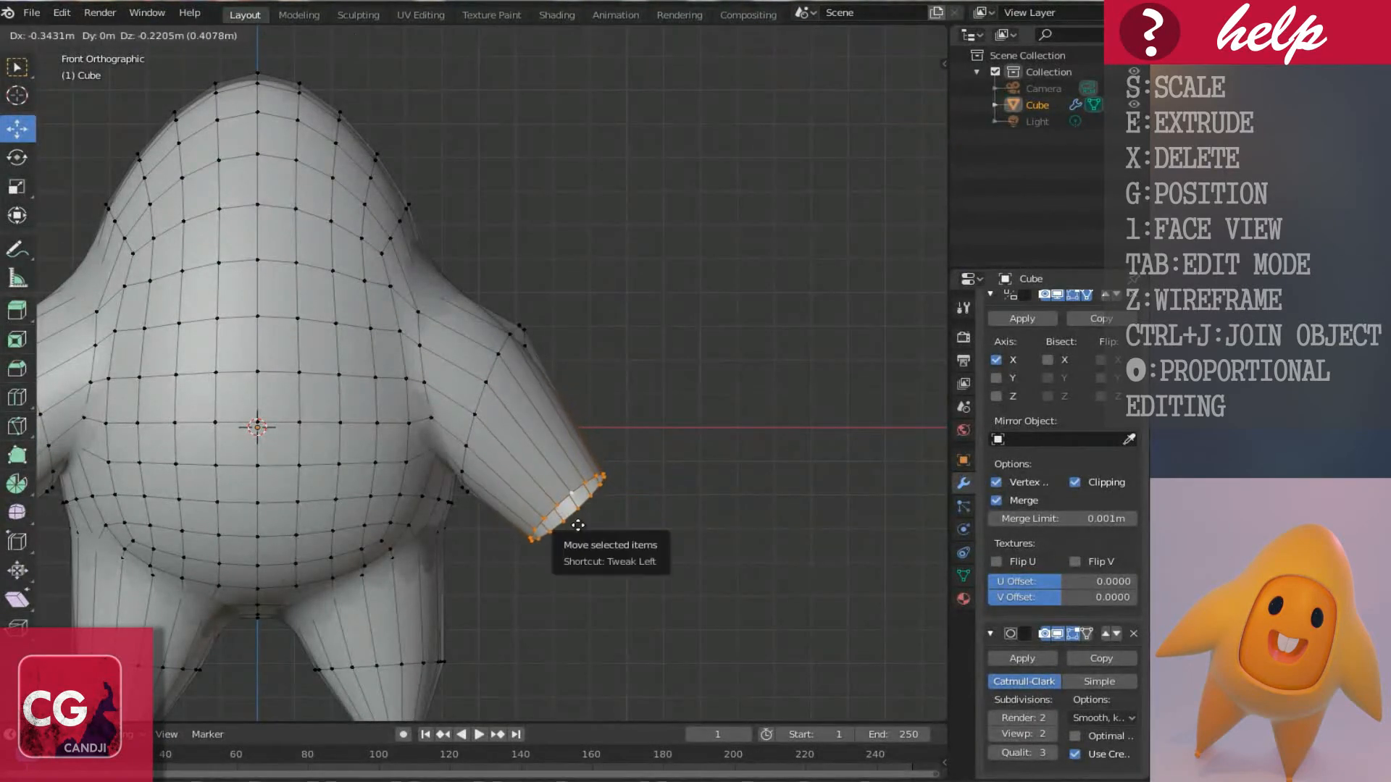
pyautogui.click(590, 529)
pyautogui.press('r')
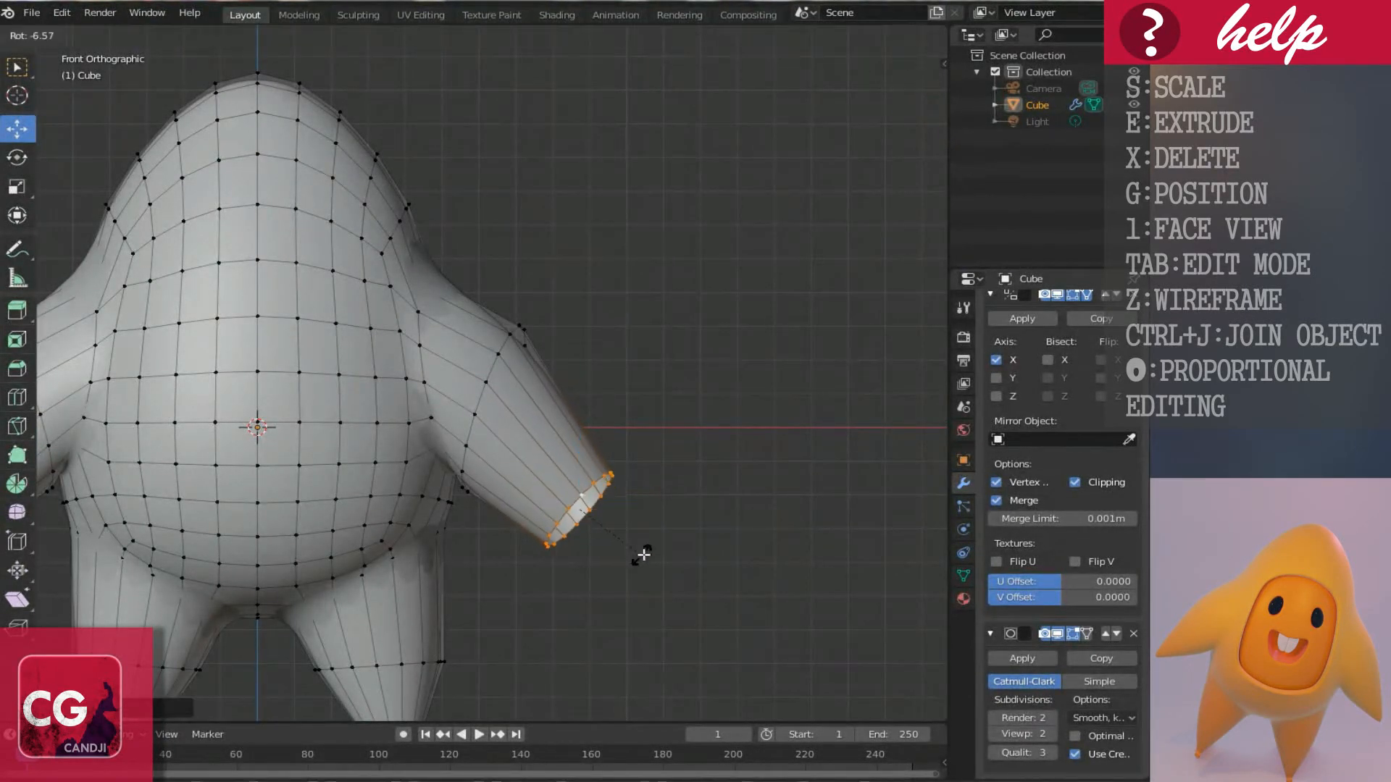
pyautogui.click(646, 552)
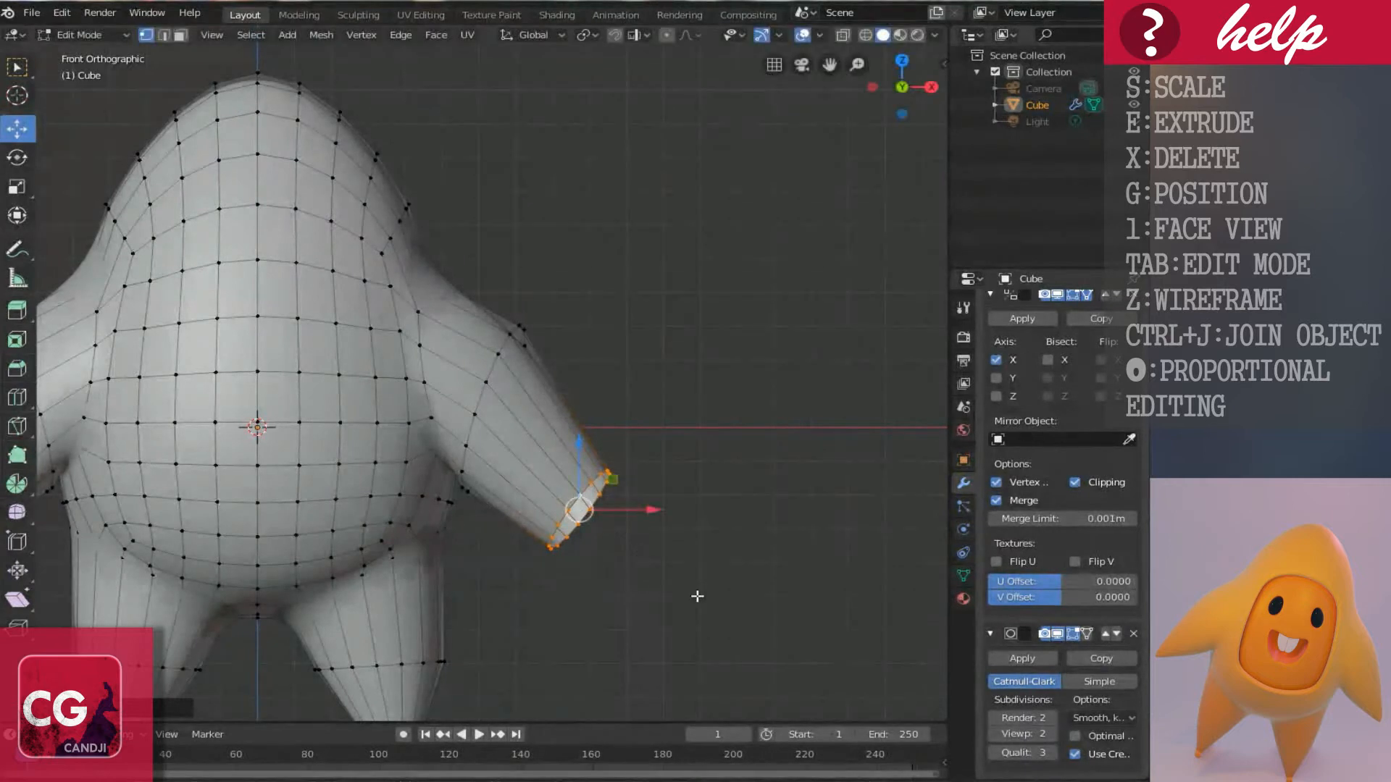
pyautogui.press('s')
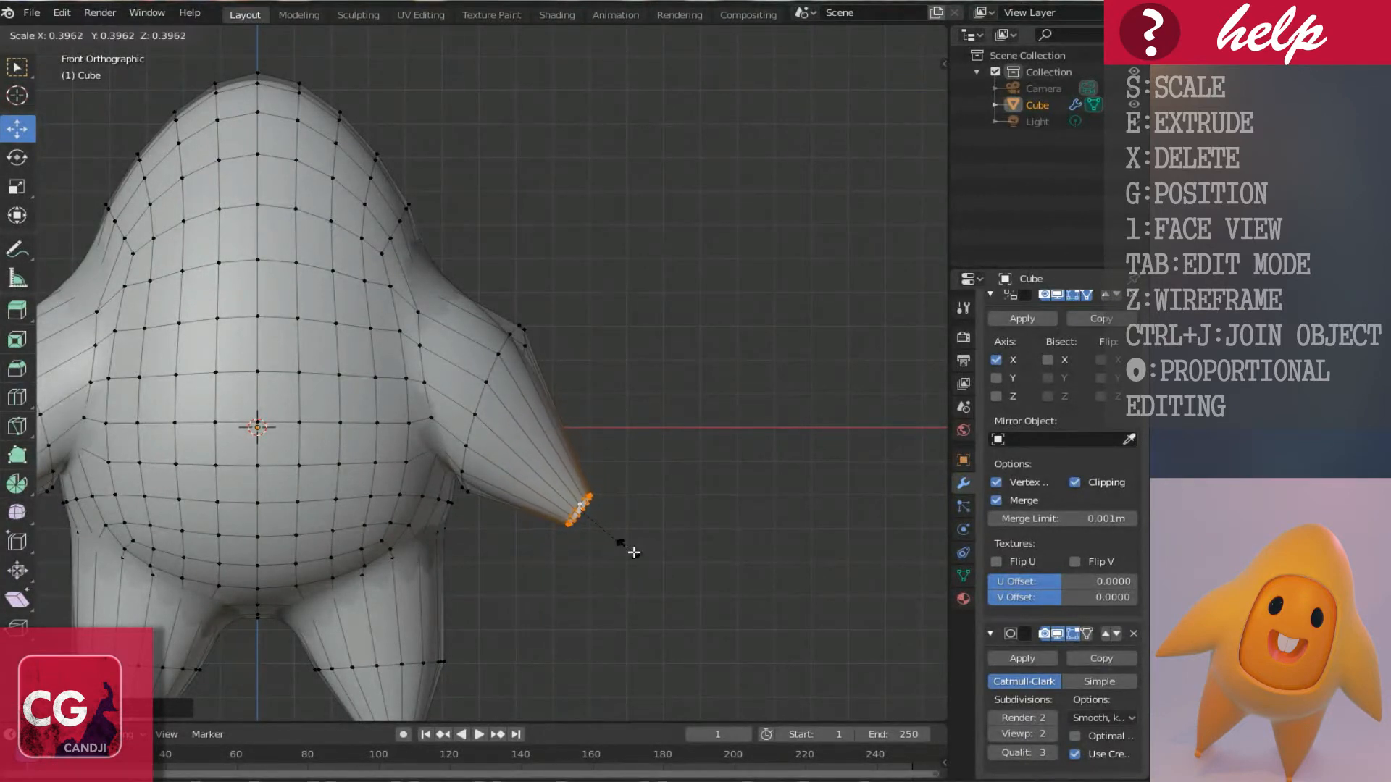
pyautogui.click(634, 553)
# Extrude the arm's end loop outward, shrink it to a small tip, and move the tip slightly back toward the arm.
pyautogui.press('g')
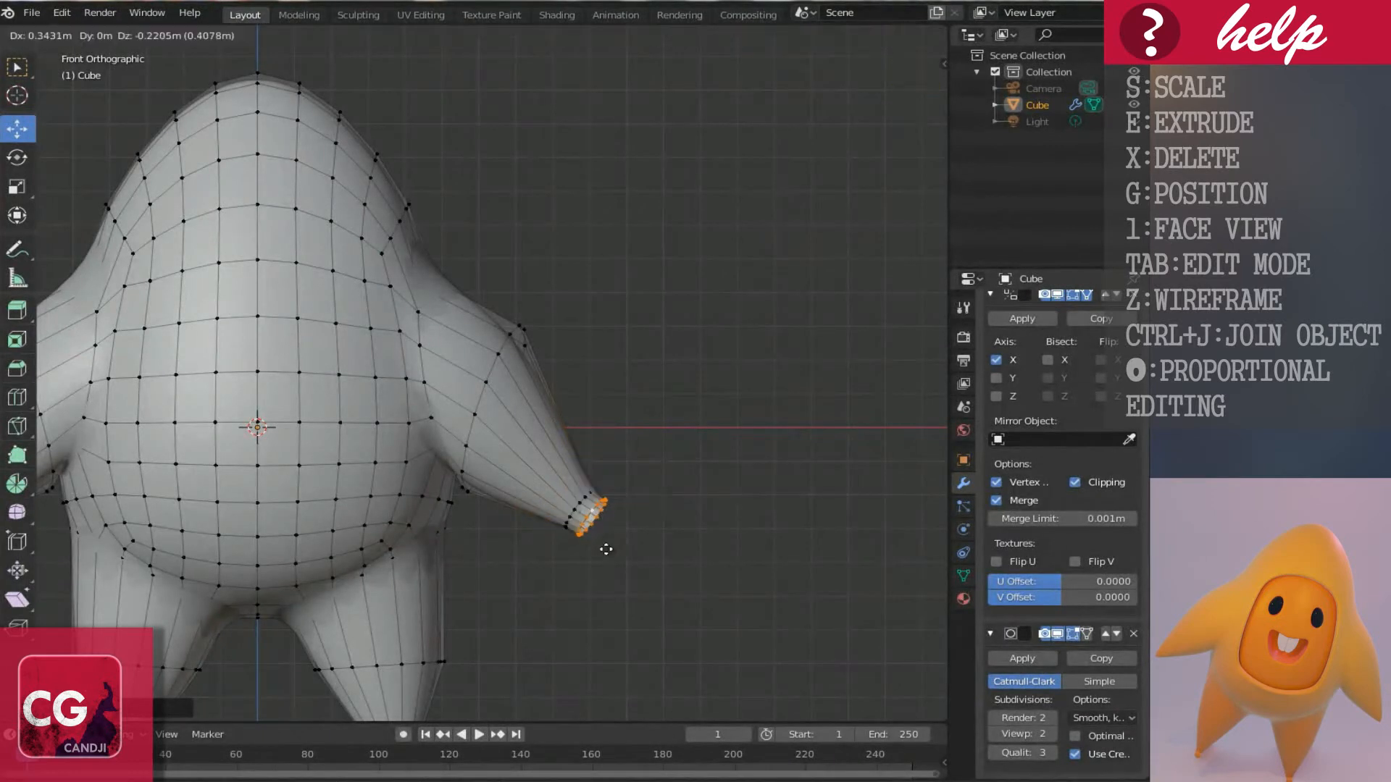
pyautogui.click(615, 565)
pyautogui.press('s')
pyautogui.click(650, 577)
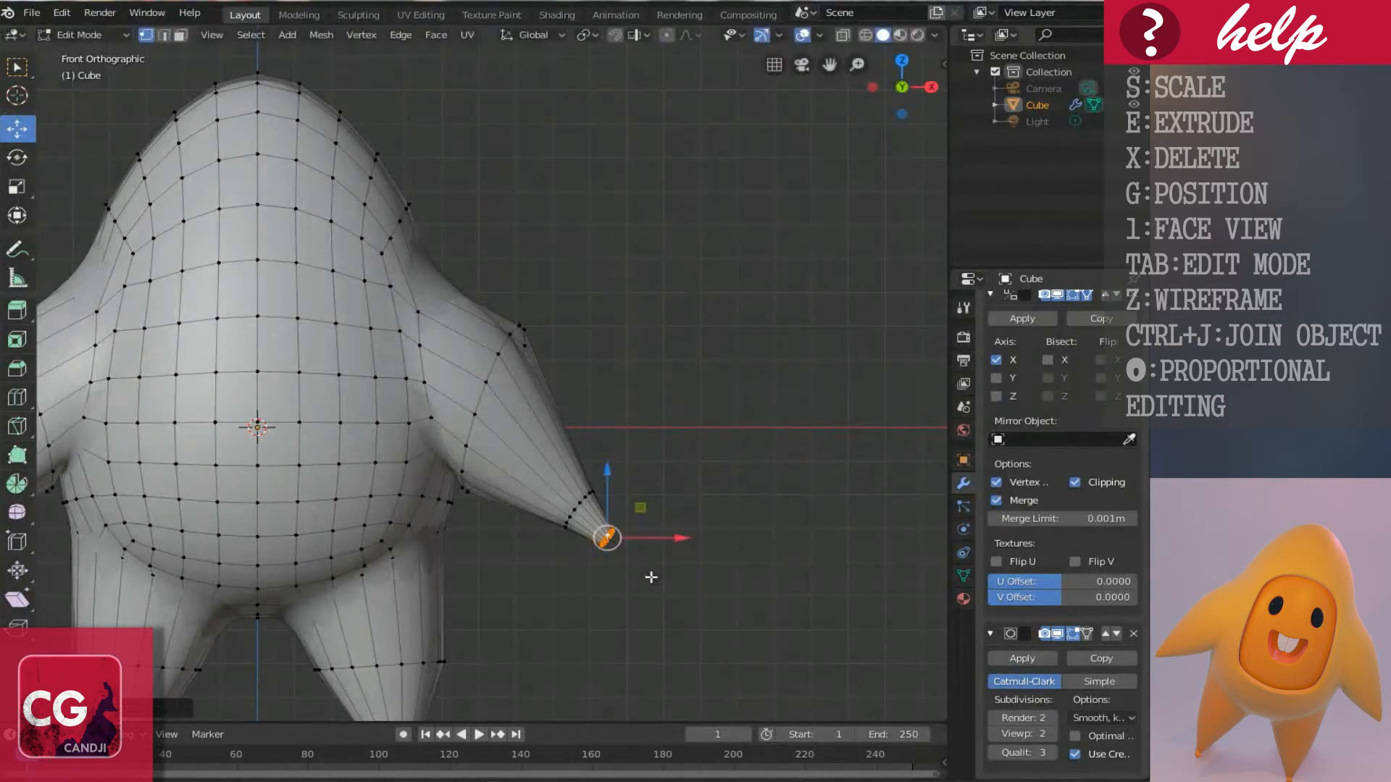
pyautogui.keyDown('ctrl'); pyautogui.scroll(2, 634, 559); pyautogui.keyUp('ctrl')
pyautogui.keyDown('shift'); pyautogui.scroll(-5, 616, 540); pyautogui.keyUp('shift')
pyautogui.scroll(4, 595, 518)
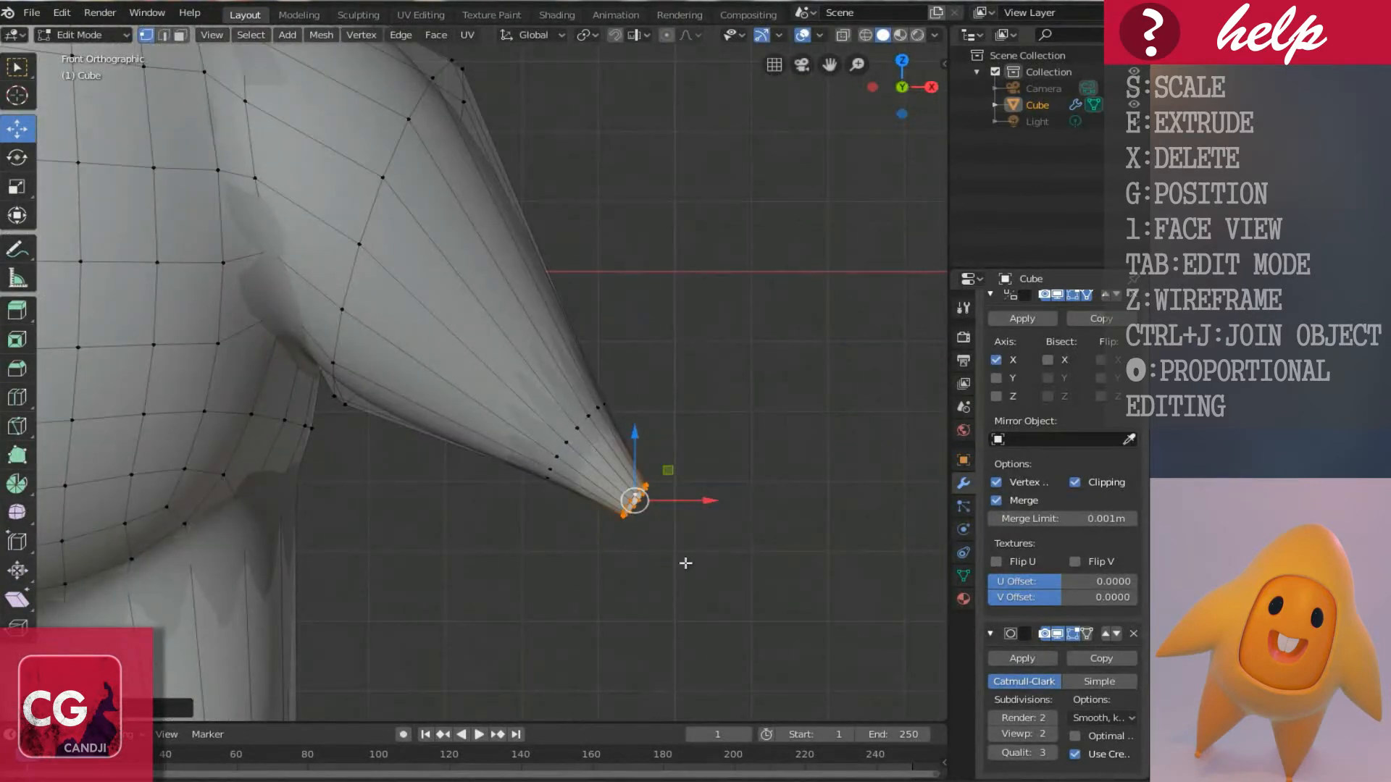
pyautogui.press('g')
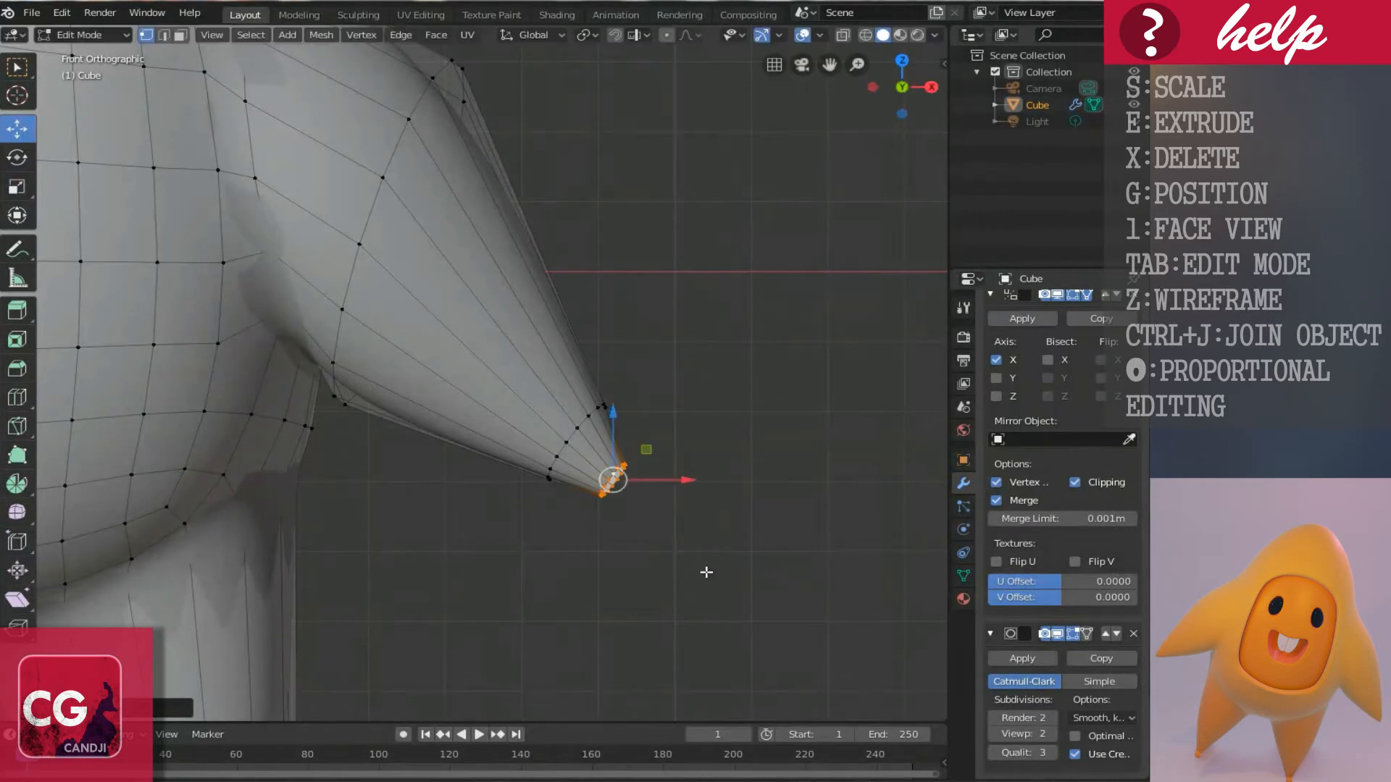
# Check the rounded arm tip in Object Mode and delete the faces capping its end.
pyautogui.moveTo(677, 546); pyautogui.dragTo(577, 465, button='middle')
pyautogui.press('Tab')
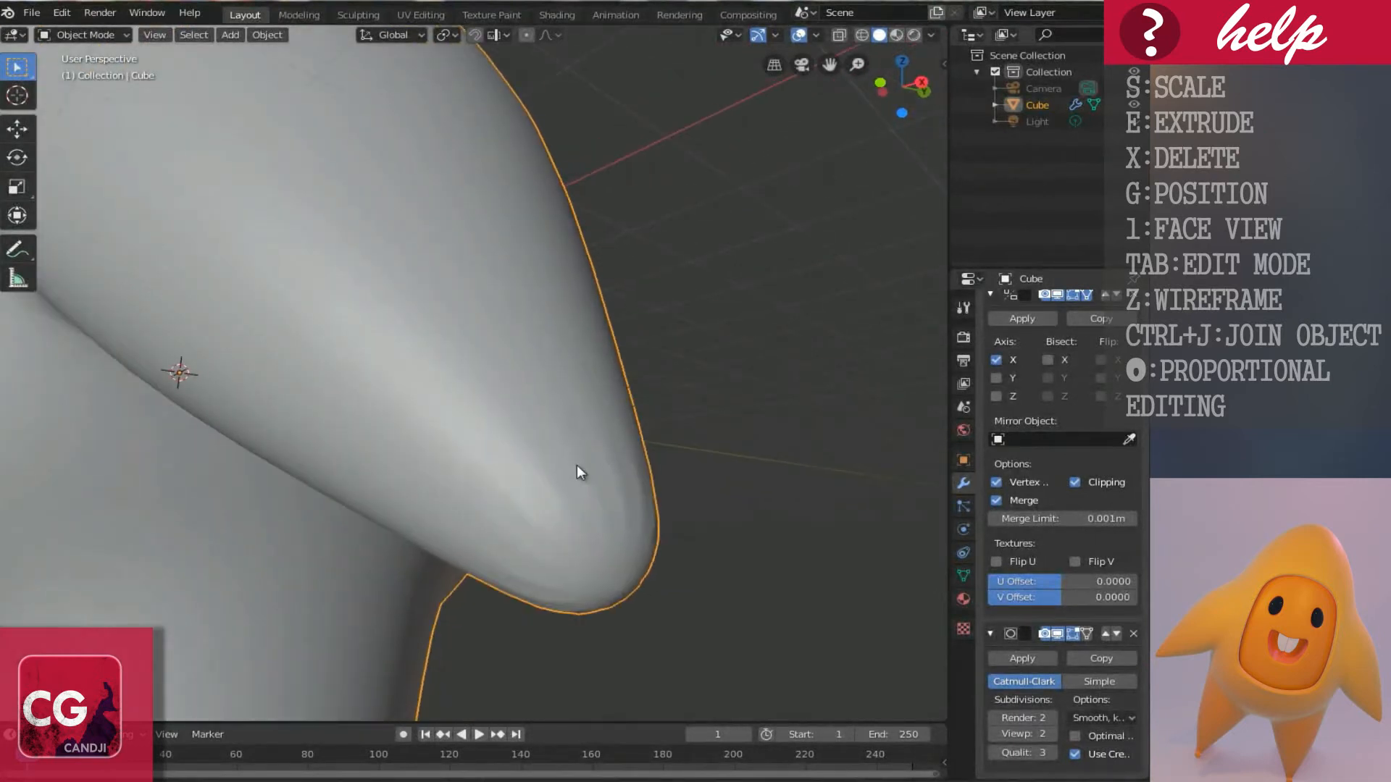
pyautogui.press('Tab')
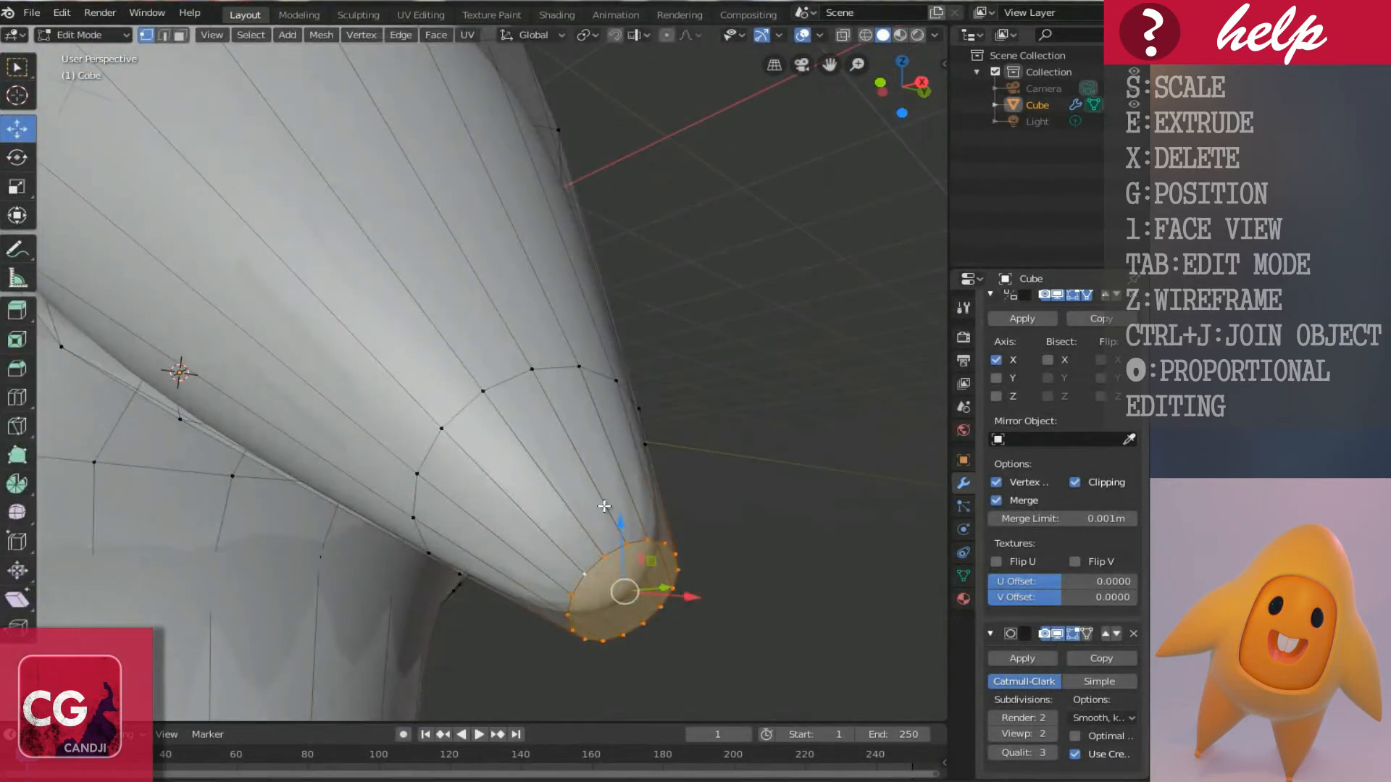
pyautogui.press('x')
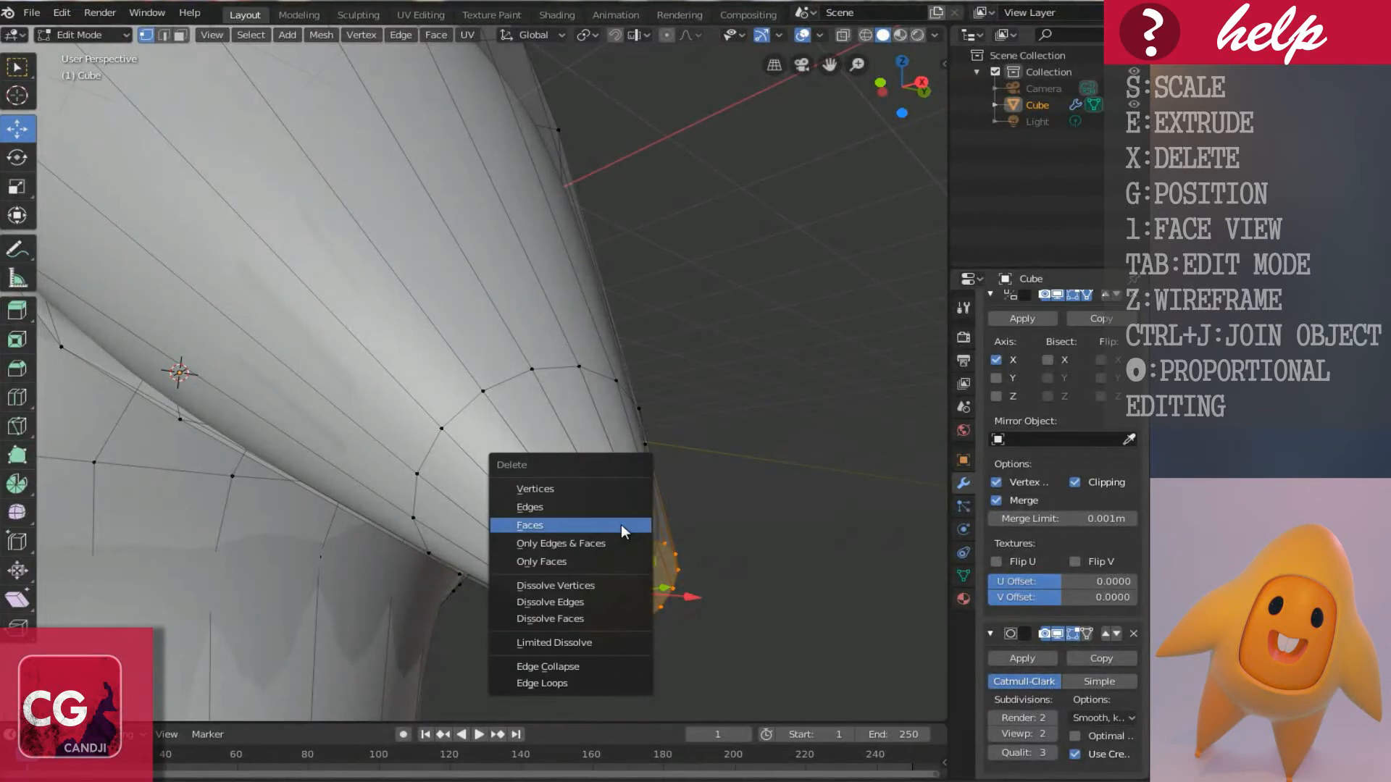
pyautogui.click(562, 524)
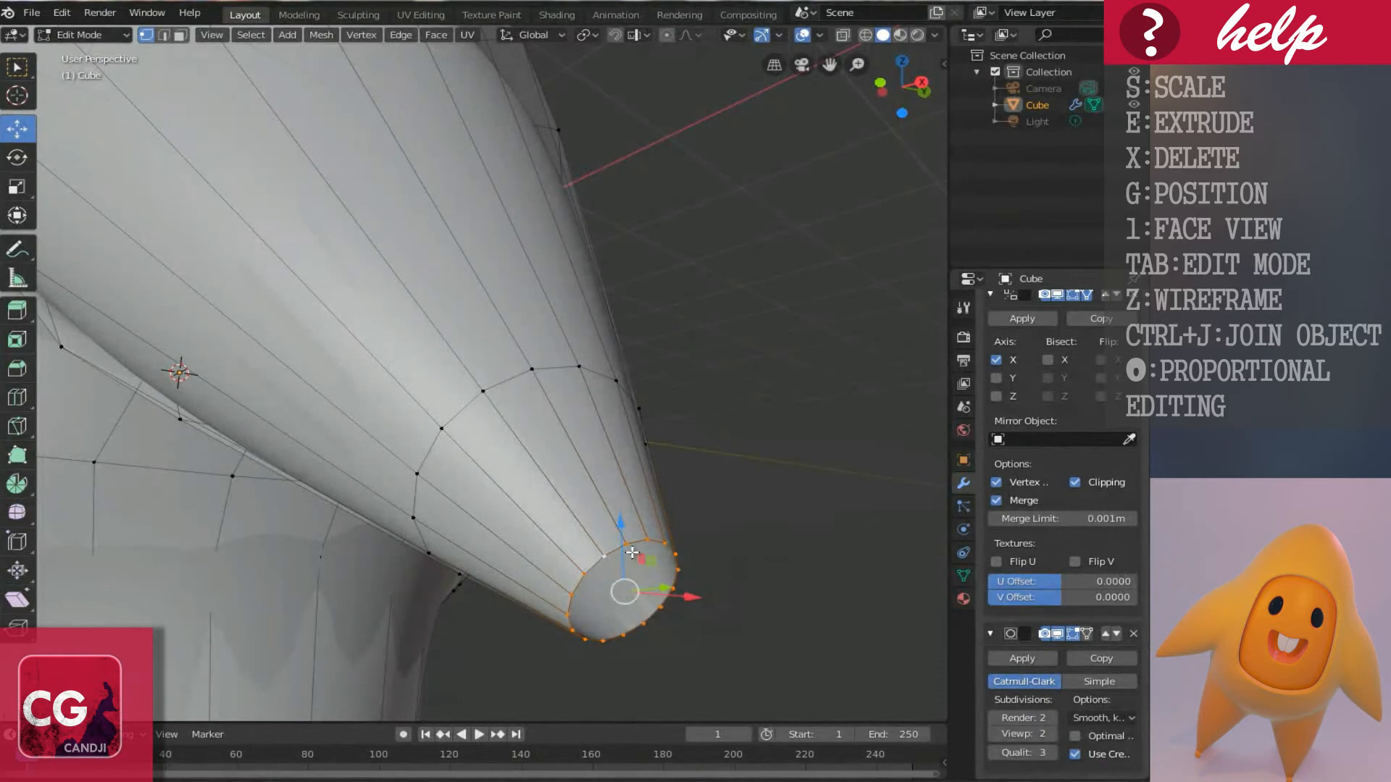
# Extrude the open end loop of the arm, scale it down, and move it back about 0.22 m toward the arm.
pyautogui.moveTo(655, 570); pyautogui.dragTo(594, 464, button='middle')
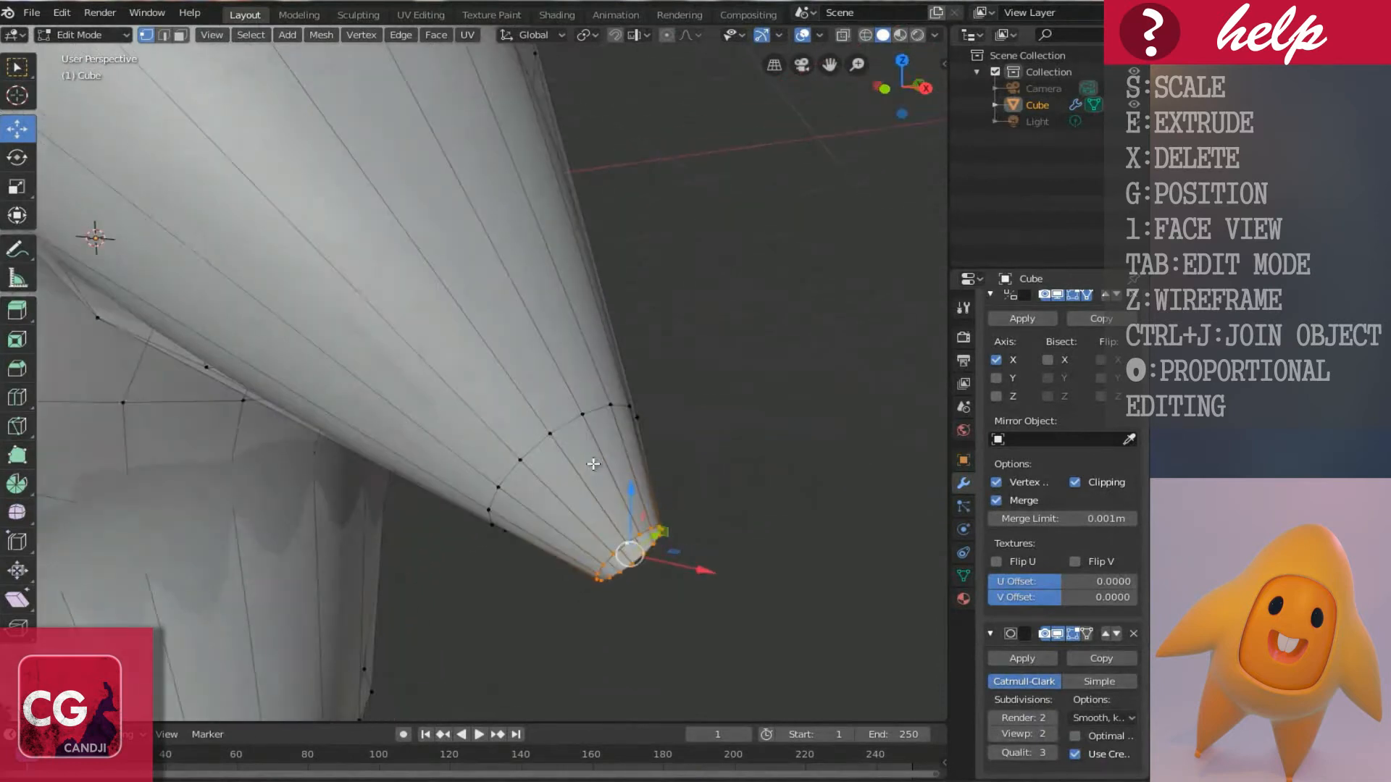
pyautogui.moveTo(607, 559); pyautogui.dragTo(661, 615)
pyautogui.press('s')
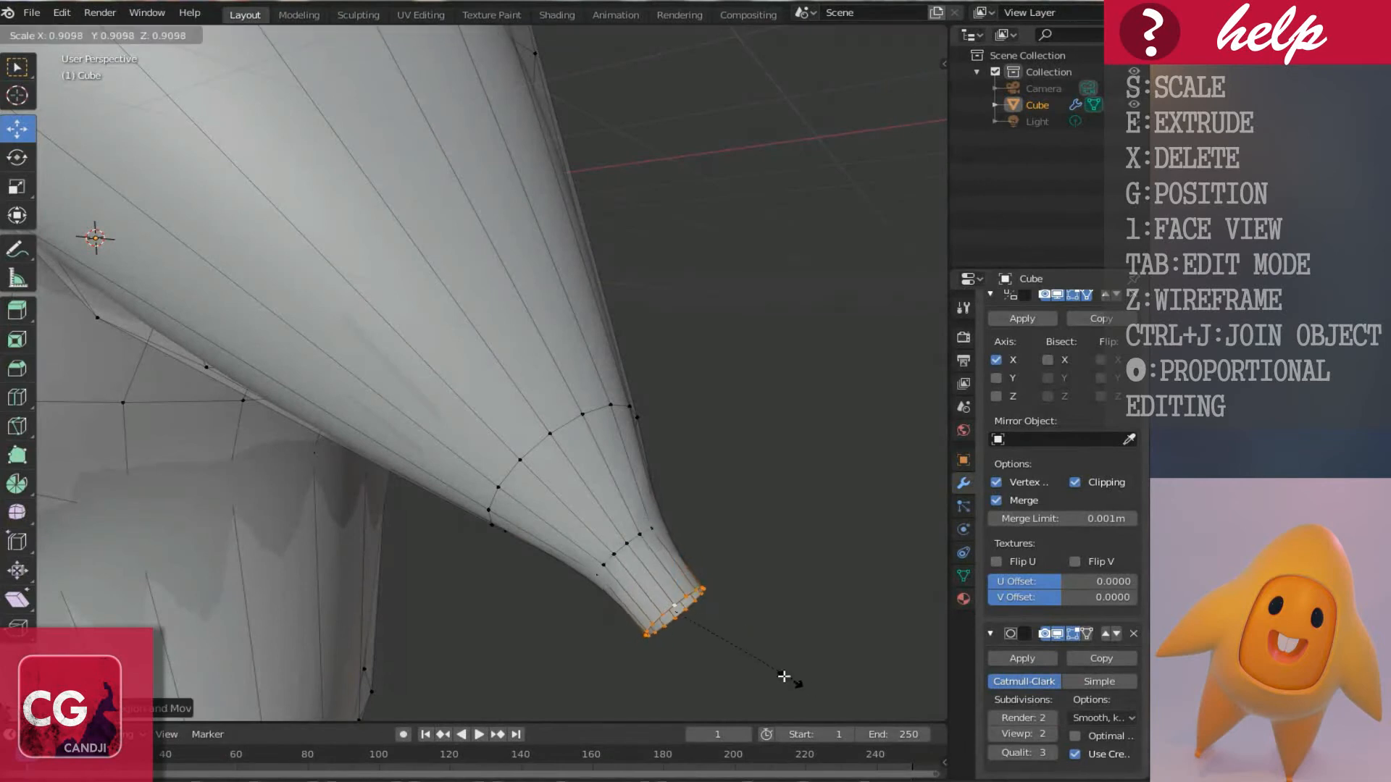
pyautogui.click(720, 647)
pyautogui.press('g')
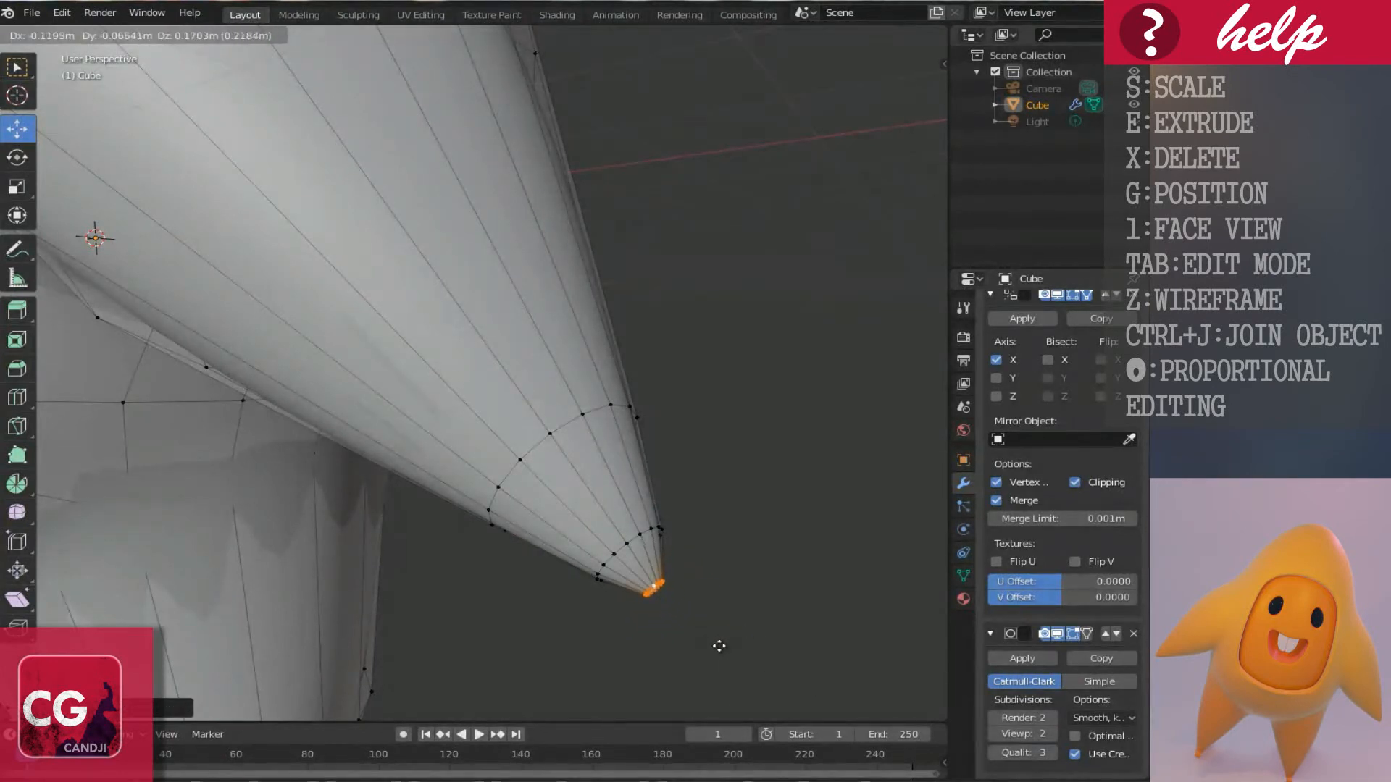
pyautogui.click(717, 643)
# Nudge the arm's end loop toward the arm, scale it almost to a point, and check the whole body in Object Mode.
pyautogui.moveTo(714, 642); pyautogui.dragTo(616, 608, button='middle')
pyautogui.press('g')
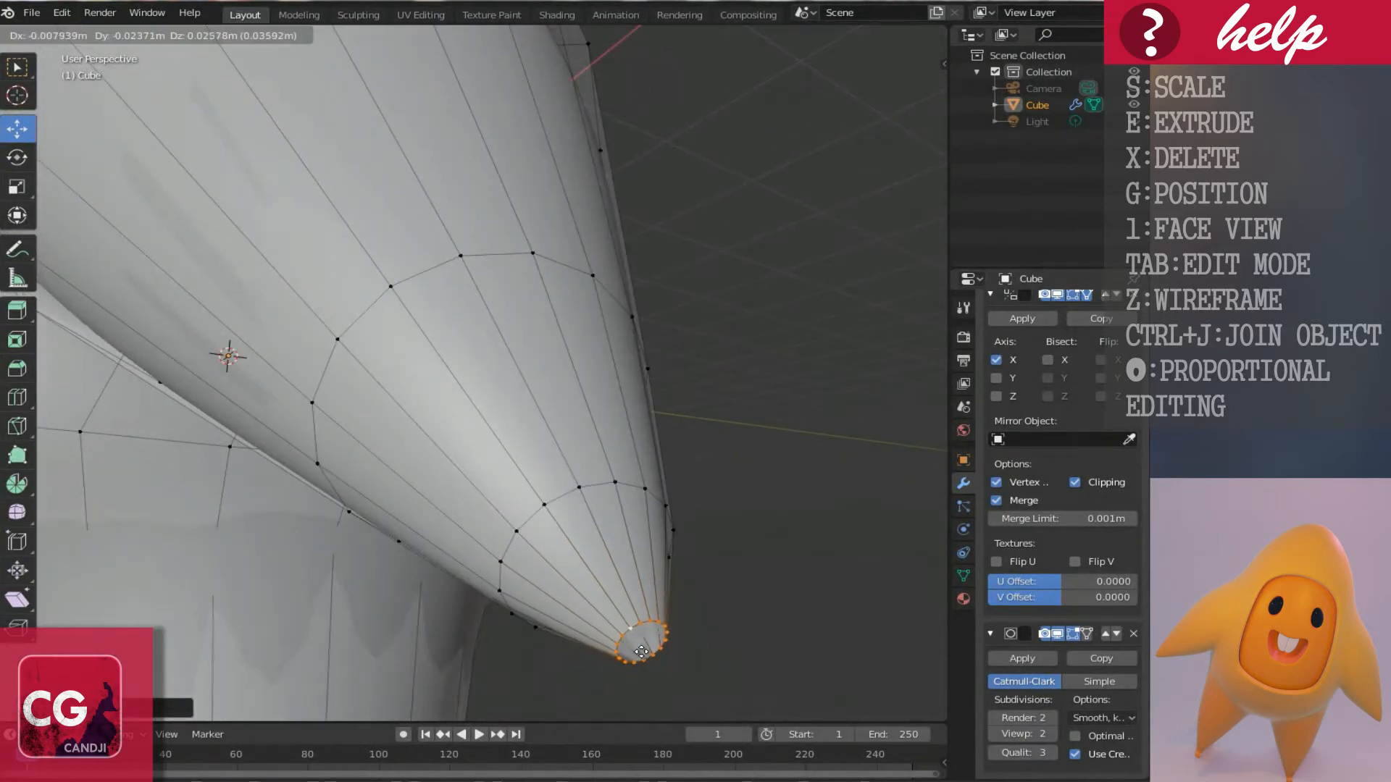
pyautogui.click(637, 639)
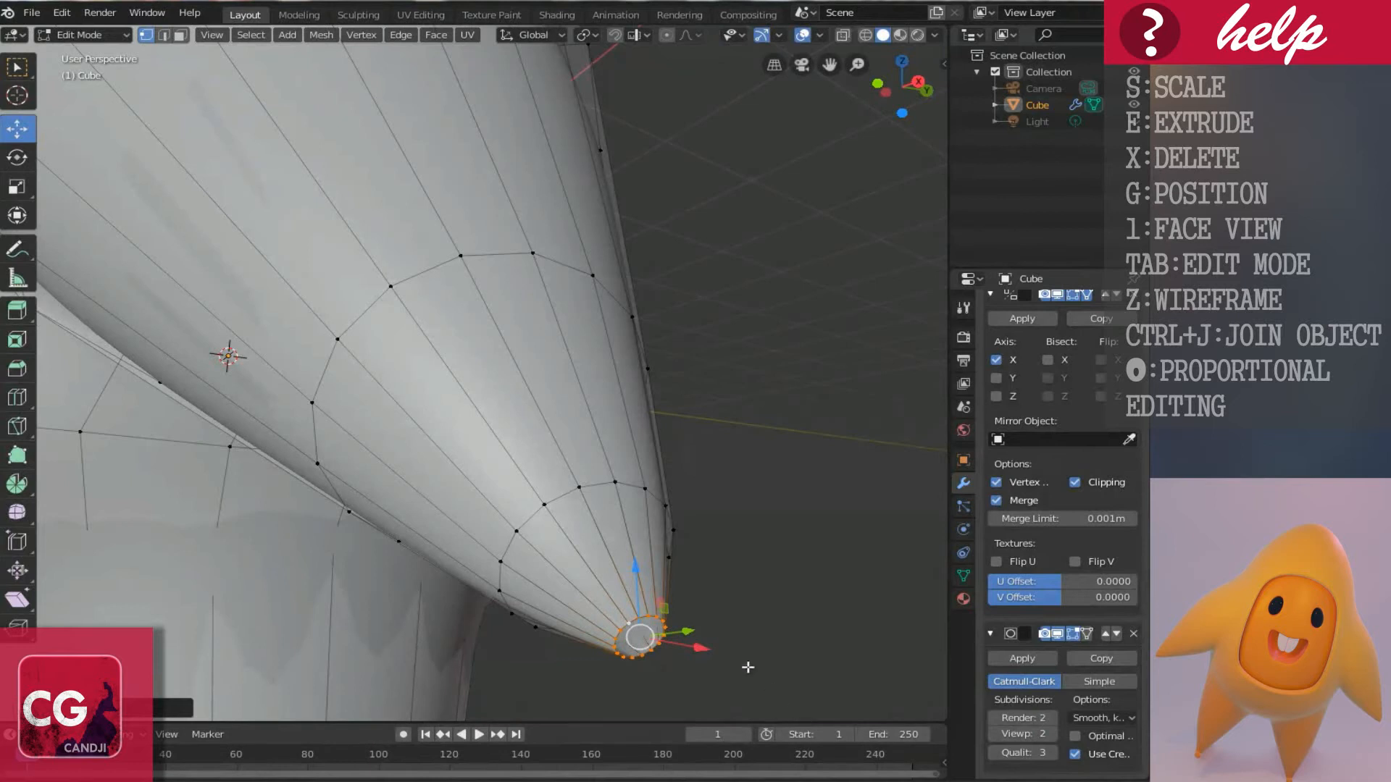
pyautogui.press('s')
pyautogui.click(701, 662)
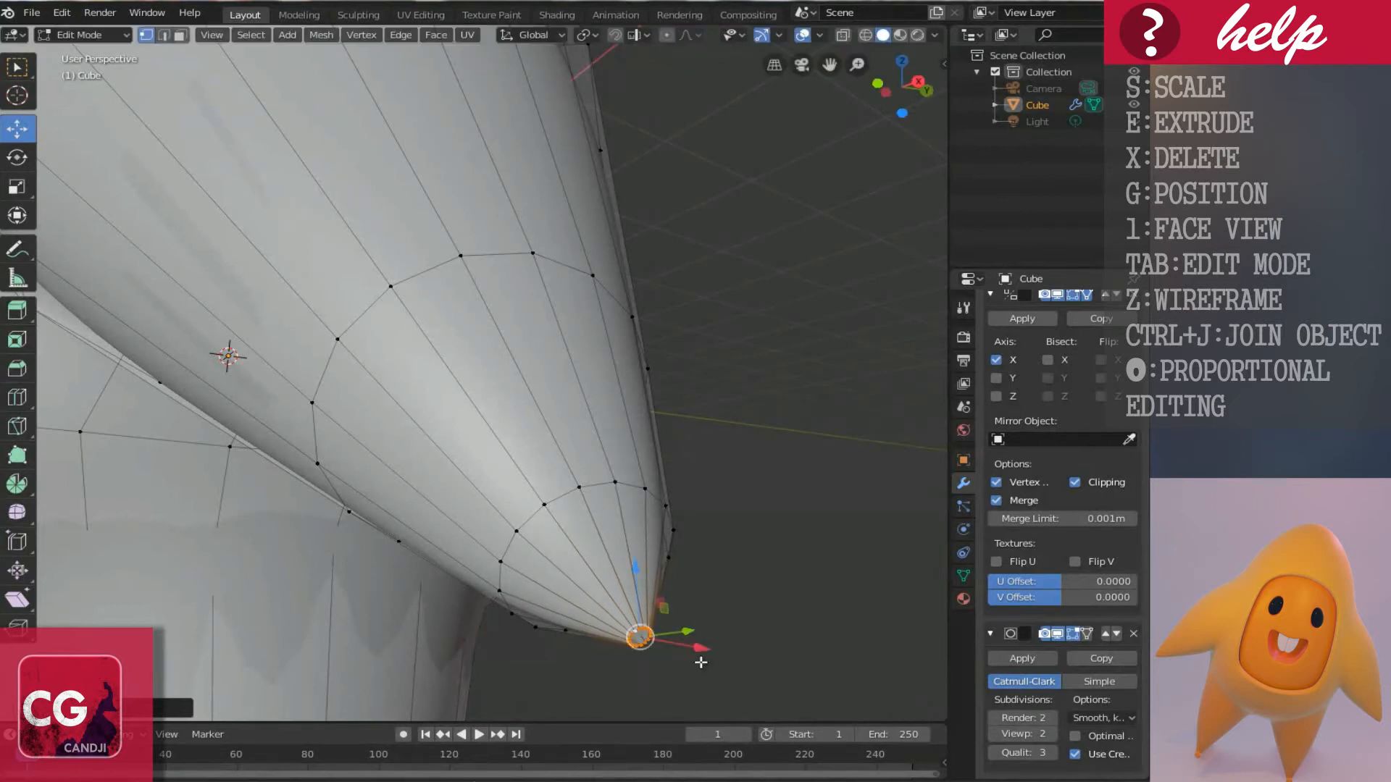
pyautogui.press('Tab')
pyautogui.moveTo(691, 540); pyautogui.dragTo(581, 390, button='middle')
pyautogui.scroll(-3, 581, 451)
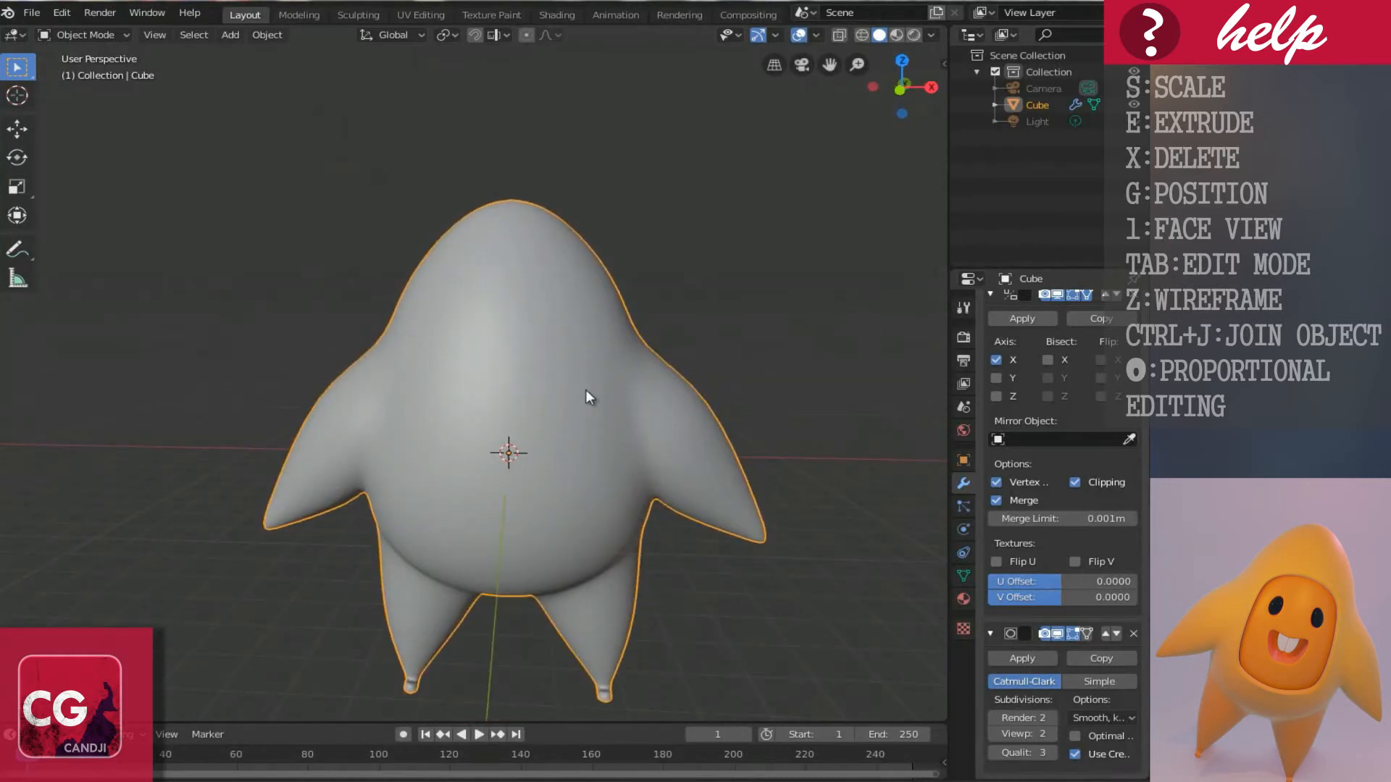
# In Edit Mode from the front, examine the upper body vertices where the top of the face outline should run.
pyautogui.press('KP_1')
pyautogui.scroll(3, 586, 389)
pyautogui.press('Tab')
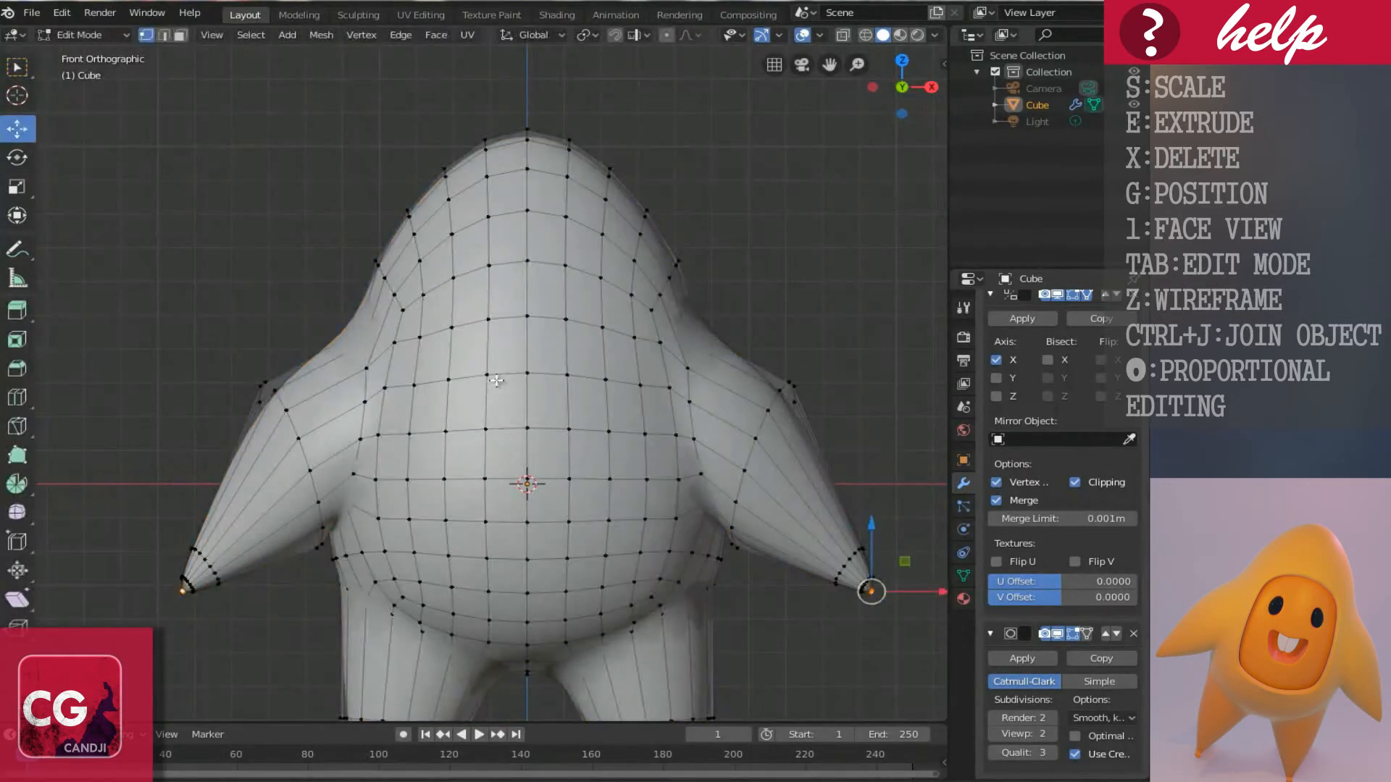
pyautogui.keyDown('ctrl'); pyautogui.scroll(-1, 511, 427); pyautogui.keyUp('ctrl')
pyautogui.scroll(1, 511, 426)
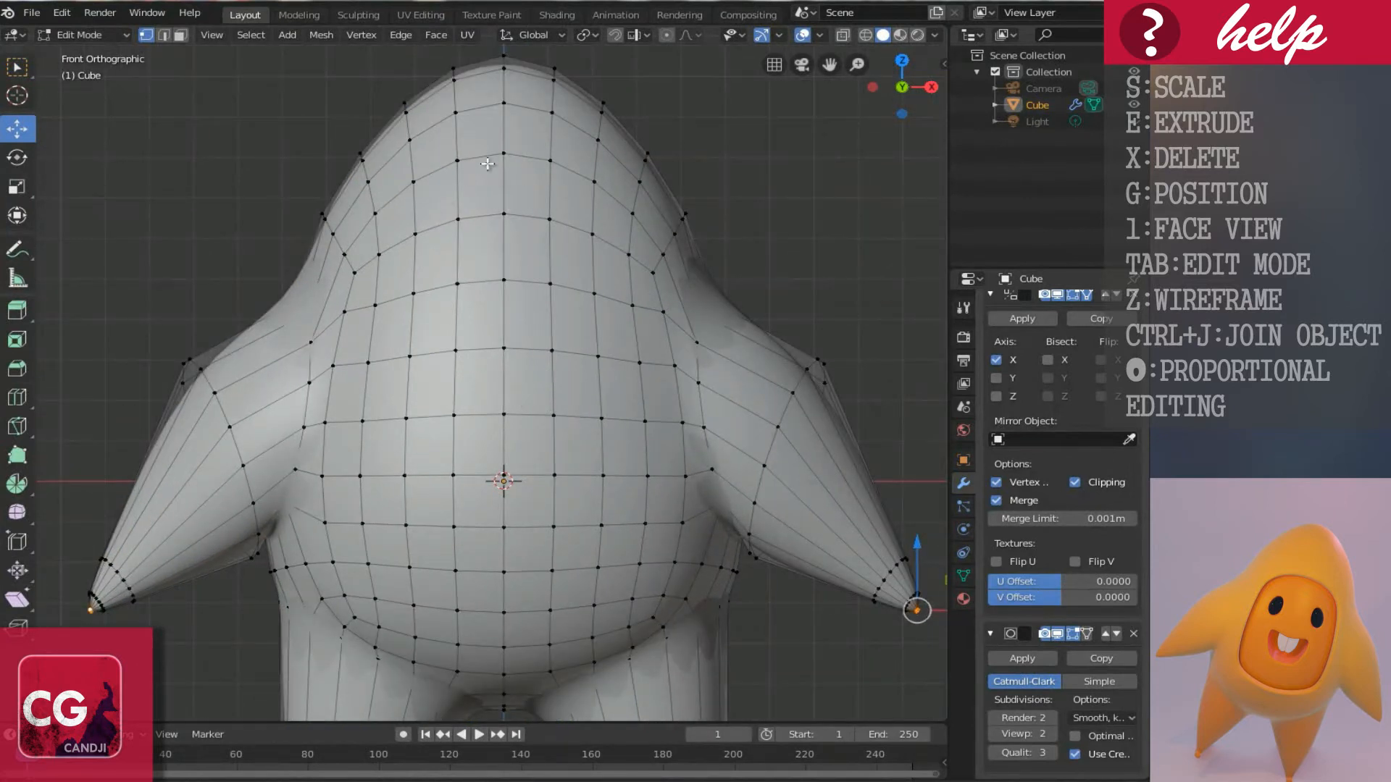
pyautogui.click(503, 215)
pyautogui.click(549, 218)
pyautogui.click(592, 234)
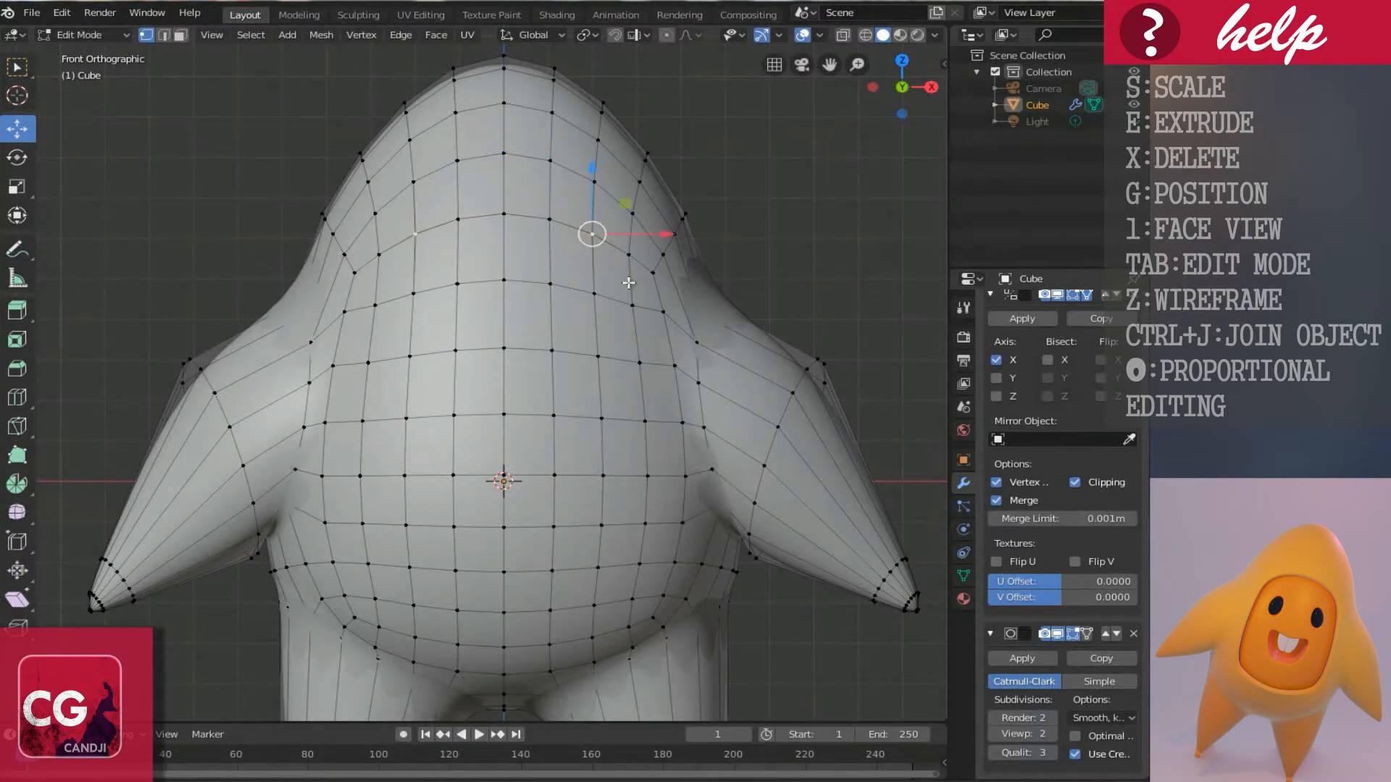
pyautogui.keyDown('shift'); pyautogui.scroll(-2, 644, 275); pyautogui.keyUp('shift')
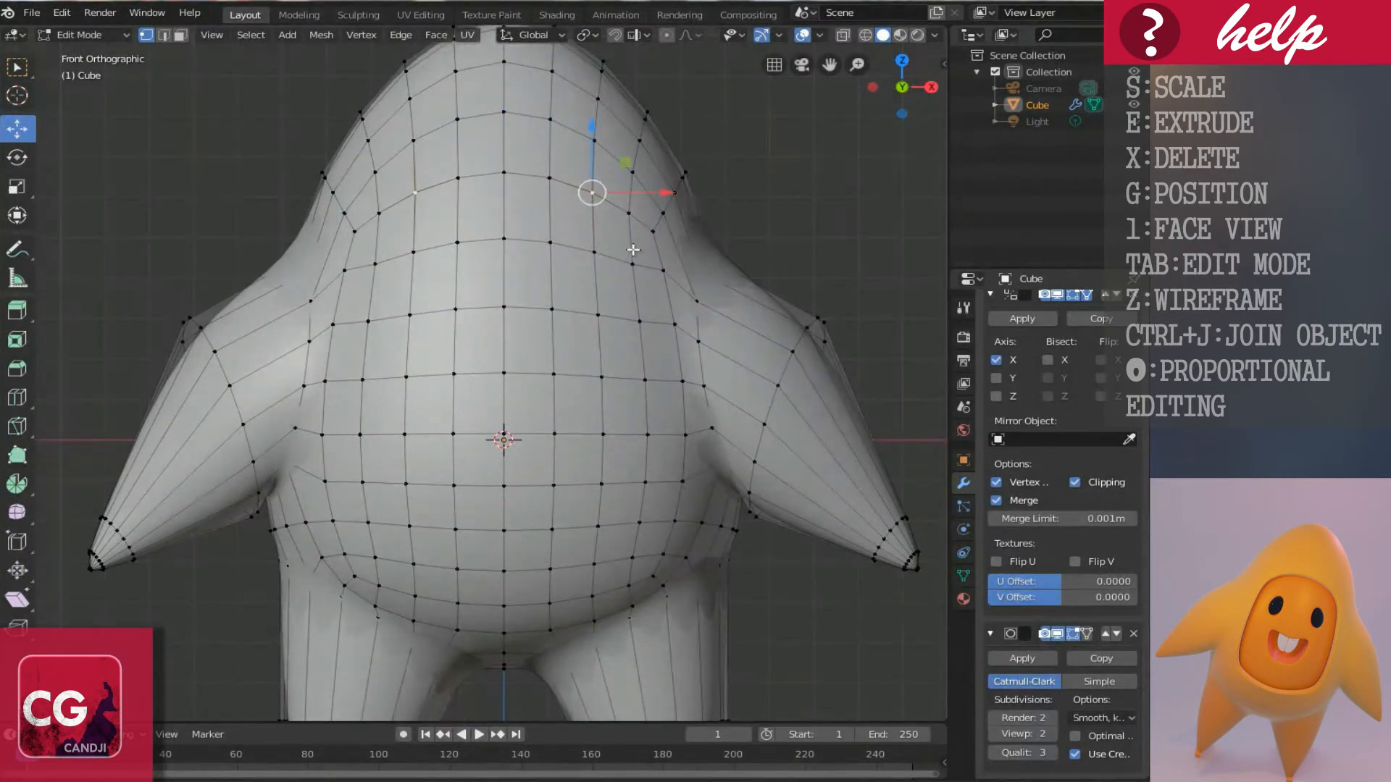
pyautogui.scroll(1, 633, 250)
# Shape the upper side of the face outline by lowering its corner vertex and shifting the two vertices beneath it outward.
pyautogui.click(660, 181)
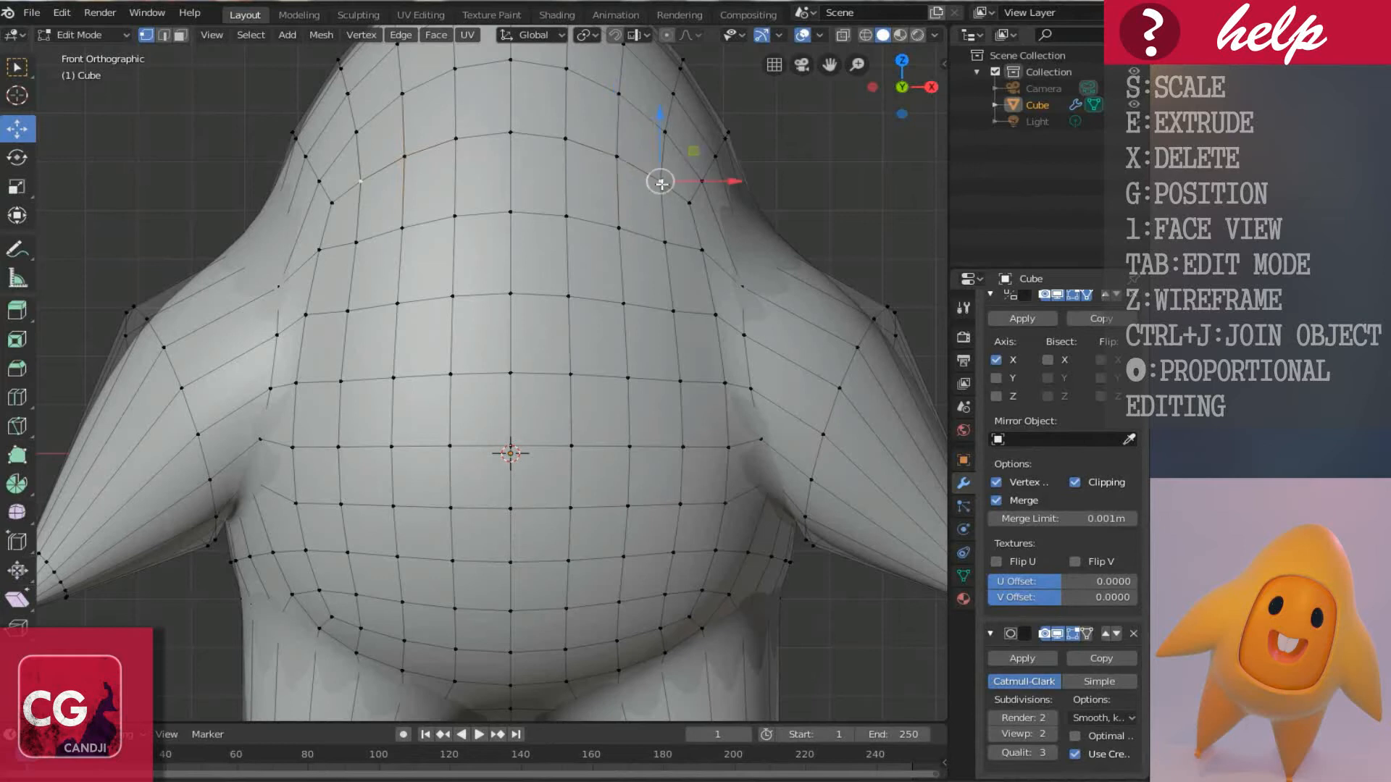
pyautogui.moveTo(655, 197); pyautogui.dragTo(654, 215)
pyautogui.hotkey('ctrl', 'z')
pyautogui.moveTo(665, 205); pyautogui.dragTo(677, 254)
pyautogui.click(664, 242)
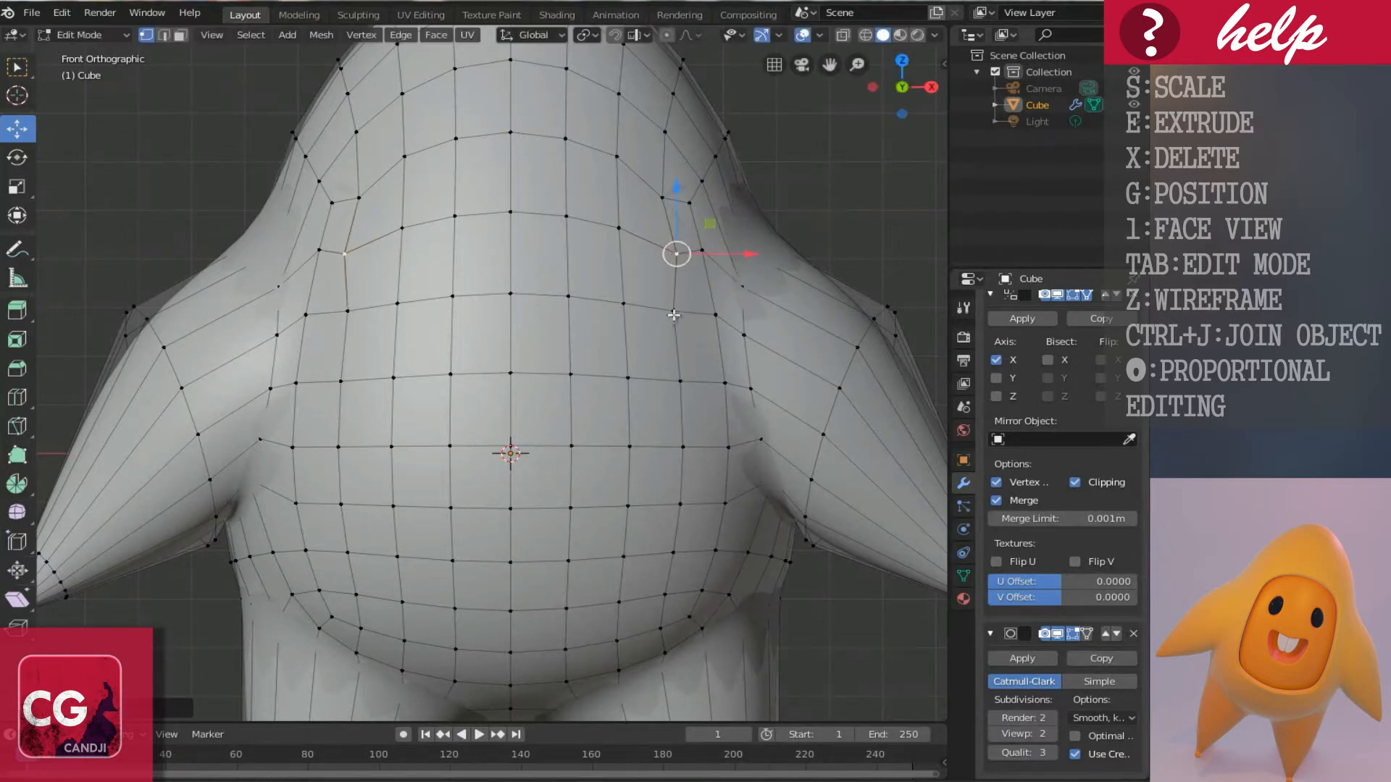
pyautogui.moveTo(674, 315); pyautogui.dragTo(685, 315)
# Round the lower half of the face outline by moving its side vertices outward and its bottom vertices down into a curve.
pyautogui.click(679, 381)
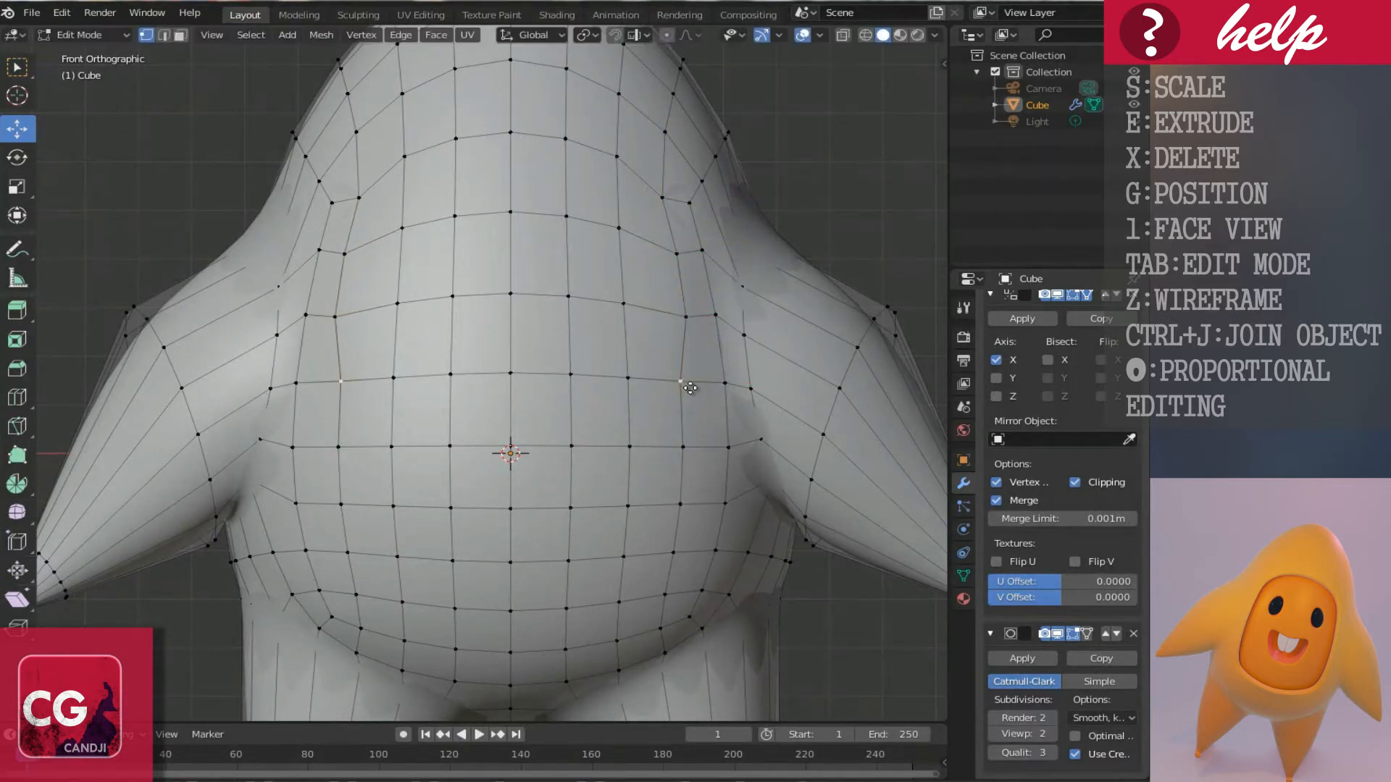
pyautogui.moveTo(690, 388); pyautogui.dragTo(629, 528)
pyautogui.click(510, 509)
pyautogui.click(670, 509)
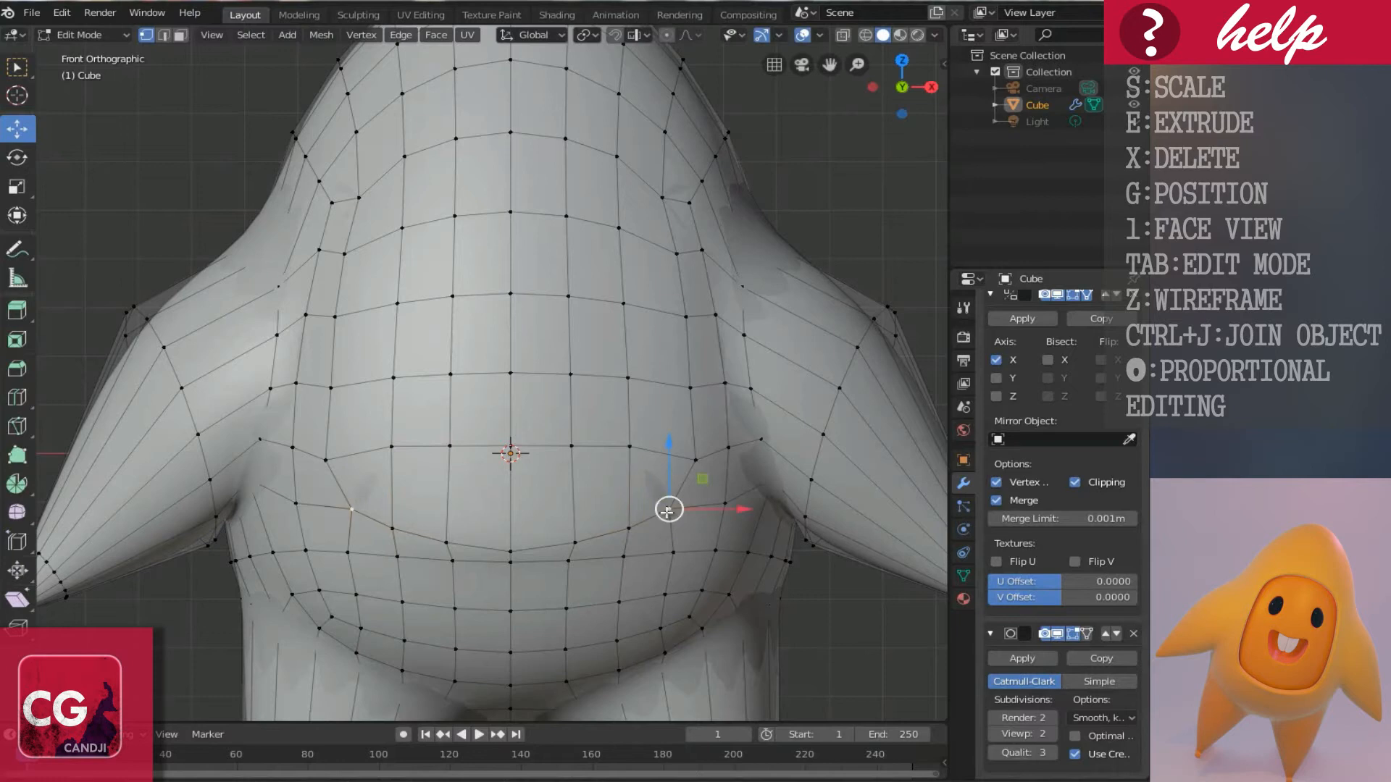
pyautogui.moveTo(690, 462); pyautogui.dragTo(687, 458)
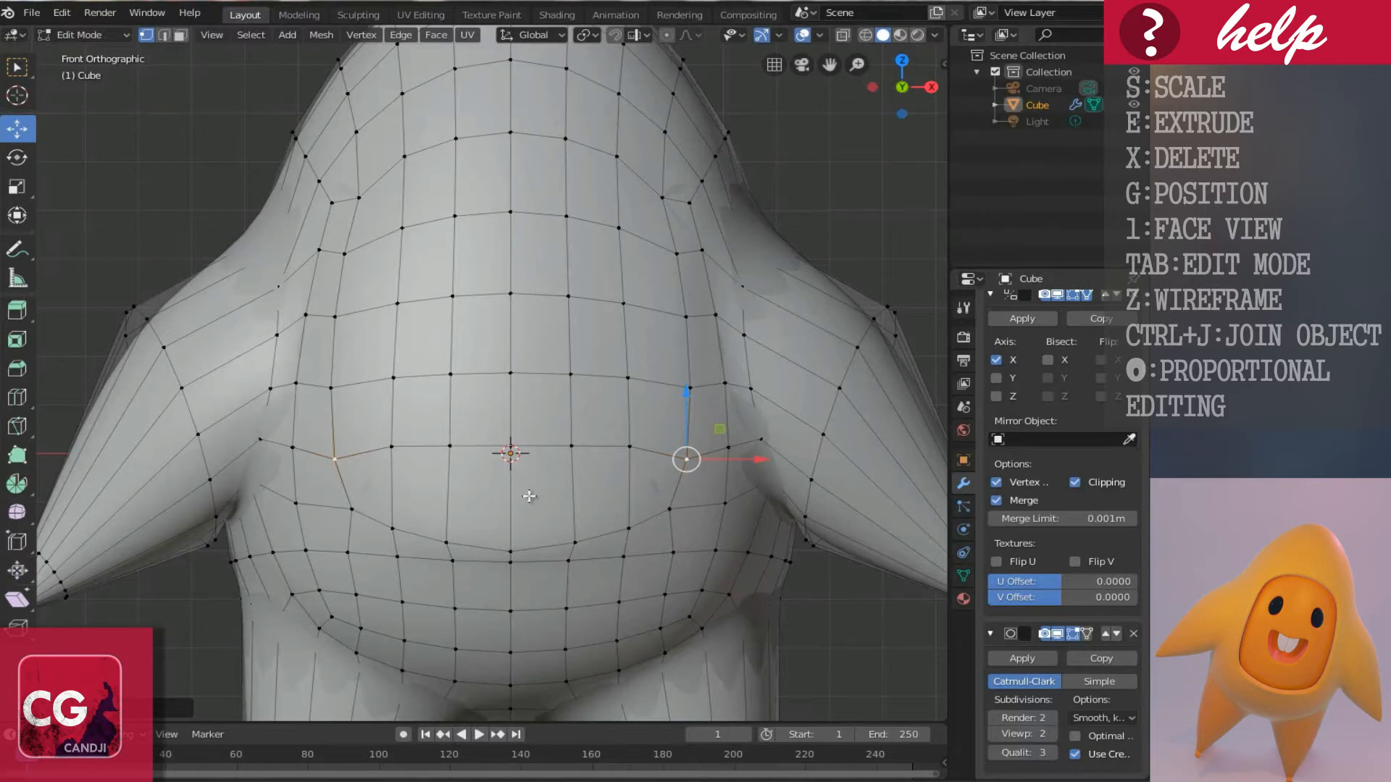
# In Face select mode, select the lower three rows of faces inside the face outline.
pyautogui.hotkey('ctrl', 'Tab')
pyautogui.click(436, 533)
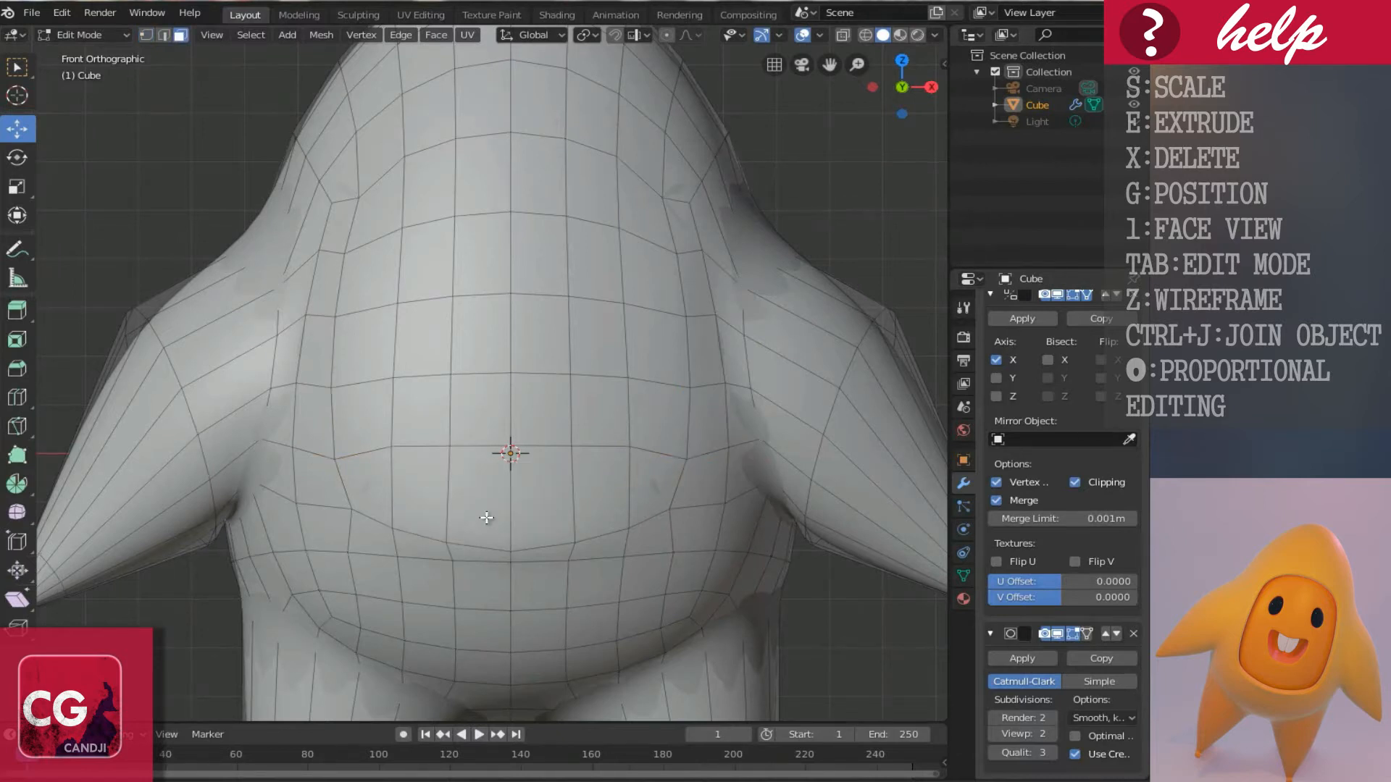
pyautogui.click(543, 496)
pyautogui.keyDown('shift'); pyautogui.click(595, 486); pyautogui.keyUp('shift')
pyautogui.keyDown('shift'); pyautogui.click(654, 478); pyautogui.keyUp('shift')
pyautogui.keyDown('shift'); pyautogui.click(656, 416); pyautogui.keyUp('shift')
pyautogui.keyDown('shift'); pyautogui.click(659, 352); pyautogui.keyUp('shift')
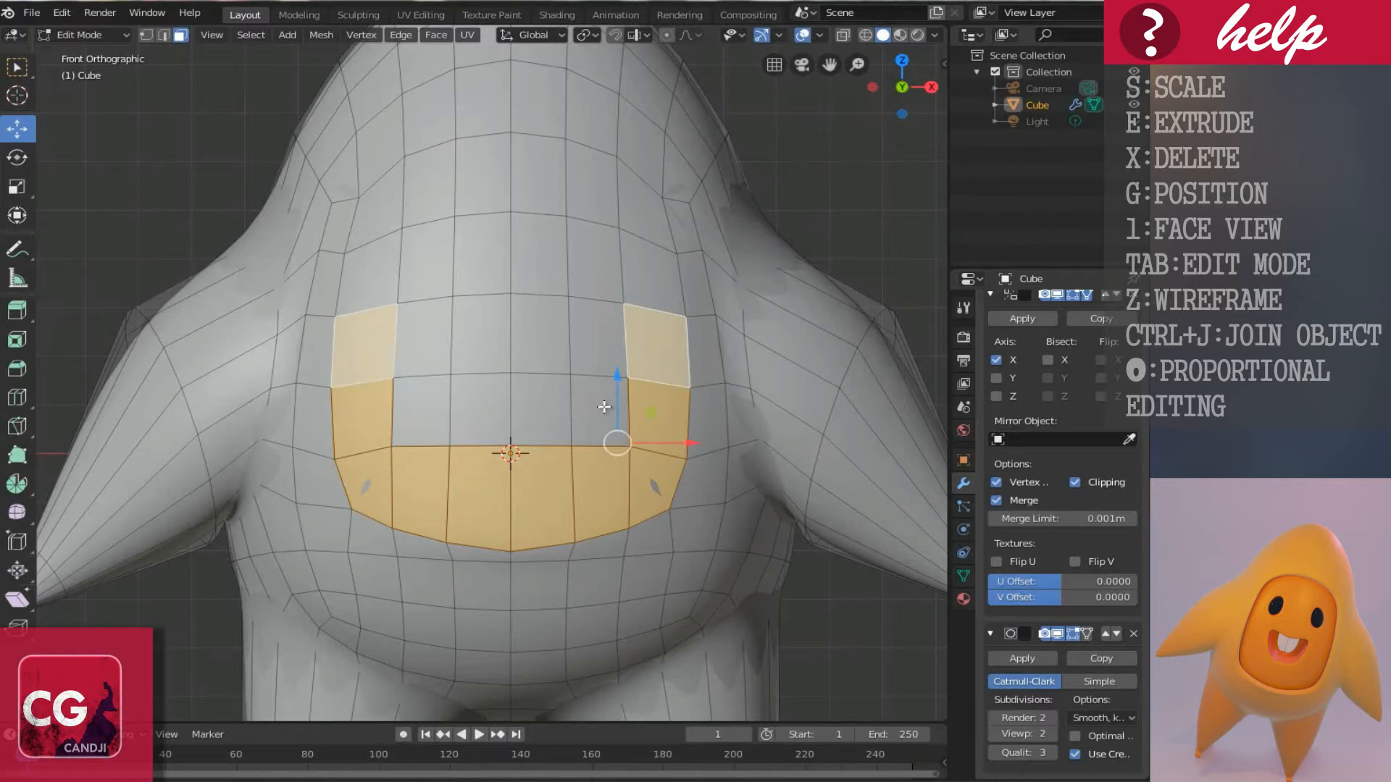
pyautogui.keyDown('shift'); pyautogui.click(604, 409); pyautogui.keyUp('shift')
pyautogui.keyDown('shift'); pyautogui.click(599, 340); pyautogui.keyUp('shift')
pyautogui.keyDown('shift'); pyautogui.click(550, 342); pyautogui.keyUp('shift')
pyautogui.keyDown('shift'); pyautogui.click(542, 410); pyautogui.keyUp('shift')
# Add the upper two rows of faces inside the outline so the whole face area is selected.
pyautogui.keyDown('shift'); pyautogui.click(537, 261); pyautogui.keyUp('shift')
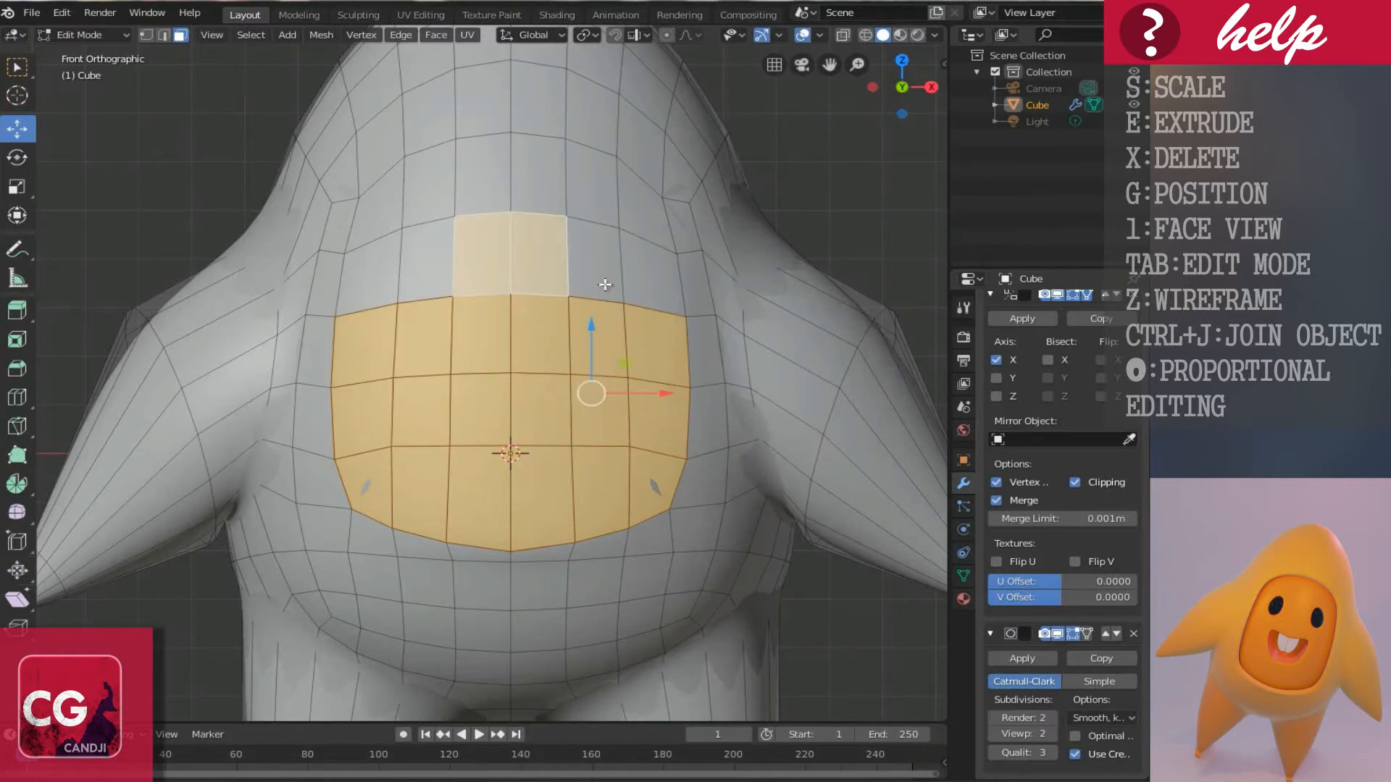
pyautogui.keyDown('shift'); pyautogui.click(601, 261); pyautogui.keyUp('shift')
pyautogui.keyDown('shift'); pyautogui.click(652, 270); pyautogui.keyUp('shift')
pyautogui.keyDown('shift'); pyautogui.click(638, 203); pyautogui.keyUp('shift')
pyautogui.keyDown('shift'); pyautogui.click(591, 181); pyautogui.keyUp('shift')
pyautogui.keyDown('shift'); pyautogui.click(529, 185); pyautogui.keyUp('shift')
# Split the selected faces from the body as a panel set slightly inside a rim, and return to Vertex select mode.
pyautogui.moveTo(528, 194); pyautogui.dragTo(363, 419, button='middle')
pyautogui.moveTo(364, 423); pyautogui.dragTo(388, 428)
pyautogui.moveTo(388, 427); pyautogui.dragTo(464, 476, button='middle')
pyautogui.scroll(4, 434, 456)
pyautogui.hotkey('ctrl', 'Tab')
pyautogui.click(474, 424)
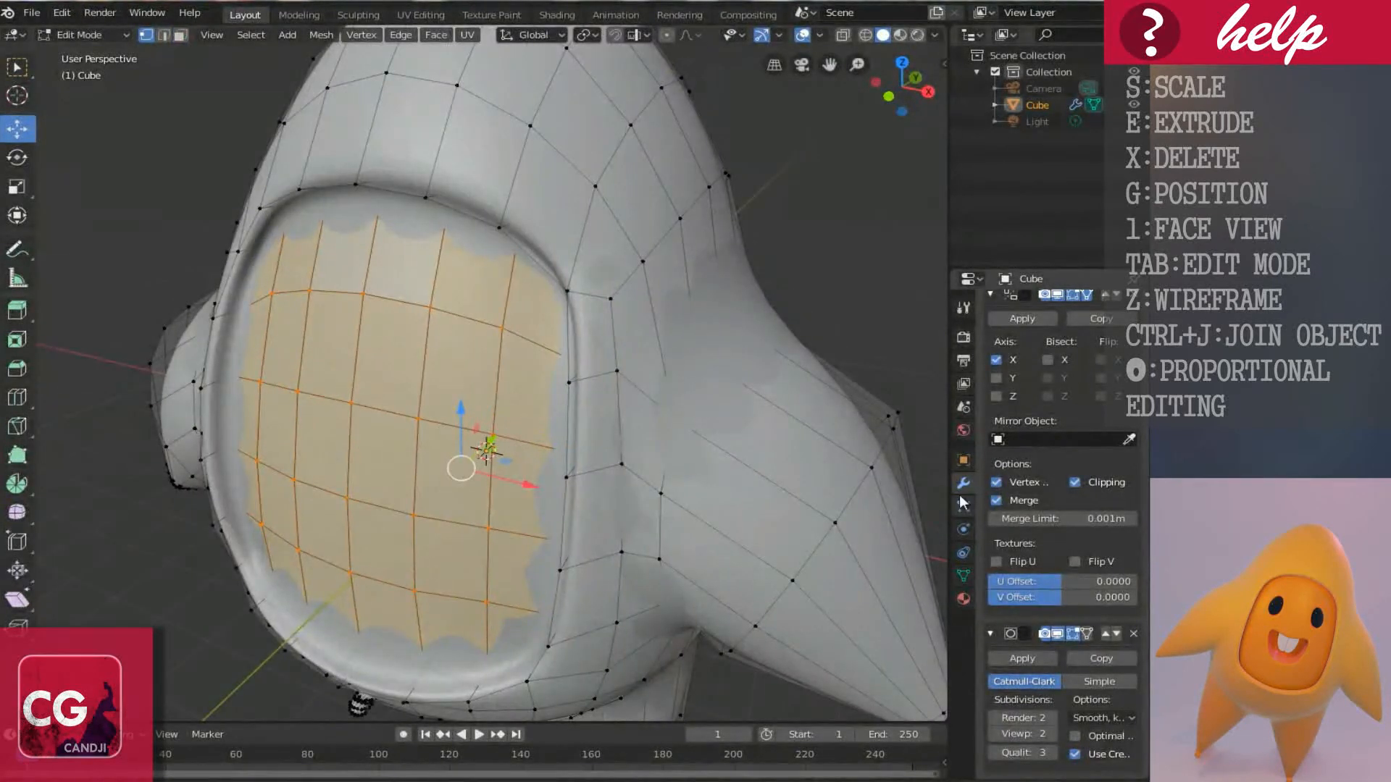
# Display the subdivided surface on the edit cage and select the side and bottom edges bordering the face panel.
pyautogui.click(1087, 634)
pyautogui.moveTo(551, 492); pyautogui.dragTo(681, 489, button='middle')
pyautogui.scroll(-3, 564, 495)
pyautogui.keyDown('alt'); pyautogui.click(686, 492); pyautogui.keyUp('alt')
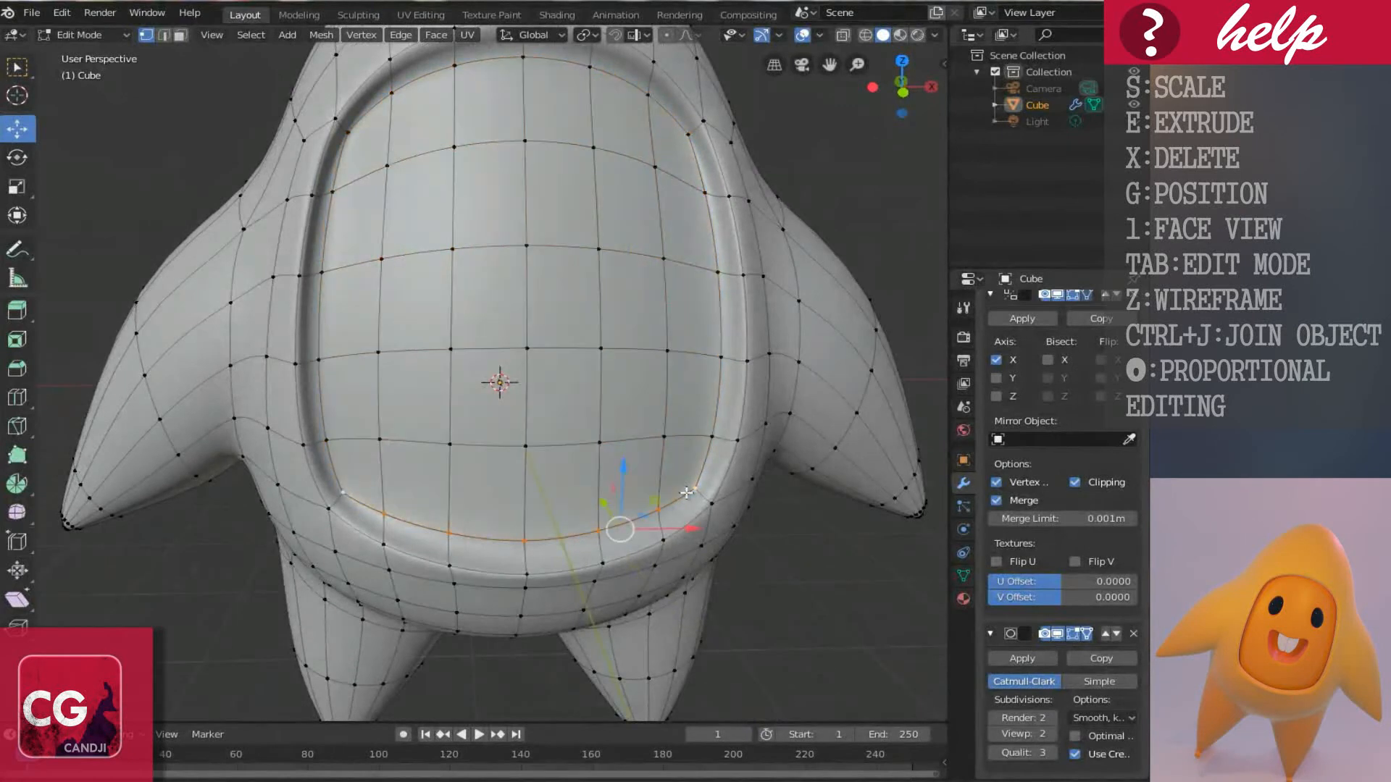
pyautogui.keyDown('alt'); pyautogui.click(721, 393); pyautogui.keyUp('alt')
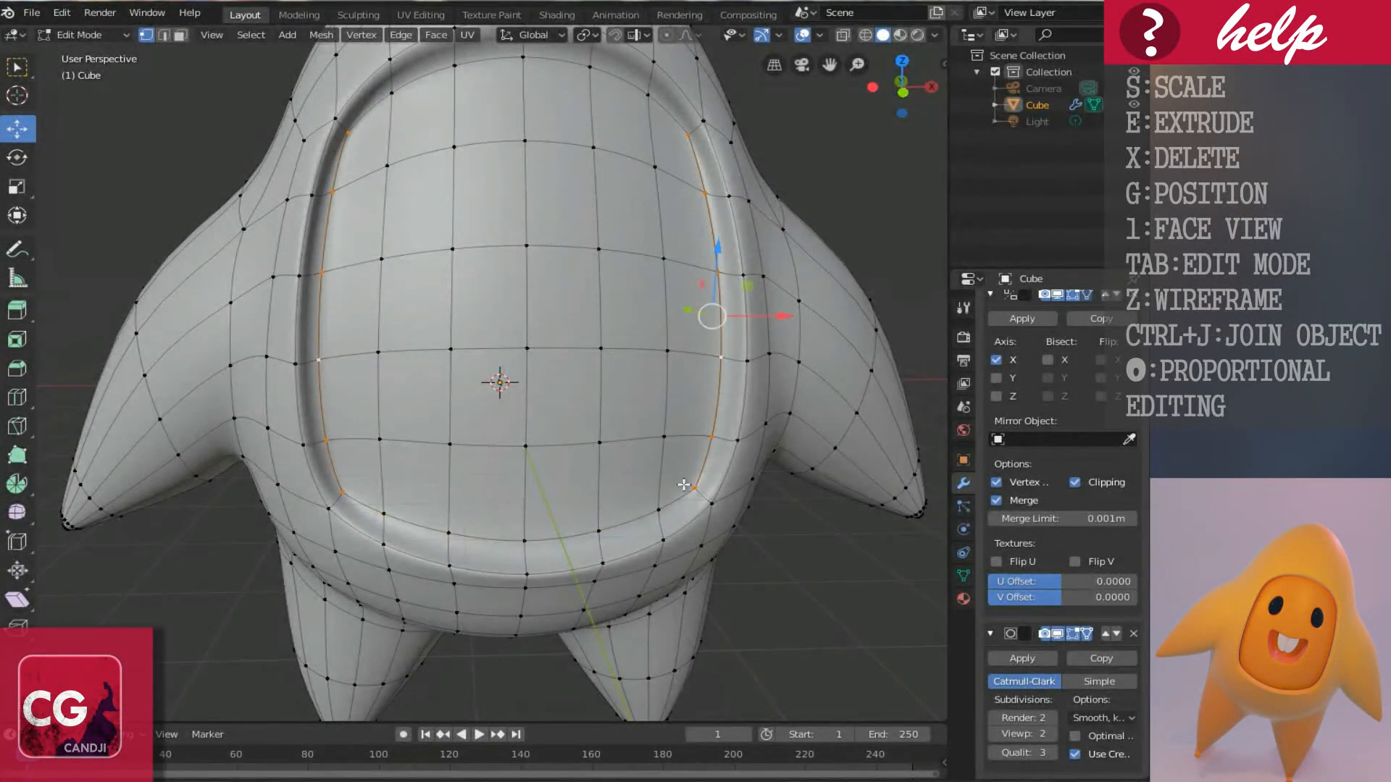
pyautogui.keyDown('alt'); pyautogui.keyDown('shift'); pyautogui.click(655, 510); pyautogui.keyUp('shift'); pyautogui.keyUp('alt')
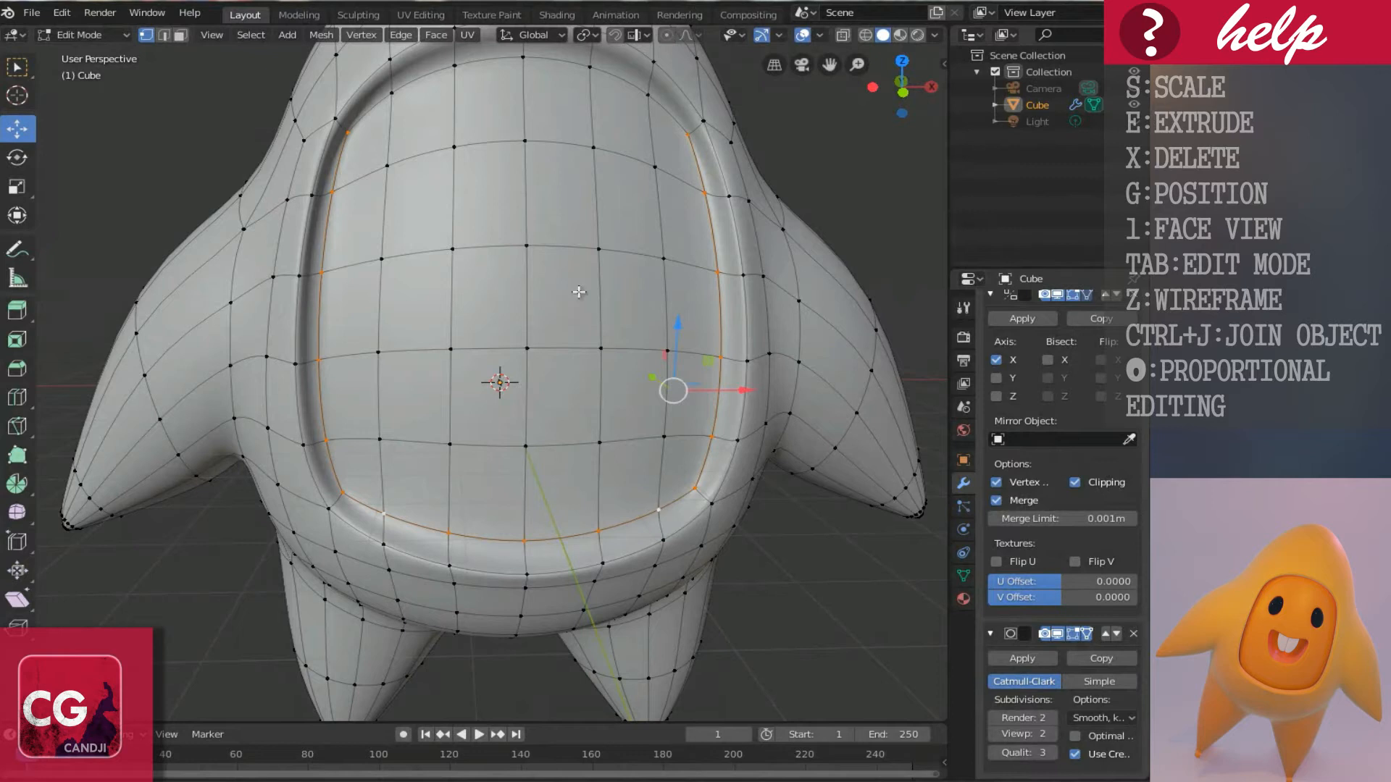
# Complete the border selection along the top of the face panel and try moving the loop.
pyautogui.keyDown('alt'); pyautogui.keyDown('shift'); pyautogui.click(647, 96); pyautogui.keyUp('shift'); pyautogui.keyUp('alt')
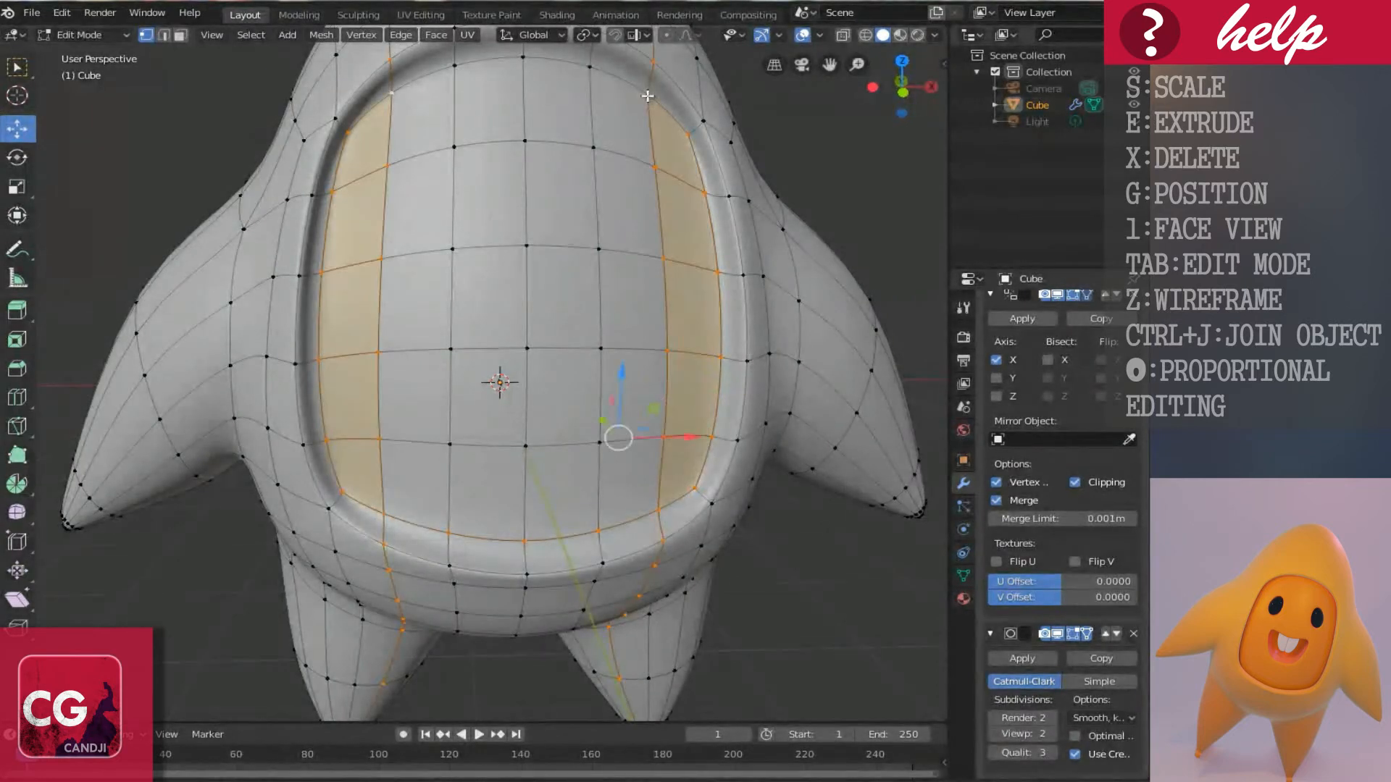
pyautogui.hotkey('ctrl', 'z')
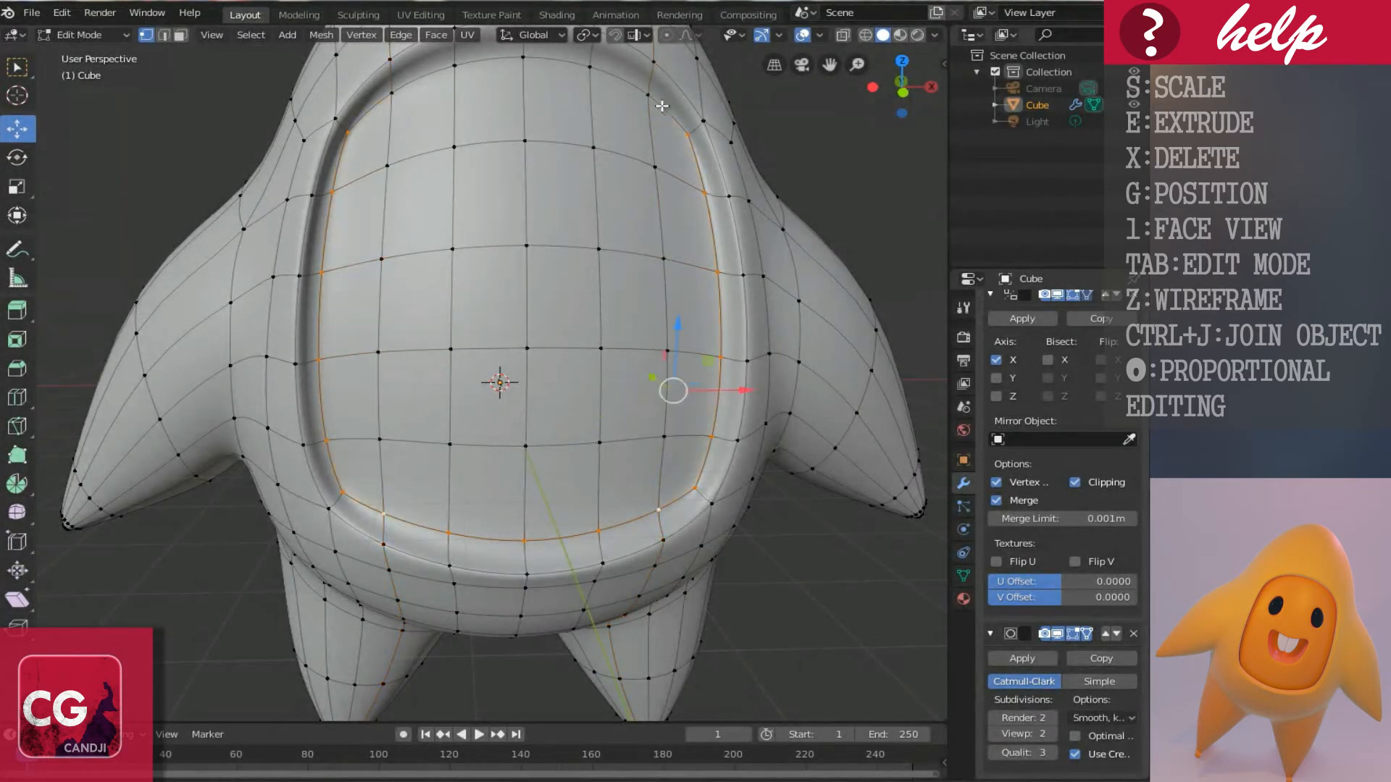
pyautogui.keyDown('alt'); pyautogui.keyDown('shift'); pyautogui.click(605, 76); pyautogui.keyUp('shift'); pyautogui.keyUp('alt')
pyautogui.keyDown('alt'); pyautogui.keyDown('shift'); pyautogui.click(531, 57); pyautogui.keyUp('shift'); pyautogui.keyUp('alt')
pyautogui.moveTo(612, 231); pyautogui.dragTo(594, 244, button='middle')
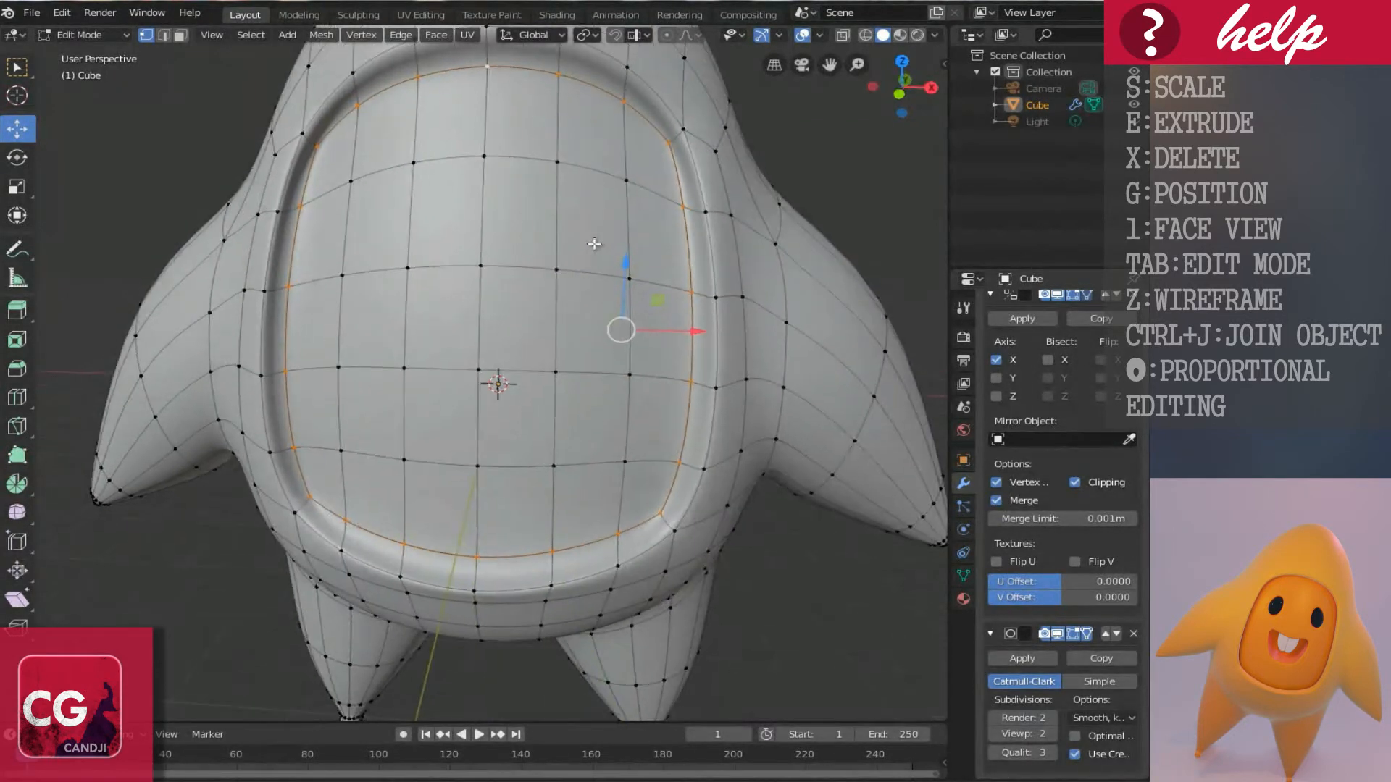
pyautogui.press('g')
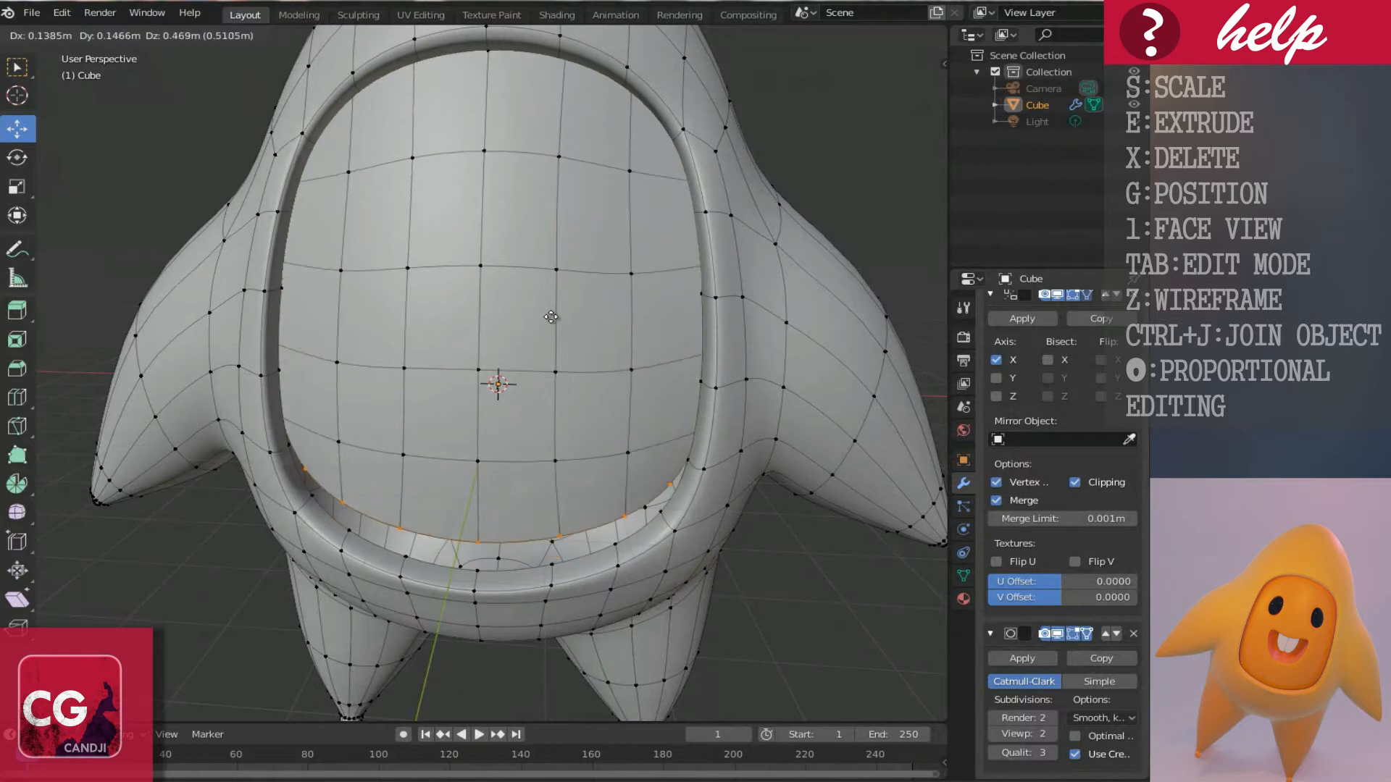
pyautogui.press('Escape')
# Extend the selection to the whole linked body and separate the mesh by loose parts.
pyautogui.moveTo(600, 424); pyautogui.dragTo(558, 428, button='middle')
pyautogui.hotkey('ctrl', 'l')
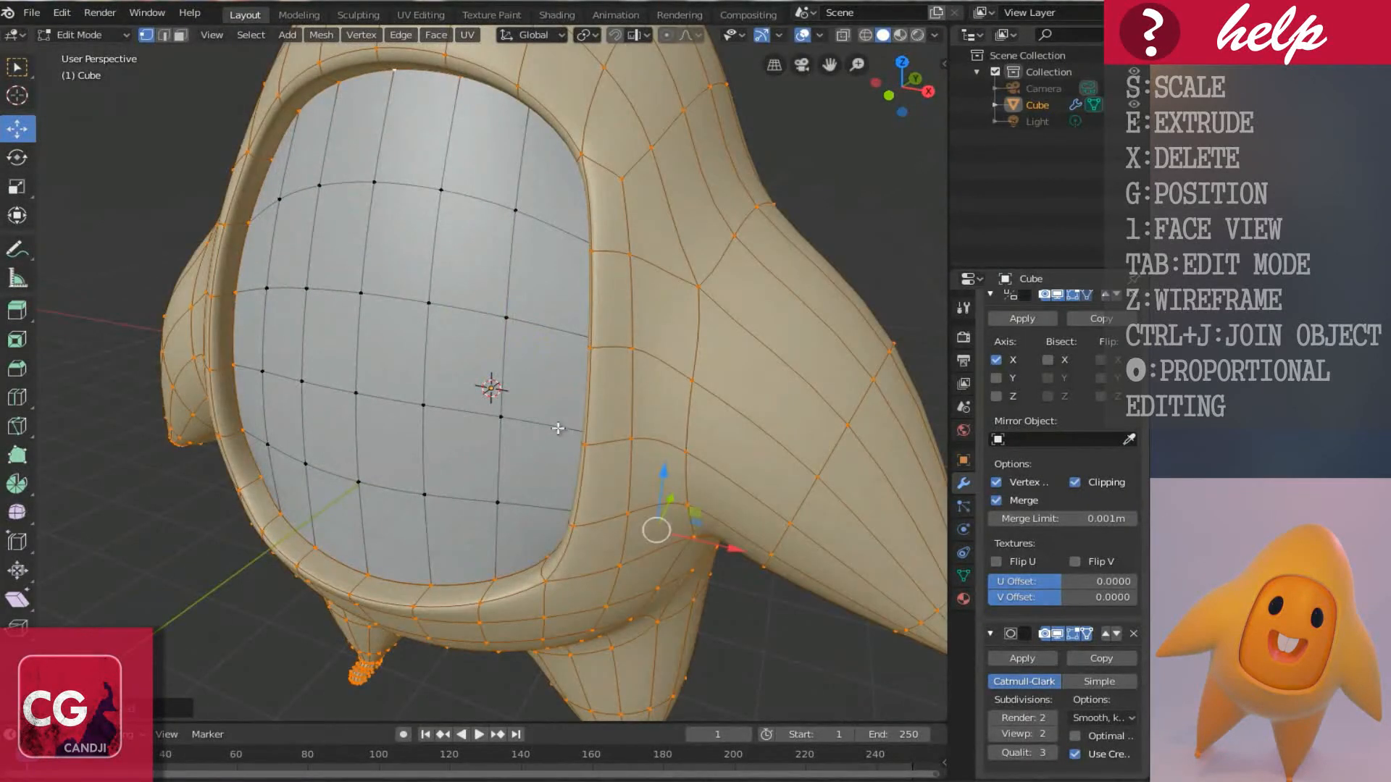
pyautogui.press('p')
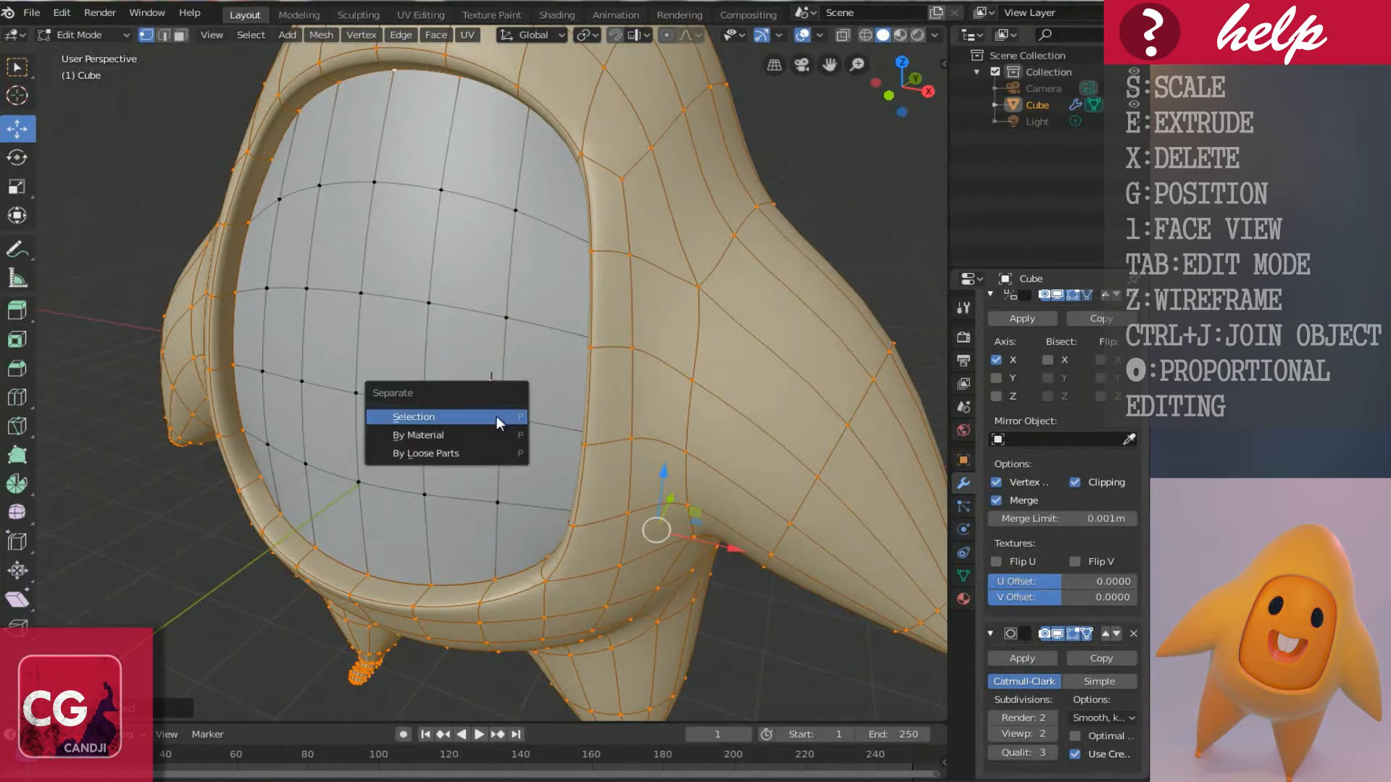
pyautogui.click(428, 452)
pyautogui.press('KP_1')
pyautogui.scroll(-4, 560, 433)
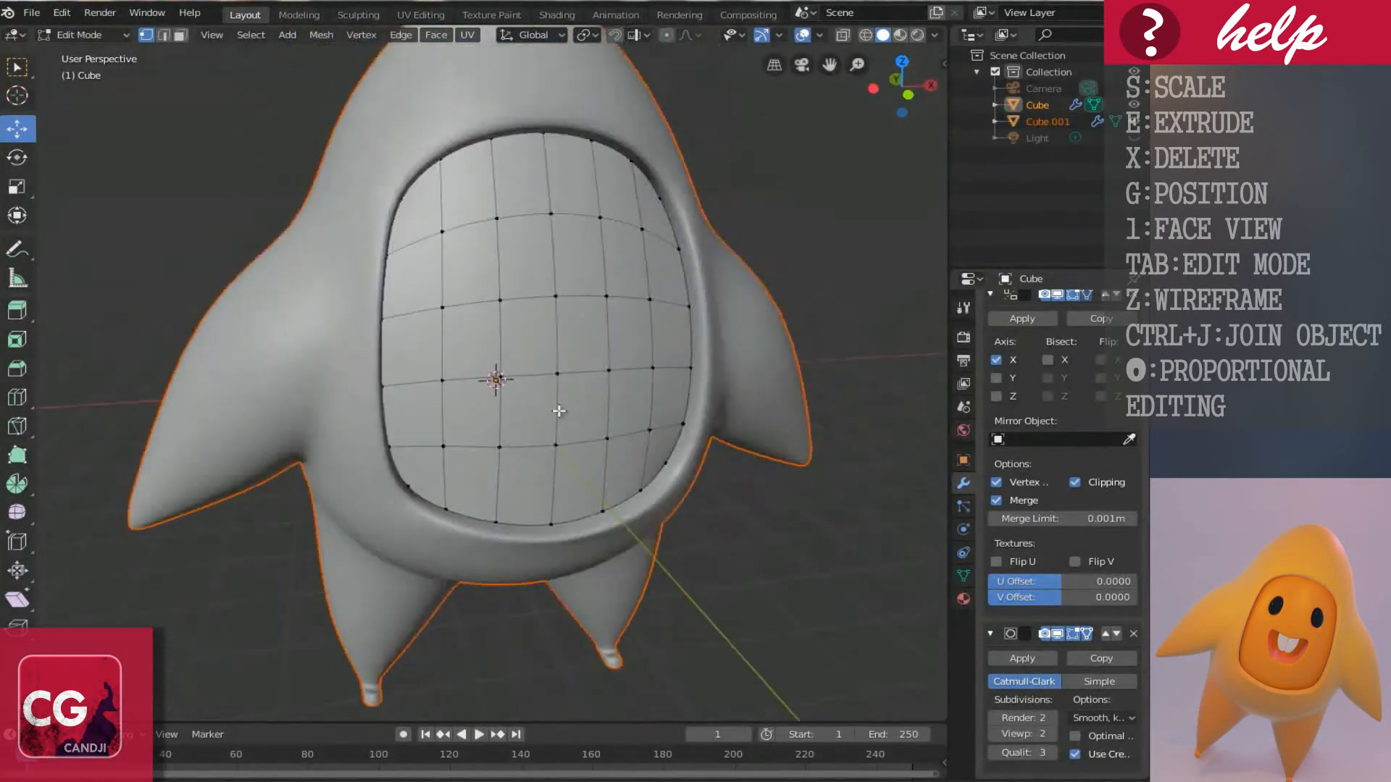
# Return to Object Mode and select the face panel as a separate object.
pyautogui.moveTo(559, 410); pyautogui.dragTo(513, 394, button='middle')
pyautogui.press('Tab')
pyautogui.click(489, 384)
pyautogui.click(663, 381)
pyautogui.moveTo(637, 501); pyautogui.dragTo(545, 338, button='middle')
pyautogui.click(544, 345)
pyautogui.scroll(3, 551, 343)
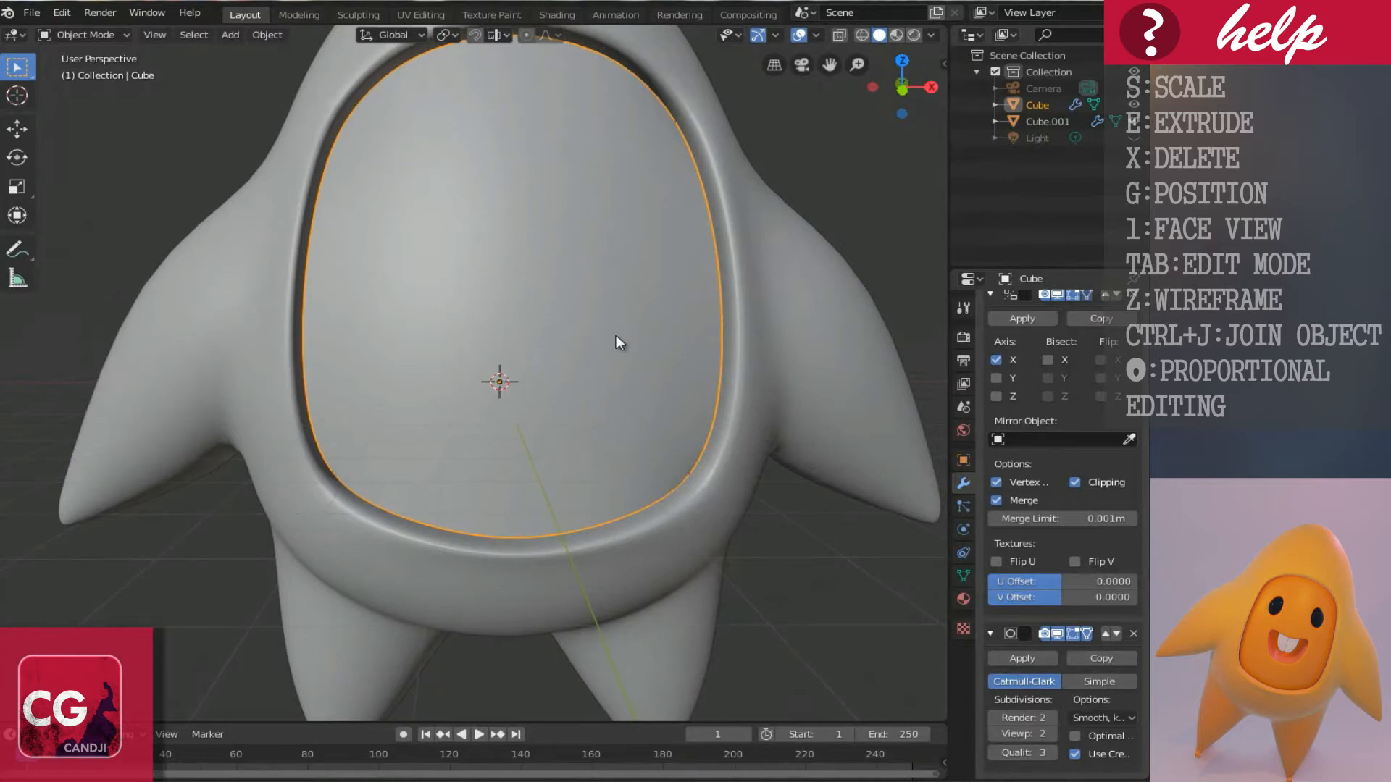
pyautogui.scroll(3, 616, 336)
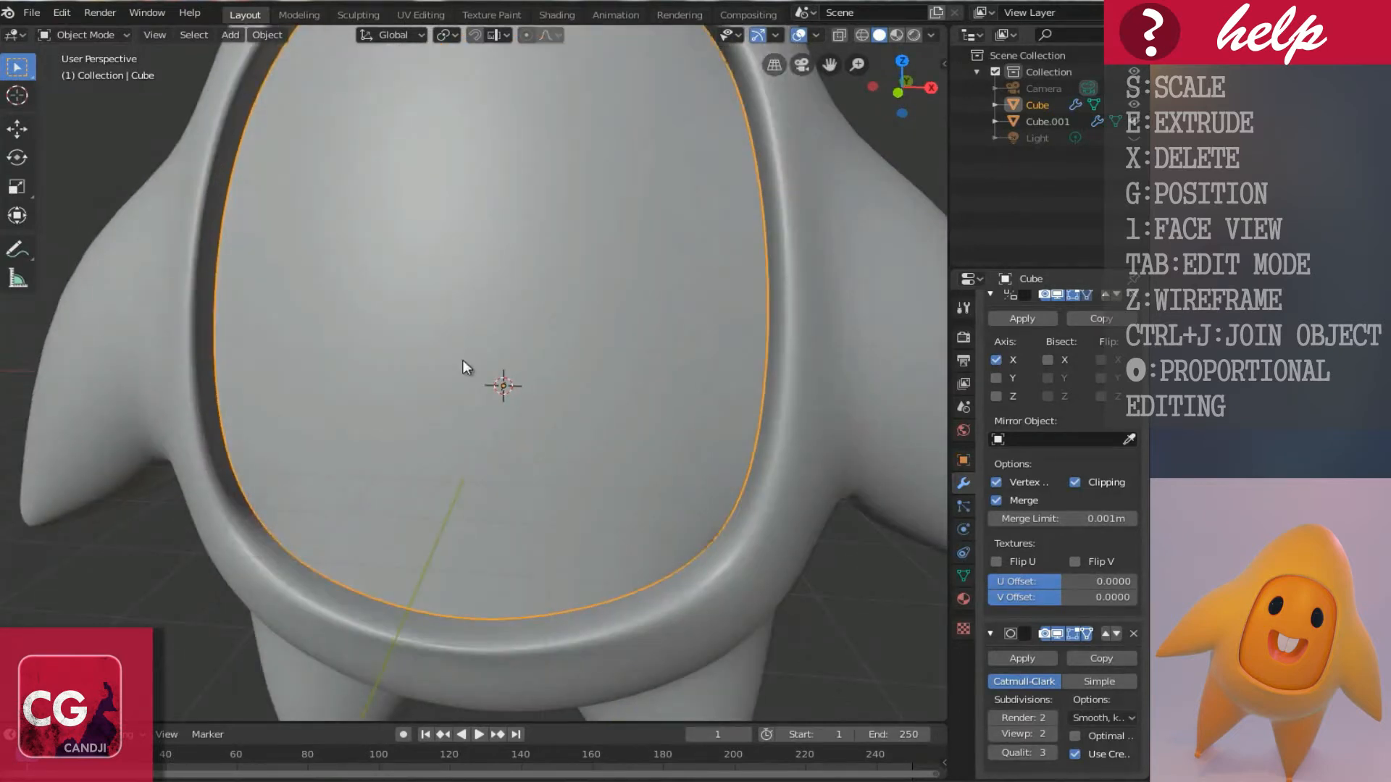
# In Edit Mode, select the lower border edge of the face panel and isolate the panel in local view.
pyautogui.press('Tab')
pyautogui.moveTo(515, 309); pyautogui.dragTo(570, 351, button='middle')
pyautogui.keyDown('alt'); pyautogui.click(583, 590); pyautogui.keyUp('alt')
pyautogui.moveTo(469, 609); pyautogui.dragTo(543, 605, button='middle')
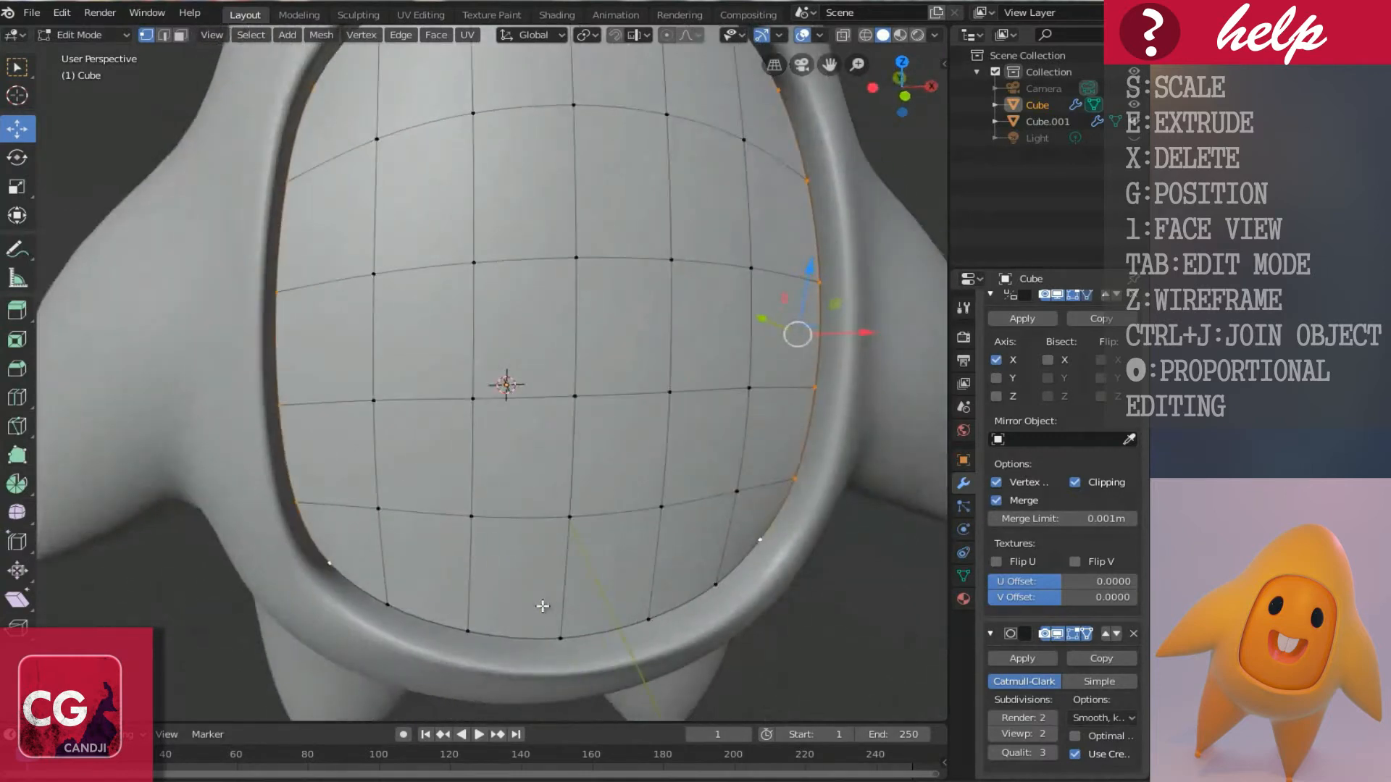
pyautogui.keyDown('alt'); pyautogui.keyDown('shift'); pyautogui.click(565, 633); pyautogui.keyUp('shift'); pyautogui.keyUp('alt')
pyautogui.keyDown('alt'); pyautogui.click(649, 610); pyautogui.keyUp('alt')
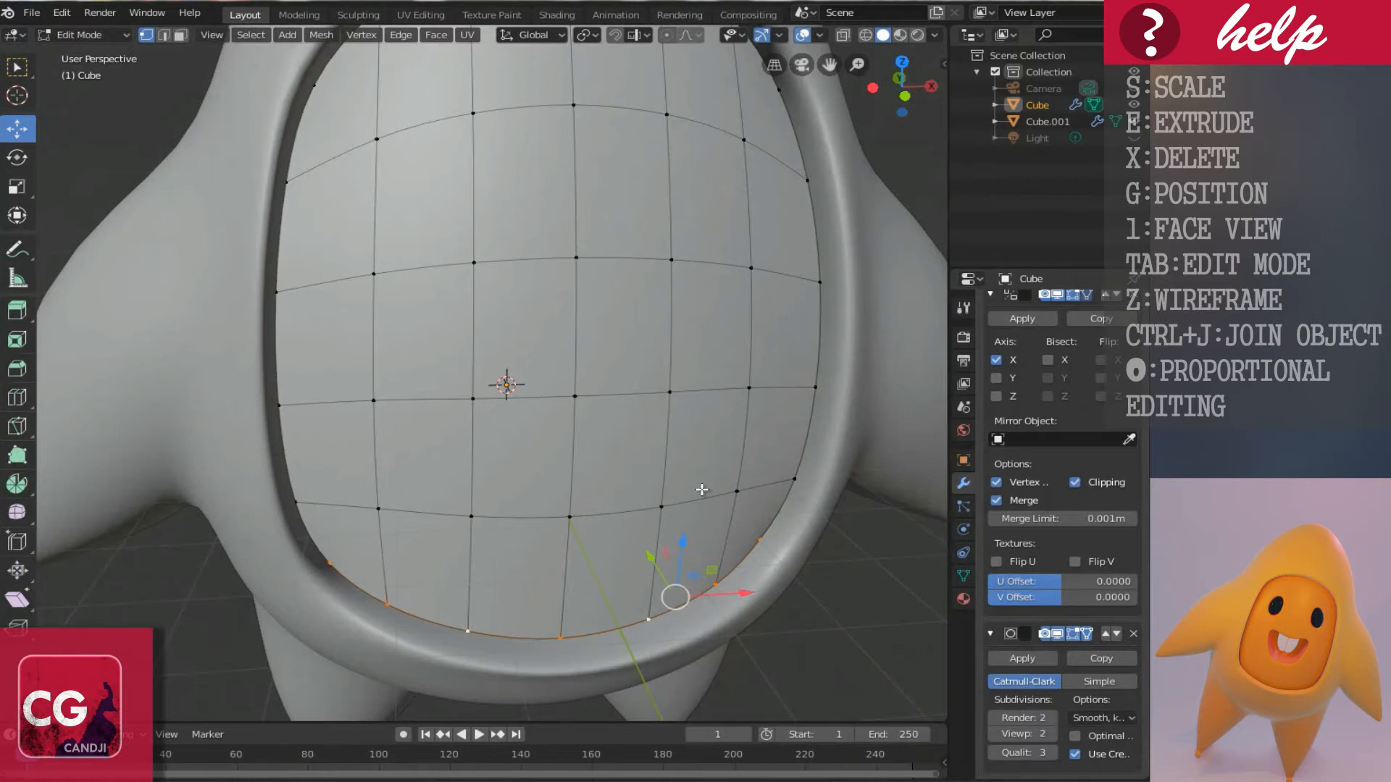
pyautogui.press('KP_Divide')
# Add the side and top border vertices of the face panel to select its entire outline.
pyautogui.moveTo(662, 445); pyautogui.dragTo(630, 452, button='middle')
pyautogui.keyDown('shift'); pyautogui.click(622, 564); pyautogui.keyUp('shift')
pyautogui.keyDown('shift'); pyautogui.click(636, 474); pyautogui.keyUp('shift')
pyautogui.keyDown('shift'); pyautogui.click(645, 370); pyautogui.keyUp('shift')
pyautogui.keyDown('shift'); pyautogui.click(647, 266); pyautogui.keyUp('shift')
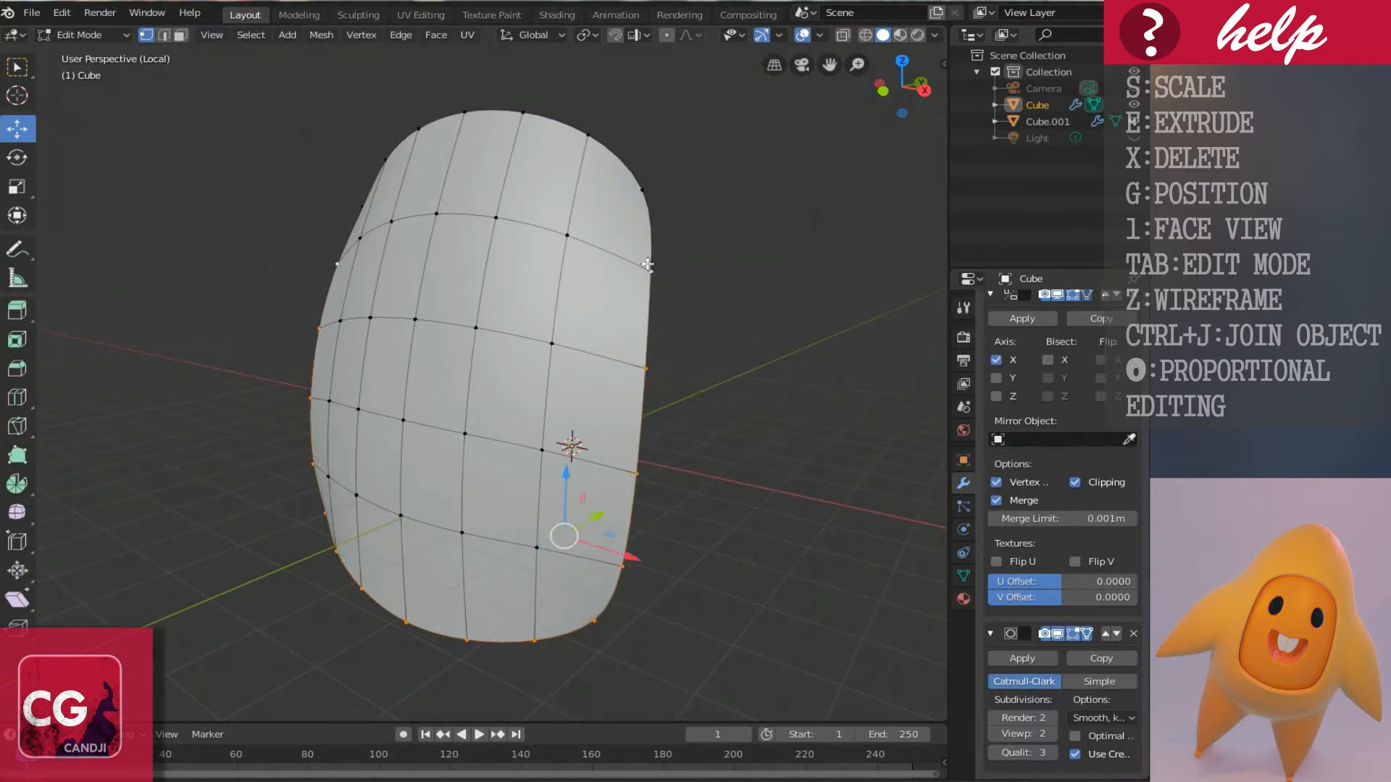
pyautogui.moveTo(678, 283); pyautogui.dragTo(640, 349, button='middle')
pyautogui.keyDown('shift'); pyautogui.click(644, 275); pyautogui.keyUp('shift')
pyautogui.keyDown('shift'); pyautogui.click(588, 189); pyautogui.keyUp('shift')
pyautogui.keyDown('shift'); pyautogui.click(528, 134); pyautogui.keyUp('shift')
pyautogui.keyDown('shift'); pyautogui.click(472, 103); pyautogui.keyUp('shift')
pyautogui.moveTo(673, 513); pyautogui.dragTo(596, 491, button='middle')
# From the side view, extrude the panel's outline backward by about 0.31 m and adjust its scale slightly.
pyautogui.press('KP_3')
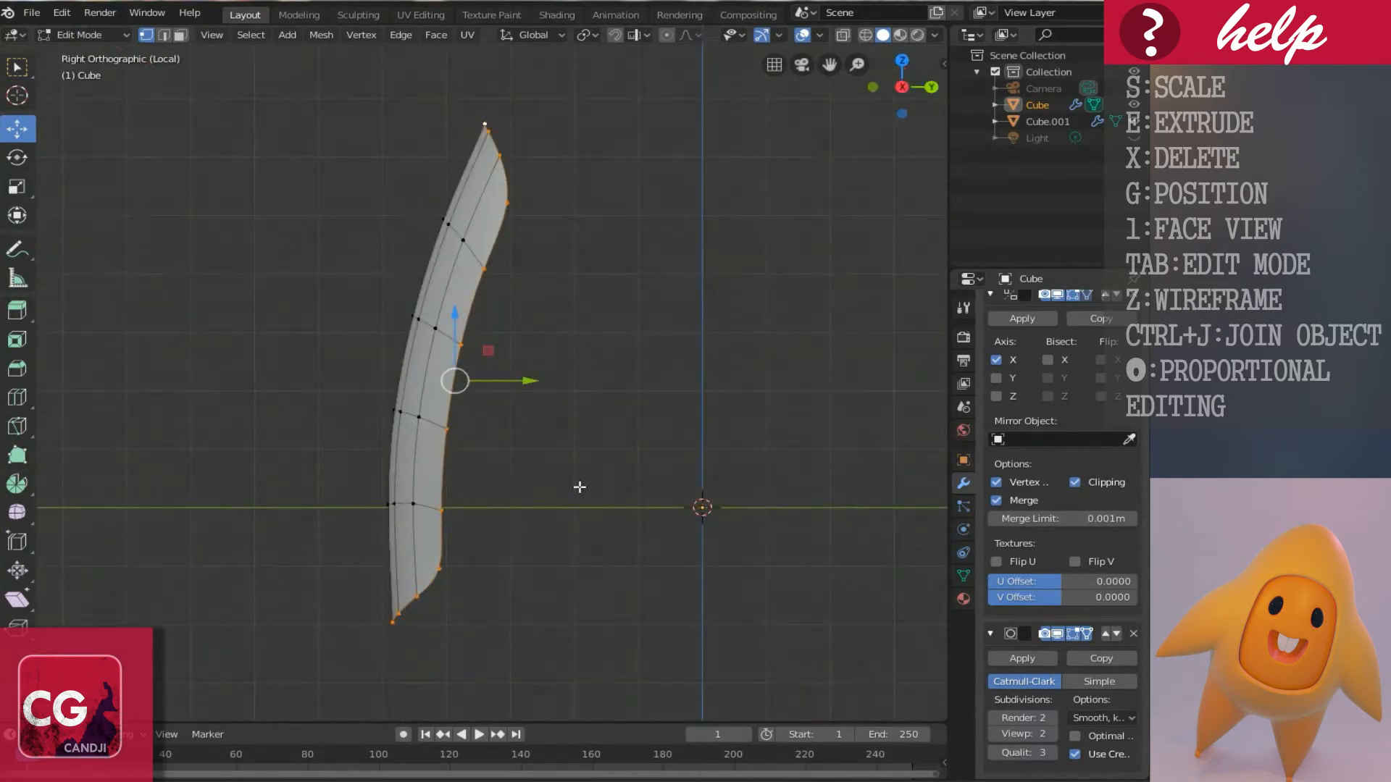
pyautogui.press('g')
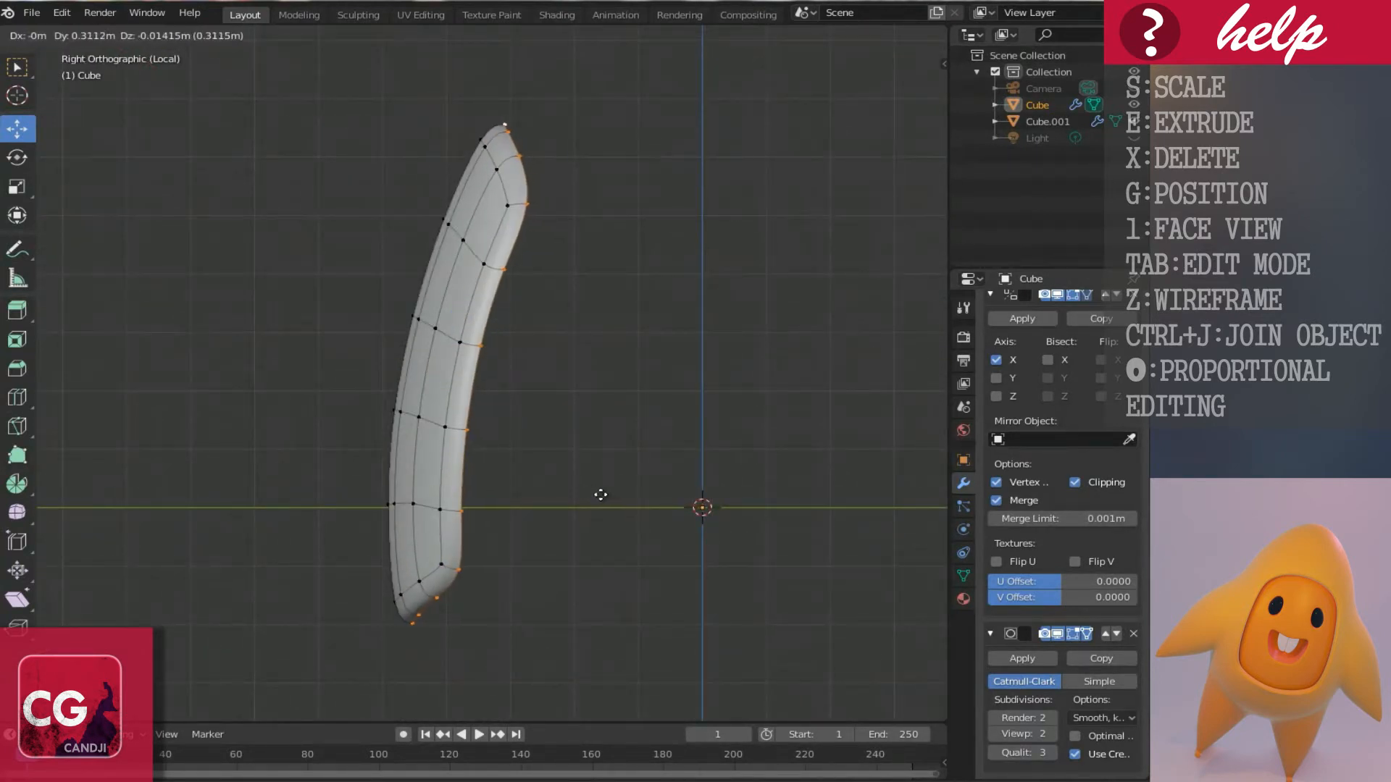
pyautogui.click(601, 495)
pyautogui.press('s')
pyautogui.click(549, 588)
# Extrude the panel's rear edge along the Y axis by about 0.38 m and fine-tune its scale.
pyautogui.press('e')
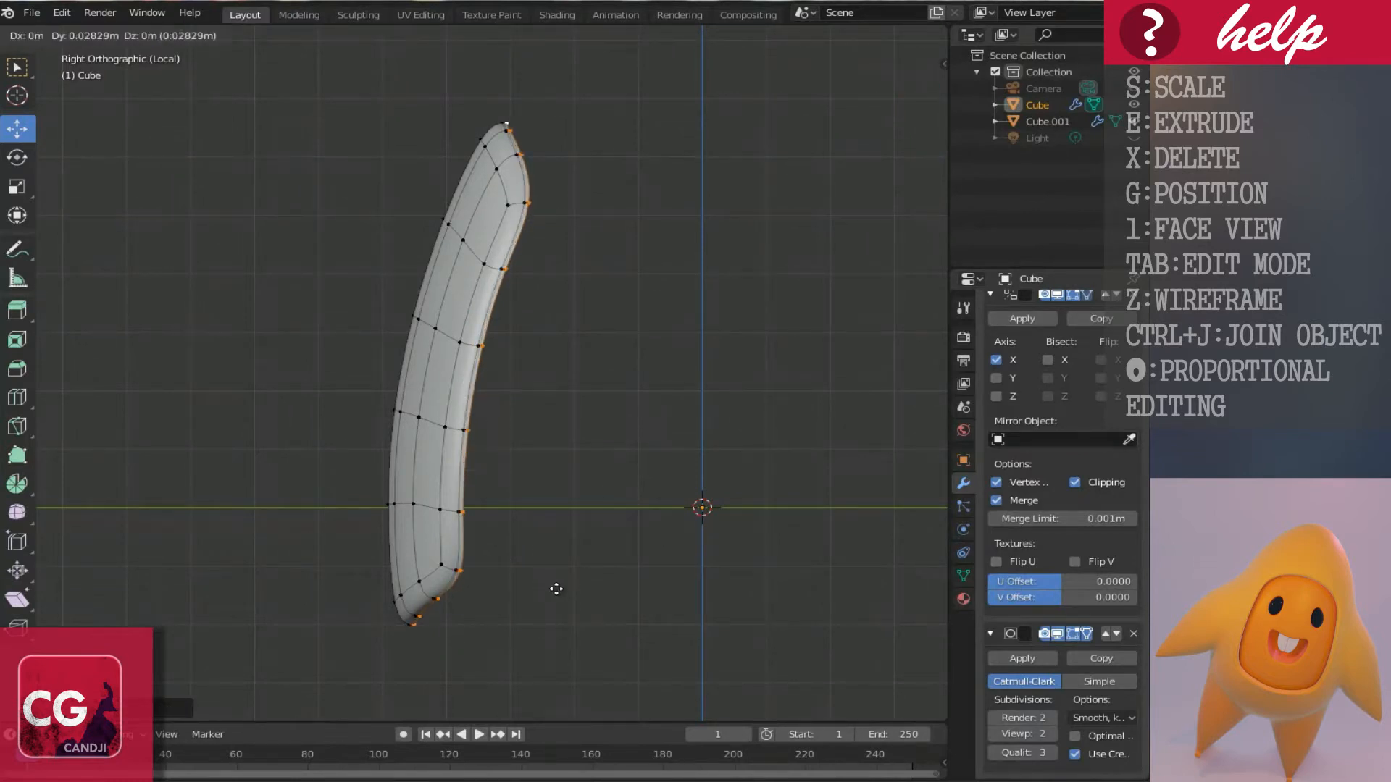
pyautogui.press('y')
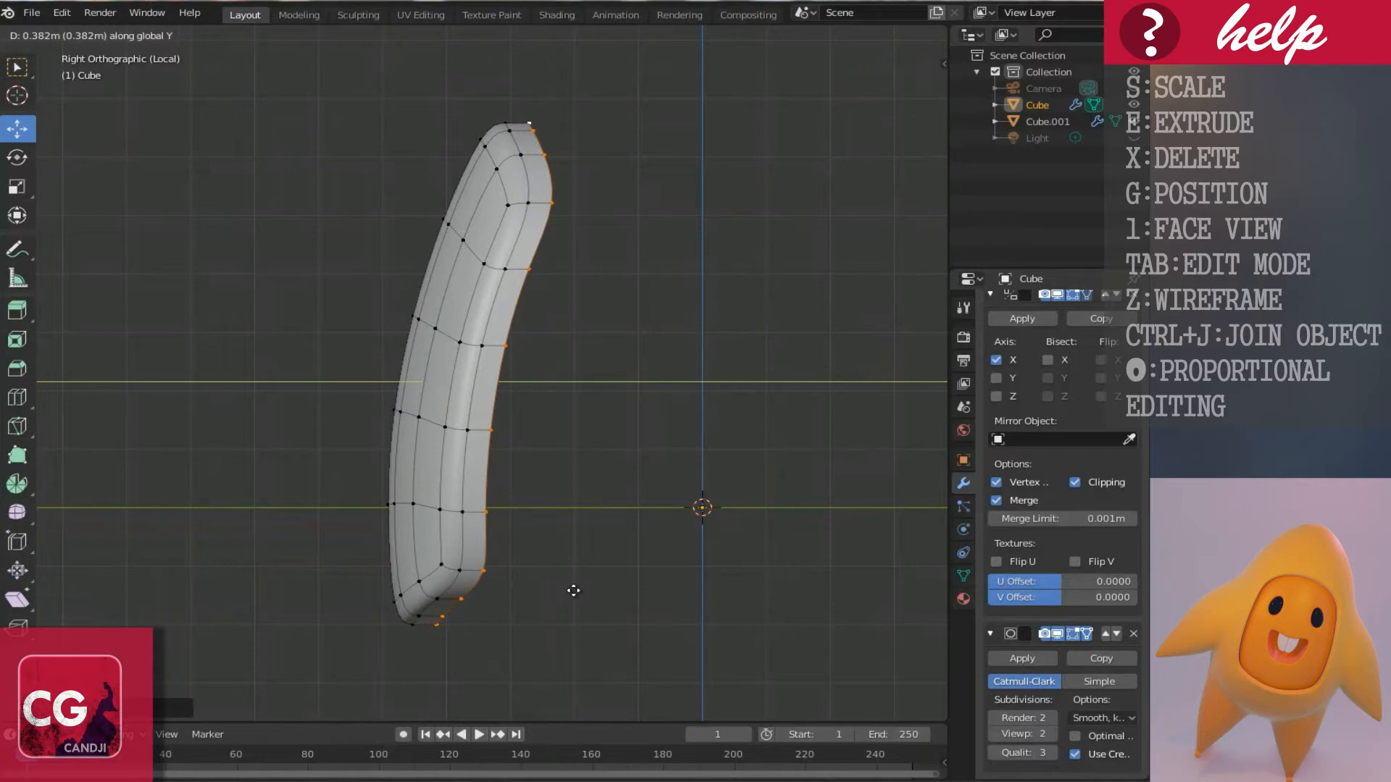
pyautogui.click(573, 591)
pyautogui.press('s')
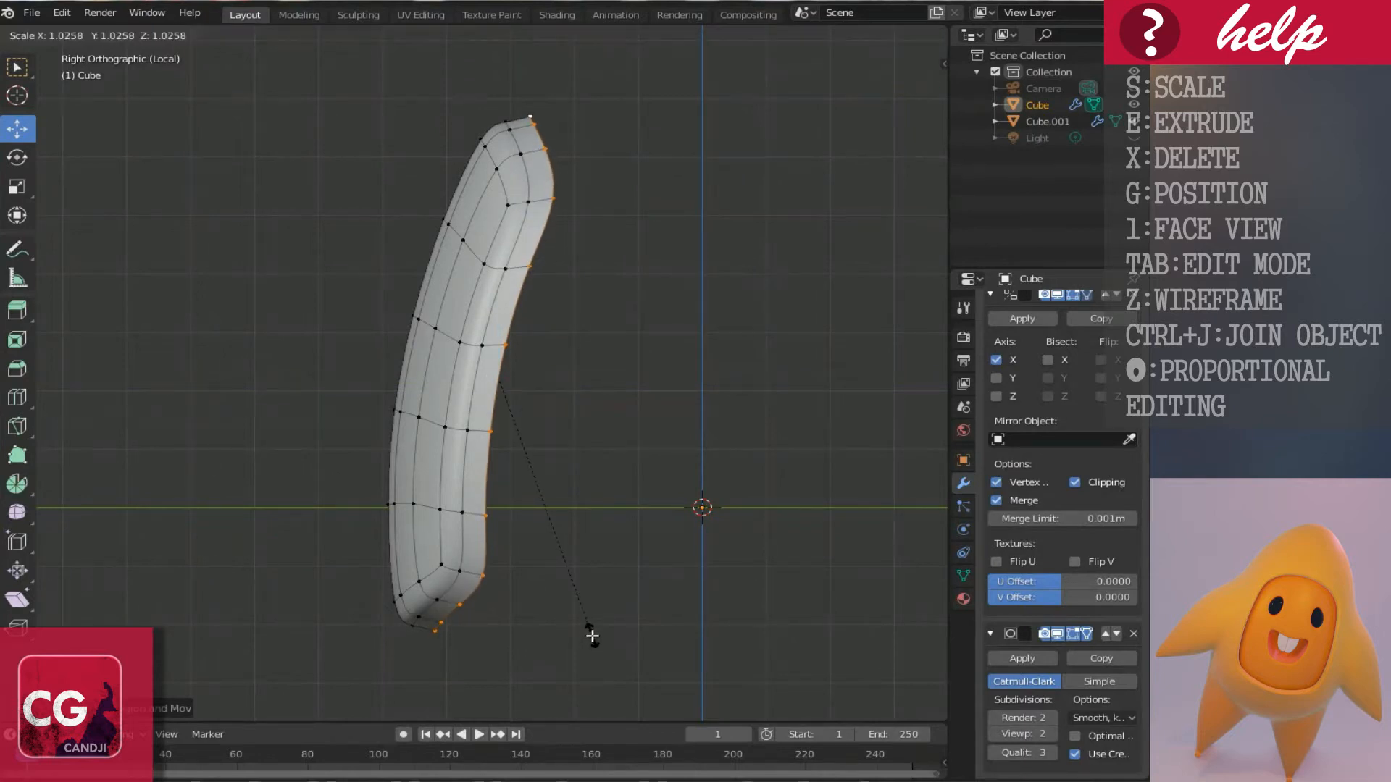
pyautogui.click(557, 565)
# From the front, select the mirrored pair of upper faces where the eyes belong and delete them to open eye holes.
pyautogui.moveTo(556, 565); pyautogui.dragTo(593, 479, button='middle')
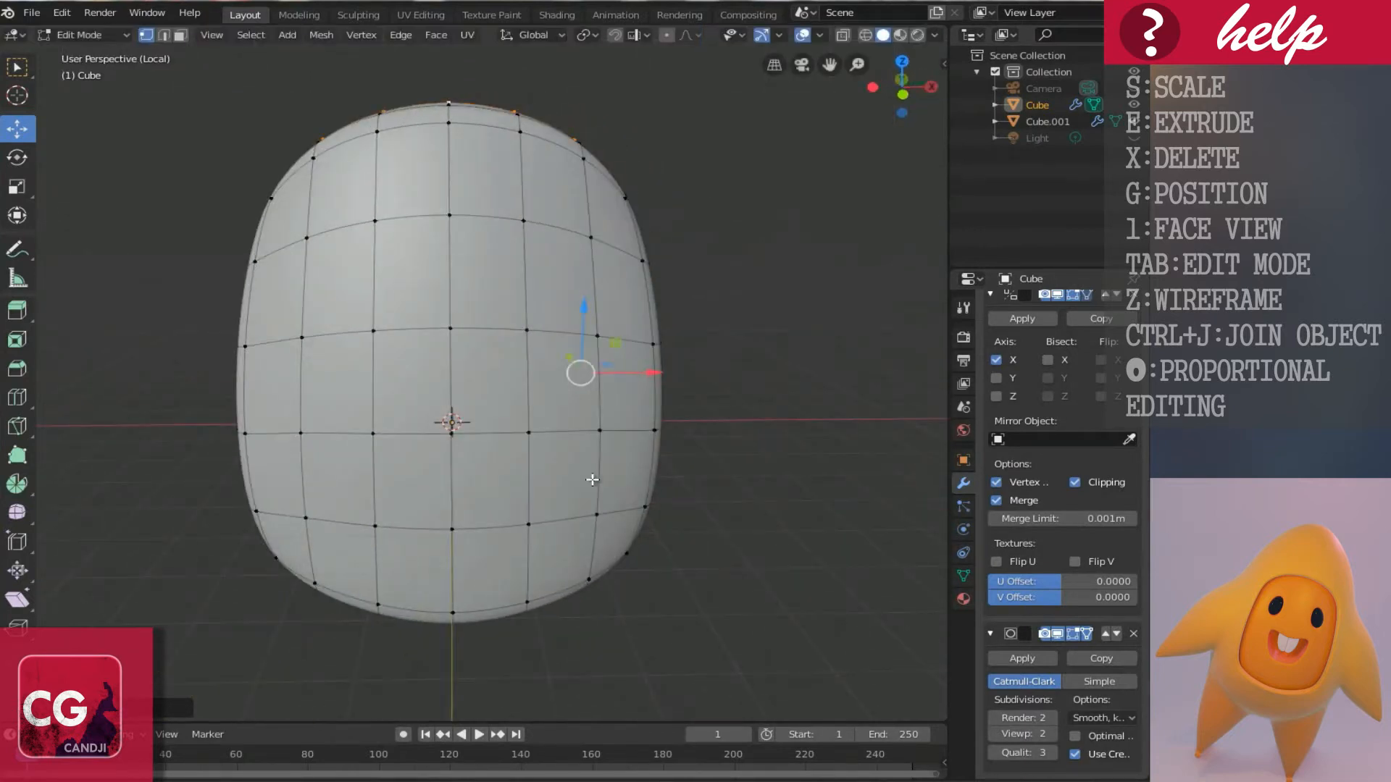
pyautogui.moveTo(456, 461); pyautogui.dragTo(460, 454, button='middle')
pyautogui.press('1')
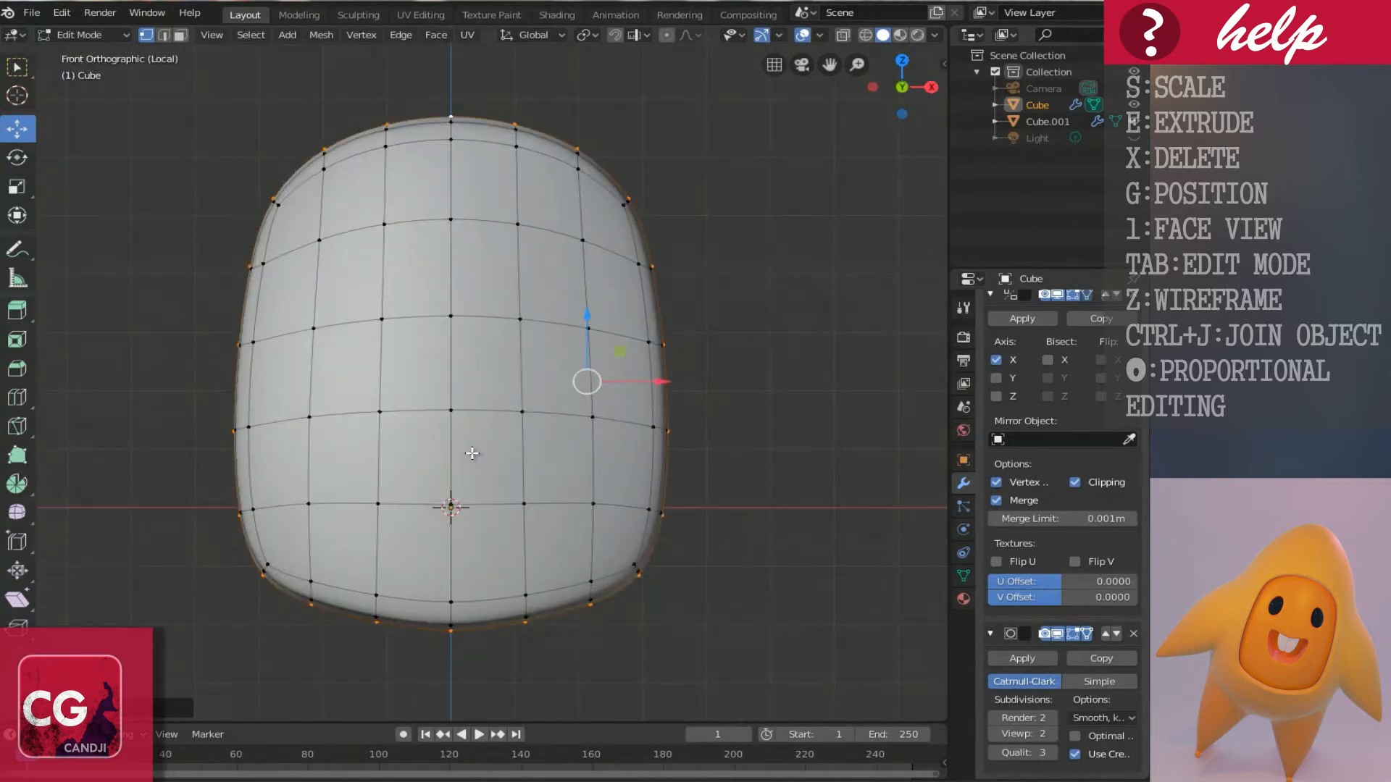
pyautogui.scroll(3, 472, 454)
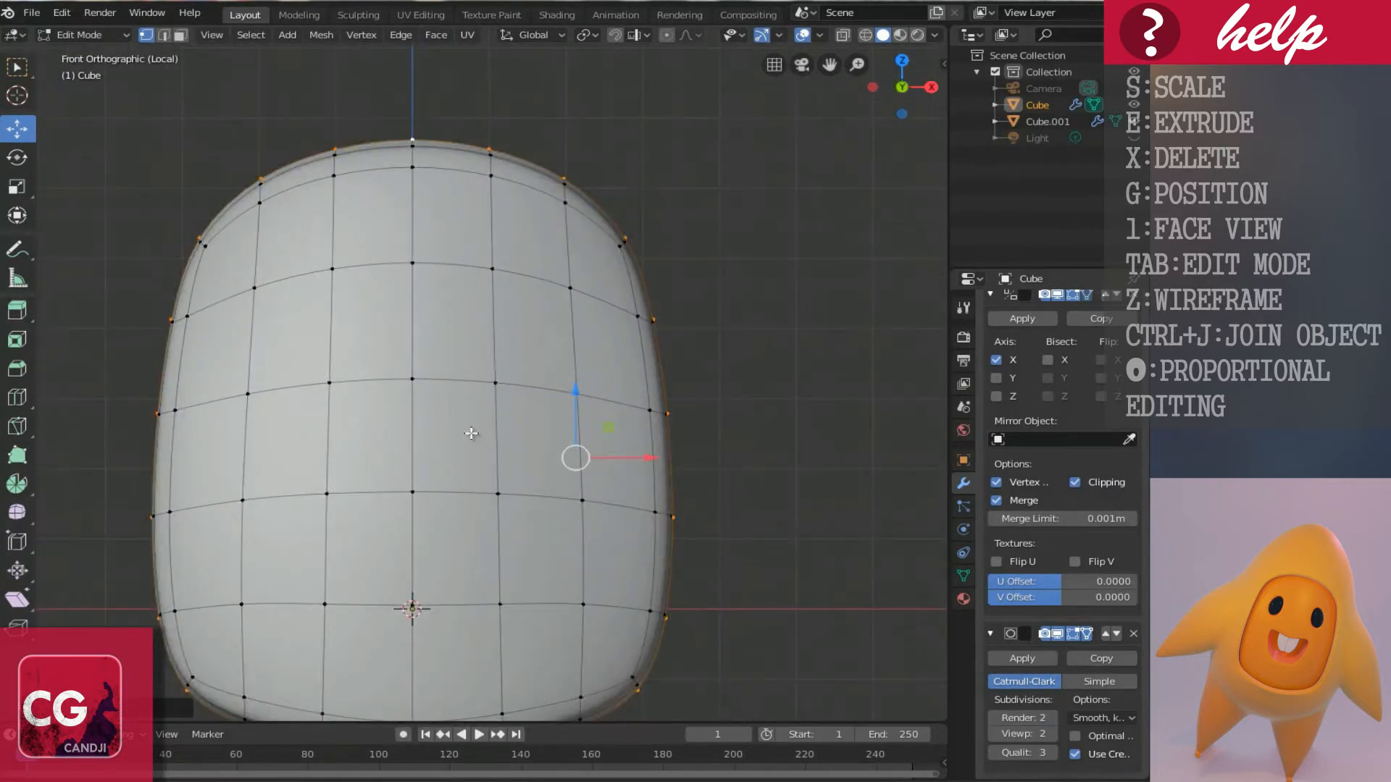
pyautogui.click(497, 362)
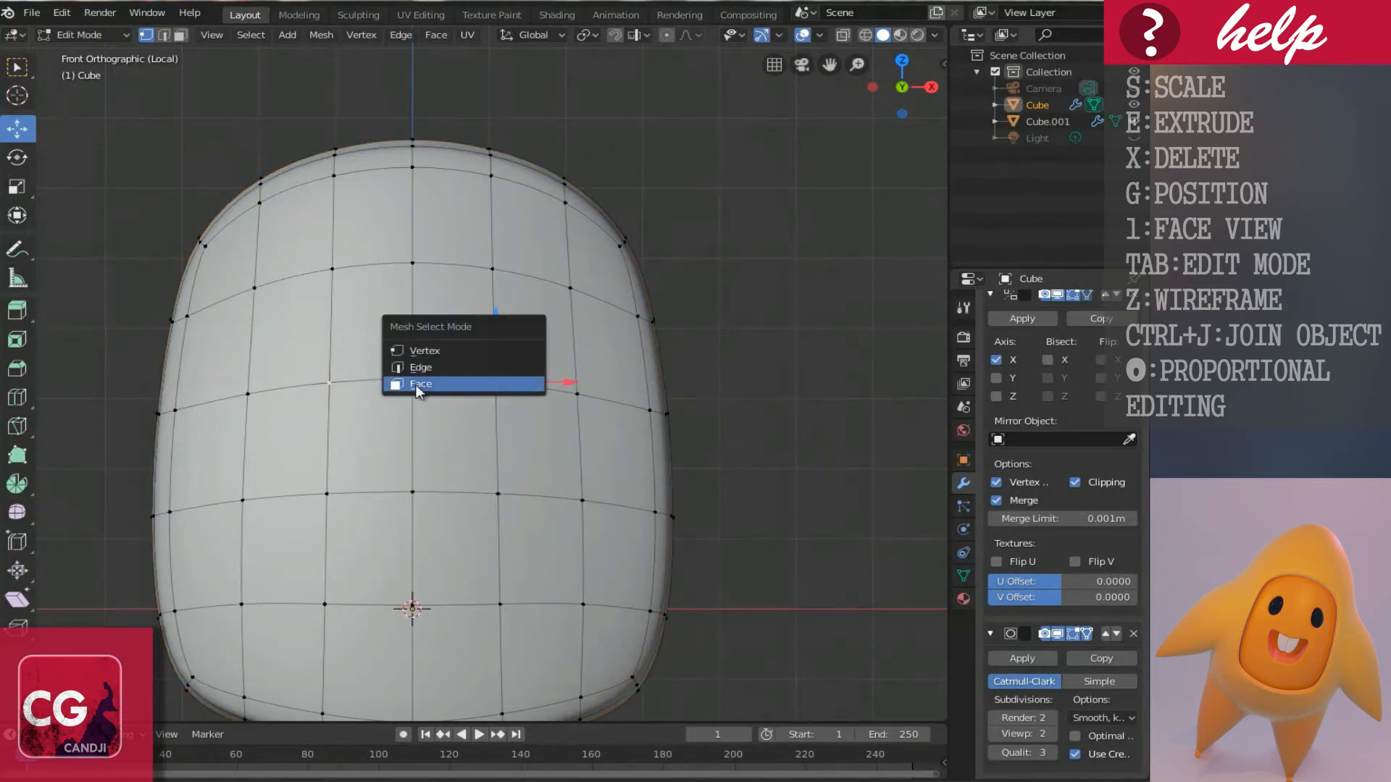
pyautogui.click(418, 383)
pyautogui.click(514, 332)
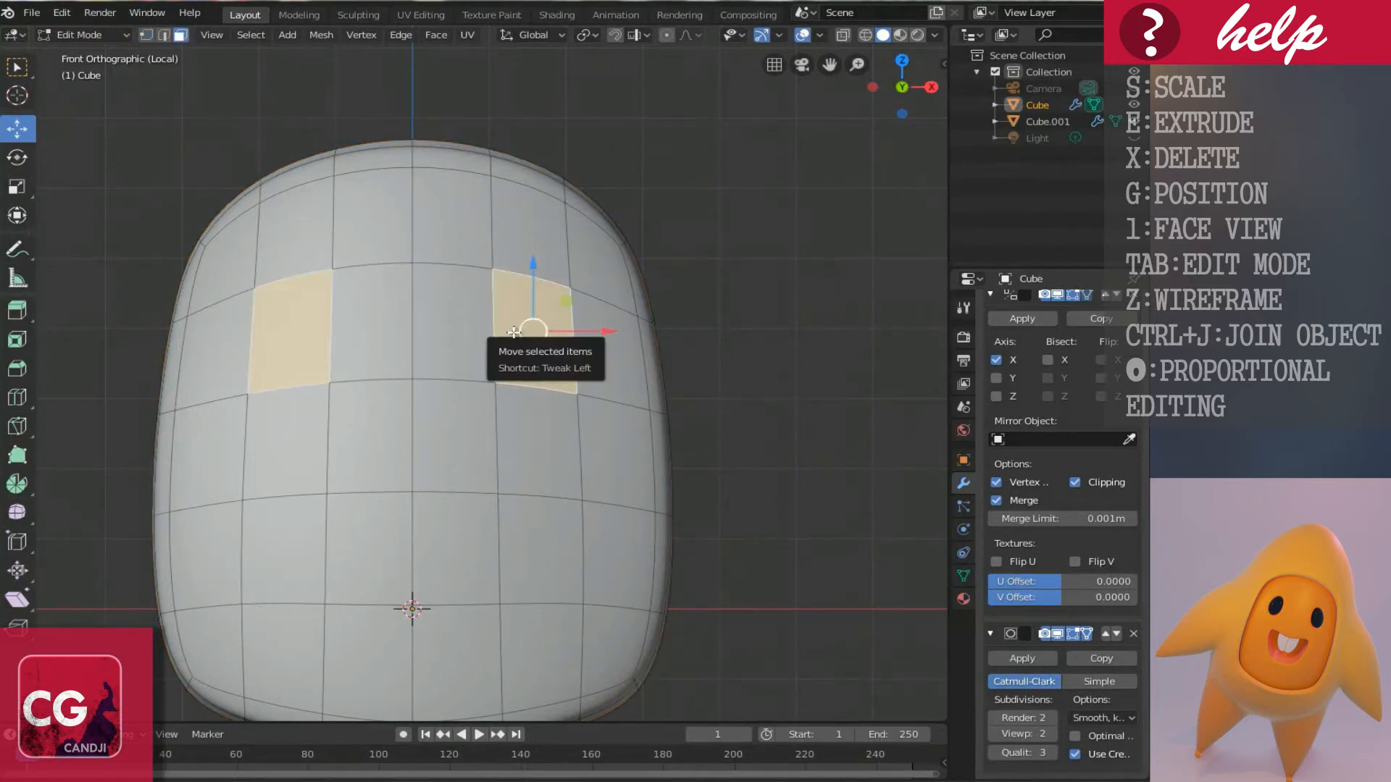
pyautogui.press('x')
pyautogui.click(422, 333)
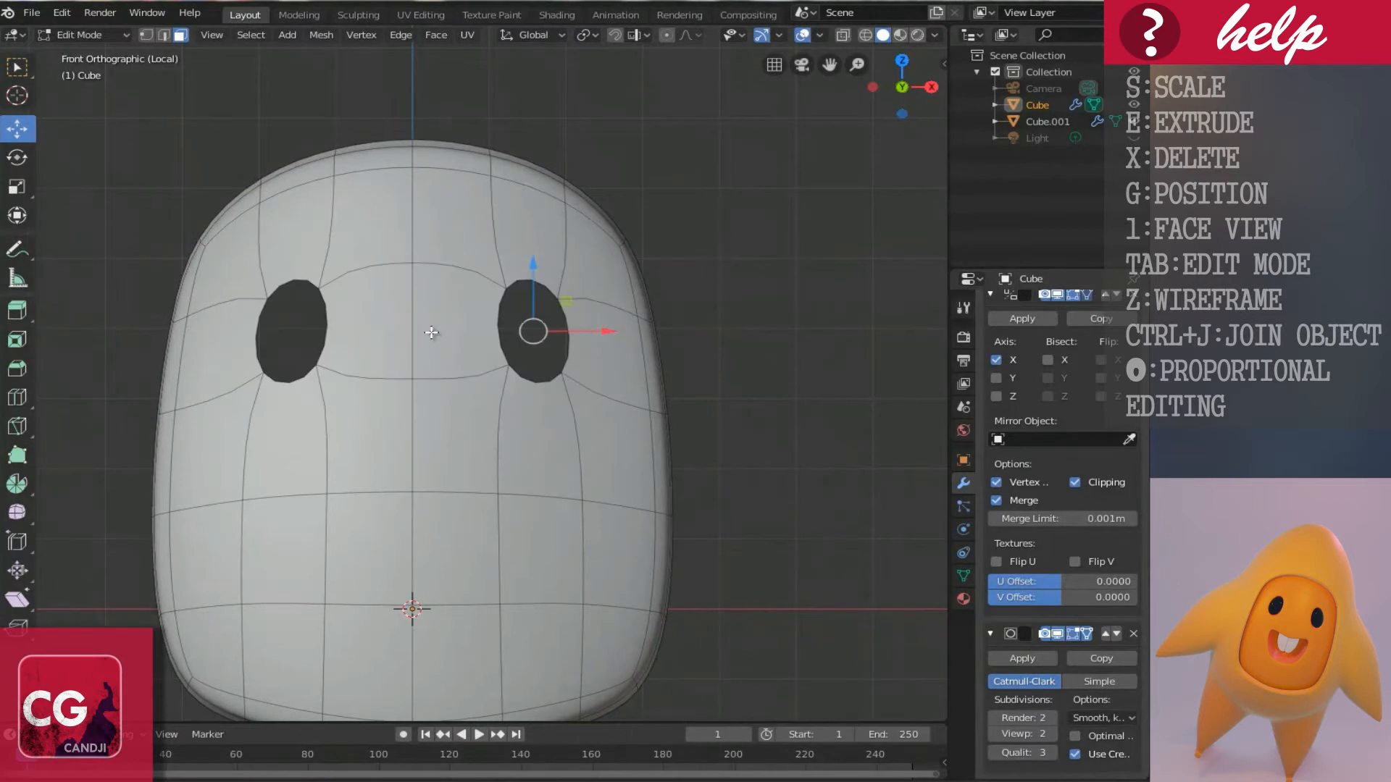
# Select the border loop of the eye holes and extrude it inward along Y by about 0.15 m.
pyautogui.scroll(2, 588, 415)
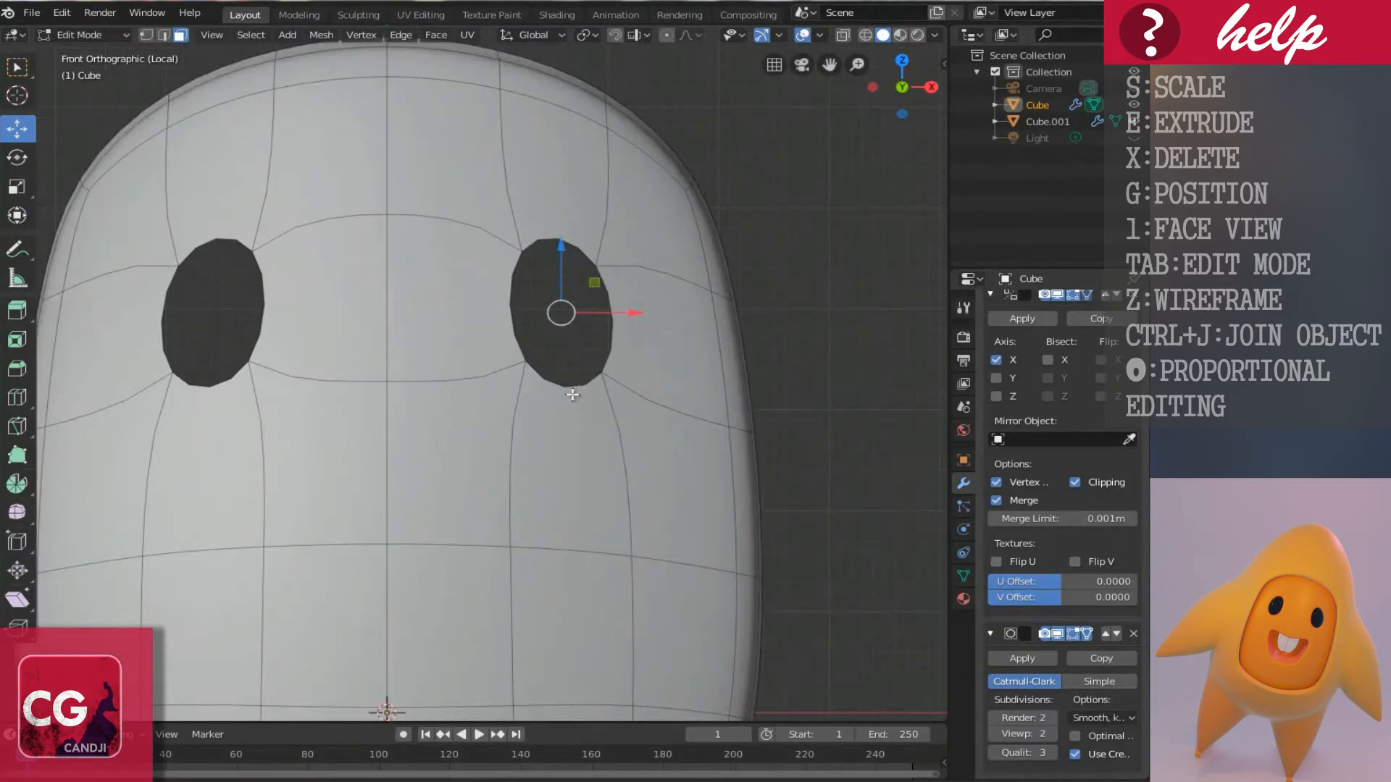
pyautogui.hotkey('ctrl', 'Tab')
pyautogui.click(491, 354)
pyautogui.keyDown('alt'); pyautogui.click(522, 363); pyautogui.keyUp('alt')
pyautogui.keyDown('alt'); pyautogui.click(518, 305); pyautogui.keyUp('alt')
pyautogui.scroll(-2, 598, 397)
pyautogui.moveTo(622, 392); pyautogui.dragTo(473, 418, button='middle')
pyautogui.press('KP_3')
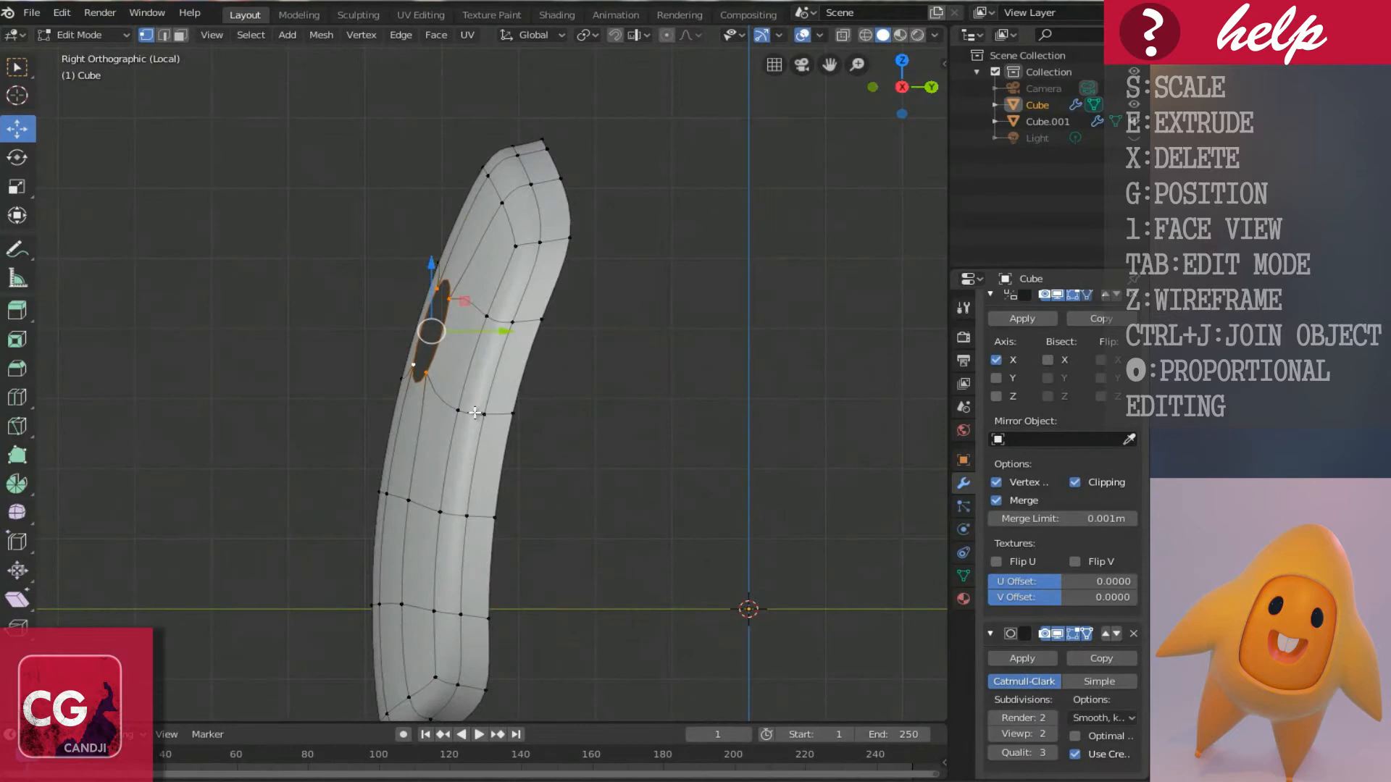
pyautogui.scroll(1, 474, 412)
pyautogui.press('g')
pyautogui.press('y')
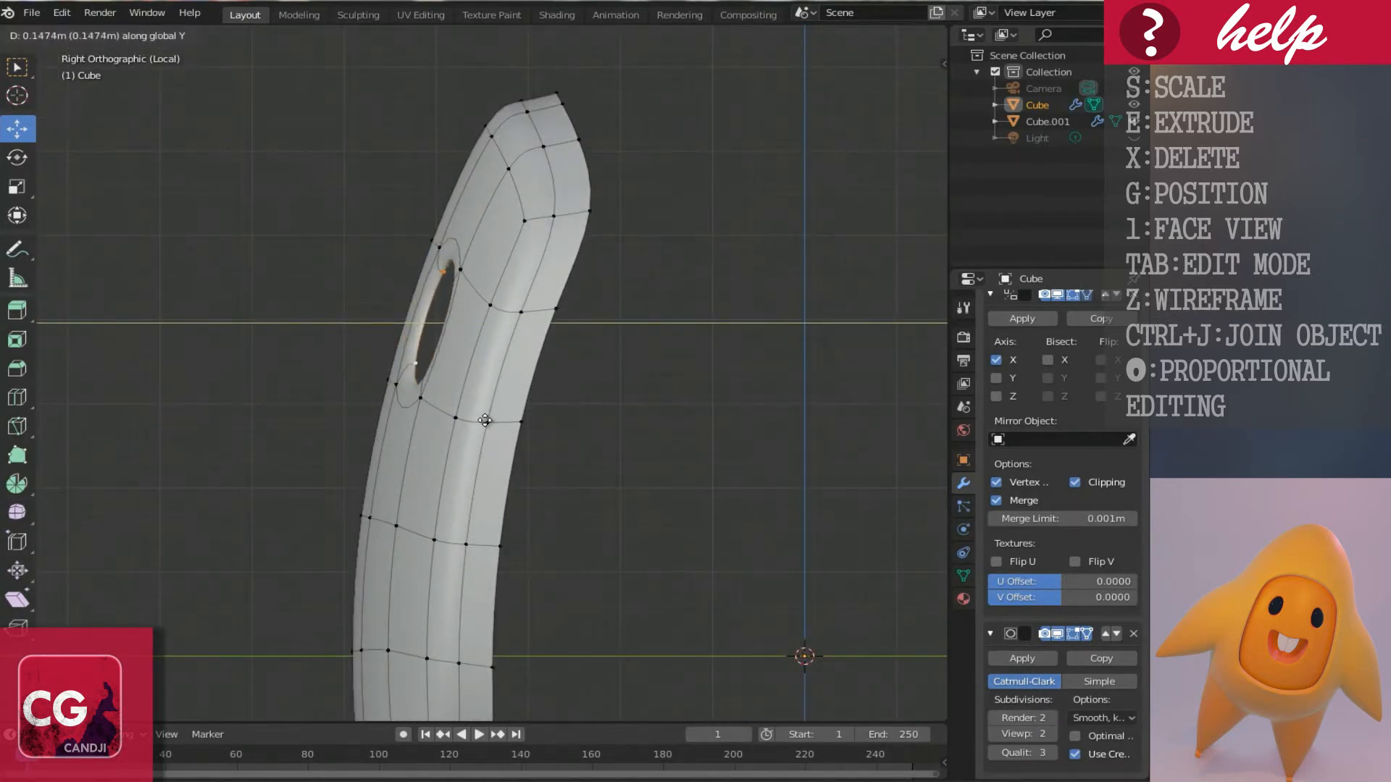
pyautogui.click(485, 420)
# Move the eye holes' inner border loop deeper along Y and scale it to about 0.92.
pyautogui.press('g')
pyautogui.press('y')
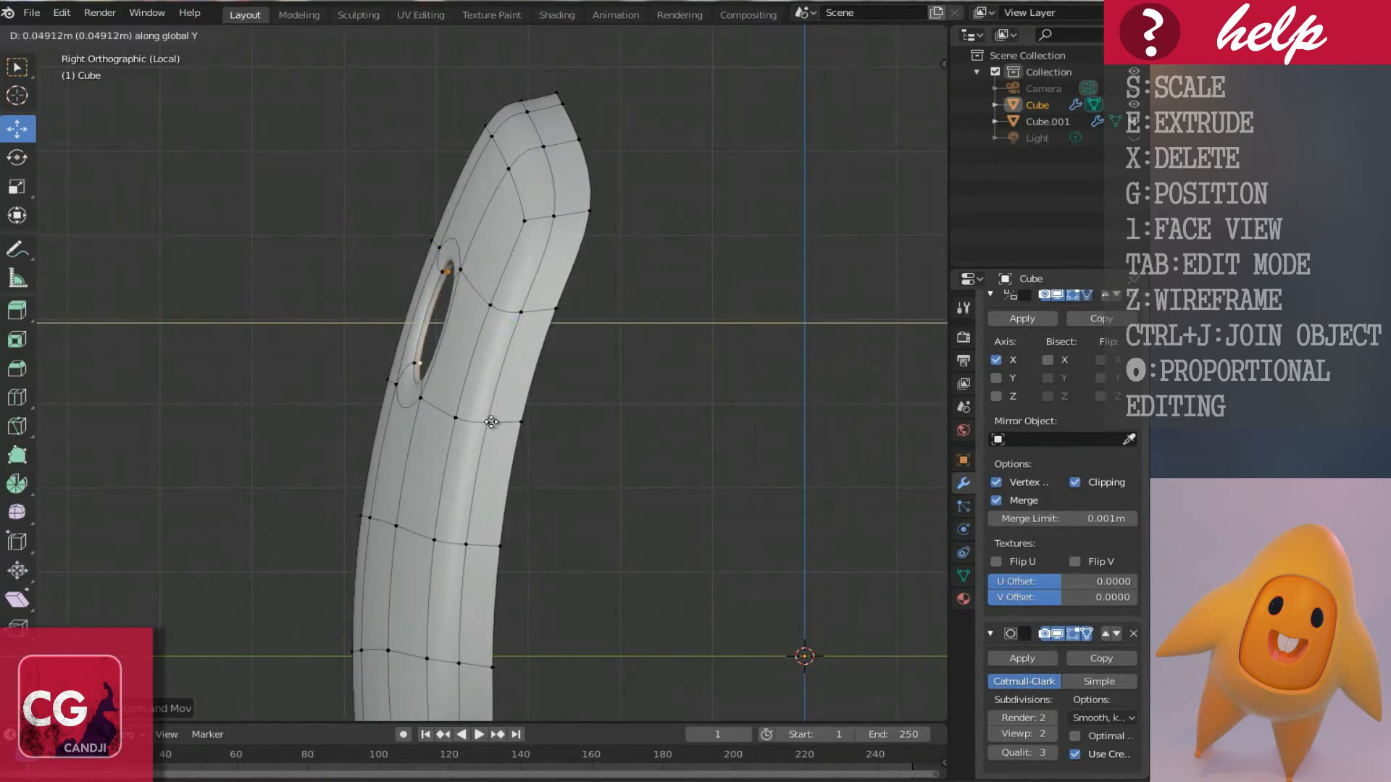
pyautogui.click(504, 424)
pyautogui.moveTo(504, 424); pyautogui.dragTo(652, 462, button='middle')
pyautogui.press('s')
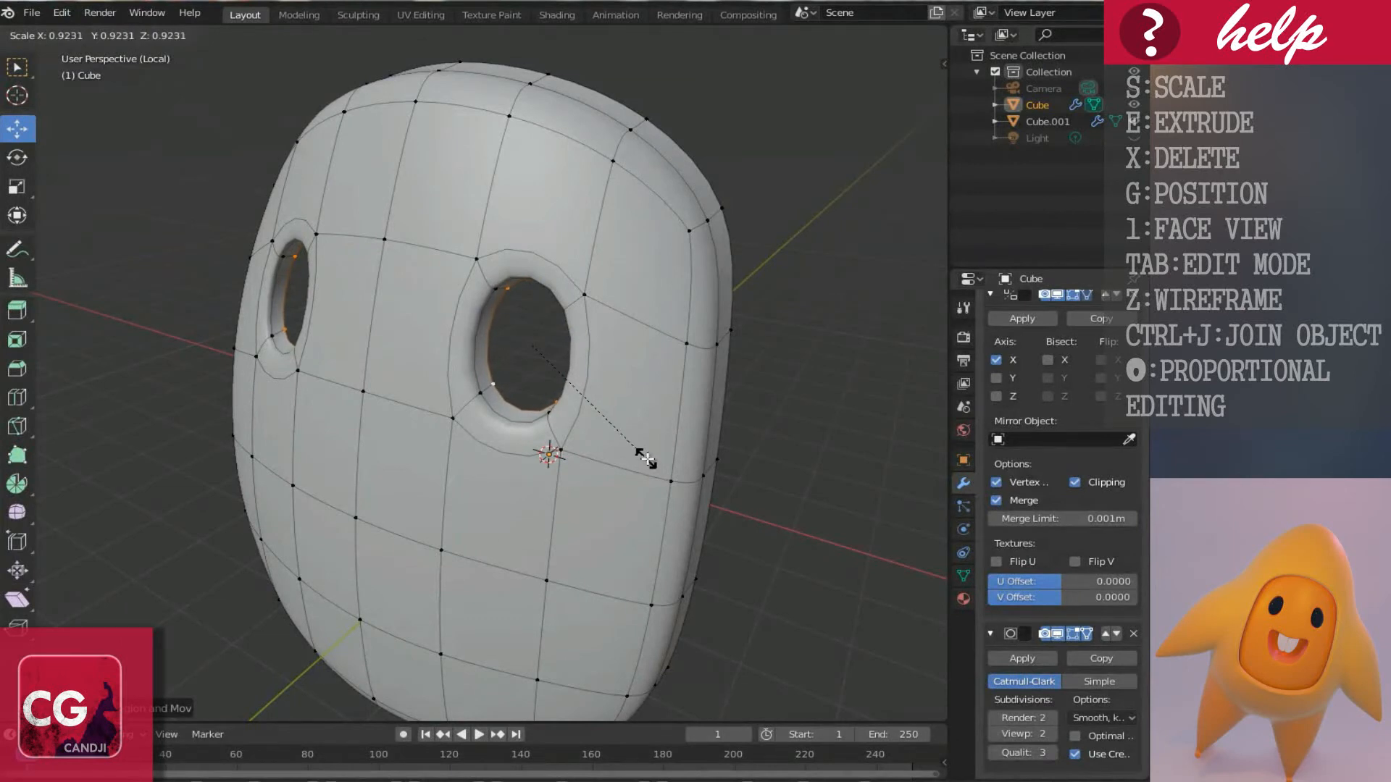
pyautogui.click(644, 454)
# Shift the inner eye-hole loop along Y again, rescale it, and exit local view to bring back the whole character.
pyautogui.moveTo(644, 454); pyautogui.dragTo(510, 441, button='middle')
pyautogui.press('g')
pyautogui.press('y')
pyautogui.click(529, 440)
pyautogui.moveTo(529, 439); pyautogui.dragTo(540, 398, button='middle')
pyautogui.press('s')
pyautogui.click(695, 397)
pyautogui.scroll(-2, 651, 402)
pyautogui.press('KP_Divide')
pyautogui.scroll(-4, 559, 406)
pyautogui.scroll(2, 515, 402)
pyautogui.scroll(1, 515, 402)
pyautogui.scroll(3, 543, 398)
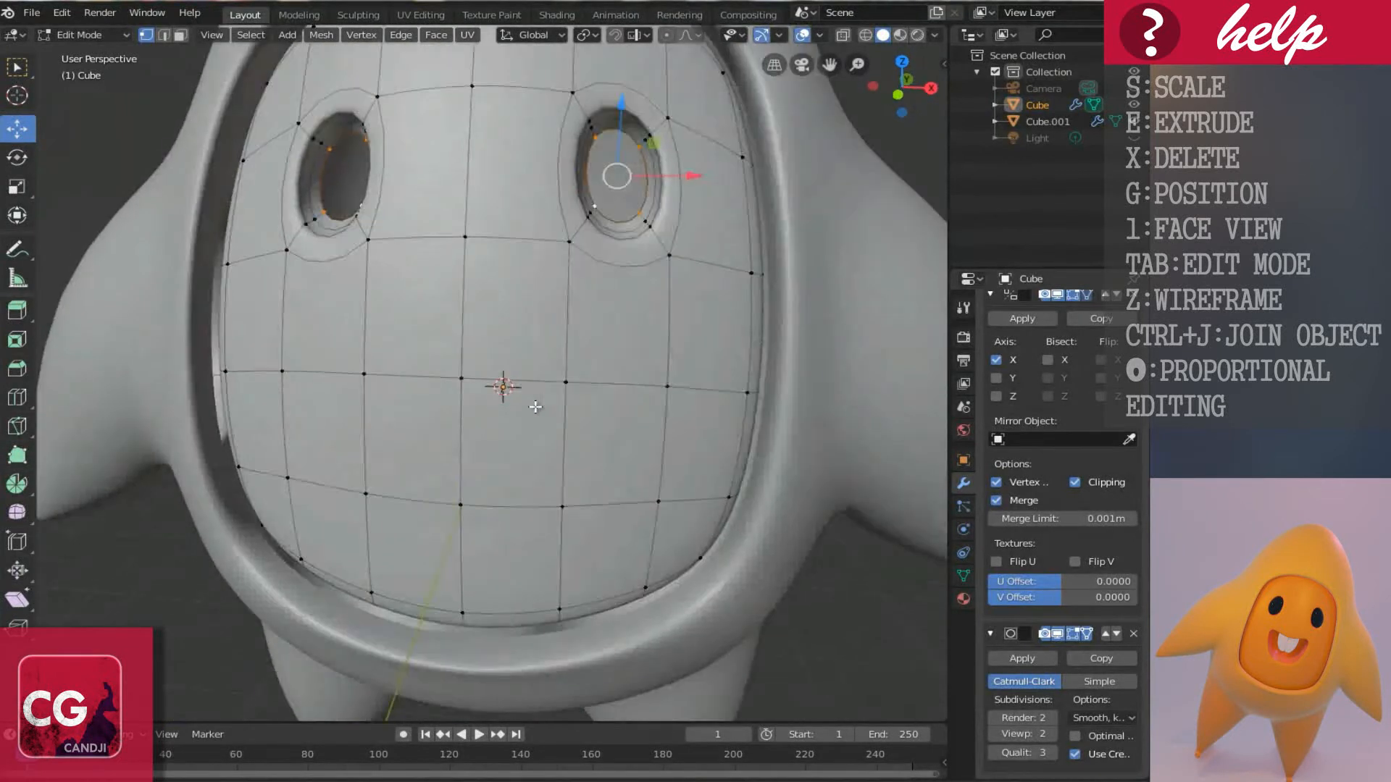
# Leave the face panel's edit mode, select the star body, and enter edit mode on it.
pyautogui.click(317, 452)
pyautogui.moveTo(318, 452); pyautogui.dragTo(494, 486, button='middle')
pyautogui.press('Tab')
pyautogui.click(665, 659)
pyautogui.moveTo(665, 660); pyautogui.dragTo(687, 554, button='middle')
pyautogui.press('Tab')
# Select the body's inner edge loop around the face opening and, from the side, move it back along Y by about 0.47 m.
pyautogui.keyDown('alt'); pyautogui.click(667, 601); pyautogui.keyUp('alt')
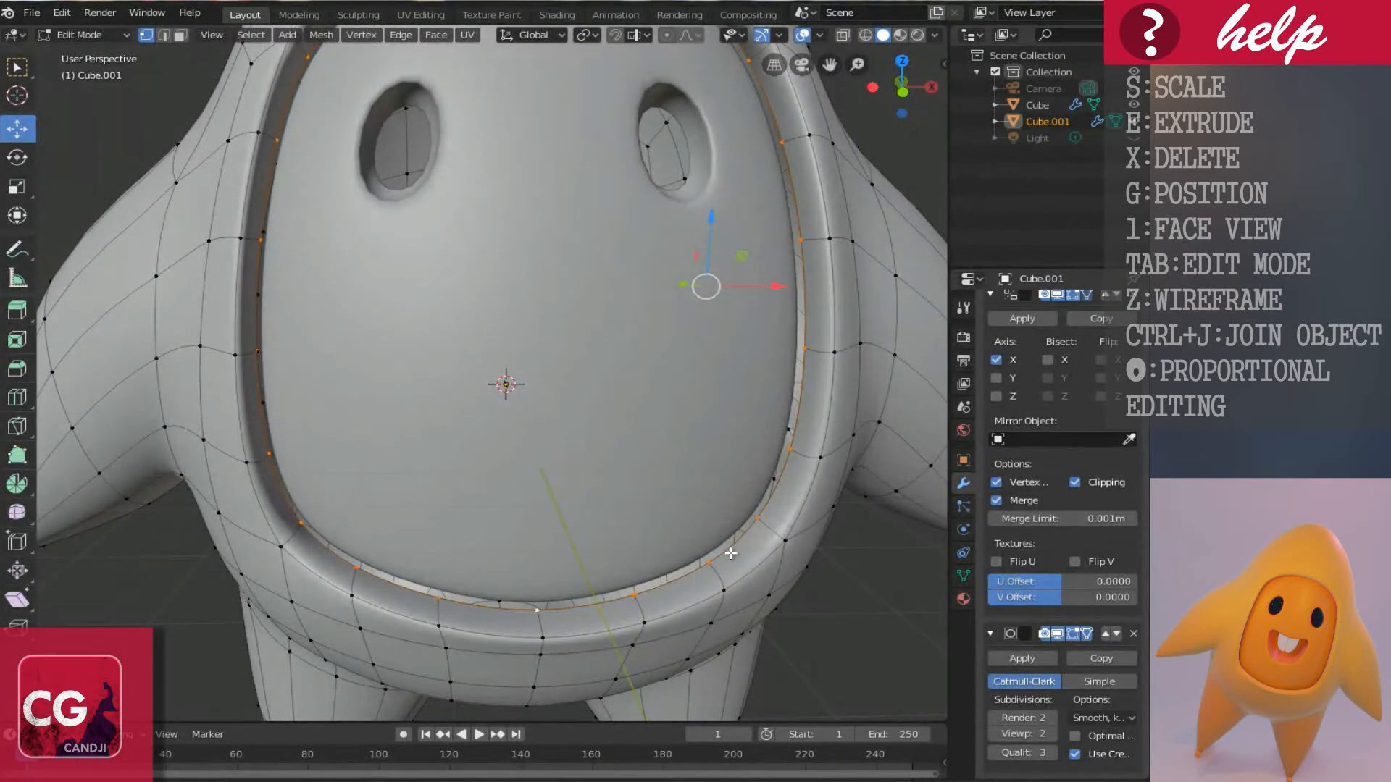
pyautogui.press('KP_3')
pyautogui.keyDown('ctrl'); pyautogui.scroll(4, 731, 553); pyautogui.keyUp('ctrl')
pyautogui.keyDown('shift'); pyautogui.scroll(3, 593, 526); pyautogui.keyUp('shift')
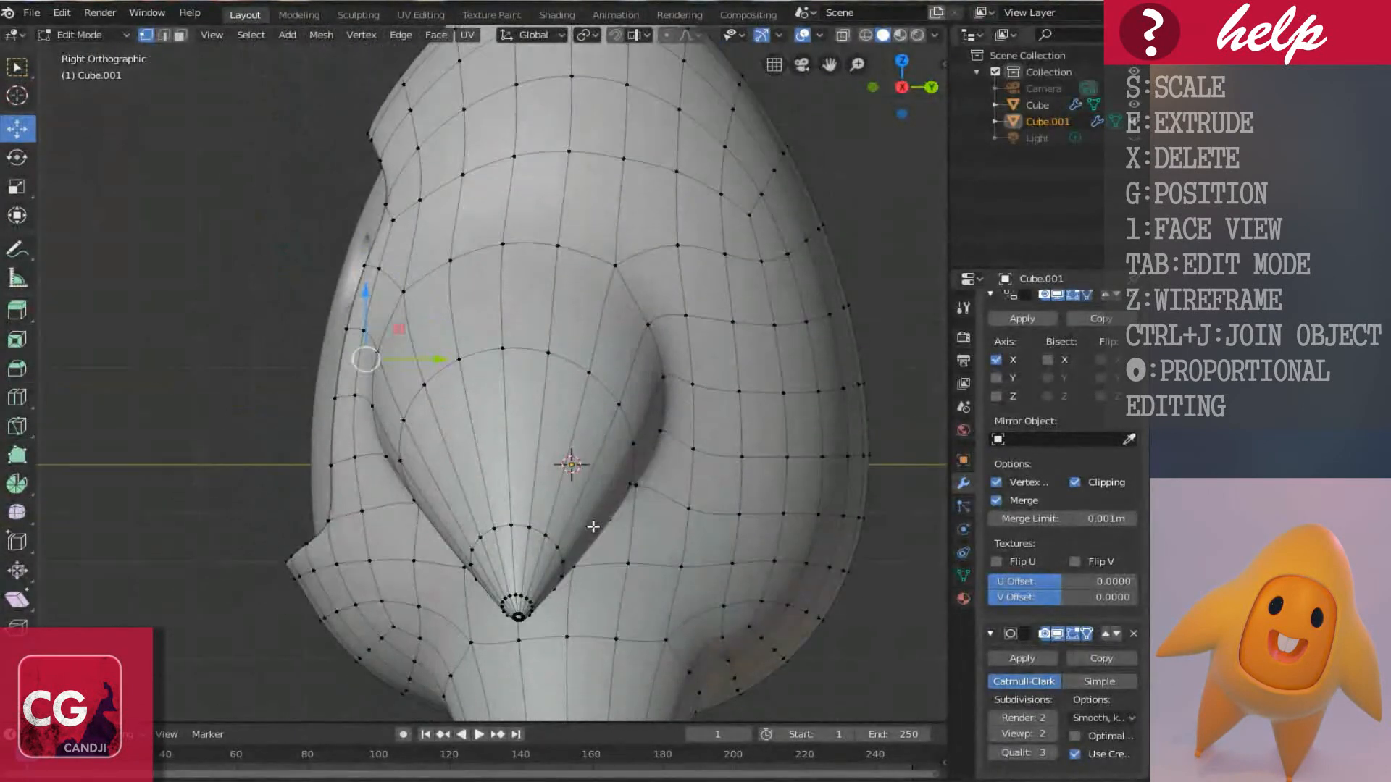
pyautogui.hotkey('alt', 'z')
pyautogui.keyDown('ctrl'); pyautogui.scroll(2, 533, 492); pyautogui.keyUp('ctrl')
pyautogui.scroll(2, 526, 520)
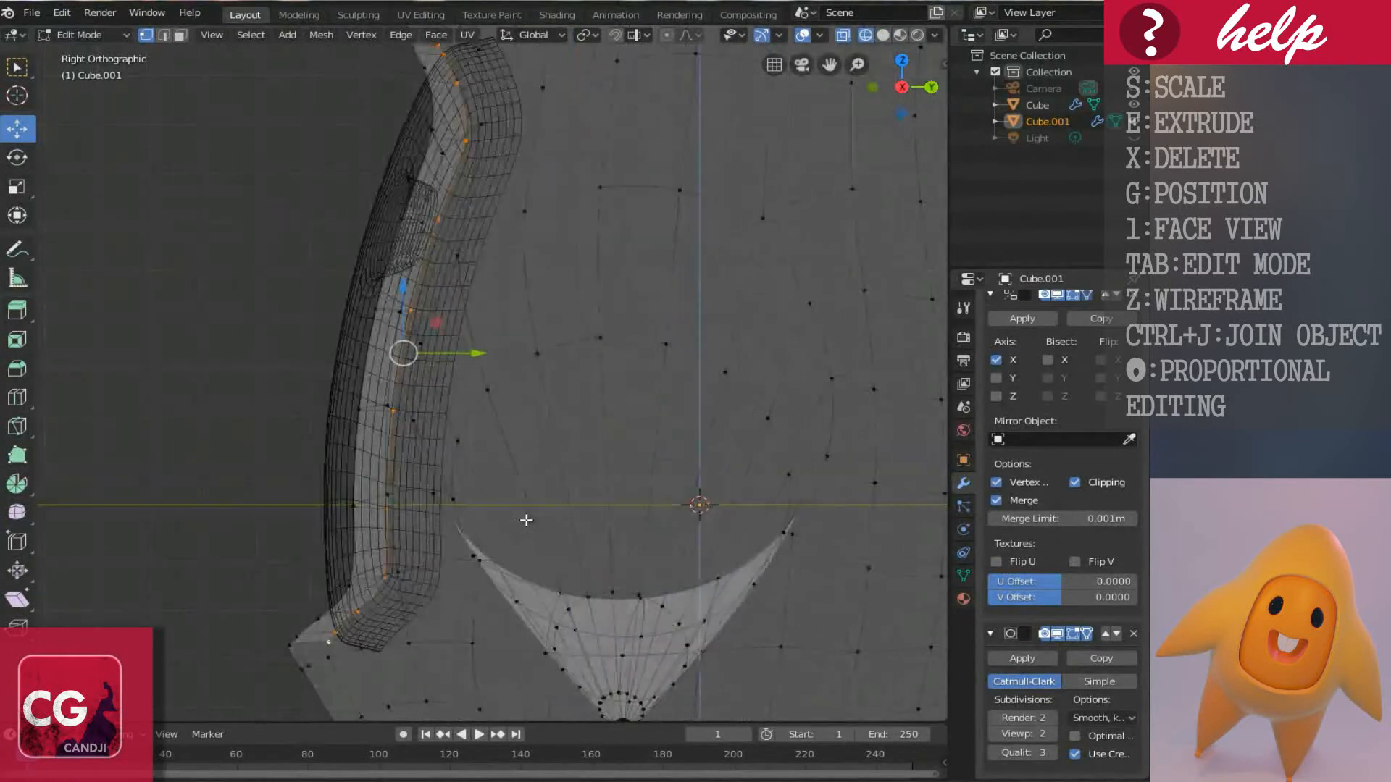
pyautogui.press('g')
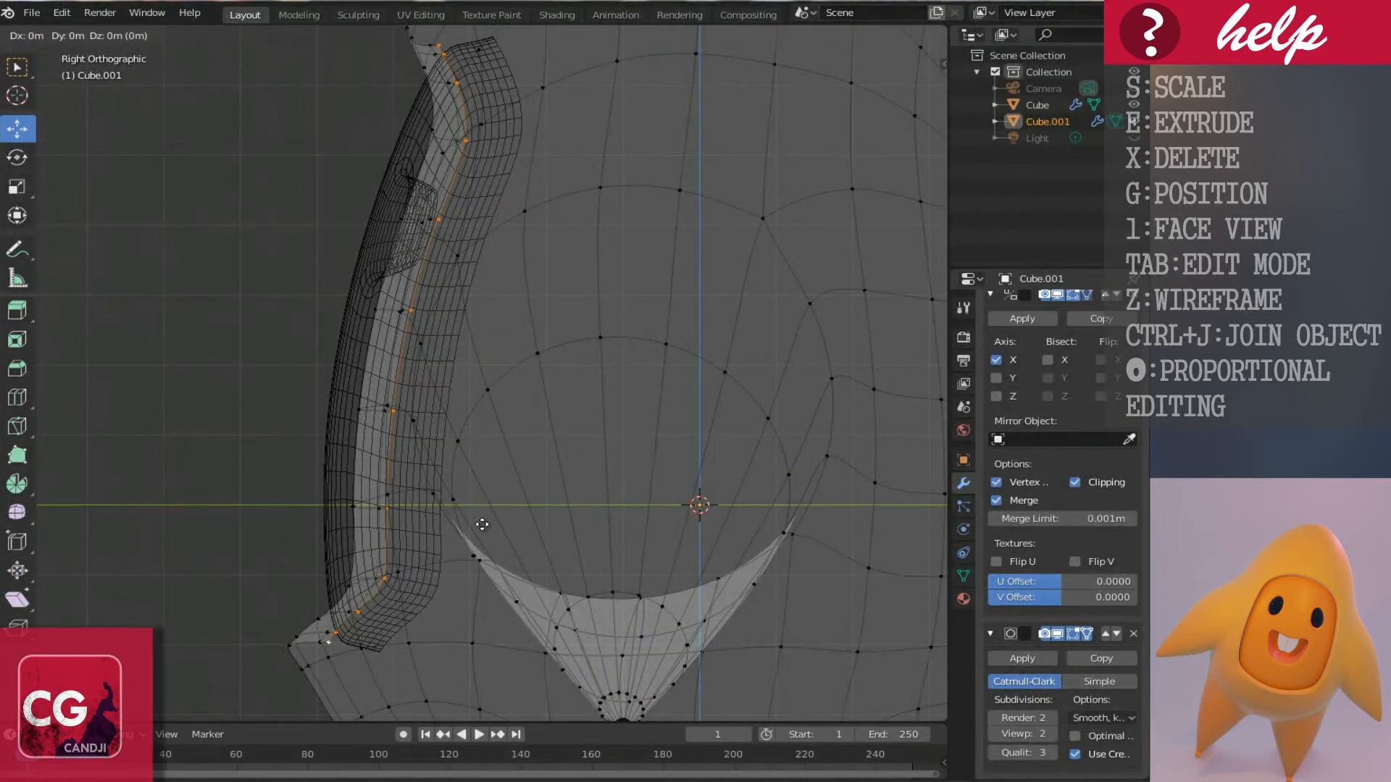
pyautogui.press('y')
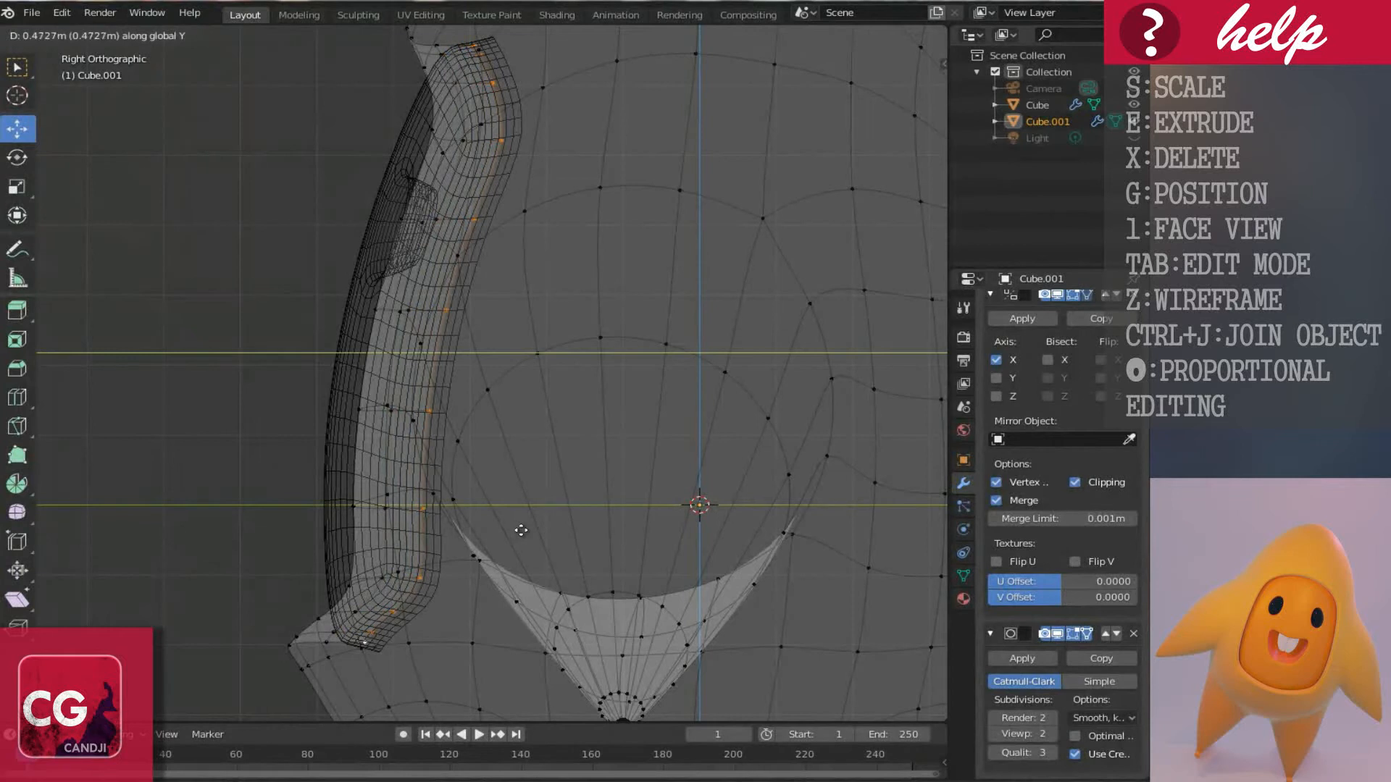
pyautogui.click(522, 530)
# From the front, scale the face opening's inner loop to about 0.95 and return to object mode.
pyautogui.press('KP_1')
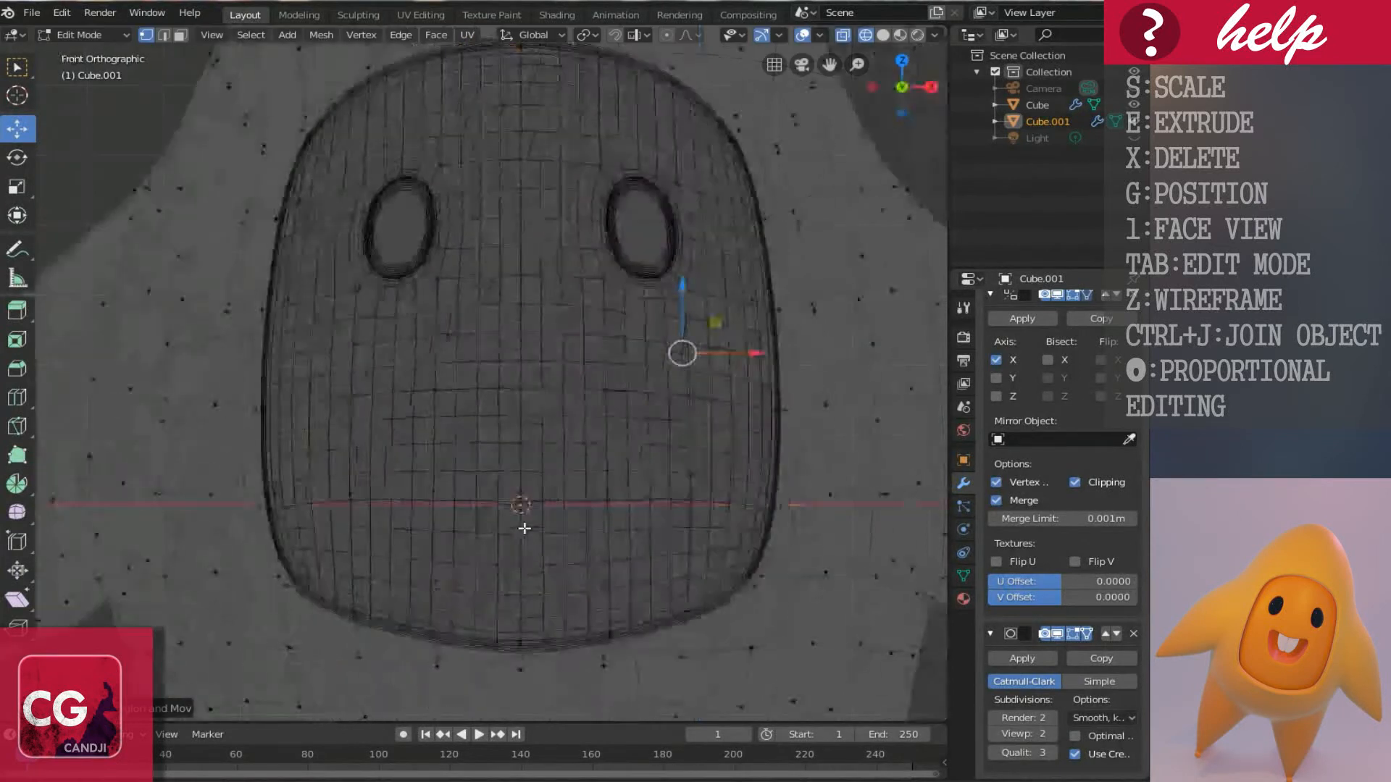
pyautogui.hotkey('shift', 'z')
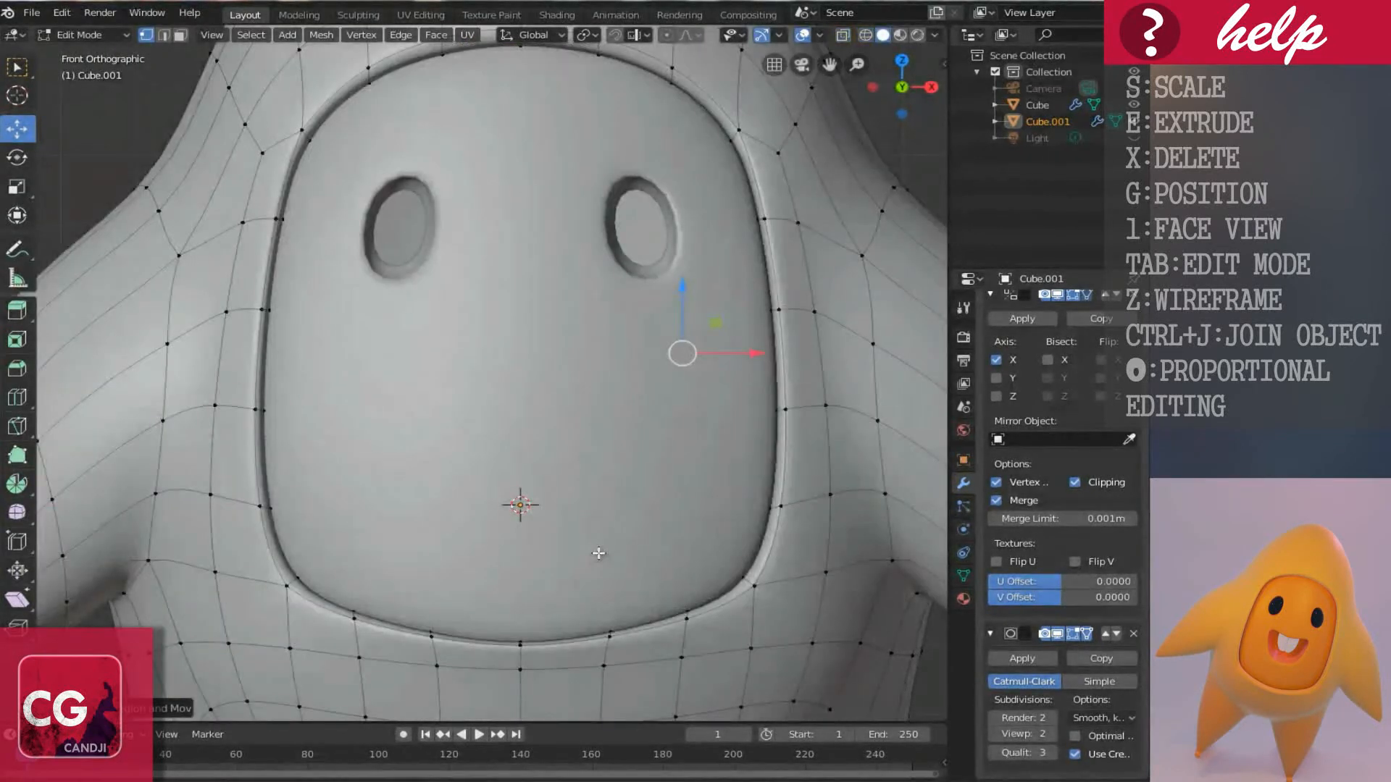
pyautogui.hotkey('shift', 'z')
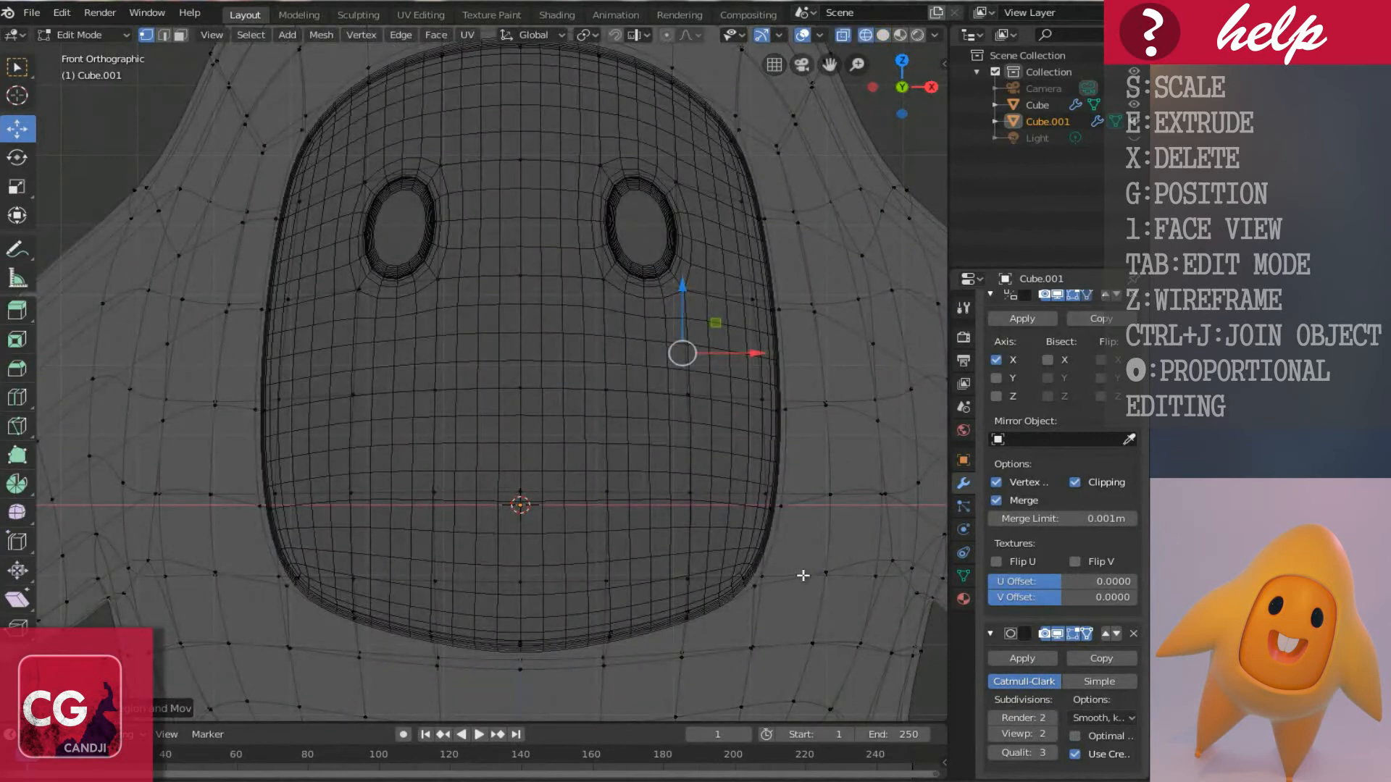
pyautogui.press('s')
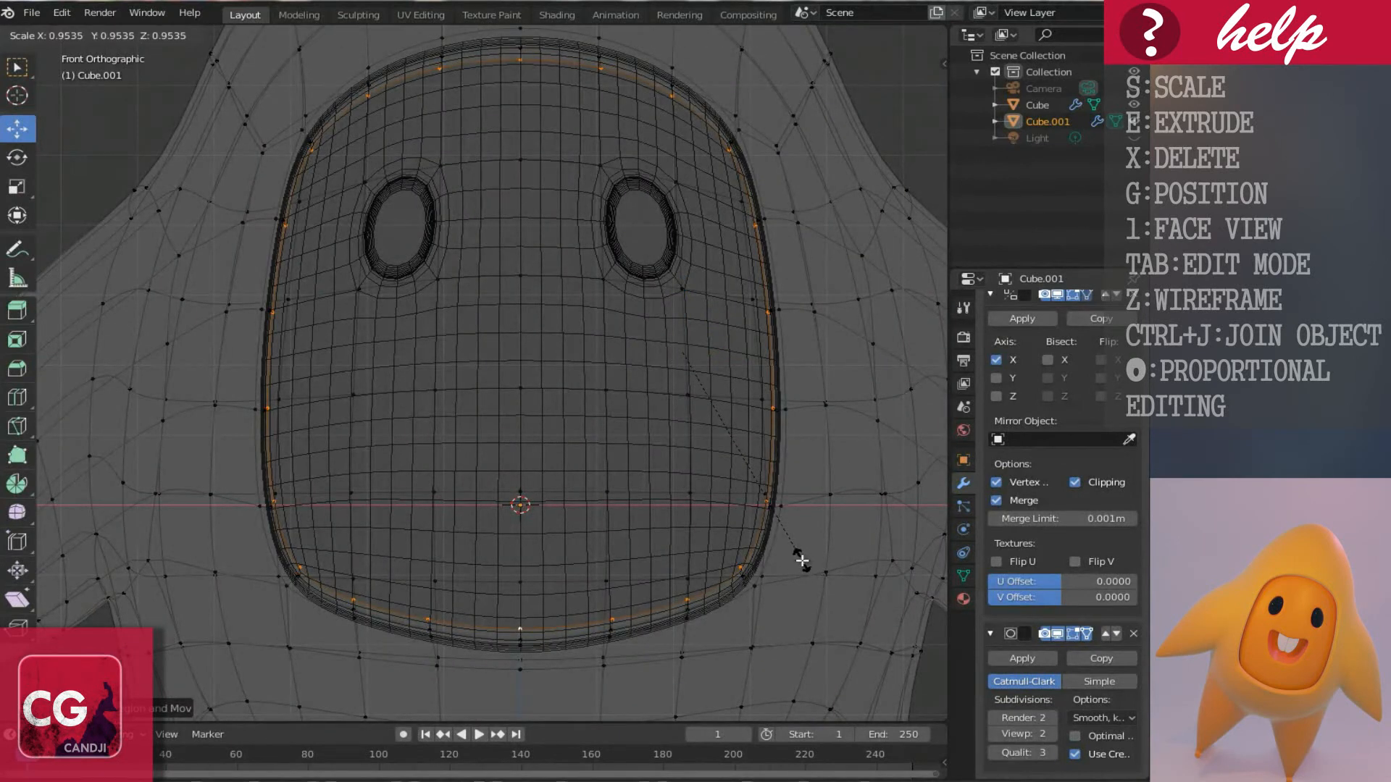
pyautogui.click(802, 560)
pyautogui.hotkey('shift', 'z')
pyautogui.moveTo(677, 488)
pyautogui.mouseDown(button='middle')
pyautogui.moveTo(580, 456)
pyautogui.moveTo(663, 446)
pyautogui.moveTo(581, 444)
pyautogui.mouseUp(button='middle')
pyautogui.press('Tab')
pyautogui.scroll(3, 610, 466)
pyautogui.scroll(-1, 602, 438)
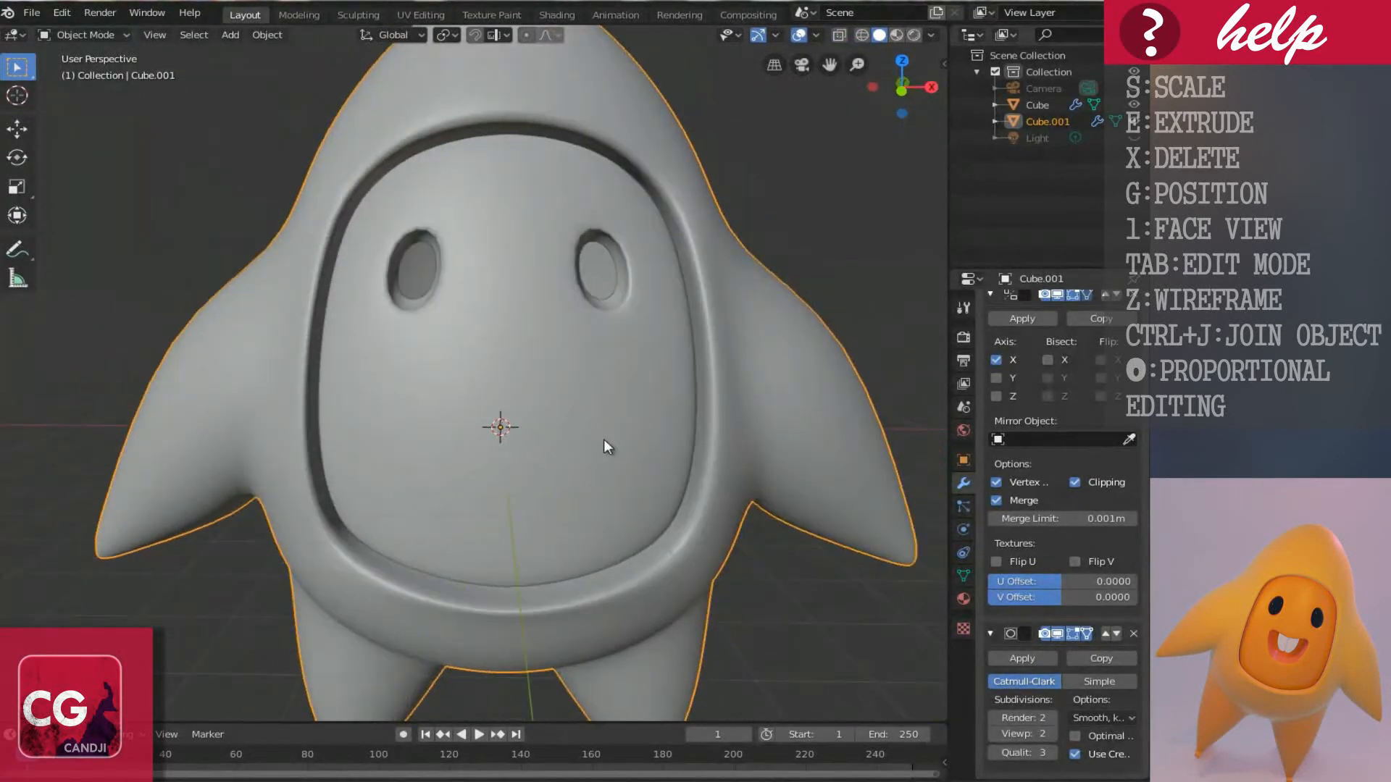
# Select the face panel and set its subdivision levels to 3 for both viewport and render.
pyautogui.click(510, 385)
pyautogui.moveTo(469, 363); pyautogui.dragTo(526, 372, button='middle')
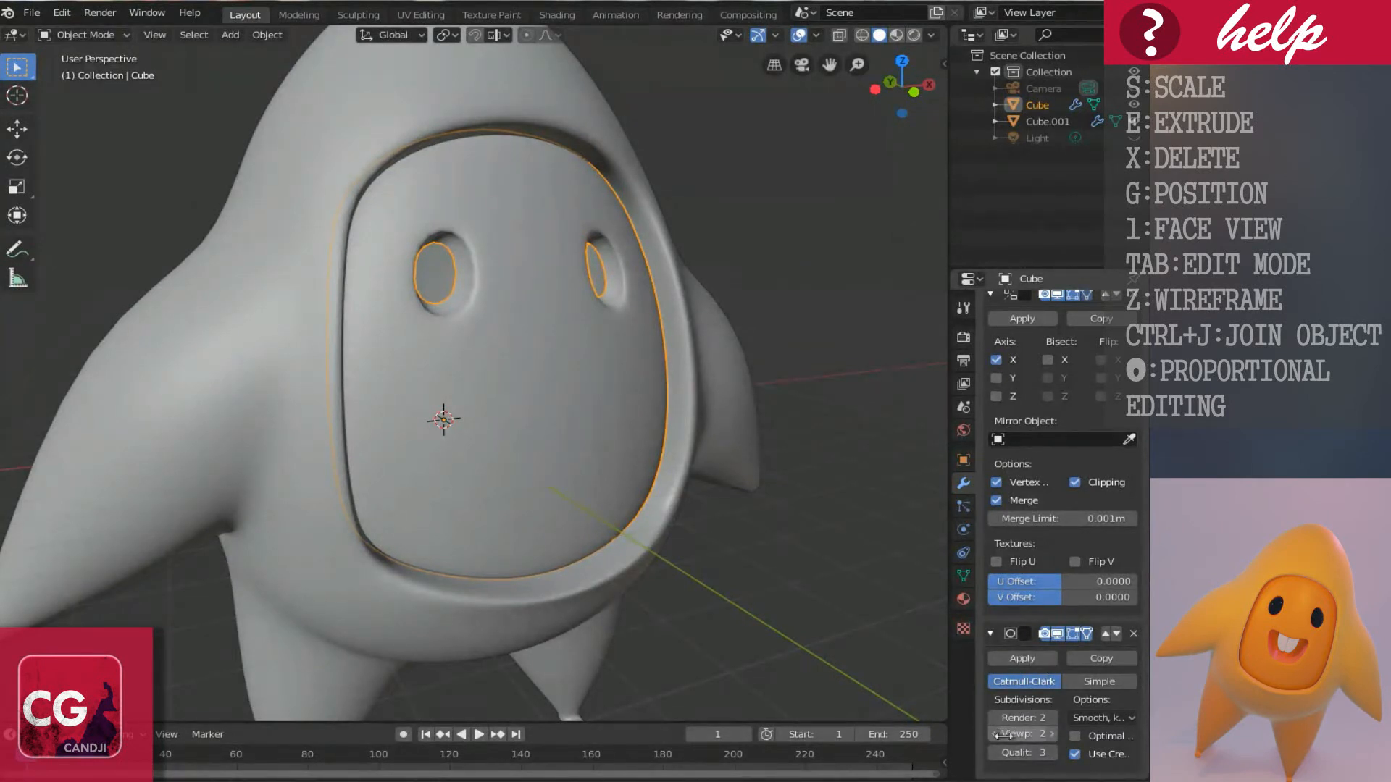
pyautogui.click(1050, 733)
pyautogui.scroll(2, 601, 337)
pyautogui.scroll(-2, 612, 320)
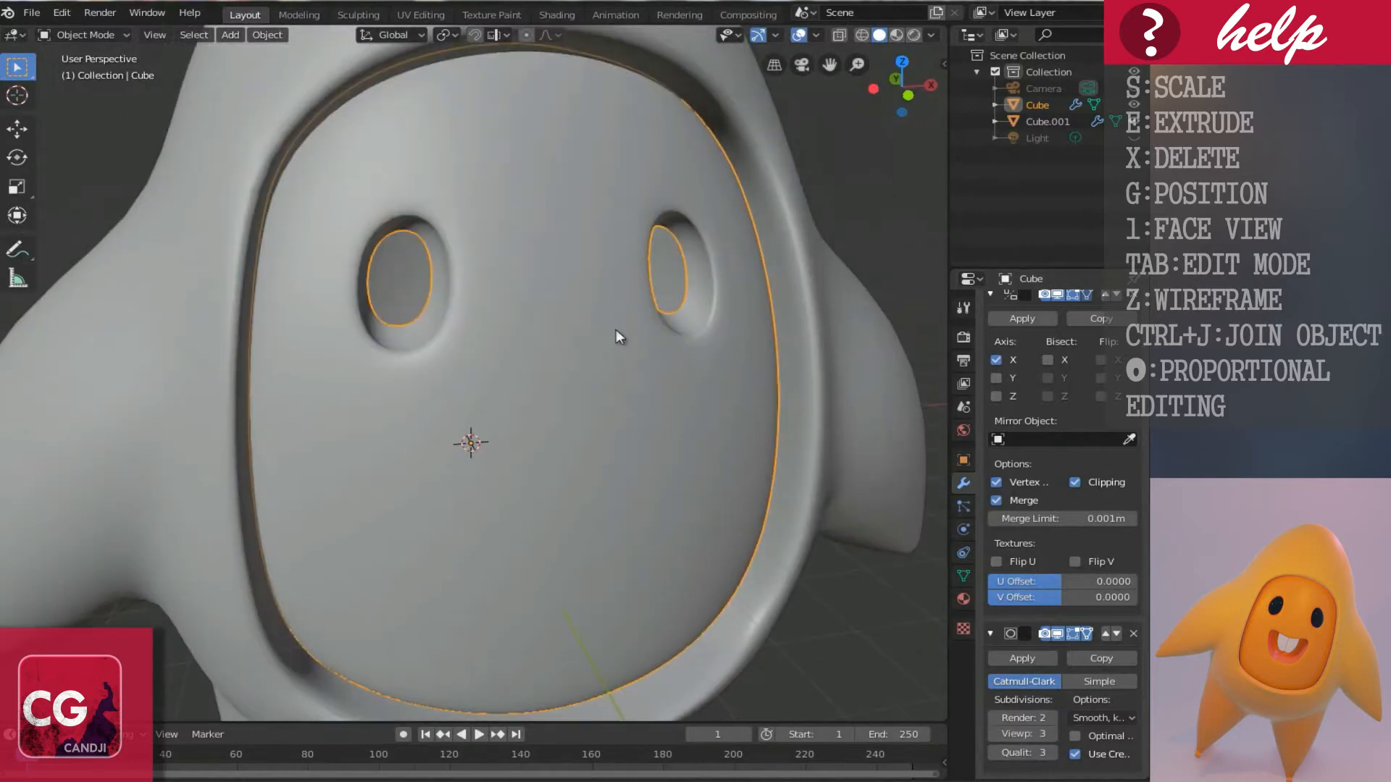
pyautogui.scroll(3, 635, 333)
pyautogui.click(993, 735)
pyautogui.moveTo(685, 177); pyautogui.dragTo(651, 187, button='middle')
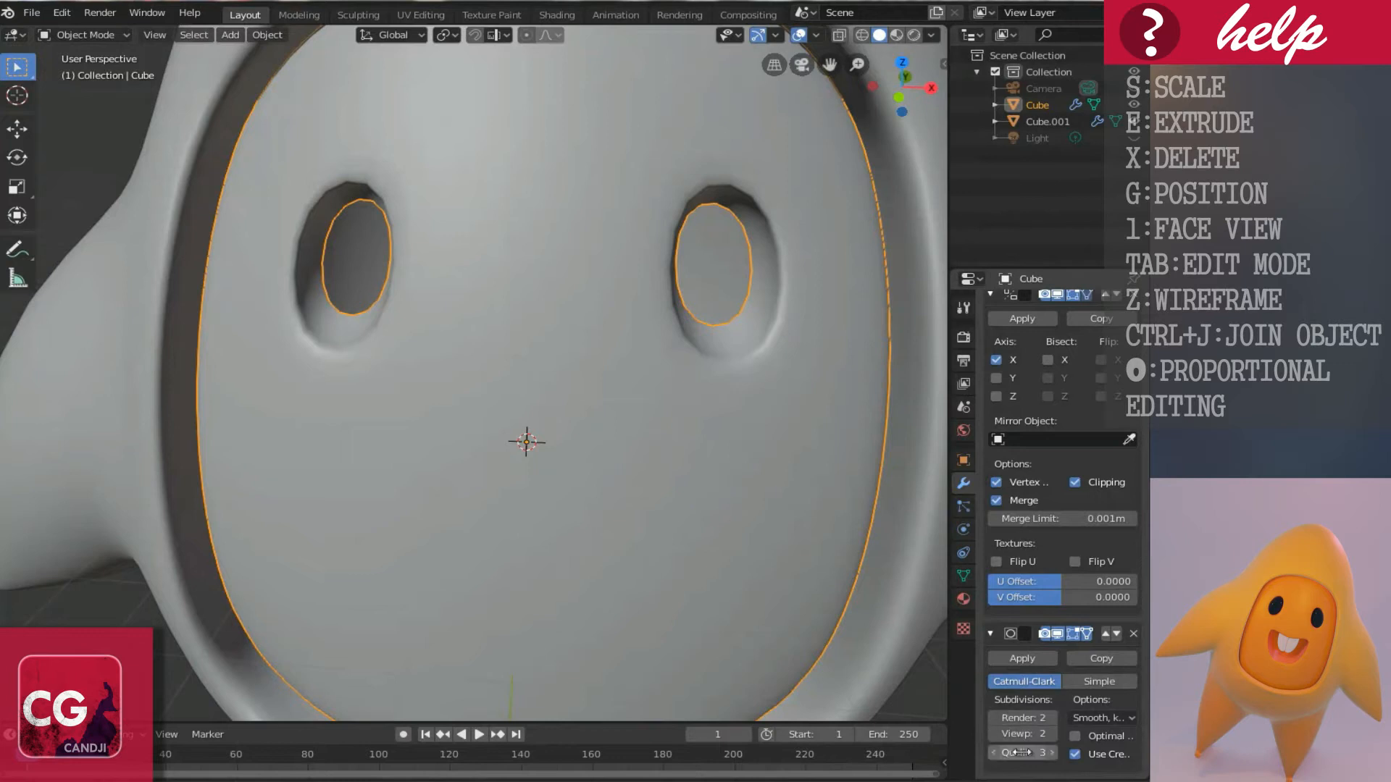
pyautogui.click(1053, 737)
pyautogui.click(1054, 720)
pyautogui.scroll(-3, 541, 389)
pyautogui.scroll(-5, 540, 388)
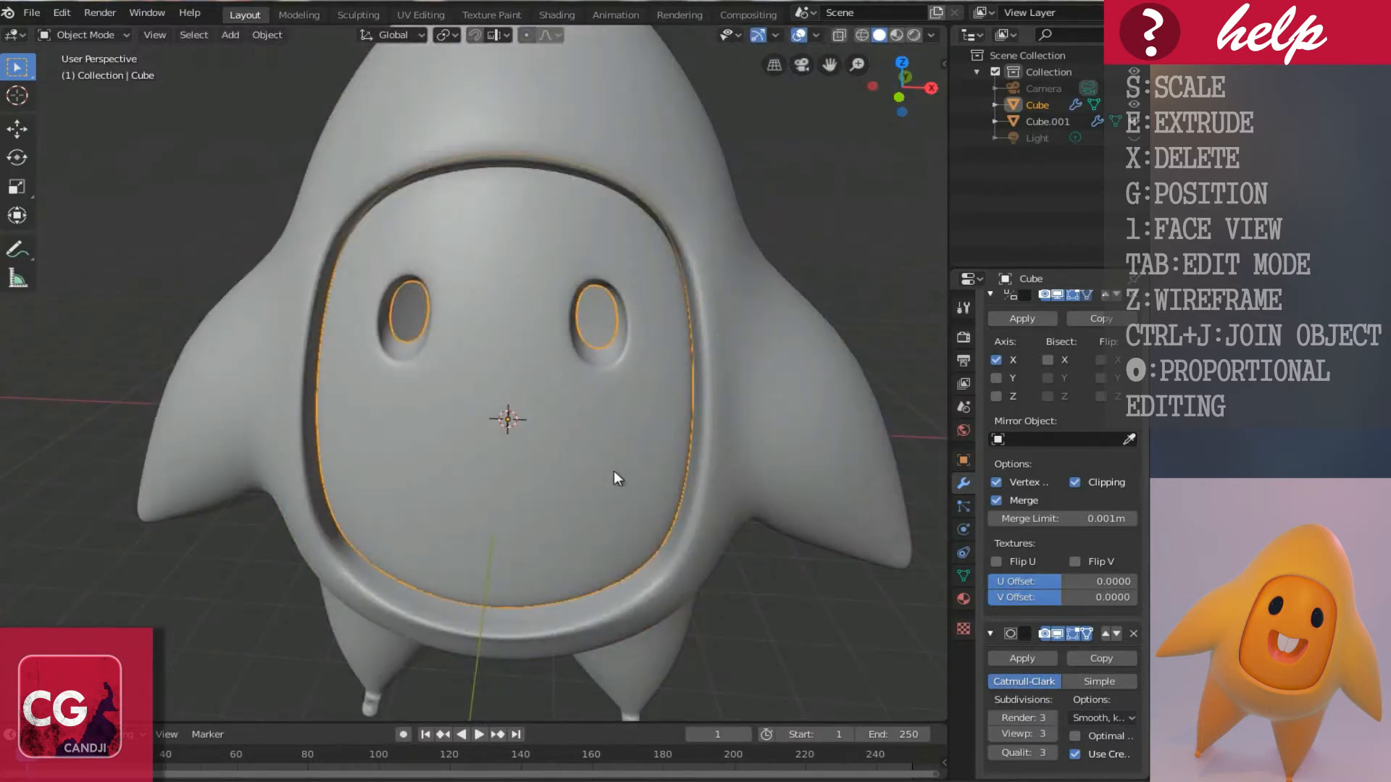
pyautogui.scroll(-3, 580, 391)
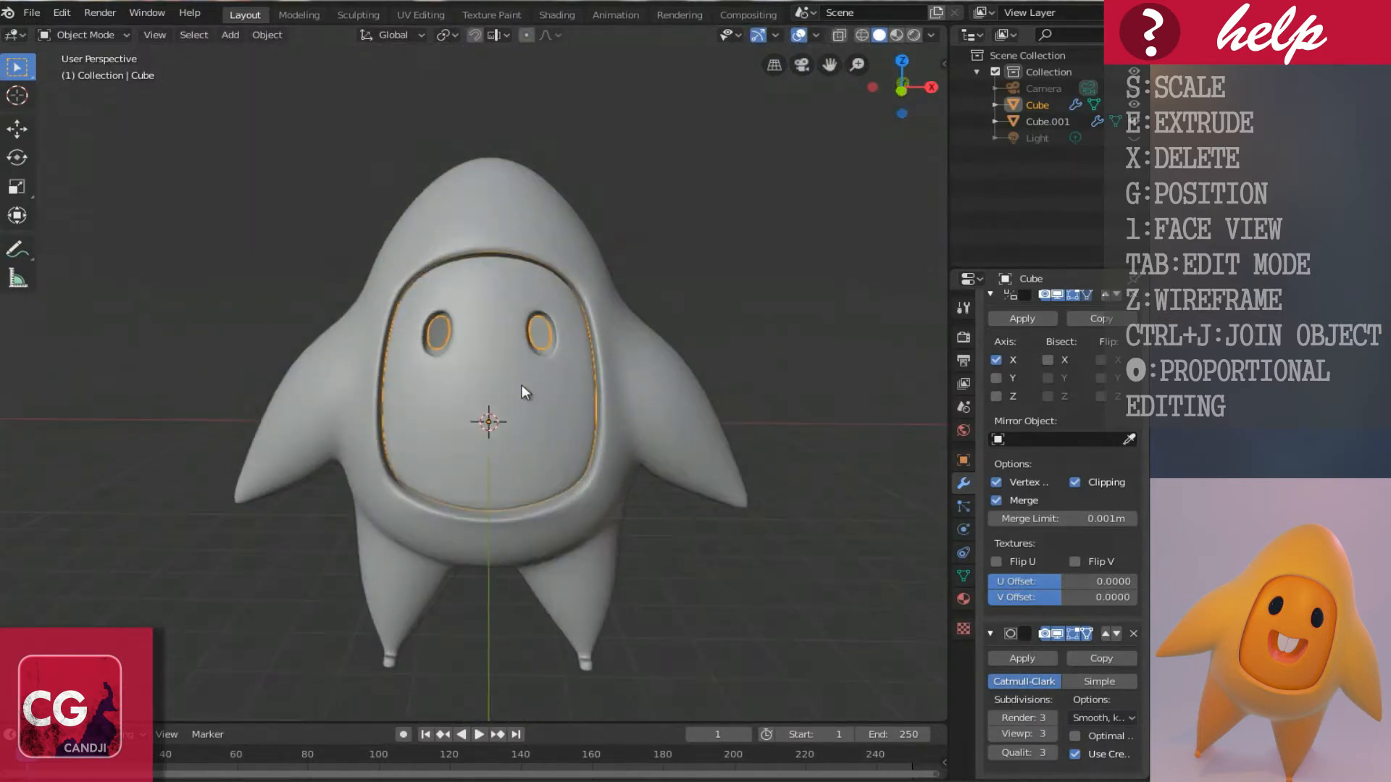
# Add a UV sphere to the scene for the character's eye.
pyautogui.moveTo(590, 394); pyautogui.dragTo(429, 420, button='middle')
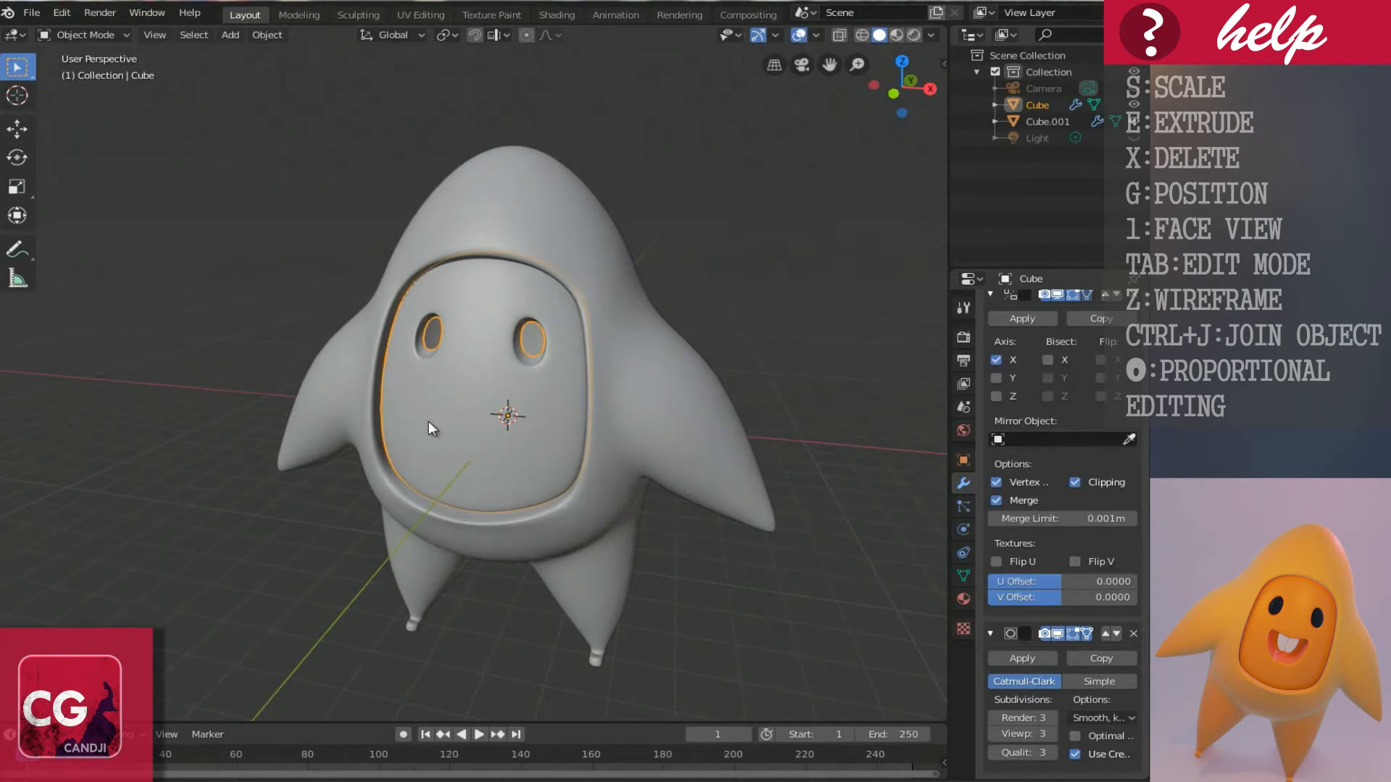
pyautogui.hotkey('shift', 'a')
pyautogui.moveTo(428, 420)
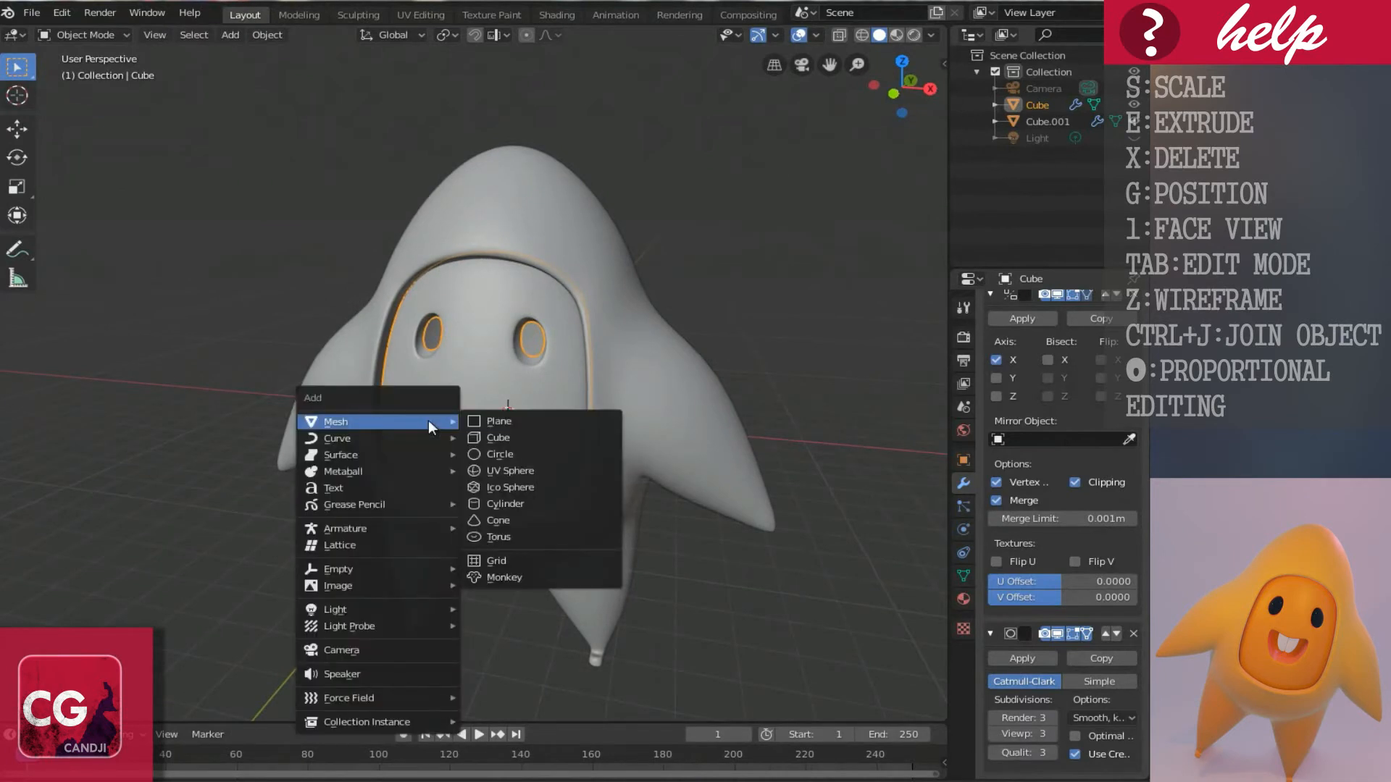
pyautogui.click(509, 470)
pyautogui.moveTo(555, 471); pyautogui.dragTo(453, 497, button='middle')
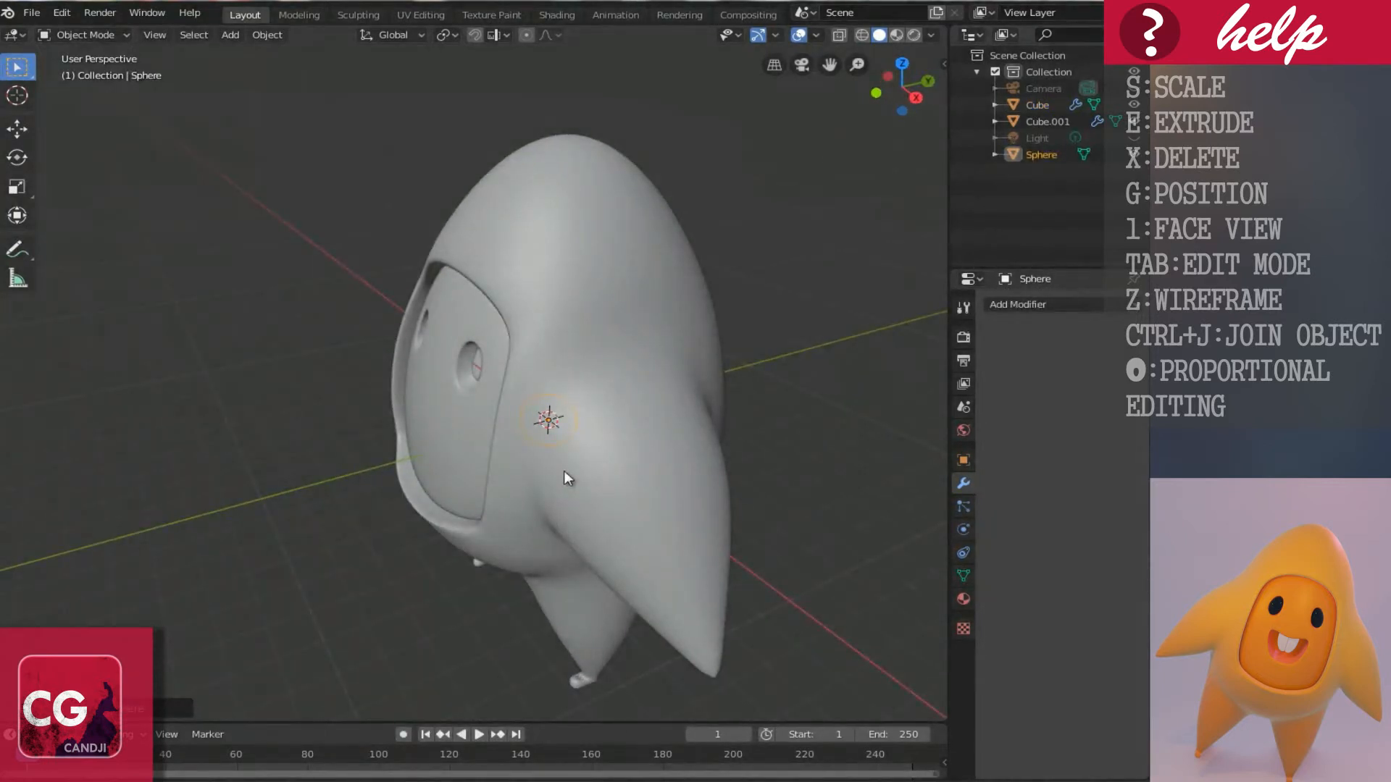
# In edit mode, move the sphere's mesh forward out of the body until it sits in front of the face.
pyautogui.hotkey('shift', 'space')
pyautogui.press('g')
pyautogui.moveTo(619, 406)
pyautogui.mouseDown(button='middle')
pyautogui.moveTo(556, 423)
pyautogui.moveTo(624, 400)
pyautogui.mouseUp(button='middle')
pyautogui.press('Tab')
pyautogui.moveTo(600, 395); pyautogui.dragTo(413, 474)
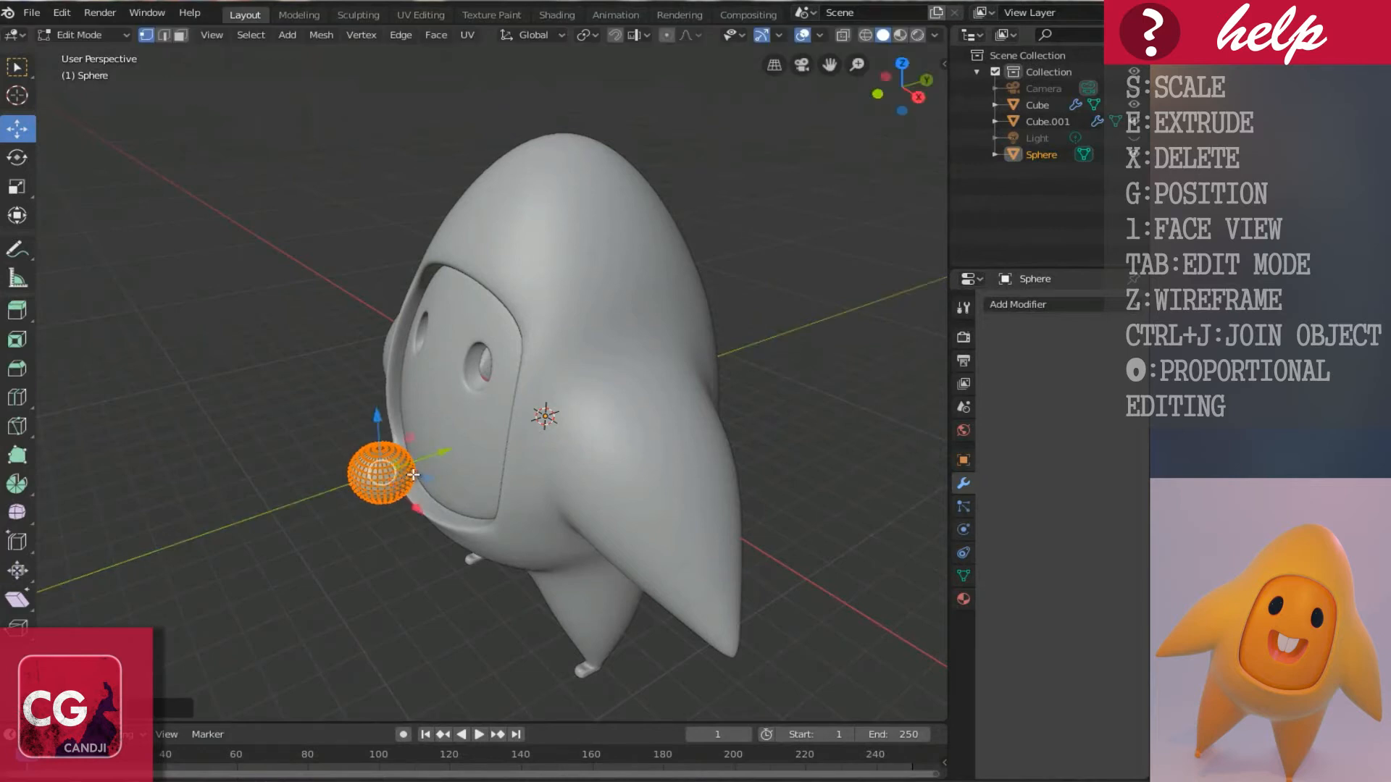
# From the front, move the sphere sideways along X and up along Z until it covers the character's left eye hole.
pyautogui.moveTo(413, 474); pyautogui.dragTo(561, 471, button='middle')
pyautogui.press('KP_1')
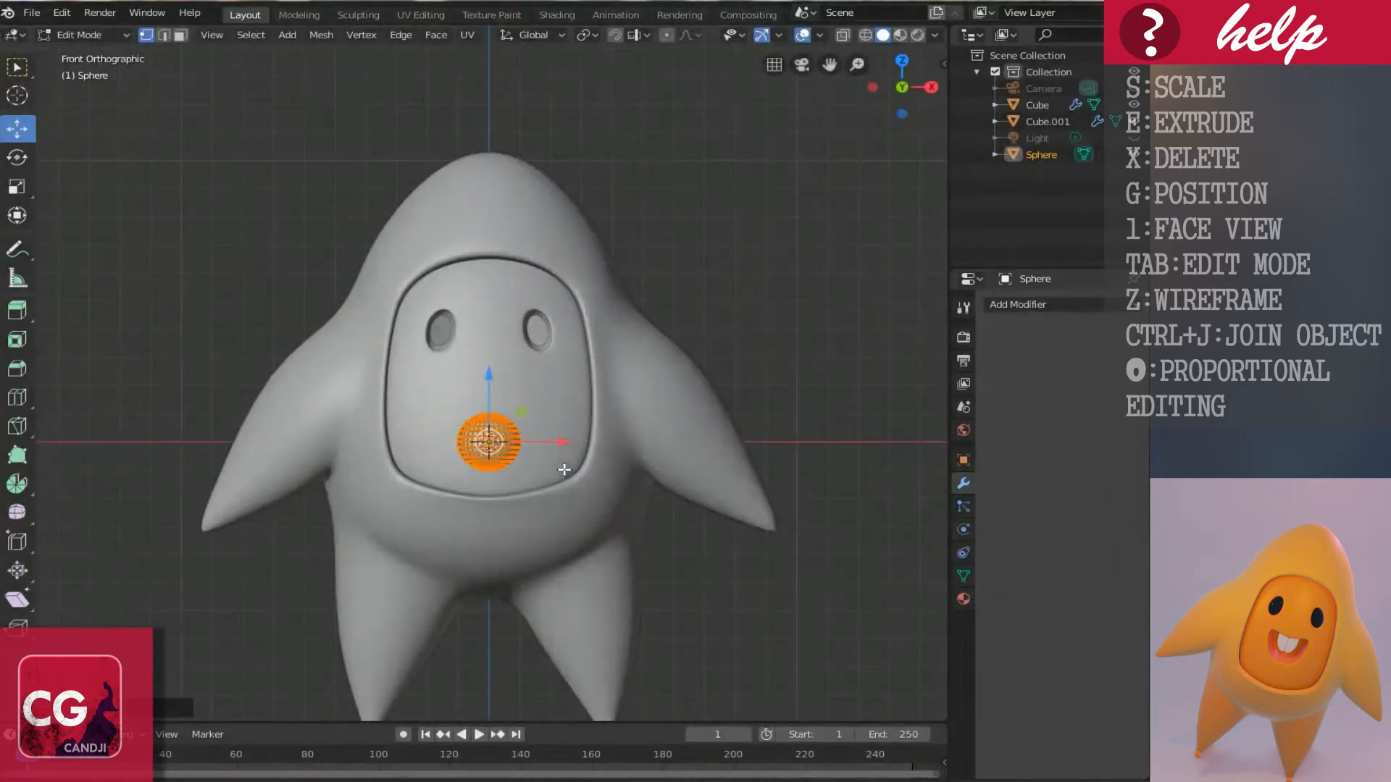
pyautogui.scroll(2, 564, 469)
pyautogui.moveTo(529, 473); pyautogui.dragTo(589, 469)
pyautogui.press('Tab')
pyautogui.moveTo(521, 394); pyautogui.dragTo(524, 233)
pyautogui.scroll(2, 552, 278)
pyautogui.keyDown('ctrl'); pyautogui.scroll(-2, 552, 278); pyautogui.keyUp('ctrl')
pyautogui.keyDown('shift'); pyautogui.scroll(3, 533, 297); pyautogui.keyUp('shift')
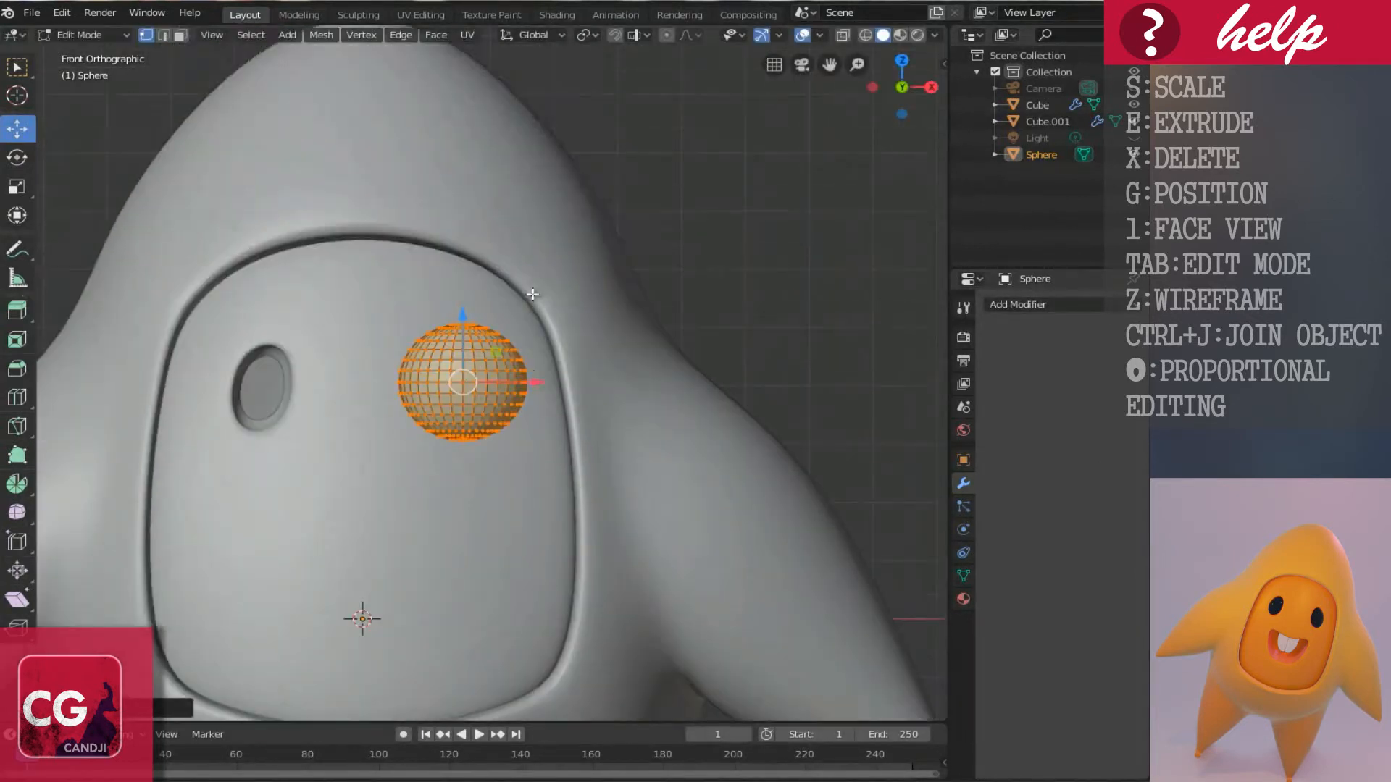
# In wireframe view, narrow the sphere along X into an upright oval.
pyautogui.scroll(2, 531, 301)
pyautogui.keyDown('ctrl'); pyautogui.scroll(-2, 537, 311); pyautogui.keyUp('ctrl')
pyautogui.hotkey('shift', 'z')
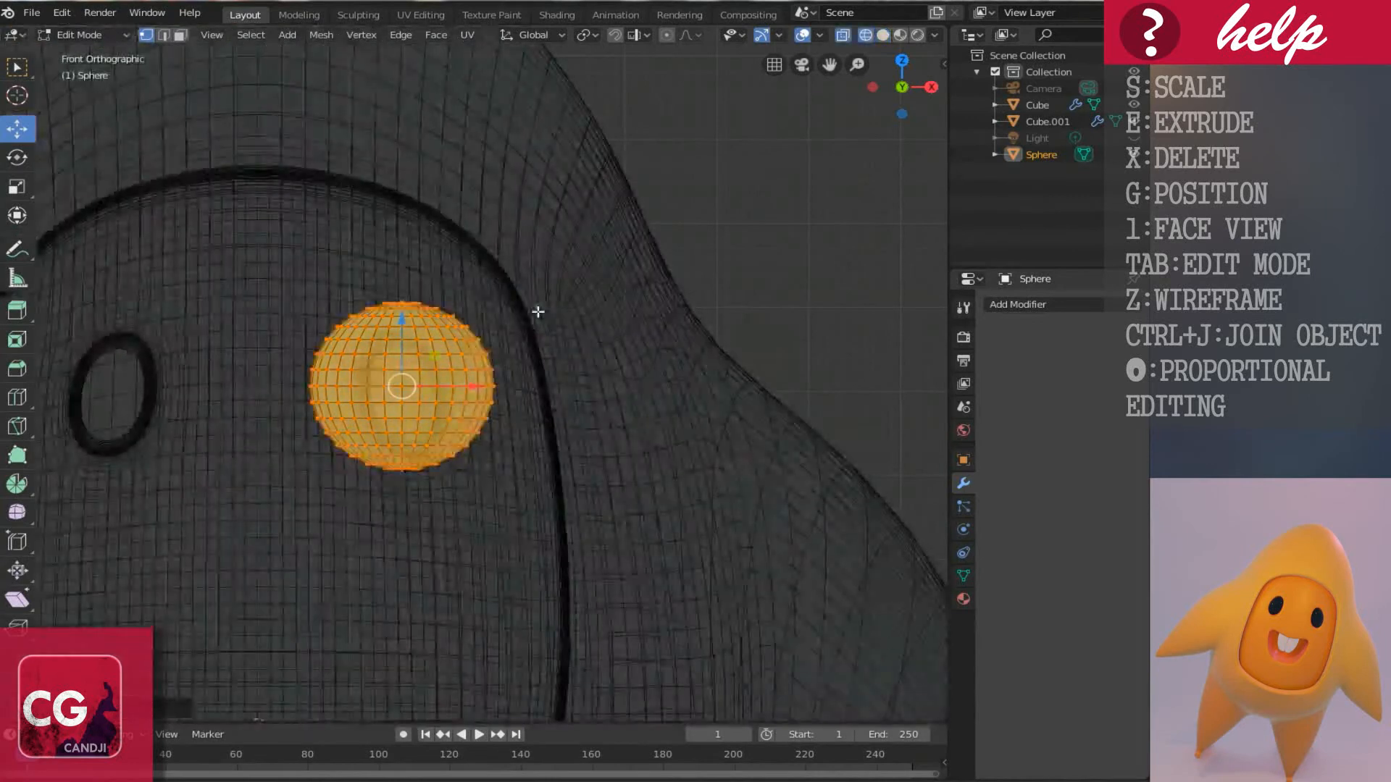
pyautogui.press('s')
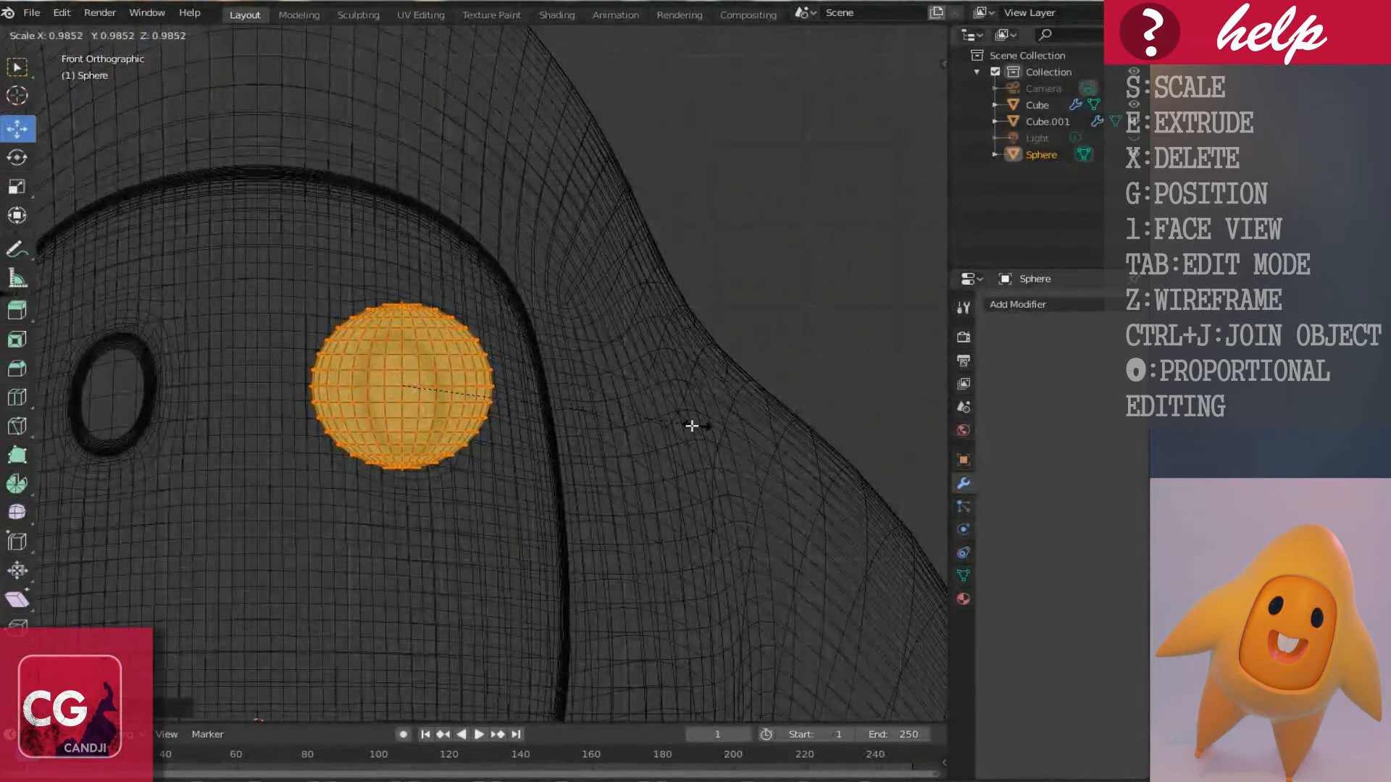
pyautogui.press('x')
pyautogui.click(466, 382)
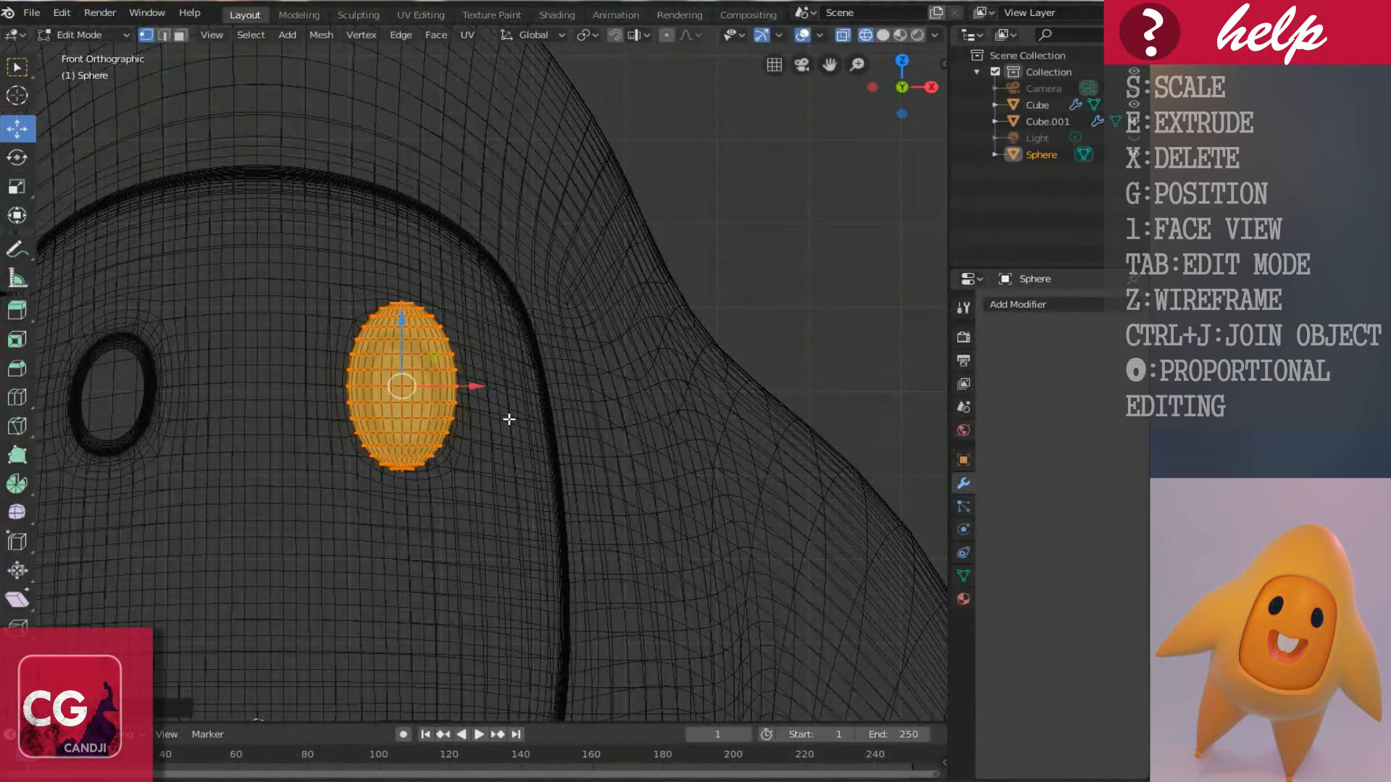
# Rotate the oval and adjust its scale along Z and X to match the eye hole's tilt and shape.
pyautogui.scroll(3, 466, 381)
pyautogui.press('r')
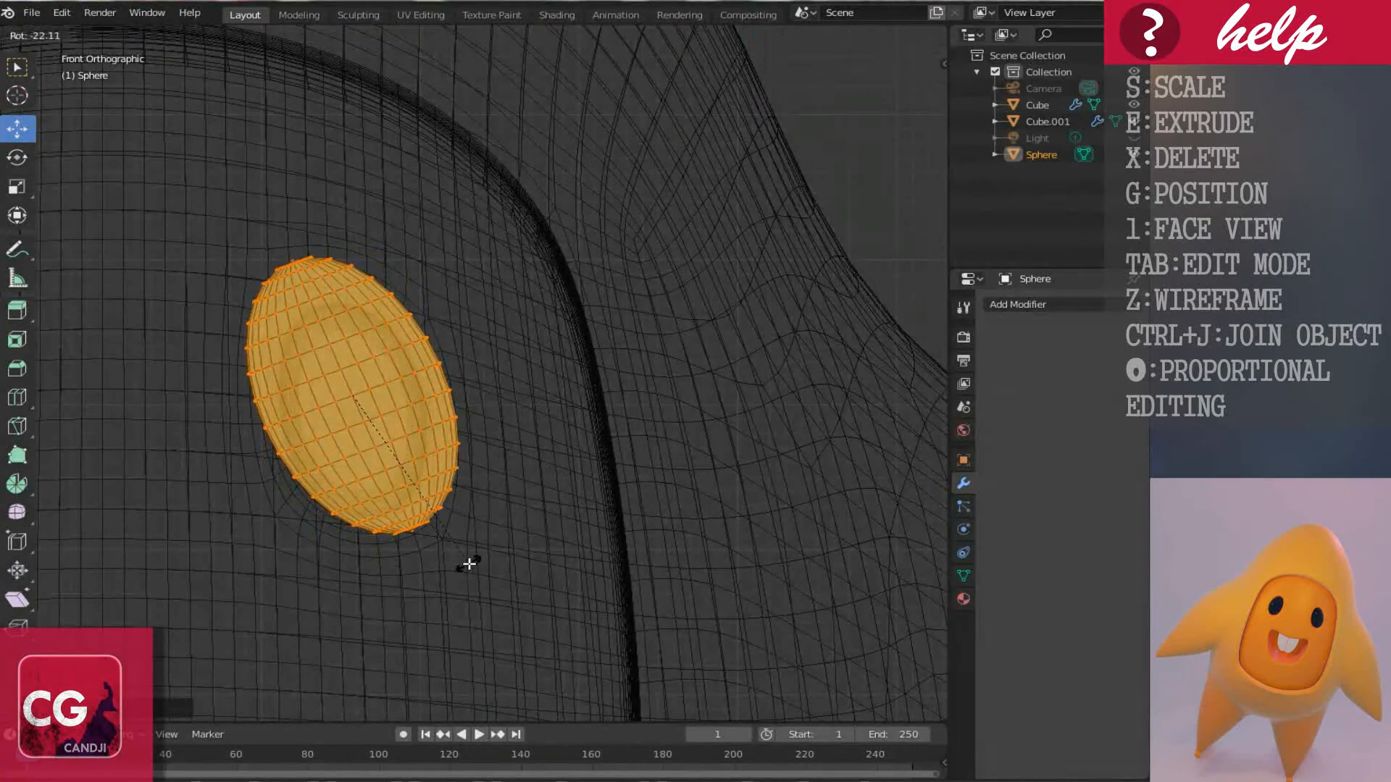
pyautogui.click(438, 572)
pyautogui.press('s')
pyautogui.press('z')
pyautogui.click(471, 574)
pyautogui.press('s')
pyautogui.press('x')
pyautogui.click(559, 562)
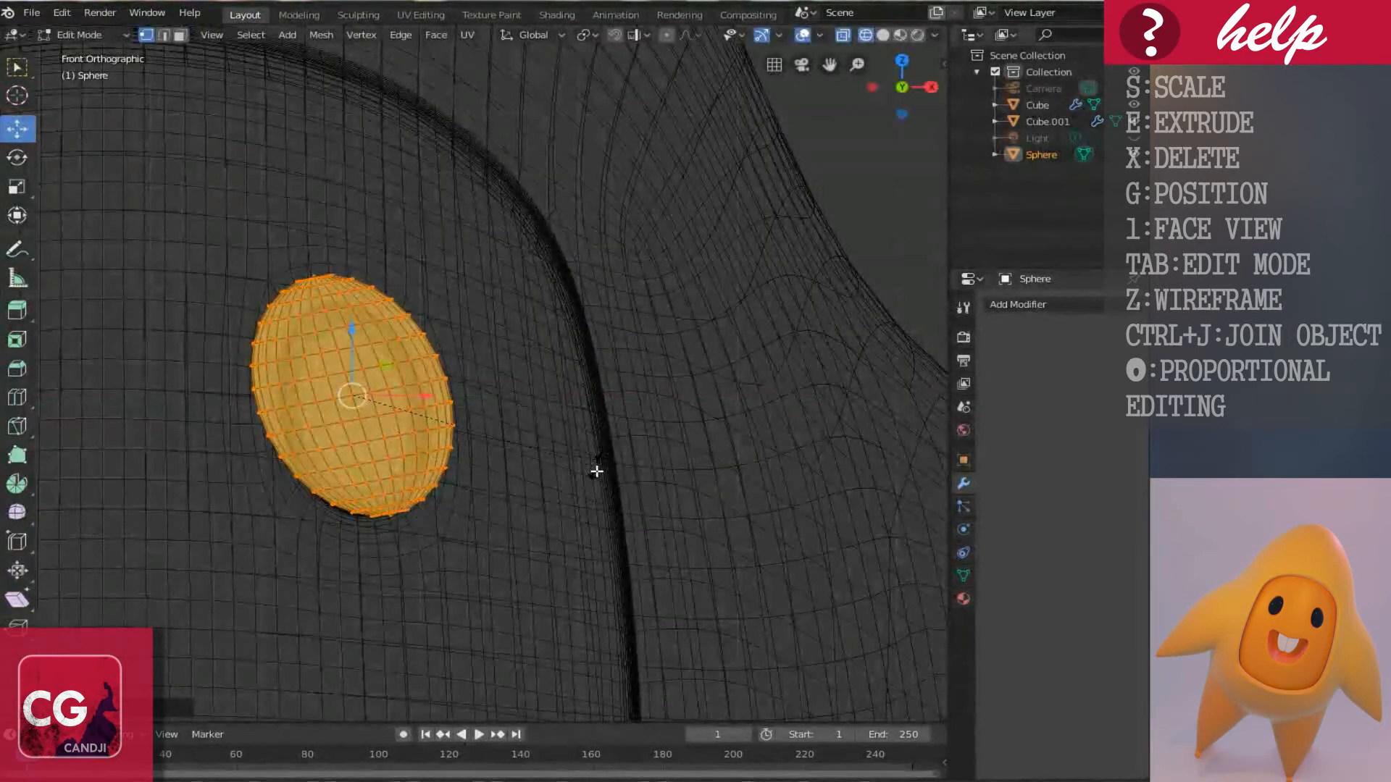
pyautogui.press('r')
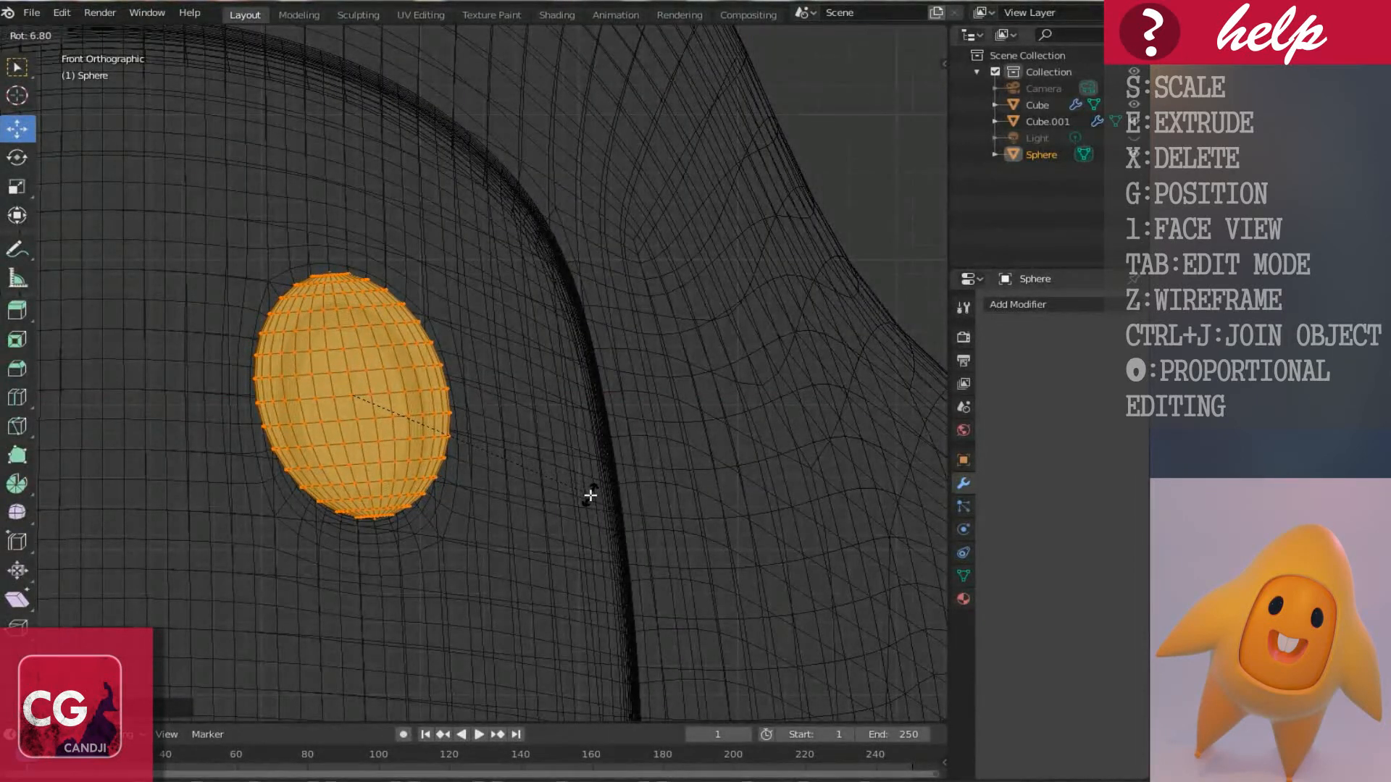
pyautogui.click(592, 491)
# From the top view, flatten the eye along Y to about 0.27 of its depth.
pyautogui.press('KP_7')
pyautogui.scroll(-3, 502, 419)
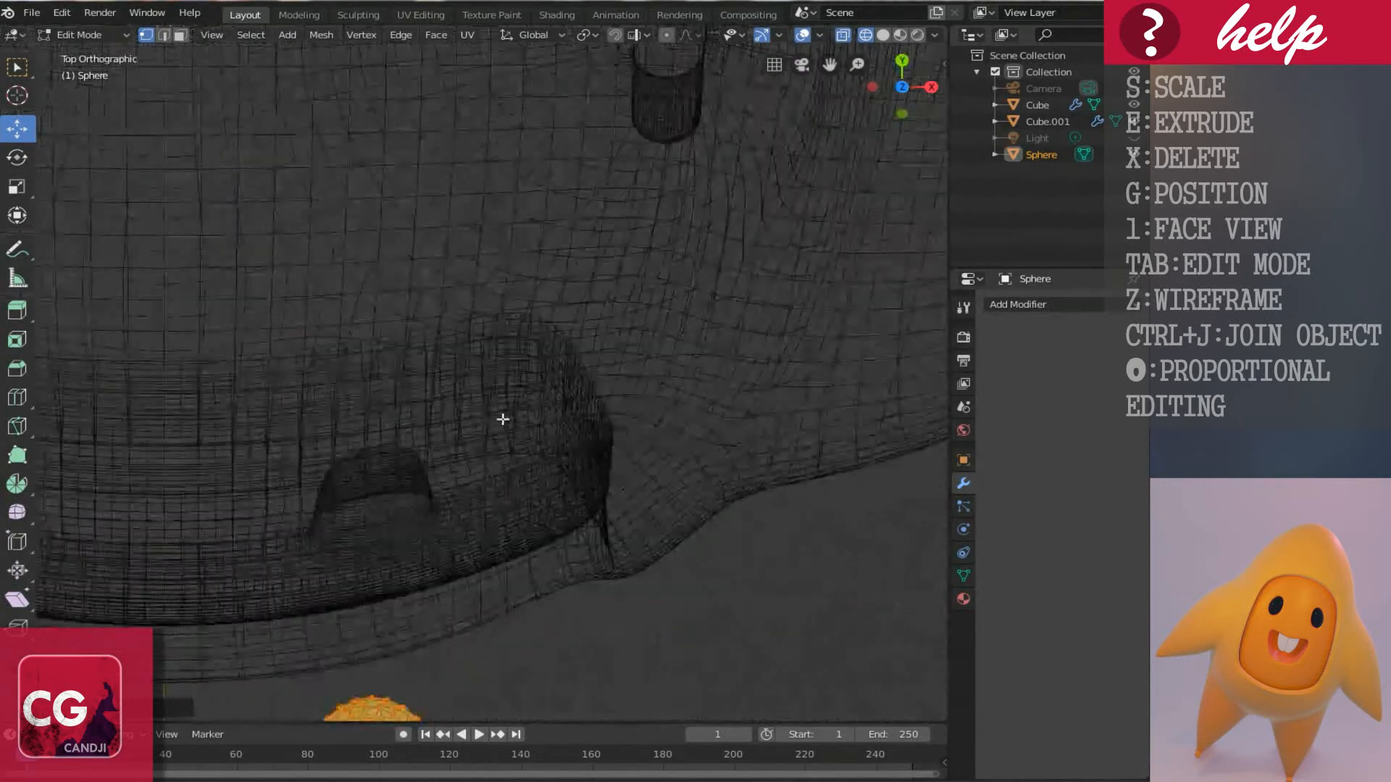
pyautogui.keyDown('shift'); pyautogui.scroll(-11, 451, 425); pyautogui.keyUp('shift')
pyautogui.keyDown('shift'); pyautogui.scroll(-2, 451, 425); pyautogui.keyUp('shift')
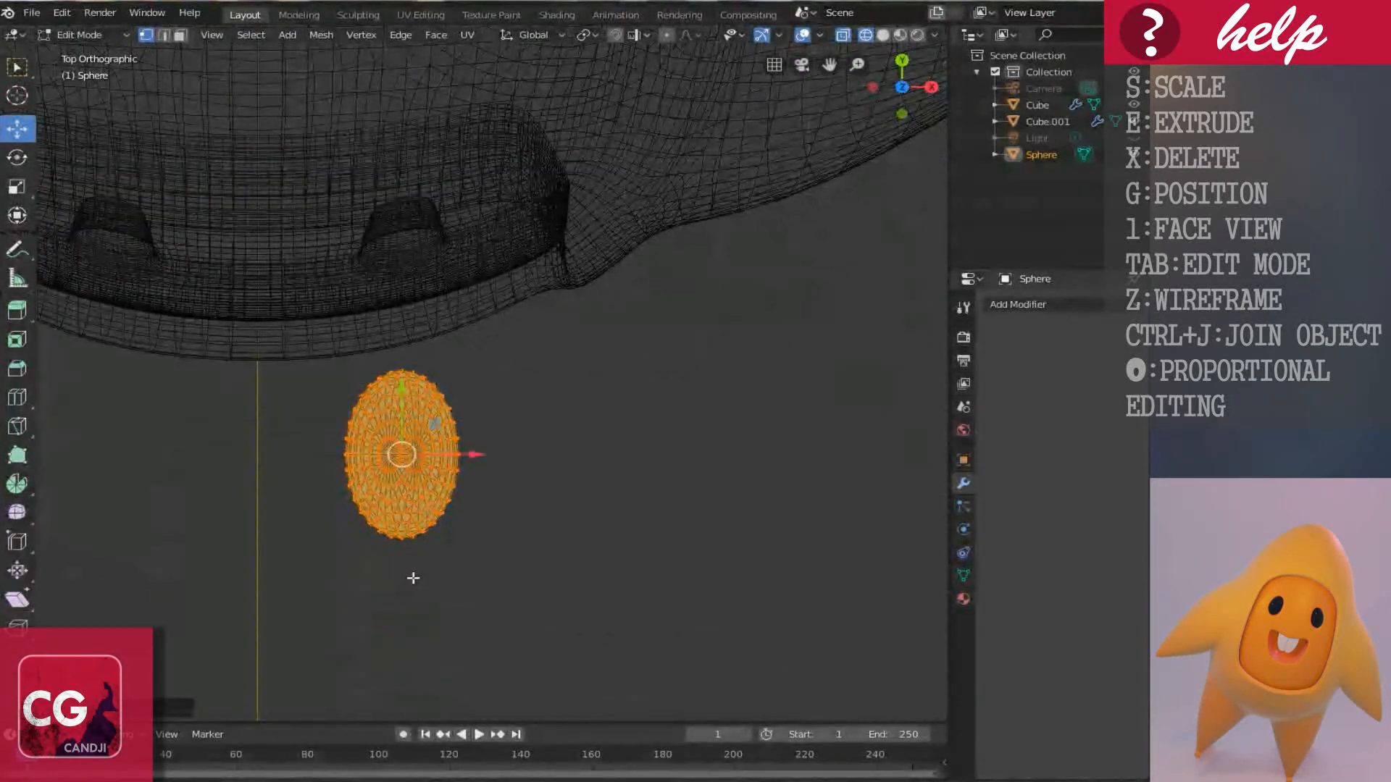
pyautogui.press('s')
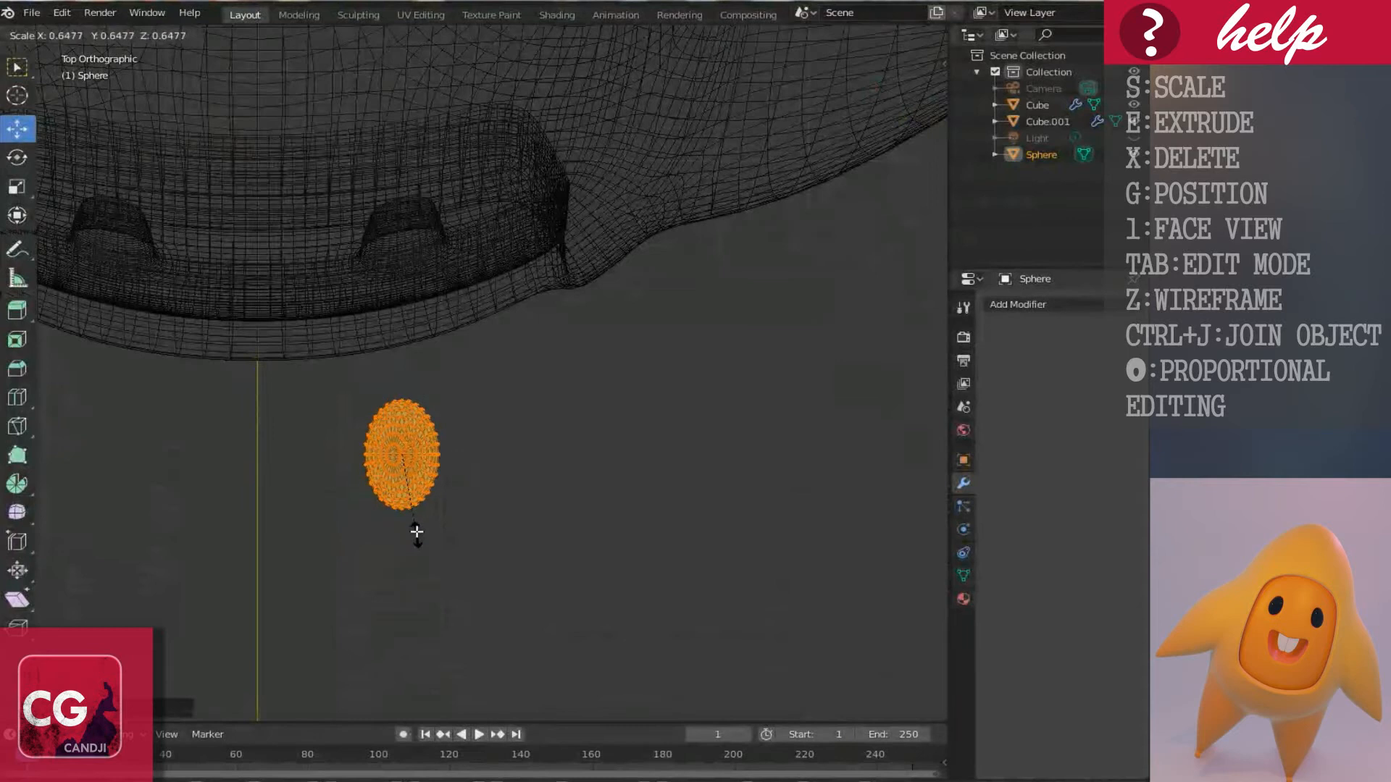
pyautogui.press('y')
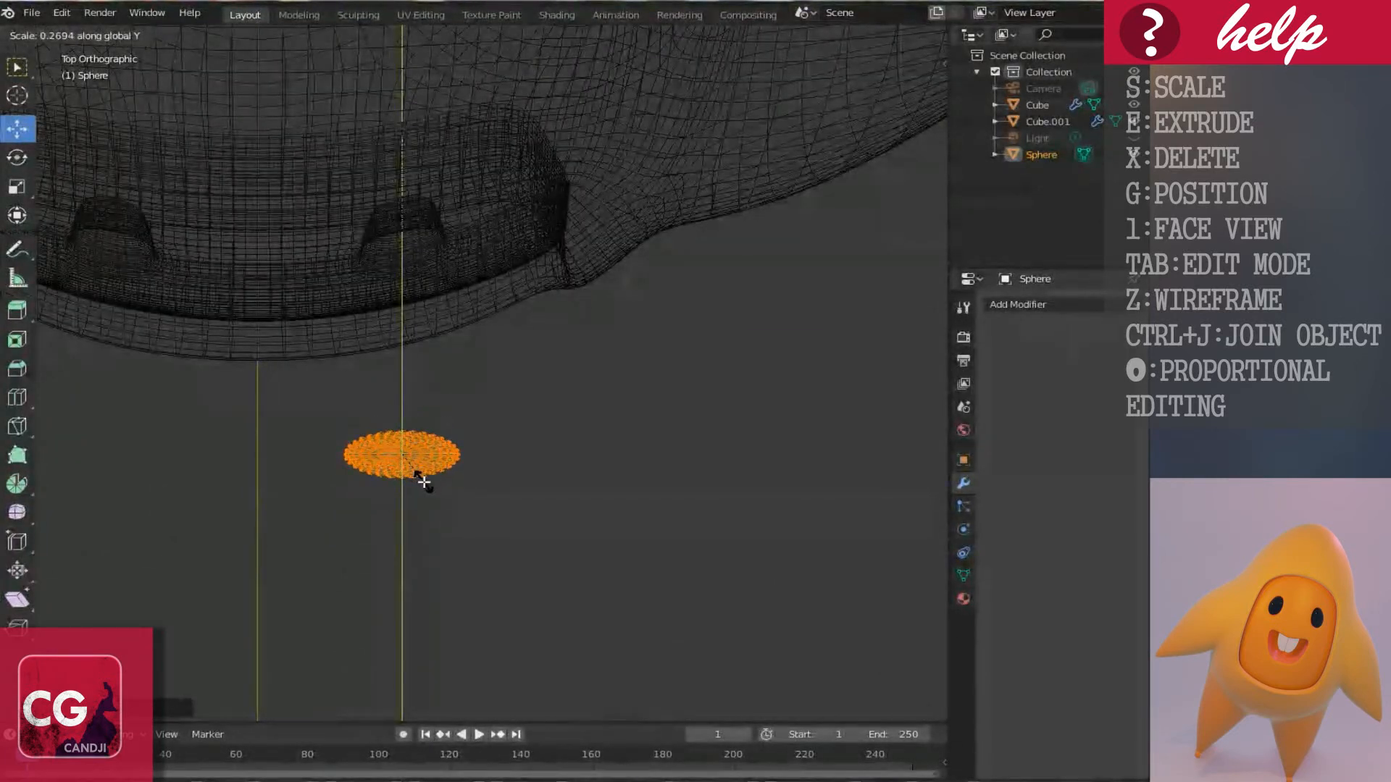
pyautogui.click(425, 486)
# Move the flattened eye along Y until it sits in the character's left eye hole.
pyautogui.hotkey('shift', 'z')
pyautogui.moveTo(422, 499); pyautogui.dragTo(442, 342, button='middle')
pyautogui.press('g')
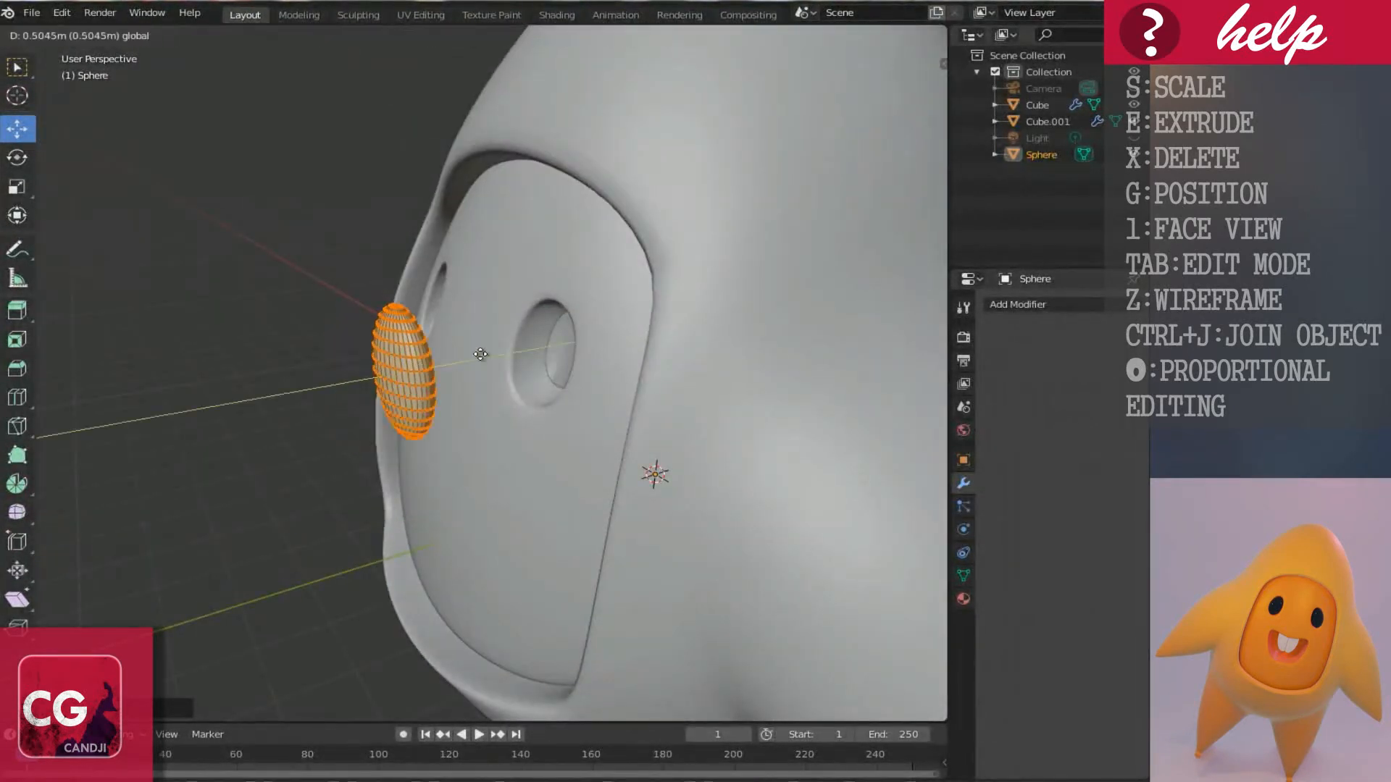
pyautogui.click(608, 349)
pyautogui.moveTo(608, 349); pyautogui.dragTo(431, 353, button='middle')
pyautogui.press('KP_3')
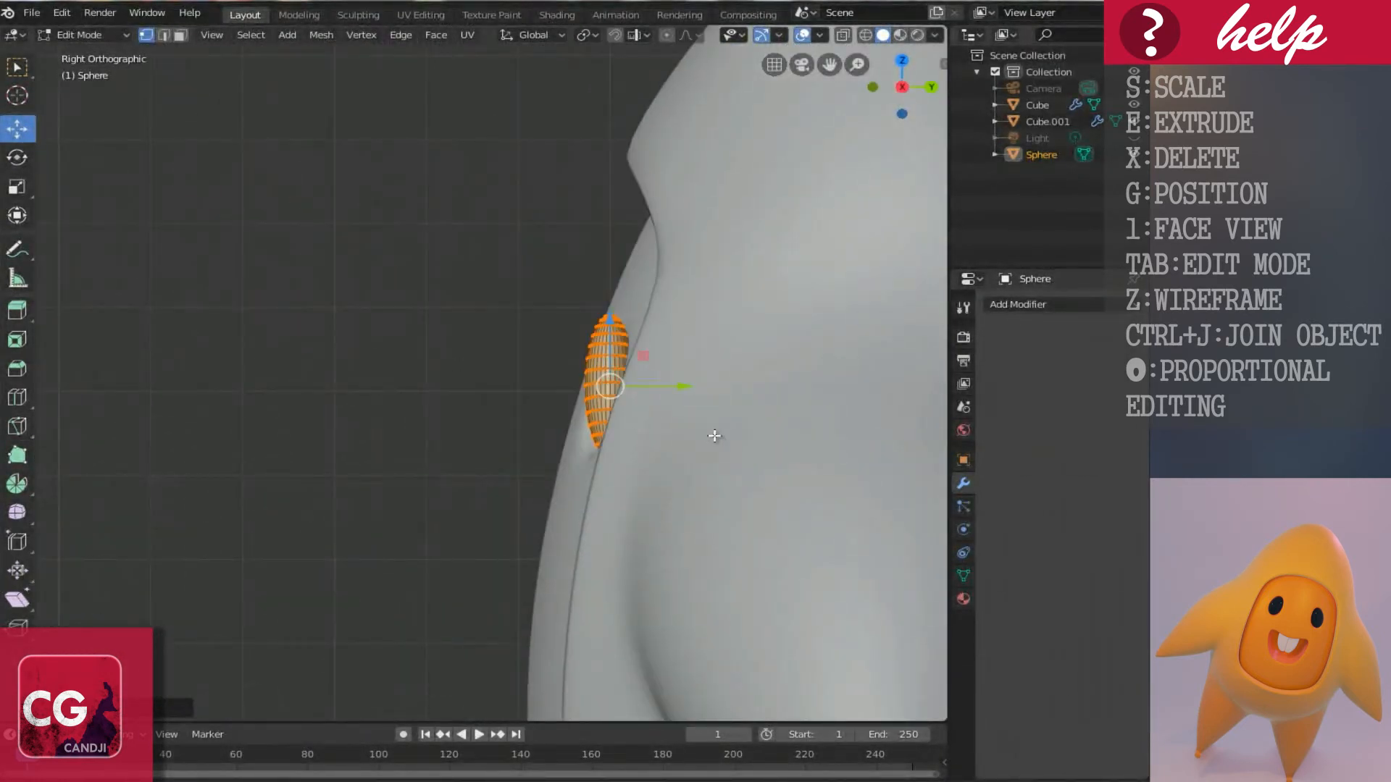
# In the side wireframe view, rotate the eye about 16° to follow the face's slope, shrink it slightly and nudge it along Z and Y.
pyautogui.hotkey('shift', 'z')
pyautogui.scroll(3, 759, 444)
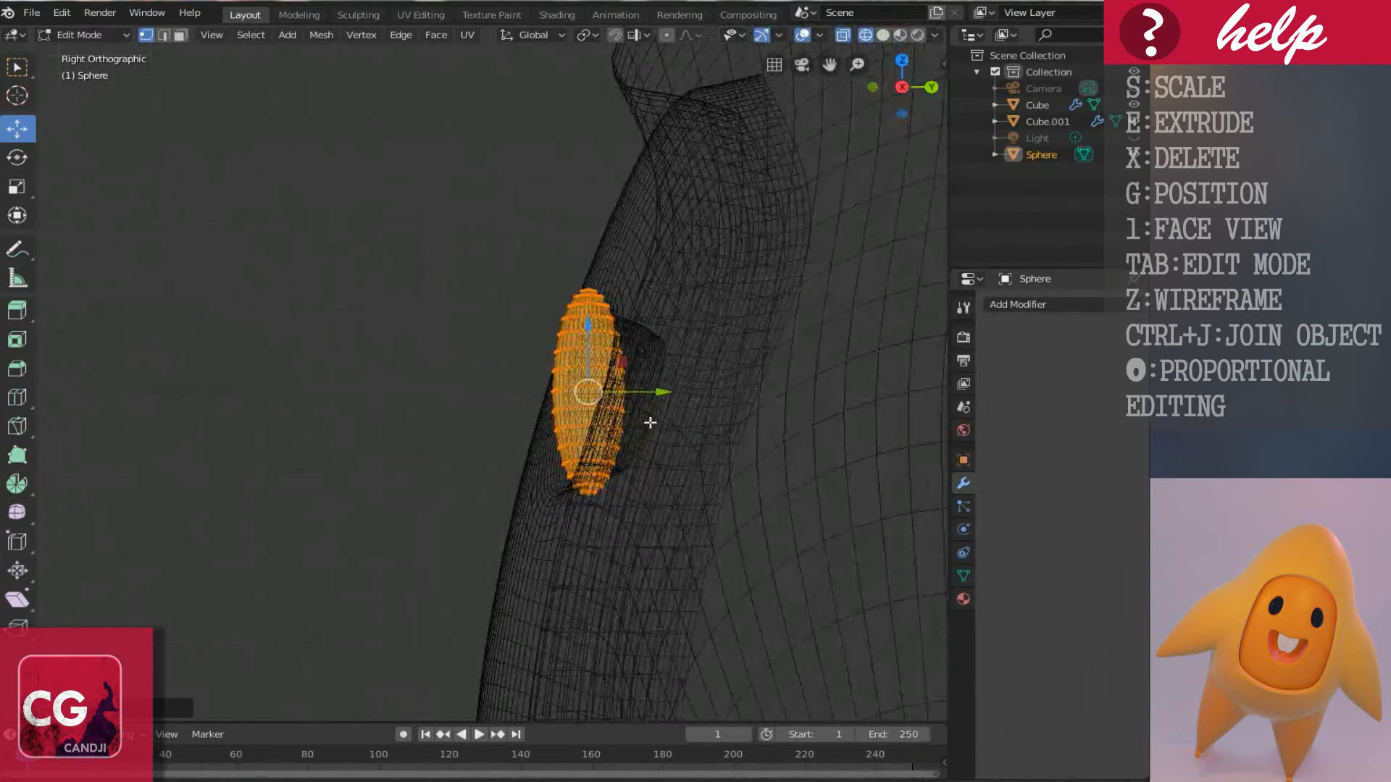
pyautogui.press('r')
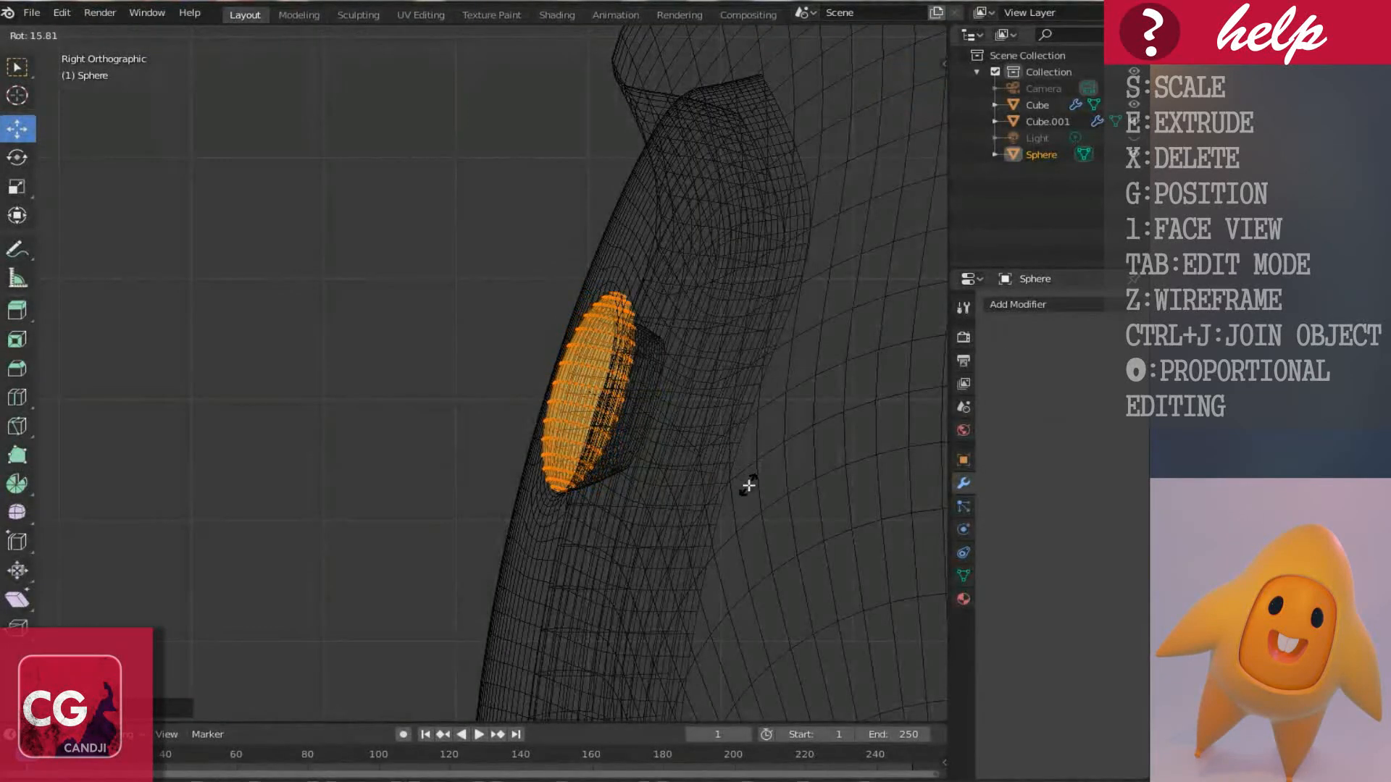
pyautogui.click(760, 479)
pyautogui.press('s')
pyautogui.click(681, 413)
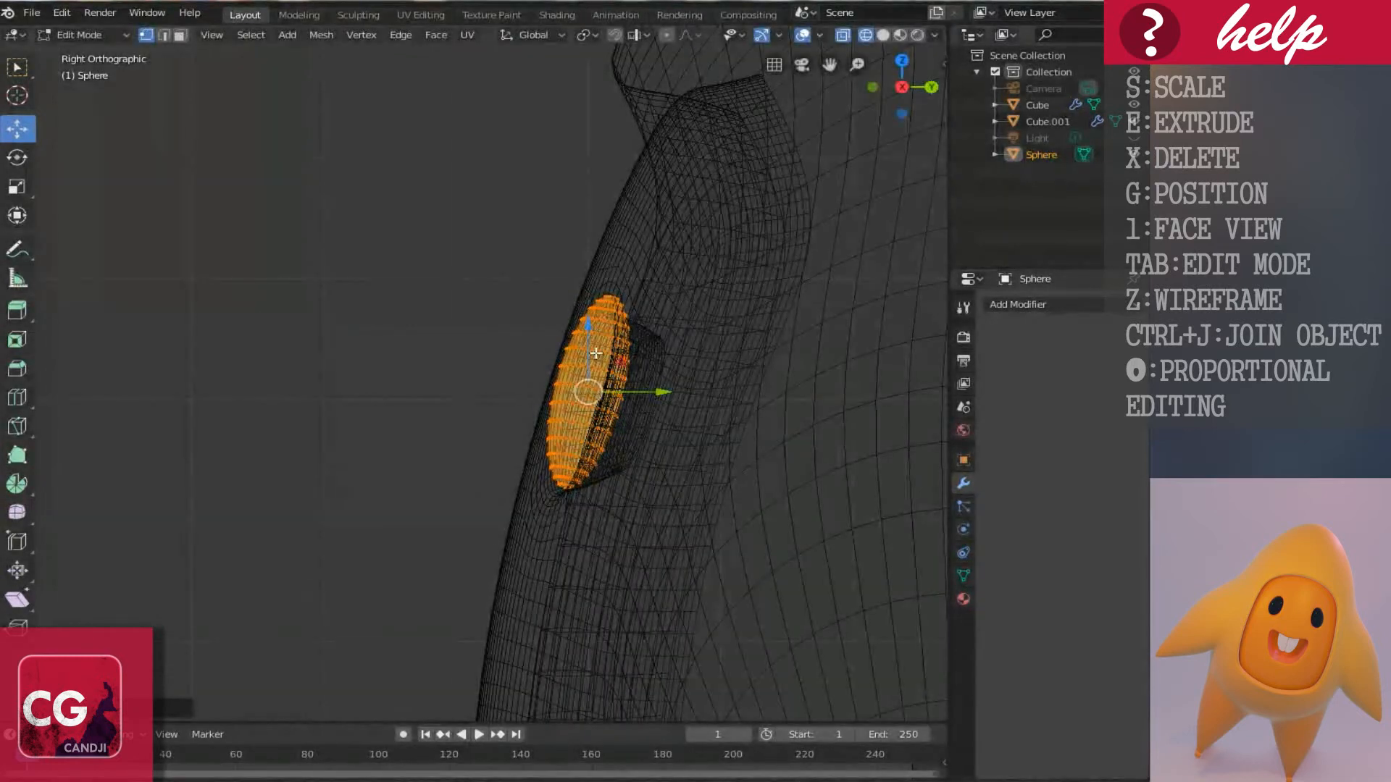
pyautogui.moveTo(585, 326); pyautogui.dragTo(585, 330)
pyautogui.moveTo(660, 393); pyautogui.dragTo(660, 394)
# Scale the eye mesh down to about 0.92 and lower it along Z to centre it in the eye hole.
pyautogui.hotkey('shift', 'z')
pyautogui.moveTo(661, 394)
pyautogui.mouseDown(button='middle')
pyautogui.moveTo(524, 333)
pyautogui.moveTo(689, 373)
pyautogui.mouseUp(button='middle')
pyautogui.press('Tab')
pyautogui.click(481, 483)
pyautogui.moveTo(501, 460); pyautogui.dragTo(433, 419, button='middle')
pyautogui.scroll(4, 433, 419)
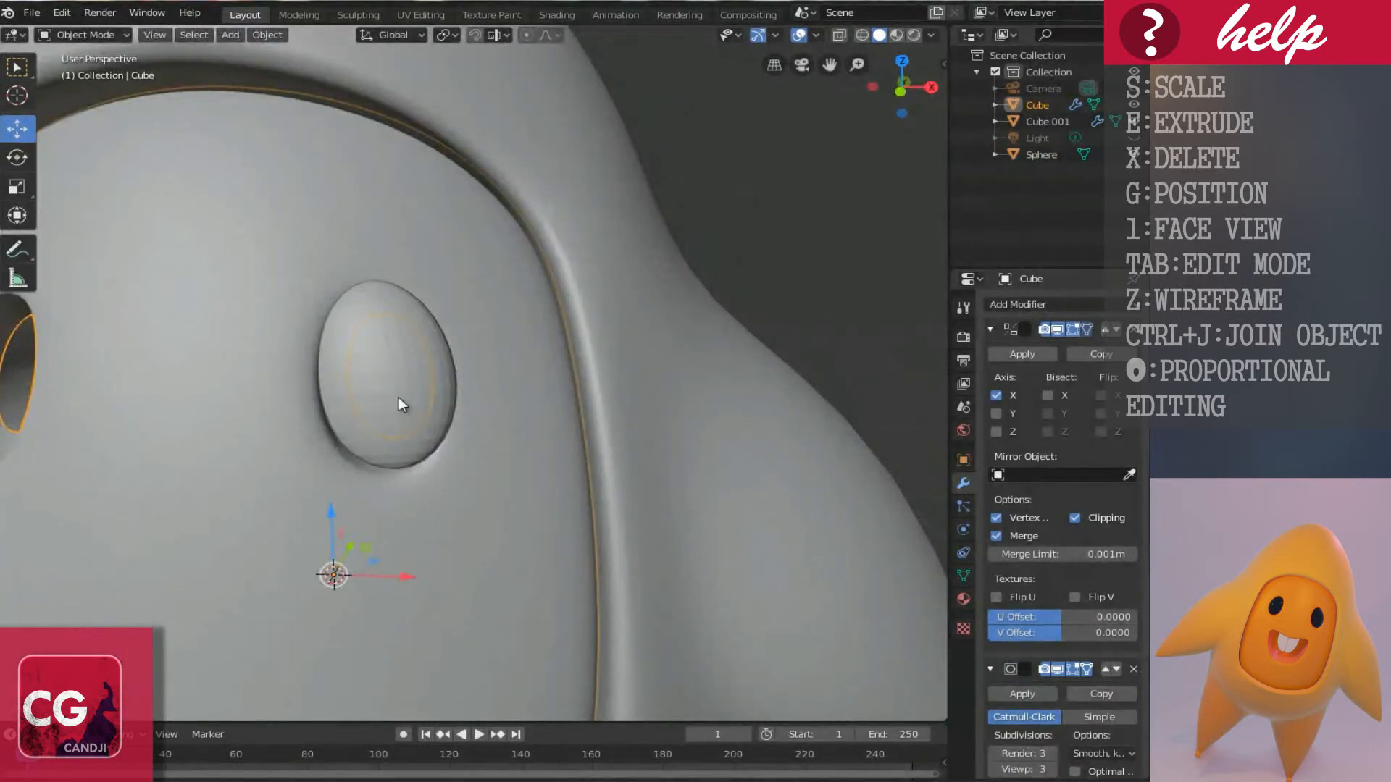
pyautogui.click(399, 397)
pyautogui.moveTo(490, 415); pyautogui.dragTo(345, 312, button='middle')
pyautogui.press('Tab')
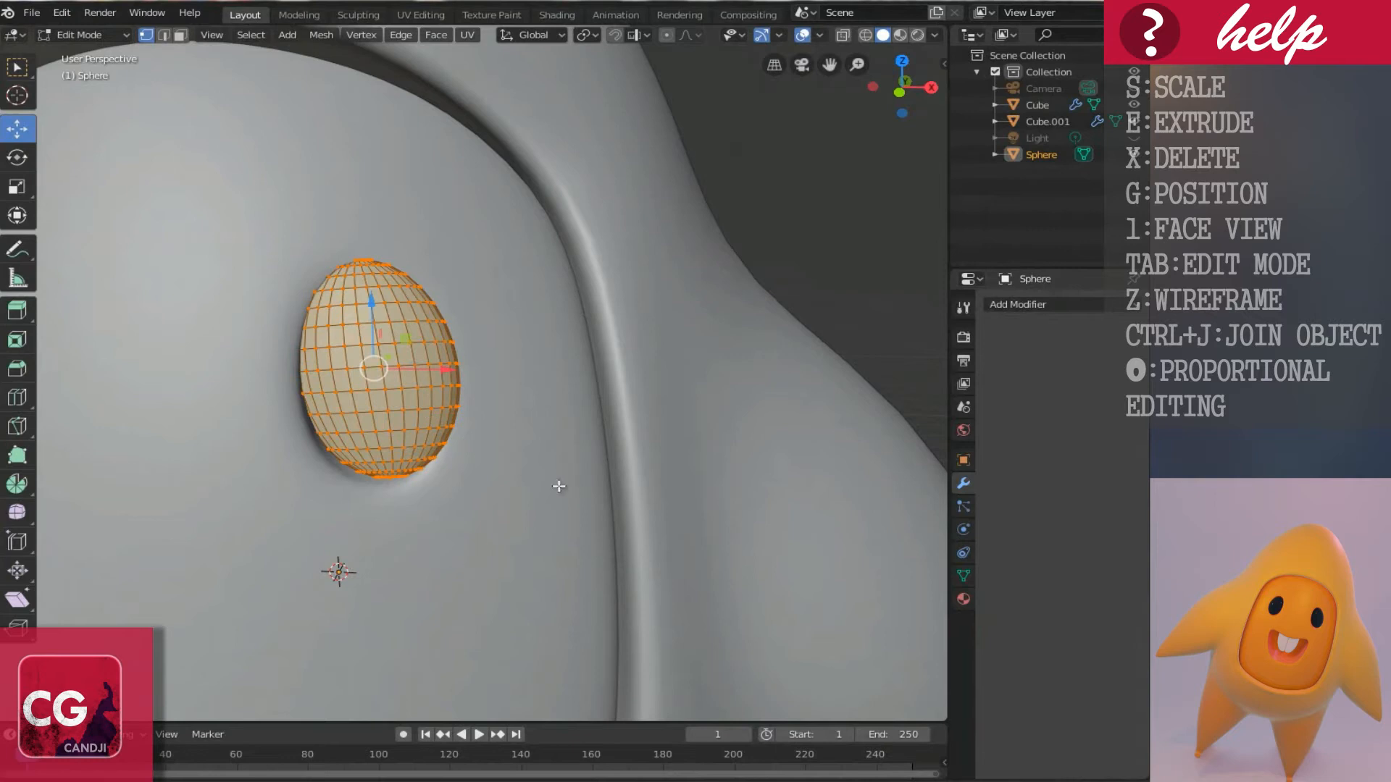
pyautogui.press('s')
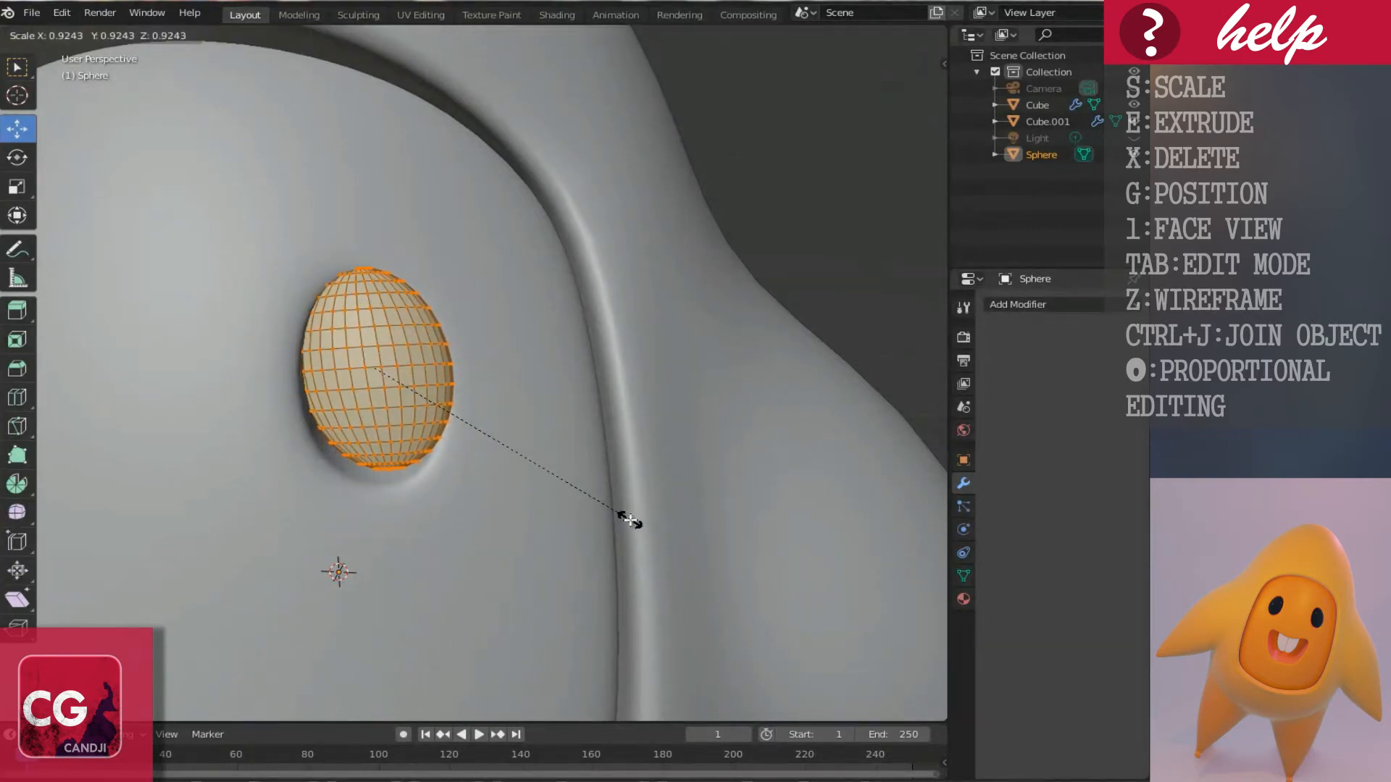
pyautogui.click(631, 517)
pyautogui.moveTo(372, 297); pyautogui.dragTo(377, 312)
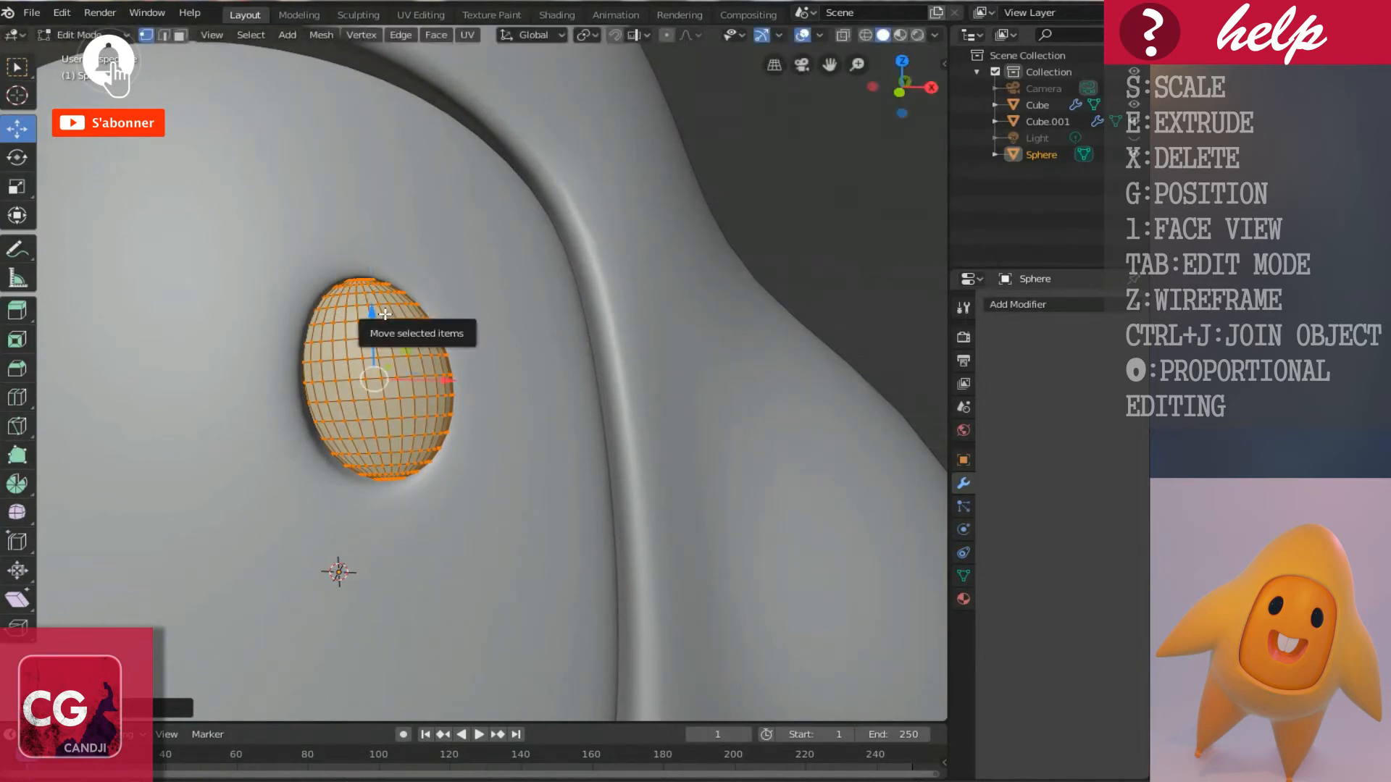
# In the side wireframe view, rotate the eye slightly more to align it with the face's slope.
pyautogui.press('KP_3')
pyautogui.hotkey('shift', 'z')
pyautogui.moveTo(689, 633); pyautogui.dragTo(630, 568, button='middle')
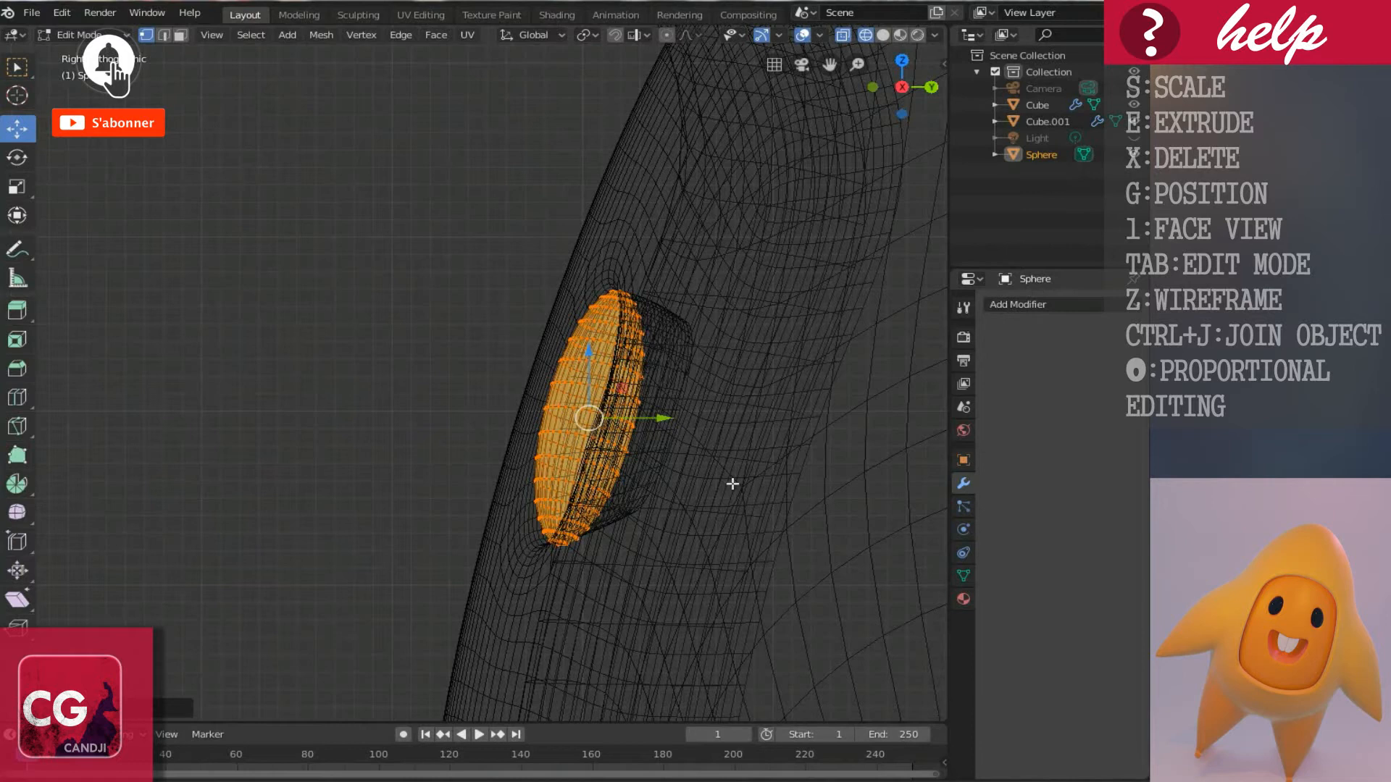
pyautogui.hotkey('shift', 'z')
pyautogui.press('r')
pyautogui.click(724, 489)
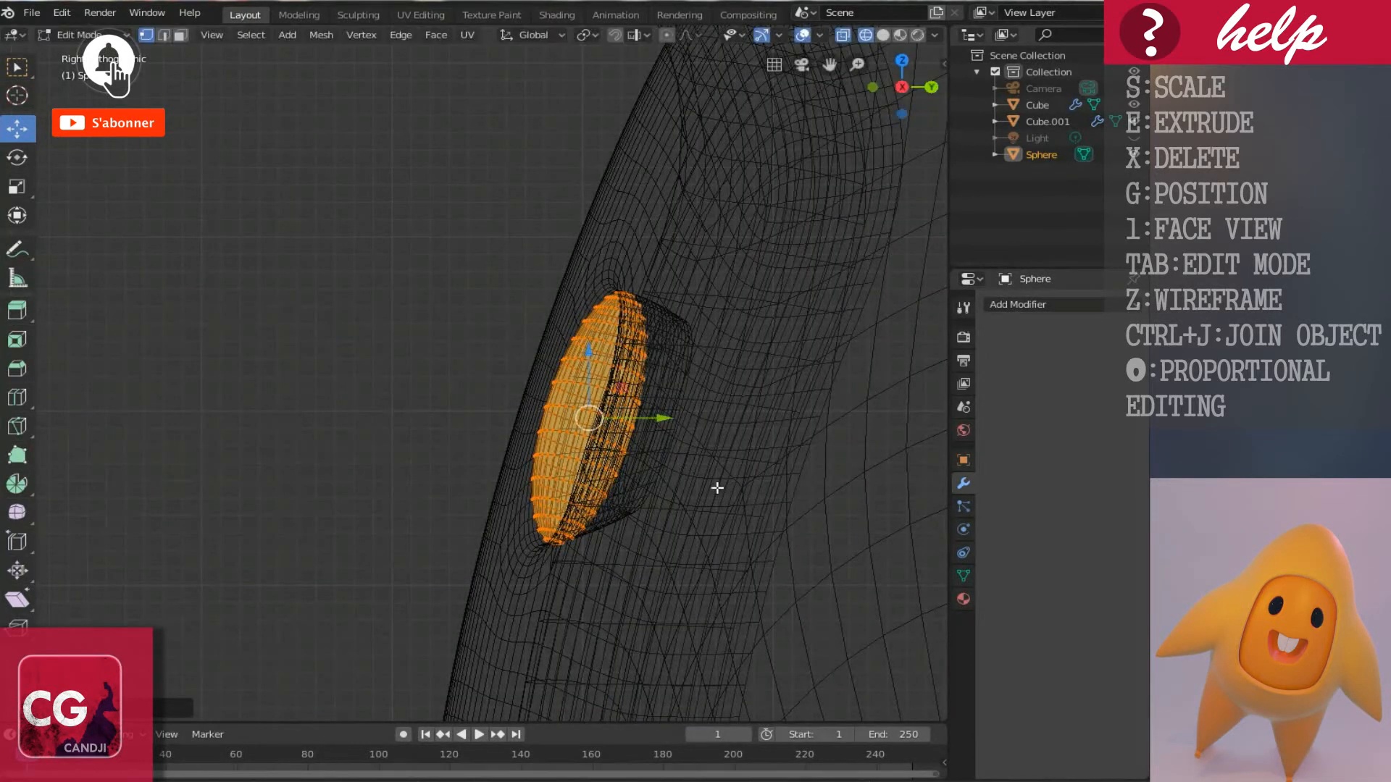
pyautogui.hotkey('shift', 'z')
pyautogui.moveTo(568, 420)
pyautogui.mouseDown(button='middle')
pyautogui.moveTo(685, 444)
pyautogui.moveTo(748, 426)
pyautogui.mouseUp(button='middle')
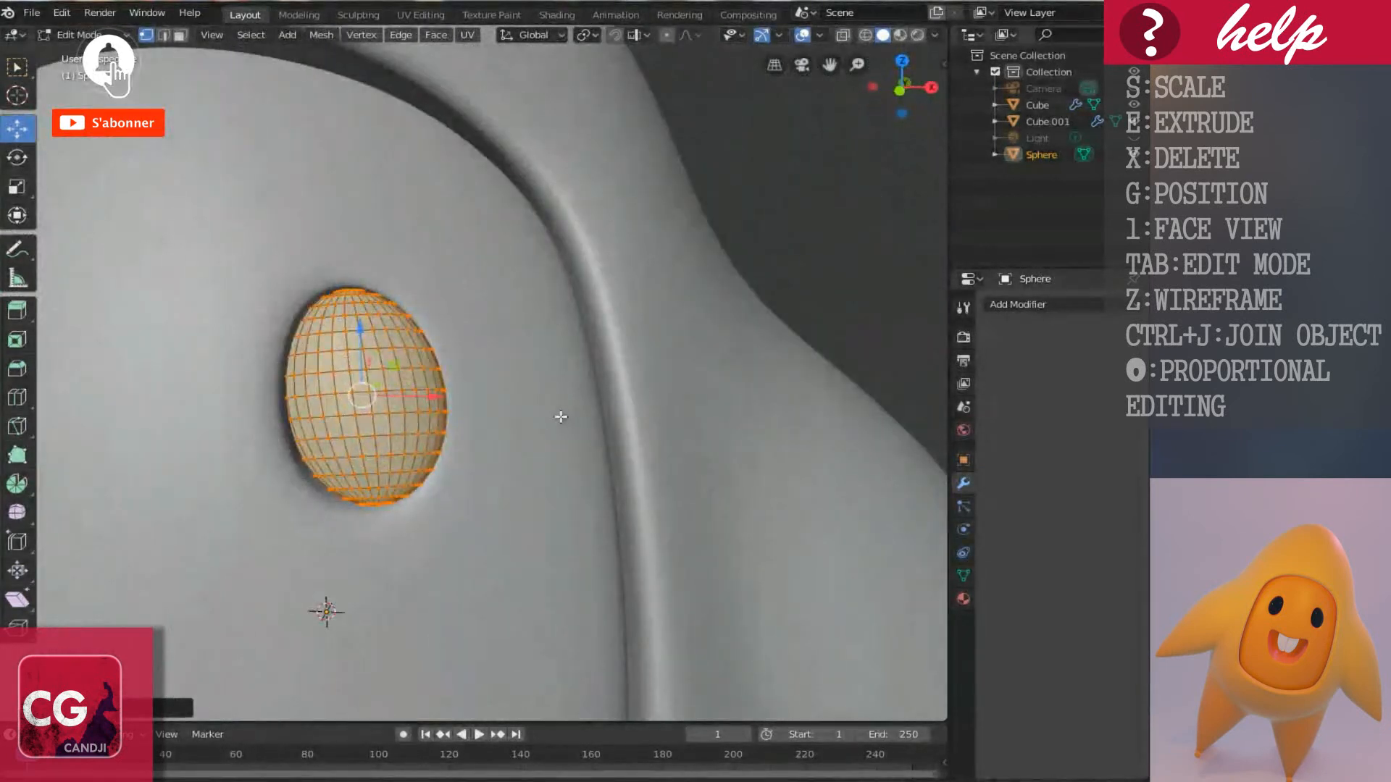
pyautogui.press('Tab')
pyautogui.scroll(-4, 561, 416)
pyautogui.click(486, 514)
pyautogui.moveTo(485, 514); pyautogui.dragTo(413, 422, button='middle')
pyautogui.click(431, 391)
pyautogui.moveTo(559, 398); pyautogui.dragTo(560, 478, button='middle')
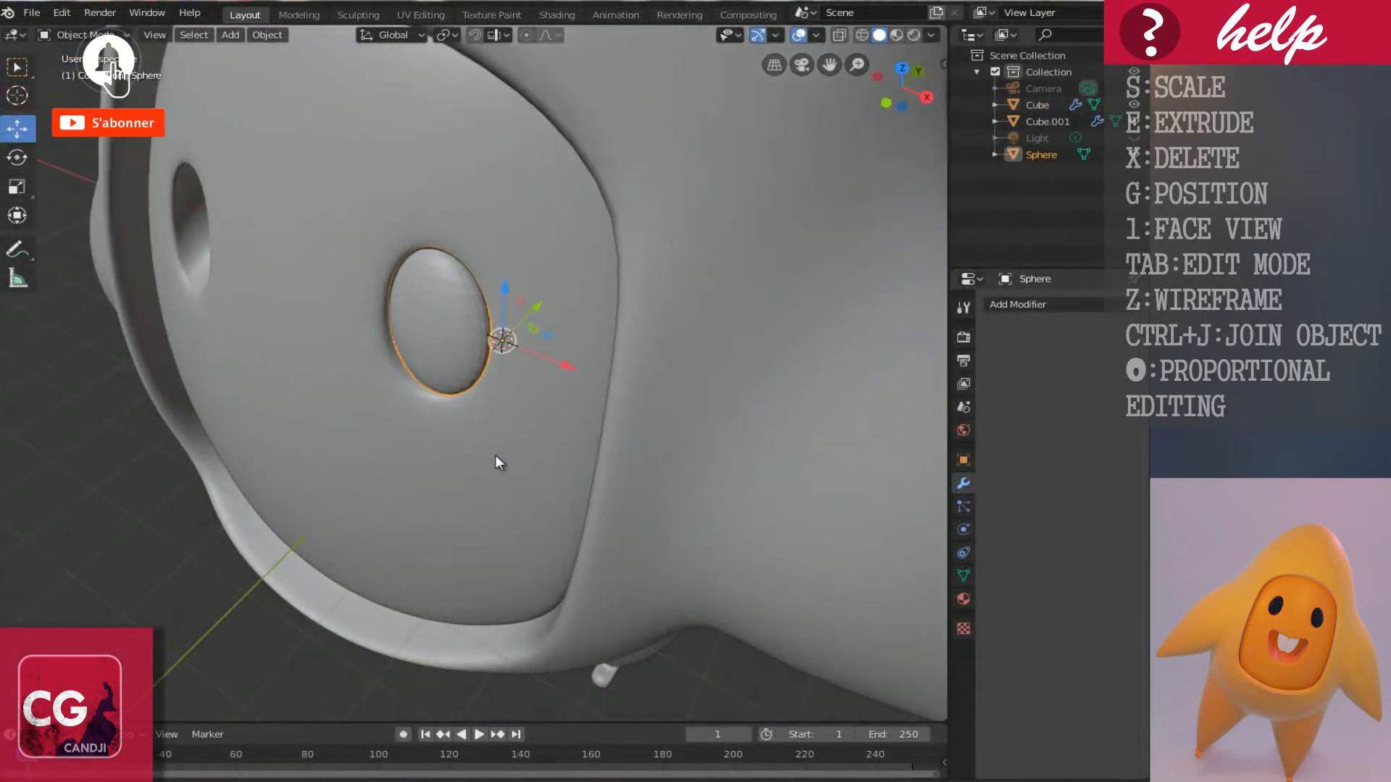
pyautogui.press('r')
pyautogui.press('z')
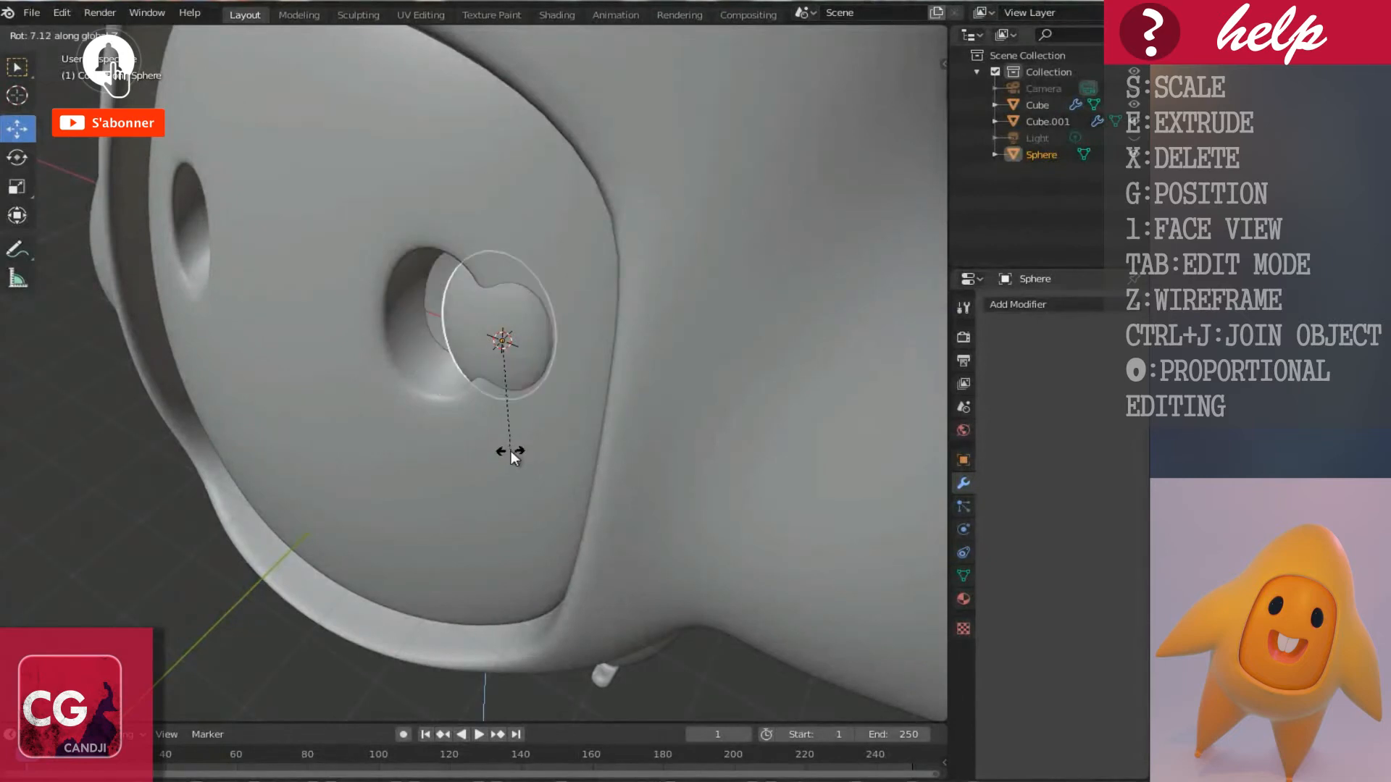
pyautogui.click(511, 450)
# Rotate the eye mesh about 7° around Z in edit mode to follow the face's curvature.
pyautogui.press('Tab')
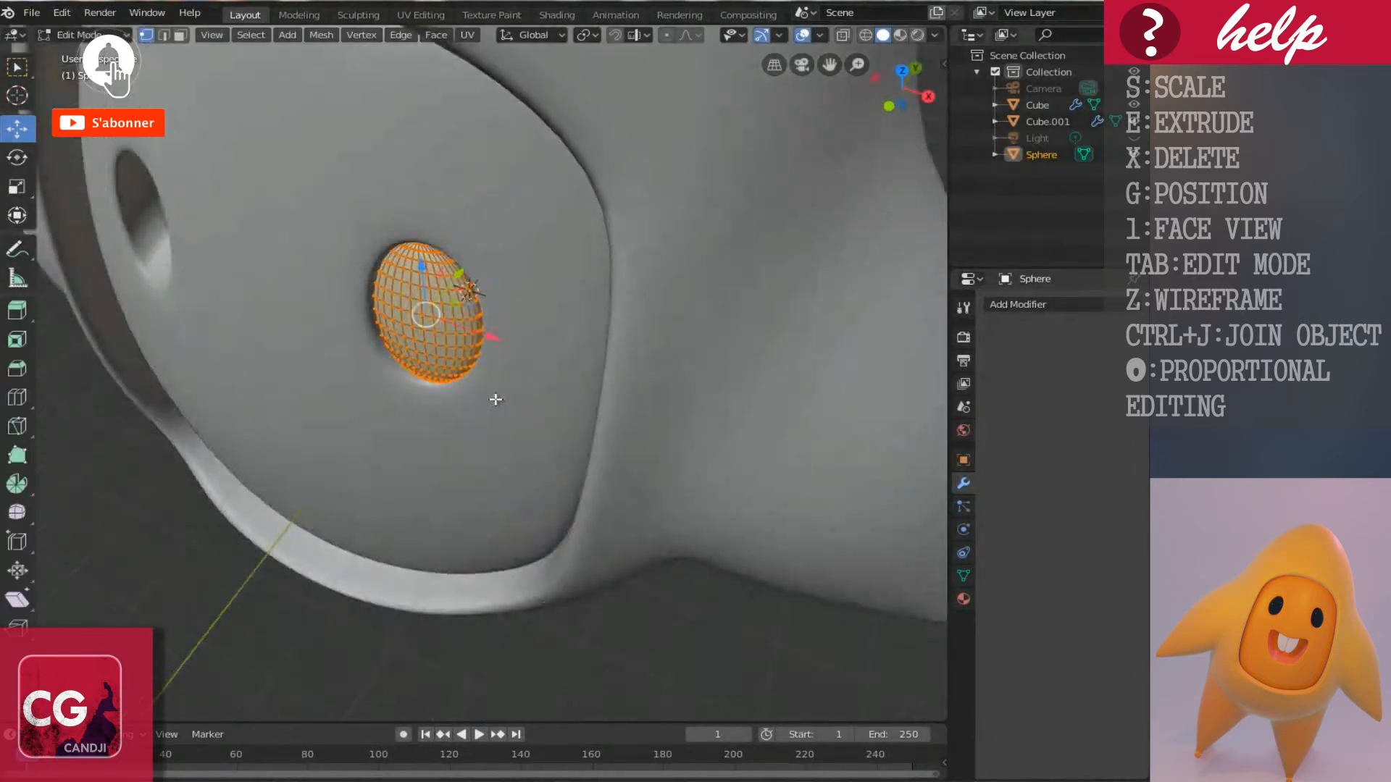
pyautogui.moveTo(496, 399); pyautogui.dragTo(493, 369, button='middle')
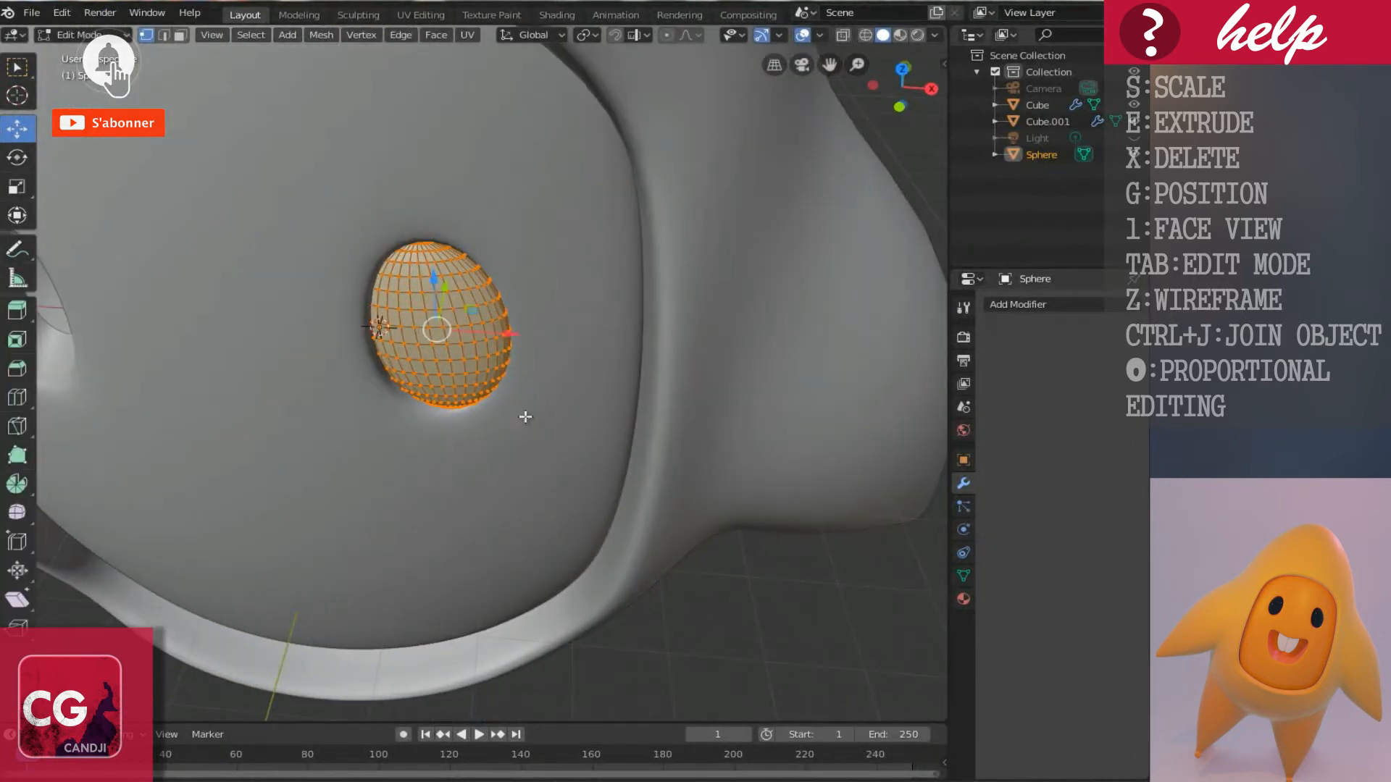
pyautogui.press('r')
pyautogui.press('z')
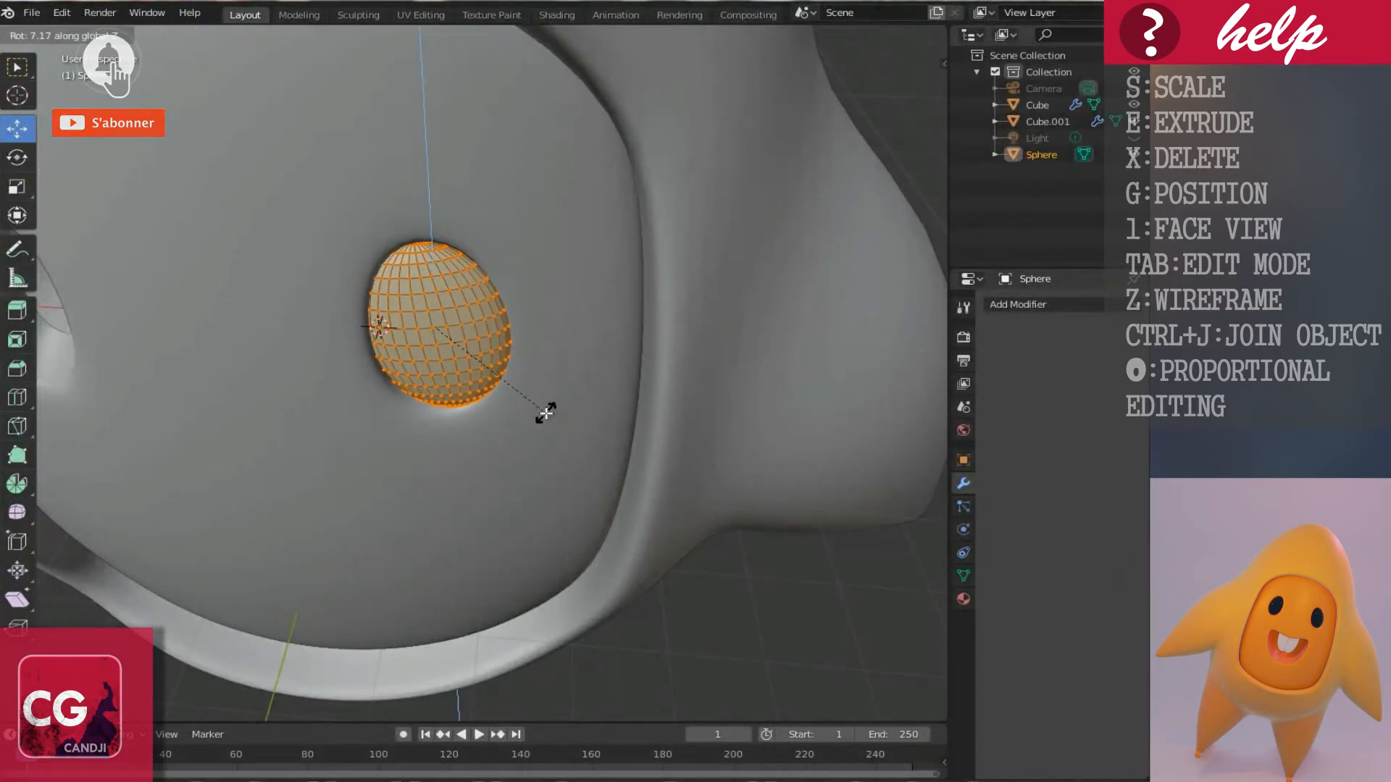
pyautogui.click(549, 407)
pyautogui.press('Tab')
# Add a Subdivision Surface modifier with viewport level 2 to the eye and shade it smooth.
pyautogui.moveTo(466, 459); pyautogui.dragTo(414, 384, button='middle')
pyautogui.click(417, 406)
pyautogui.scroll(-3, 419, 462)
pyautogui.moveTo(449, 443); pyautogui.dragTo(475, 458, button='middle')
pyautogui.click(480, 380)
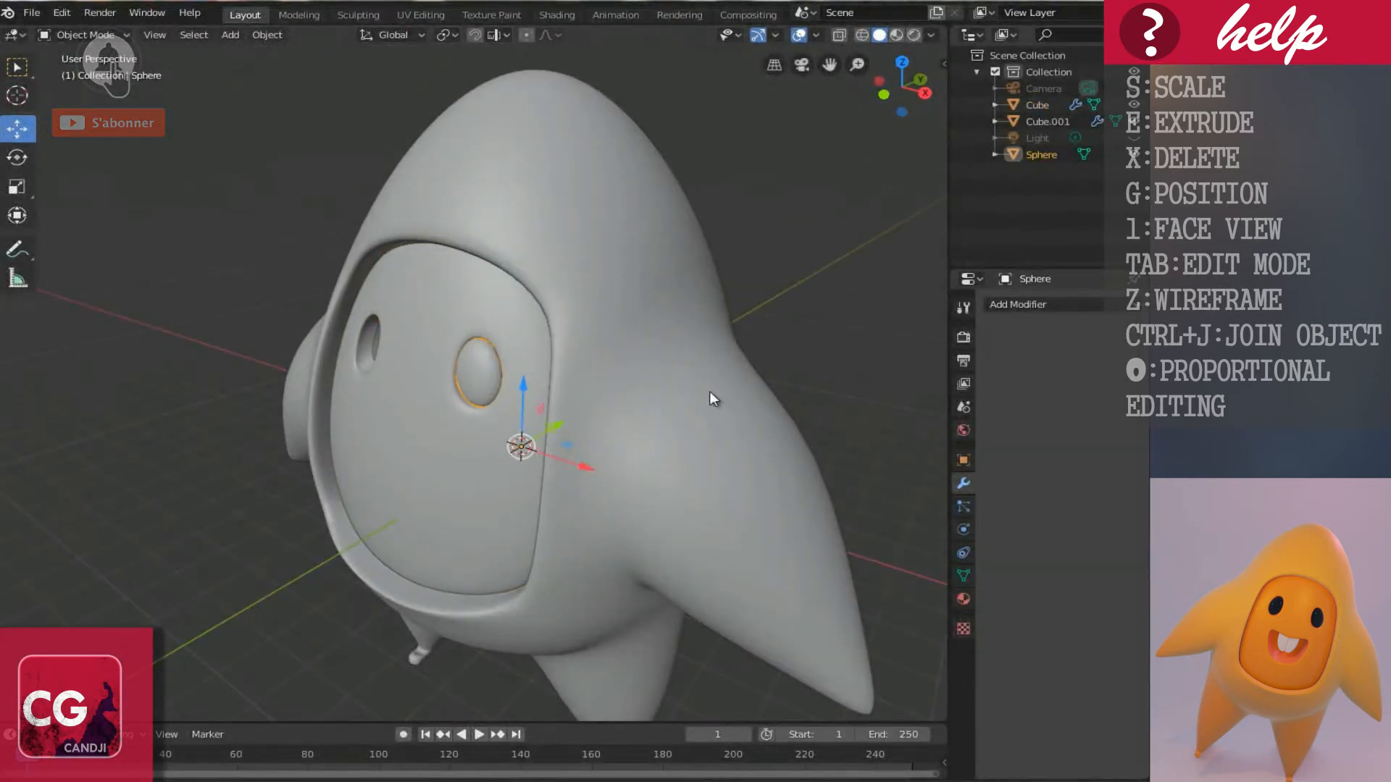
pyautogui.click(1008, 305)
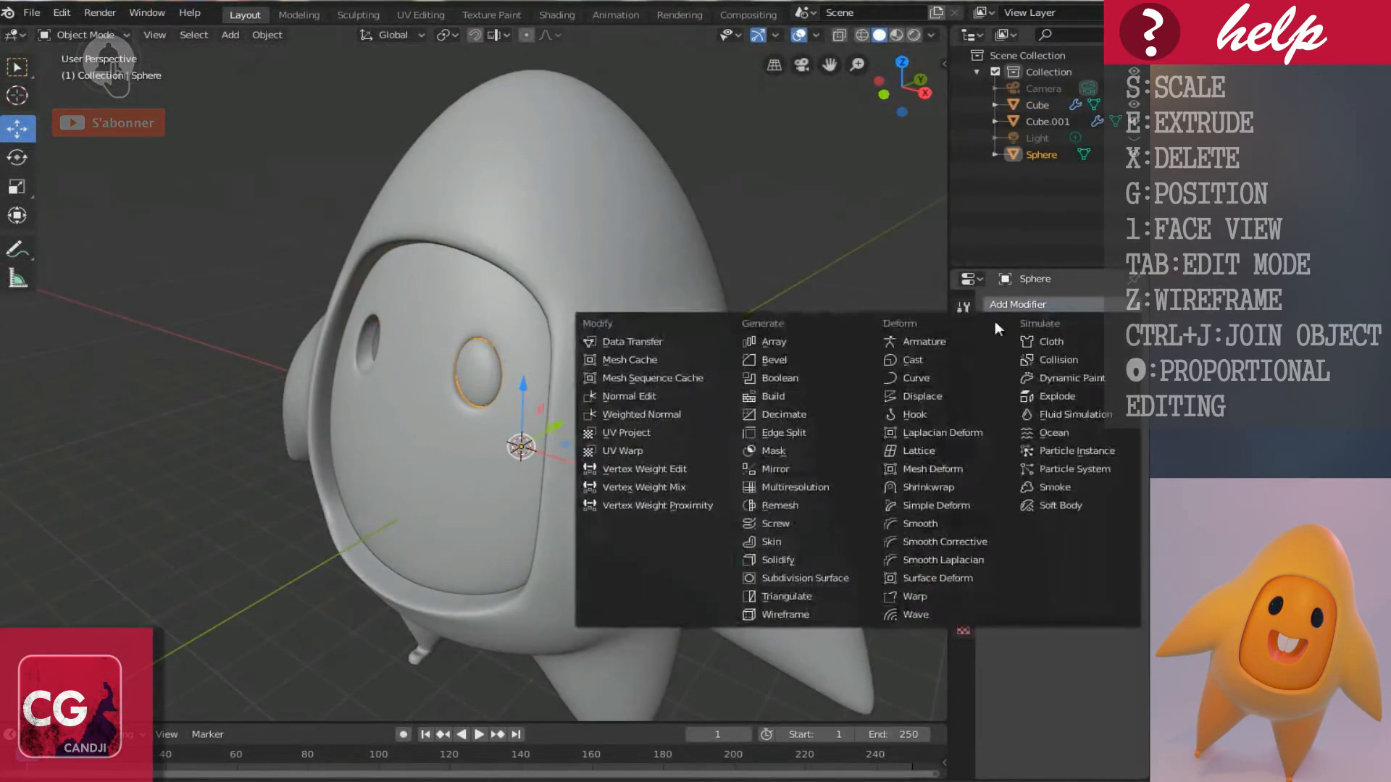
pyautogui.click(784, 577)
pyautogui.moveTo(406, 364); pyautogui.dragTo(475, 361, button='middle')
pyautogui.scroll(4, 450, 389)
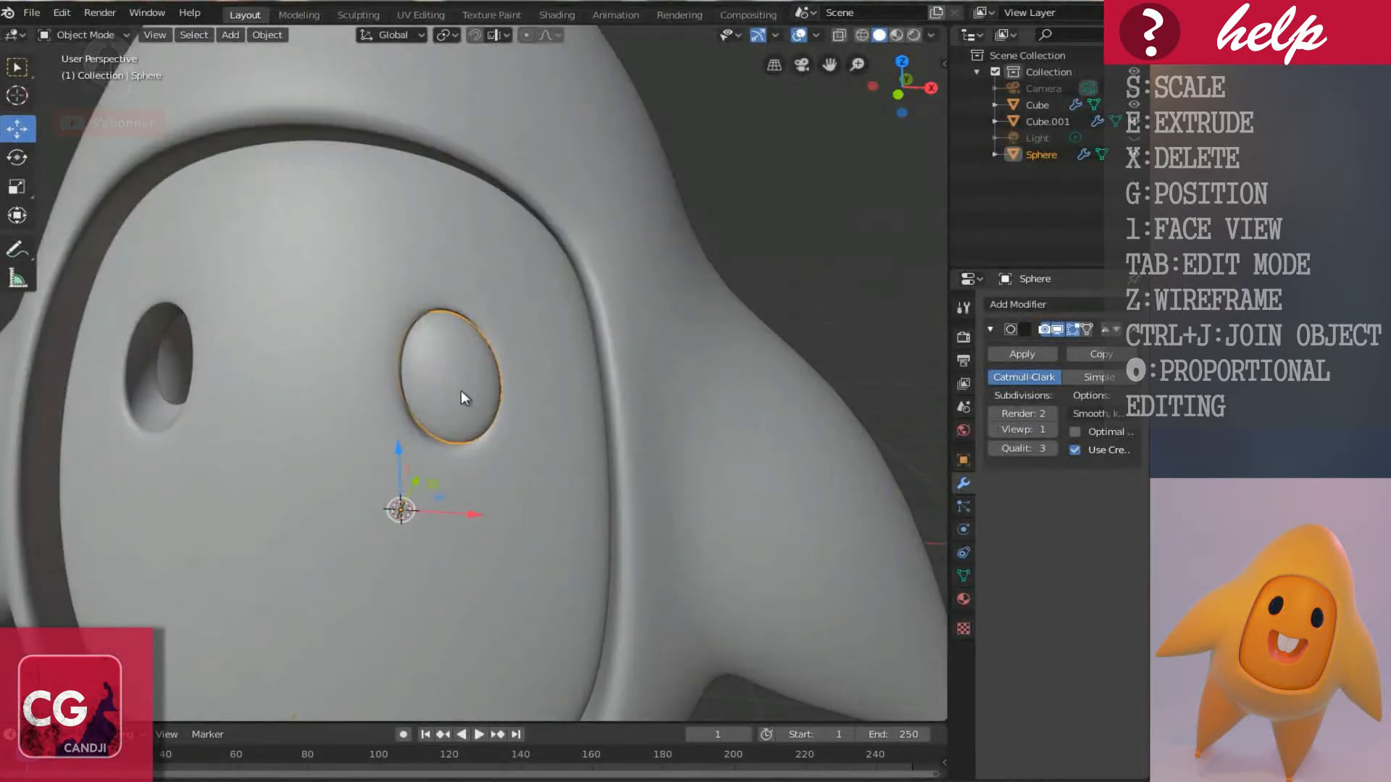
pyautogui.click(1053, 429)
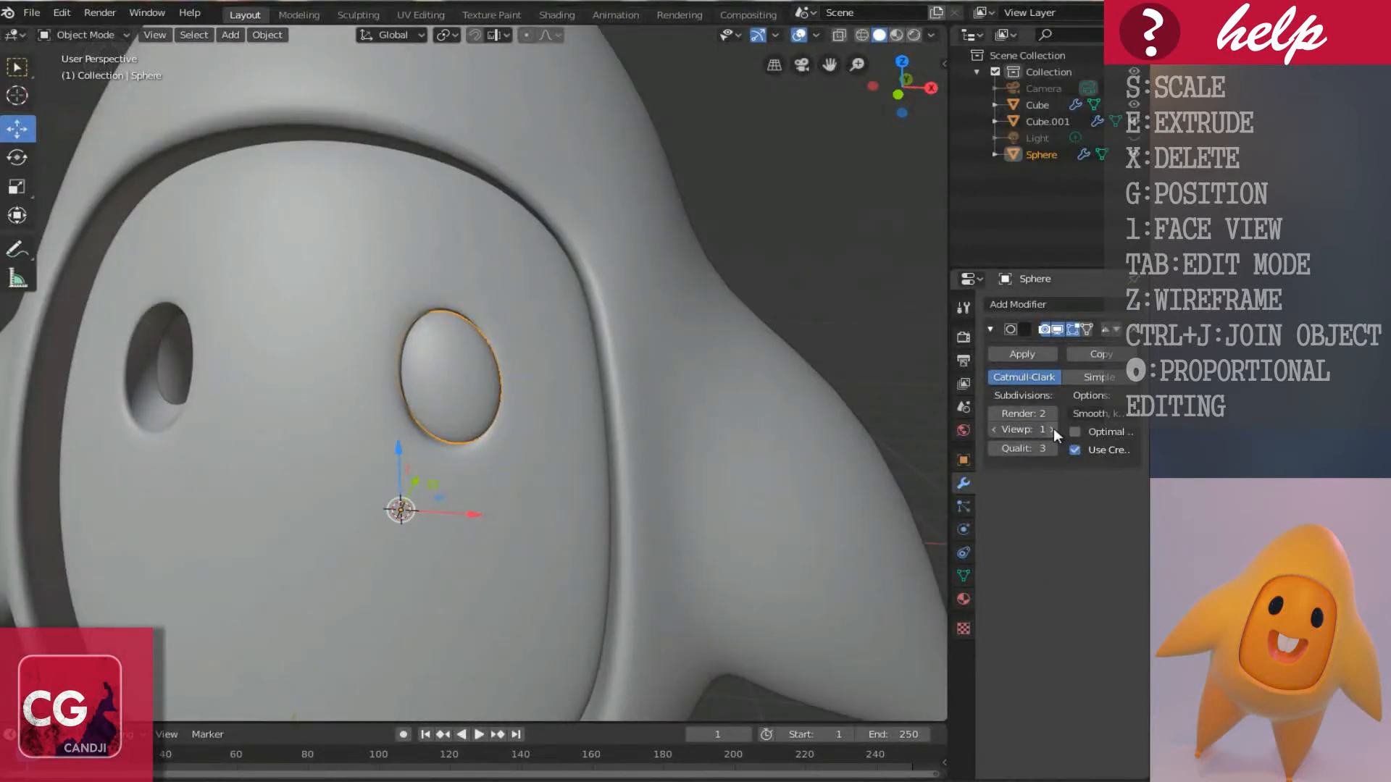
pyautogui.rightClick(468, 437)
pyautogui.click(468, 437)
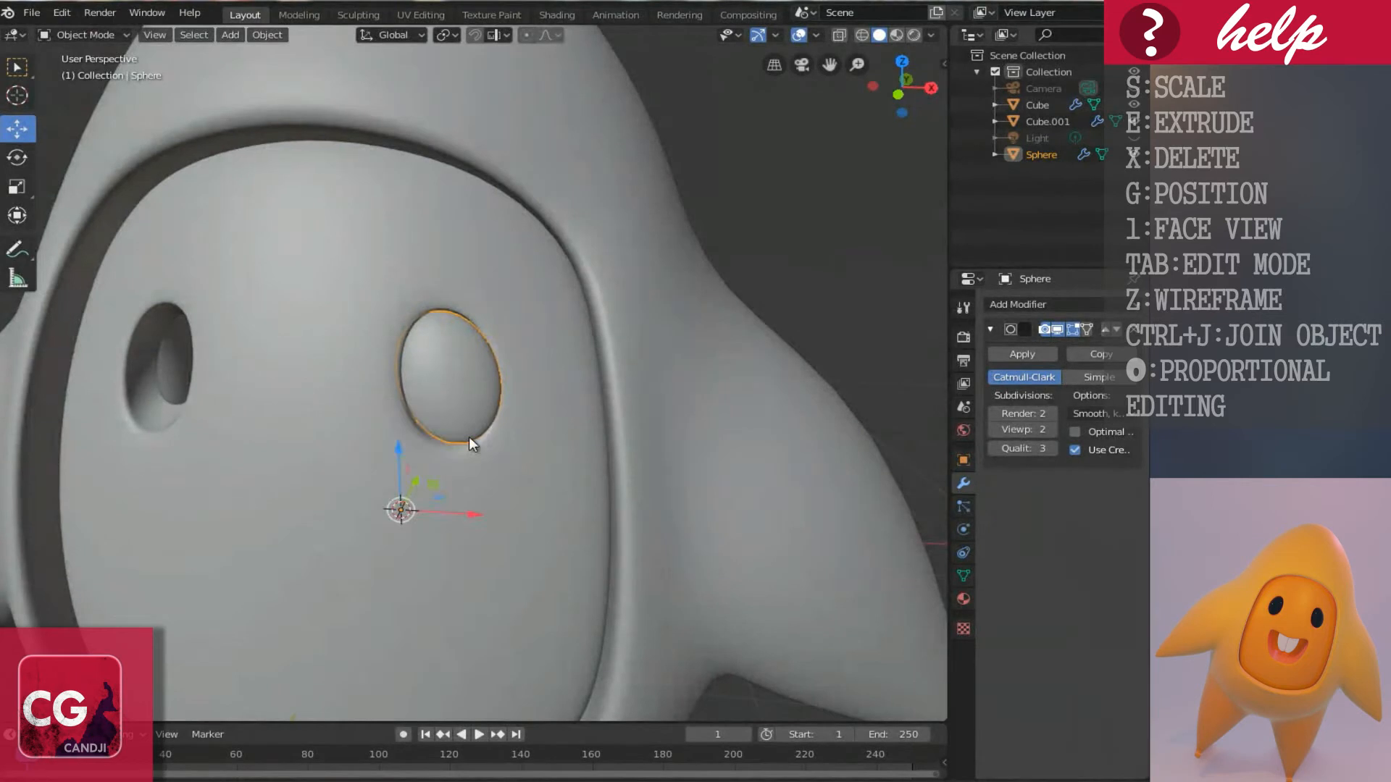
pyautogui.scroll(-5, 467, 437)
pyautogui.click(485, 510)
pyautogui.moveTo(480, 496); pyautogui.dragTo(524, 380, button='middle')
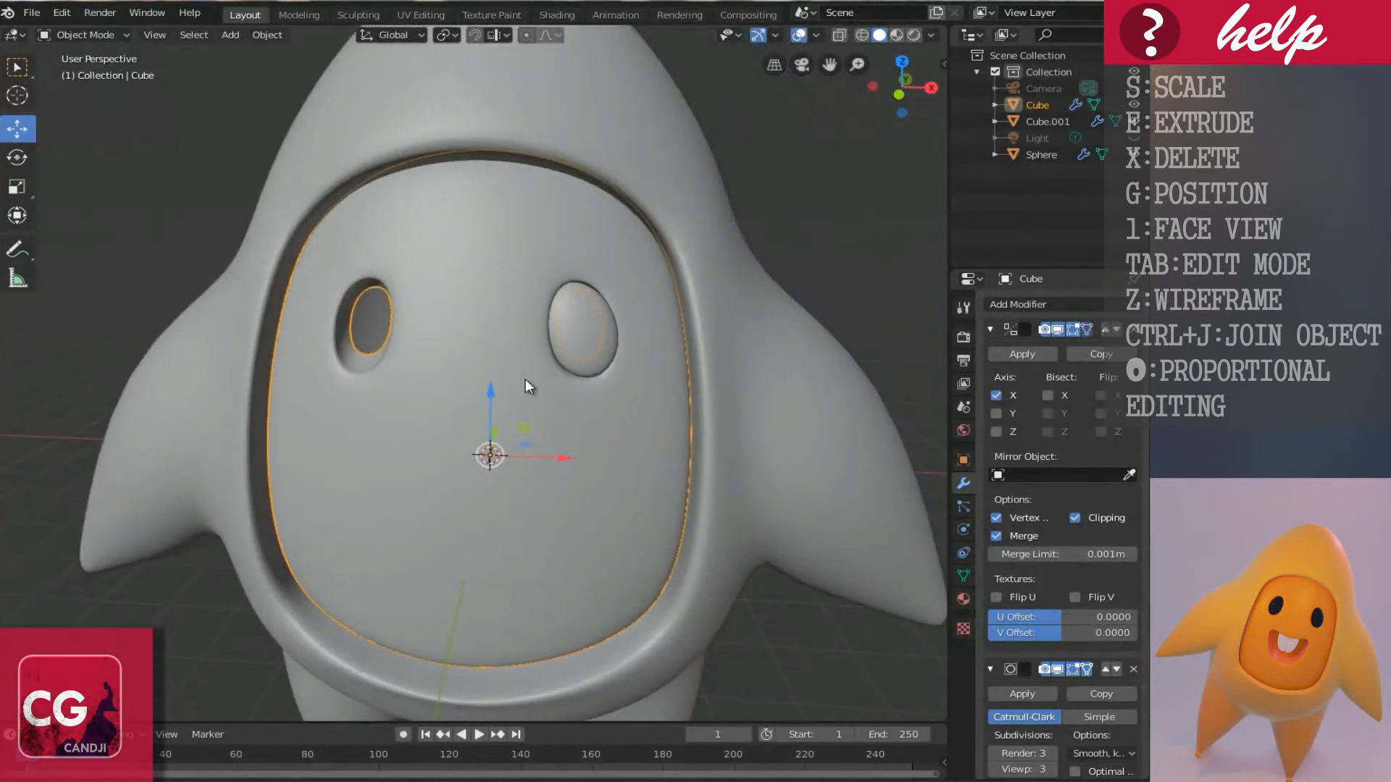
pyautogui.click(572, 328)
pyautogui.scroll(2, 607, 334)
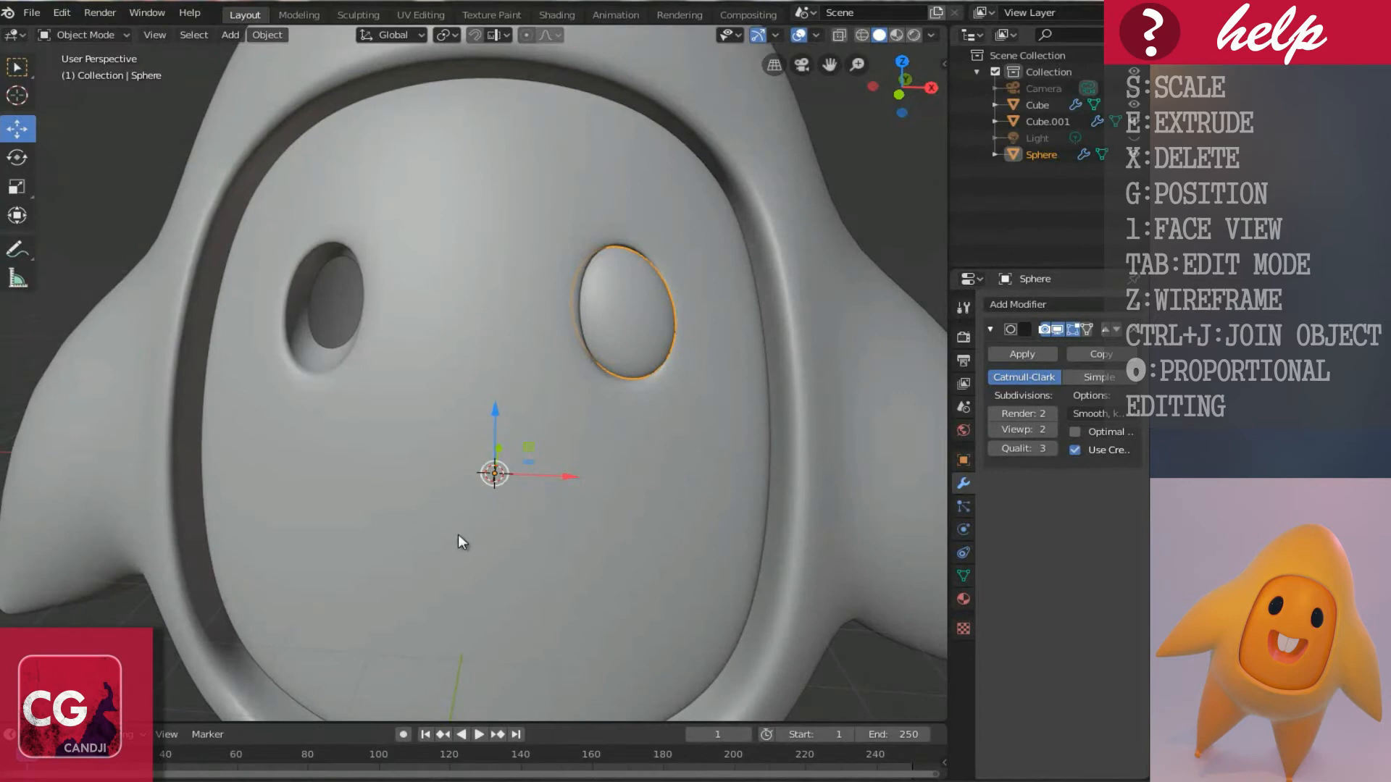
# Place the 3D cursor beside the character and reset it to the world origin.
pyautogui.scroll(-5, 458, 536)
pyautogui.keyDown('shift'); pyautogui.rightClick(159, 376); pyautogui.keyUp('shift')
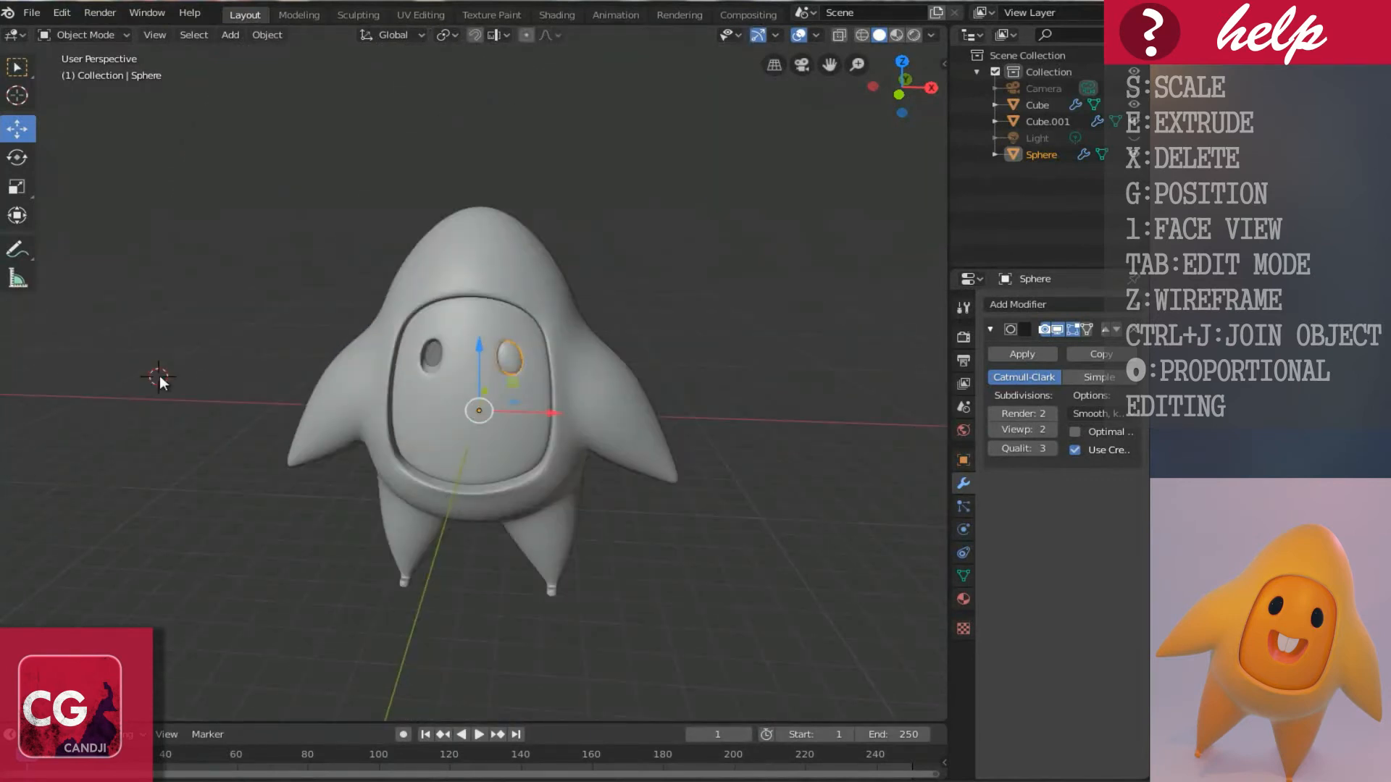
pyautogui.hotkey('shift', 'c')
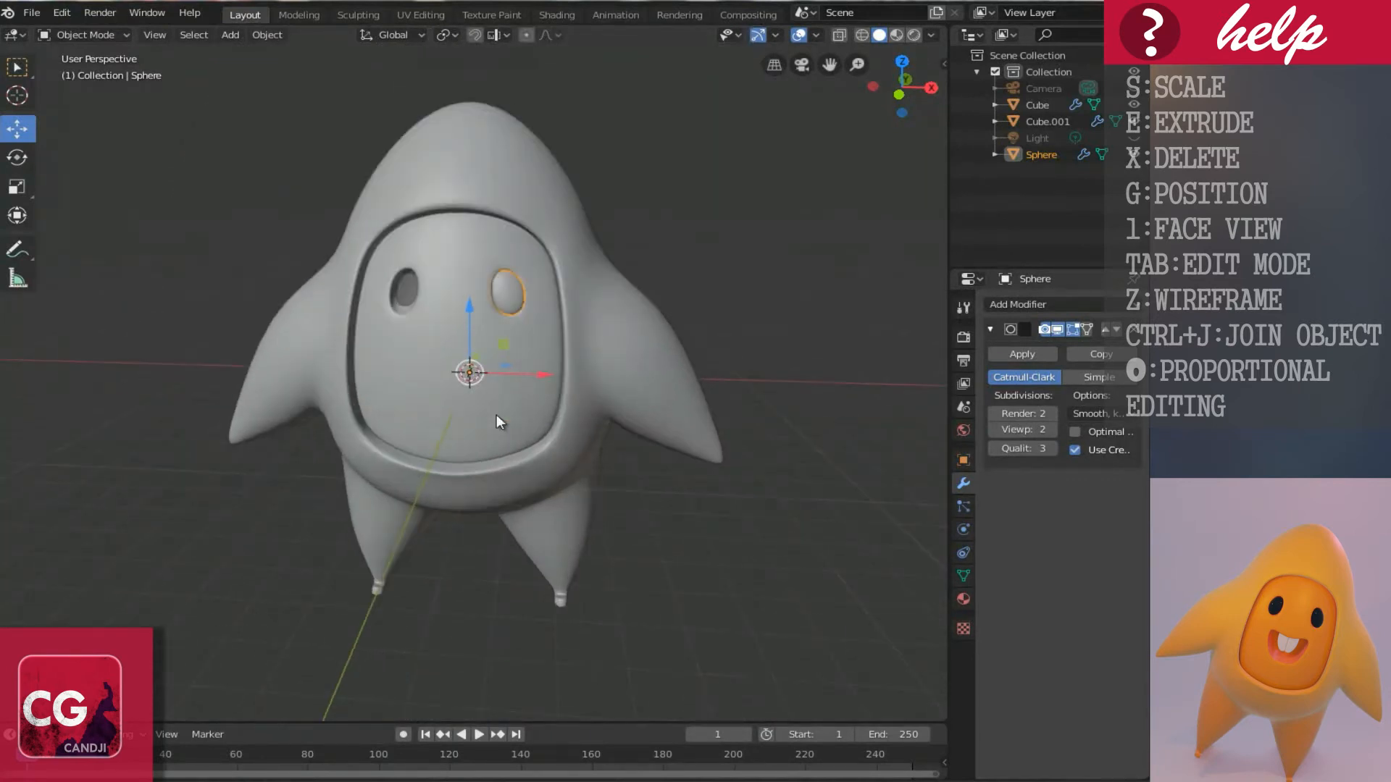
# Add a Mirror modifier on the X axis to the eye to fill the opposite eye hole.
pyautogui.keyDown('shift'); pyautogui.scroll(3, 442, 397); pyautogui.keyUp('shift')
pyautogui.scroll(3, 421, 395)
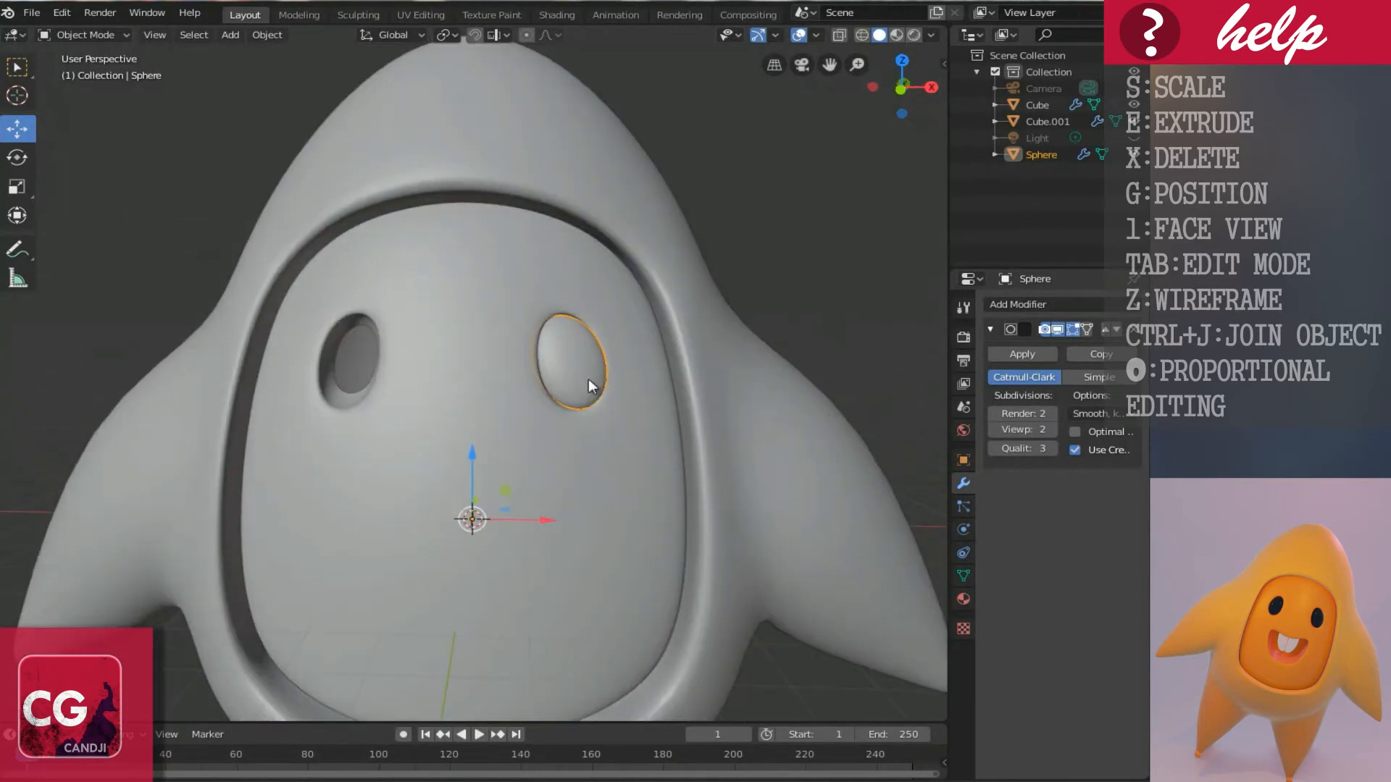
pyautogui.click(588, 520)
pyautogui.click(578, 392)
pyautogui.click(1010, 304)
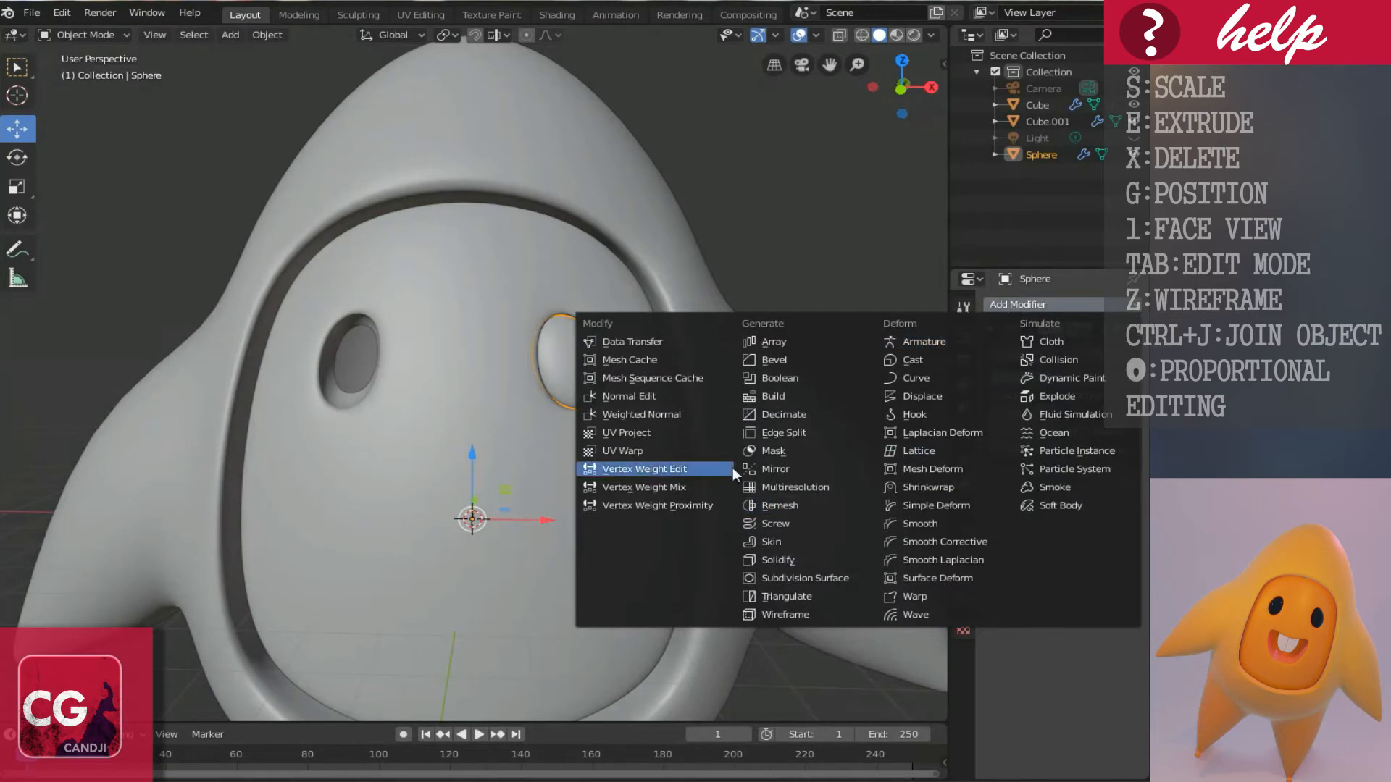
pyautogui.click(781, 466)
pyautogui.moveTo(781, 466); pyautogui.dragTo(485, 415, button='middle')
pyautogui.scroll(-6, 479, 404)
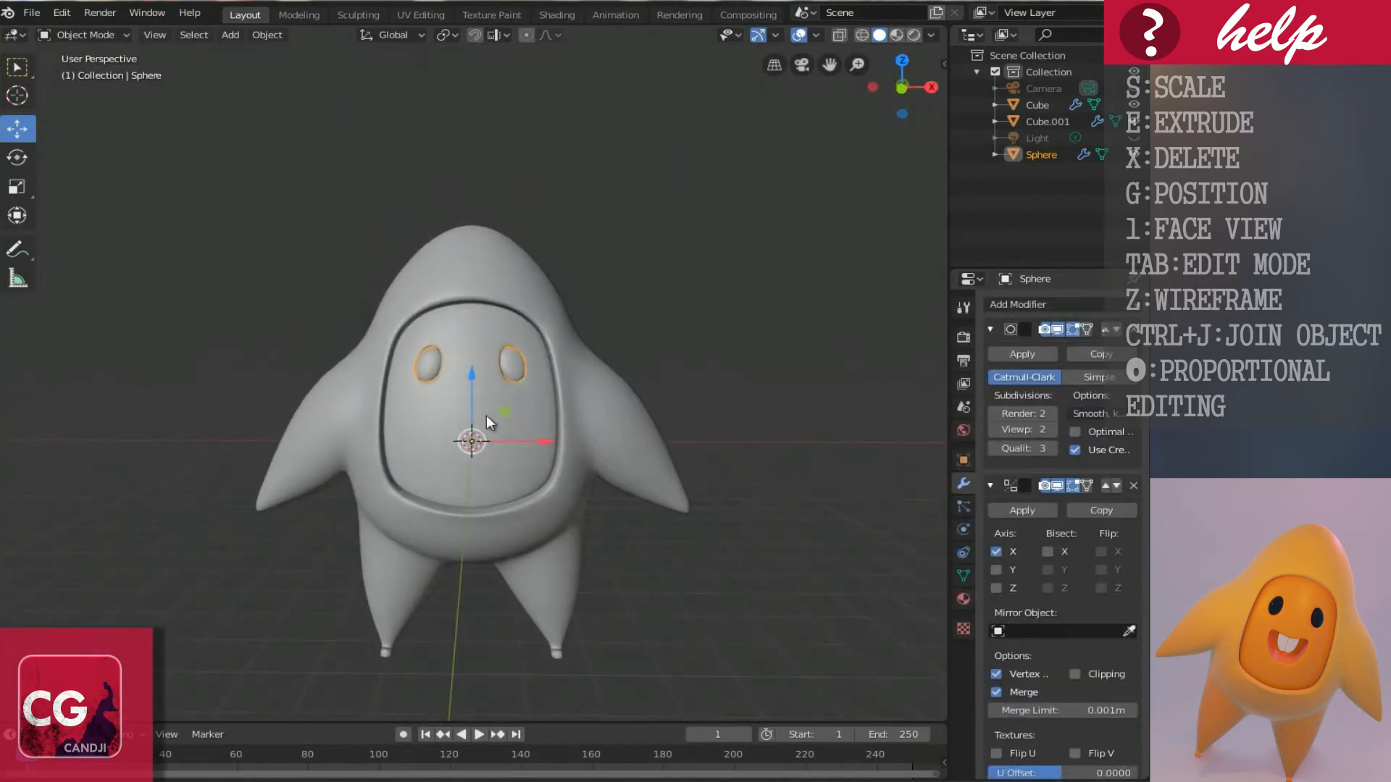
# In face selection mode, delete the face panel's two central faces across the middle line below the eyes to open a mouth hole.
pyautogui.click(485, 415)
pyautogui.scroll(4, 490, 425)
pyautogui.press('KP_Decimal')
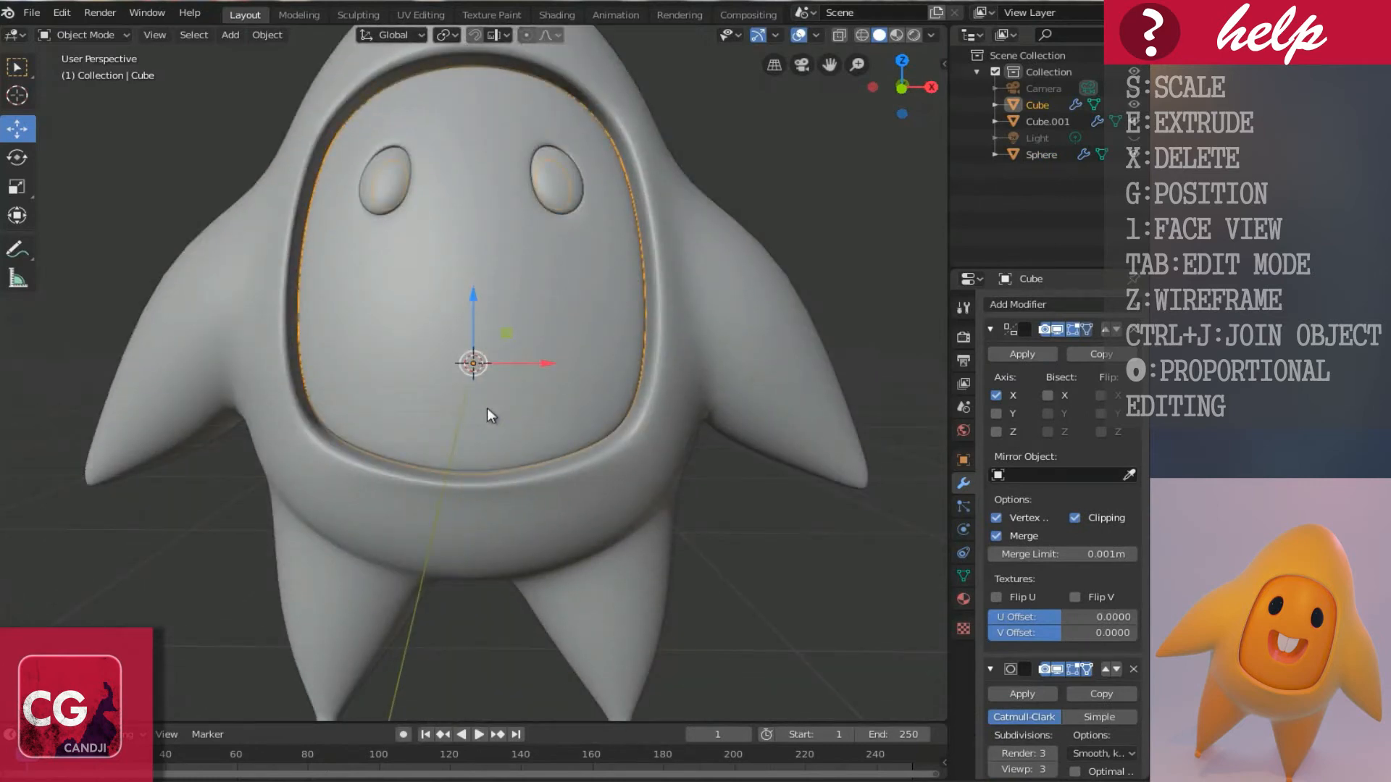
pyautogui.press('Tab')
pyautogui.scroll(2, 487, 409)
pyautogui.keyDown('shift'); pyautogui.moveTo(485, 372); pyautogui.dragTo(485, 401, button='middle'); pyautogui.keyUp('shift')
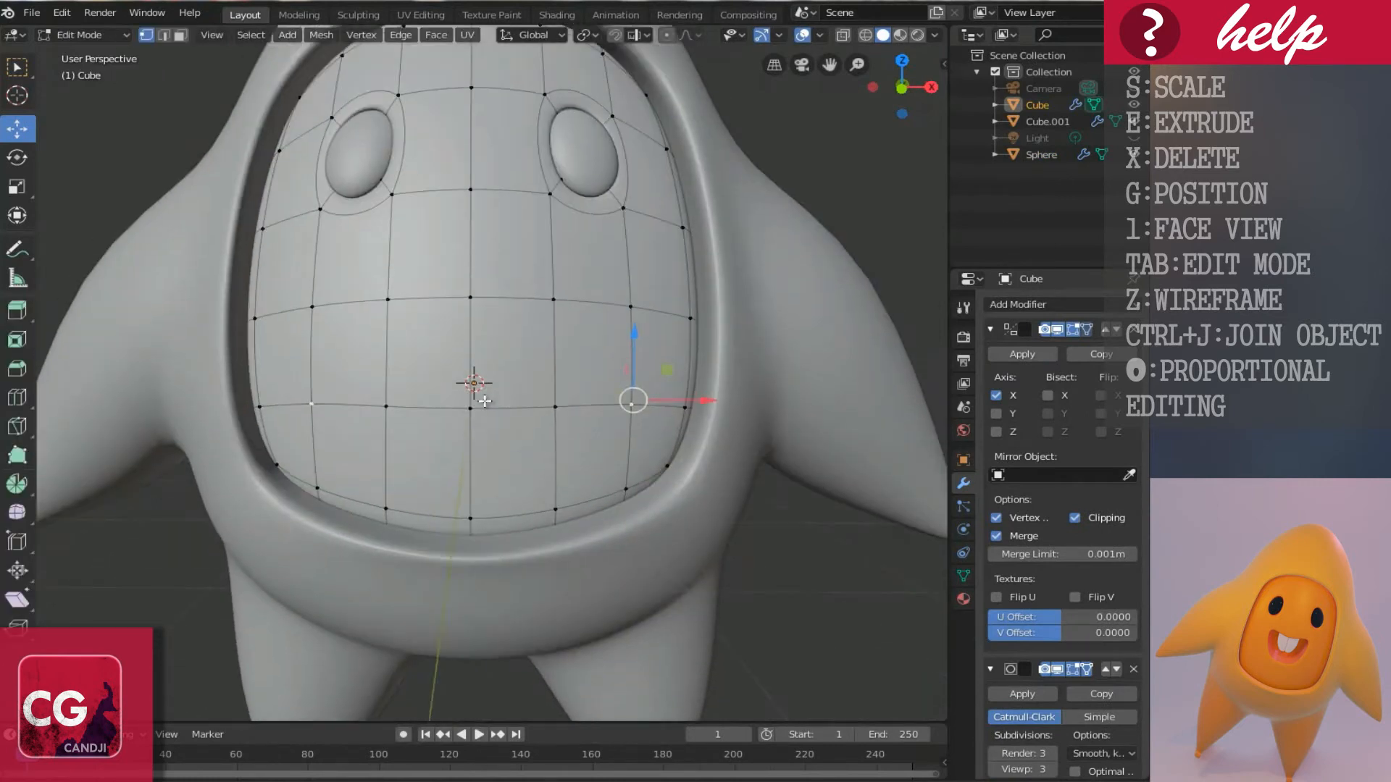
pyautogui.hotkey('ctrl', 'Tab')
pyautogui.click(439, 416)
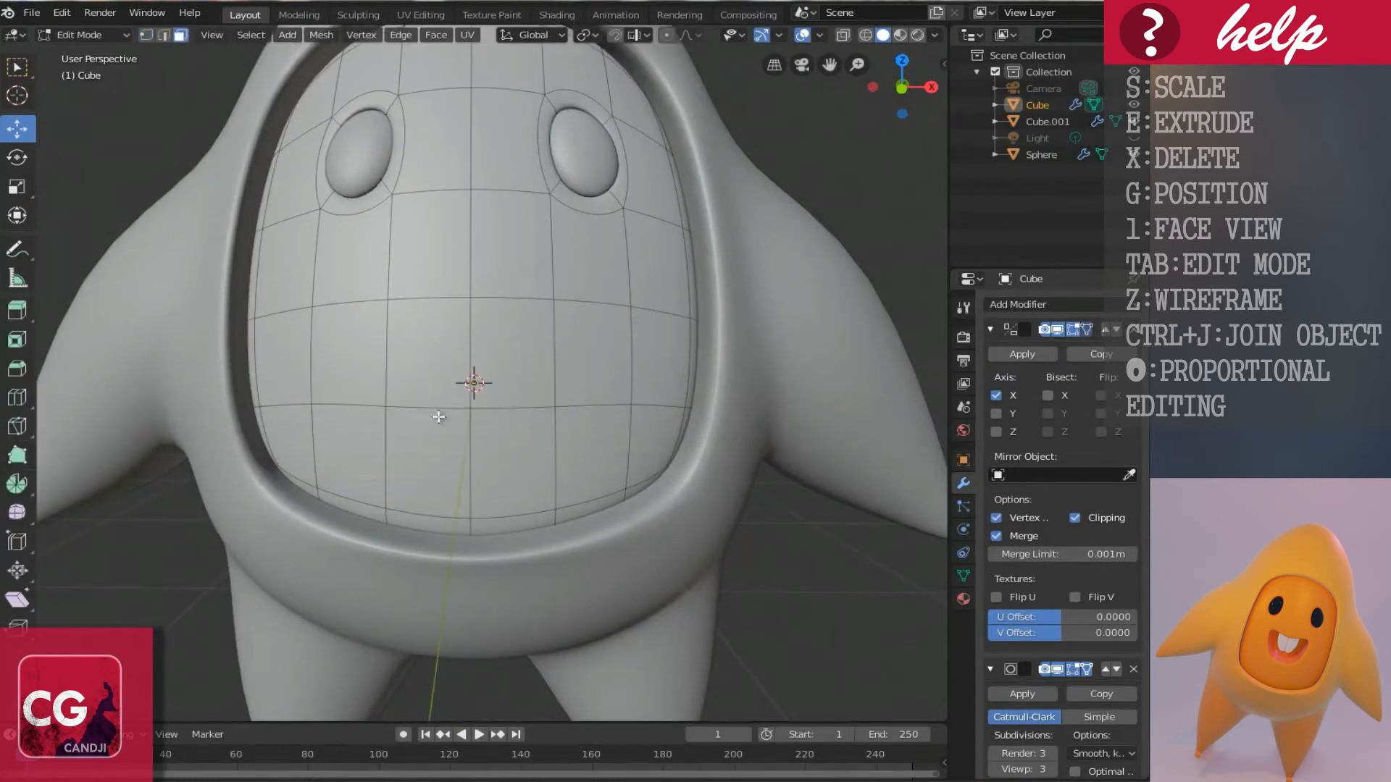
pyautogui.click(528, 361)
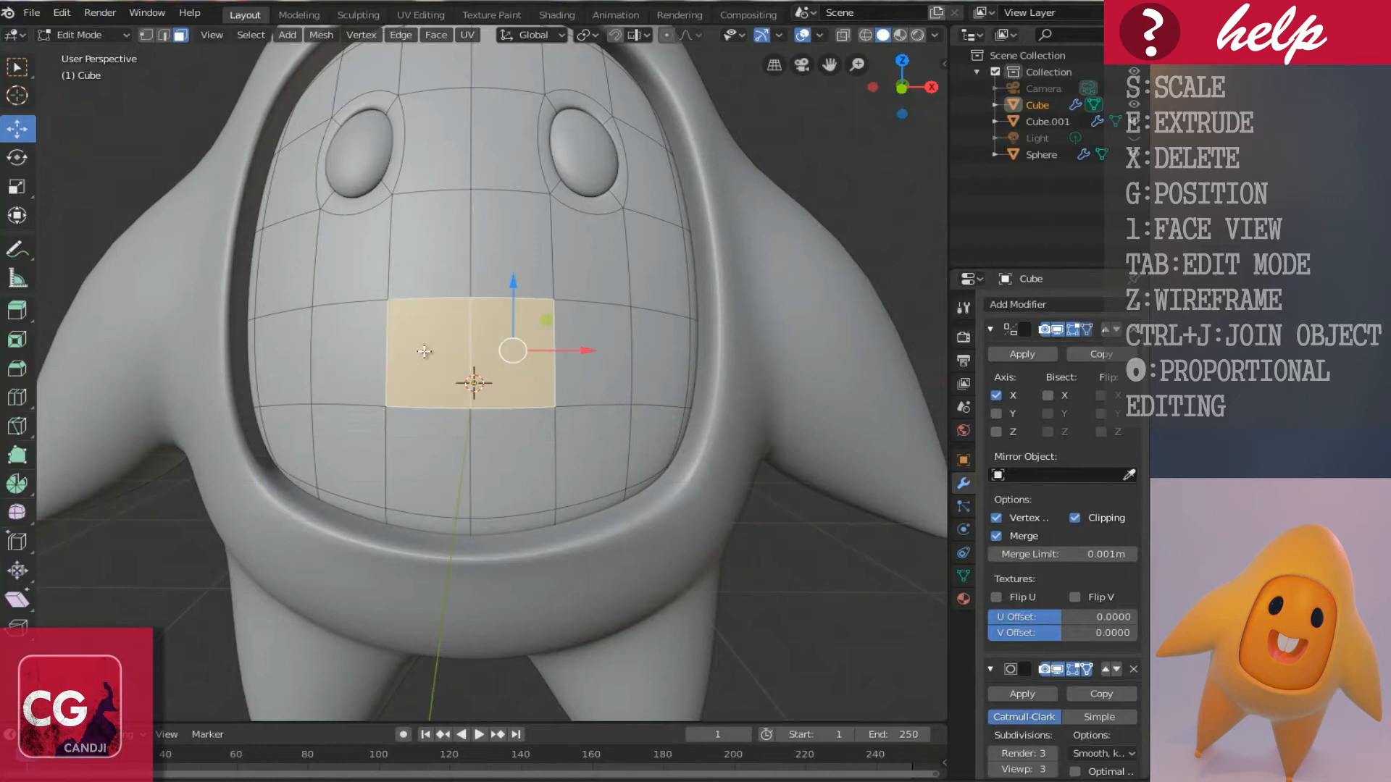
pyautogui.press('x')
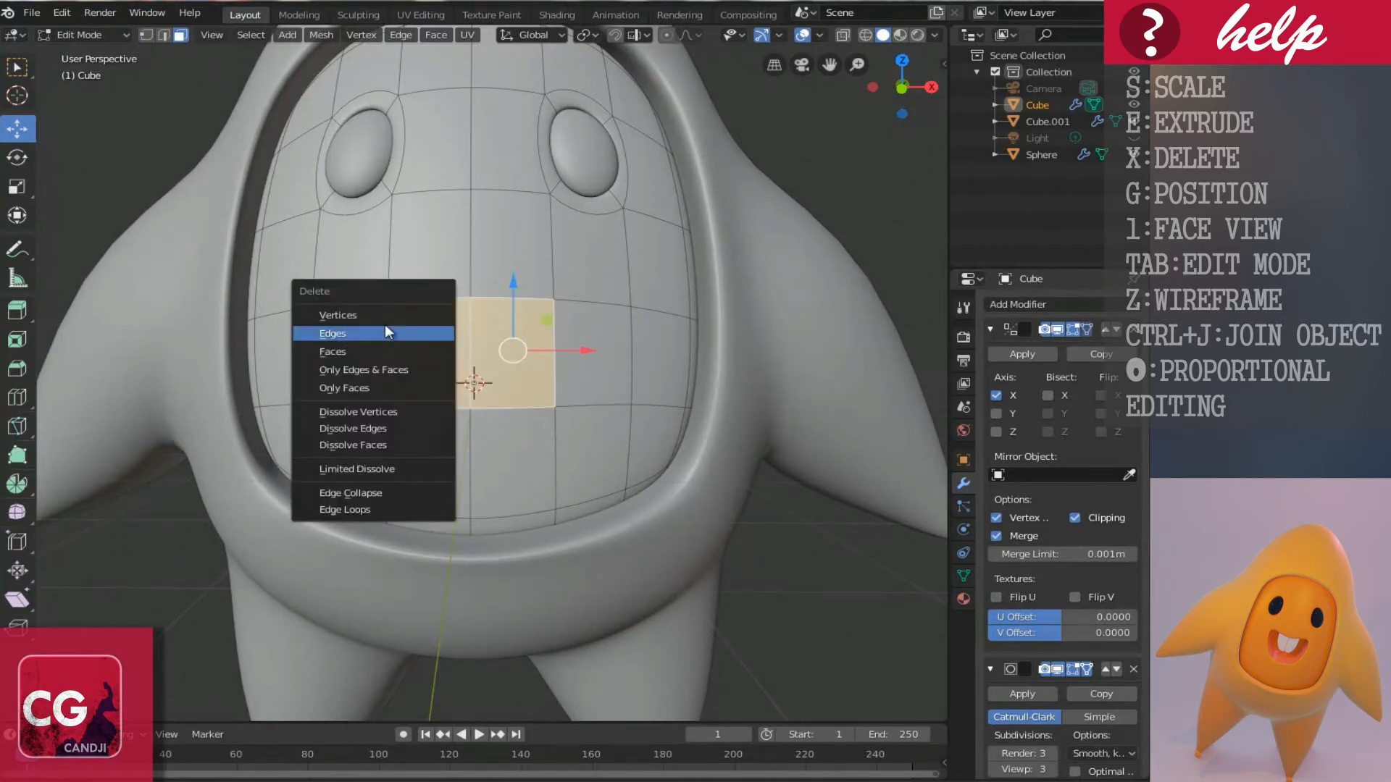
pyautogui.click(330, 351)
pyautogui.scroll(3, 505, 361)
pyautogui.keyDown('shift'); pyautogui.scroll(5, 505, 360); pyautogui.keyUp('shift')
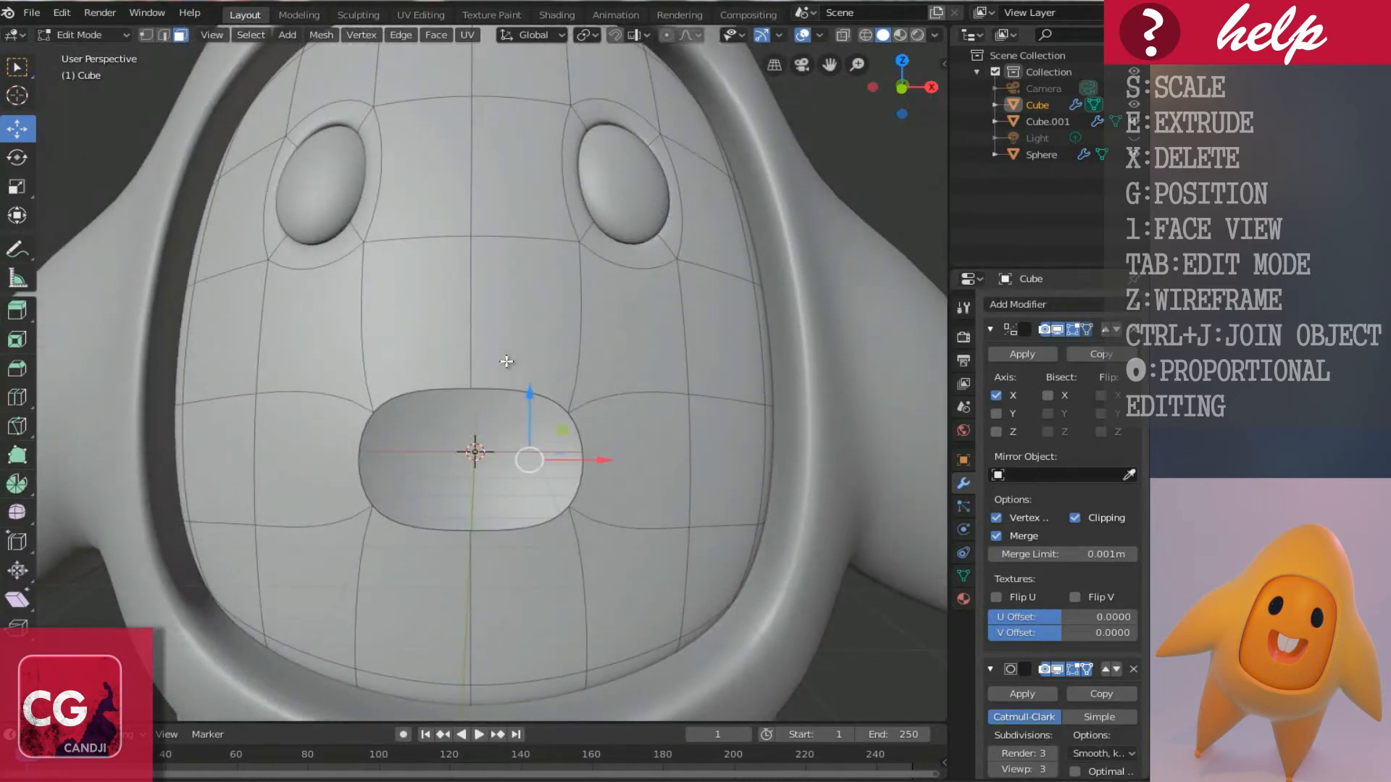
# In vertex selection mode, move the mouth opening's upper corner vertex about 1.4 m outward and up to form a smile.
pyautogui.hotkey('ctrl', 'Tab')
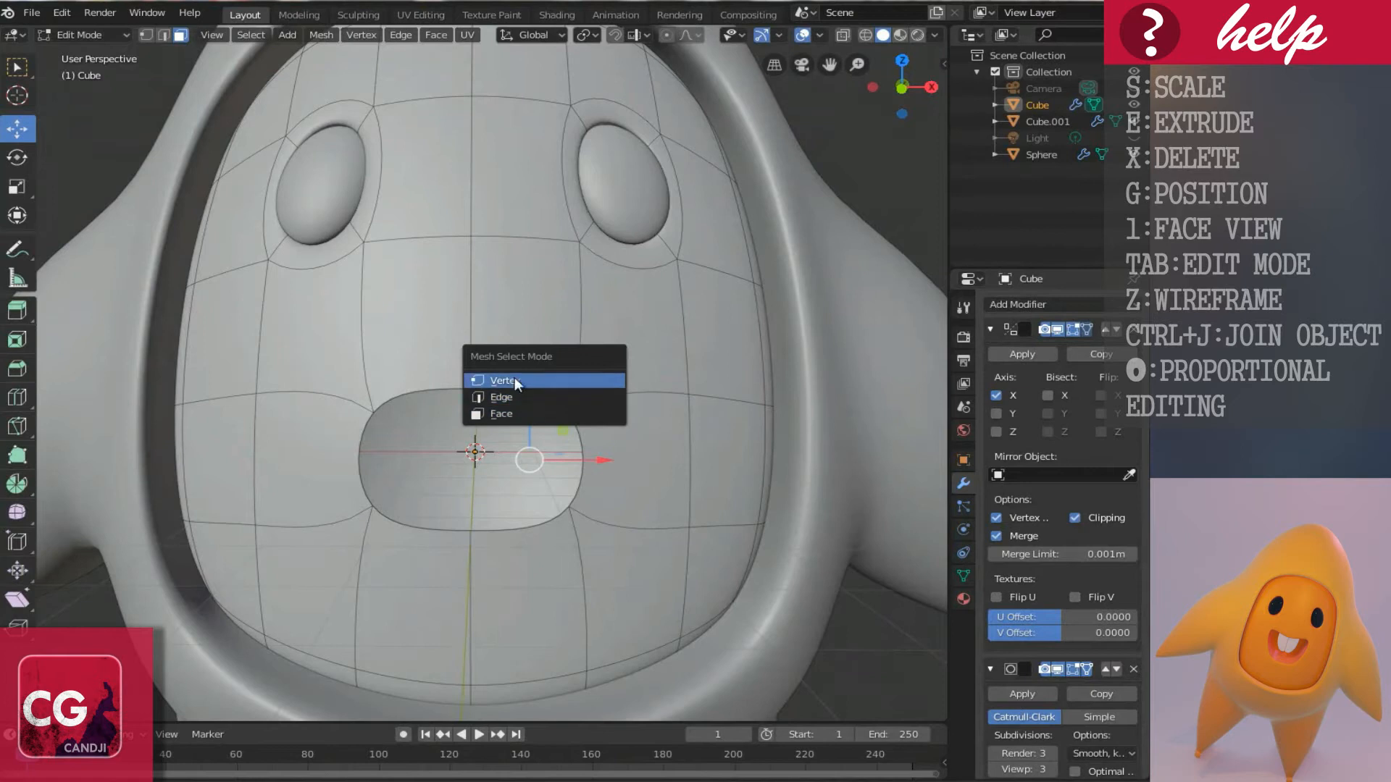
pyautogui.click(503, 375)
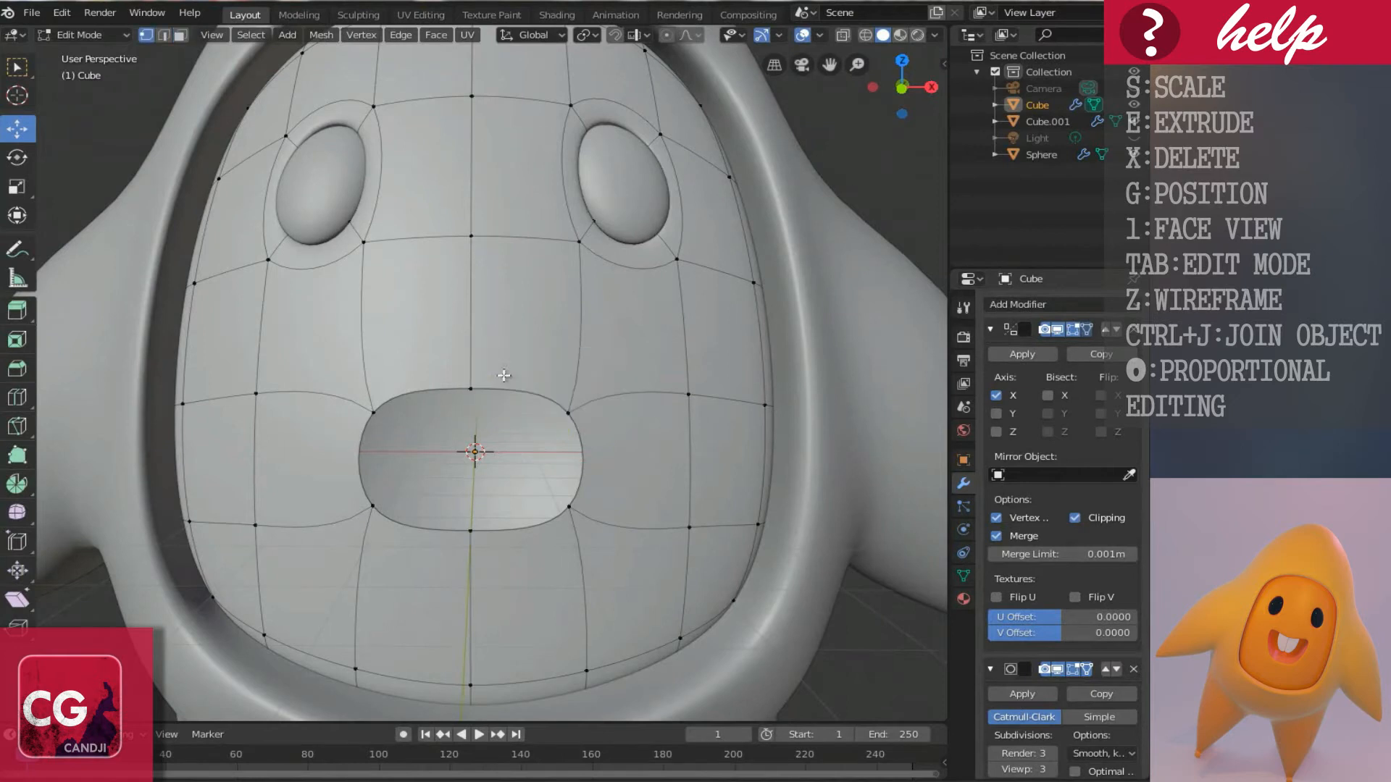
pyautogui.click(569, 409)
pyautogui.press('g')
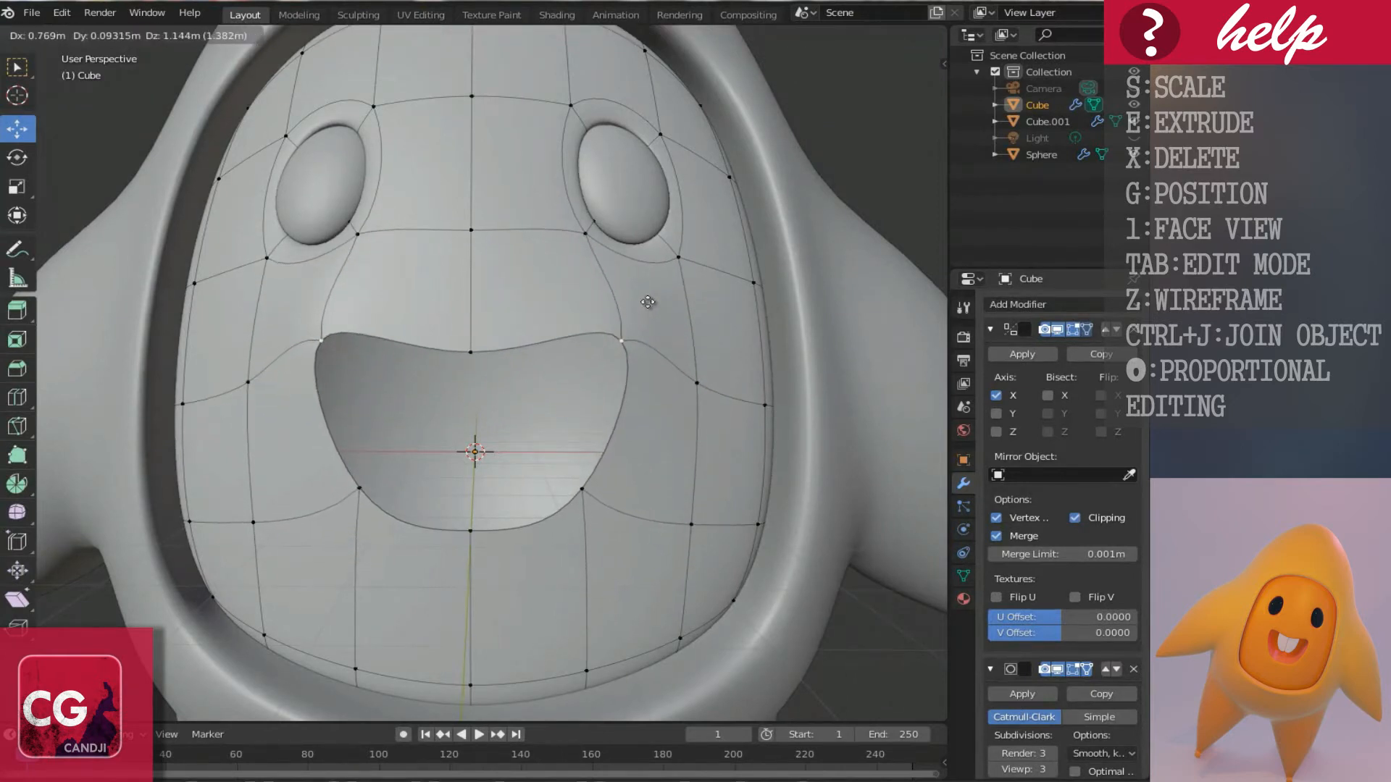
pyautogui.click(649, 302)
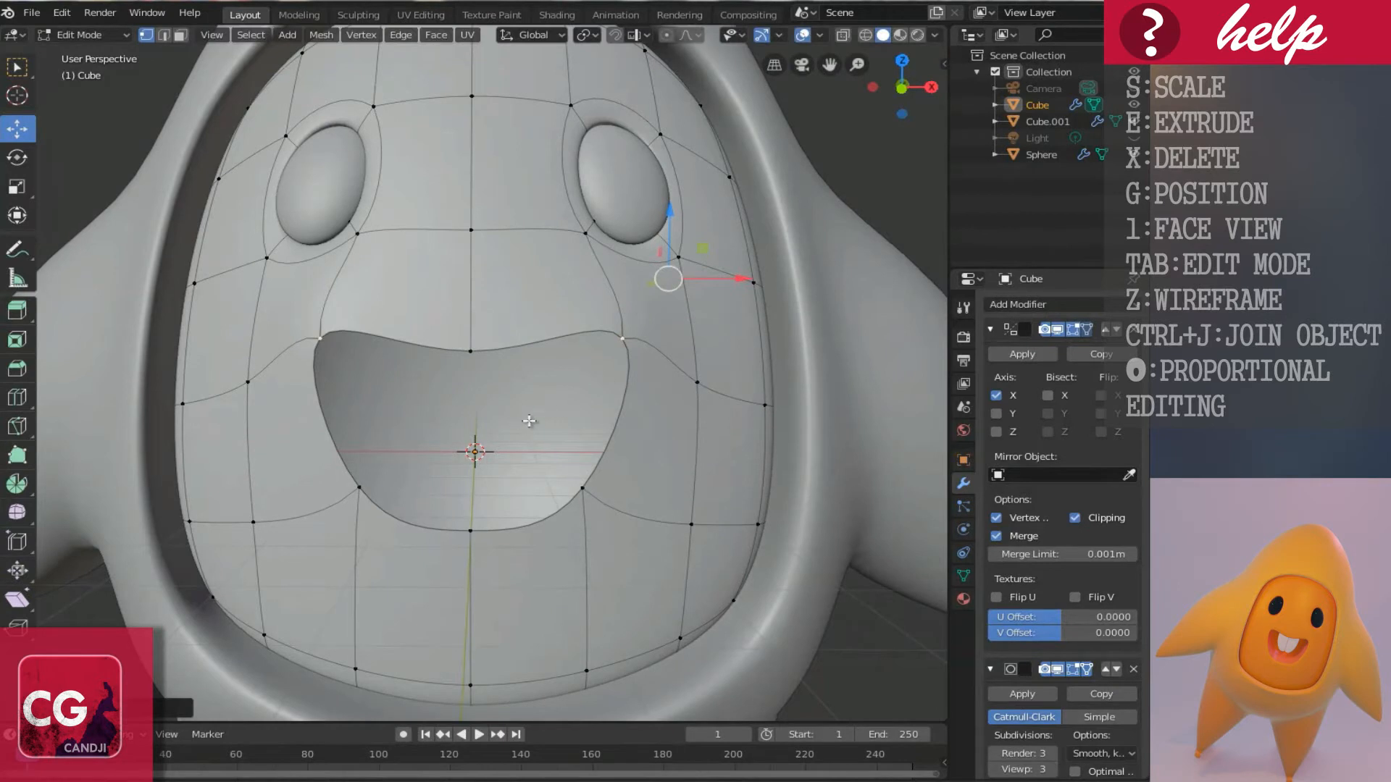
# Push the mouth's upper corner vertex slightly back along Y toward the curve of the face.
pyautogui.scroll(-5, 534, 418)
pyautogui.press('Tab')
pyautogui.moveTo(545, 410); pyautogui.dragTo(279, 417, button='middle')
pyautogui.scroll(3, 480, 397)
pyautogui.press('Tab')
pyautogui.moveTo(307, 395); pyautogui.dragTo(326, 392)
pyautogui.click(326, 392)
pyautogui.moveTo(325, 392); pyautogui.dragTo(302, 523, button='middle')
pyautogui.press('Tab')
pyautogui.press('Tab')
# Nudge the mouth's lower corner vertex and upper corner vertex slightly back along Y.
pyautogui.click(270, 532)
pyautogui.moveTo(302, 523); pyautogui.dragTo(305, 516)
pyautogui.click(219, 417)
pyautogui.moveTo(277, 420); pyautogui.dragTo(281, 419)
pyautogui.moveTo(281, 419); pyautogui.dragTo(363, 439, button='middle')
pyautogui.press('Tab')
pyautogui.scroll(-5, 448, 450)
pyautogui.scroll(5, 385, 419)
pyautogui.press('Tab')
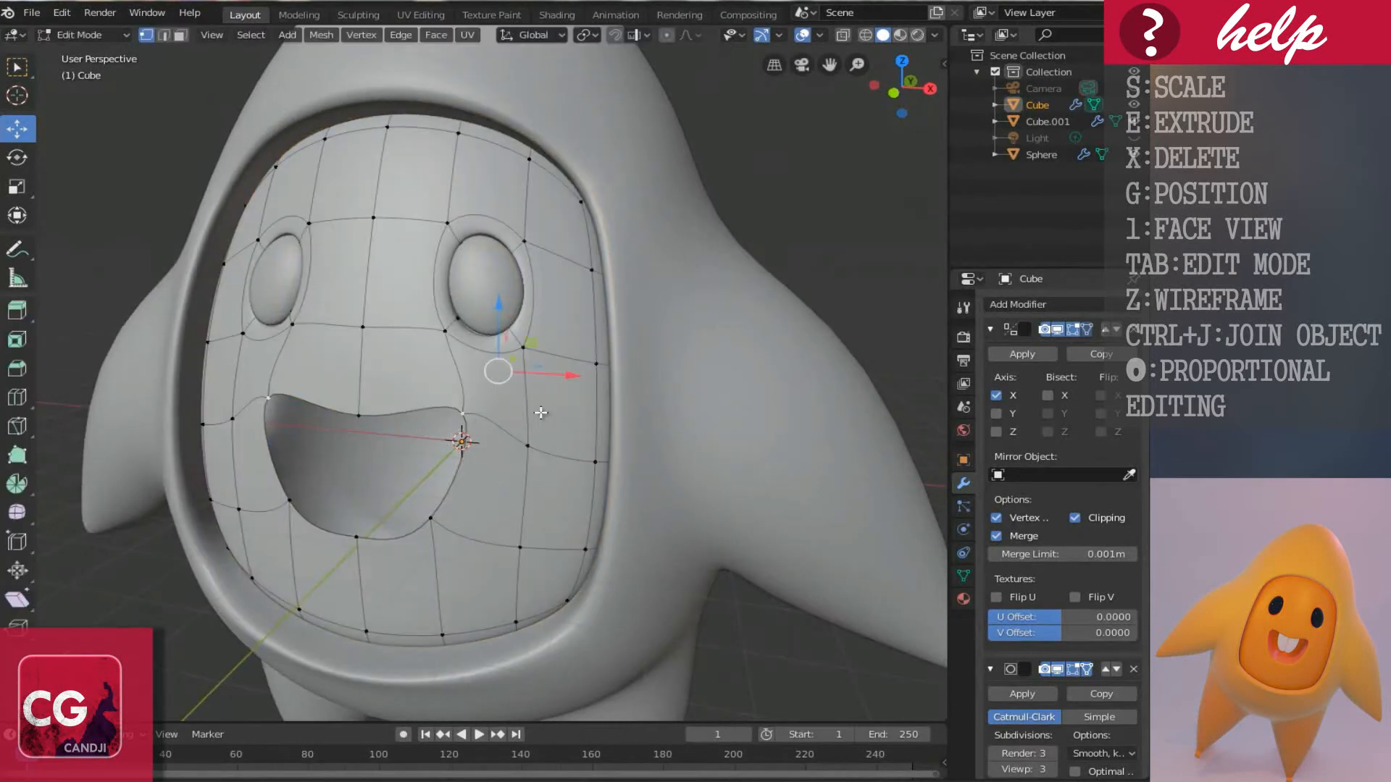
# Shift the mouth's upper corner vertex slightly inward along X and farther back along Y.
pyautogui.moveTo(566, 374); pyautogui.dragTo(560, 375)
pyautogui.moveTo(489, 434); pyautogui.dragTo(334, 433, button='middle')
pyautogui.moveTo(359, 413); pyautogui.dragTo(376, 410)
pyautogui.moveTo(375, 410); pyautogui.dragTo(412, 461, button='middle')
pyautogui.press('Tab')
pyautogui.scroll(-4, 413, 495)
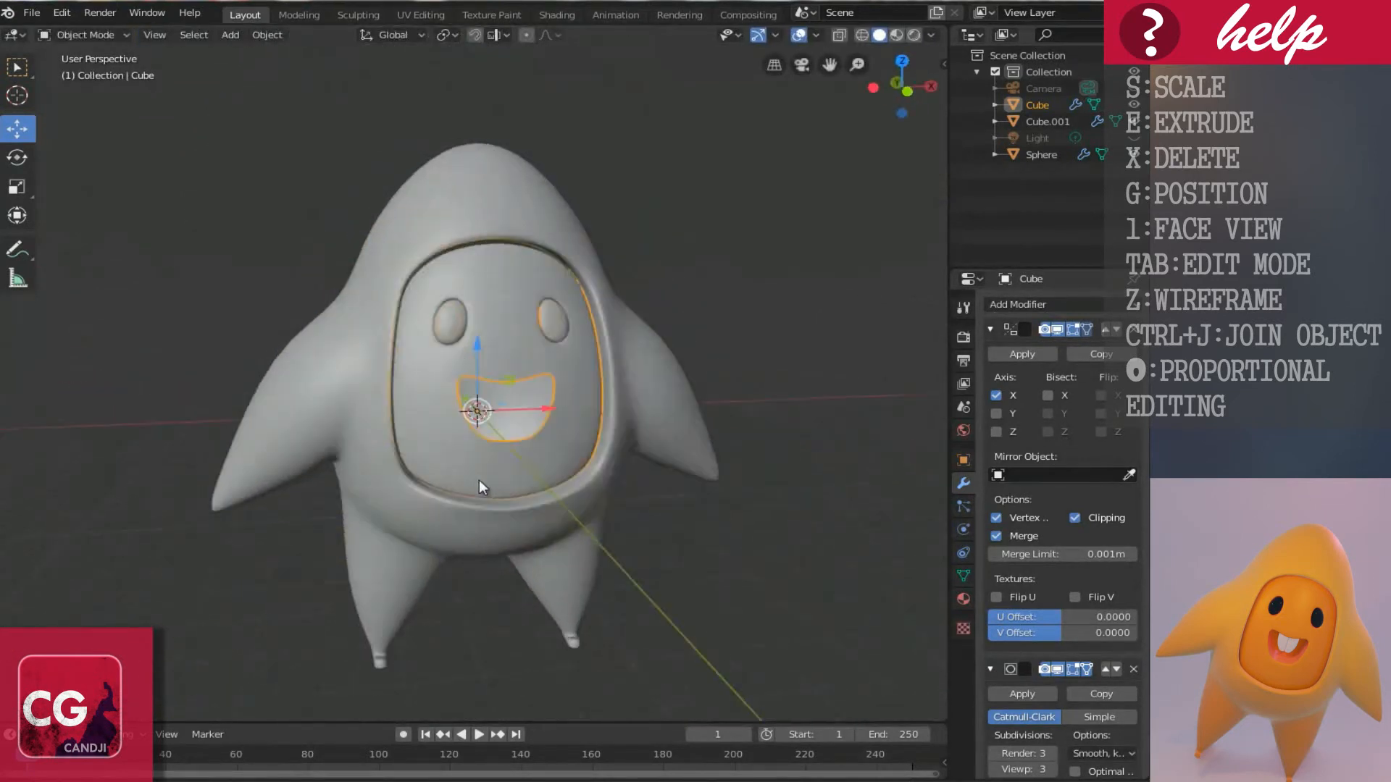
# Select the mouth opening's edge loop and extrude it about 0.17 m inward along Y, working in a wireframe side view.
pyautogui.moveTo(511, 474); pyautogui.dragTo(389, 449, button='middle')
pyautogui.scroll(5, 500, 468)
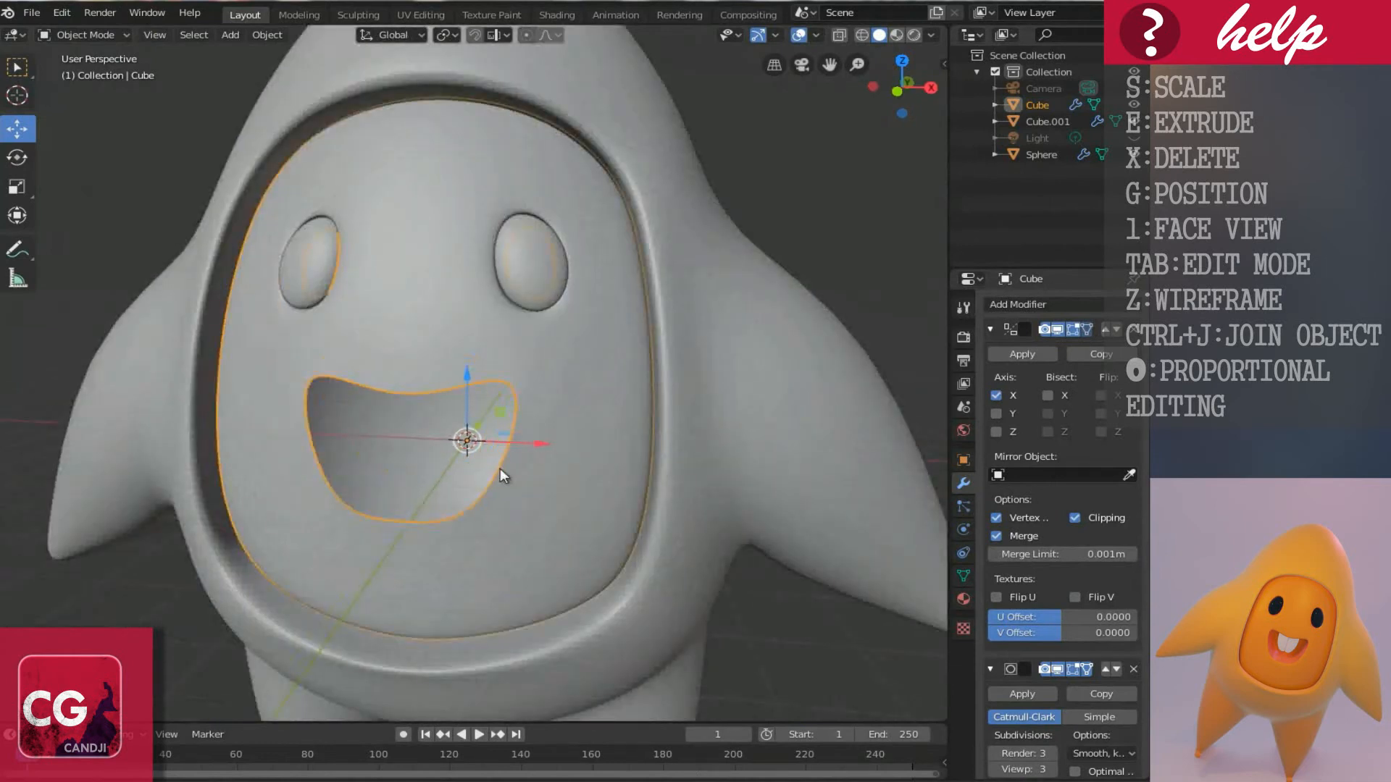
pyautogui.press('Tab')
pyautogui.keyDown('alt'); pyautogui.click(511, 484); pyautogui.keyUp('alt')
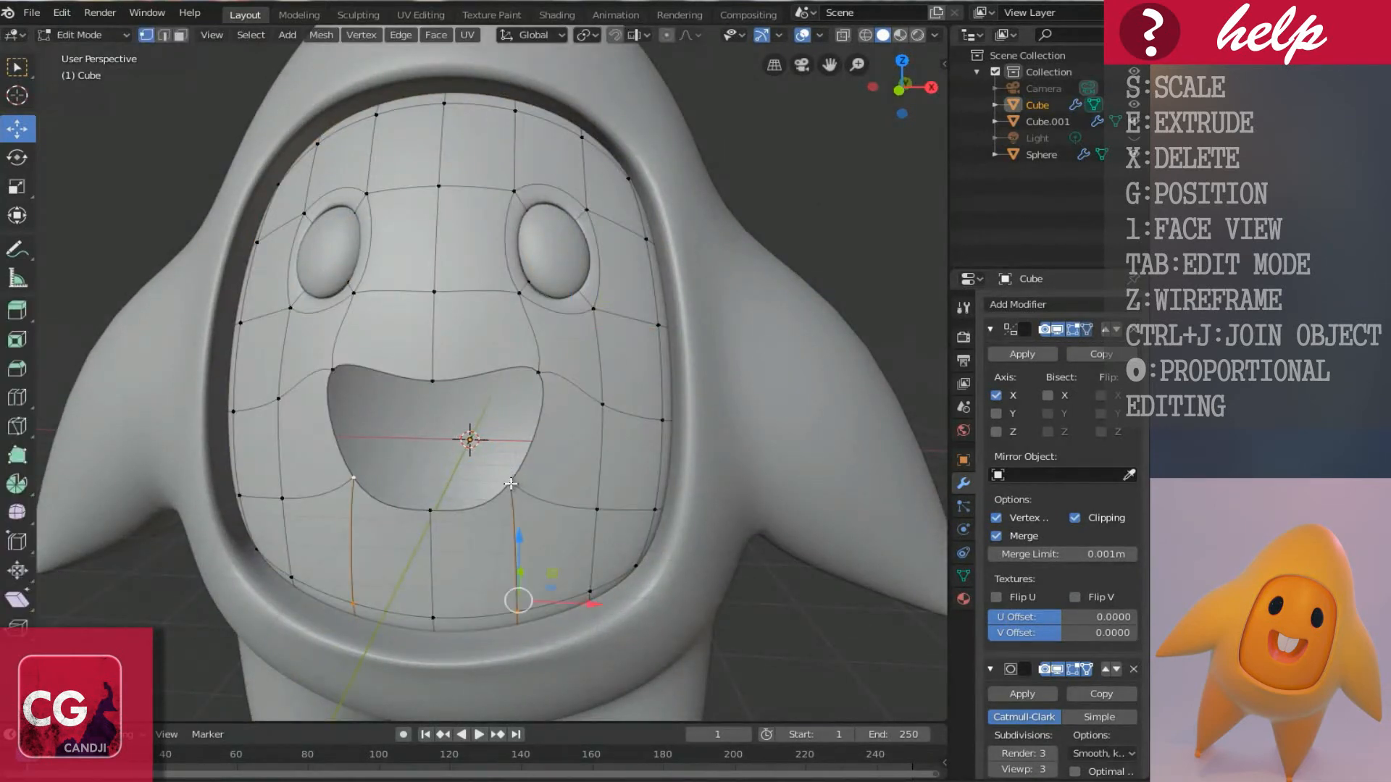
pyautogui.keyDown('alt'); pyautogui.click(536, 397); pyautogui.keyUp('alt')
pyautogui.moveTo(536, 396); pyautogui.dragTo(424, 501, button='middle')
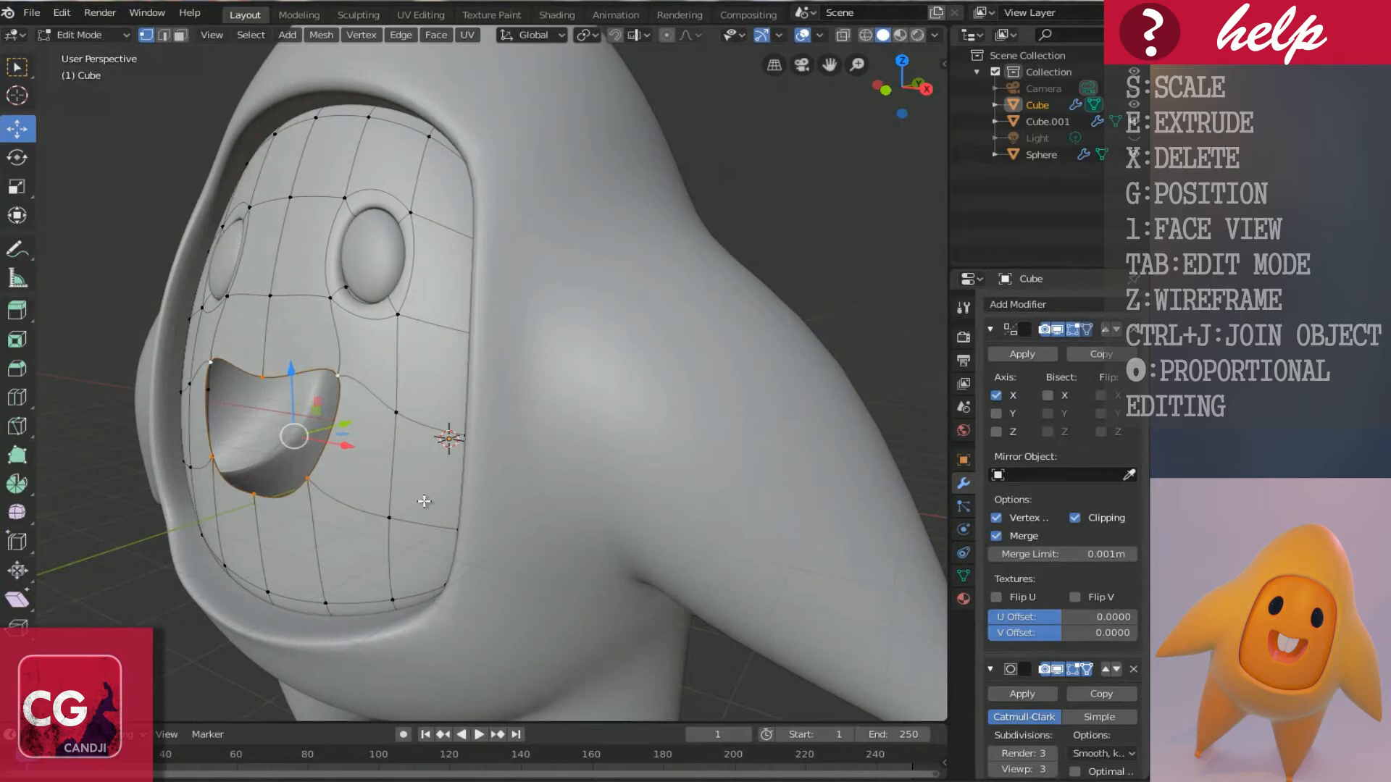
pyautogui.press('KP_3')
pyautogui.keyDown('ctrl'); pyautogui.scroll(-6, 398, 487); pyautogui.keyUp('ctrl')
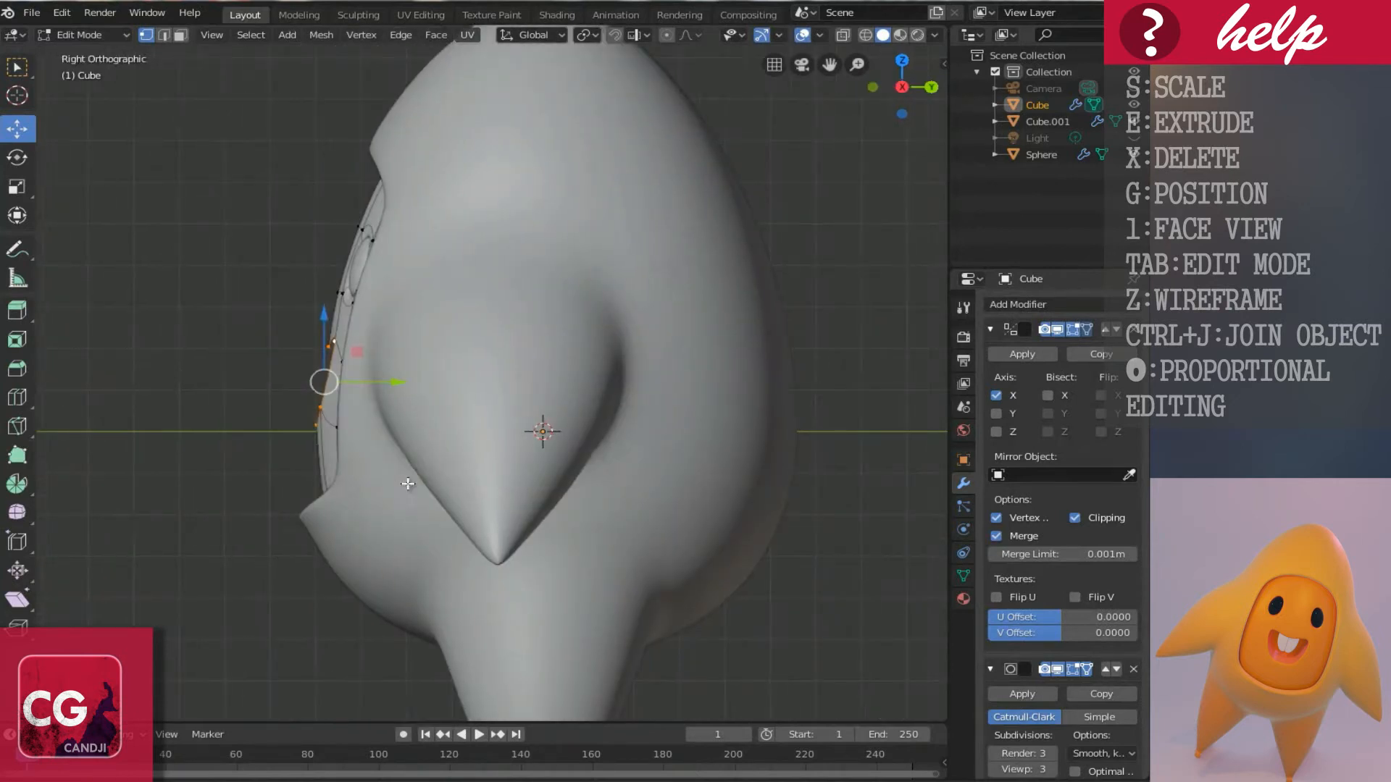
pyautogui.scroll(2, 336, 461)
pyautogui.hotkey('shift', 'z')
pyautogui.scroll(3, 336, 461)
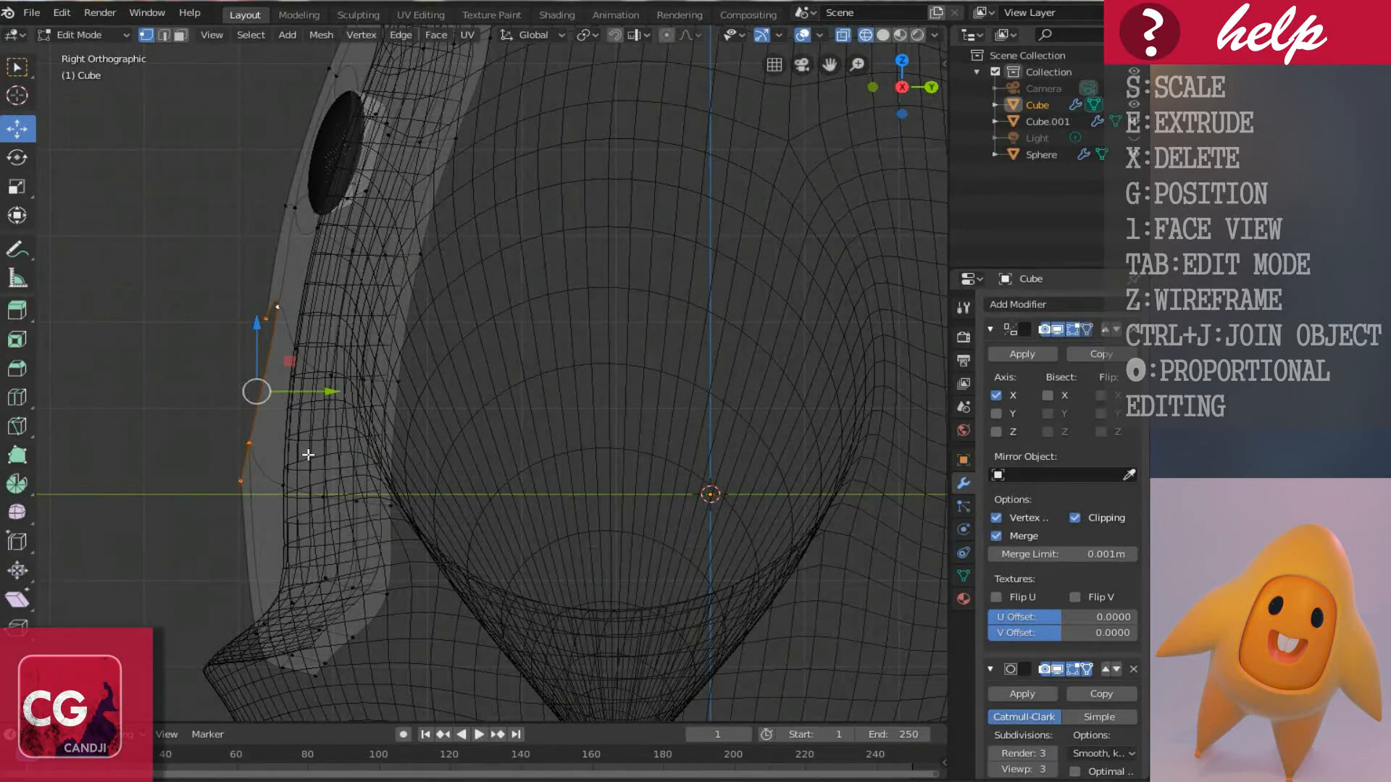
pyautogui.press('g')
pyautogui.press('y')
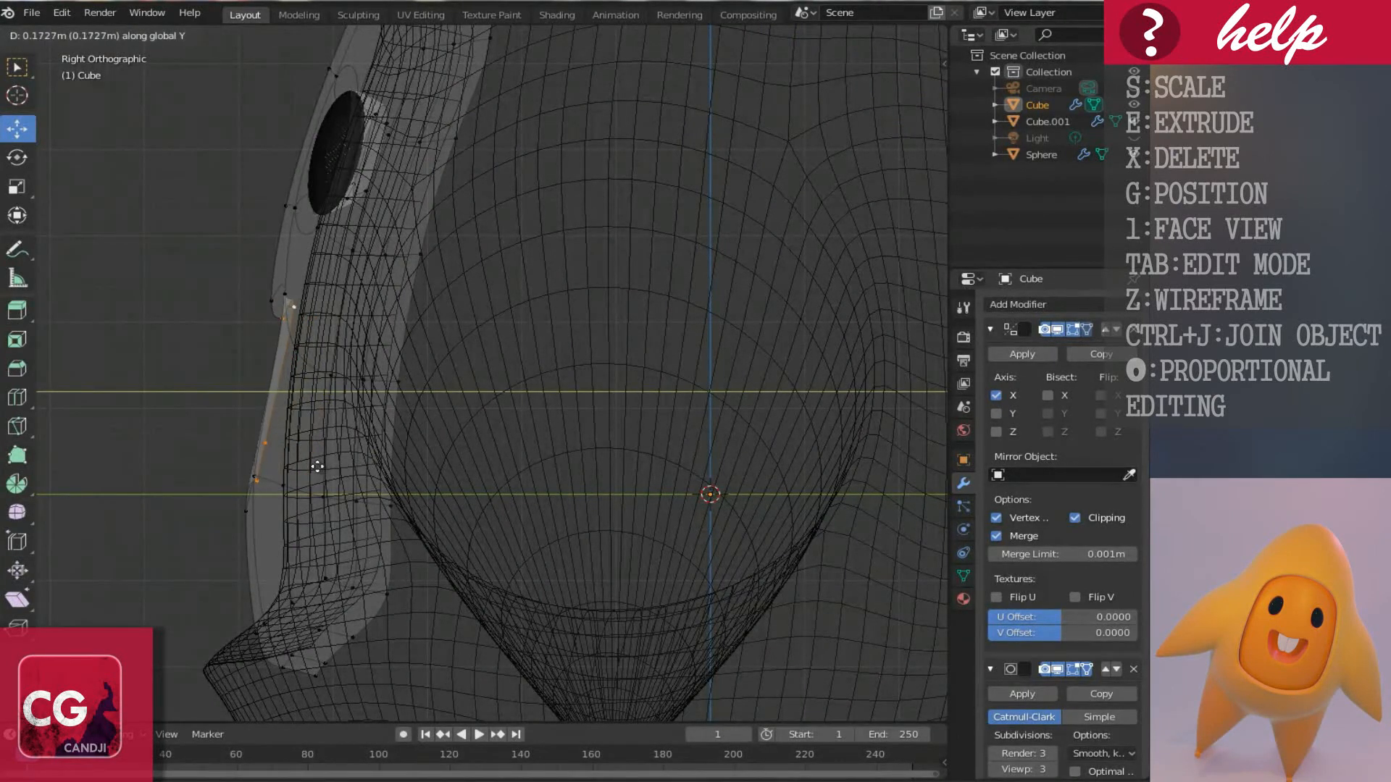
pyautogui.click(315, 466)
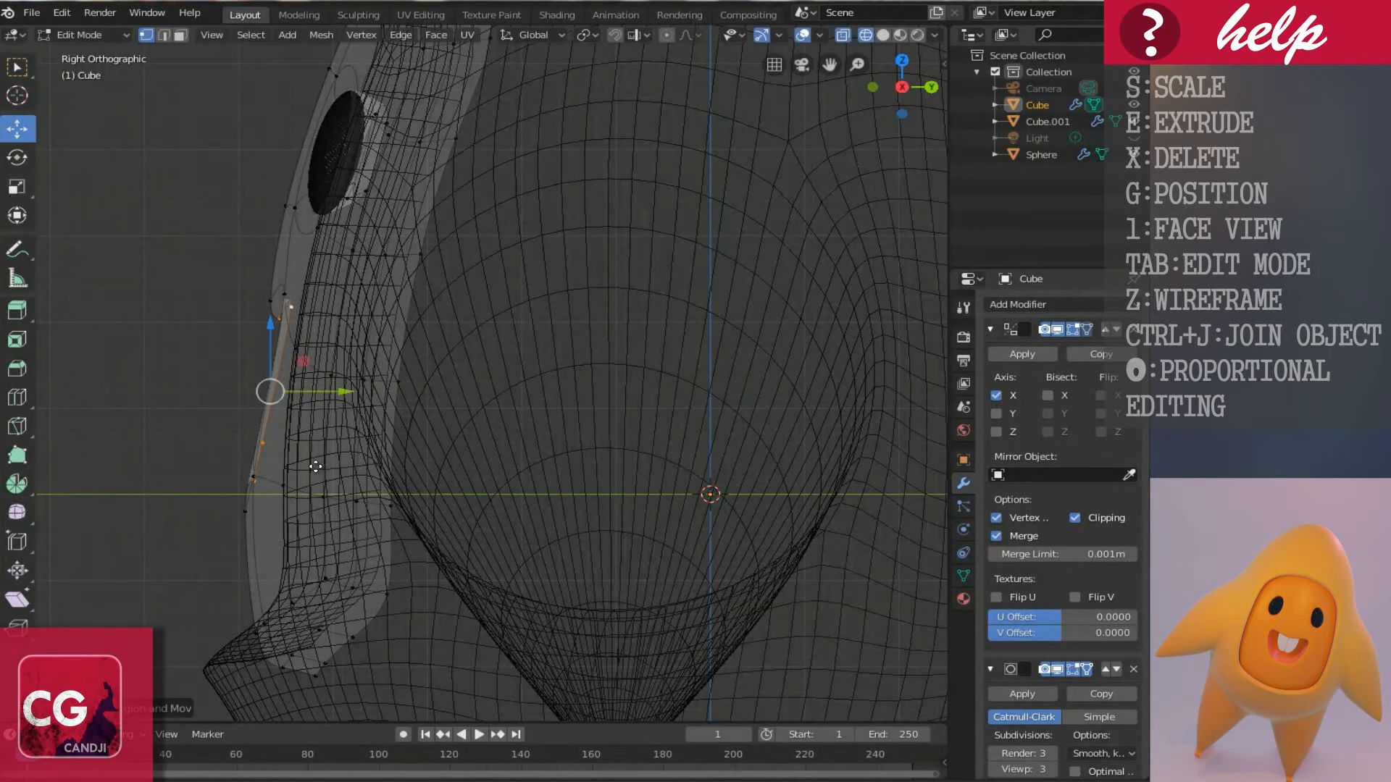
# Extrude the mouth loop about 0.64 m farther inward along Y and scale it to about 1.13.
pyautogui.press('g')
pyautogui.press('y')
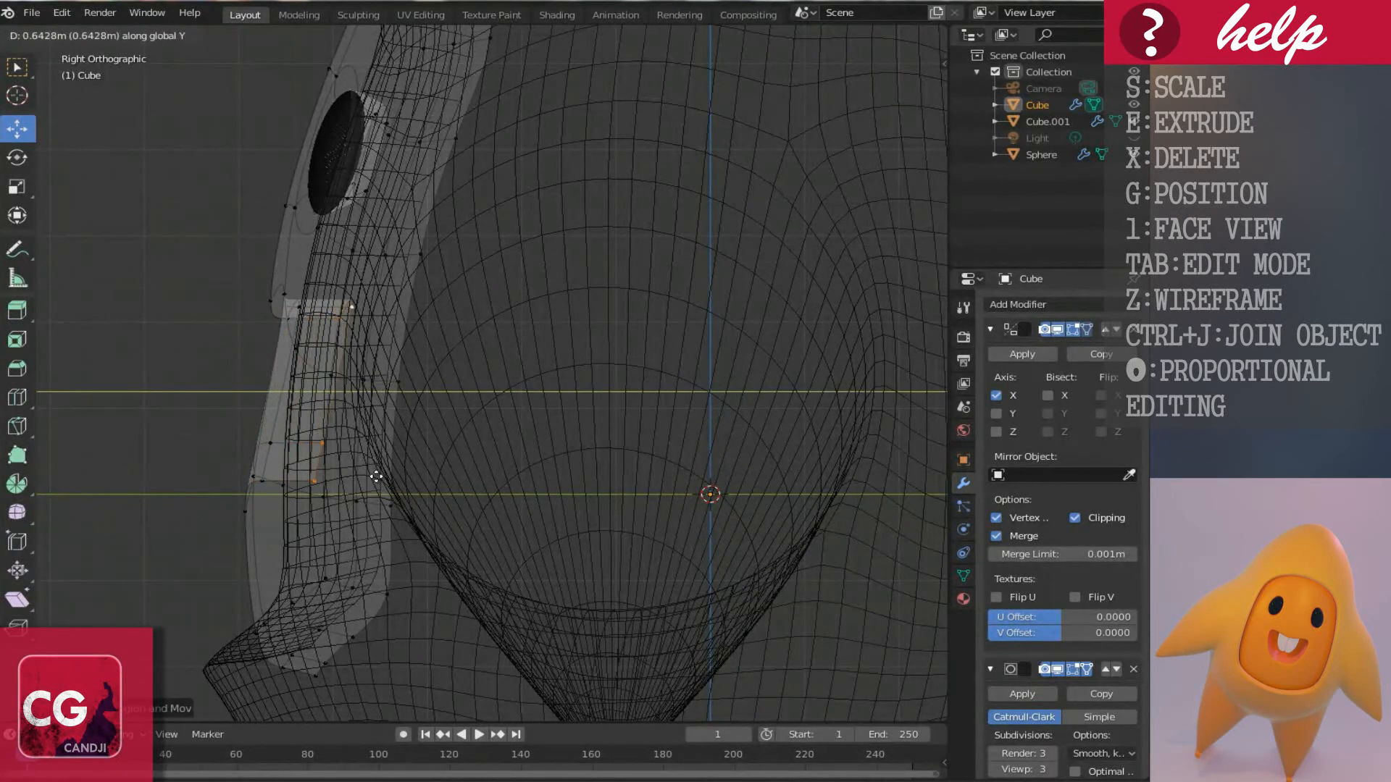
pyautogui.click(376, 477)
pyautogui.press('s')
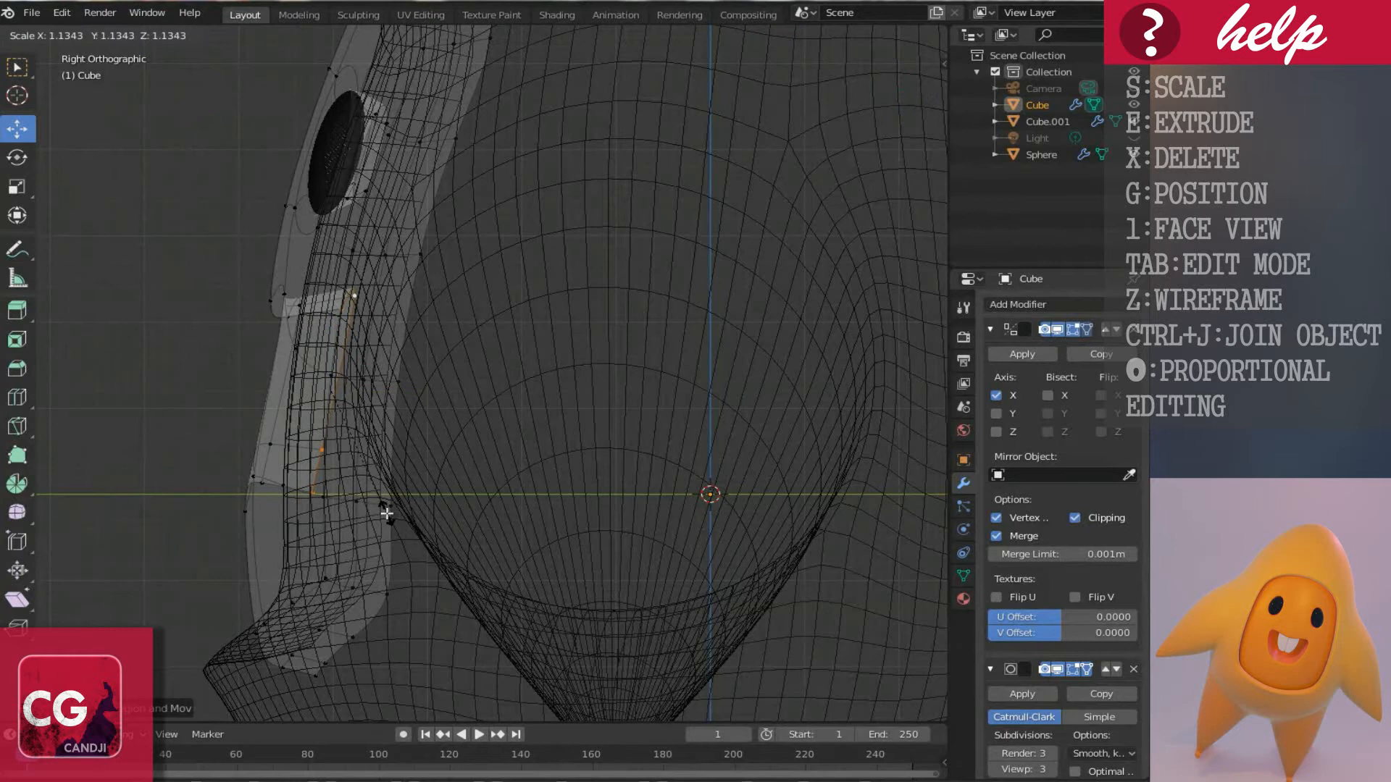
pyautogui.click(387, 514)
# Move the inner mouth loop about 0.12 m, mostly upward, and rotate it about -7 degrees.
pyautogui.press('g')
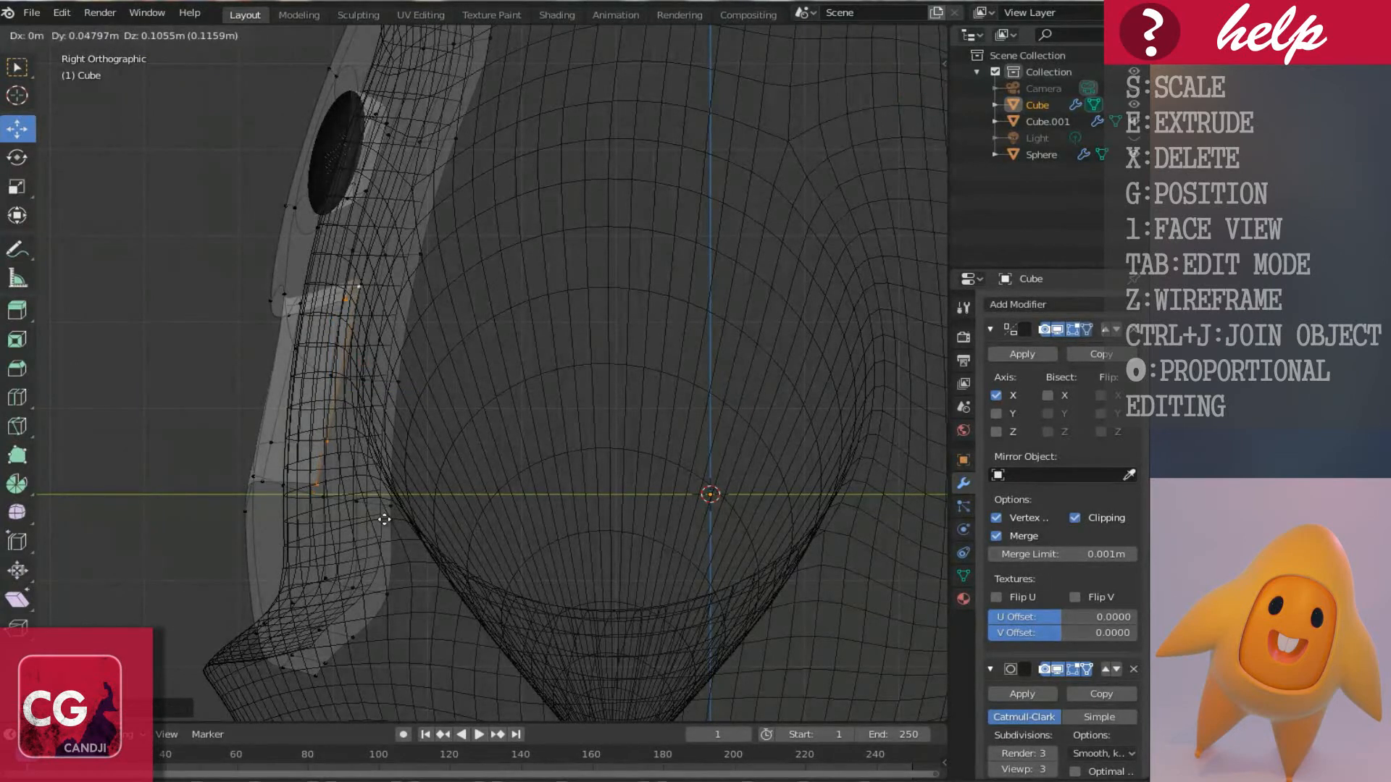
pyautogui.click(385, 514)
pyautogui.press('r')
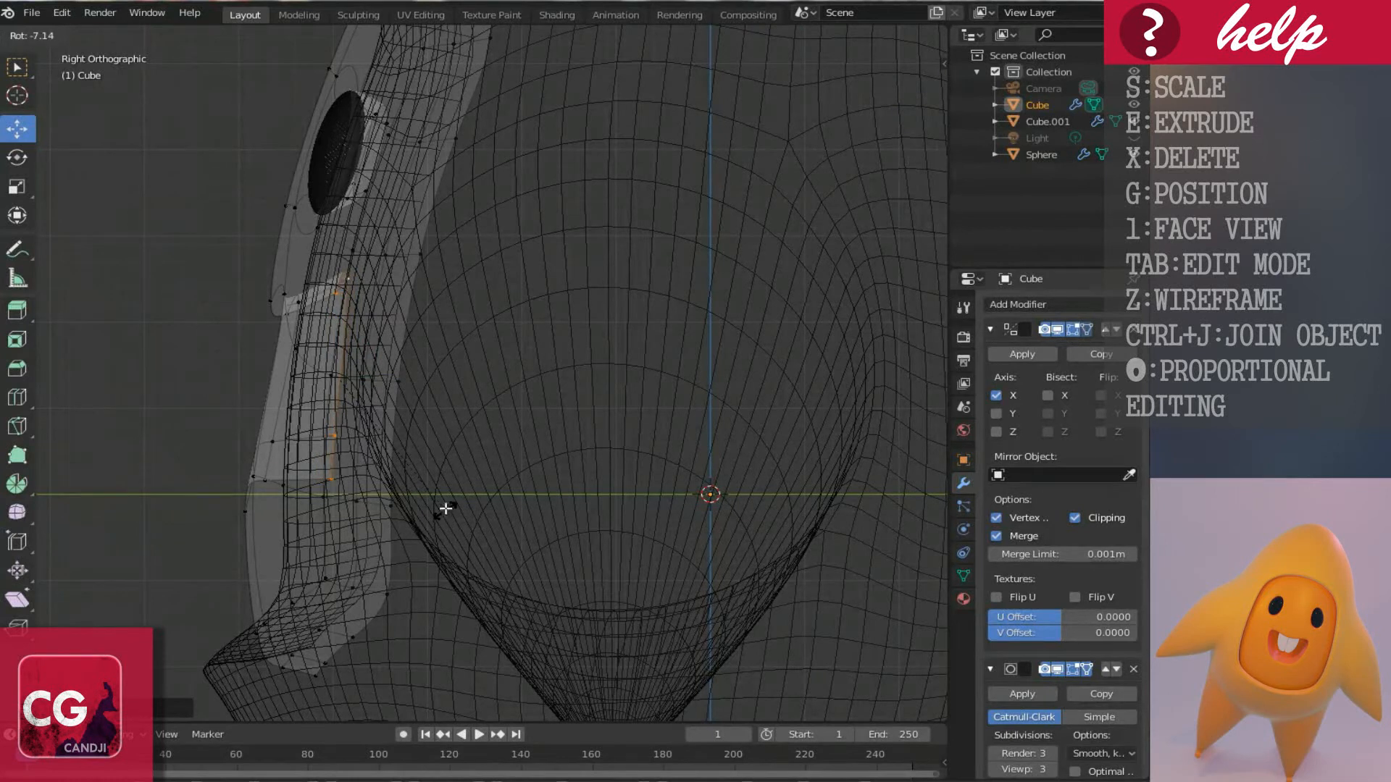
pyautogui.click(446, 509)
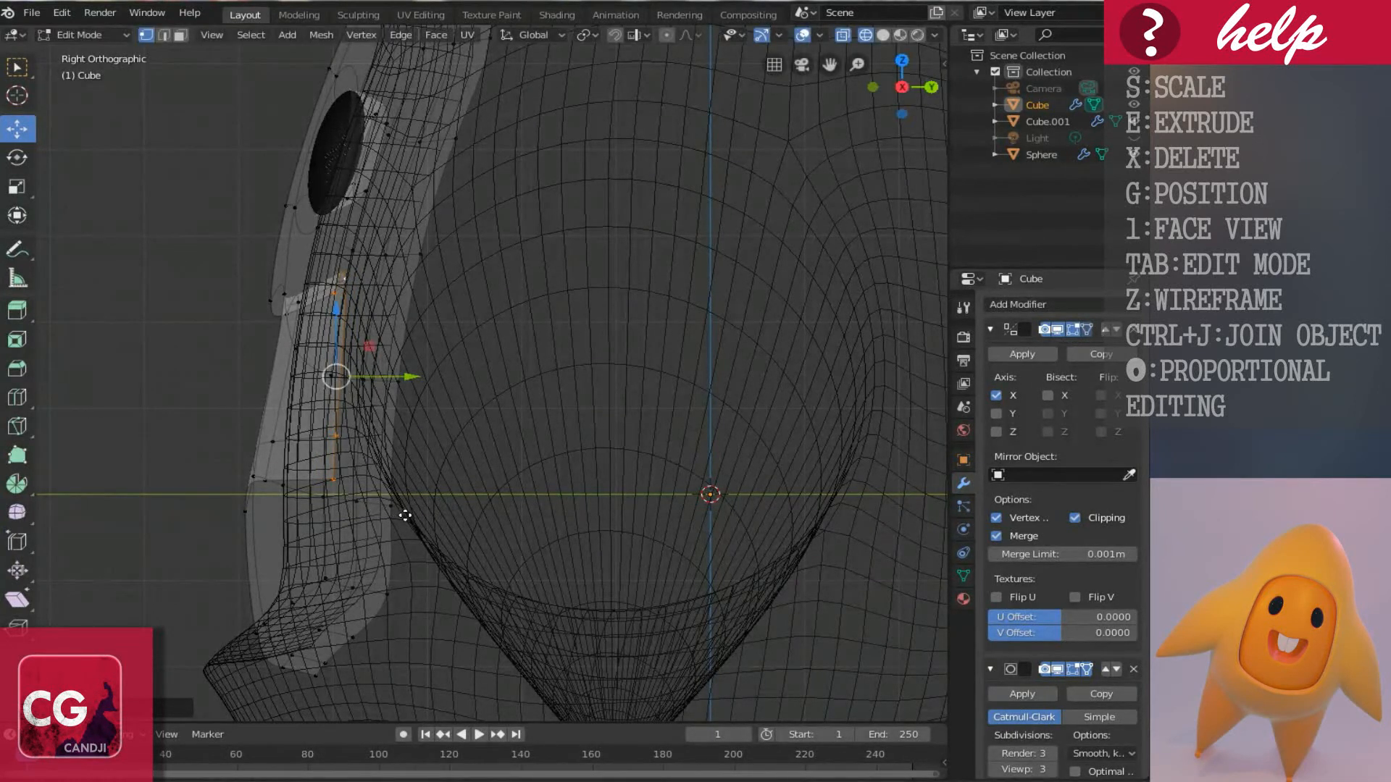
# Extrude the inner mouth loop deeper into the head, then rotate and reposition it to tilt the back of the cavity.
pyautogui.press('g')
pyautogui.click(469, 492)
pyautogui.press('r')
pyautogui.click(559, 513)
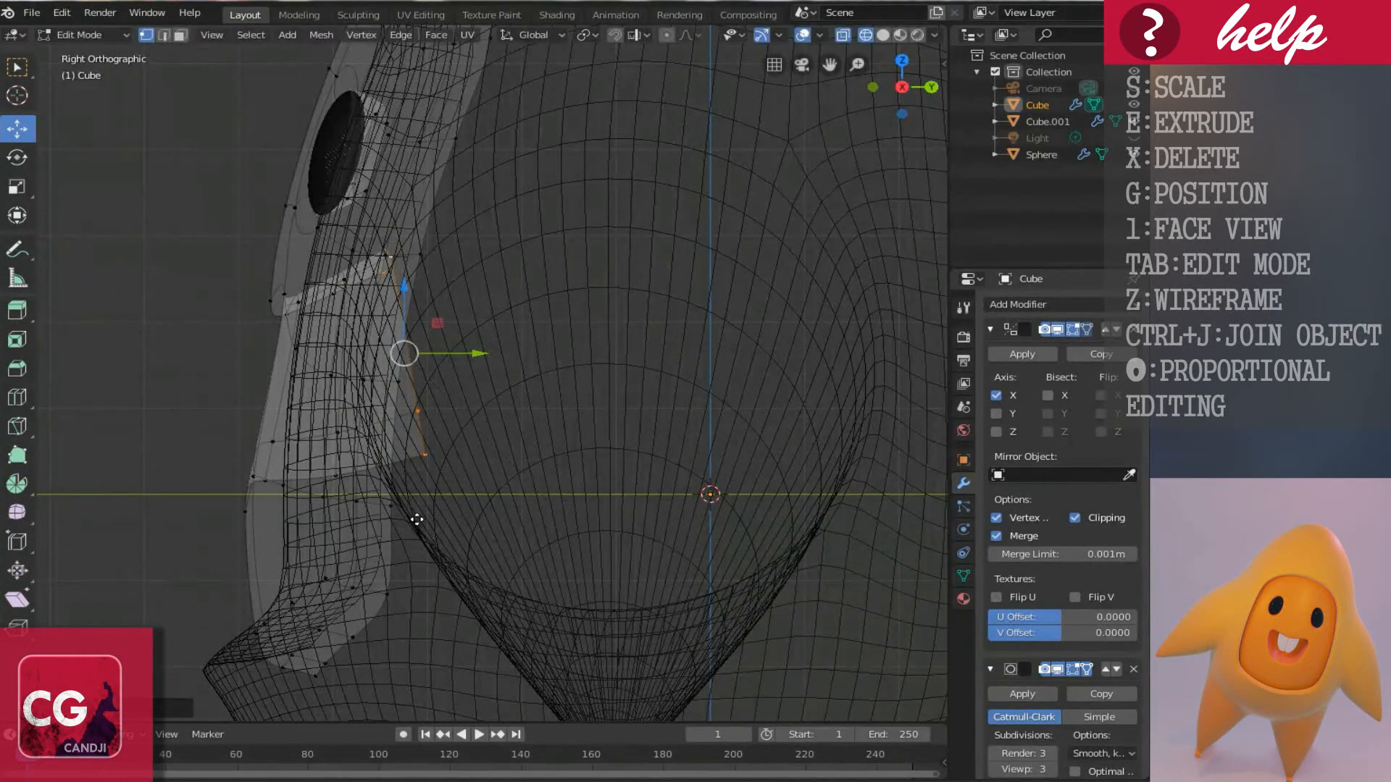
pyautogui.press('g')
pyautogui.click(413, 499)
# In a solid front view, narrow the innermost mouth loop to about half its width along X.
pyautogui.moveTo(339, 447); pyautogui.dragTo(491, 422, button='middle')
pyautogui.press('KP_1')
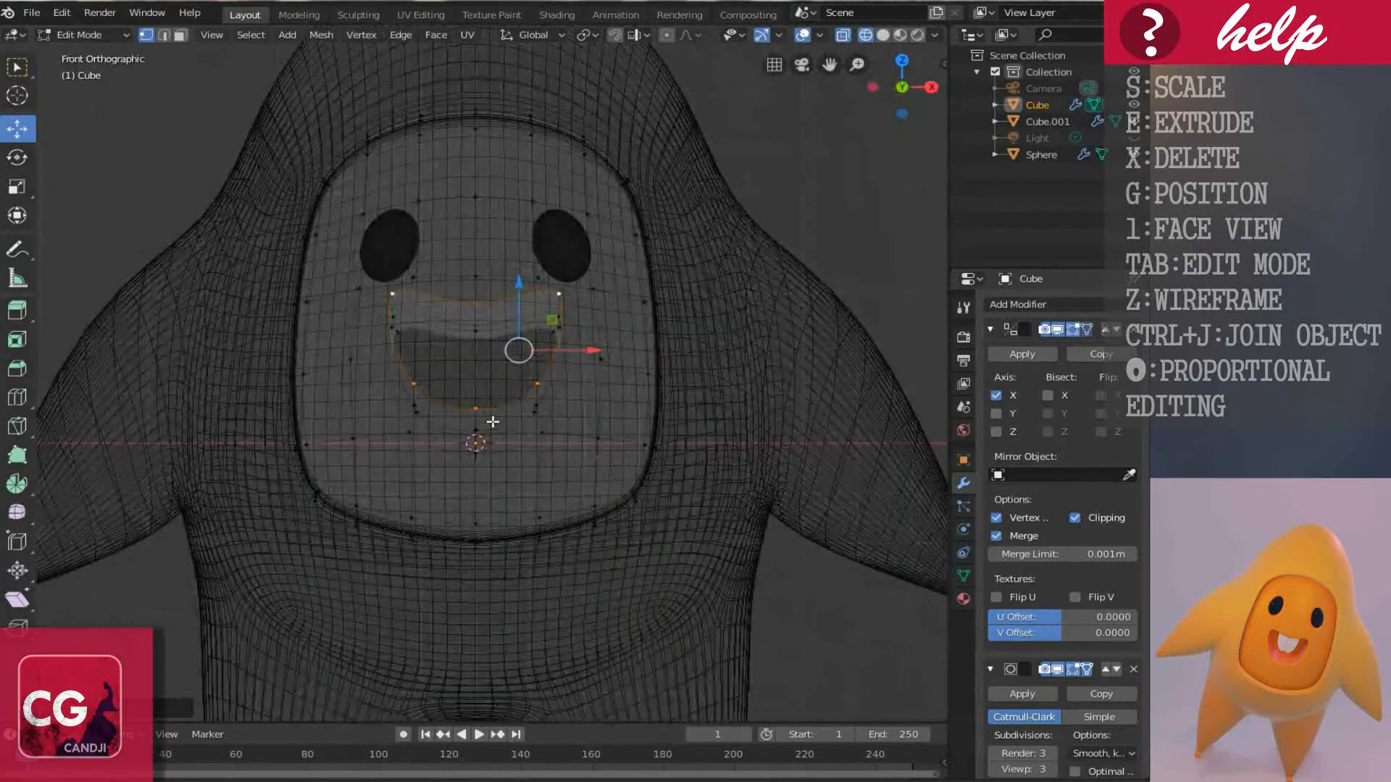
pyautogui.press('z')
pyautogui.scroll(3, 554, 391)
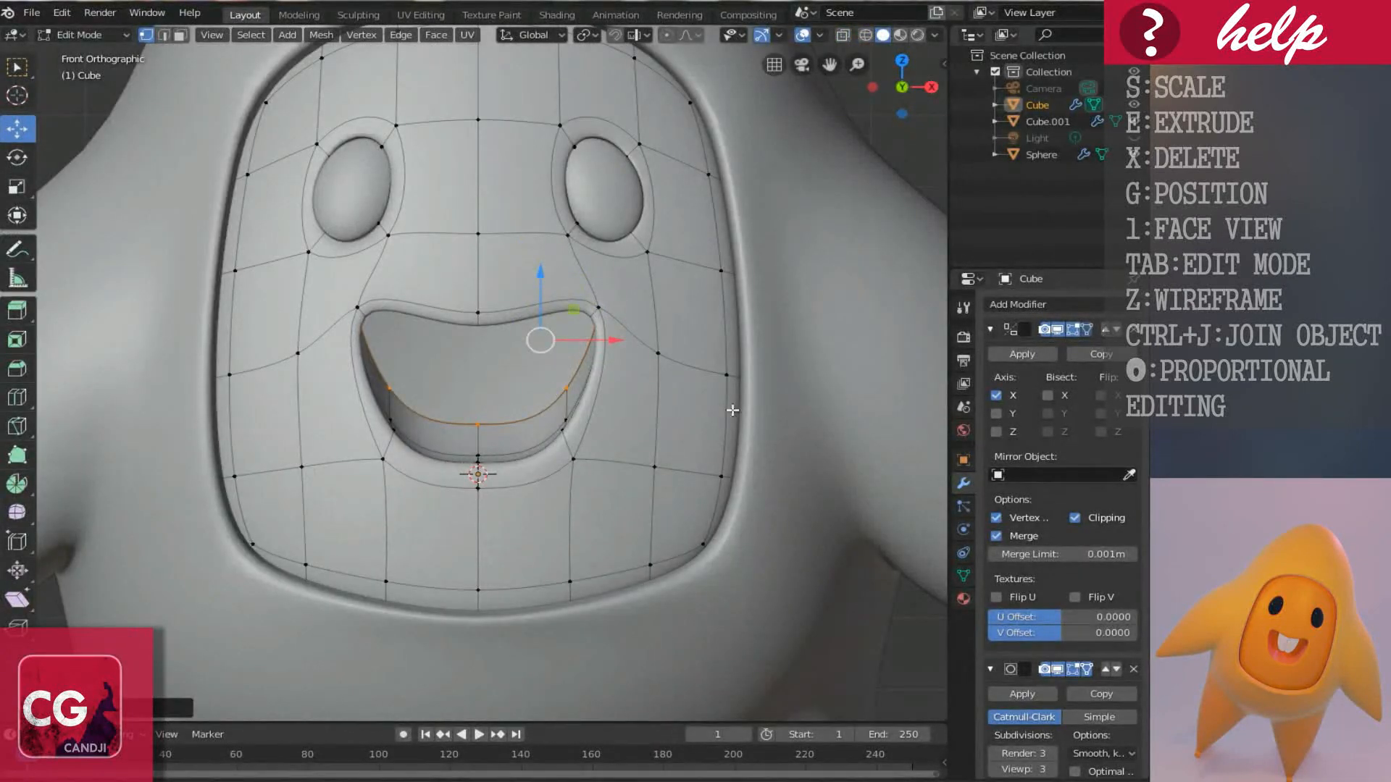
pyautogui.press('s')
pyautogui.press('x')
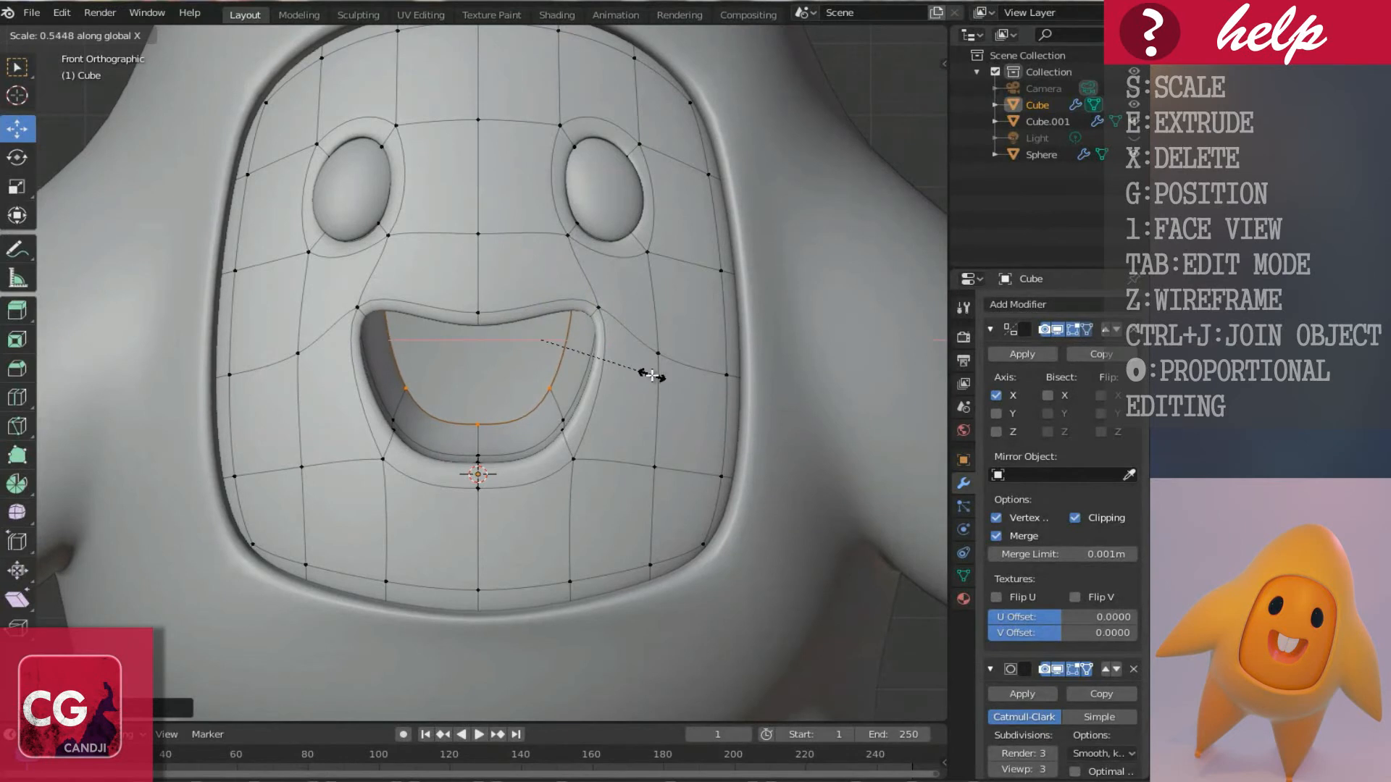
pyautogui.click(642, 372)
# Lower the innermost mouth loop along Z toward the bottom lip and reduce its height slightly.
pyautogui.scroll(2, 550, 304)
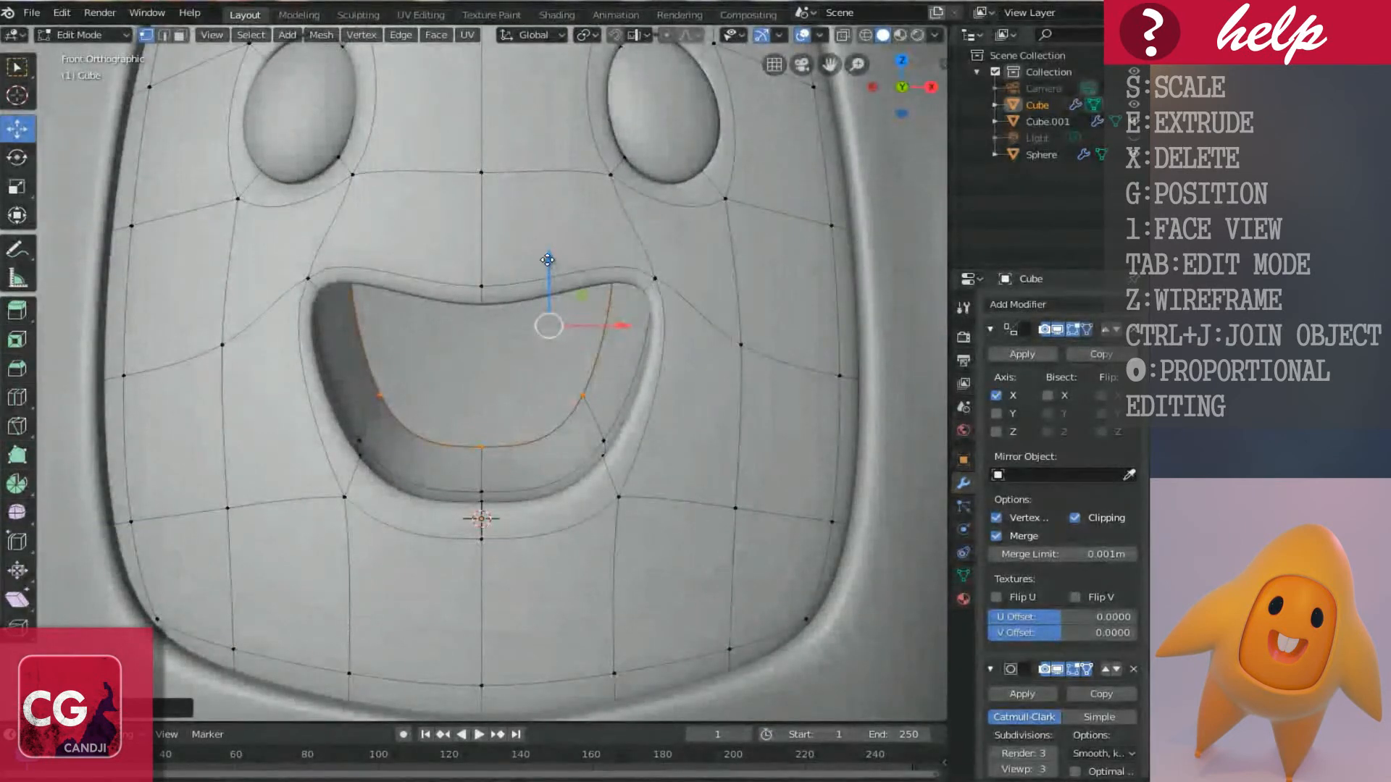
pyautogui.press('g')
pyautogui.press('z')
pyautogui.click(546, 298)
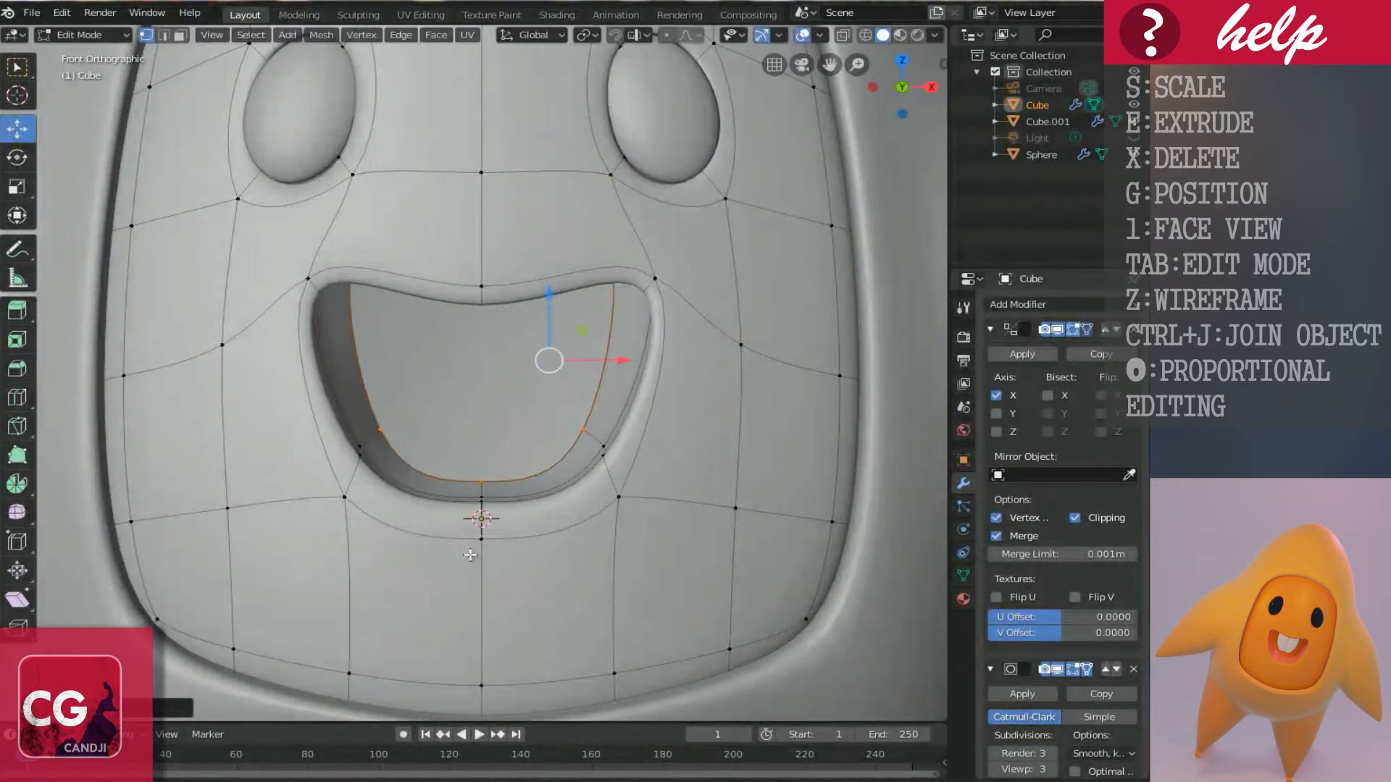
pyautogui.press('s')
pyautogui.press('z')
pyautogui.click(475, 528)
pyautogui.moveTo(551, 293); pyautogui.dragTo(548, 309)
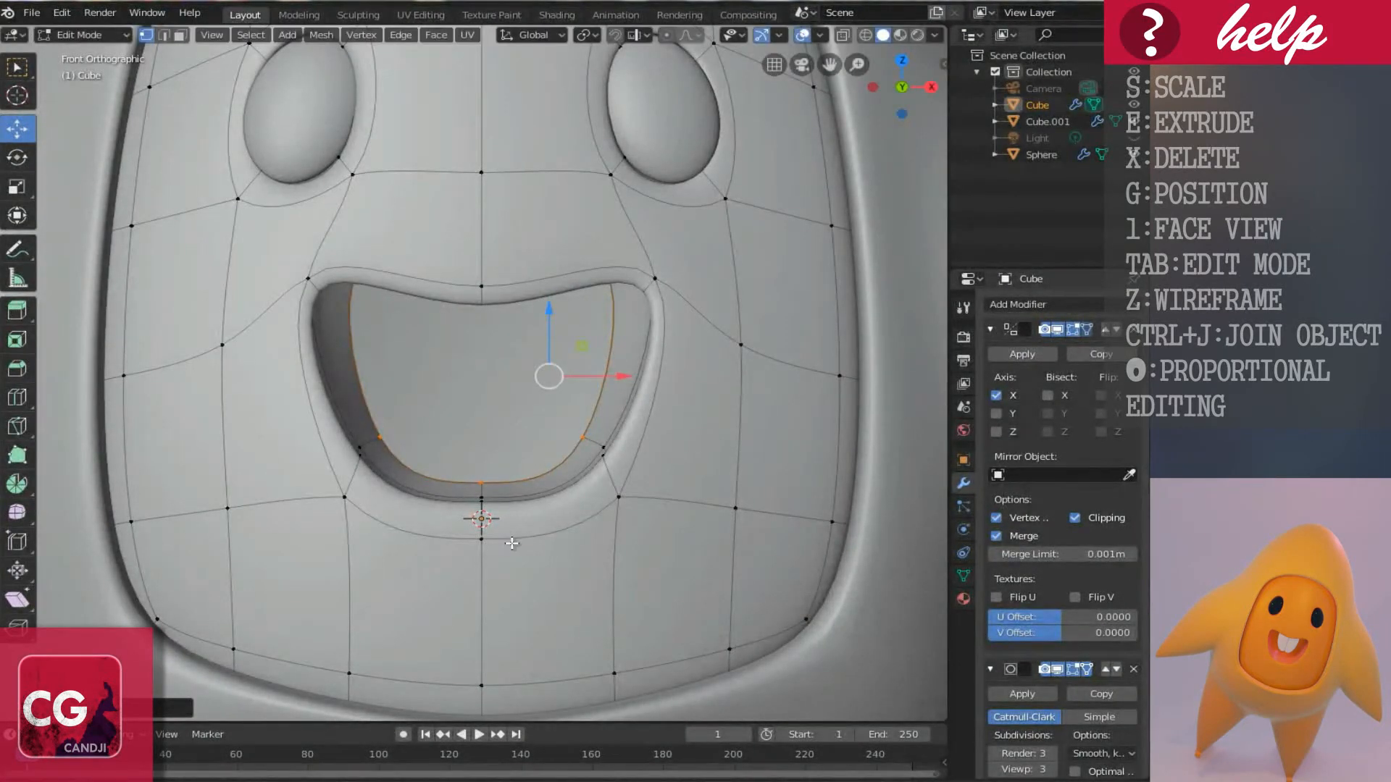
# Scale the innermost mouth loop down along Z, then resize it uniformly to fit behind the mouth opening.
pyautogui.press('s')
pyautogui.press('z')
pyautogui.click(515, 518)
pyautogui.press('s')
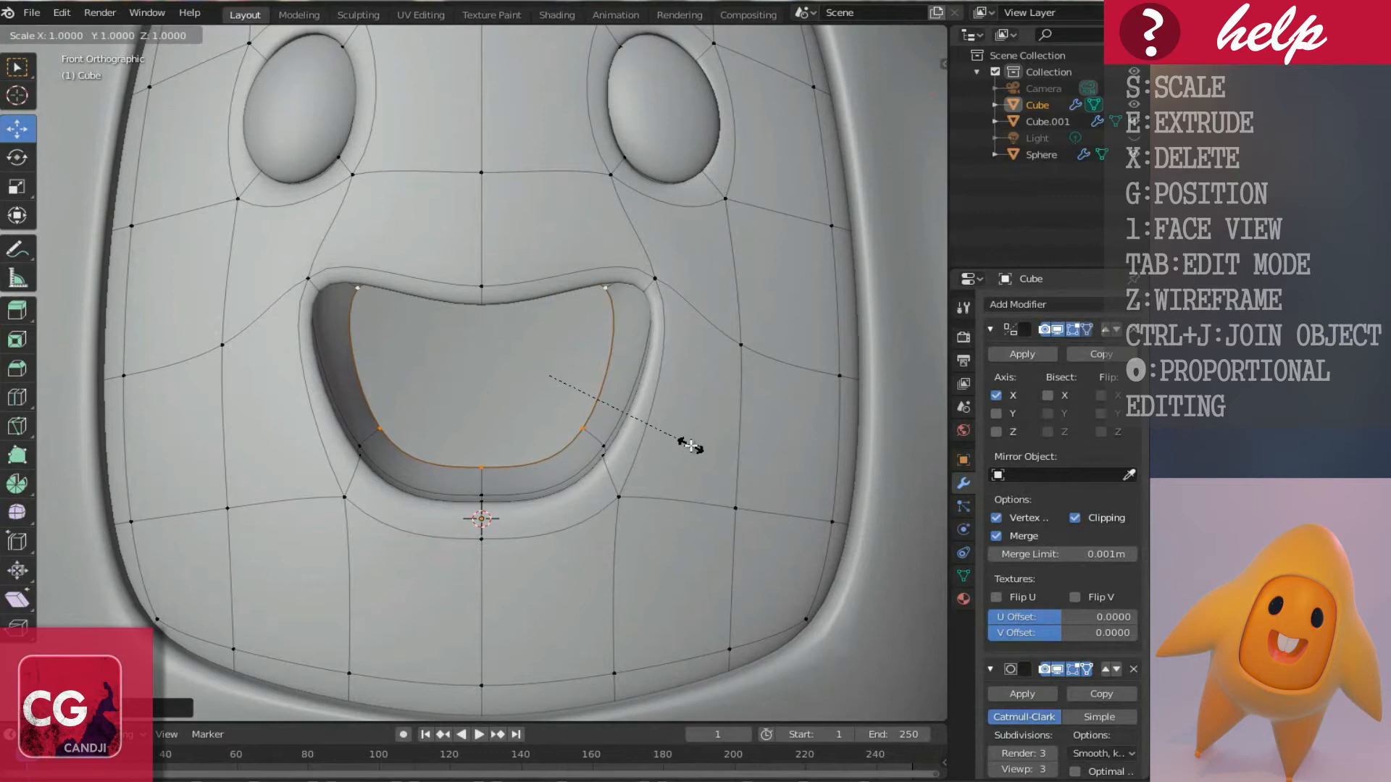
pyautogui.click(661, 464)
# Select the middle edge loop inside the mouth cavity and scale it to smooth the cavity wall.
pyautogui.scroll(3, 507, 507)
pyautogui.moveTo(661, 434); pyautogui.dragTo(649, 491, button='middle')
pyautogui.keyDown('alt'); pyautogui.click(450, 548); pyautogui.keyUp('alt')
pyautogui.press('s')
pyautogui.click(696, 509)
pyautogui.scroll(-4, 603, 509)
pyautogui.press('Tab')
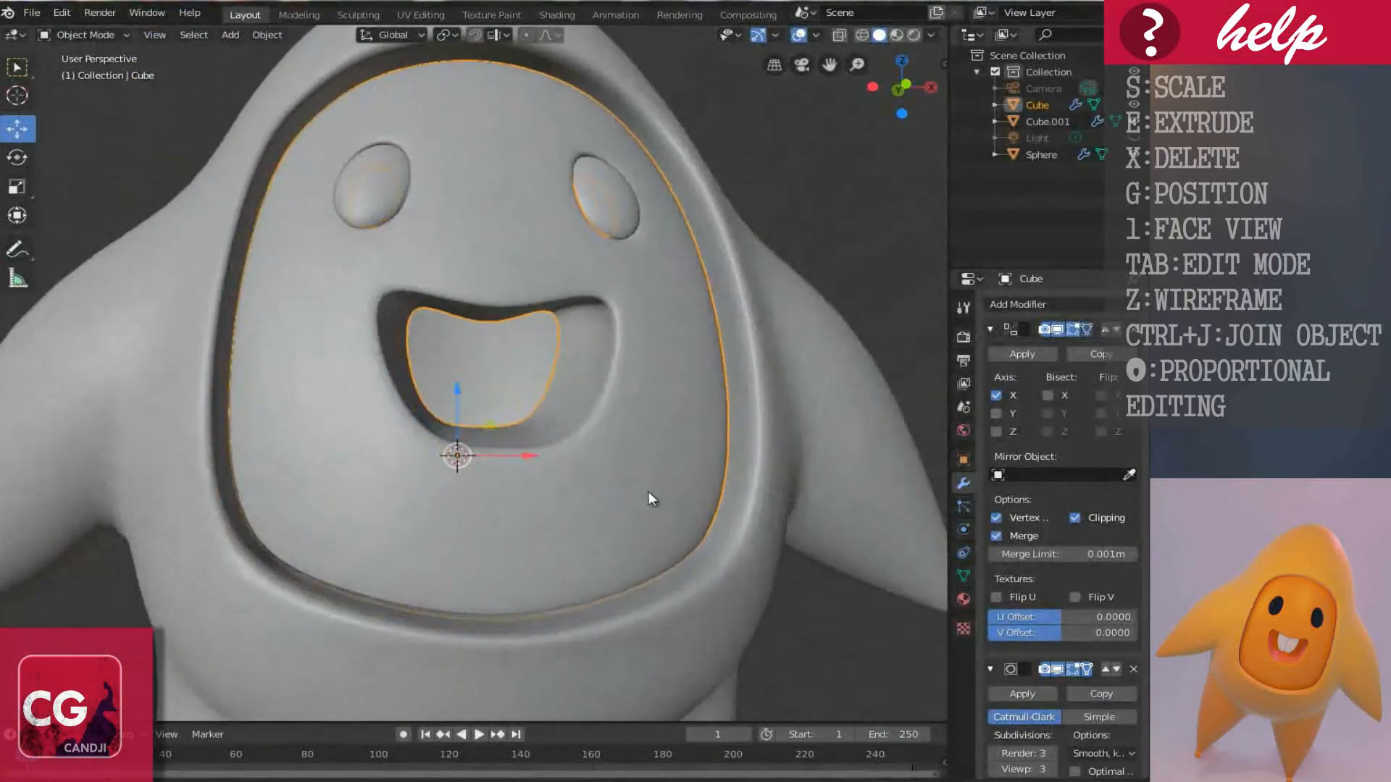
# Select the mouth cavity's innermost edge loop and scale it down slightly.
pyautogui.press('Tab')
pyautogui.scroll(3, 570, 431)
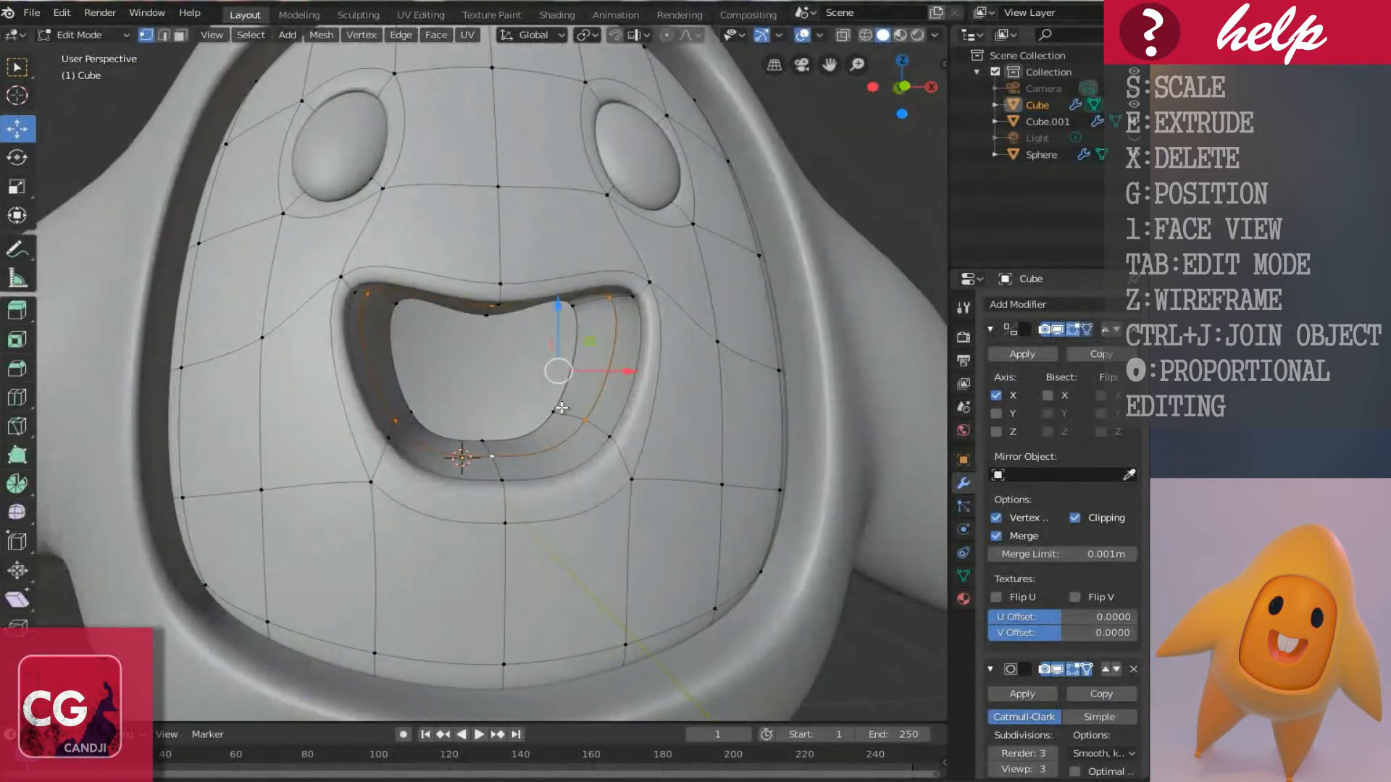
pyautogui.moveTo(561, 408); pyautogui.dragTo(536, 387, button='middle')
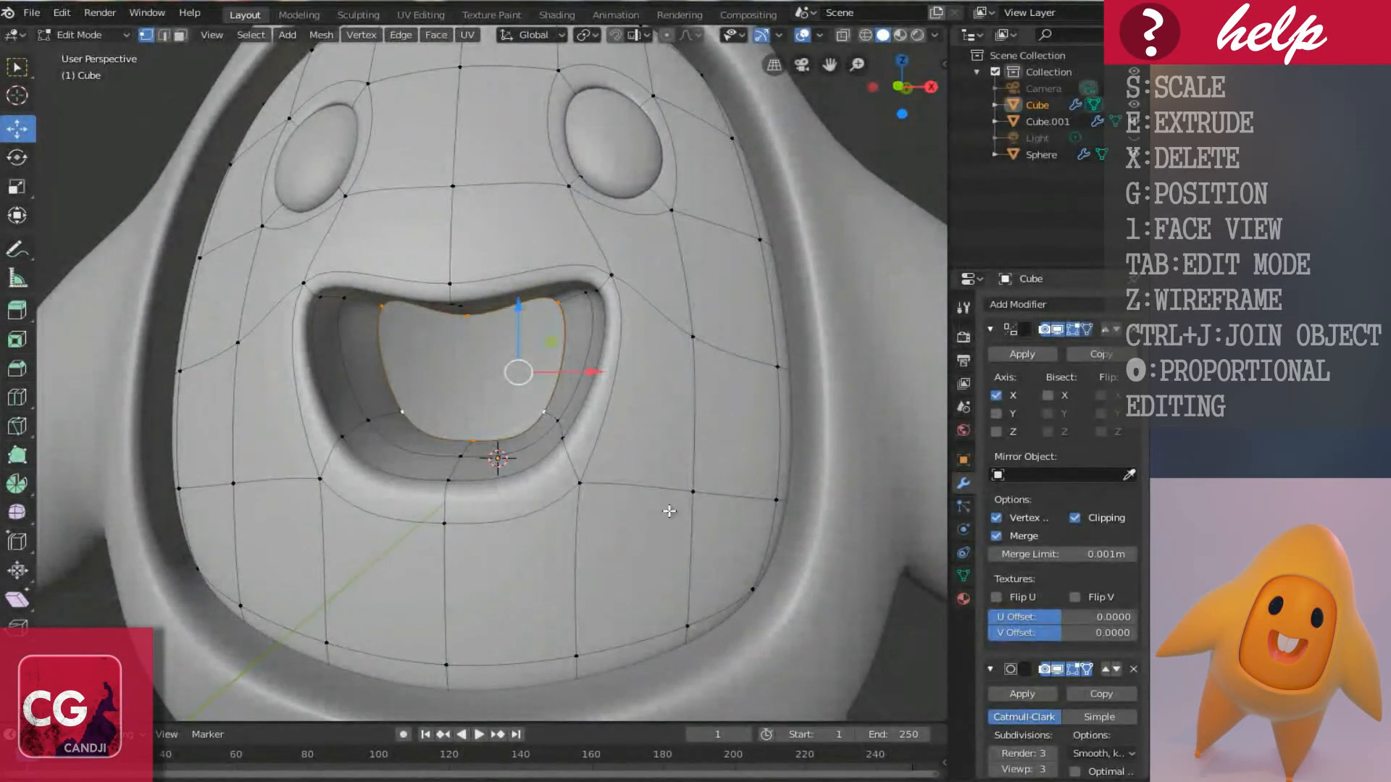
pyautogui.press('s')
pyautogui.click(637, 489)
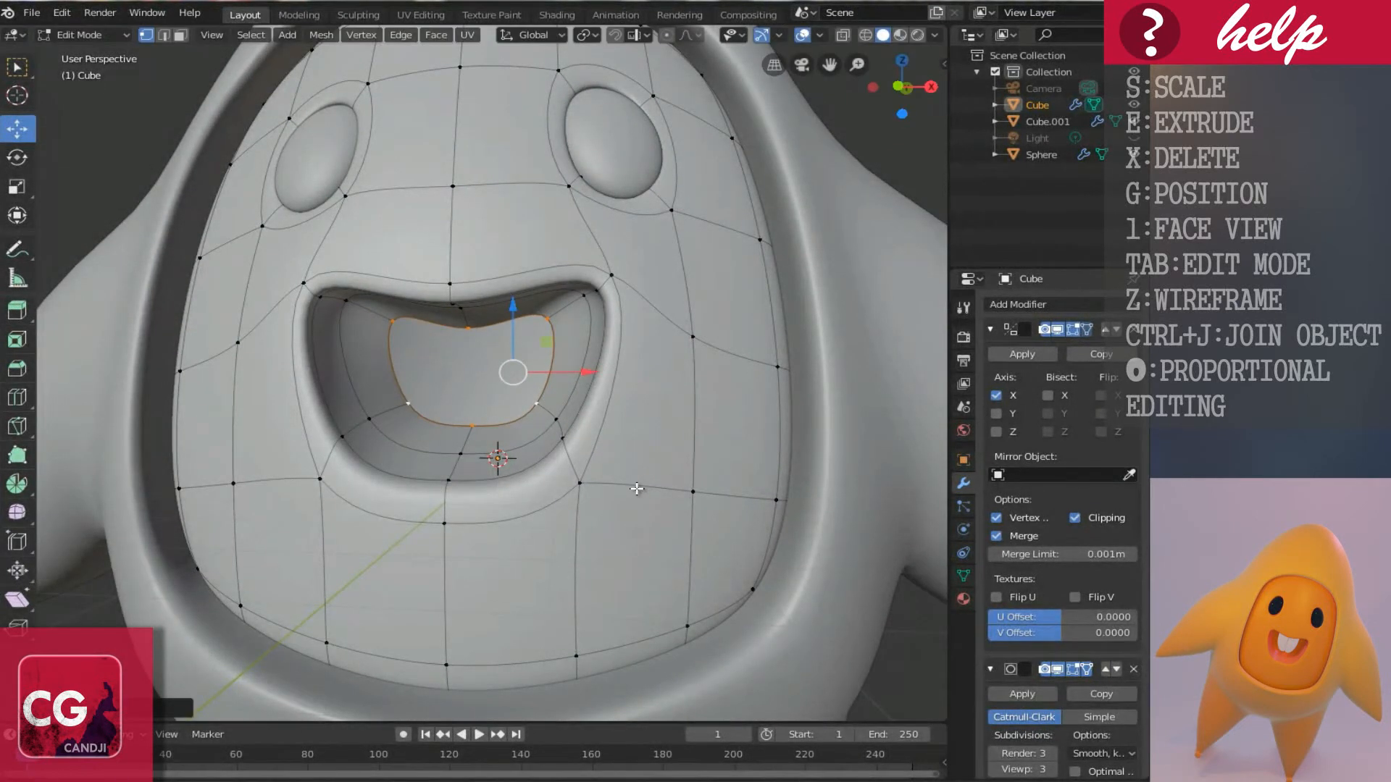
# Fill the innermost mouth loop with a face to close the back of the mouth, and return to Object Mode.
pyautogui.moveTo(636, 488)
pyautogui.mouseDown(button='middle')
pyautogui.moveTo(715, 467)
pyautogui.moveTo(552, 511)
pyautogui.moveTo(629, 493)
pyautogui.mouseUp(button='middle')
pyautogui.press('f')
pyautogui.press('Tab')
pyautogui.scroll(-2, 628, 488)
pyautogui.scroll(-2, 629, 493)
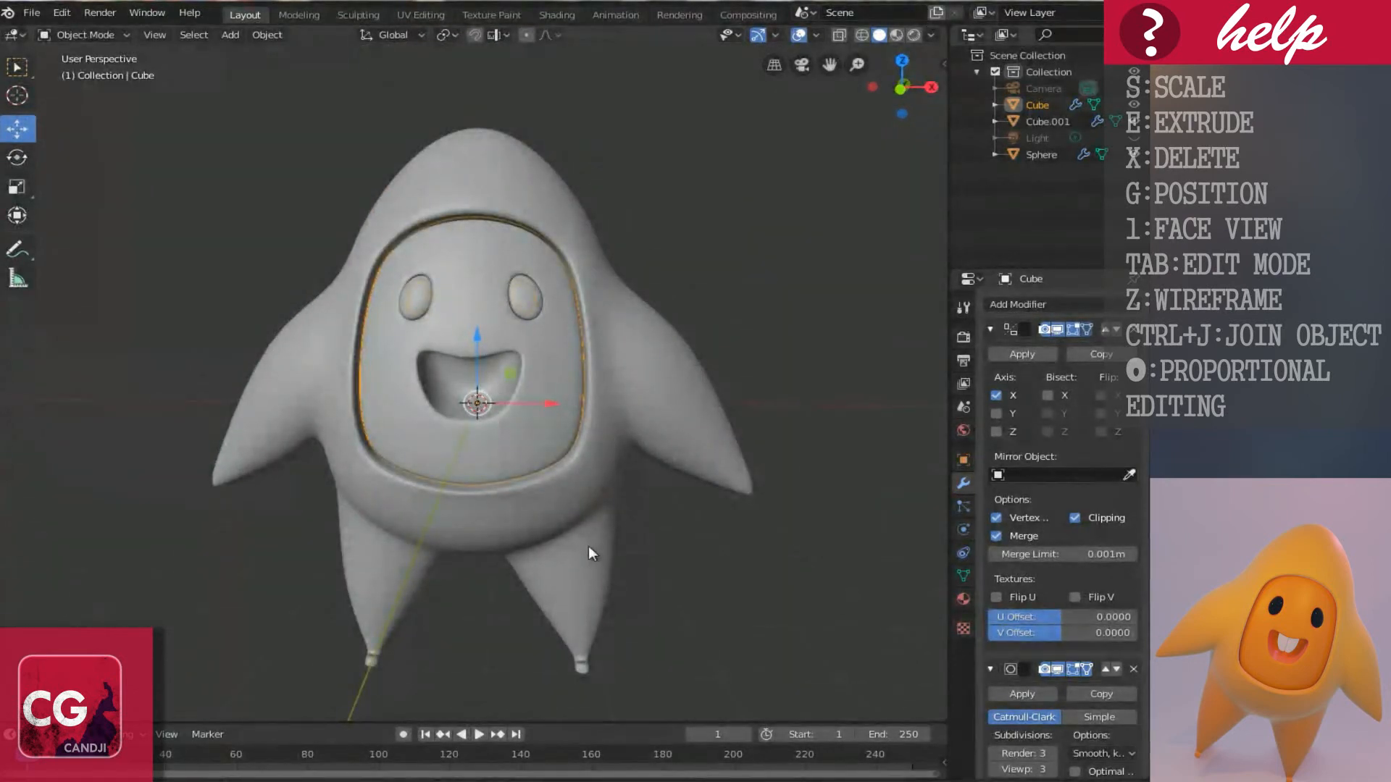
# Add a cube mesh to the scene and move it forward along Y in front of the character's mouth.
pyautogui.click(516, 505)
pyautogui.moveTo(516, 504); pyautogui.dragTo(542, 514, button='middle')
pyautogui.scroll(4, 490, 359)
pyautogui.moveTo(519, 359); pyautogui.dragTo(472, 311, button='middle')
pyautogui.scroll(-3, 489, 348)
pyautogui.moveTo(487, 348)
pyautogui.mouseDown(button='middle')
pyautogui.moveTo(428, 376)
pyautogui.moveTo(497, 367)
pyautogui.mouseUp(button='middle')
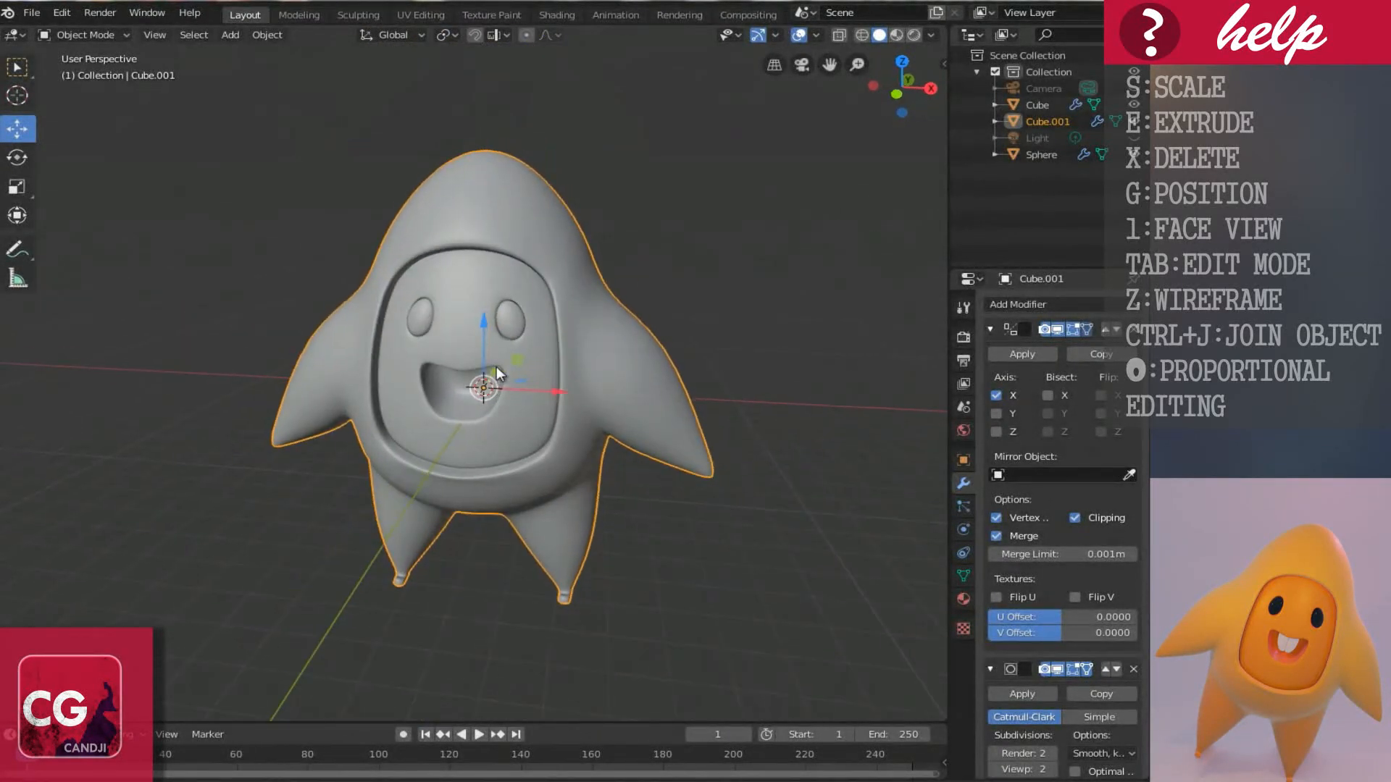
pyautogui.hotkey('shift', 'a')
pyautogui.moveTo(493, 366)
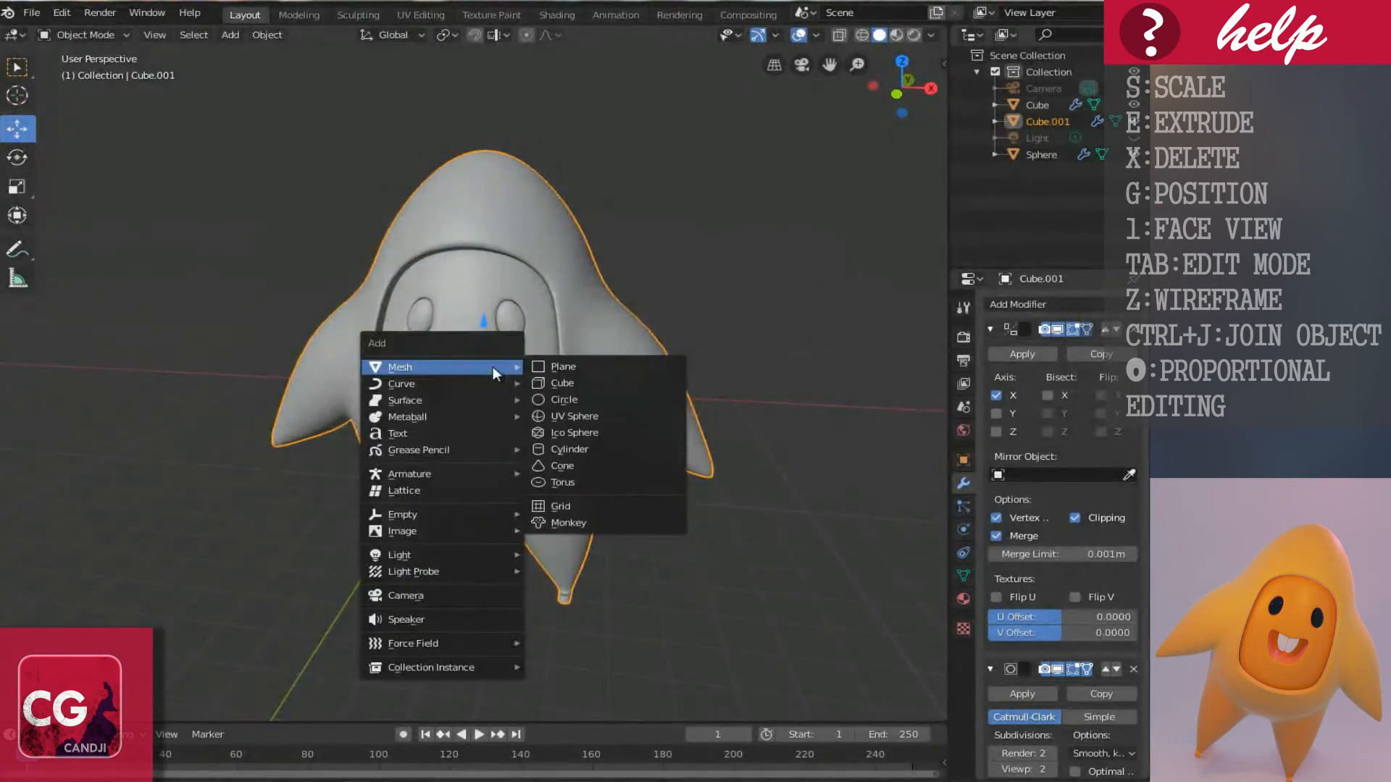
pyautogui.click(570, 379)
pyautogui.moveTo(571, 379)
pyautogui.mouseDown(button='middle')
pyautogui.moveTo(493, 400)
pyautogui.moveTo(556, 372)
pyautogui.mouseUp(button='middle')
pyautogui.moveTo(567, 368); pyautogui.dragTo(433, 427)
# Flatten the cube in Edit Mode by scaling it along Y to about 0.27.
pyautogui.moveTo(433, 427); pyautogui.dragTo(459, 437, button='middle')
pyautogui.press('Tab')
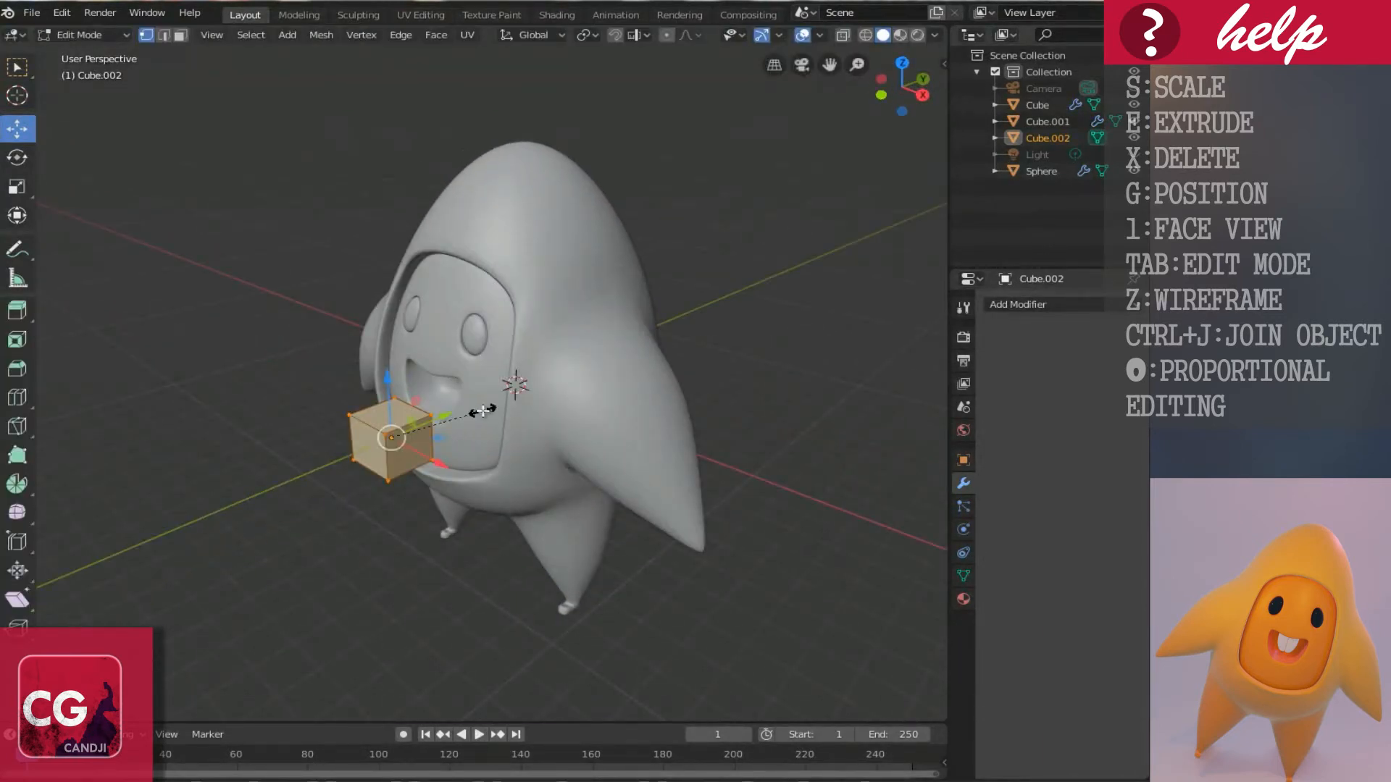
pyautogui.press('y')
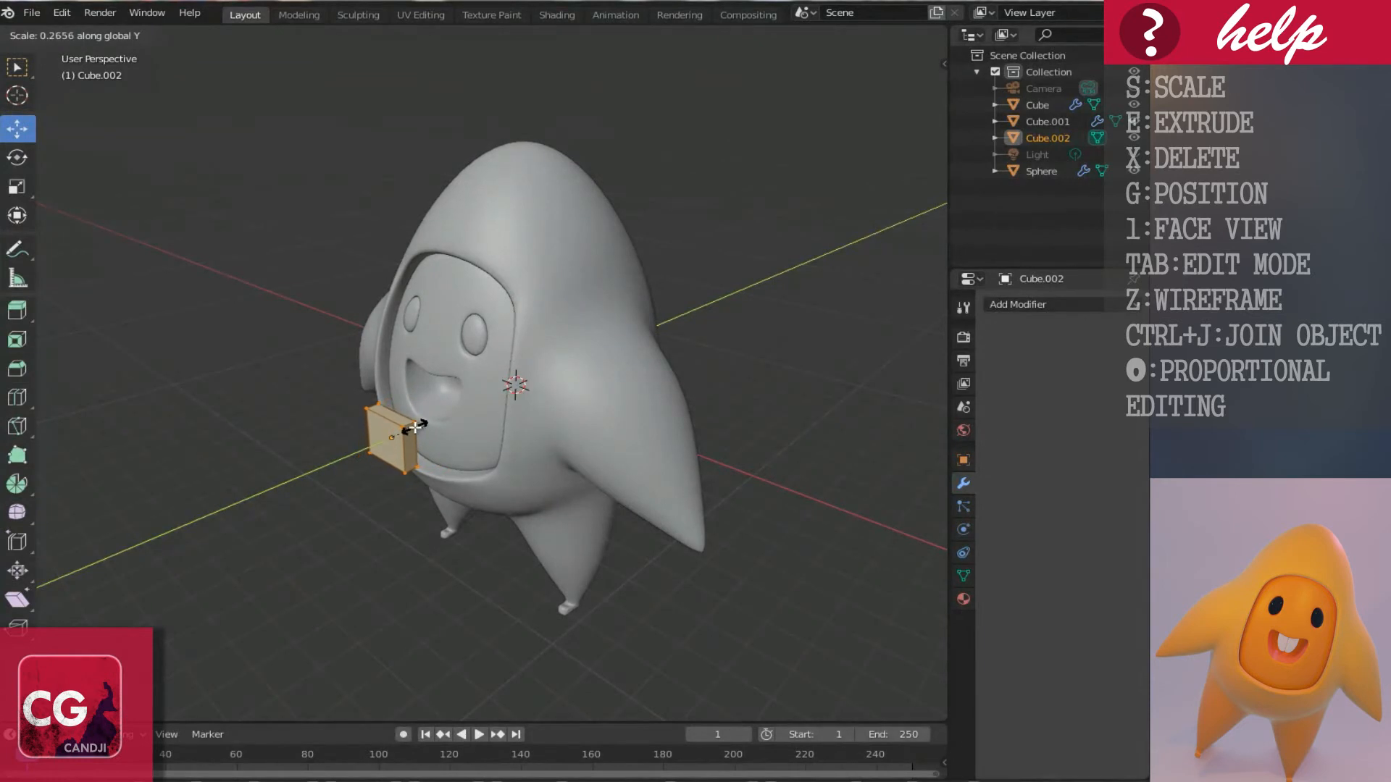
pyautogui.click(411, 429)
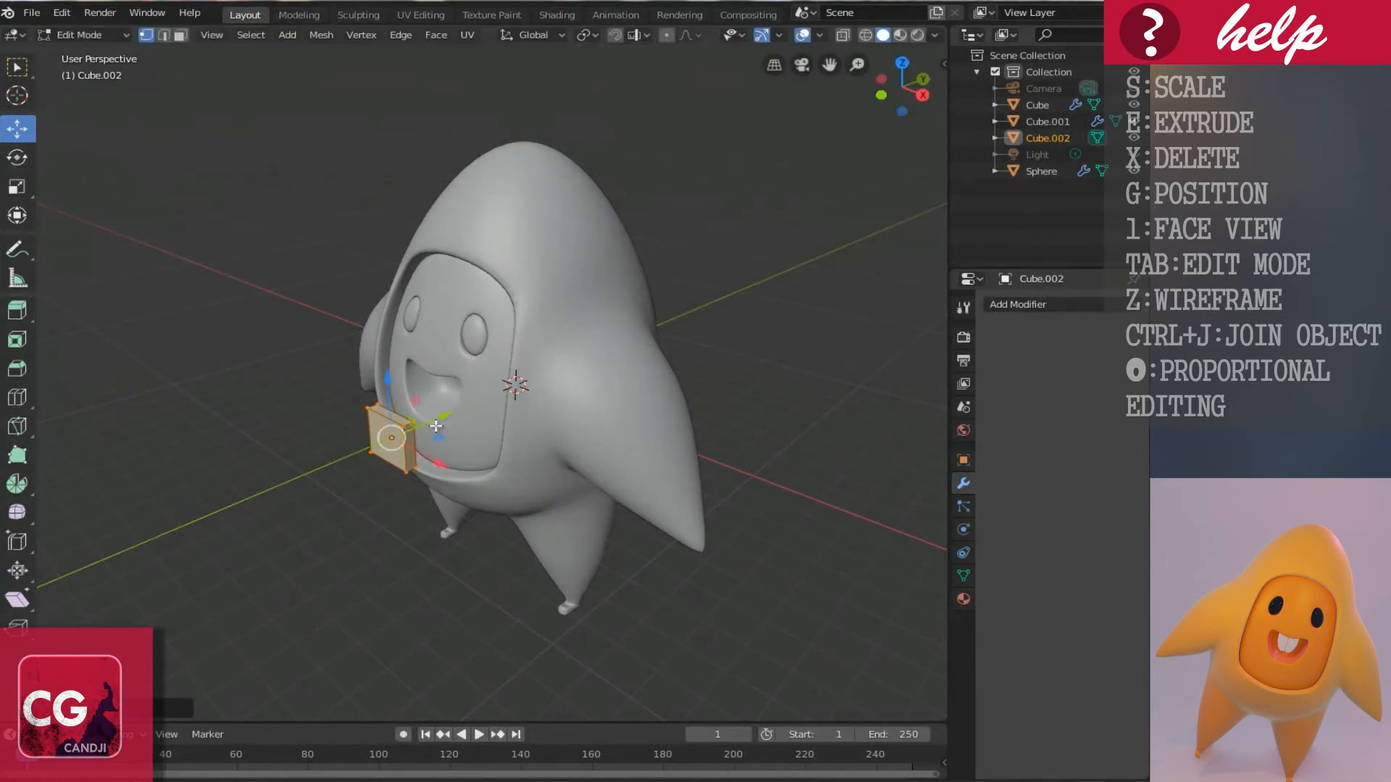
# Taper the flattened cube into a tooth shape by scaling its bottom vertices along X to about 0.4 in wireframe front view.
pyautogui.press('KP_1')
pyautogui.scroll(4, 434, 423)
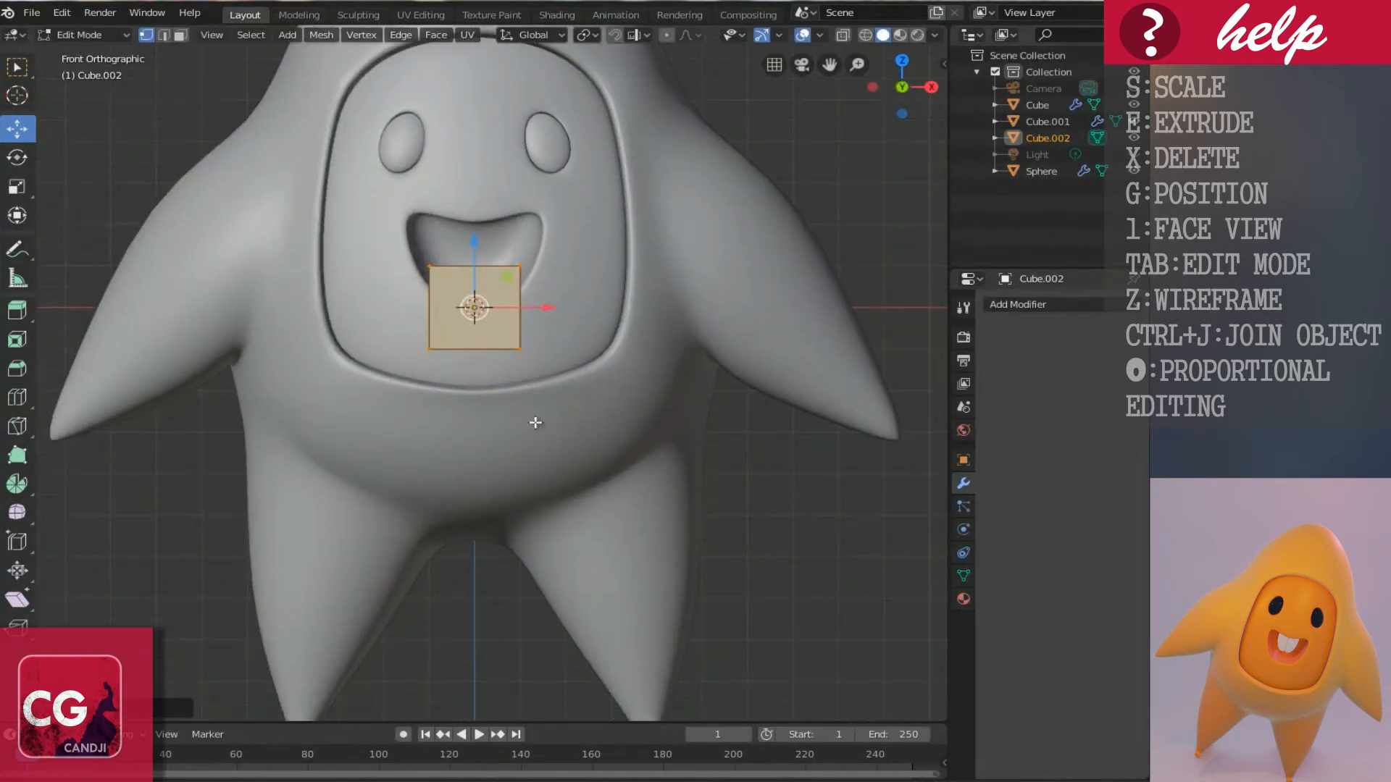
pyautogui.scroll(4, 461, 413)
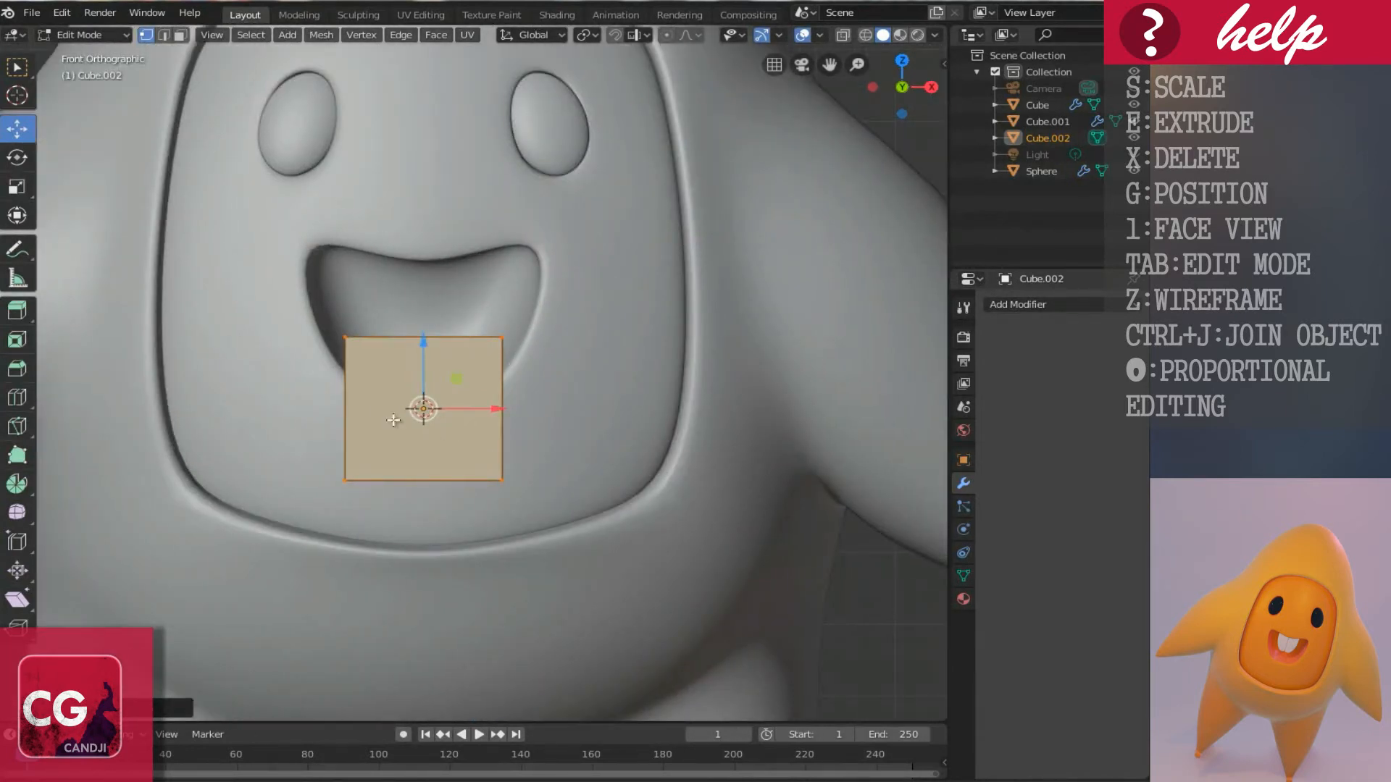
pyautogui.hotkey('shift', 'z')
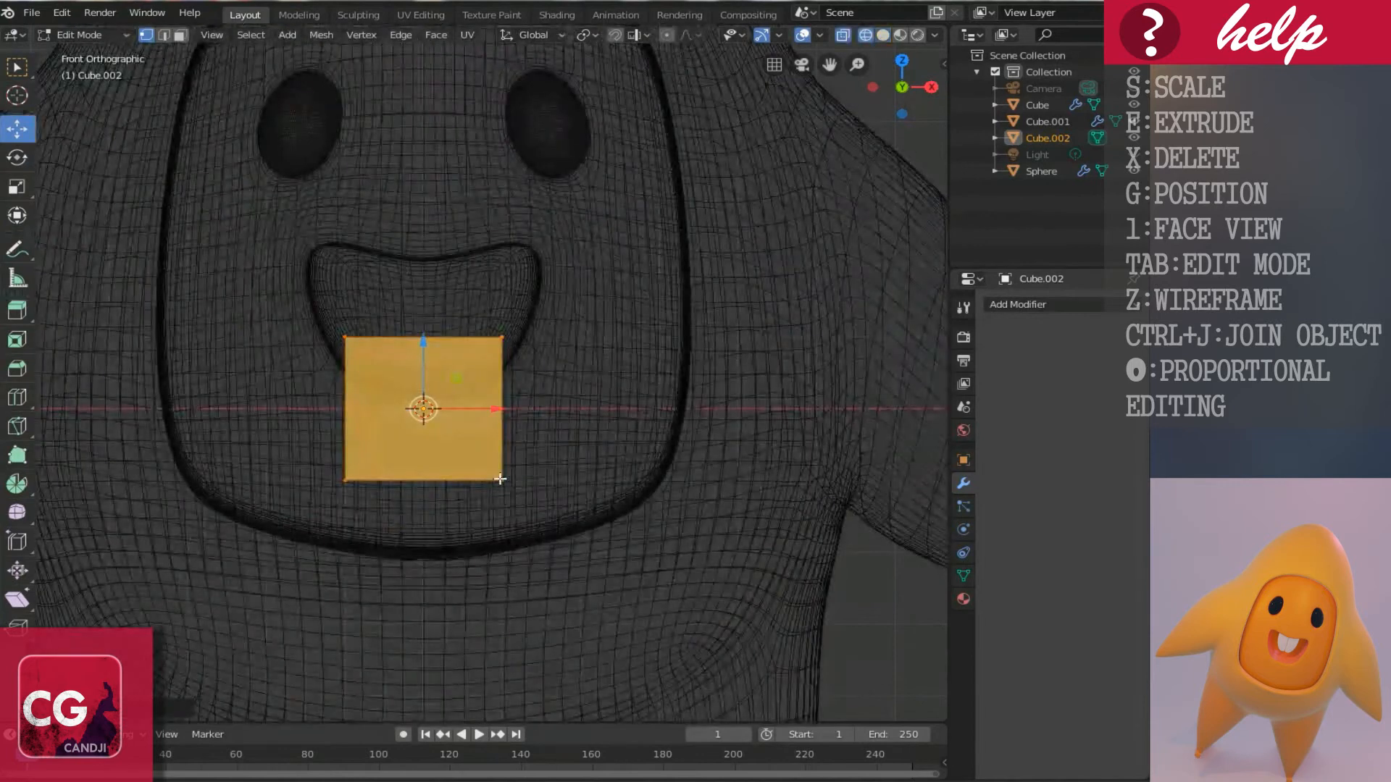
pyautogui.click(504, 483)
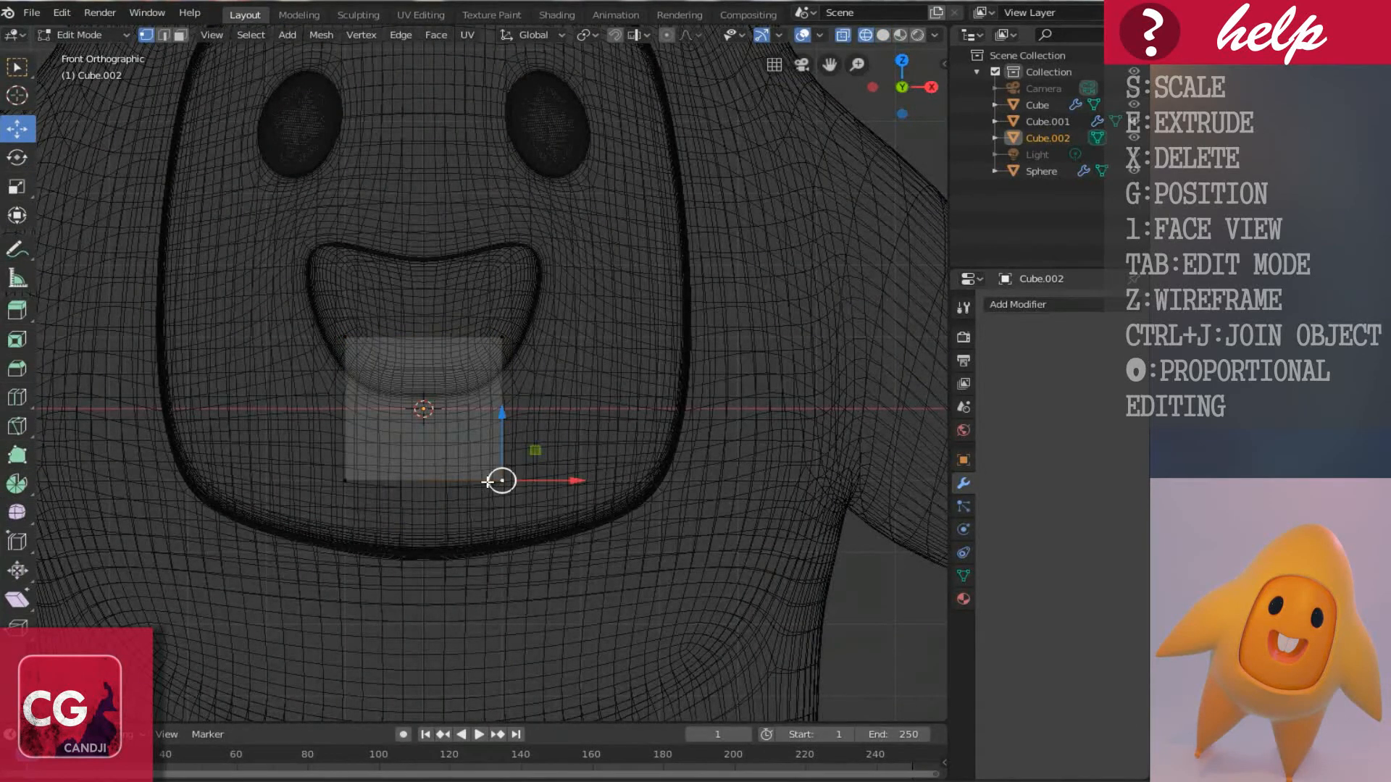
pyautogui.moveTo(556, 484); pyautogui.dragTo(389, 478, button='middle')
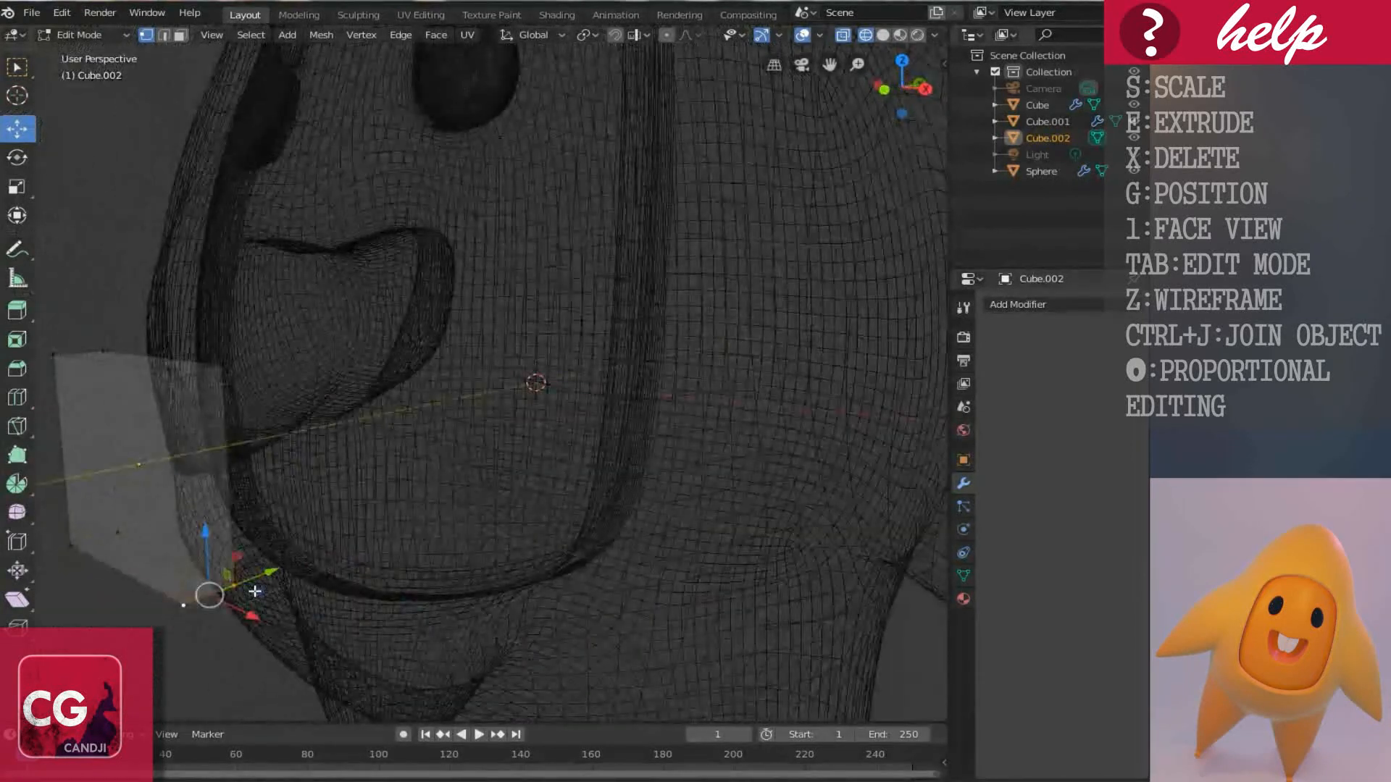
pyautogui.press('KP_1')
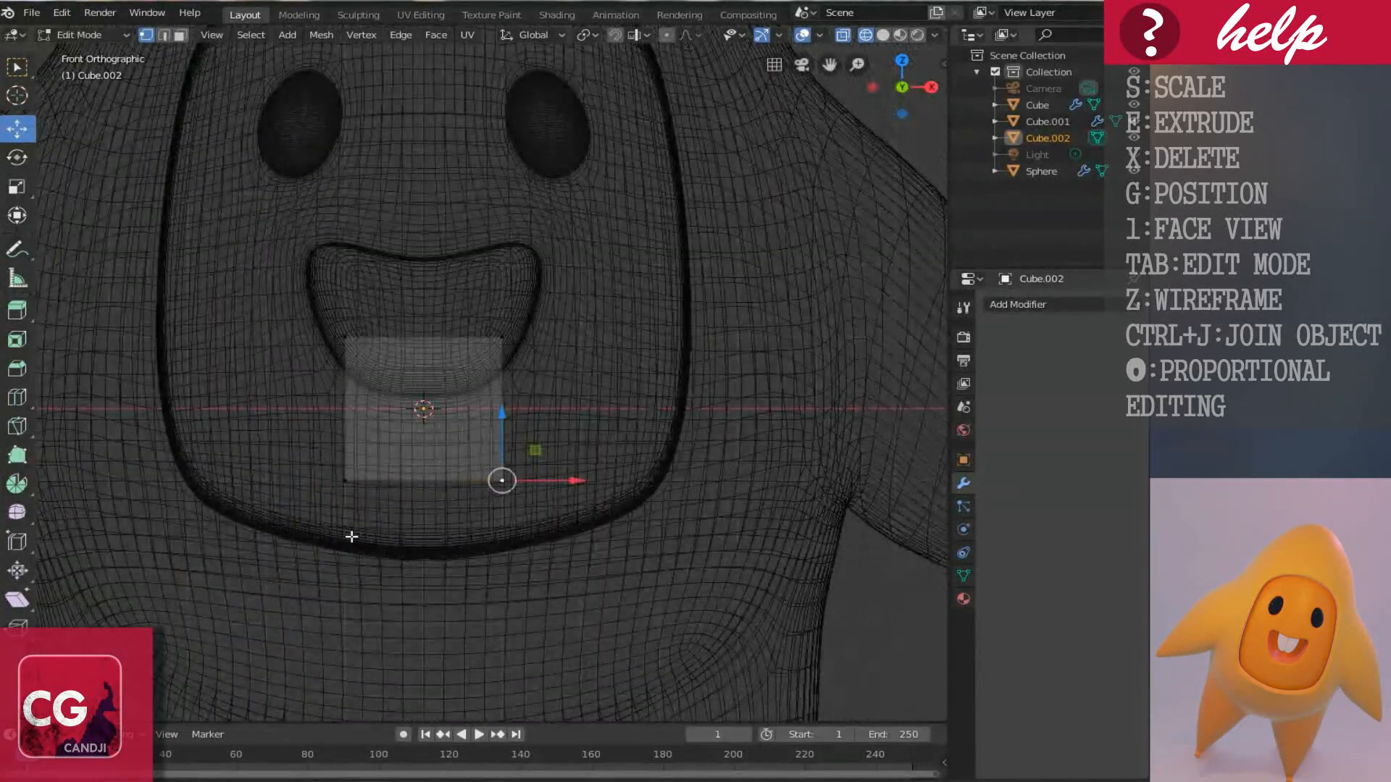
pyautogui.press('c')
pyautogui.click(339, 478)
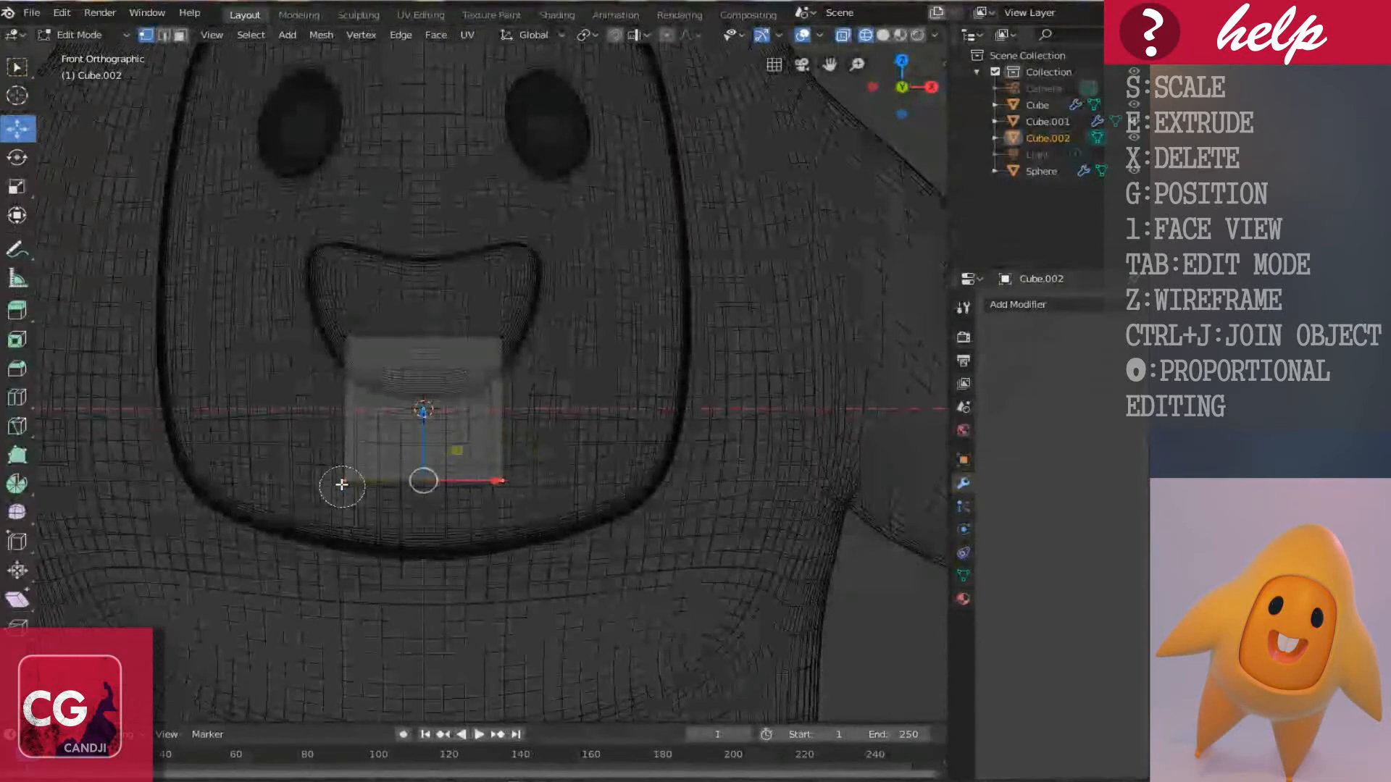
pyautogui.rightClick(353, 513)
pyautogui.press('s')
pyautogui.press('x')
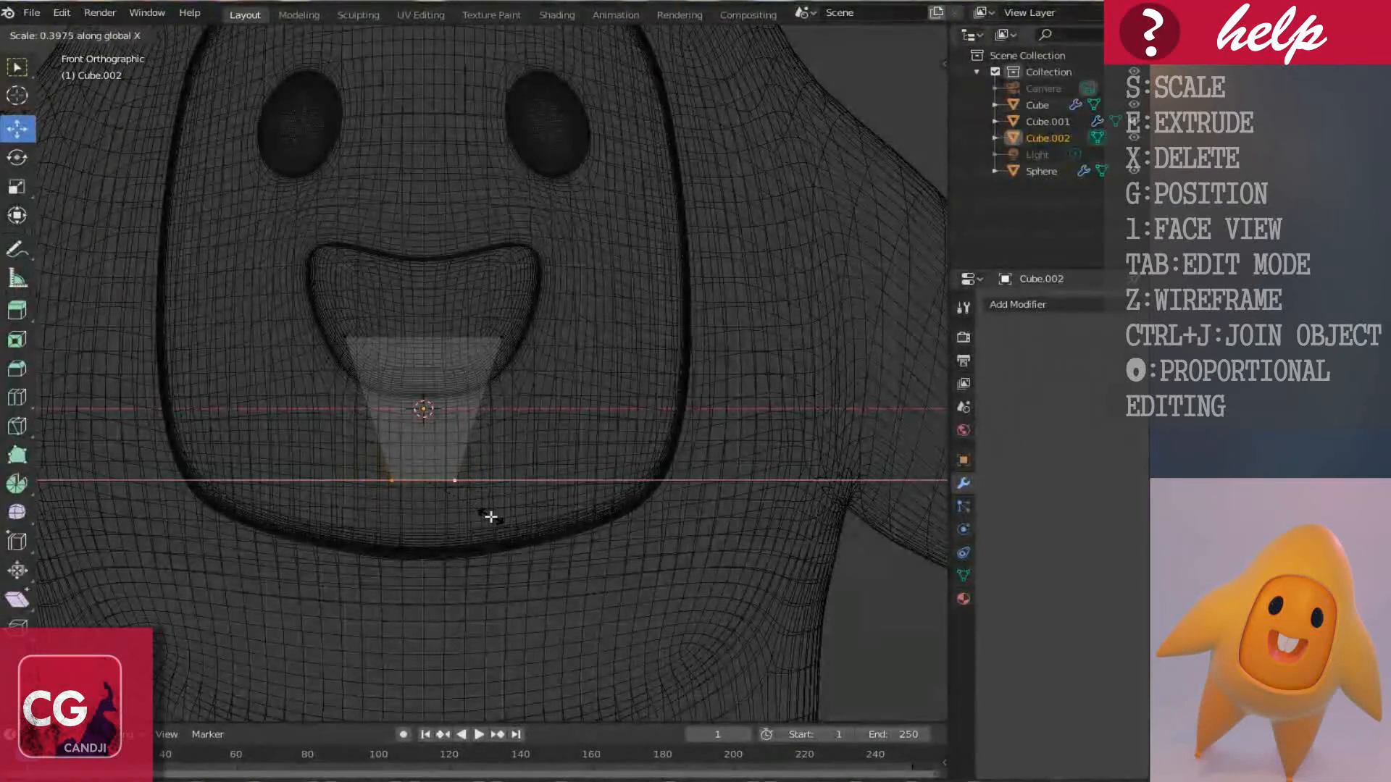
pyautogui.click(483, 516)
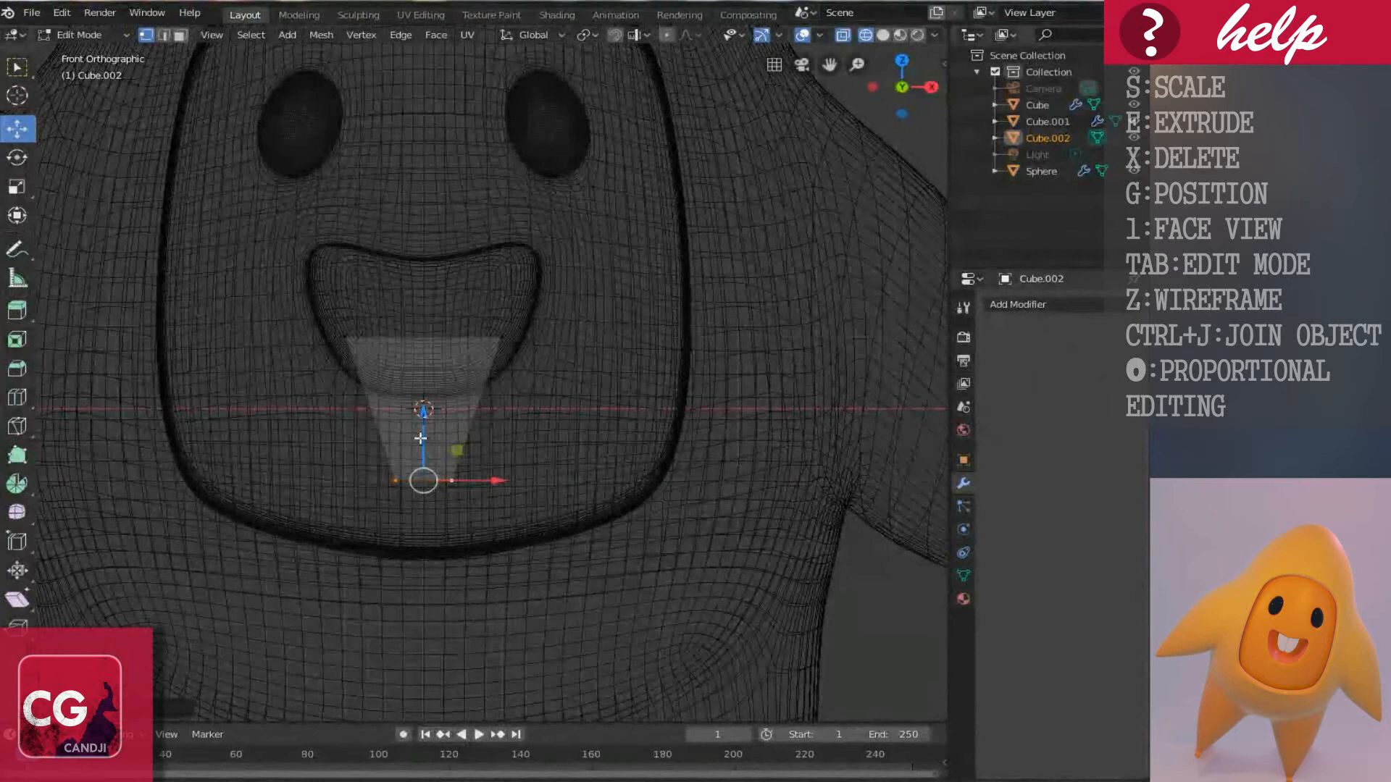
# Add two centred edge loops to the tooth block, one vertically down its front and one around through its thickness.
pyautogui.press('g')
pyautogui.press('g')
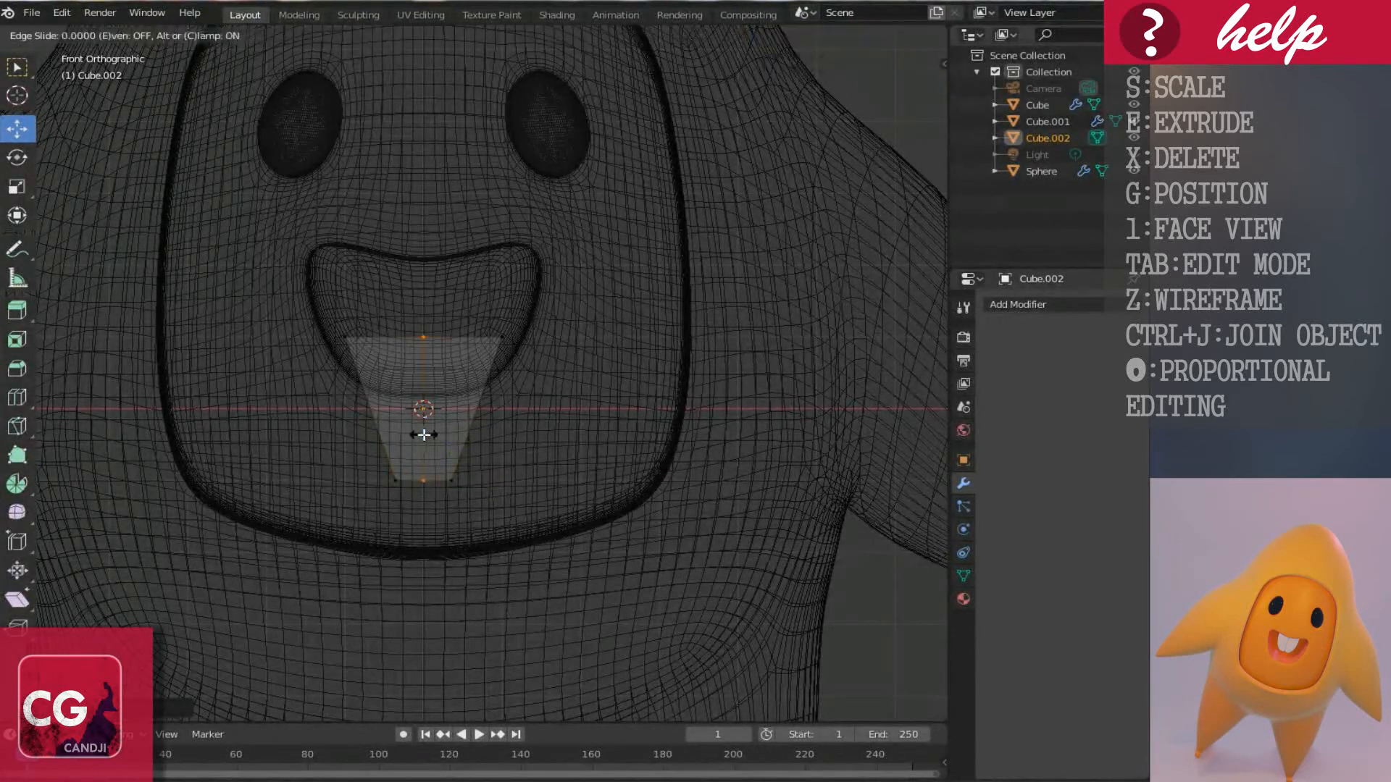
pyautogui.rightClick(424, 434)
pyautogui.moveTo(424, 435); pyautogui.dragTo(392, 461, button='middle')
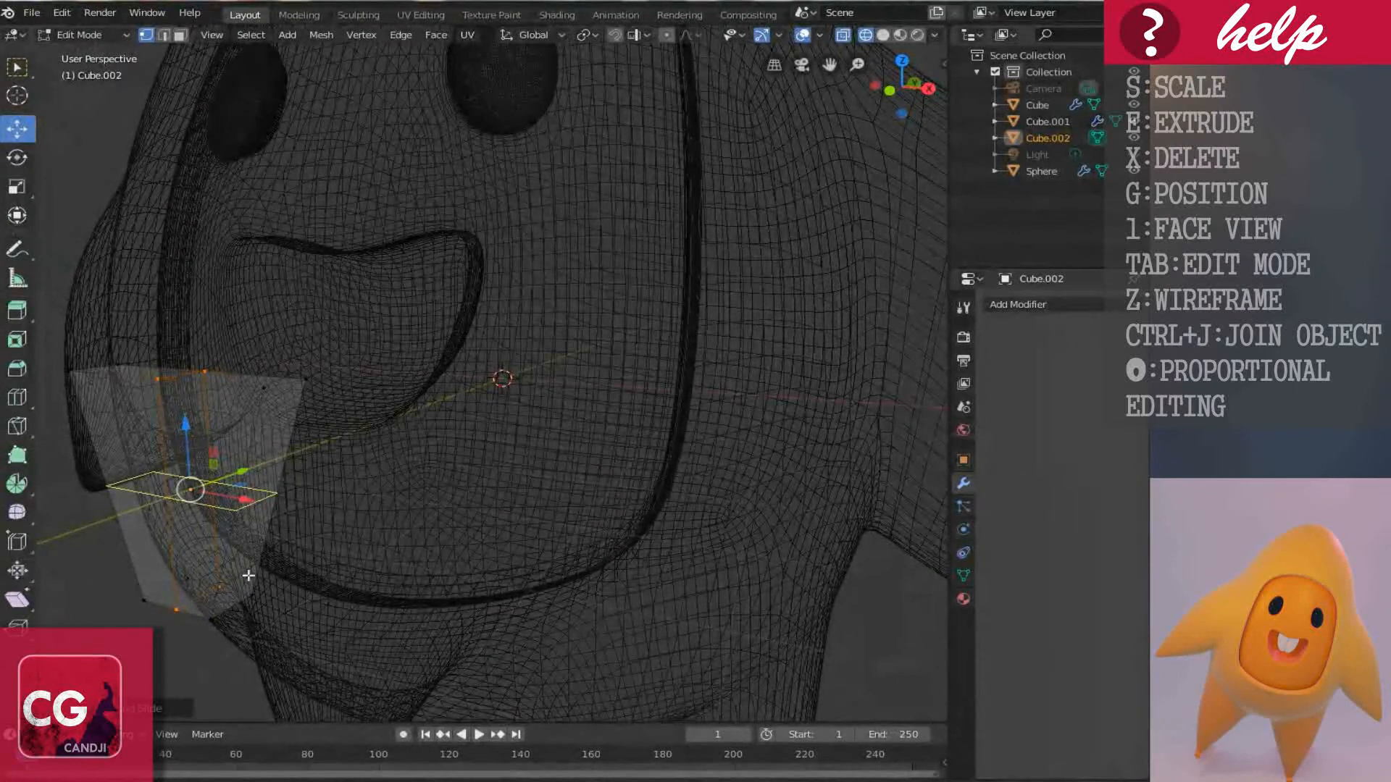
pyautogui.press('l')
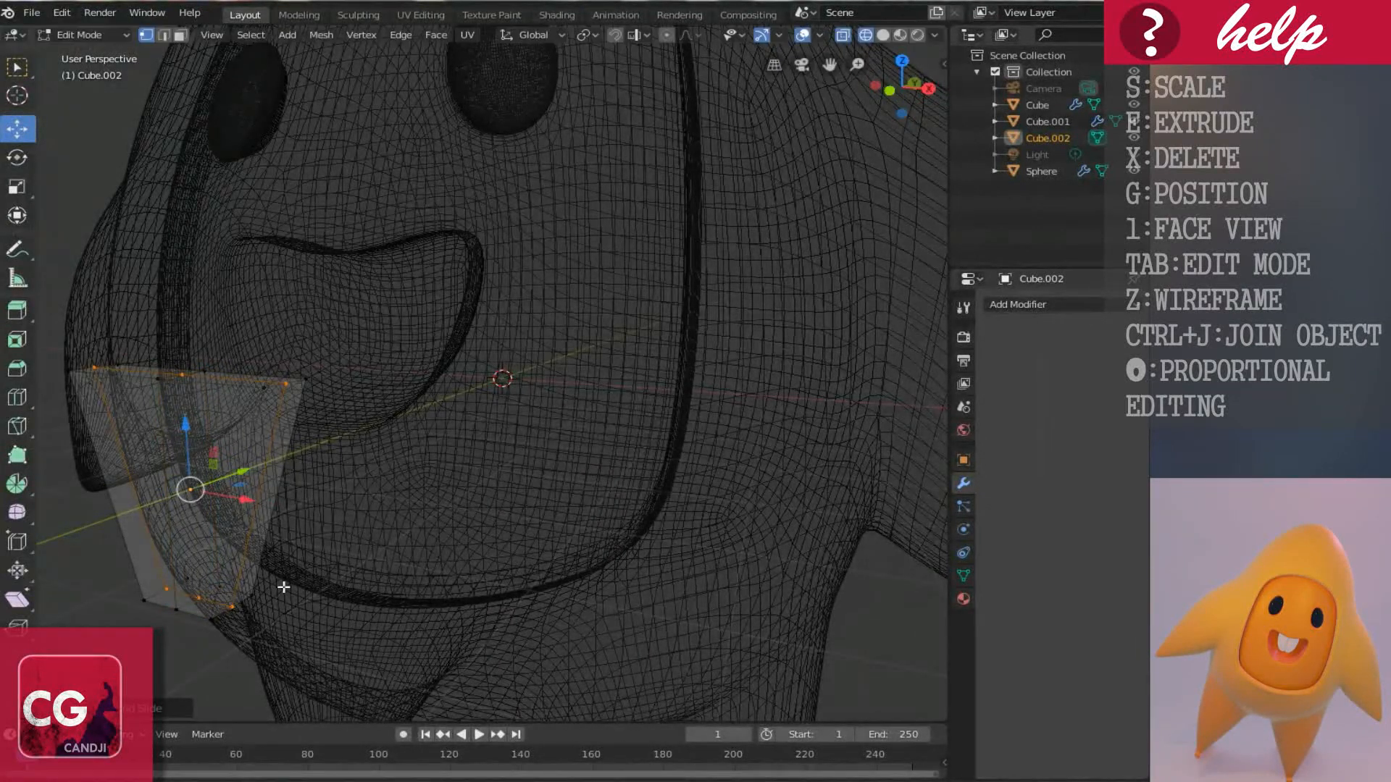
# Try to straighten the tooth's left side in front view by scaling its vertices to 0 along X.
pyautogui.press('KP_1')
pyautogui.scroll(2, 282, 550)
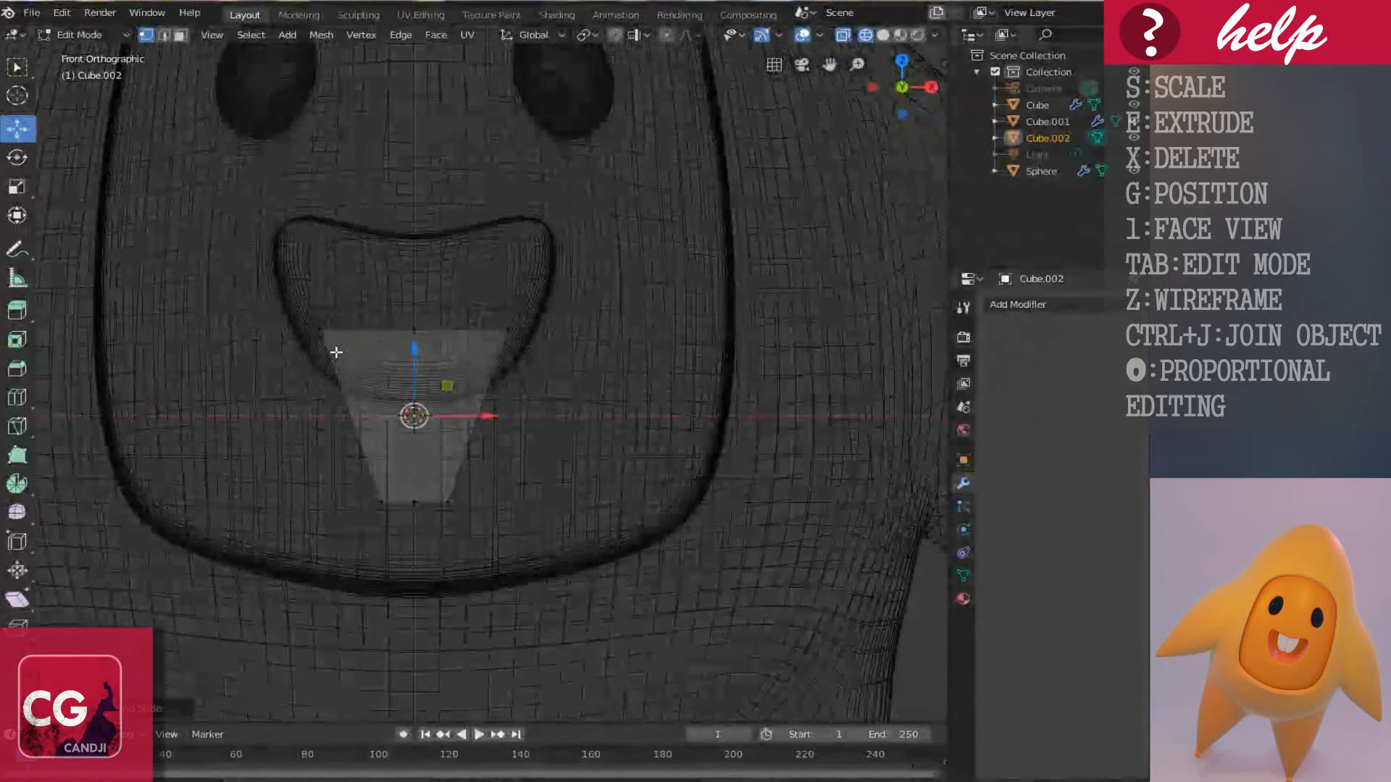
pyautogui.press('c')
pyautogui.moveTo(382, 512)
pyautogui.mouseDown()
pyautogui.moveTo(350, 459)
pyautogui.moveTo(341, 335)
pyautogui.moveTo(326, 312)
pyautogui.mouseUp()
pyautogui.rightClick(312, 359)
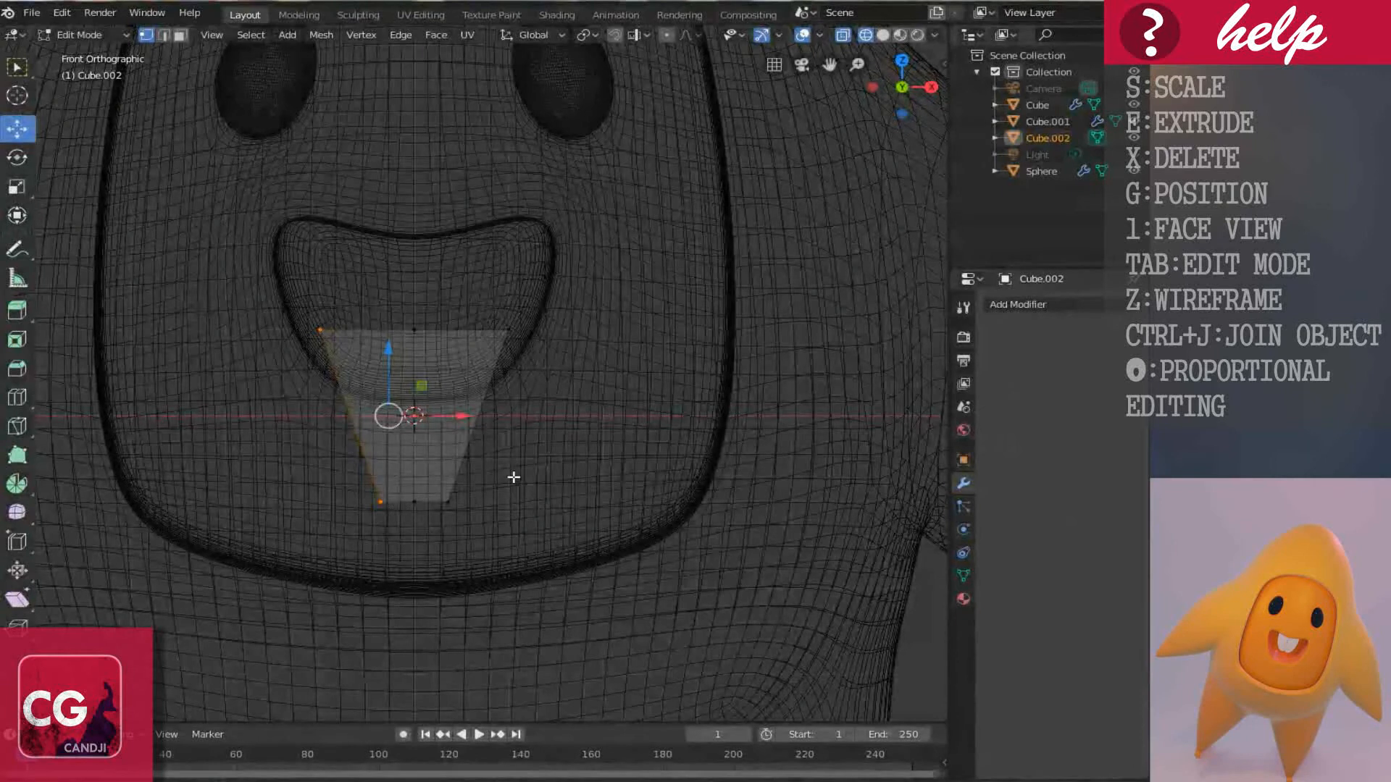
pyautogui.press('s')
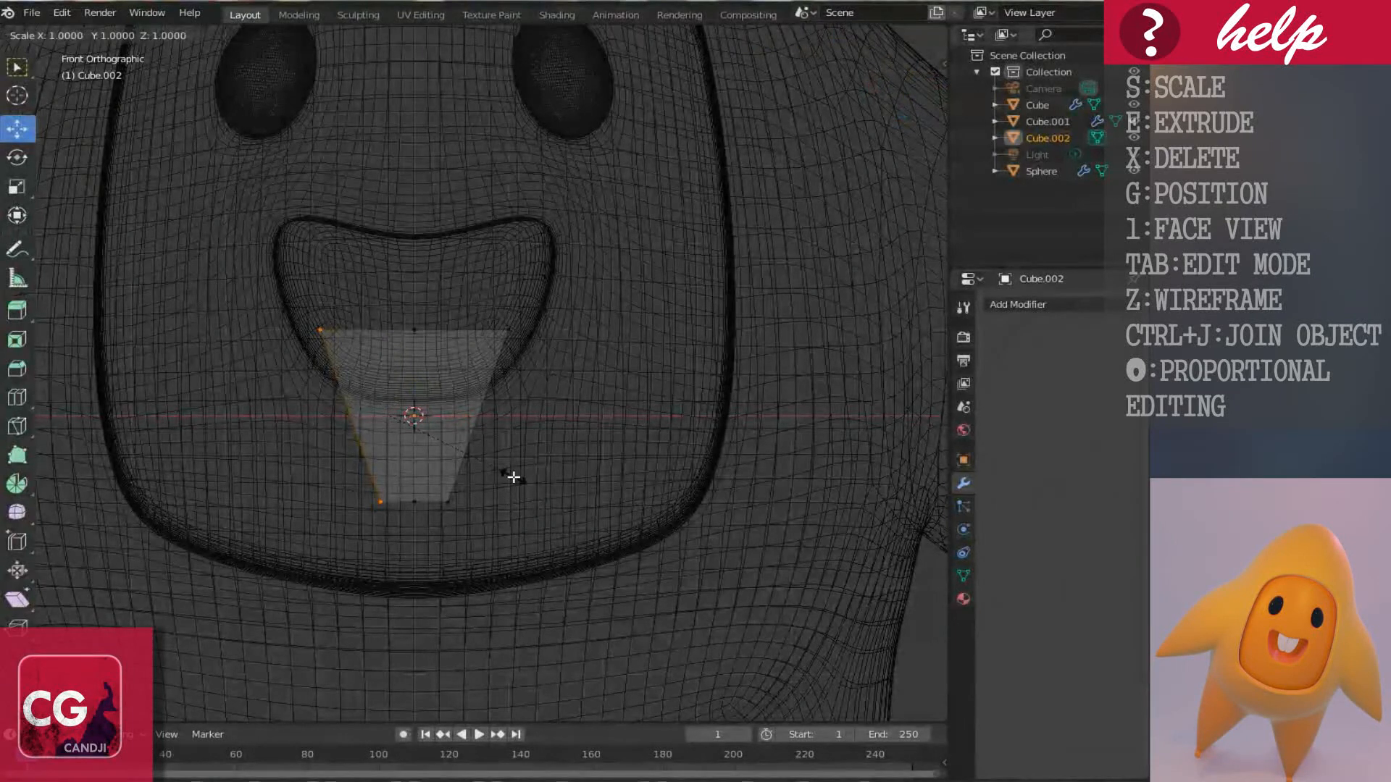
pyautogui.press('x')
pyautogui.press('0')
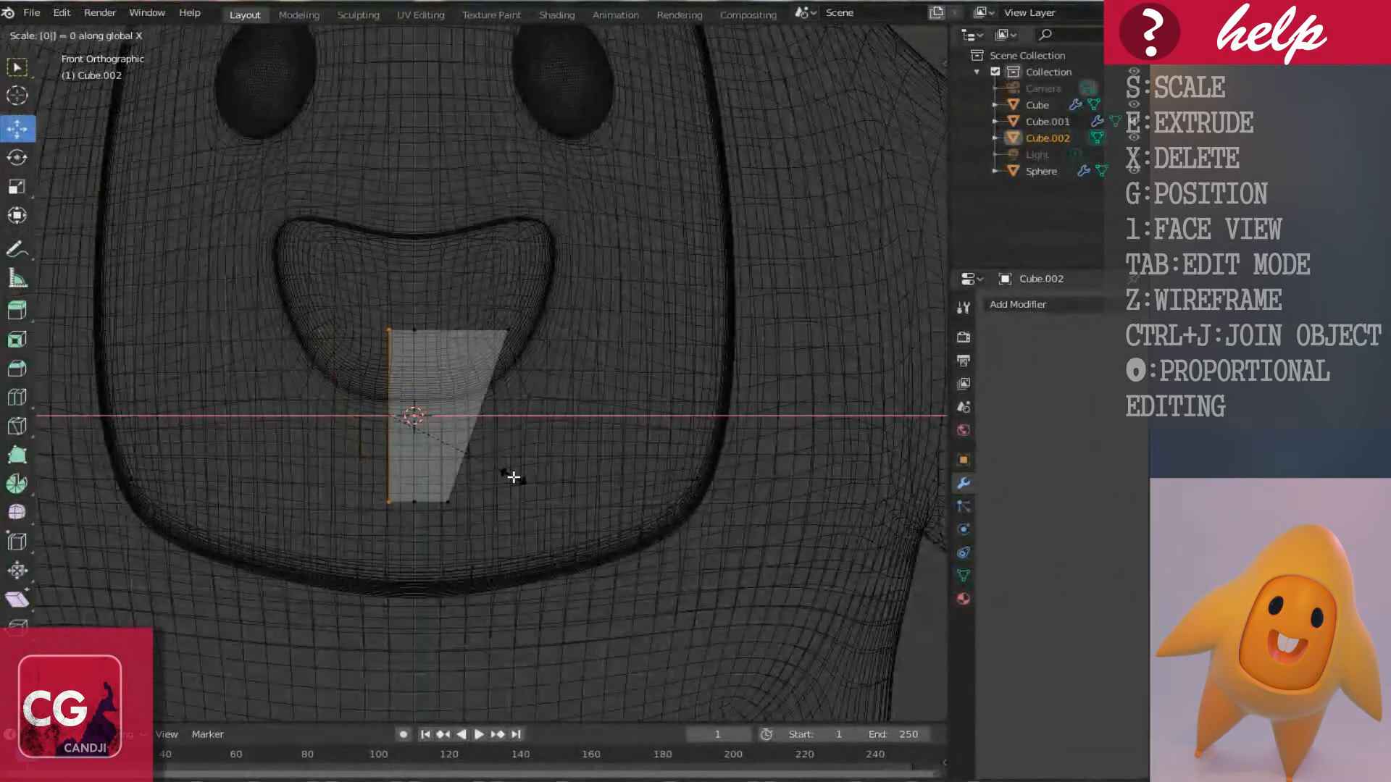
pyautogui.press('Return')
# Try shifting the straightened side and the centre edge loop right along X, and undo back to the tapered tooth.
pyautogui.moveTo(464, 417); pyautogui.dragTo(468, 416)
pyautogui.keyDown('alt'); pyautogui.click(415, 497); pyautogui.keyUp('alt')
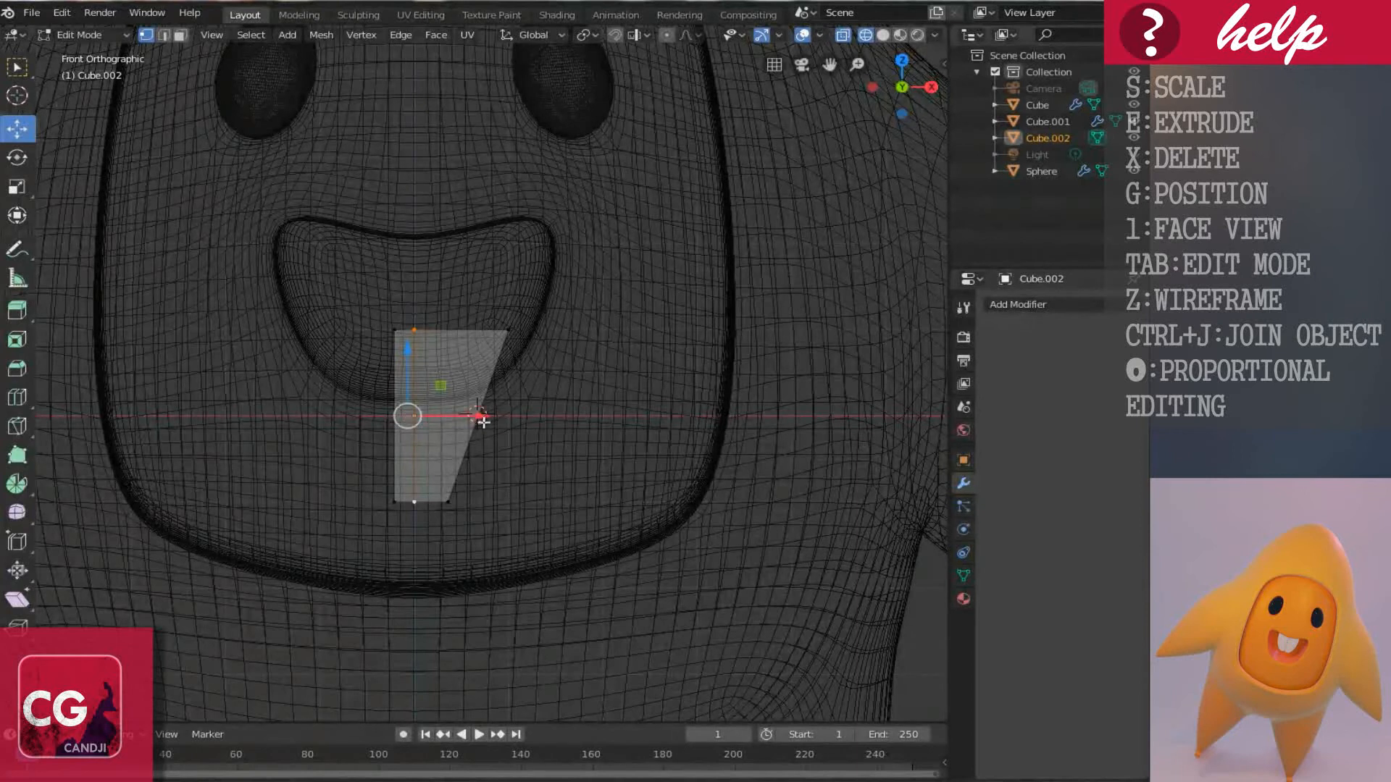
pyautogui.moveTo(481, 416); pyautogui.dragTo(497, 421)
pyautogui.moveTo(418, 414); pyautogui.dragTo(417, 418, button='middle')
pyautogui.hotkey('ctrl', 'z')
pyautogui.hotkey('ctrl', 'z')
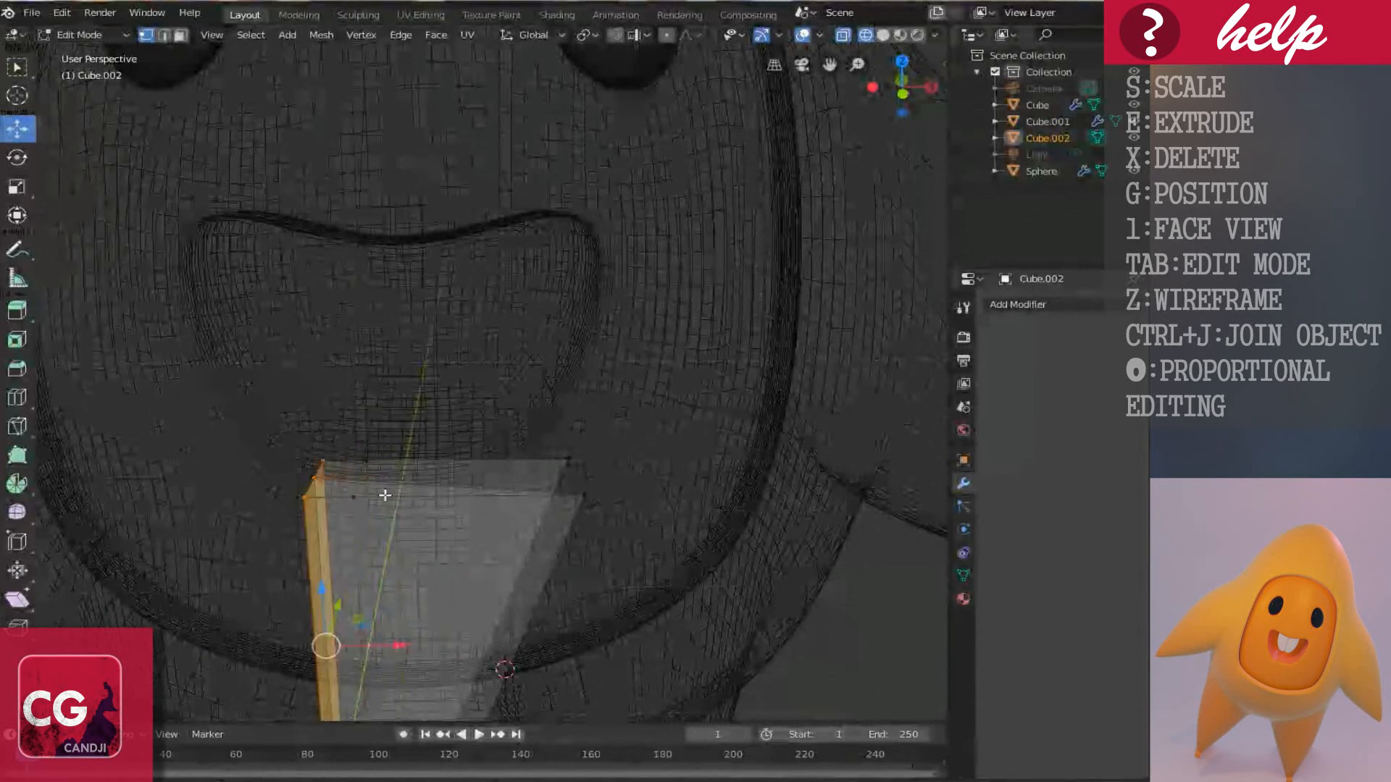
pyautogui.moveTo(372, 497); pyautogui.dragTo(382, 506, button='middle')
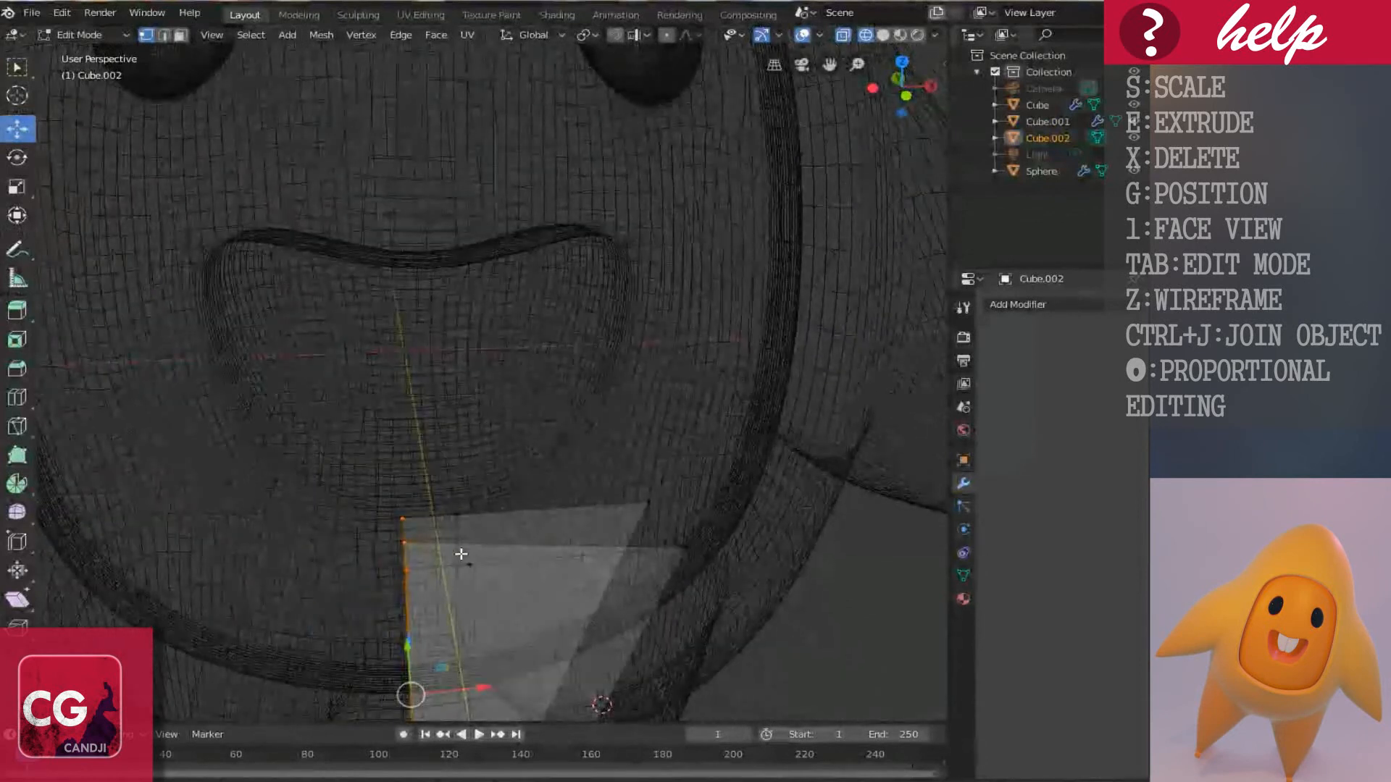
pyautogui.moveTo(460, 553); pyautogui.dragTo(457, 543, button='middle')
pyautogui.hotkey('ctrl', 'z')
# Try scaling the selected side vertices to 0 along X again, check the block in solid shading and undo the scaling.
pyautogui.moveTo(411, 494); pyautogui.dragTo(471, 468, button='middle')
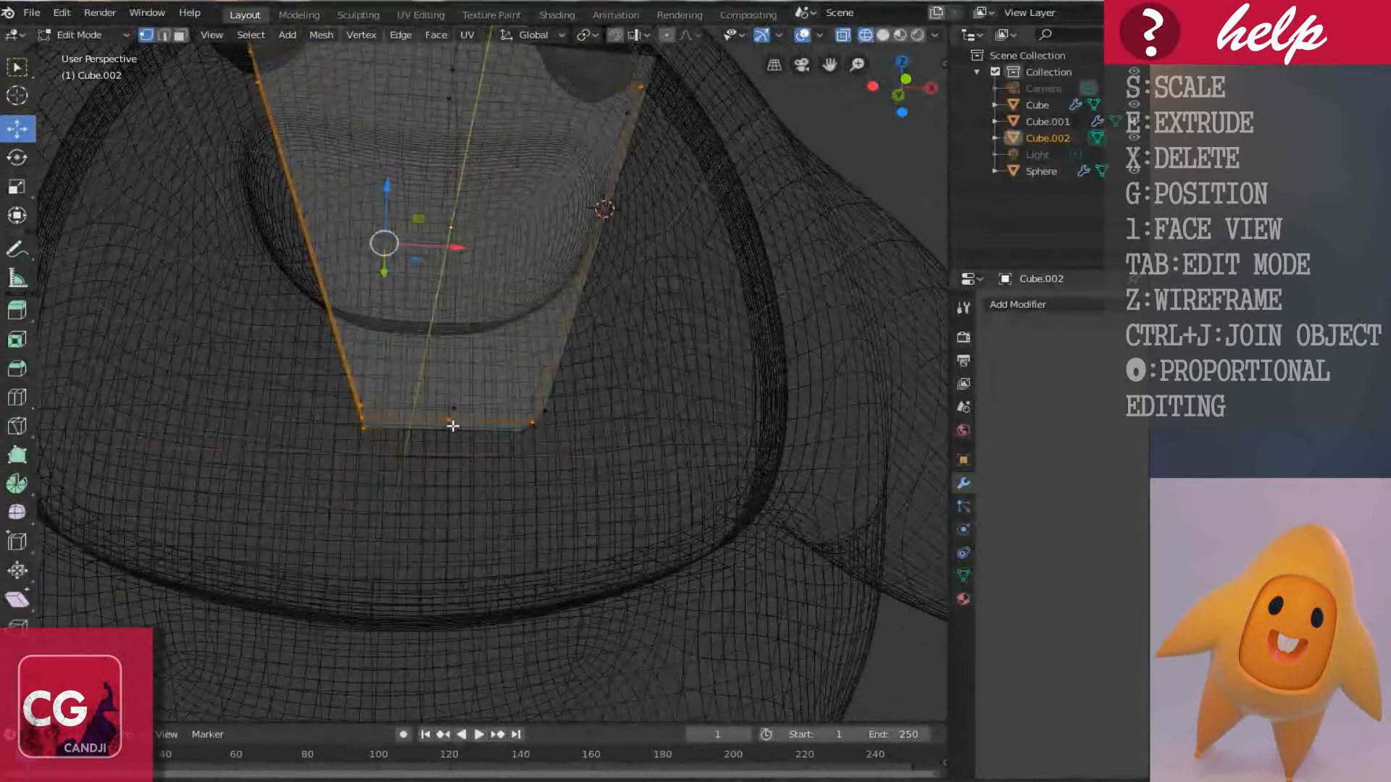
pyautogui.moveTo(452, 408); pyautogui.dragTo(423, 428, button='middle')
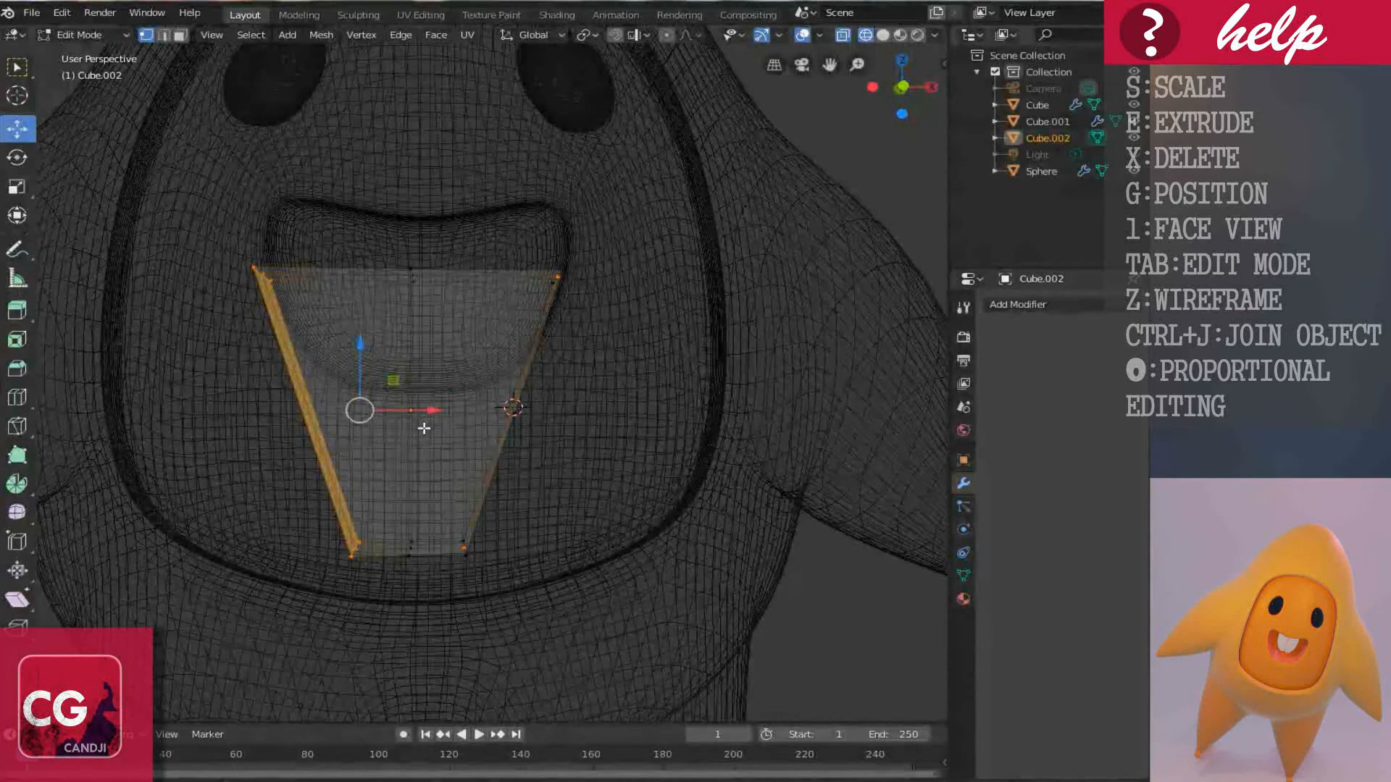
pyautogui.press('s')
pyautogui.press('x')
pyautogui.press('0')
pyautogui.press('Return')
pyautogui.moveTo(424, 429)
pyautogui.mouseDown(button='middle')
pyautogui.moveTo(399, 466)
pyautogui.moveTo(465, 509)
pyautogui.moveTo(435, 471)
pyautogui.moveTo(378, 496)
pyautogui.moveTo(347, 488)
pyautogui.mouseUp(button='middle')
pyautogui.hotkey('shift', 'z')
pyautogui.hotkey('ctrl', 'z')
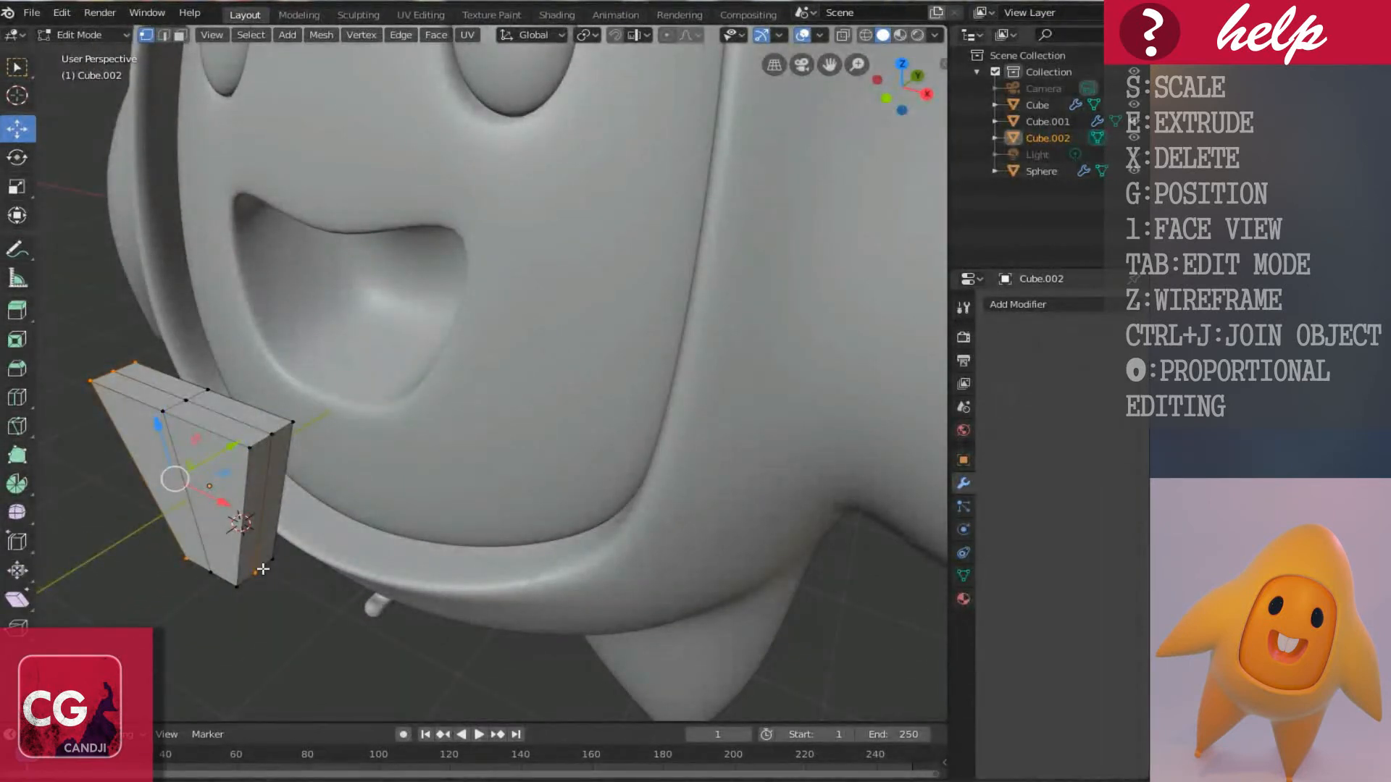
# Straighten the tooth's left side by scaling its vertices to 0 along X, and move that side and the centre edge loop right.
pyautogui.moveTo(274, 567); pyautogui.dragTo(356, 520, button='middle')
pyautogui.press('x')
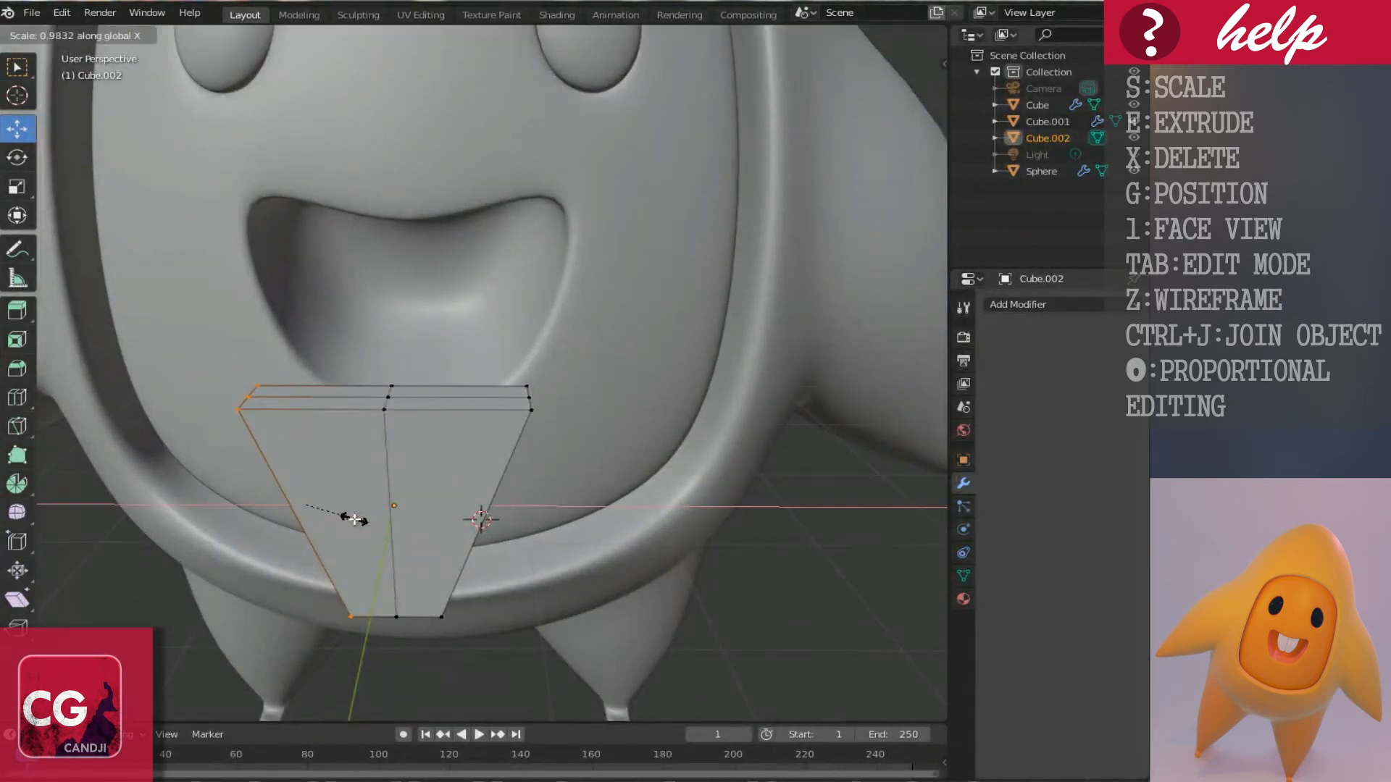
pyautogui.press('0')
pyautogui.press('Return')
pyautogui.moveTo(383, 509); pyautogui.dragTo(445, 508)
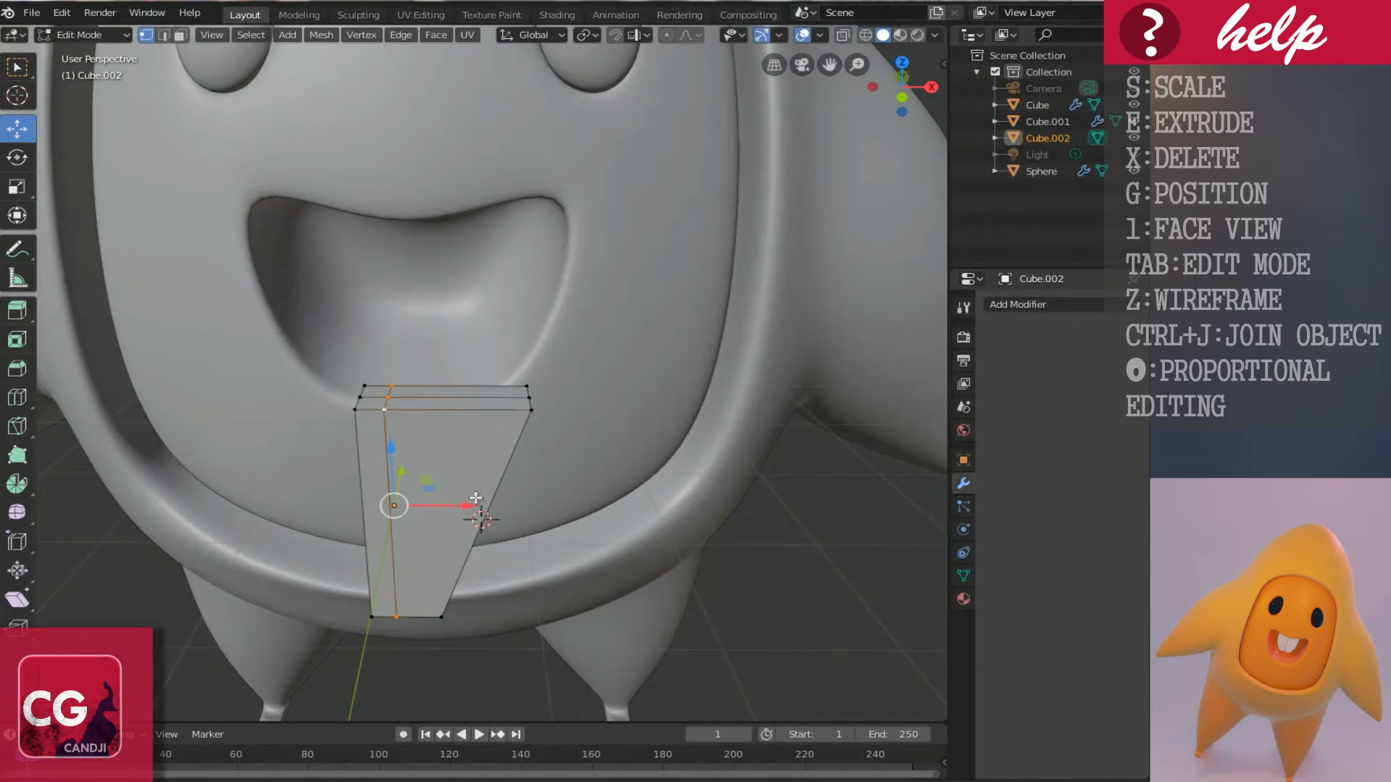
pyautogui.moveTo(473, 506); pyautogui.dragTo(498, 507)
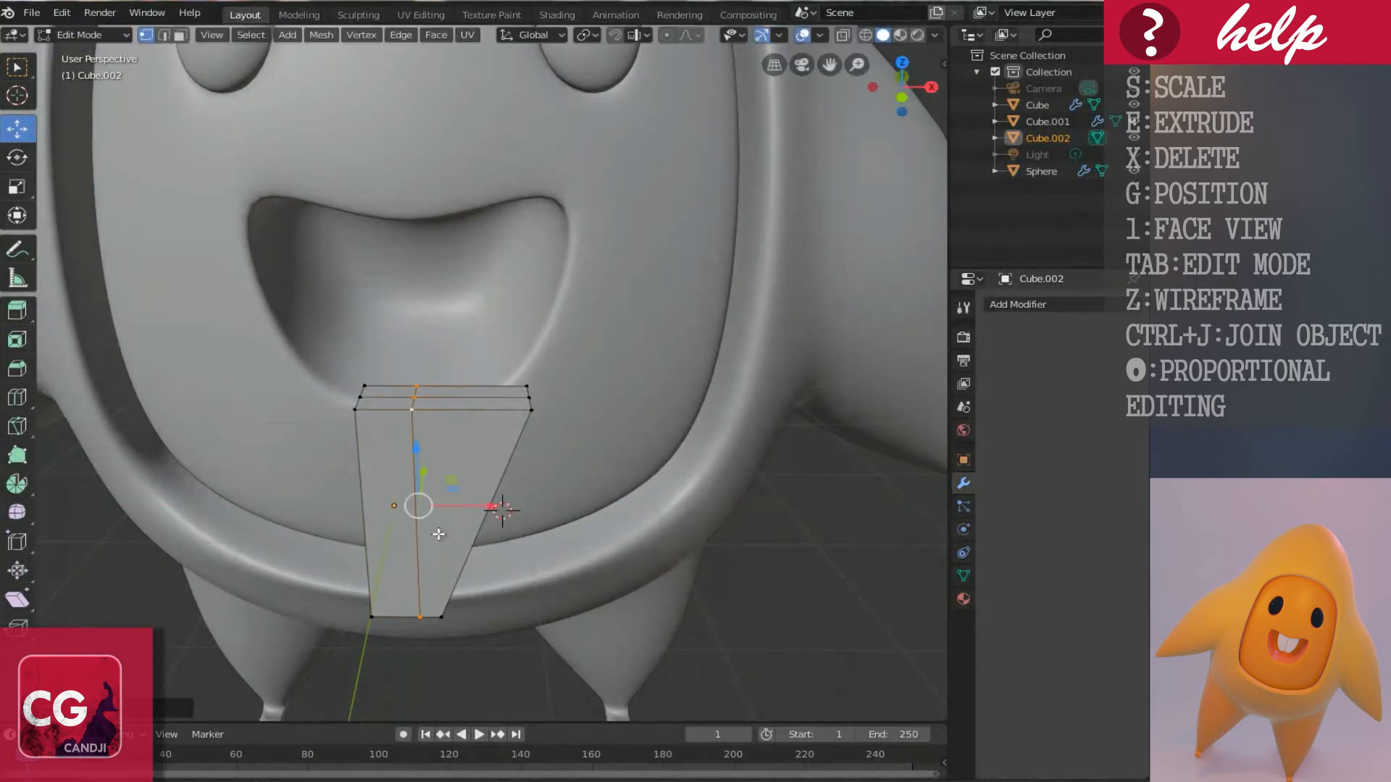
# Select all vertices on the tooth's left side in wireframe front view and move them slightly right along X.
pyautogui.click(370, 589)
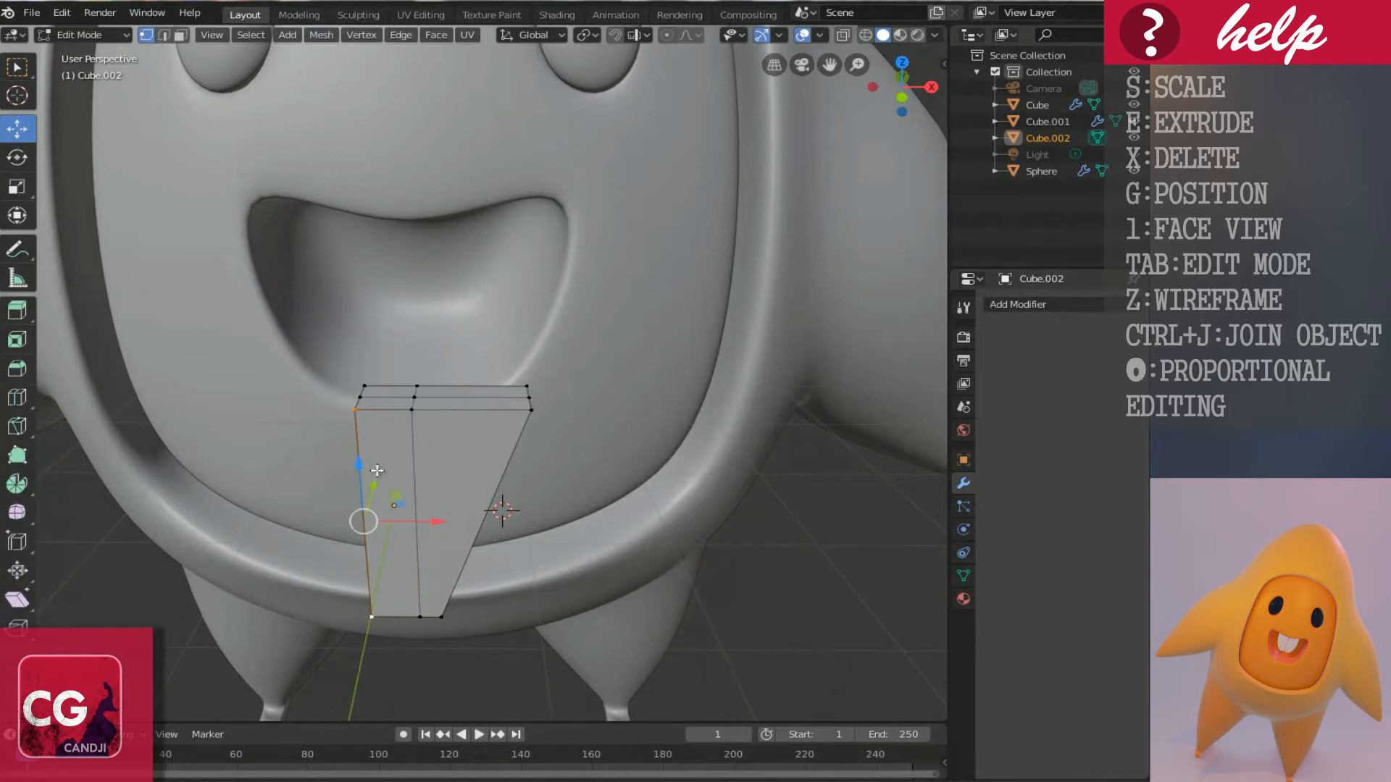
pyautogui.press('KP_1')
pyautogui.hotkey('shift', 'z')
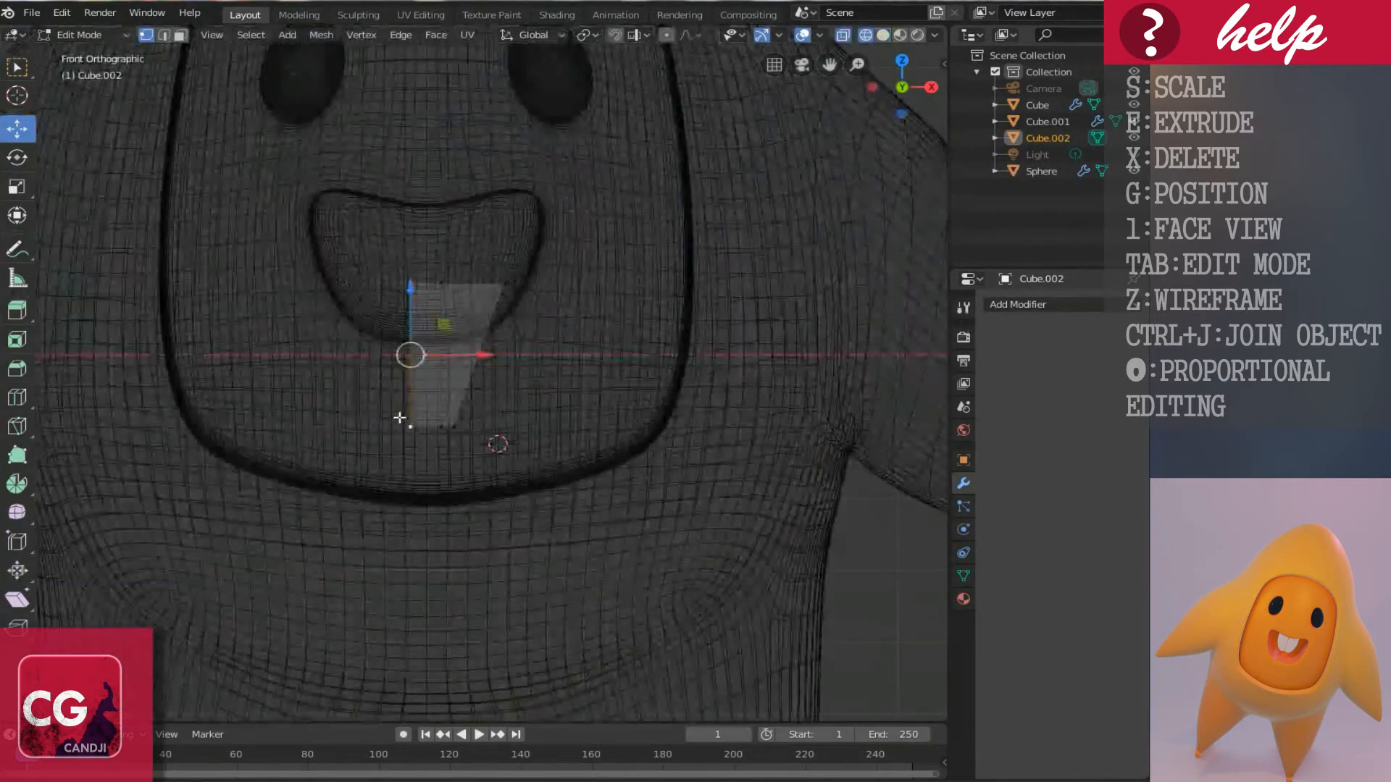
pyautogui.keyDown('shift'); pyautogui.moveTo(397, 413); pyautogui.dragTo(394, 454, button='middle'); pyautogui.keyUp('shift')
pyautogui.click(401, 462)
pyautogui.press('c')
pyautogui.moveTo(408, 473); pyautogui.dragTo(401, 297)
pyautogui.rightClick(402, 297)
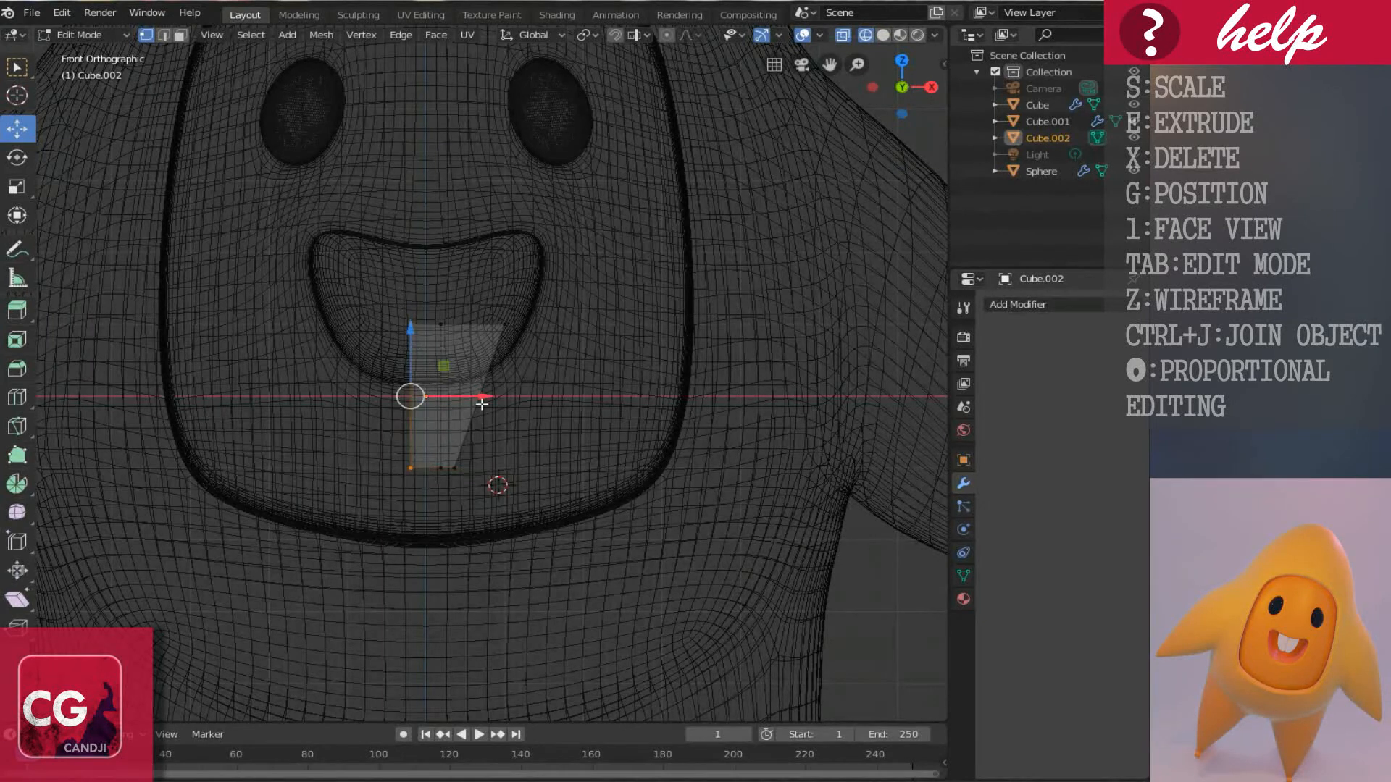
pyautogui.press('g')
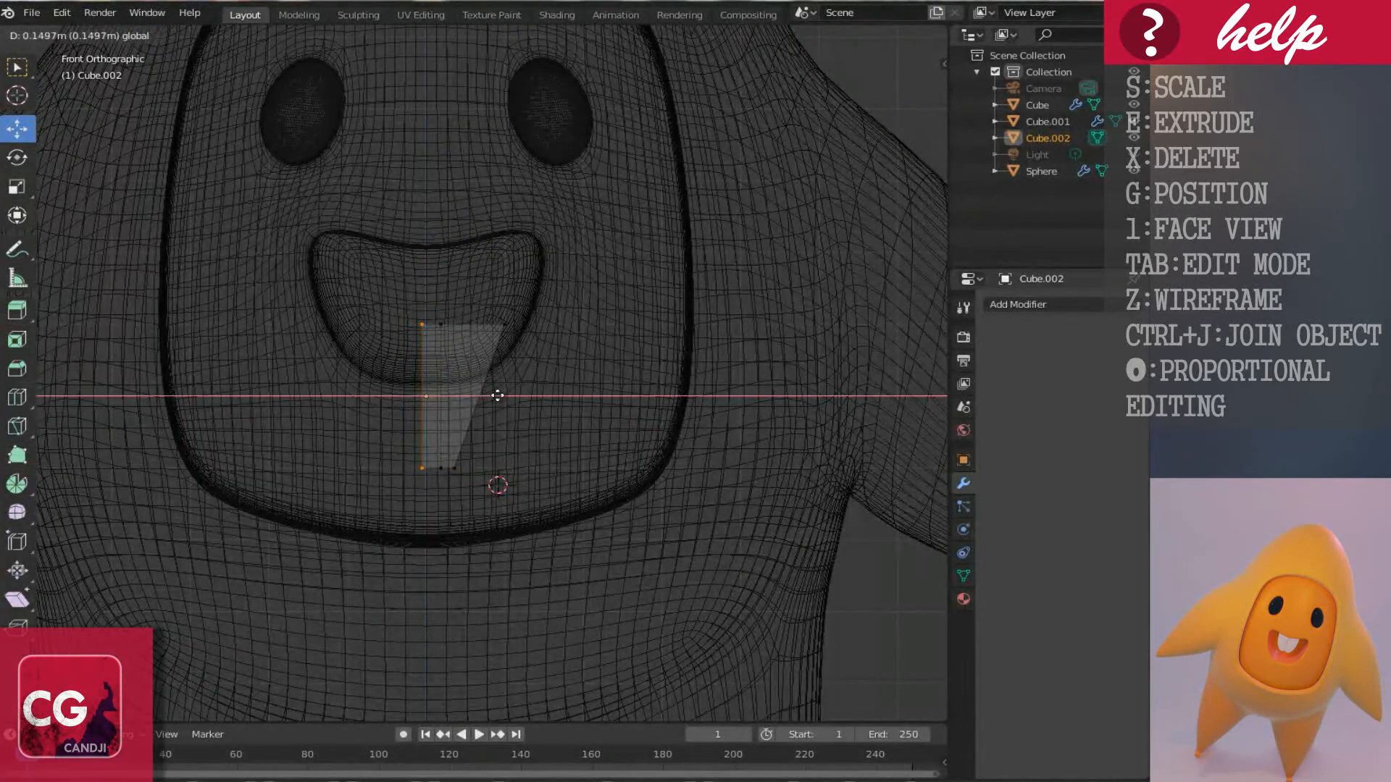
pyautogui.click(492, 396)
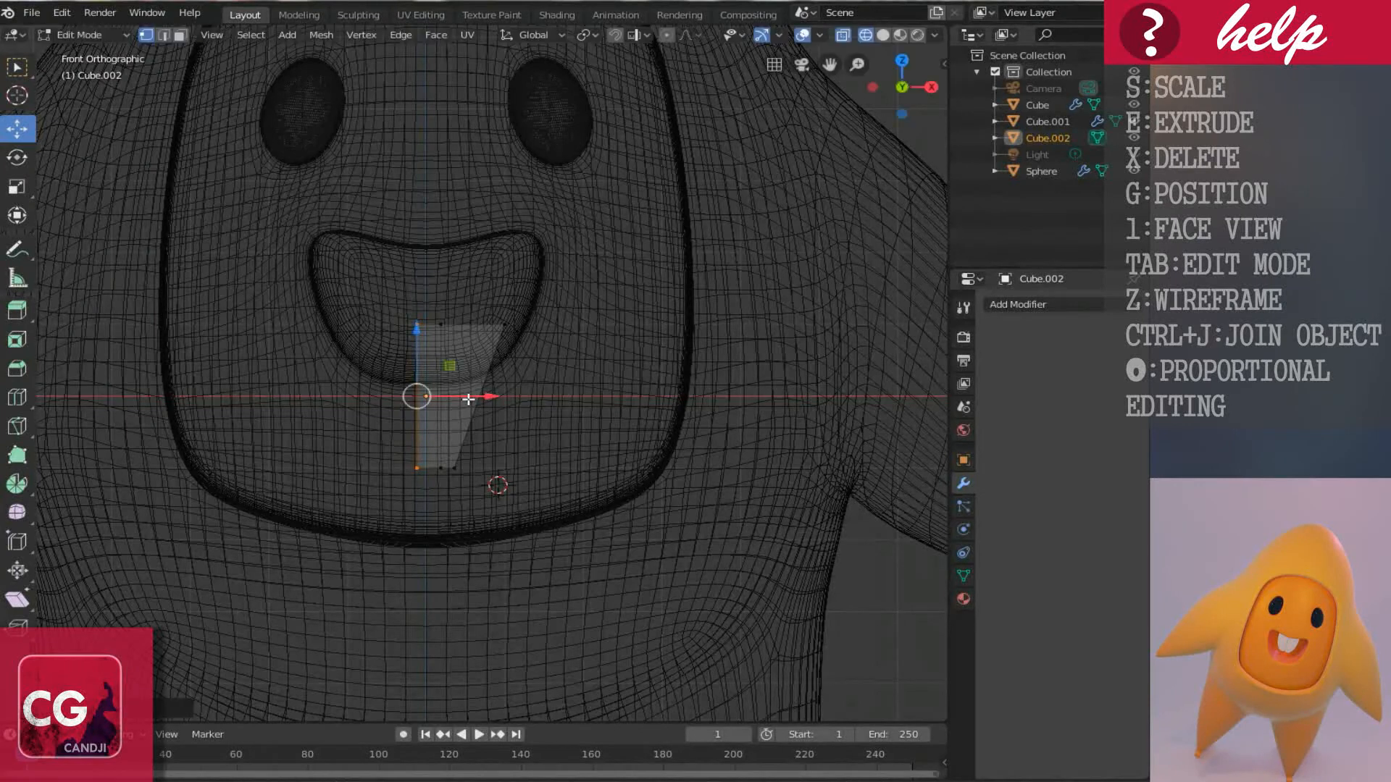
# Move the middle vertices on the tooth's slanted right side slightly outward along X and return to solid shading.
pyautogui.scroll(1, 456, 453)
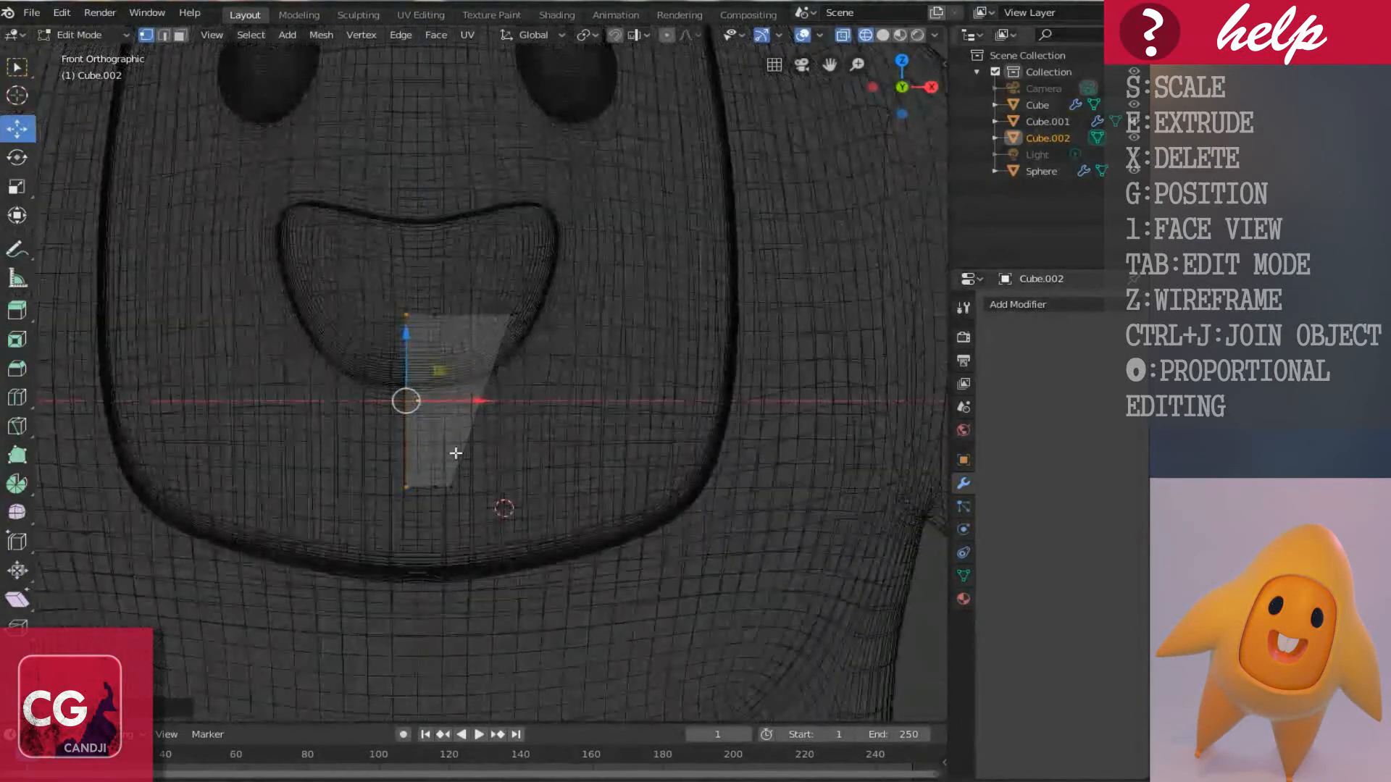
pyautogui.click(467, 419)
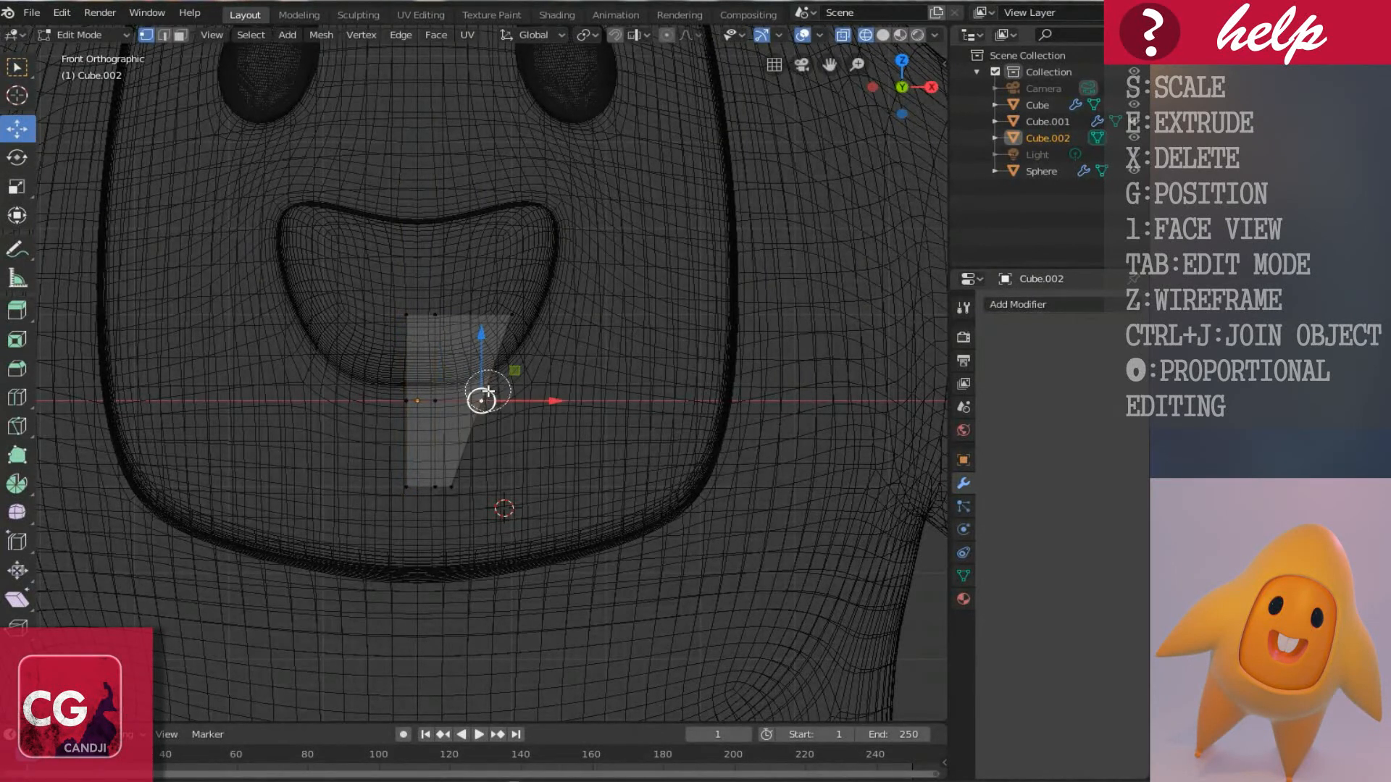
pyautogui.moveTo(552, 398); pyautogui.dragTo(566, 405)
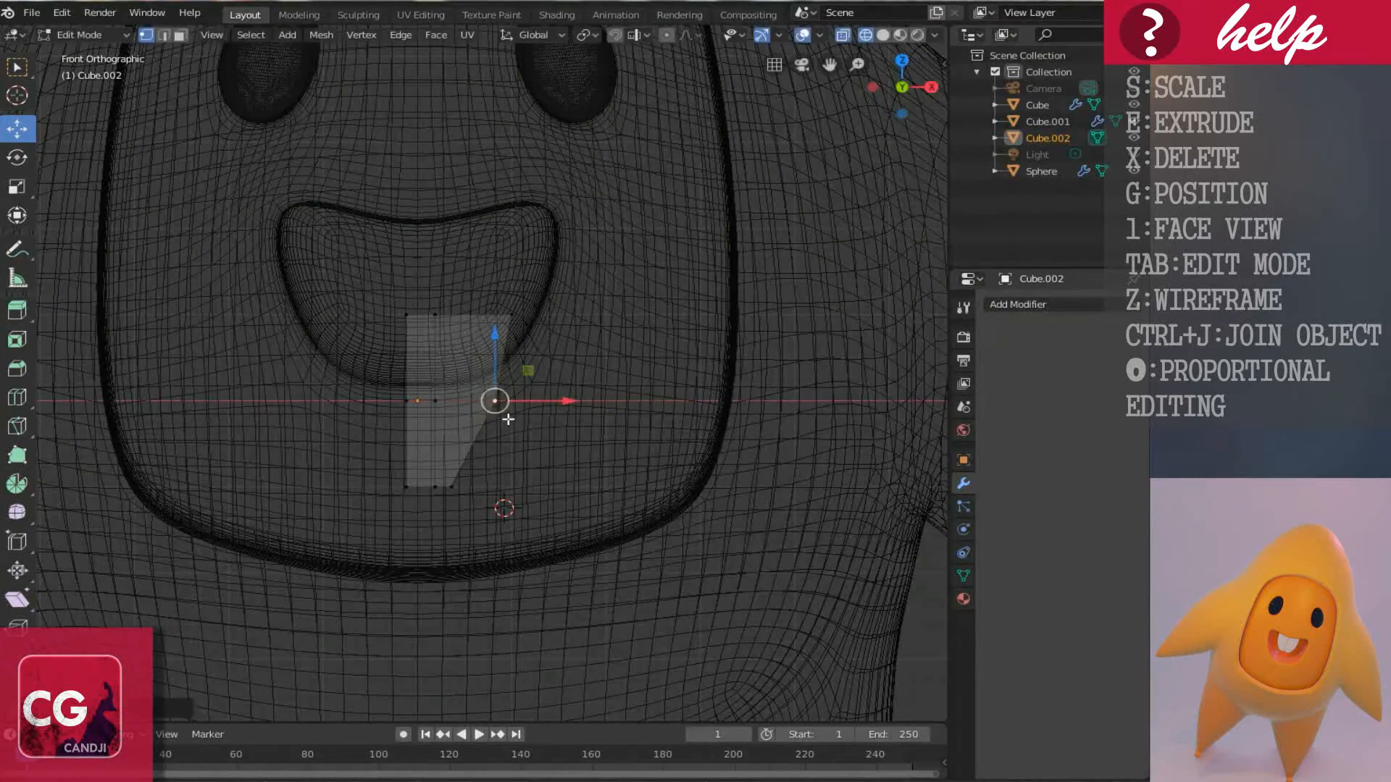
pyautogui.hotkey('shift', 'z')
pyautogui.scroll(-4, 472, 352)
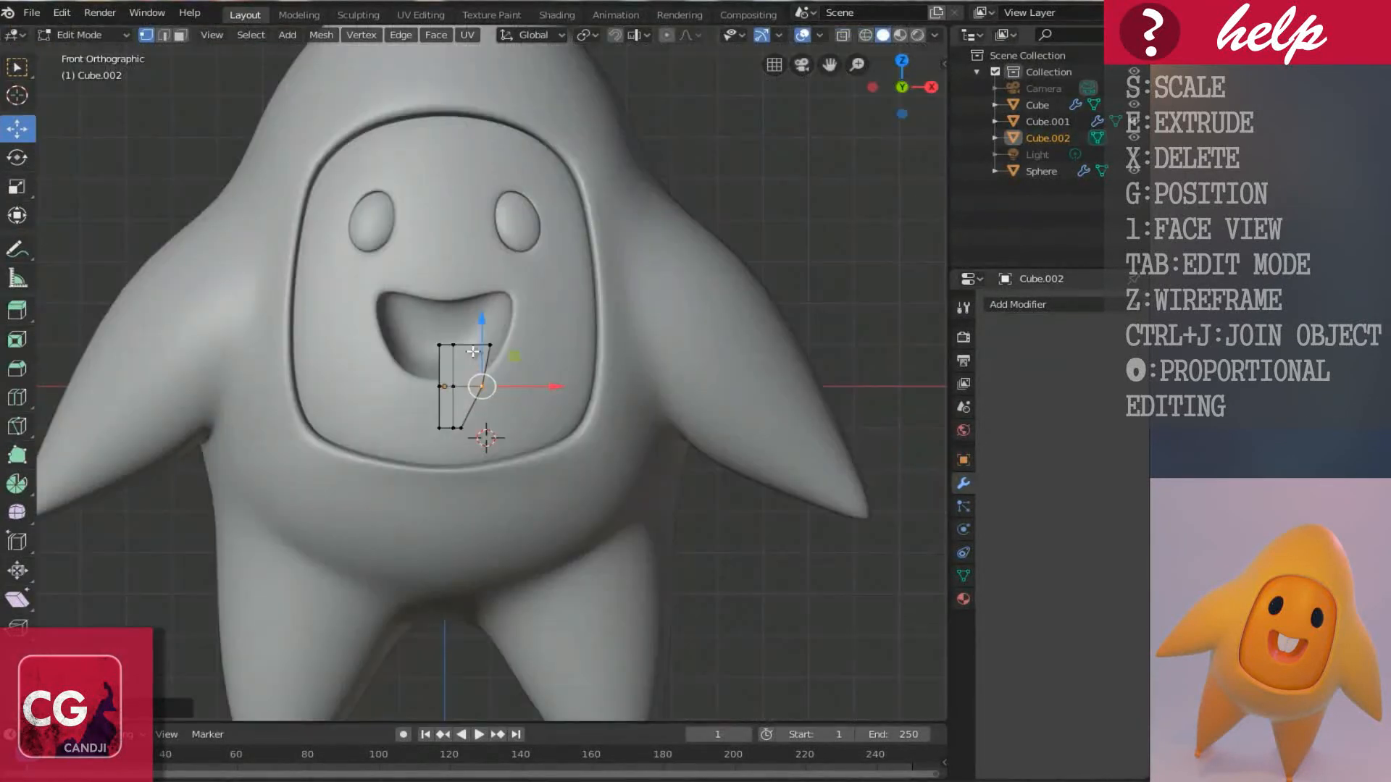
# Add a Subdivision Surface modifier to the tooth with 2 viewport subdivisions and shade the object smooth.
pyautogui.press('Tab')
pyautogui.scroll(-2, 471, 347)
pyautogui.moveTo(471, 345); pyautogui.dragTo(440, 392, button='middle')
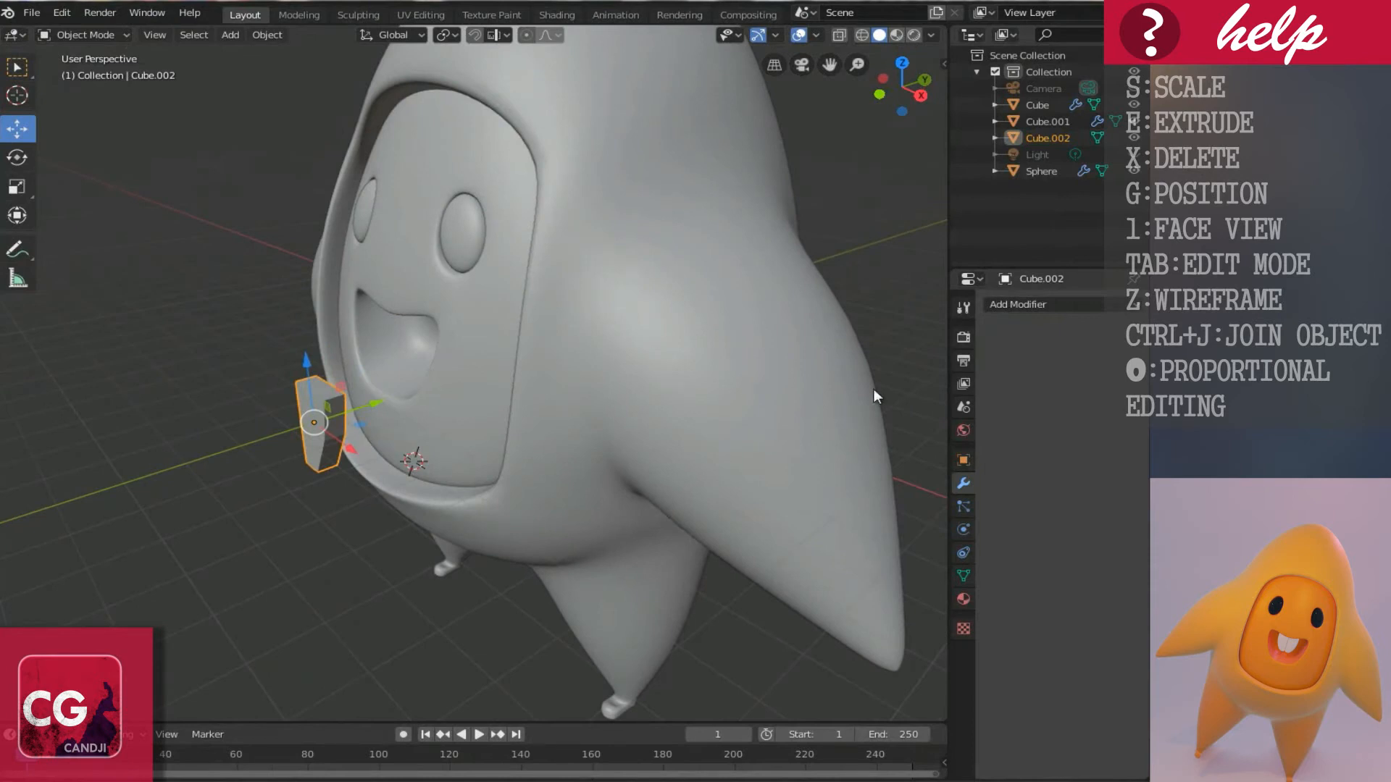
pyautogui.click(1015, 305)
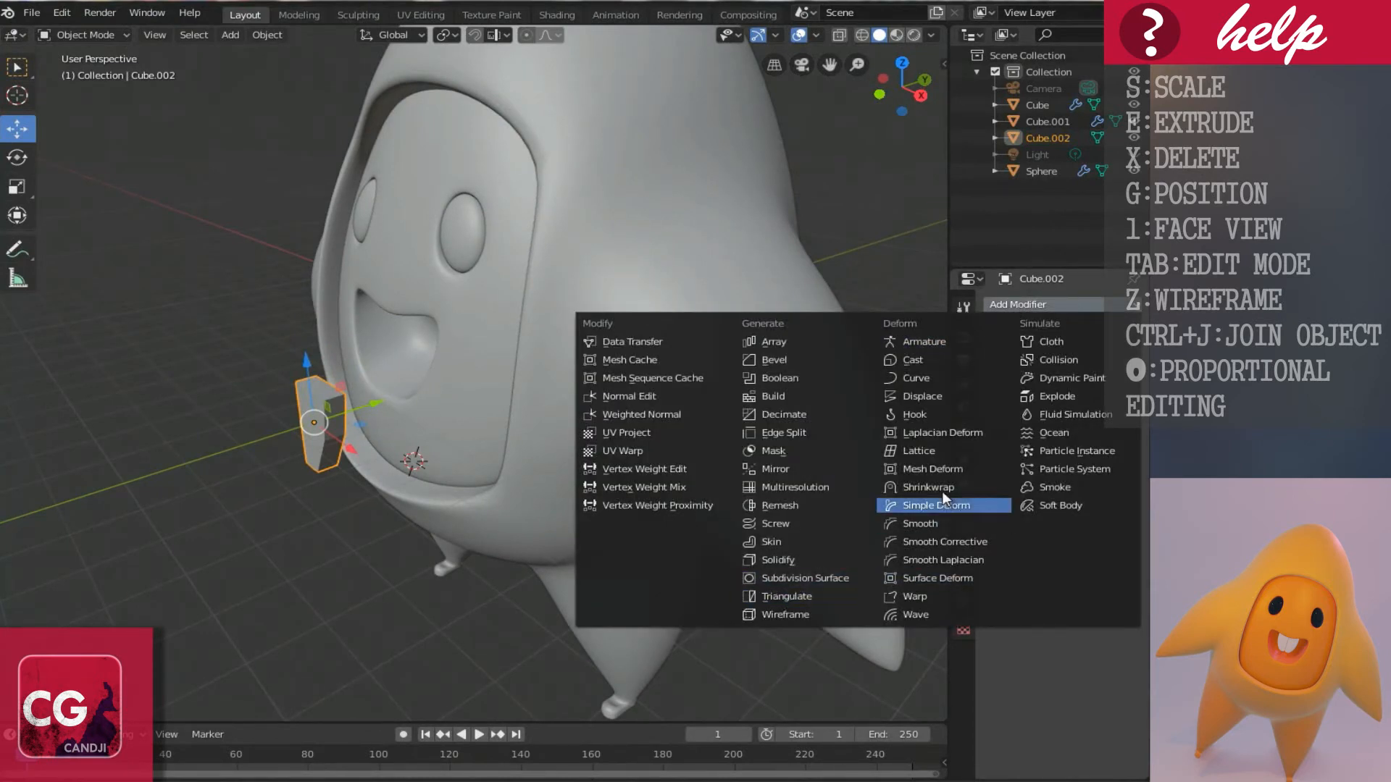
pyautogui.click(824, 577)
pyautogui.moveTo(742, 518); pyautogui.dragTo(872, 475, button='middle')
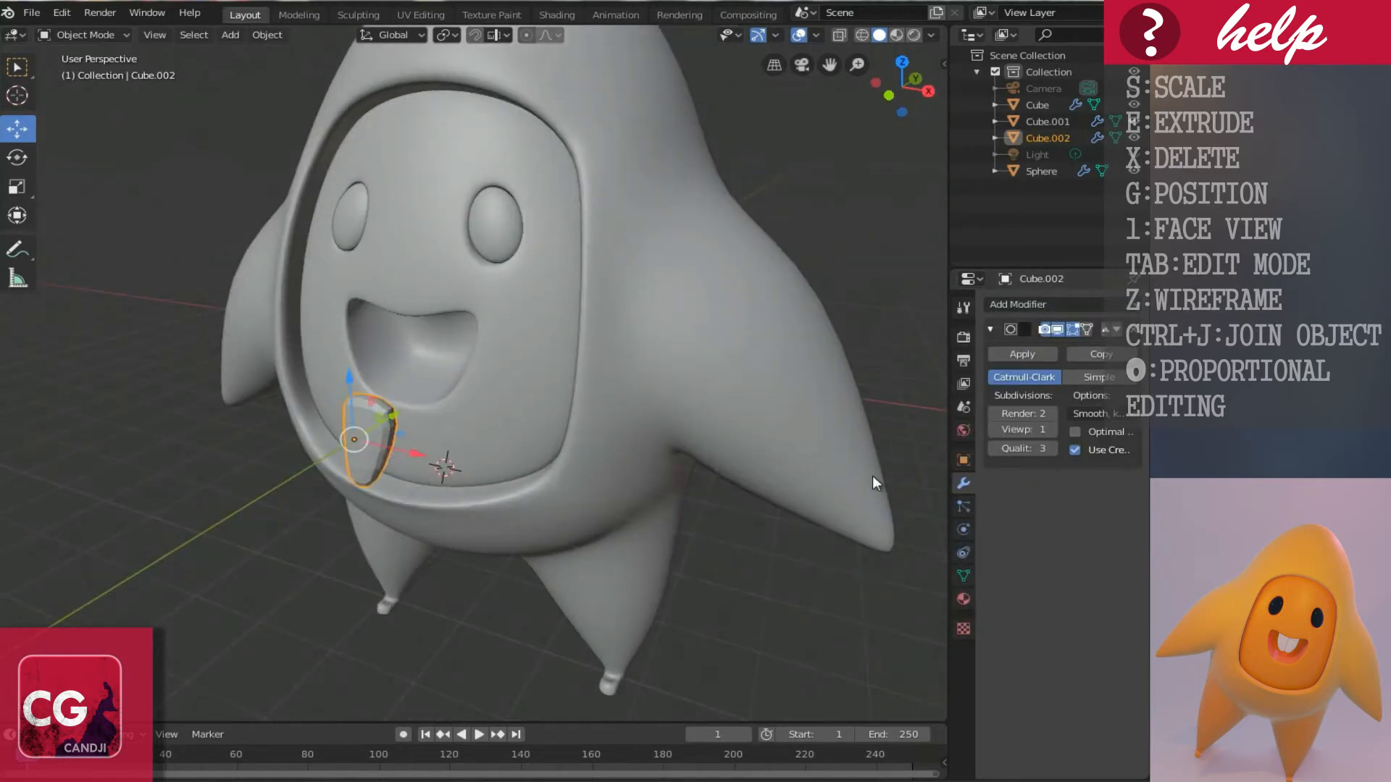
pyautogui.click(1052, 429)
pyautogui.scroll(4, 442, 455)
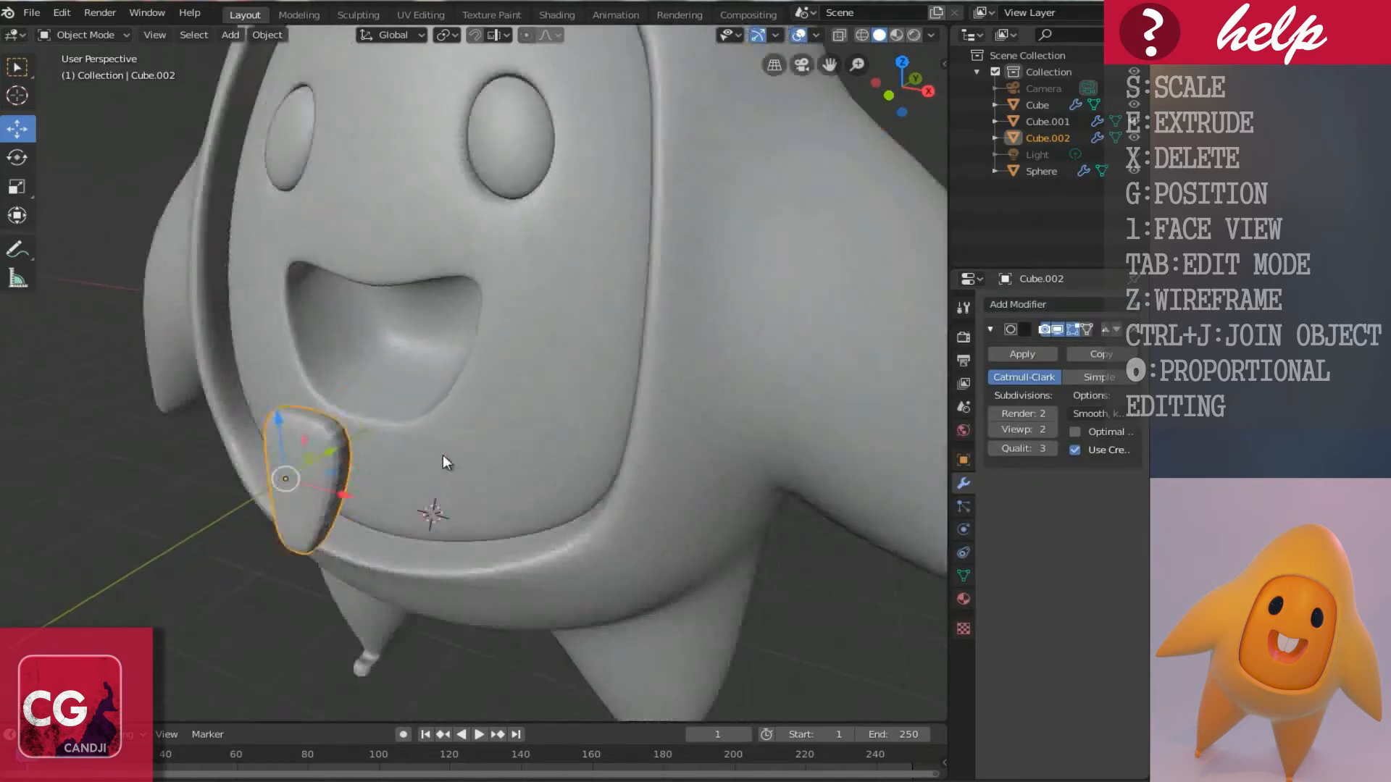
pyautogui.rightClick(483, 433)
# Thin the tooth by scaling it along Y to about 0.69.
pyautogui.moveTo(436, 445); pyautogui.dragTo(335, 417, button='middle')
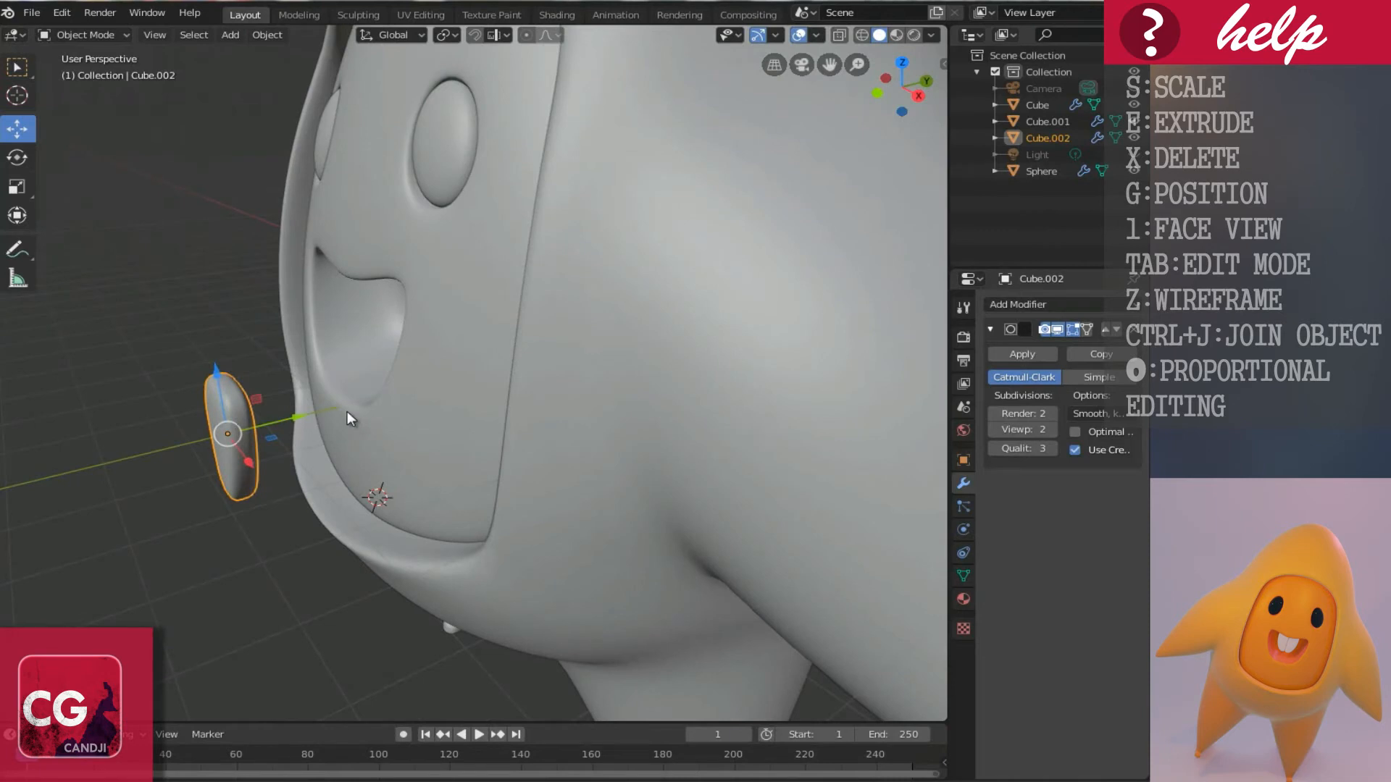
pyautogui.press('s')
pyautogui.press('y')
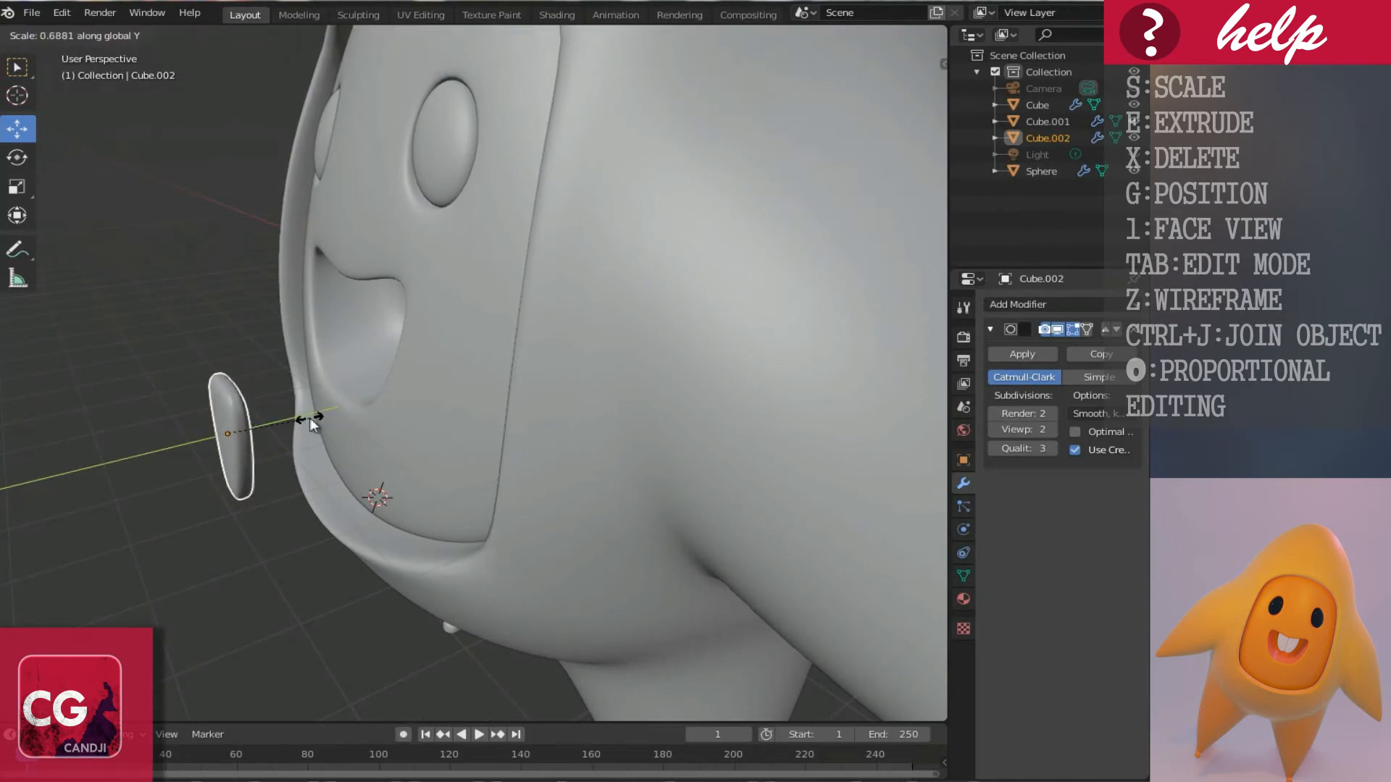
pyautogui.click(310, 419)
pyautogui.moveTo(310, 419); pyautogui.dragTo(373, 404, button='middle')
# Add a horizontal loop cut to the tooth and slide it close to the top edge to sharpen it.
pyautogui.press('Tab')
pyautogui.scroll(2, 372, 404)
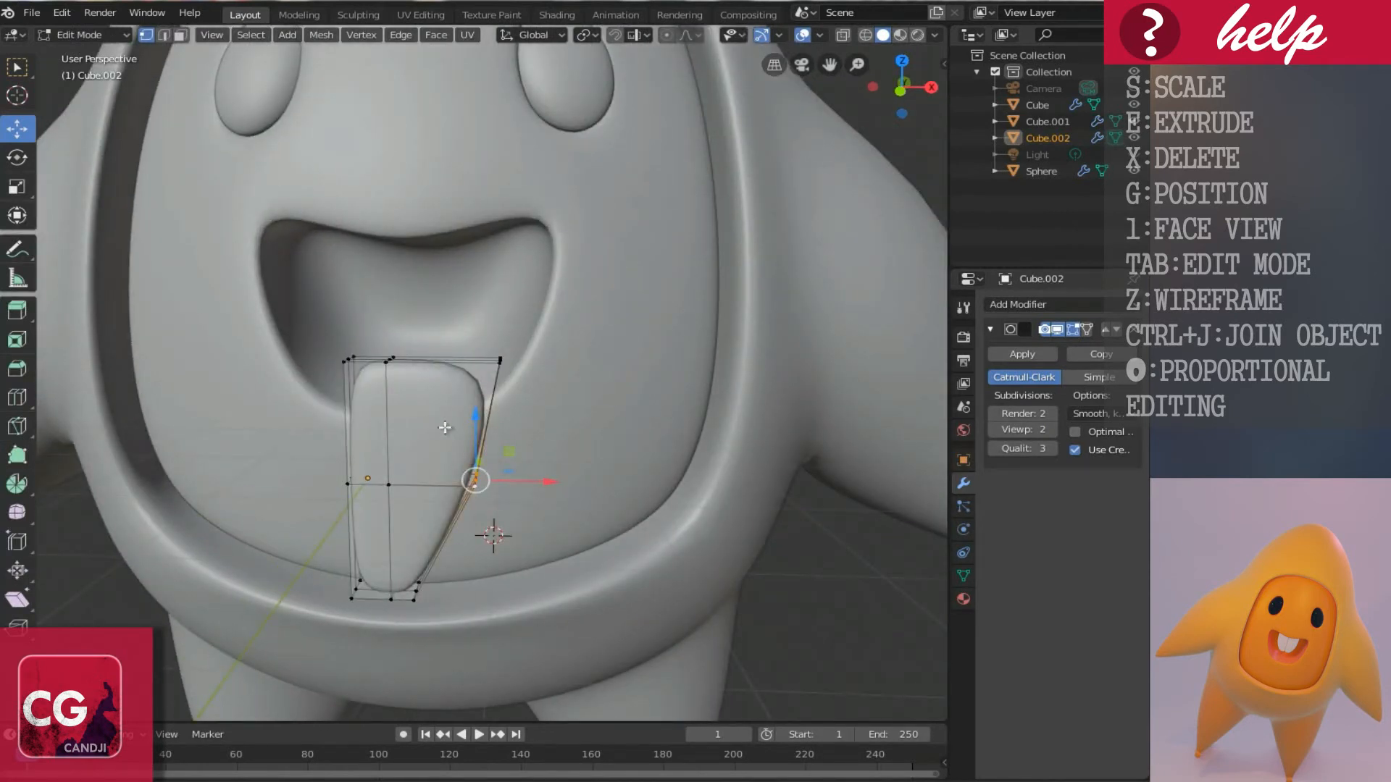
pyautogui.hotkey('ctrl', 'r')
pyautogui.click(445, 426)
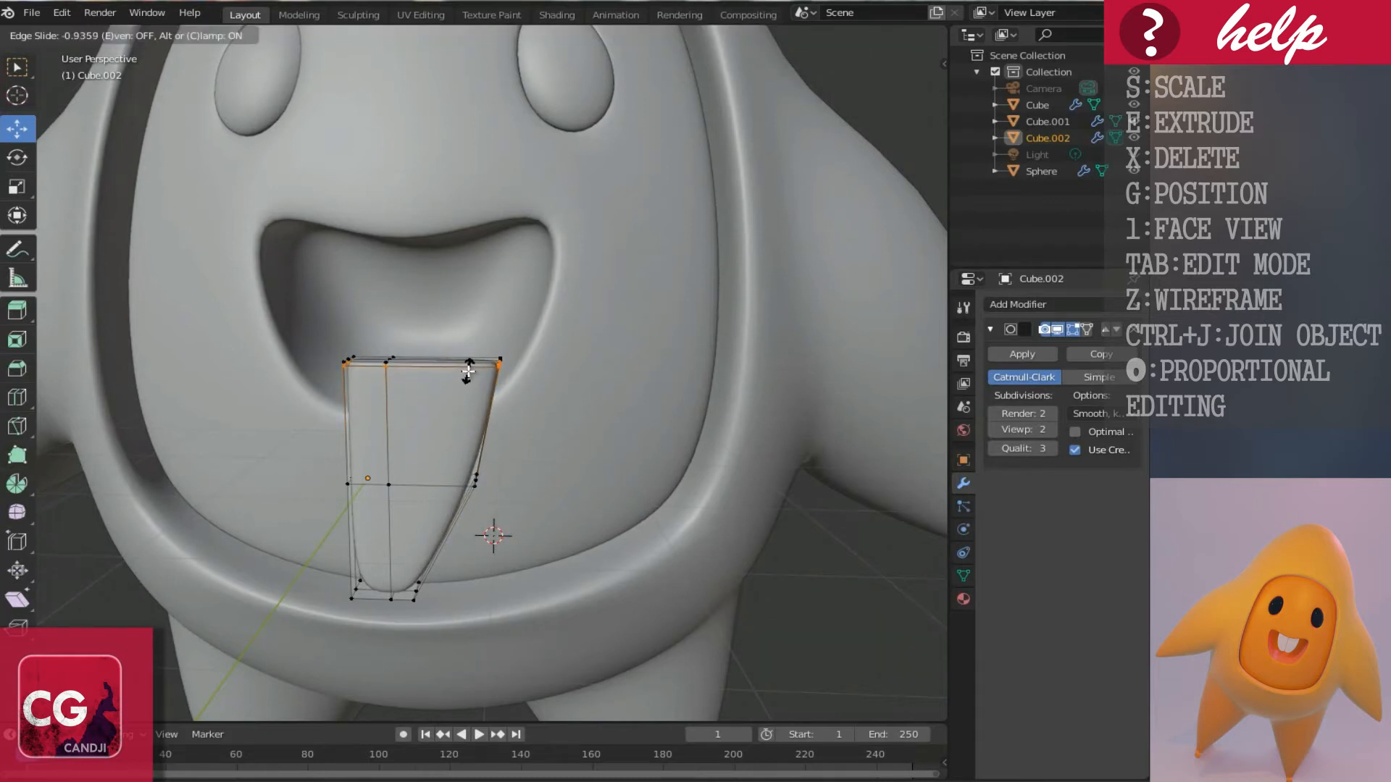
pyautogui.click(468, 372)
# Select all vertices at the tooth's bottom end in wireframe side view and scale them narrower along Y.
pyautogui.scroll(5, 467, 375)
pyautogui.moveTo(467, 380); pyautogui.dragTo(313, 403, button='middle')
pyautogui.scroll(-1, 312, 404)
pyautogui.keyDown('shift'); pyautogui.moveTo(153, 391); pyautogui.dragTo(313, 389, button='middle'); pyautogui.keyUp('shift')
pyautogui.scroll(1, 314, 388)
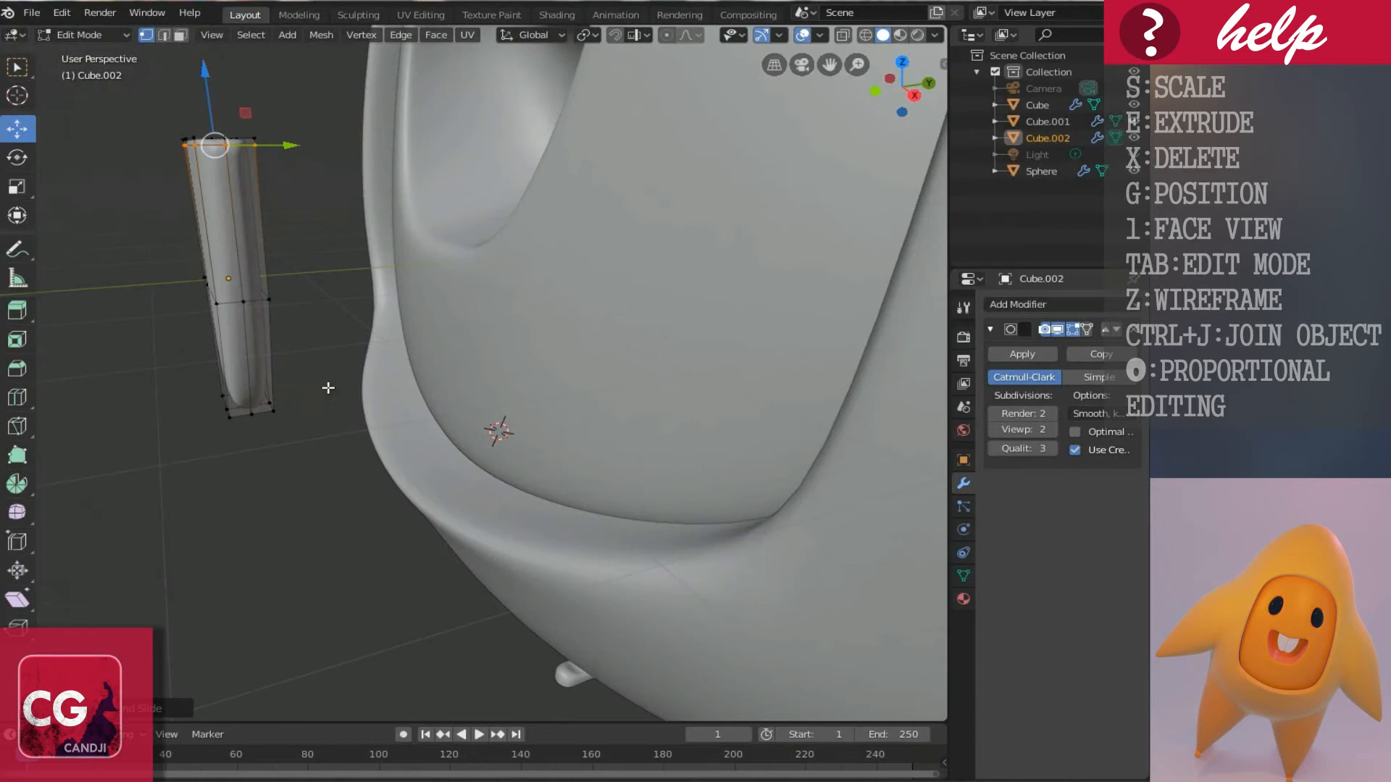
pyautogui.press('KP_3')
pyautogui.scroll(4, 340, 355)
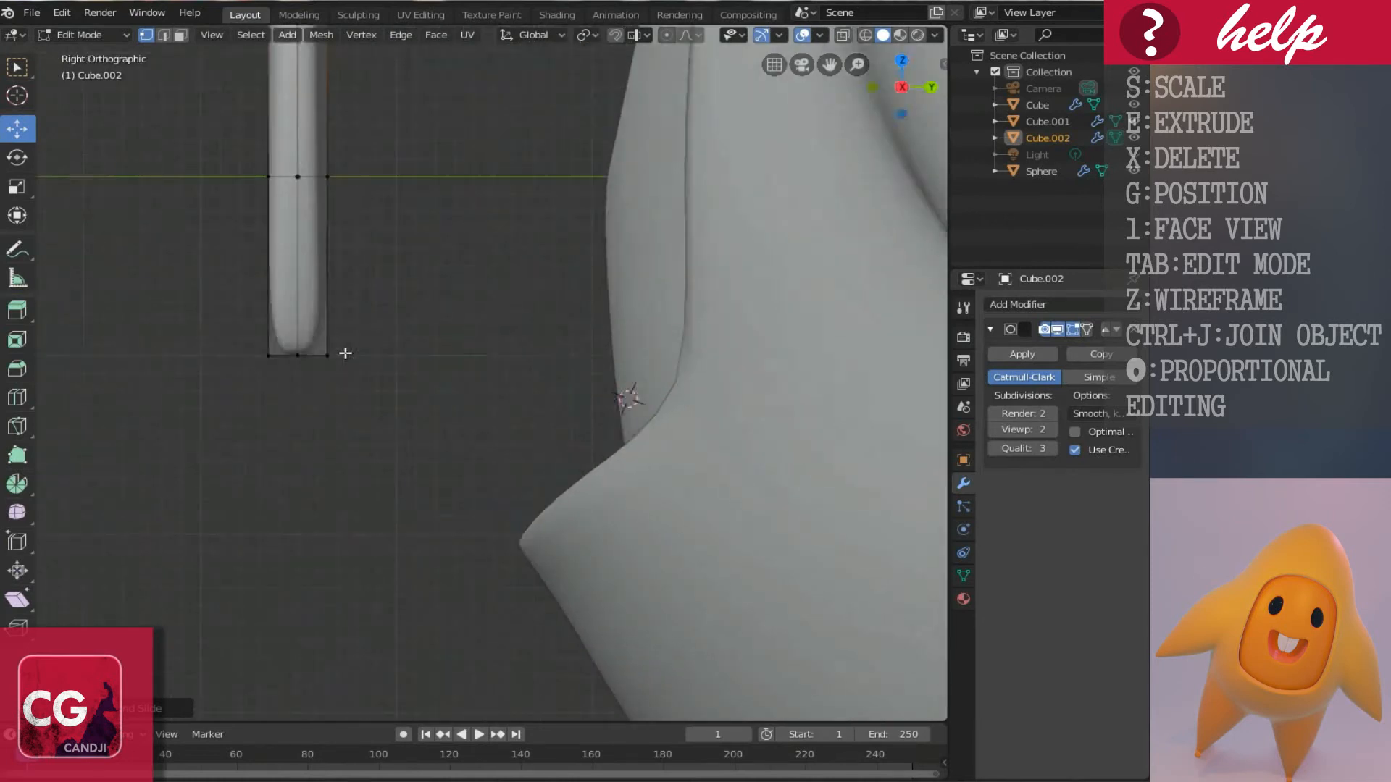
pyautogui.keyDown('ctrl'); pyautogui.scroll(2, 348, 375); pyautogui.keyUp('ctrl')
pyautogui.click(384, 355)
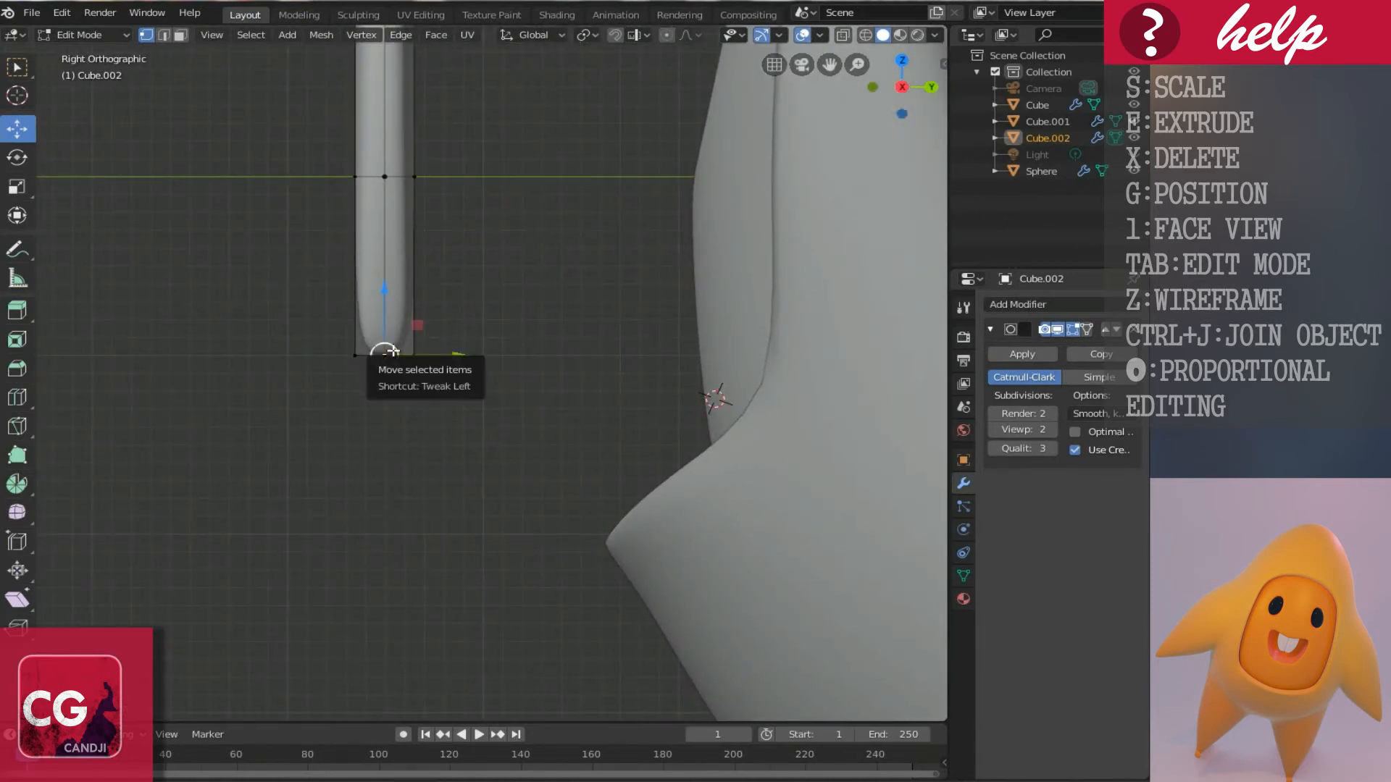
pyautogui.press('z')
pyautogui.keyDown('ctrl'); pyautogui.scroll(1, 358, 348); pyautogui.keyUp('ctrl')
pyautogui.press('b')
pyautogui.moveTo(335, 304); pyautogui.dragTo(569, 399)
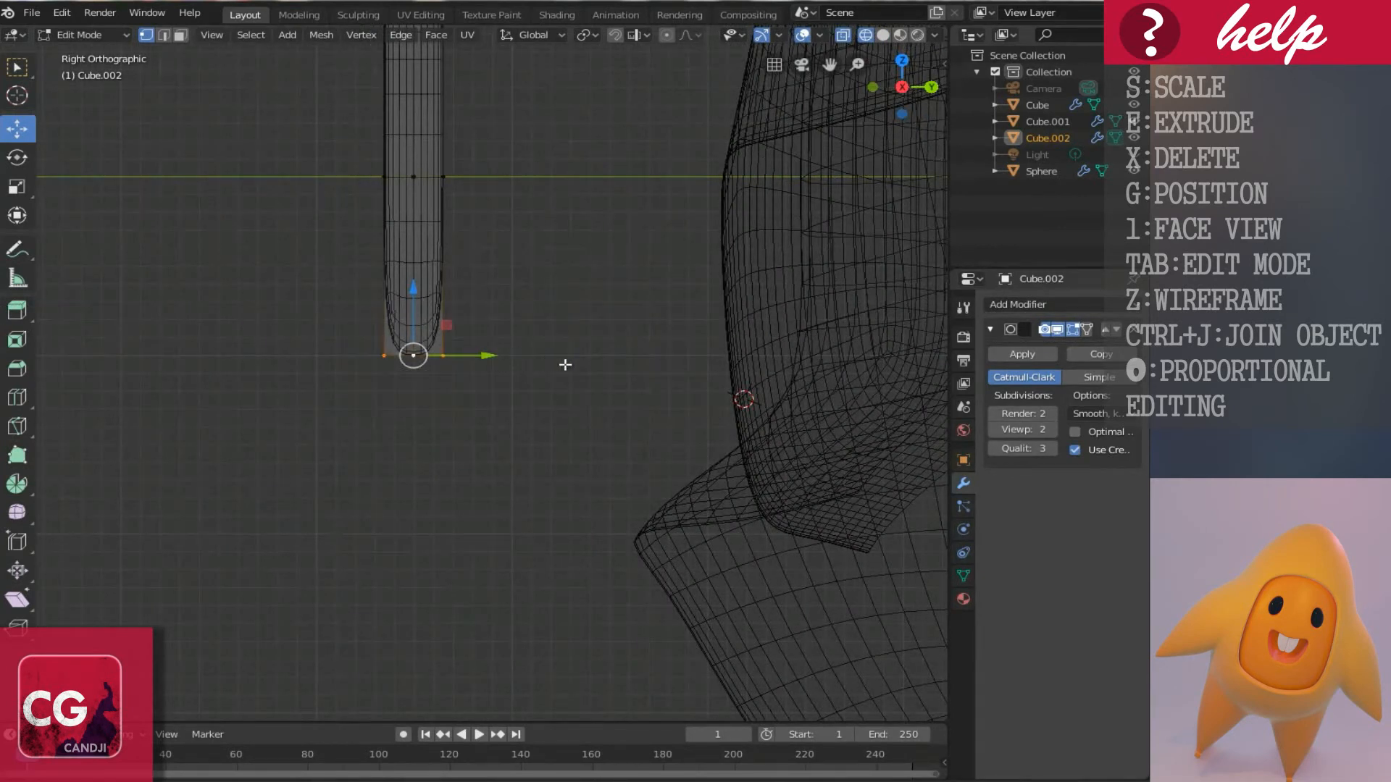
pyautogui.press('y')
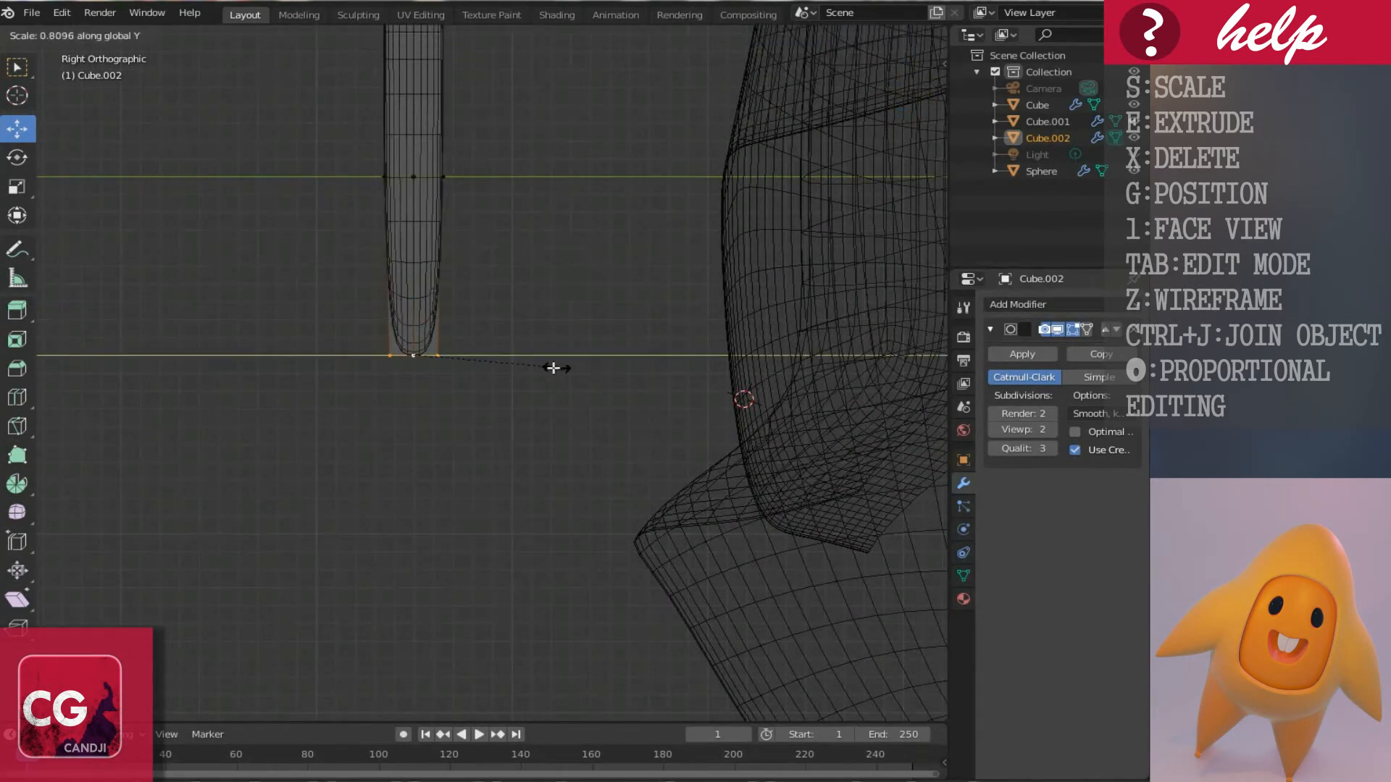
pyautogui.click(471, 366)
# Add a horizontal loop cut near the tooth's bottom end in solid shading and check the shape in Object Mode.
pyautogui.hotkey('shift', 'z')
pyautogui.moveTo(472, 366)
pyautogui.mouseDown(button='middle')
pyautogui.moveTo(562, 371)
pyautogui.moveTo(533, 357)
pyautogui.mouseUp(button='middle')
pyautogui.hotkey('ctrl', 'r')
pyautogui.click(544, 360)
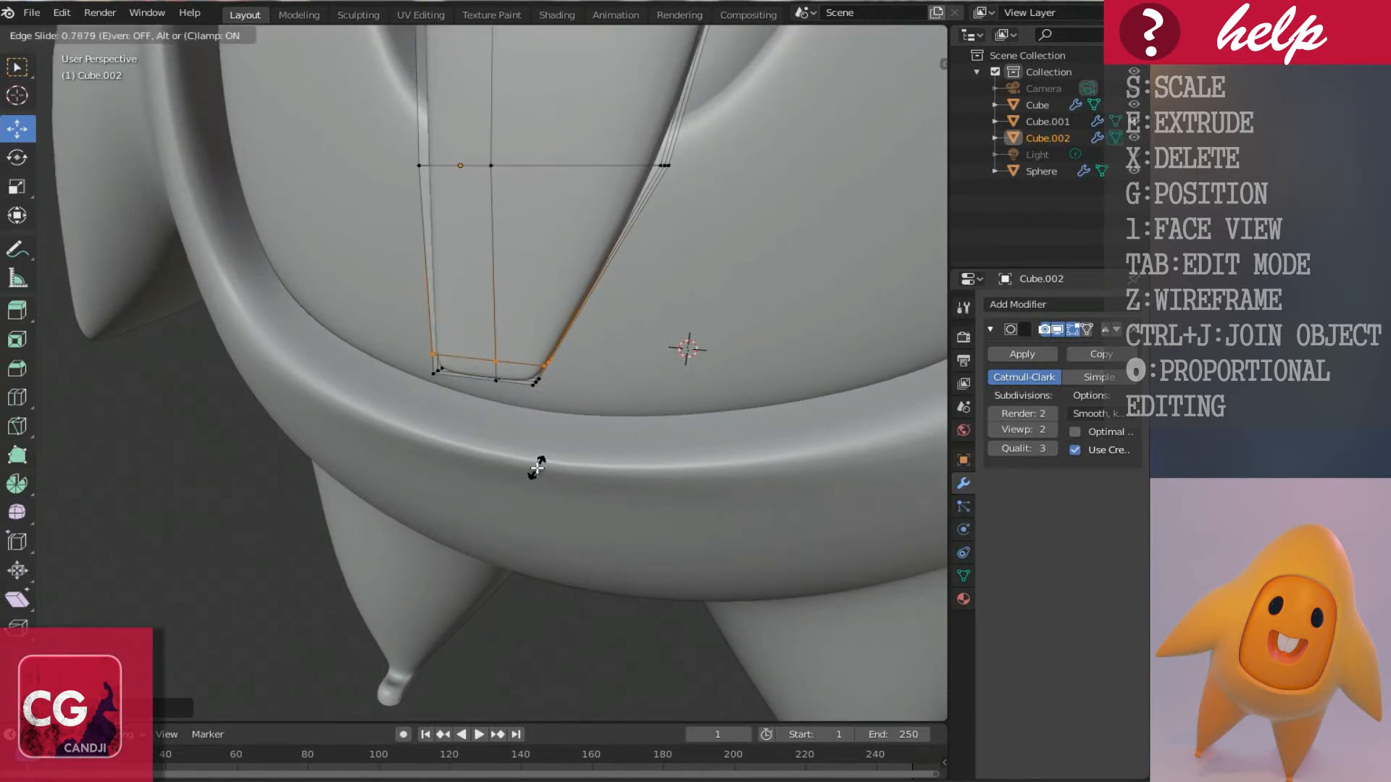
pyautogui.click(550, 418)
pyautogui.scroll(-2, 551, 419)
pyautogui.moveTo(550, 418); pyautogui.dragTo(558, 254, button='middle')
pyautogui.press('Tab')
pyautogui.press('Tab')
# Move the middle vertices on the tooth's right side outward along X by about 0.2 m.
pyautogui.click(564, 255)
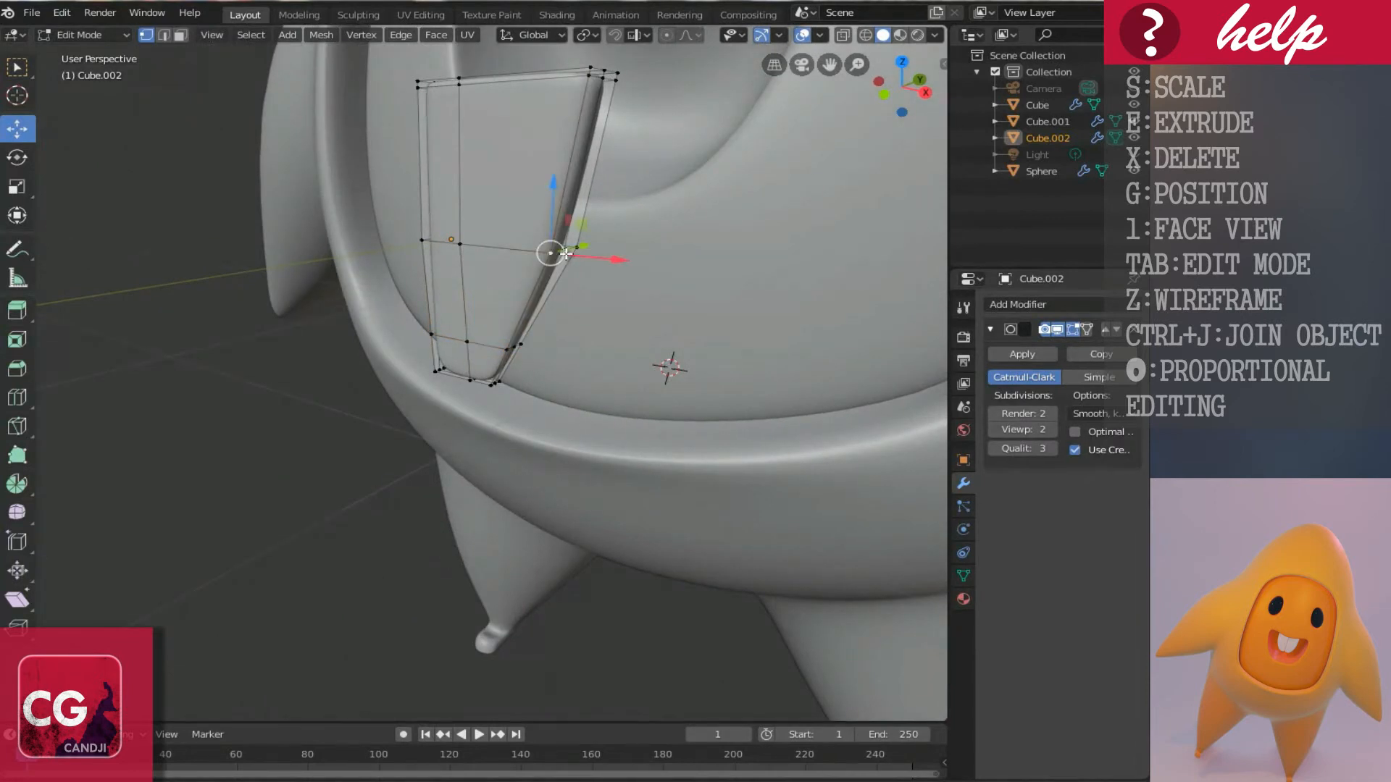
pyautogui.moveTo(565, 254); pyautogui.dragTo(651, 289, button='middle')
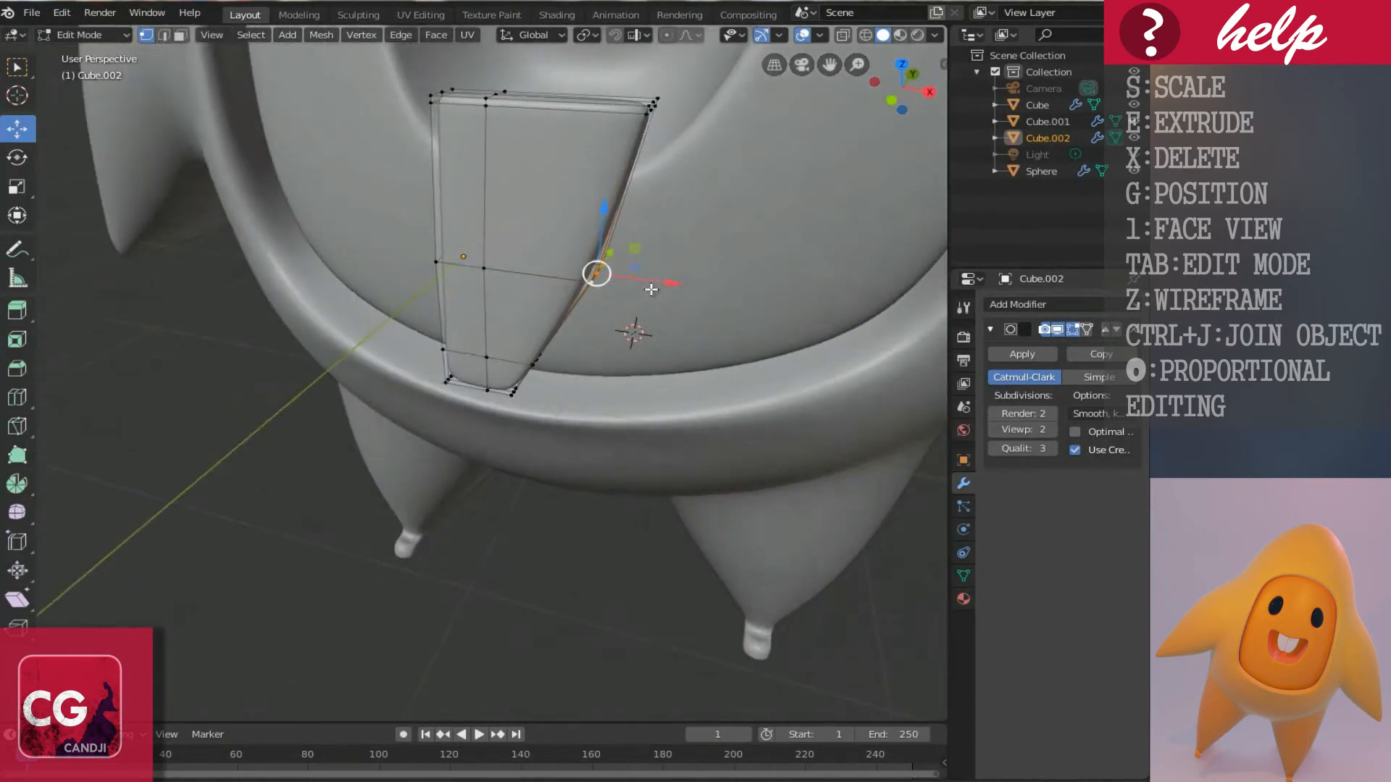
pyautogui.press('g')
pyautogui.press('x')
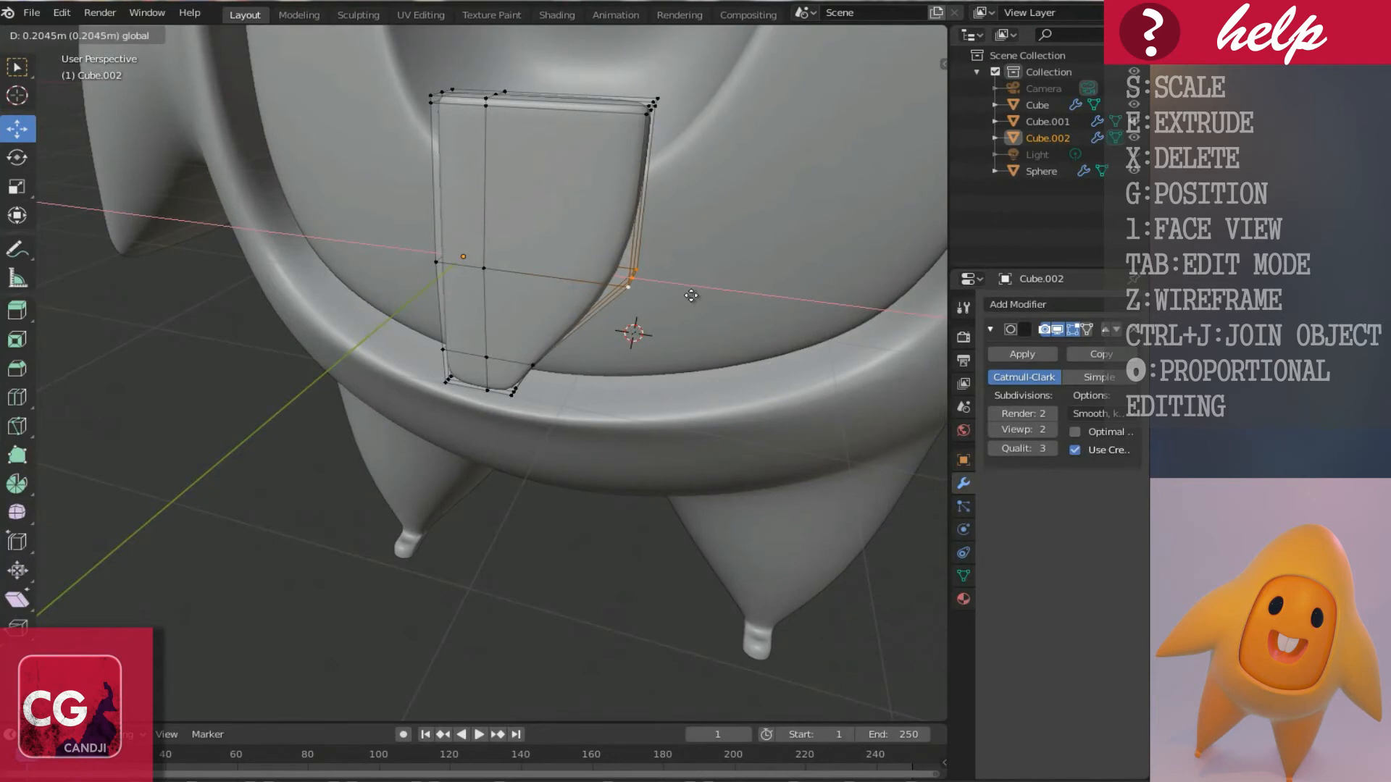
pyautogui.click(685, 293)
pyautogui.moveTo(650, 295); pyautogui.dragTo(556, 259, button='middle')
# Move the lower vertices on the tooth's right side outward along X to round the corner, and return to Object Mode.
pyautogui.click(484, 338)
pyautogui.press('g')
pyautogui.press('x')
pyautogui.click(587, 375)
pyautogui.press('Tab')
pyautogui.scroll(-3, 624, 273)
pyautogui.scroll(1, 558, 262)
pyautogui.scroll(3, 484, 281)
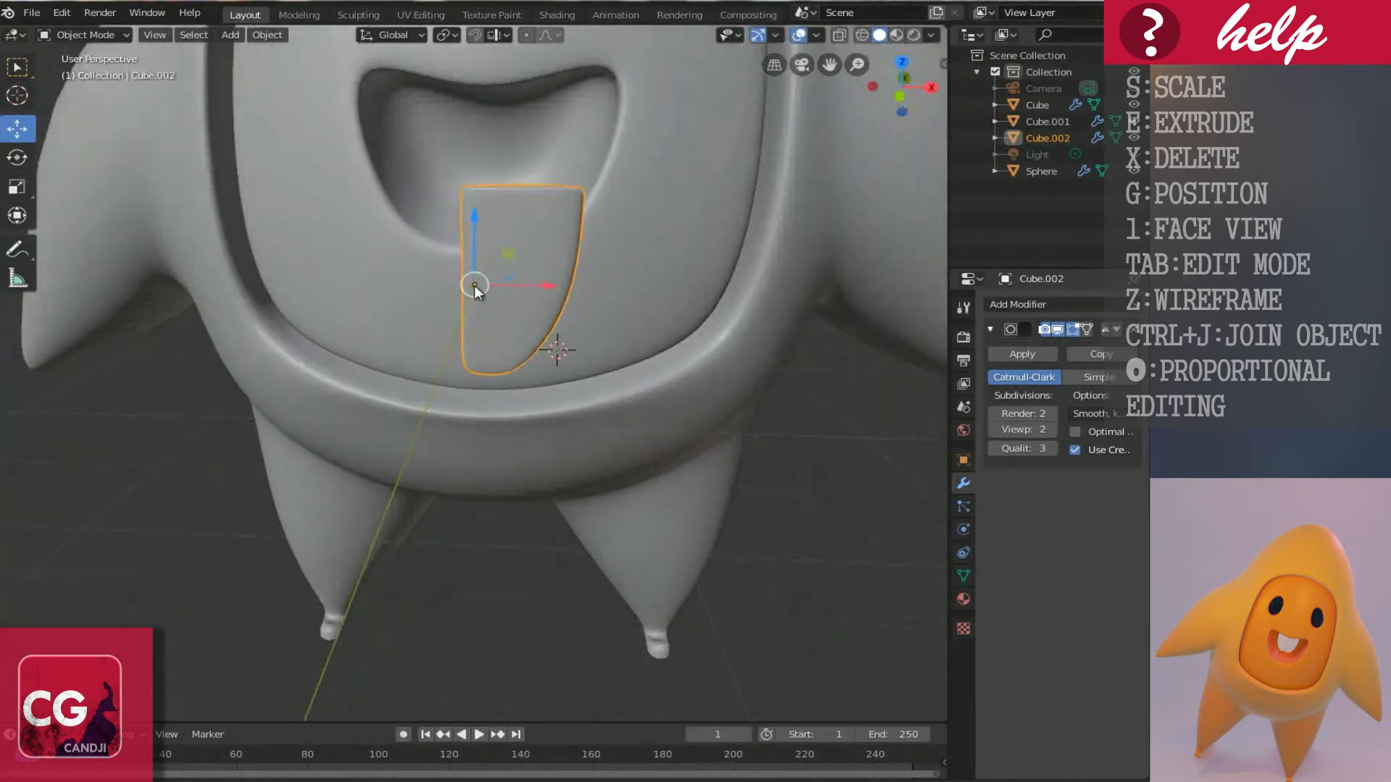
# Set the tooth's origin to the 3D cursor at its current off-center position.
pyautogui.keyDown('shift'); pyautogui.scroll(5, 475, 284); pyautogui.keyUp('shift')
pyautogui.keyDown('shift'); pyautogui.scroll(1, 476, 364); pyautogui.keyUp('shift')
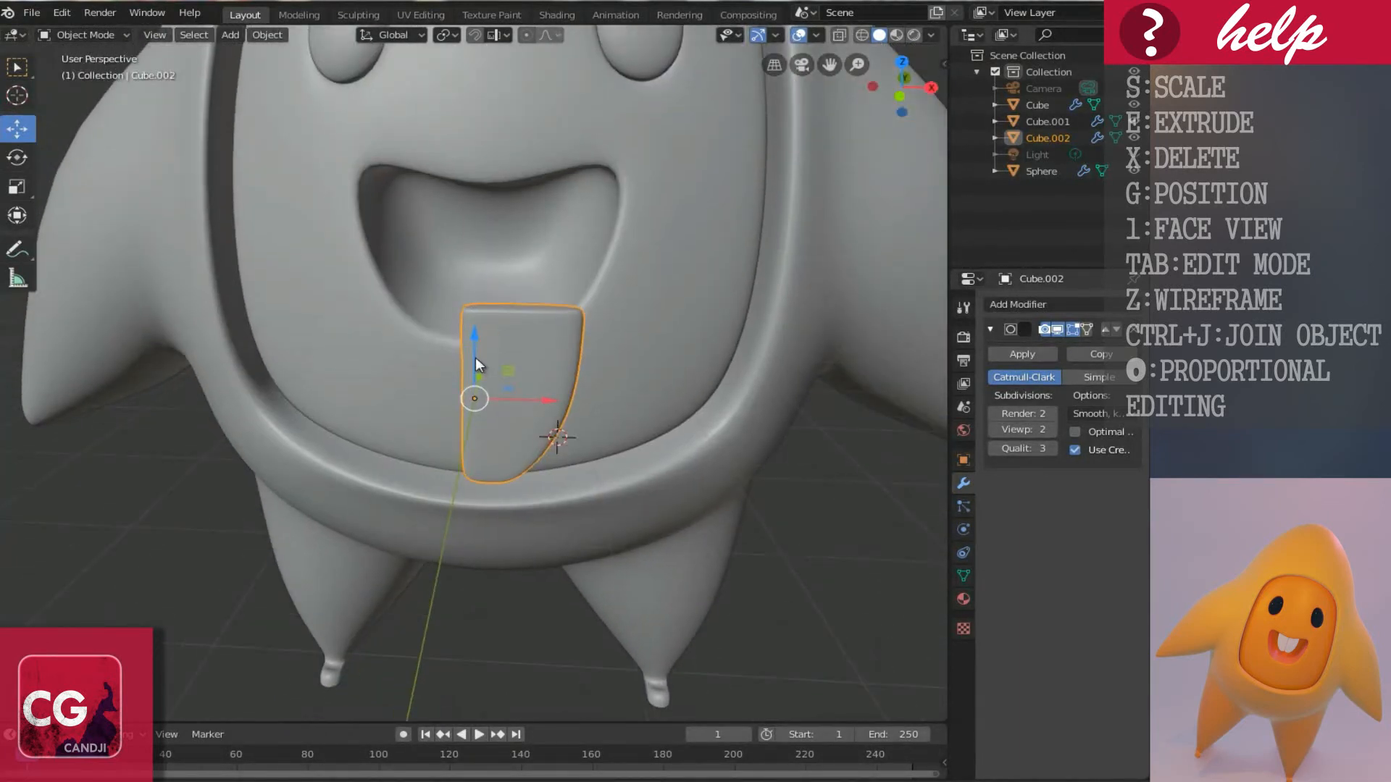
pyautogui.moveTo(624, 407); pyautogui.dragTo(363, 301, button='middle')
pyautogui.click(267, 34)
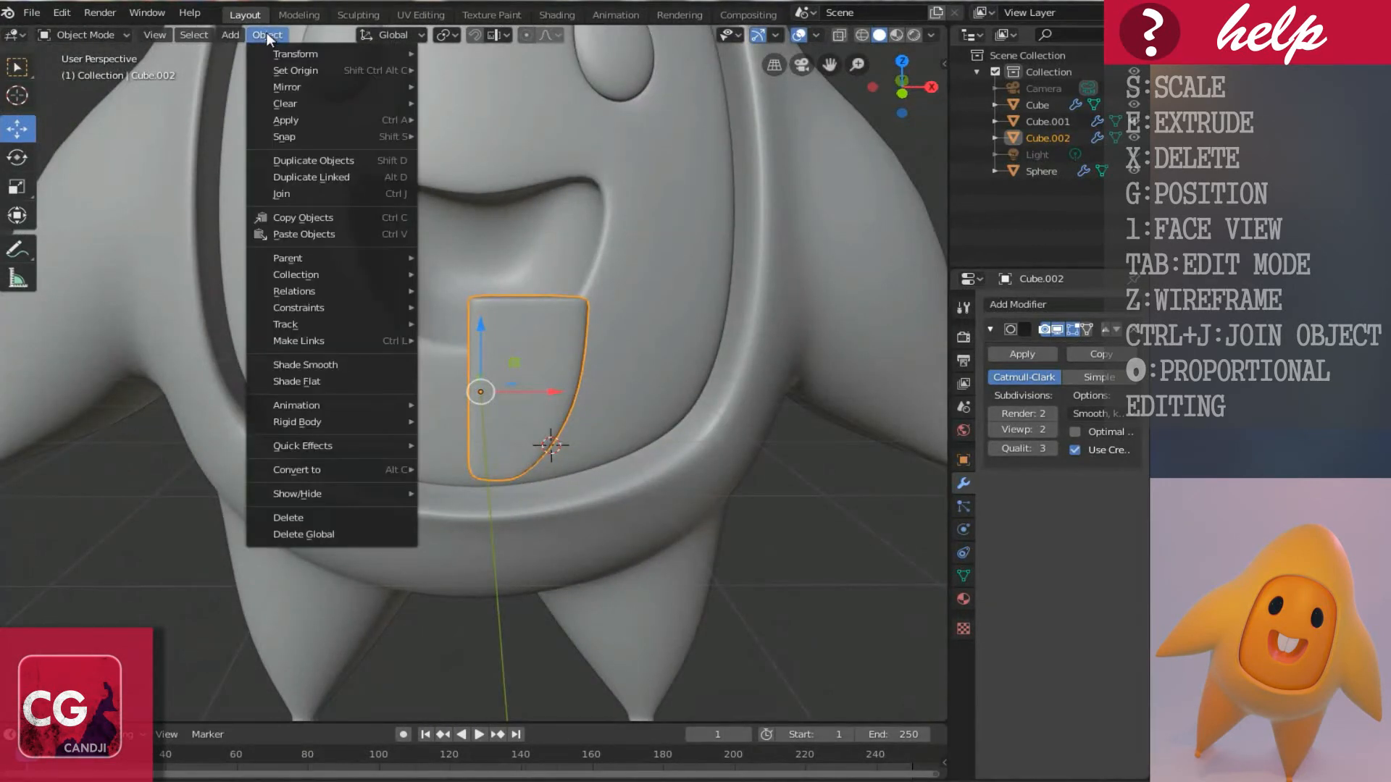
pyautogui.moveTo(281, 71)
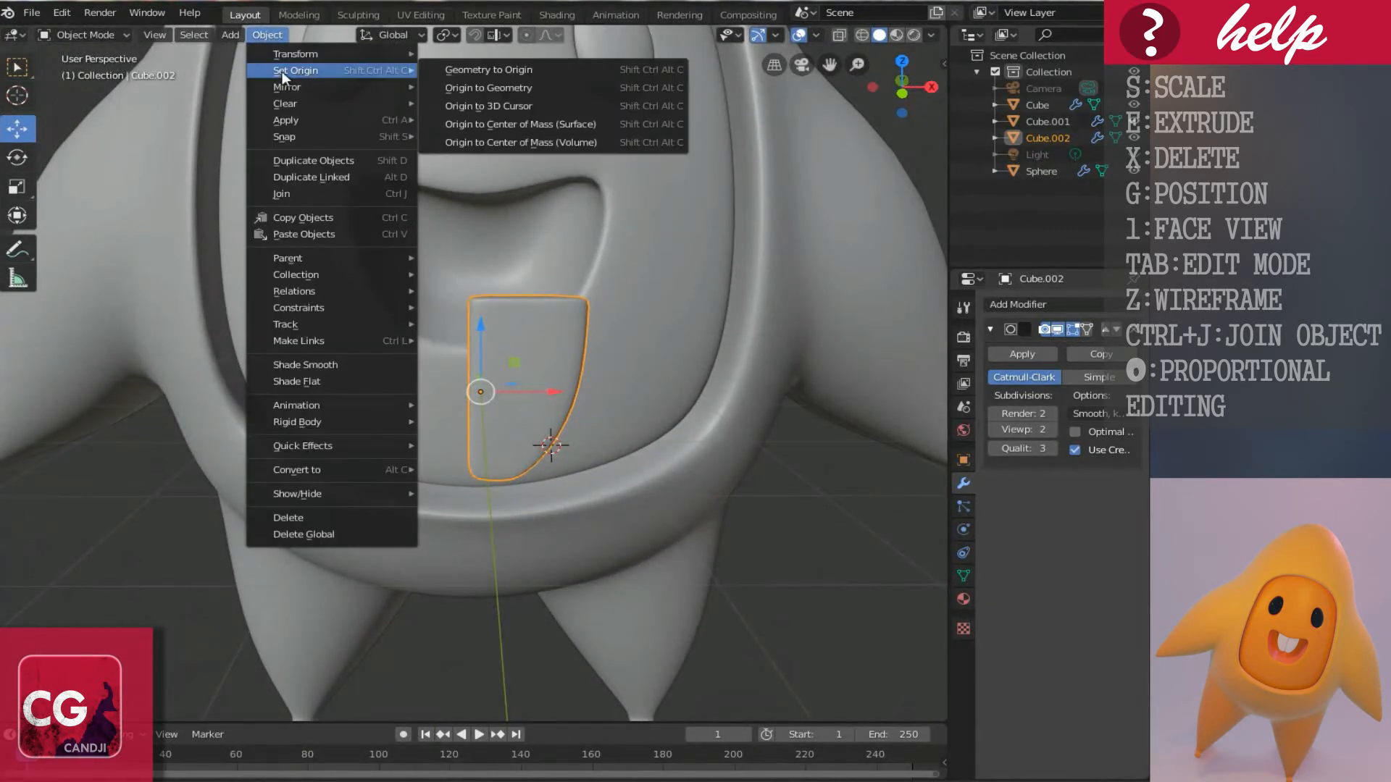
pyautogui.click(519, 104)
# Reset the 3D cursor to the world origin and set the tooth's origin to it.
pyautogui.moveTo(519, 104); pyautogui.dragTo(480, 305, button='middle')
pyautogui.scroll(-7, 391, 396)
pyautogui.scroll(3, 454, 302)
pyautogui.moveTo(452, 456); pyautogui.dragTo(467, 411, button='middle')
pyautogui.scroll(1, 467, 406)
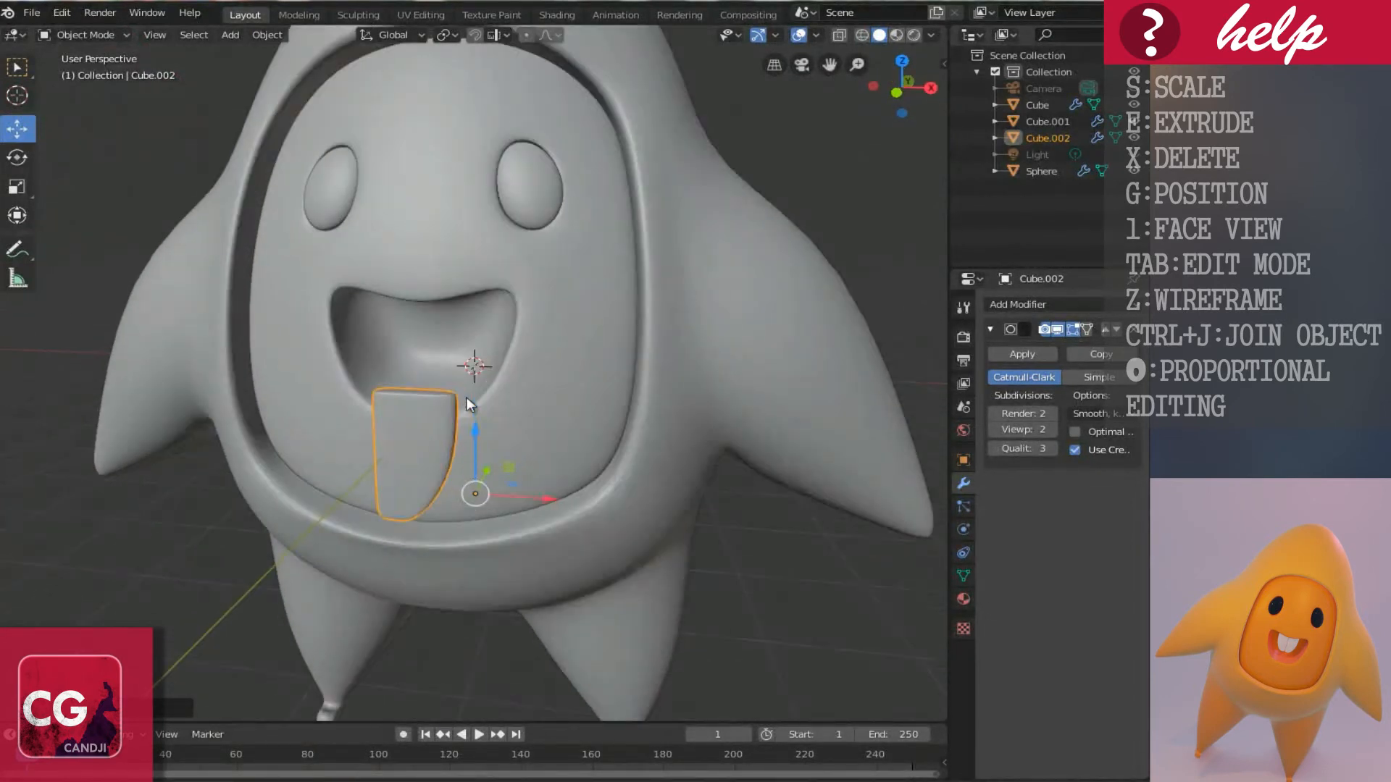
pyautogui.click(272, 36)
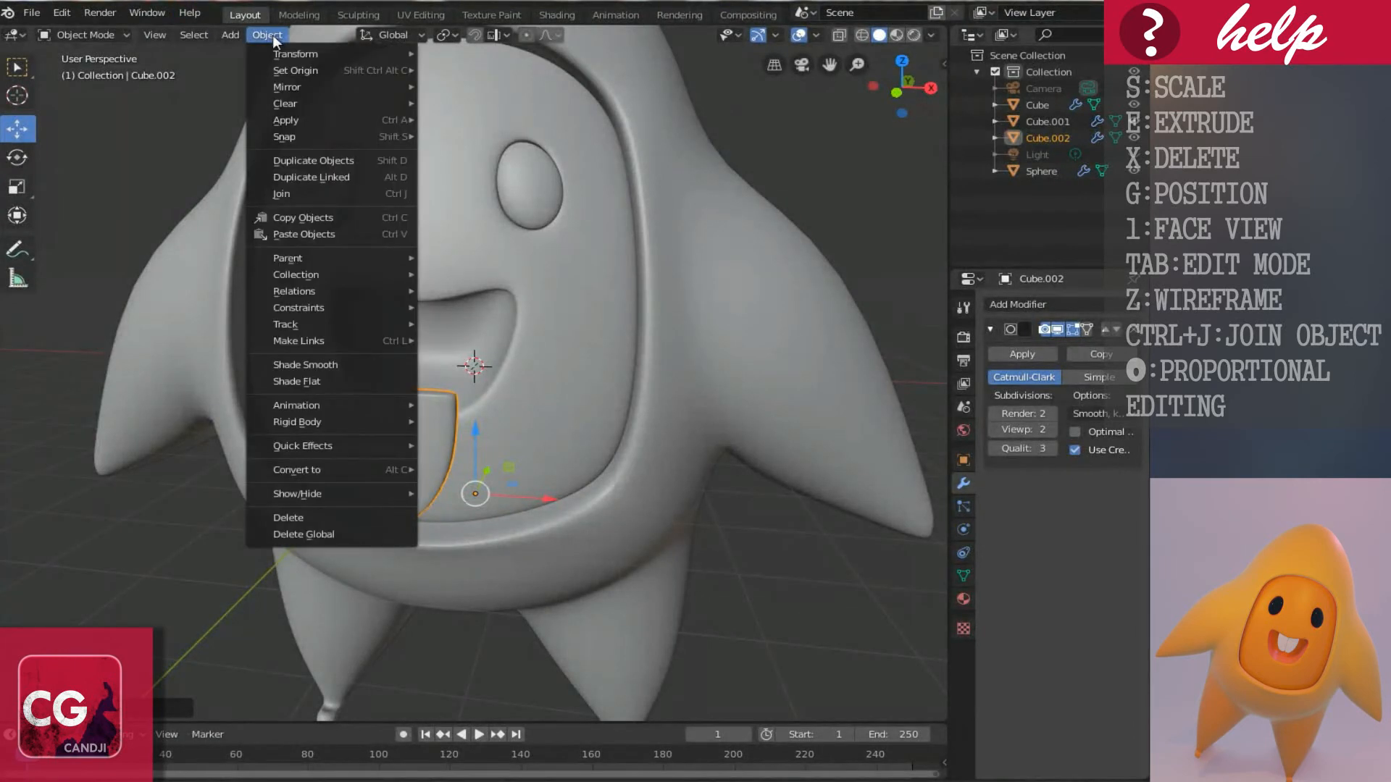
pyautogui.moveTo(304, 70)
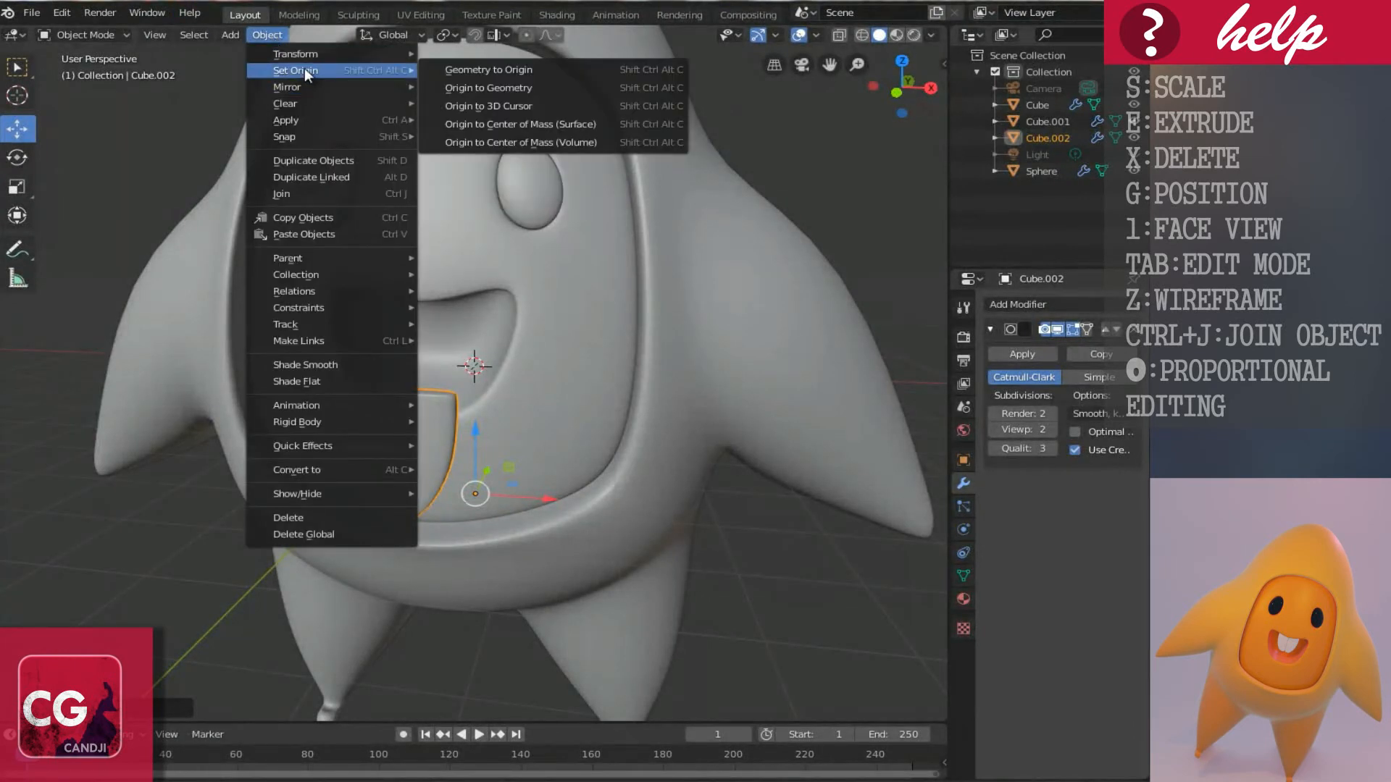
pyautogui.click(487, 105)
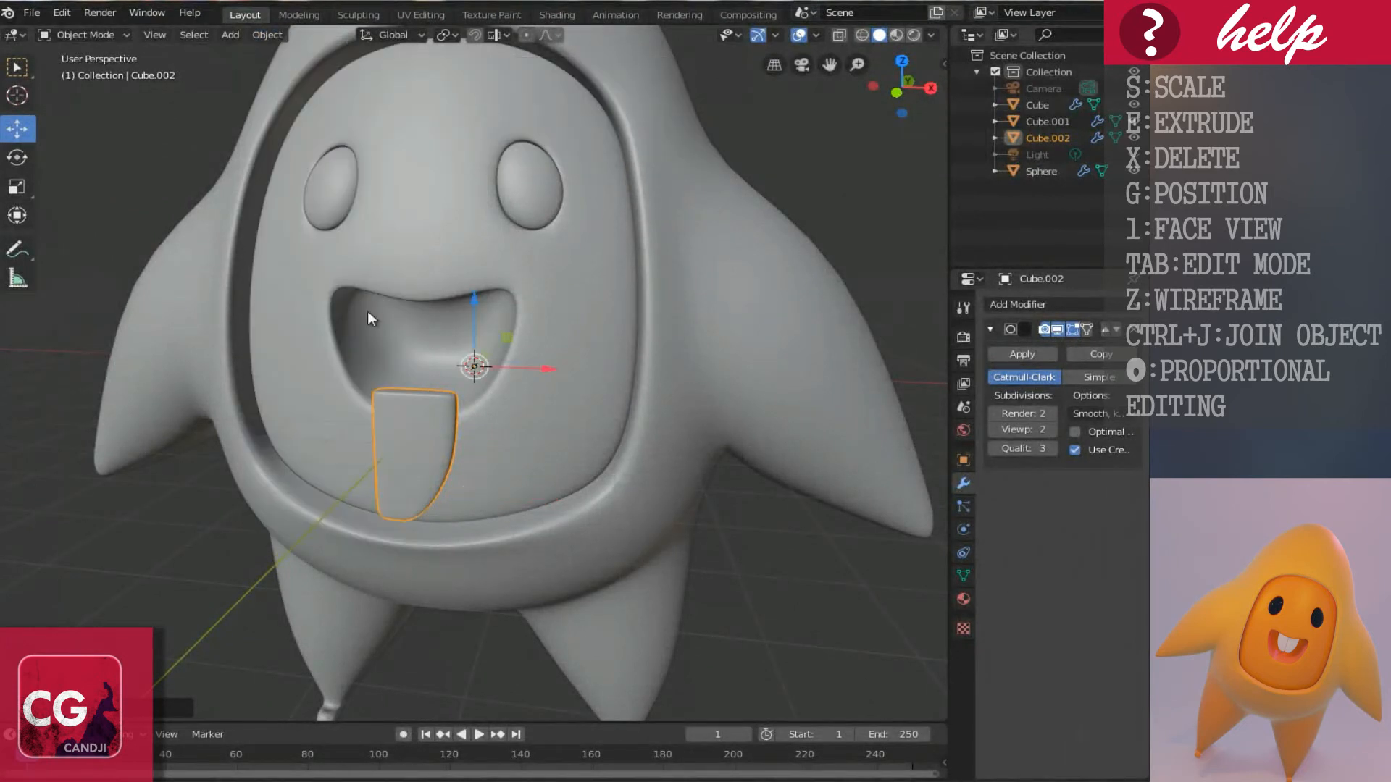
# Add a Mirror modifier on the X axis to create the second half of the teeth.
pyautogui.moveTo(342, 331); pyautogui.dragTo(402, 362, button='middle')
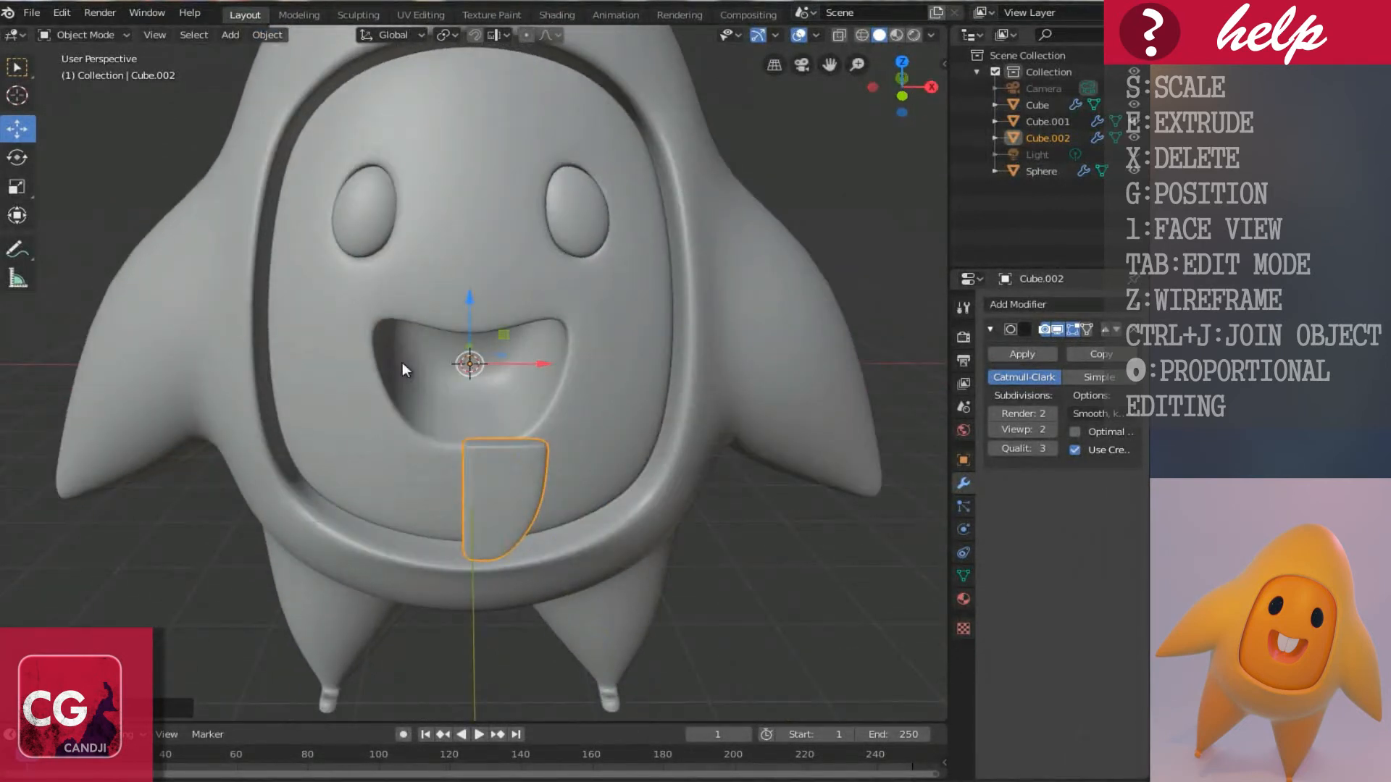
pyautogui.click(1022, 304)
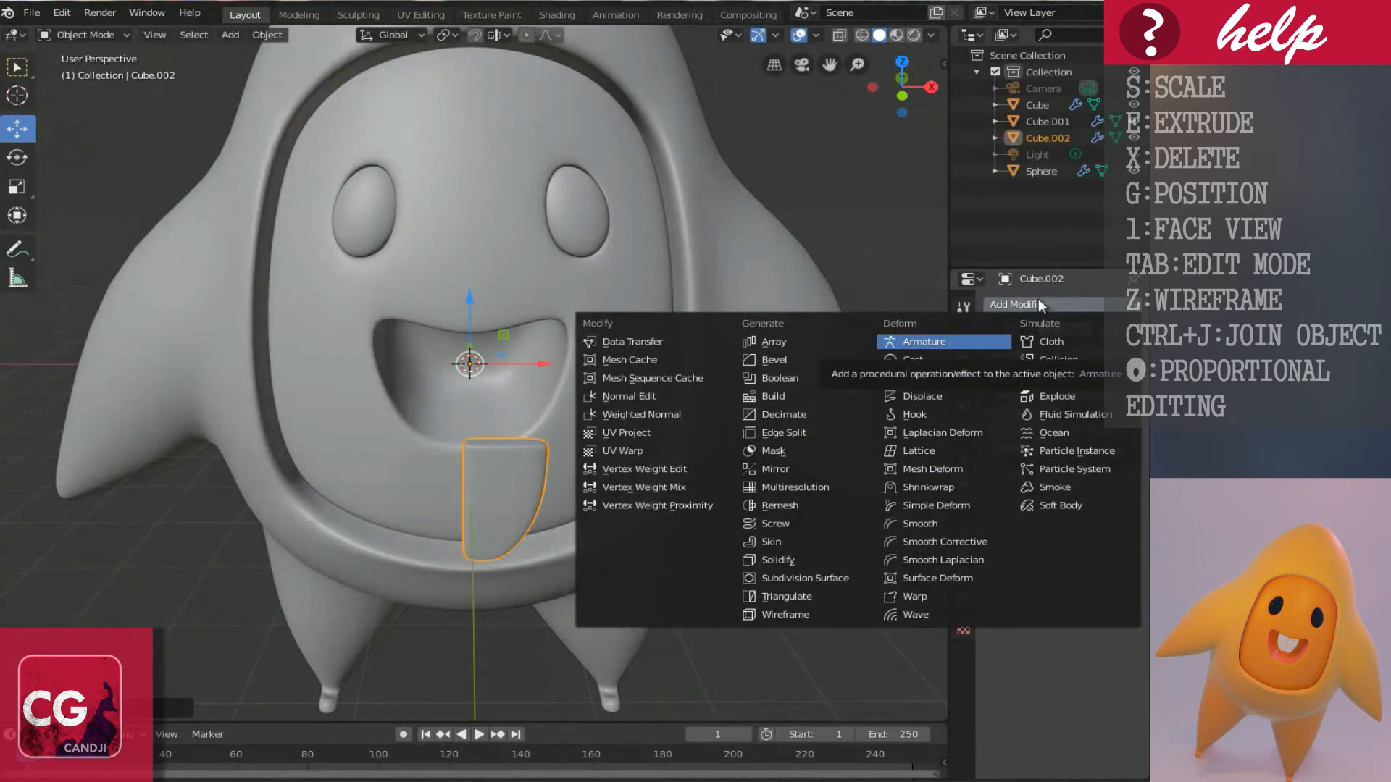
pyautogui.click(777, 468)
pyautogui.scroll(2, 356, 483)
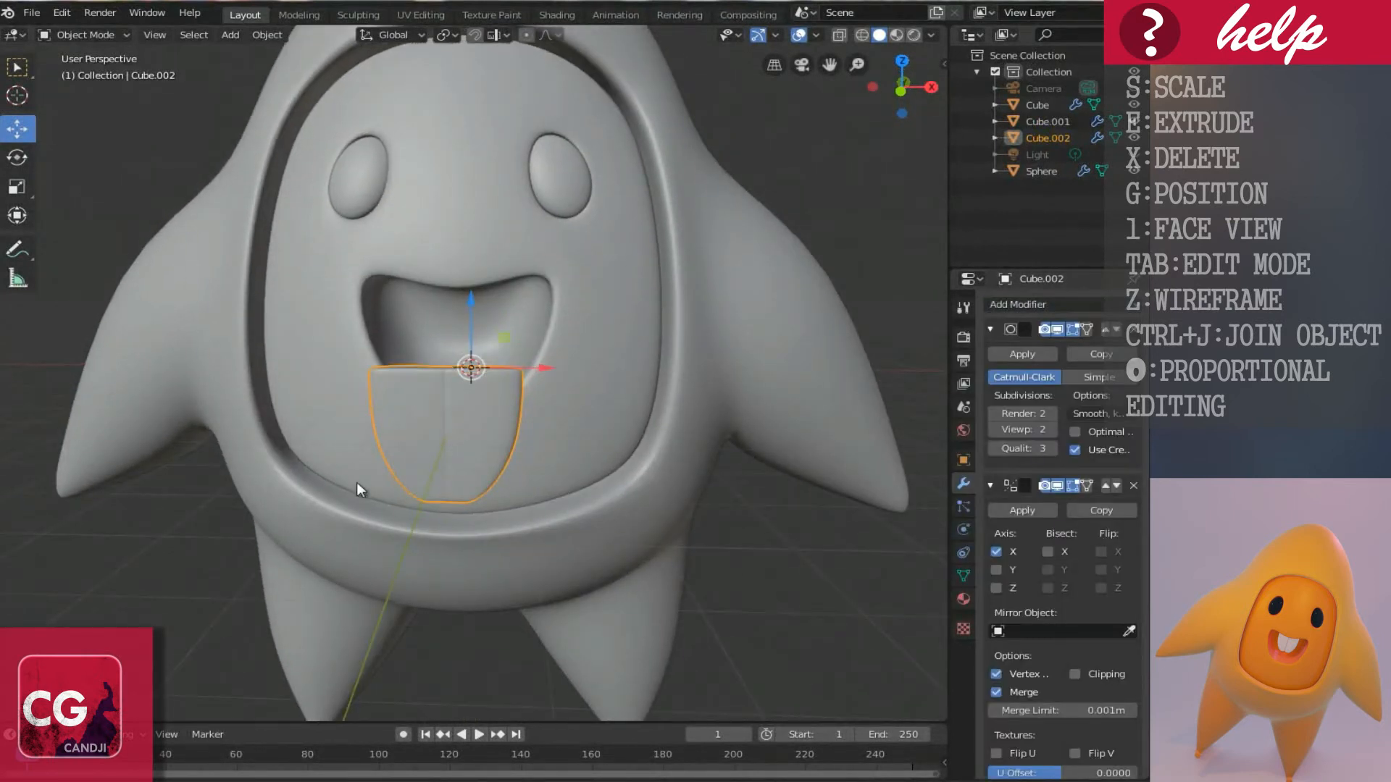
# Move the entire tooth mesh outward along X in Edit Mode to separate it from its mirrored half.
pyautogui.scroll(3, 356, 481)
pyautogui.moveTo(413, 482); pyautogui.dragTo(449, 495, button='middle')
pyautogui.press('Tab')
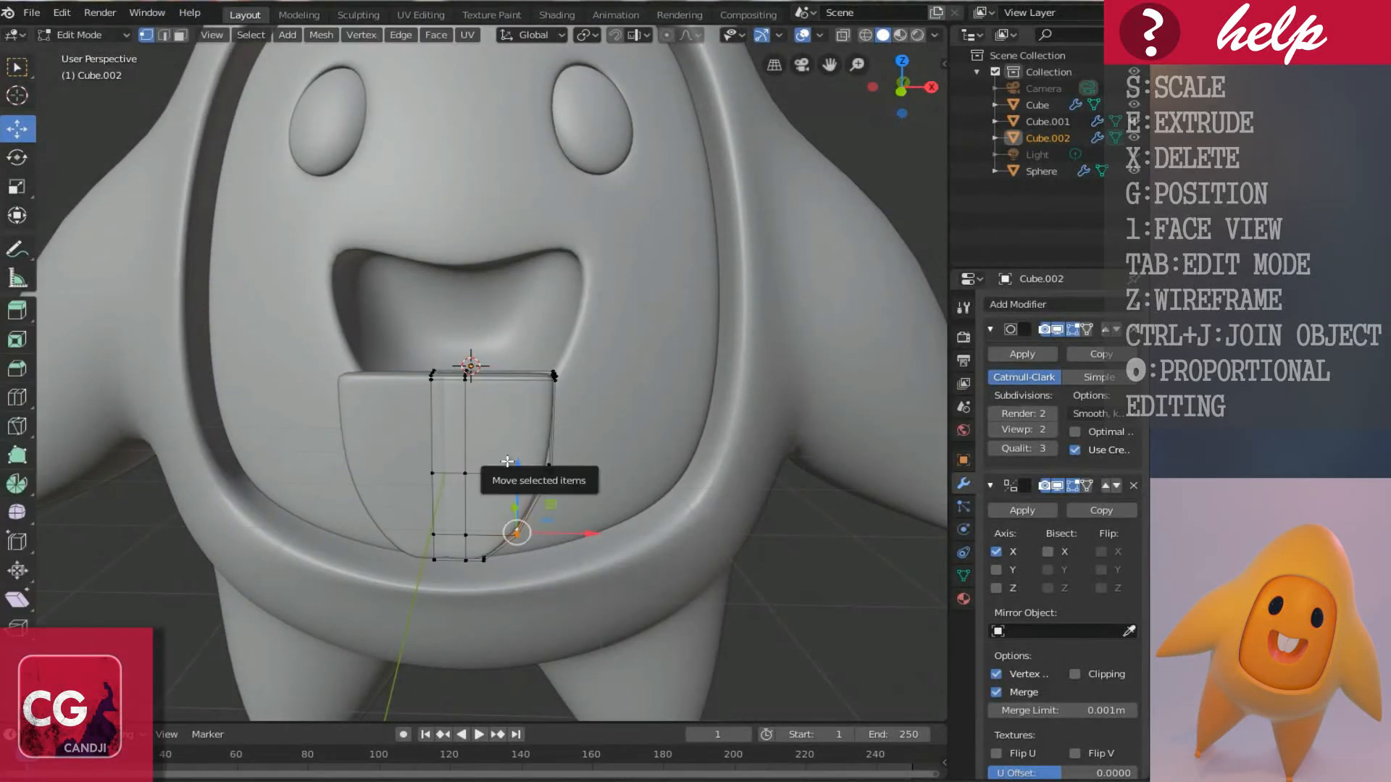
pyautogui.press('a')
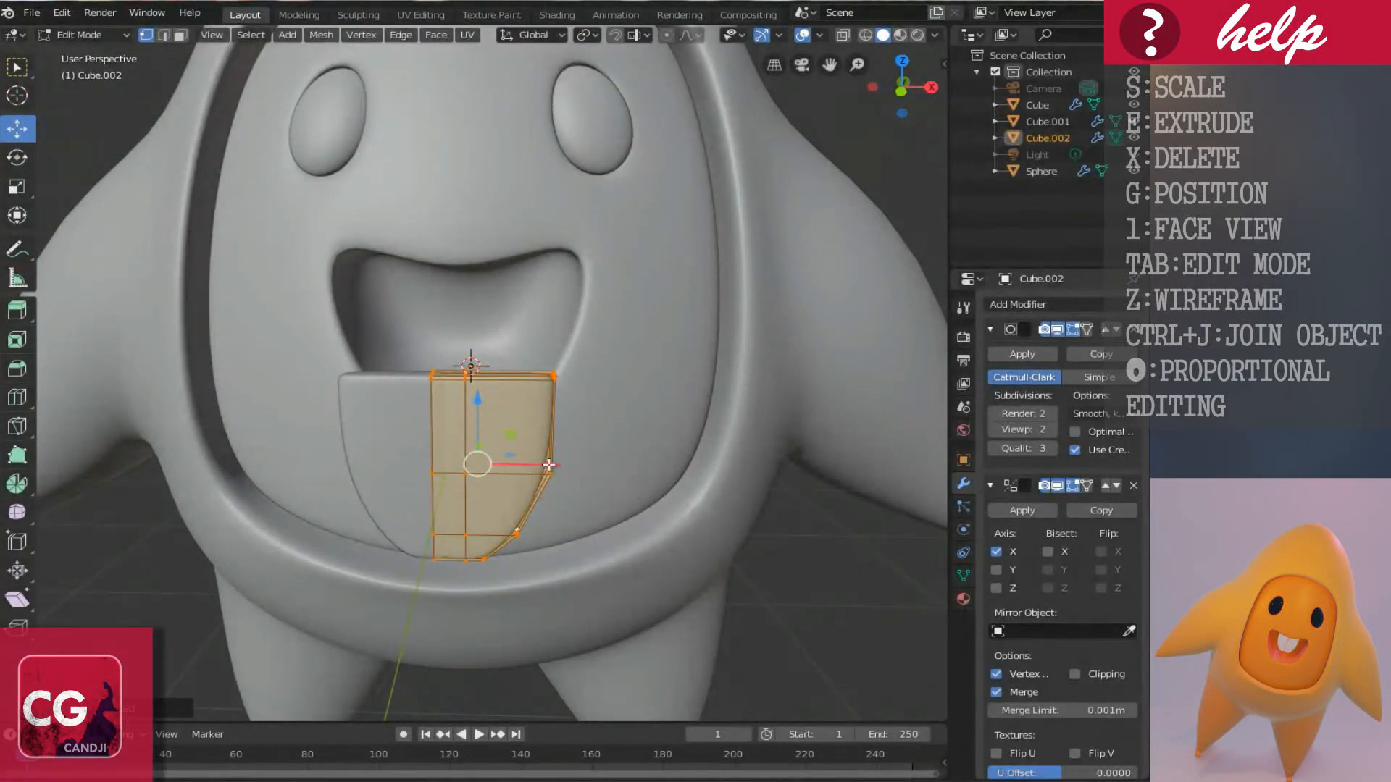
pyautogui.press('g')
pyautogui.press('x')
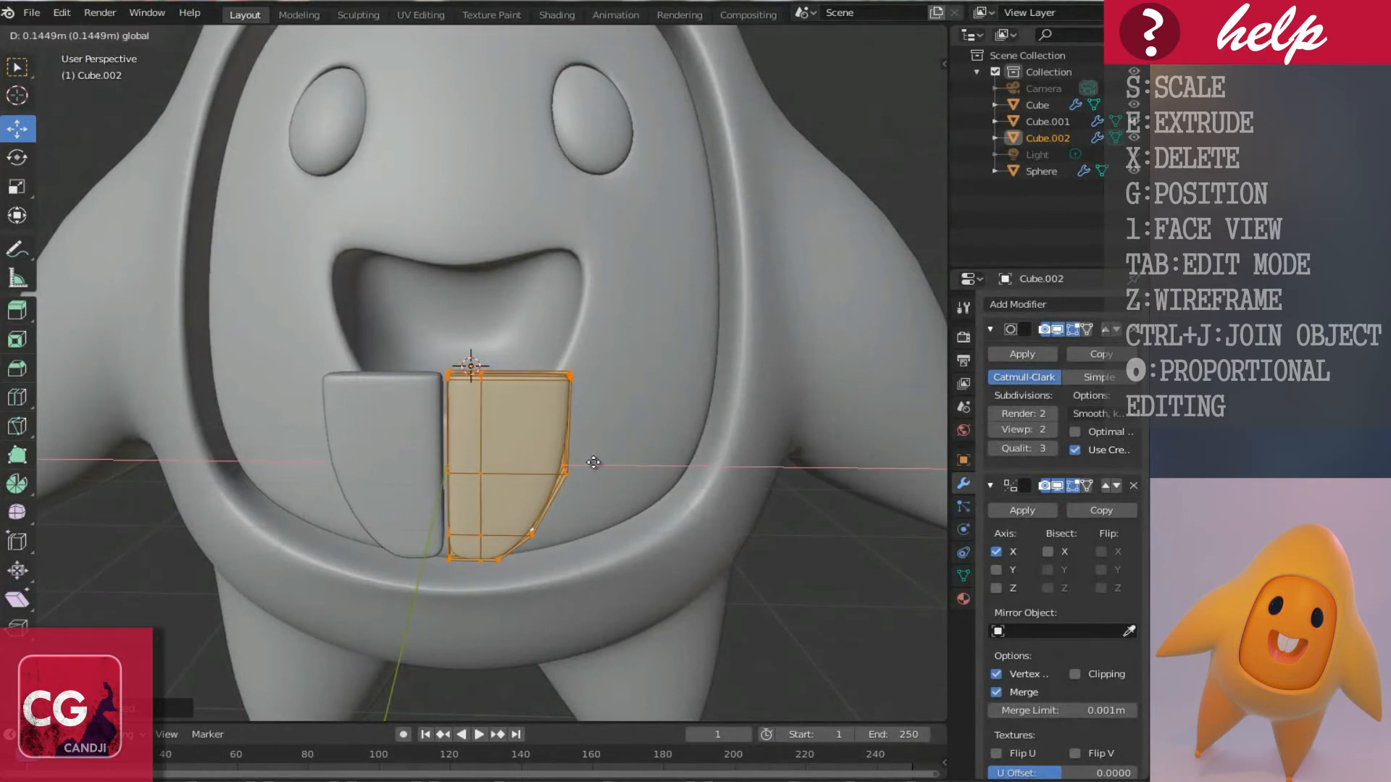
pyautogui.rightClick(590, 463)
# From the side in wireframe, move the tooth mesh back along Y and position it at the mouth opening.
pyautogui.moveTo(574, 466); pyautogui.dragTo(436, 495, button='middle')
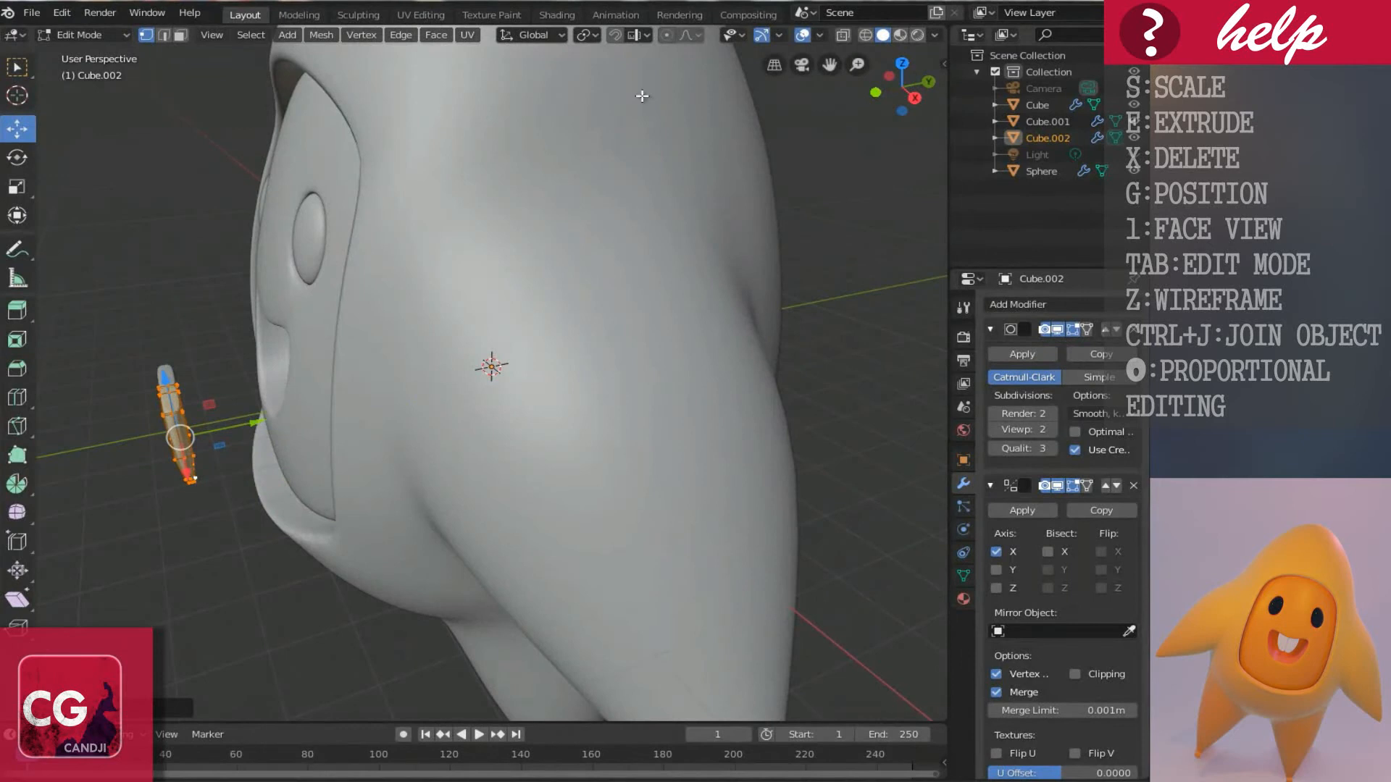
pyautogui.press('KP_3')
pyautogui.keyDown('shift'); pyautogui.scroll(6, 642, 95); pyautogui.keyUp('shift')
pyautogui.keyDown('ctrl'); pyautogui.scroll(-5, 506, 384); pyautogui.keyUp('ctrl')
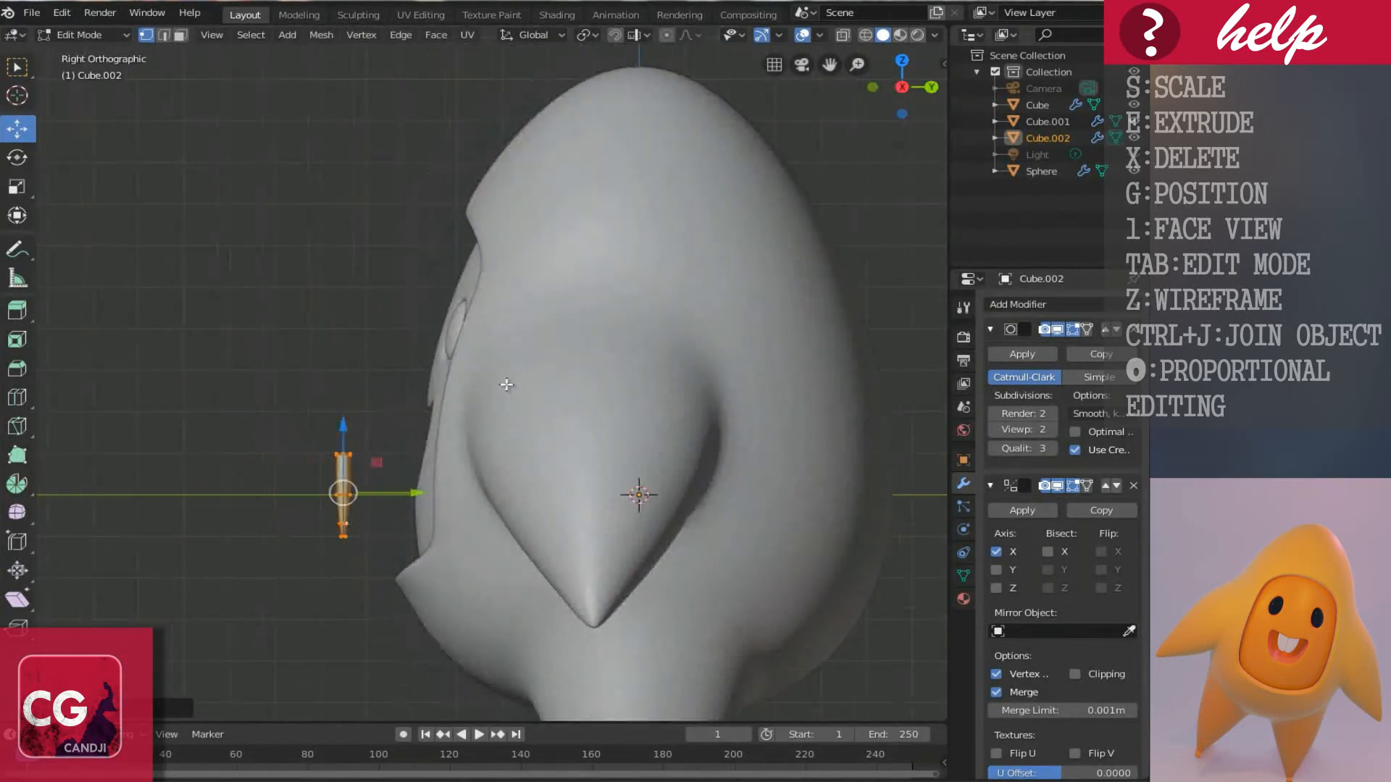
pyautogui.hotkey('shift', 'z')
pyautogui.scroll(4, 438, 553)
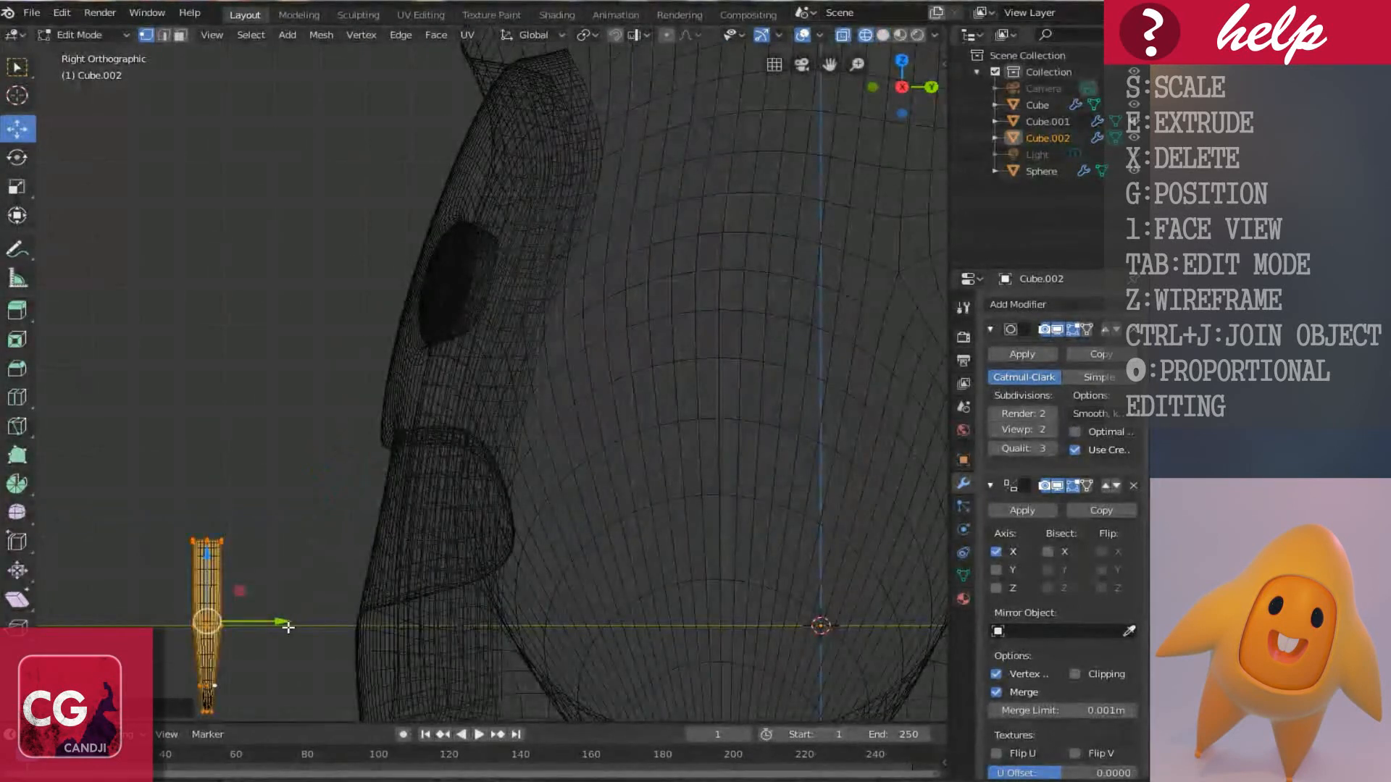
pyautogui.moveTo(282, 620); pyautogui.dragTo(402, 438)
# Scale the tooth mesh down and nudge it into the mouth cavity.
pyautogui.press('s')
pyautogui.click(572, 652)
pyautogui.moveTo(480, 505); pyautogui.dragTo(488, 503)
pyautogui.moveTo(415, 440); pyautogui.dragTo(415, 438)
# From the front in solid shading, raise the tooth under the upper lip, move it toward its mirrored half along X, and return to Object Mode.
pyautogui.moveTo(415, 438); pyautogui.dragTo(429, 435, button='middle')
pyautogui.press('1')
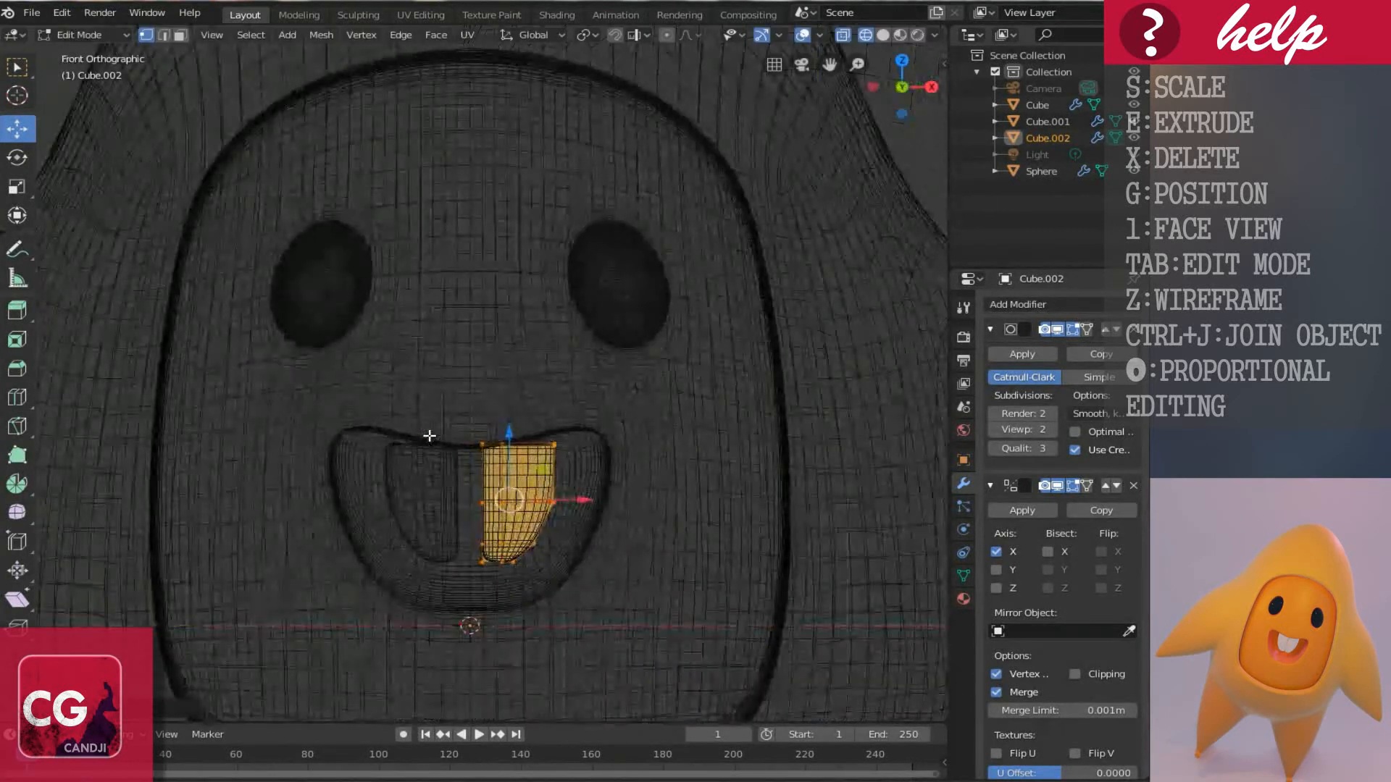
pyautogui.press('z')
pyautogui.scroll(3, 491, 498)
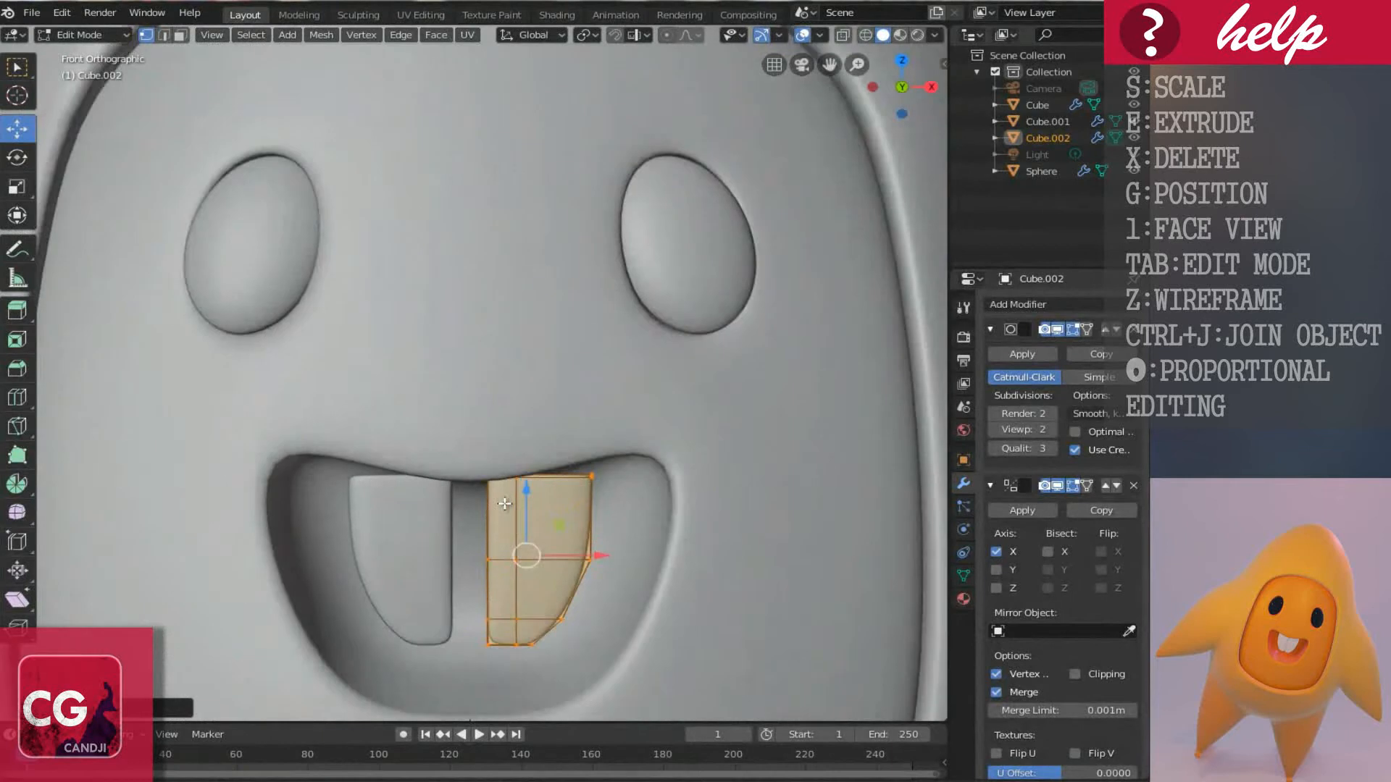
pyautogui.moveTo(539, 405); pyautogui.dragTo(534, 360)
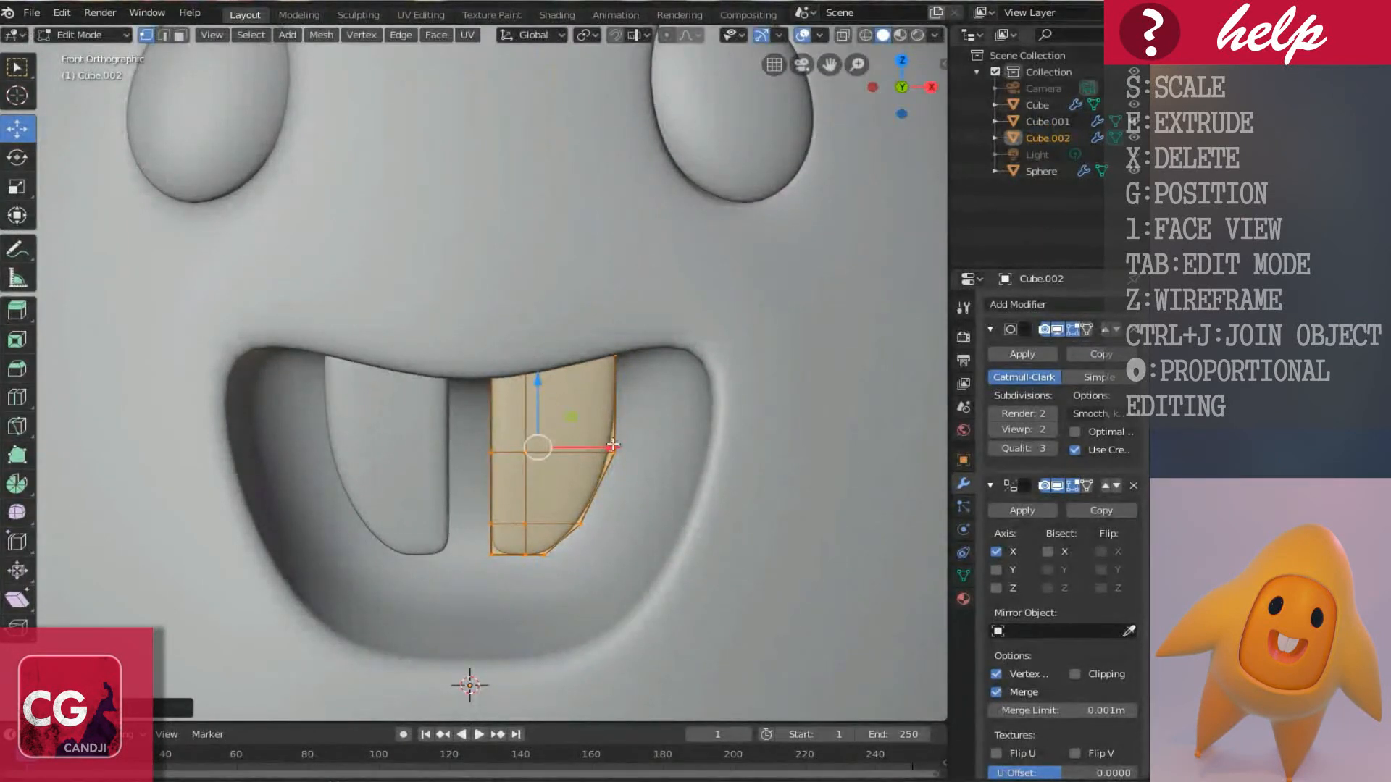
pyautogui.moveTo(608, 447); pyautogui.dragTo(586, 444)
pyautogui.press('Tab')
pyautogui.click(788, 559)
# Select the star-shaped body and switch to the Shading workspace.
pyautogui.scroll(-8, 678, 471)
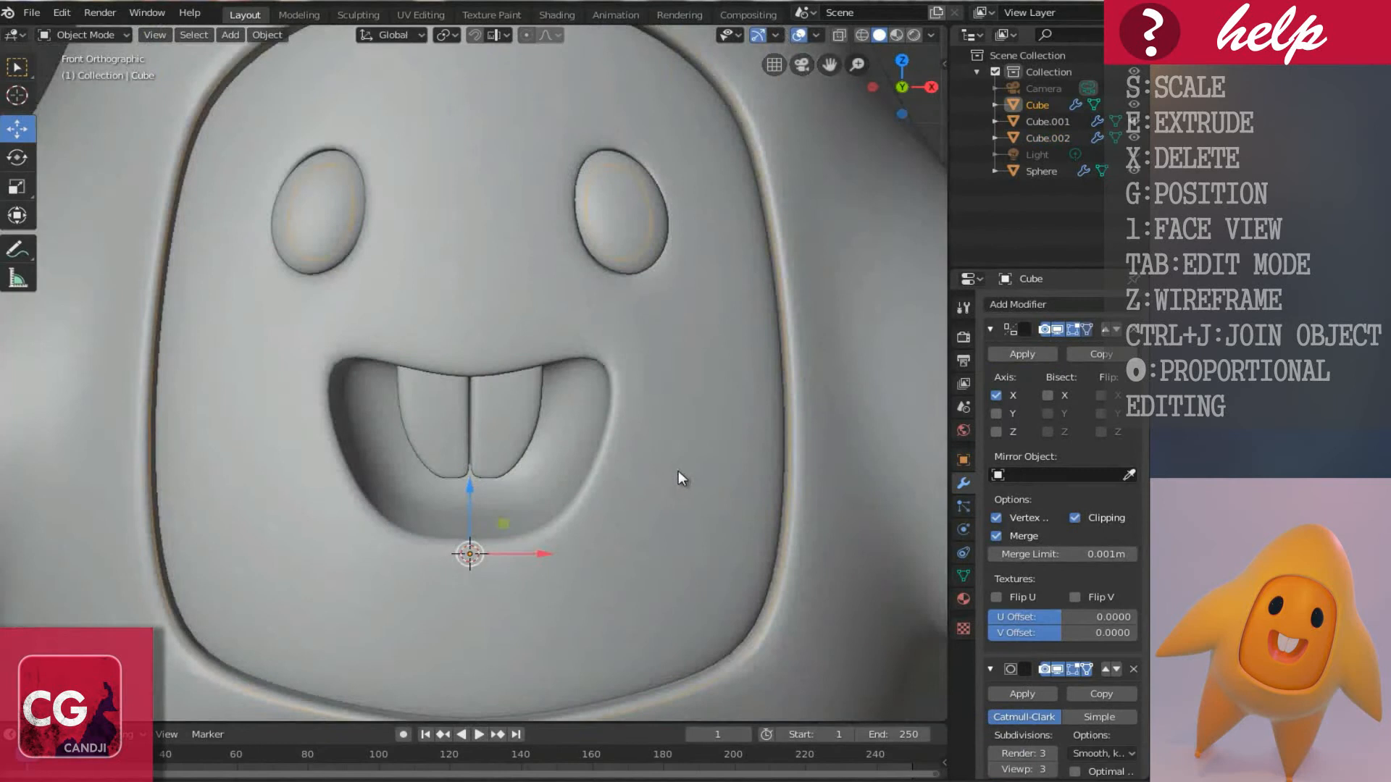
pyautogui.moveTo(610, 414); pyautogui.dragTo(629, 439, button='middle')
pyautogui.scroll(-1, 334, 388)
pyautogui.moveTo(335, 388); pyautogui.dragTo(446, 367, button='middle')
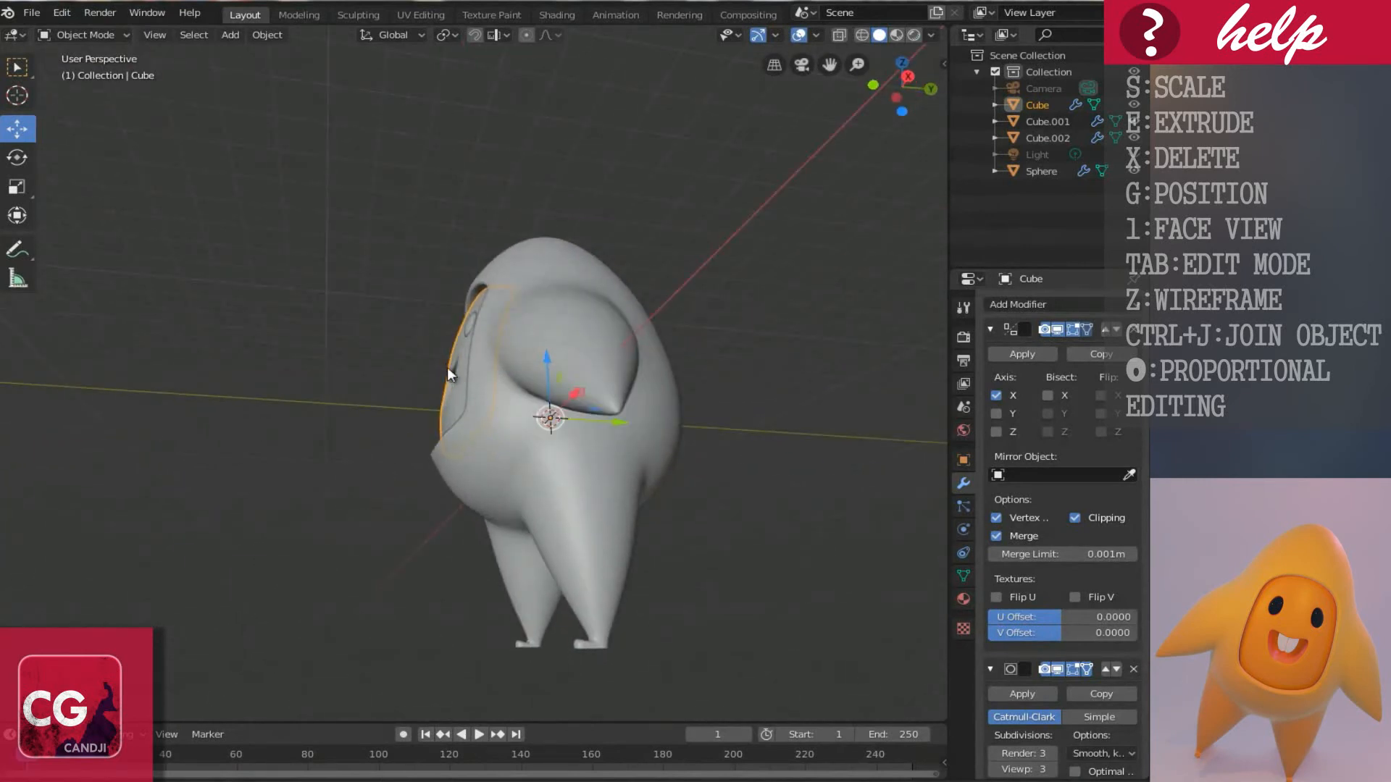
pyautogui.moveTo(532, 388); pyautogui.dragTo(781, 440, button='middle')
pyautogui.moveTo(549, 510); pyautogui.dragTo(555, 429, button='middle')
pyautogui.click(536, 499)
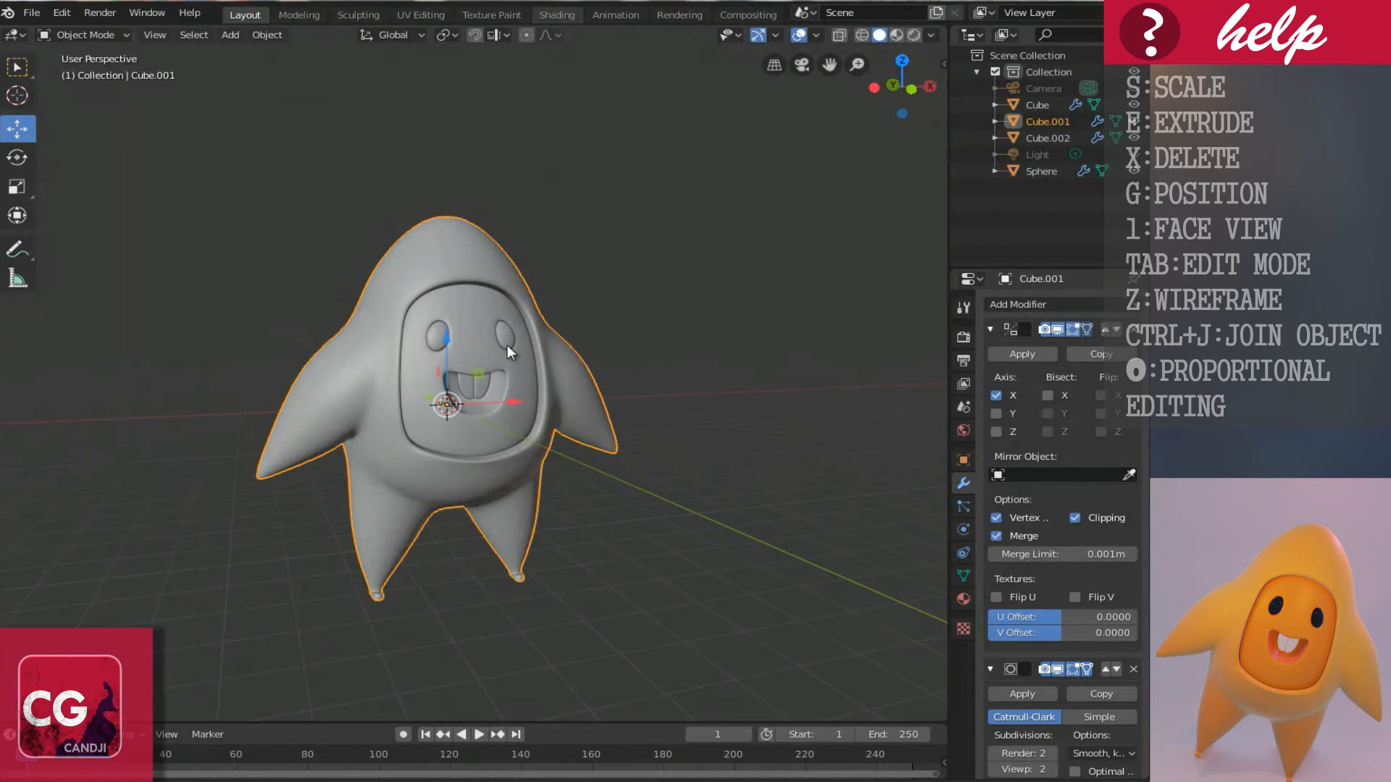
pyautogui.click(556, 14)
# Add a Layer Weight node to the body's material, placed well before the Principled BSDF.
pyautogui.moveTo(450, 318); pyautogui.dragTo(405, 340, button='middle')
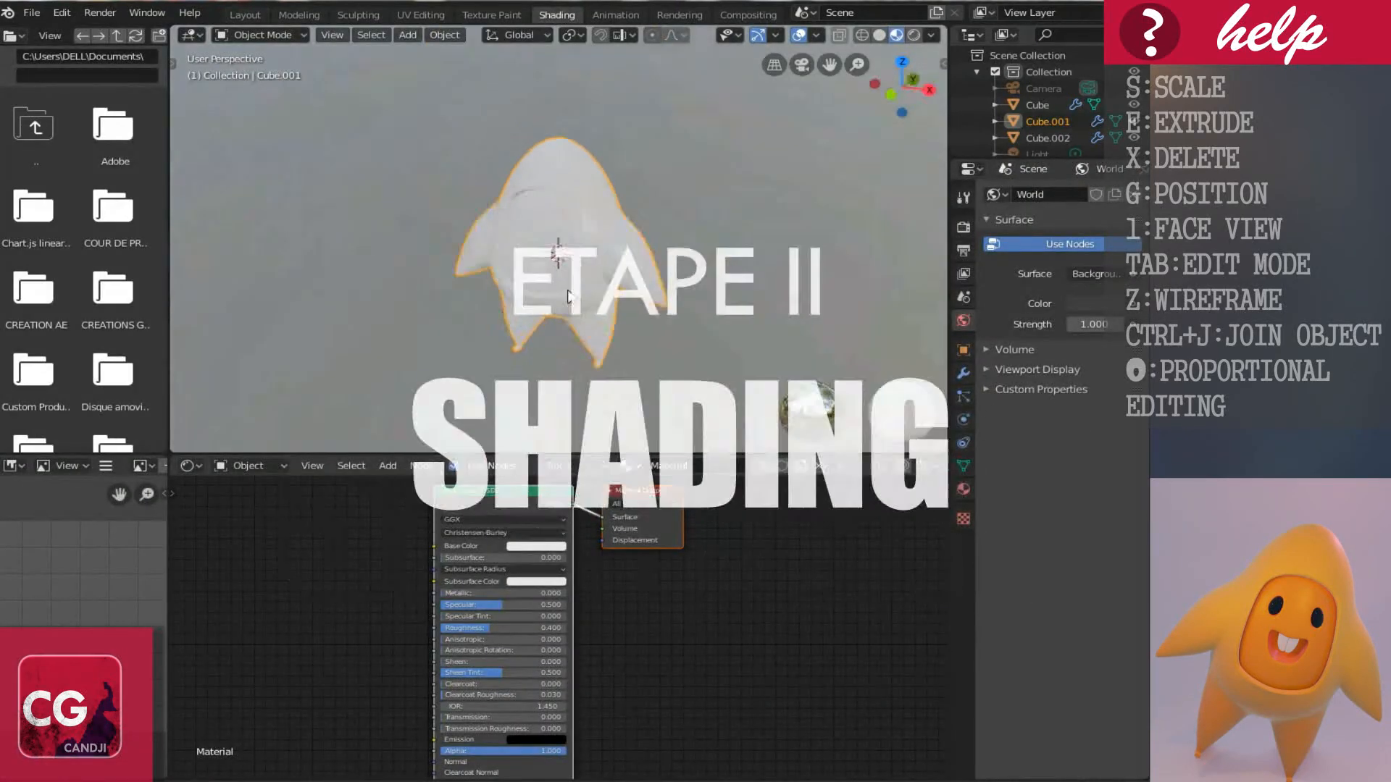
pyautogui.moveTo(378, 646); pyautogui.dragTo(481, 646, button='middle')
pyautogui.scroll(3, 503, 351)
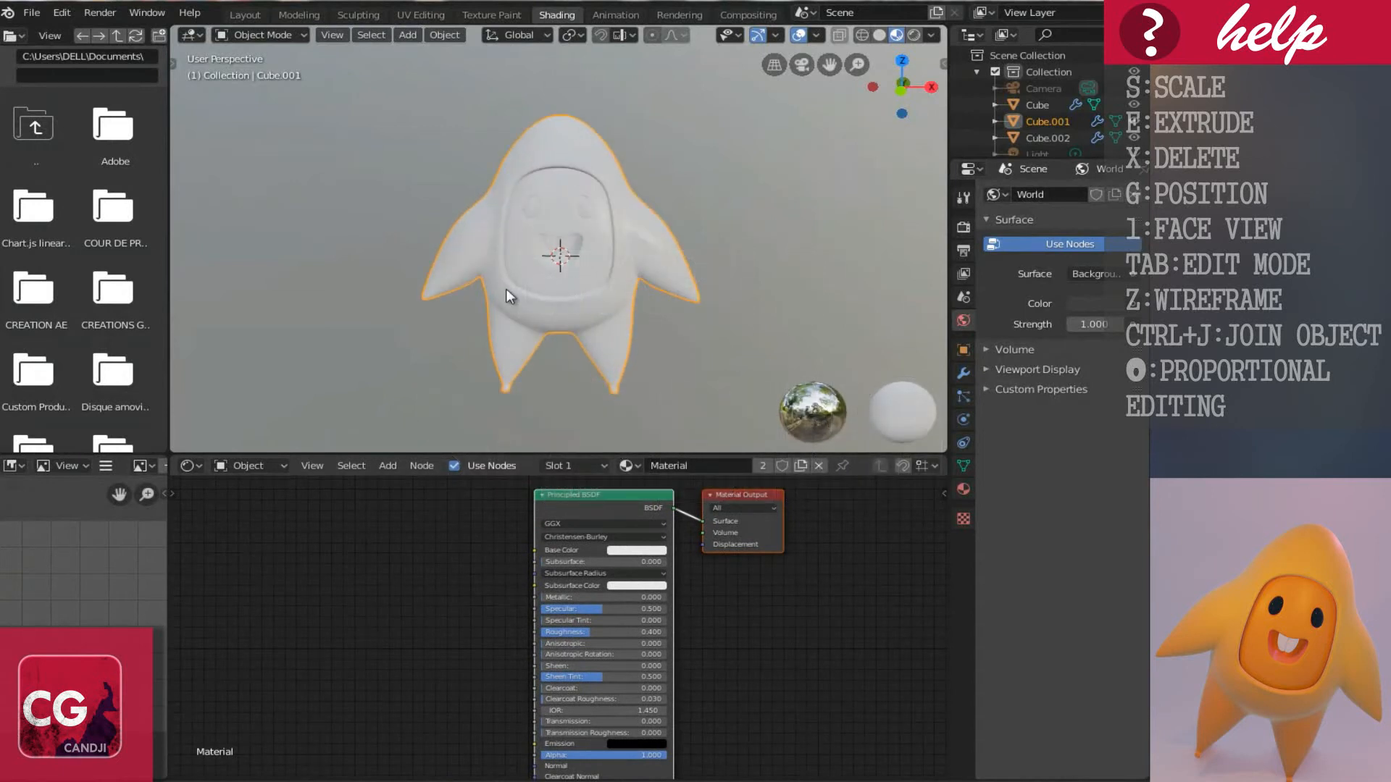
pyautogui.moveTo(505, 288); pyautogui.dragTo(541, 293, button='middle')
pyautogui.scroll(-2, 437, 622)
pyautogui.moveTo(438, 623); pyautogui.dragTo(539, 619, button='middle')
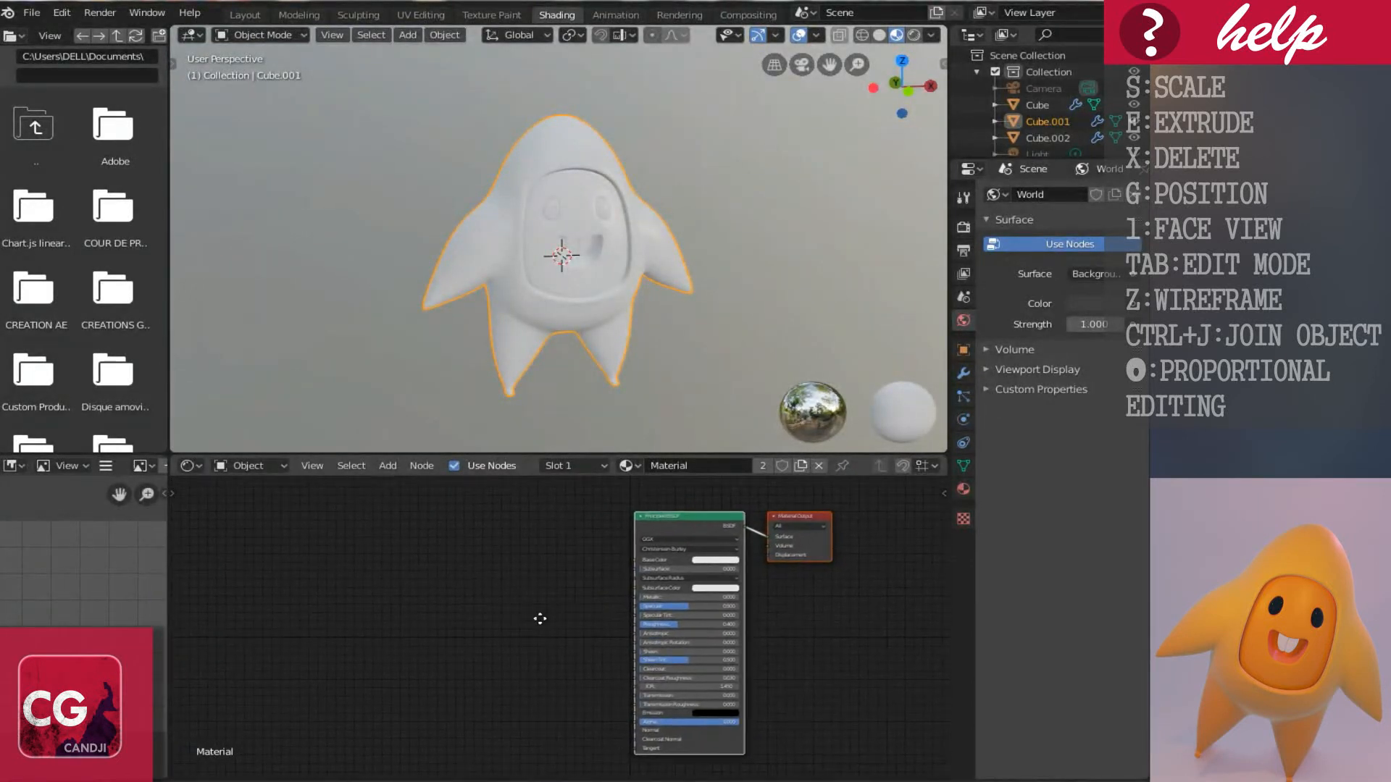
pyautogui.click(388, 468)
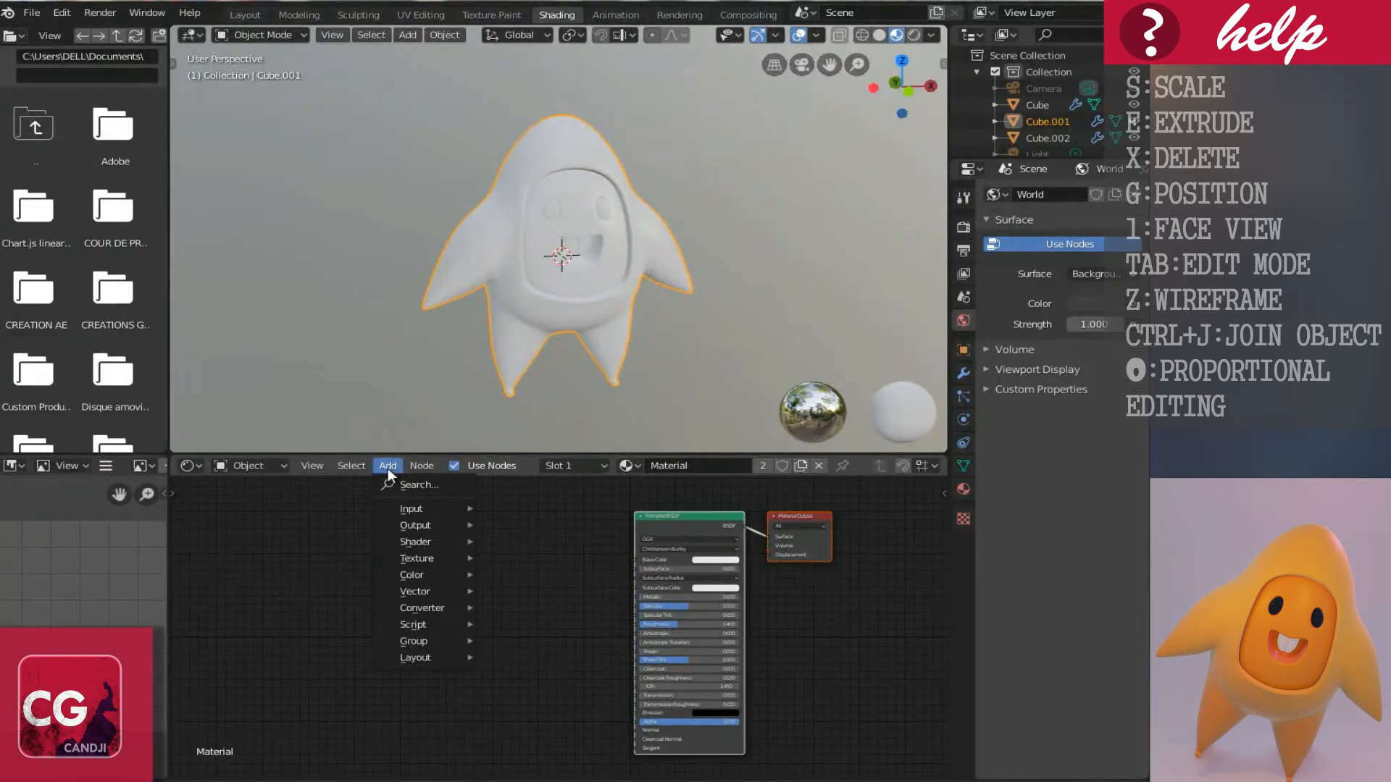
pyautogui.moveTo(411, 573)
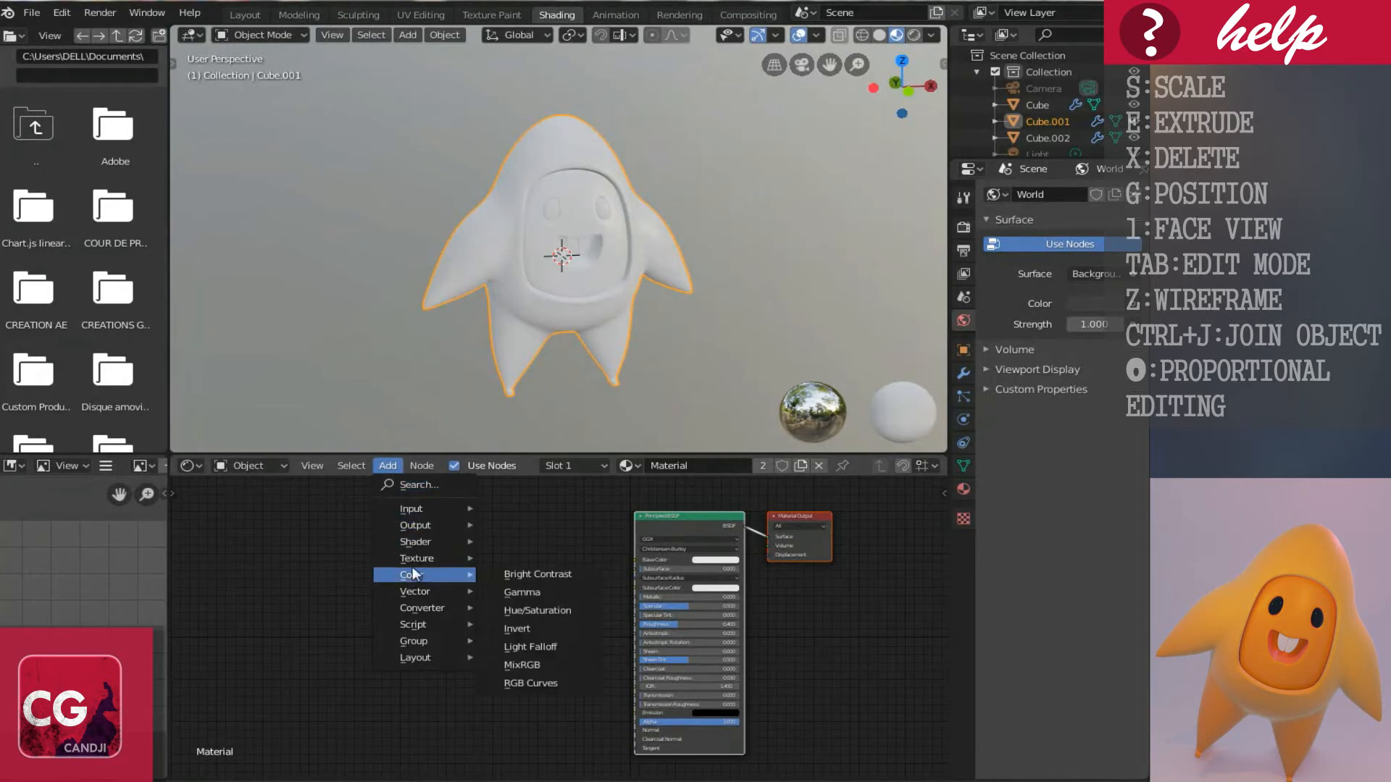
pyautogui.moveTo(414, 506)
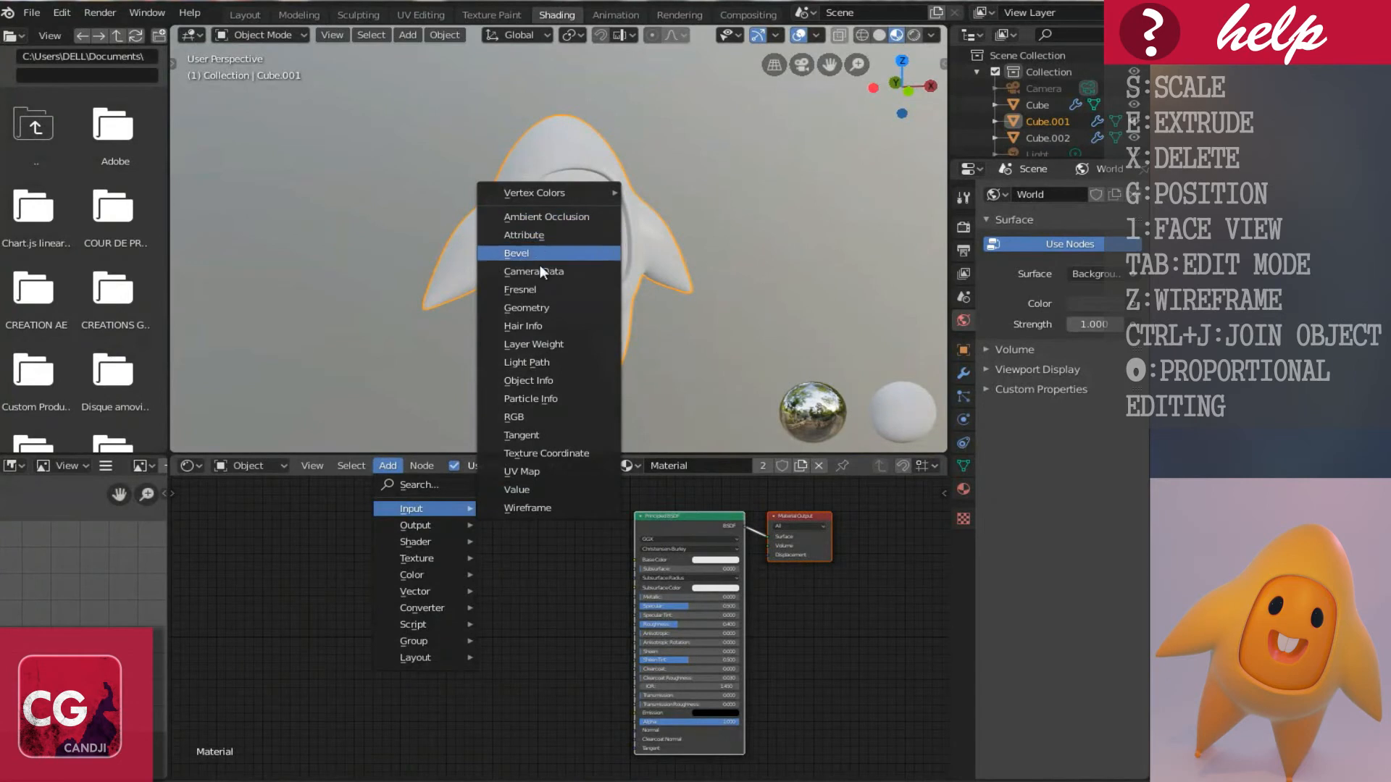
pyautogui.click(540, 345)
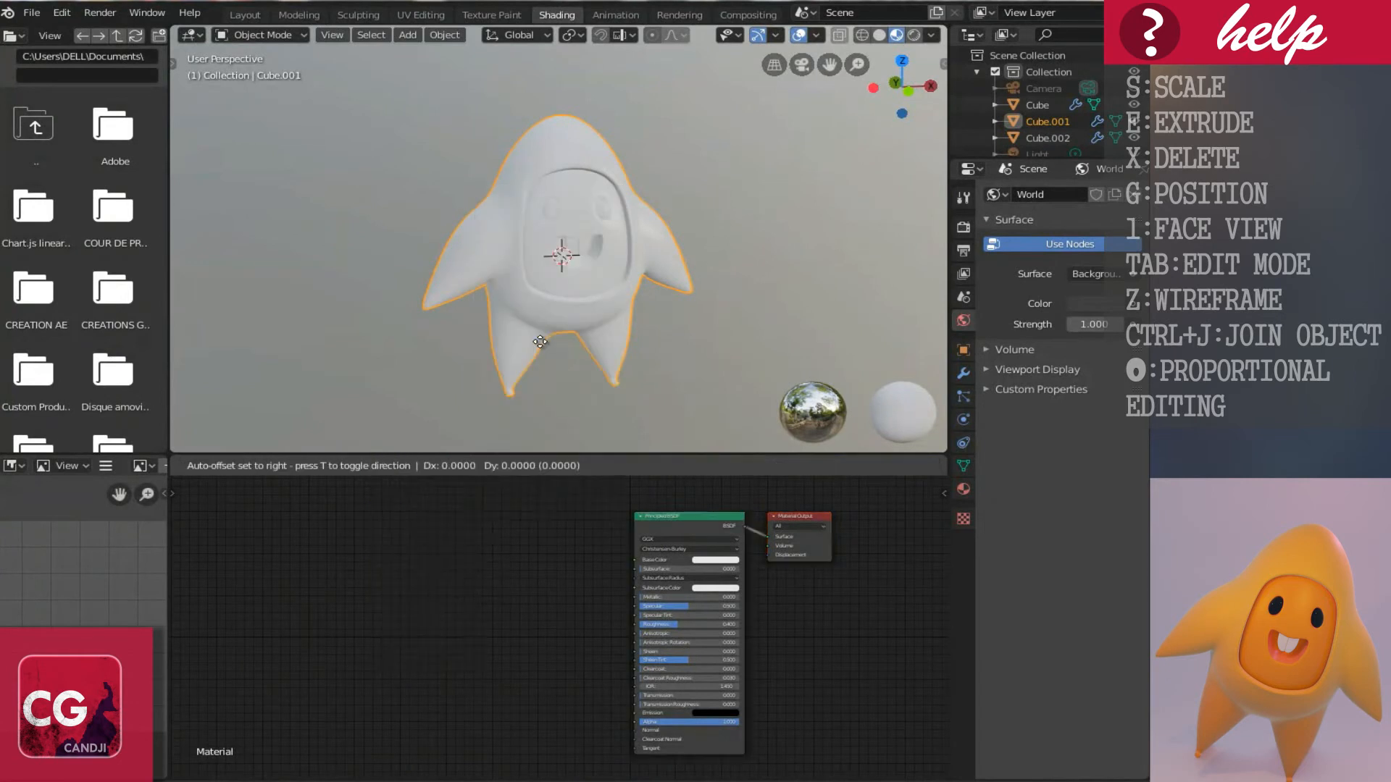
pyautogui.click(406, 546)
pyautogui.scroll(1, 453, 510)
pyautogui.scroll(3, 453, 511)
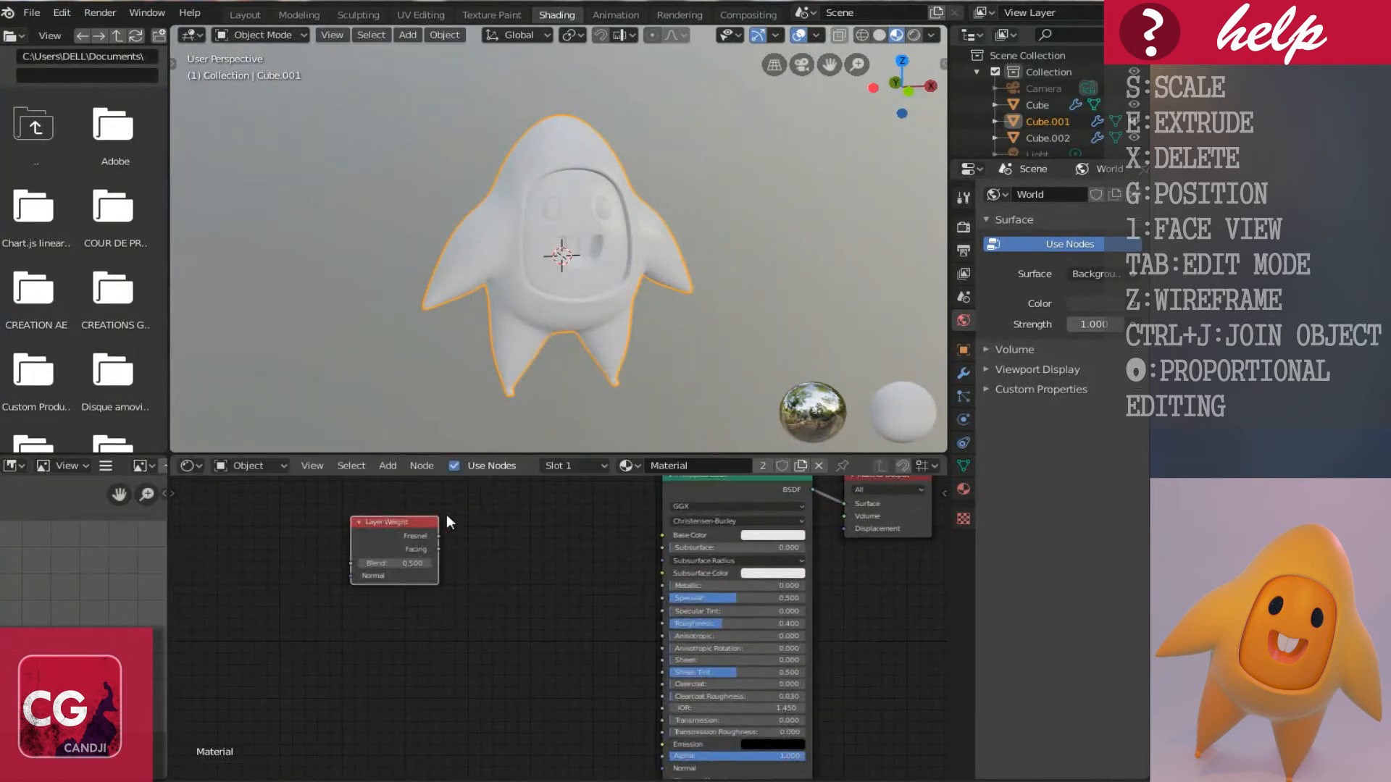
# Connect the Layer Weight's Fresnel output to the Principled BSDF's Base Color and move the Layer Weight node farther away from the shader.
pyautogui.moveTo(366, 558); pyautogui.dragTo(683, 572)
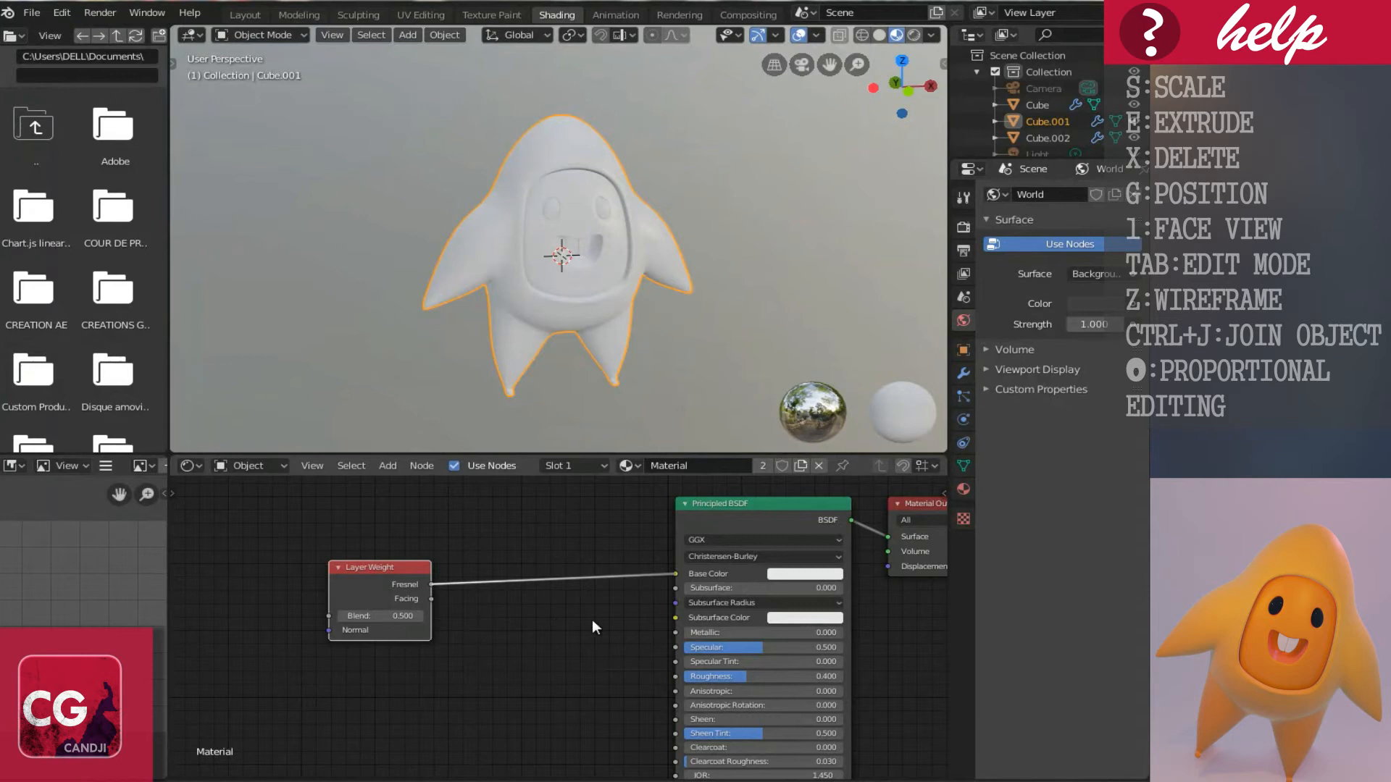
pyautogui.moveTo(388, 566); pyautogui.dragTo(294, 558)
pyautogui.moveTo(567, 280)
pyautogui.mouseDown(button='middle')
pyautogui.moveTo(537, 299)
pyautogui.moveTo(588, 292)
pyautogui.moveTo(576, 271)
pyautogui.mouseUp(button='middle')
pyautogui.scroll(3, 555, 280)
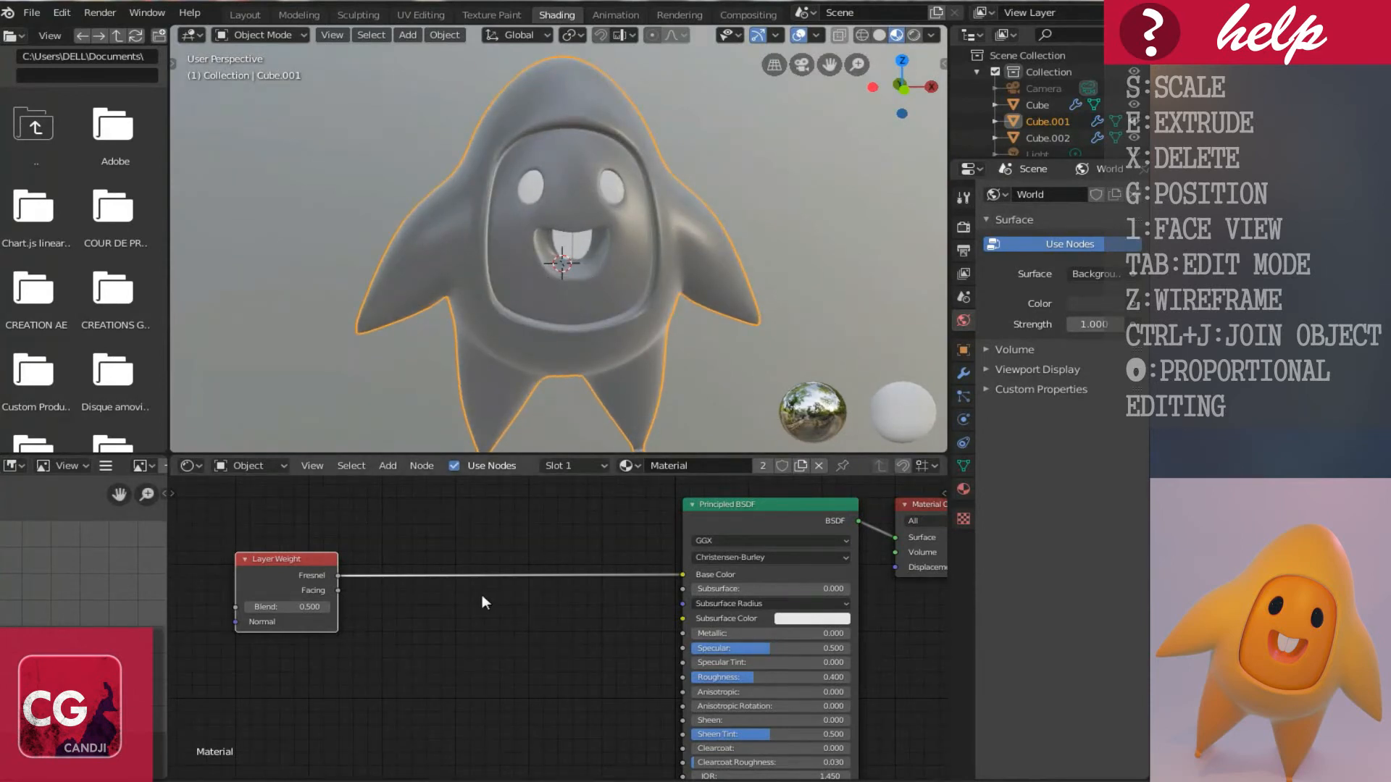
# Insert a ColorRamp node on the link between the Layer Weight's Fresnel output and Base Color.
pyautogui.click(391, 466)
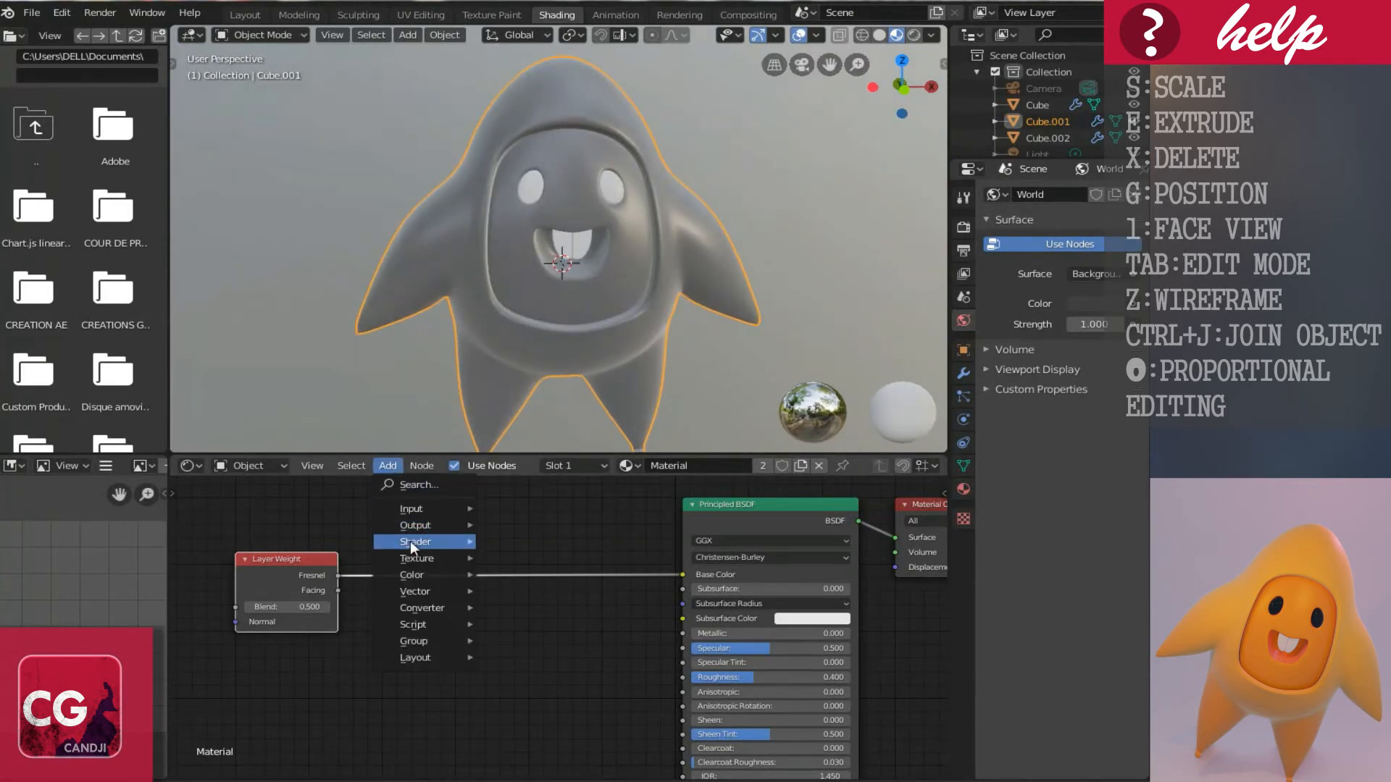
pyautogui.moveTo(425, 609)
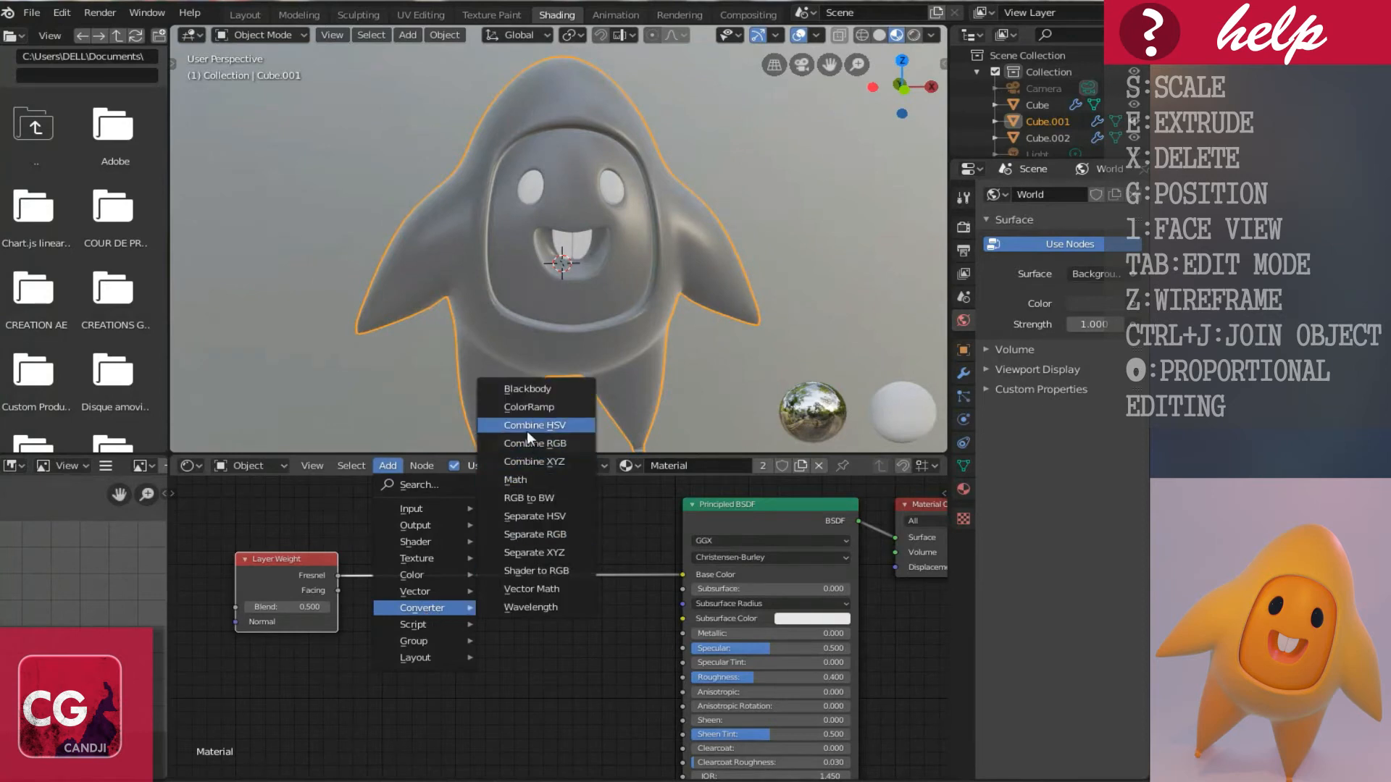
pyautogui.click(529, 403)
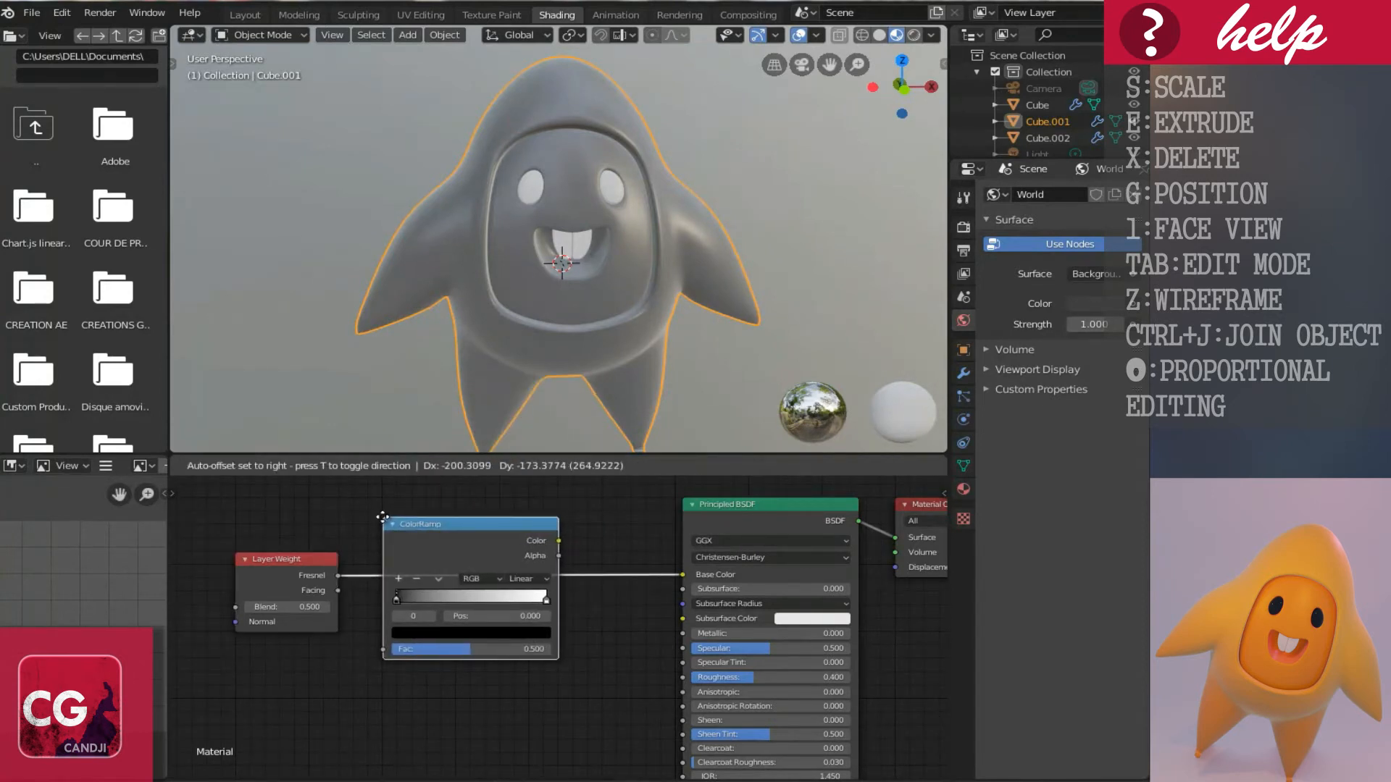
pyautogui.click(383, 517)
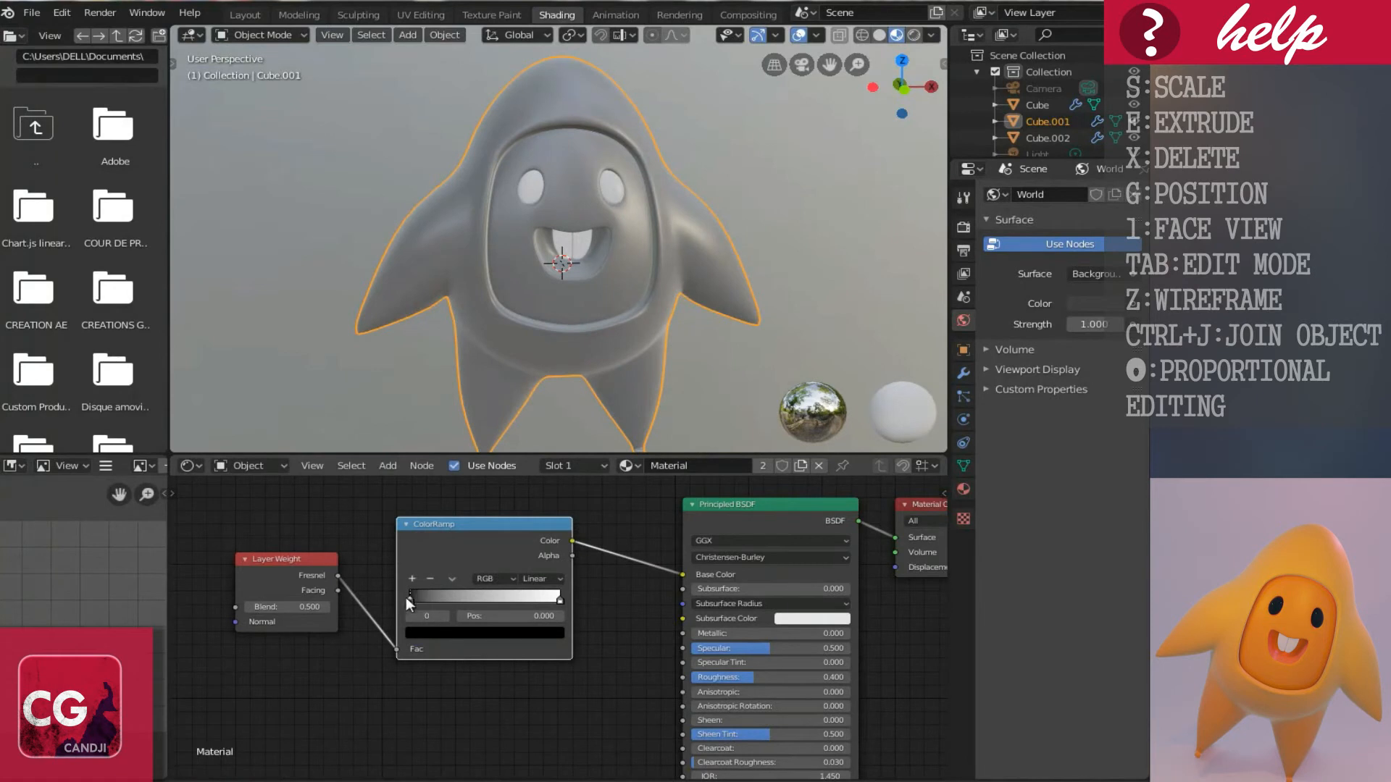
# Set the ColorRamp's first stop to a bright orange, about hue 0.092, saturation 0.862 and value 1.000.
pyautogui.scroll(2, 404, 597)
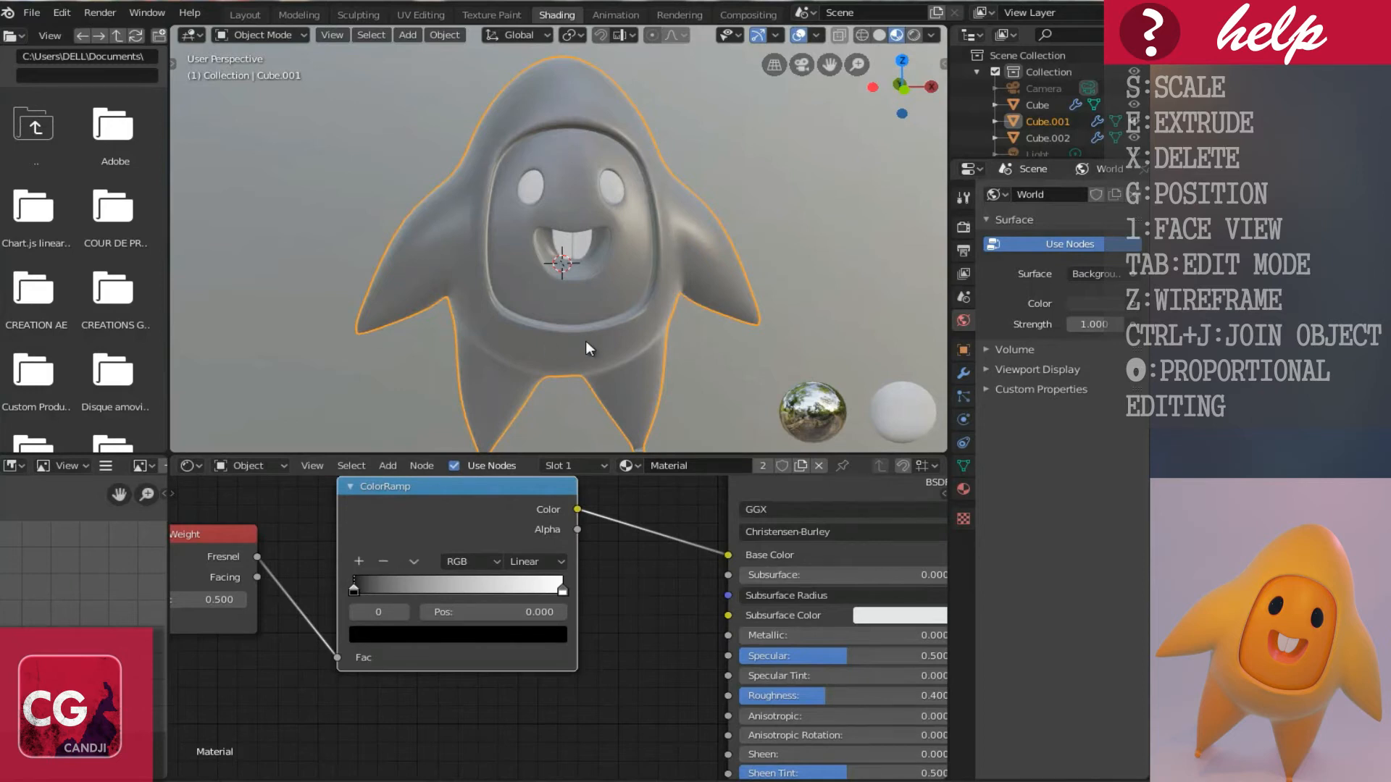
pyautogui.click(393, 635)
pyautogui.moveTo(522, 439); pyautogui.dragTo(526, 335)
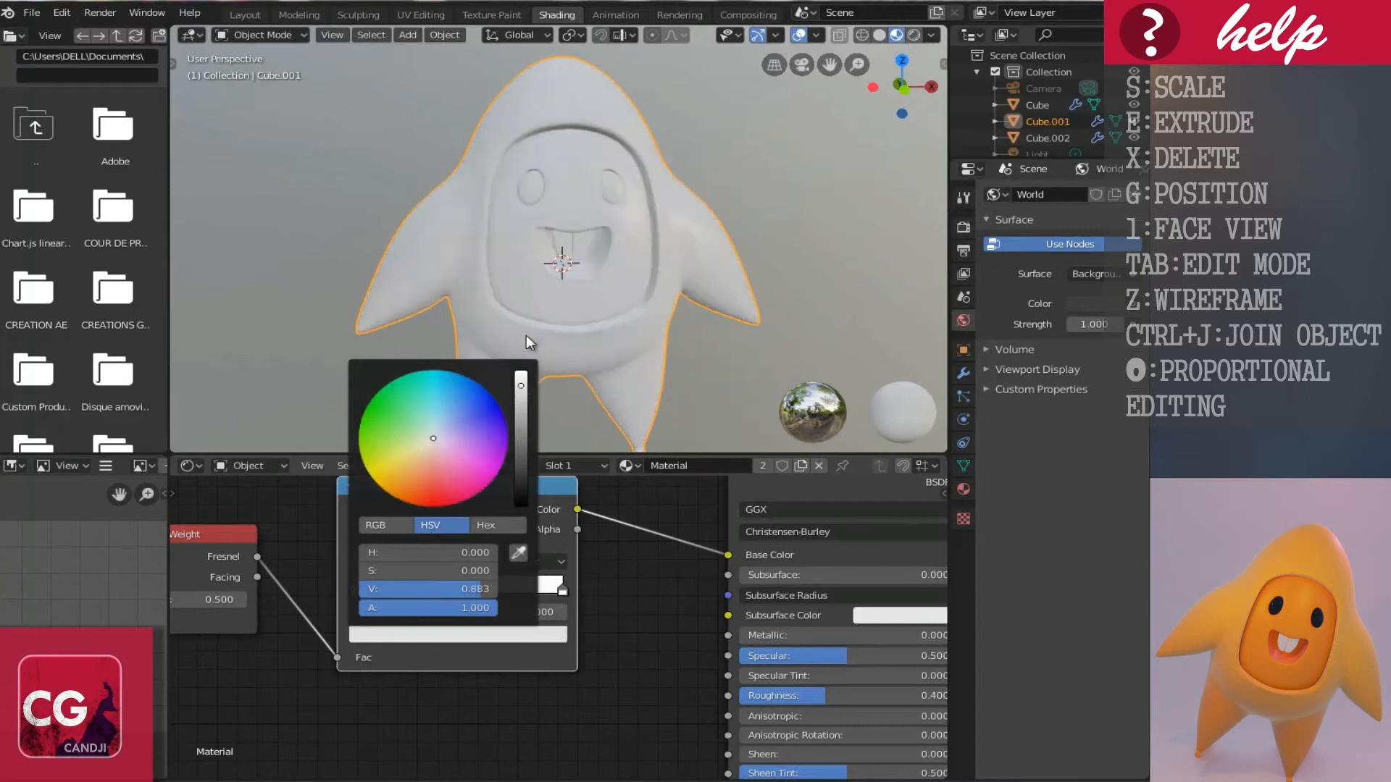
pyautogui.moveTo(405, 488); pyautogui.dragTo(398, 488)
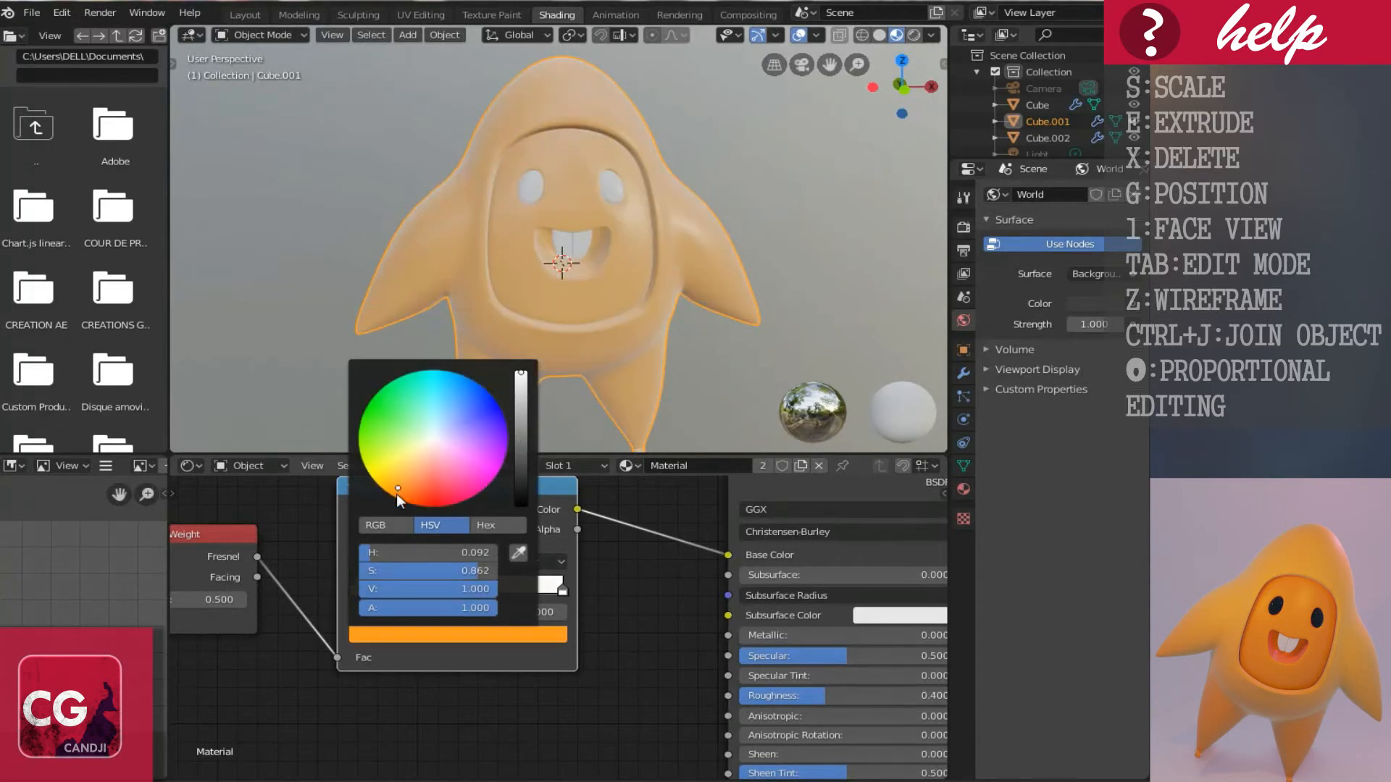
pyautogui.click(395, 489)
# Add a Texture Coordinate node and place it before and below the Layer Weight node.
pyautogui.scroll(-2, 498, 706)
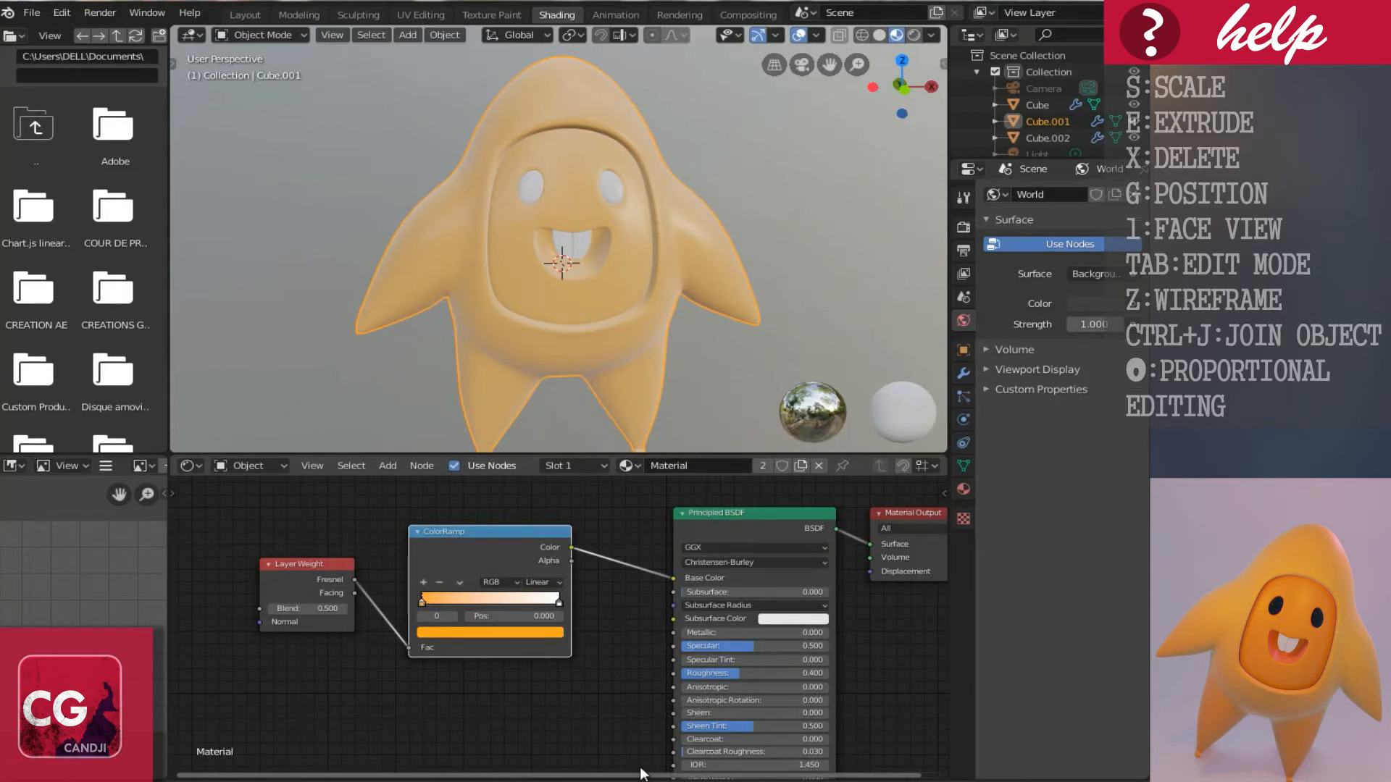
pyautogui.scroll(-3, 462, 697)
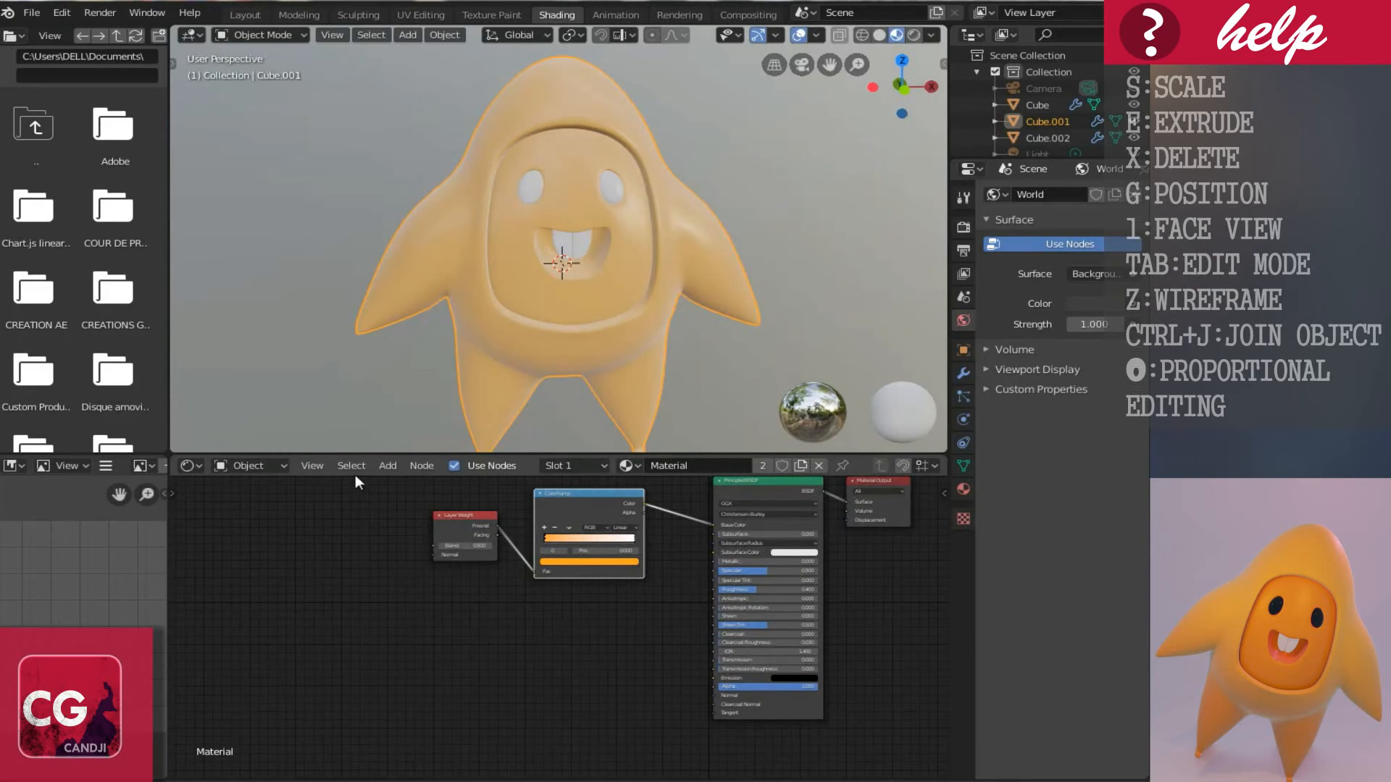
pyautogui.click(389, 466)
pyautogui.moveTo(406, 505)
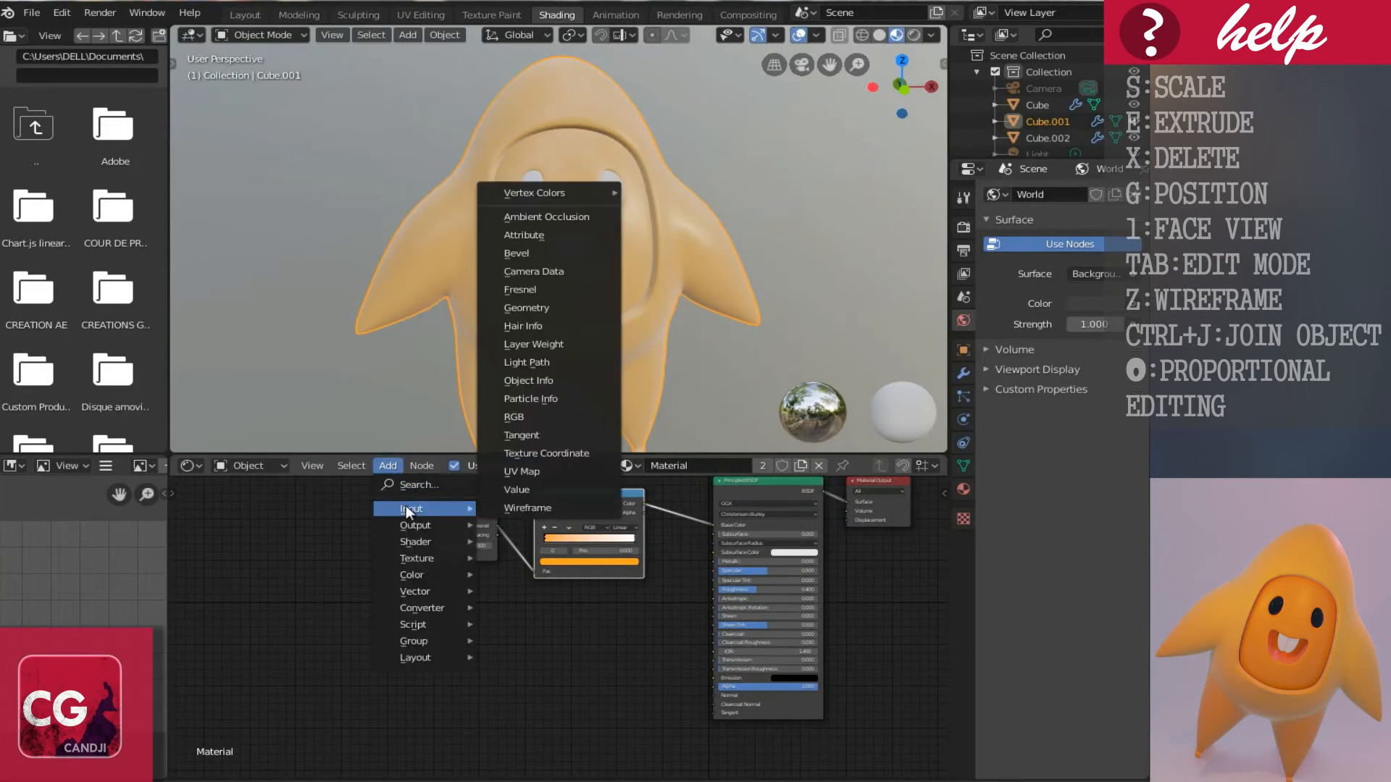
pyautogui.click(523, 453)
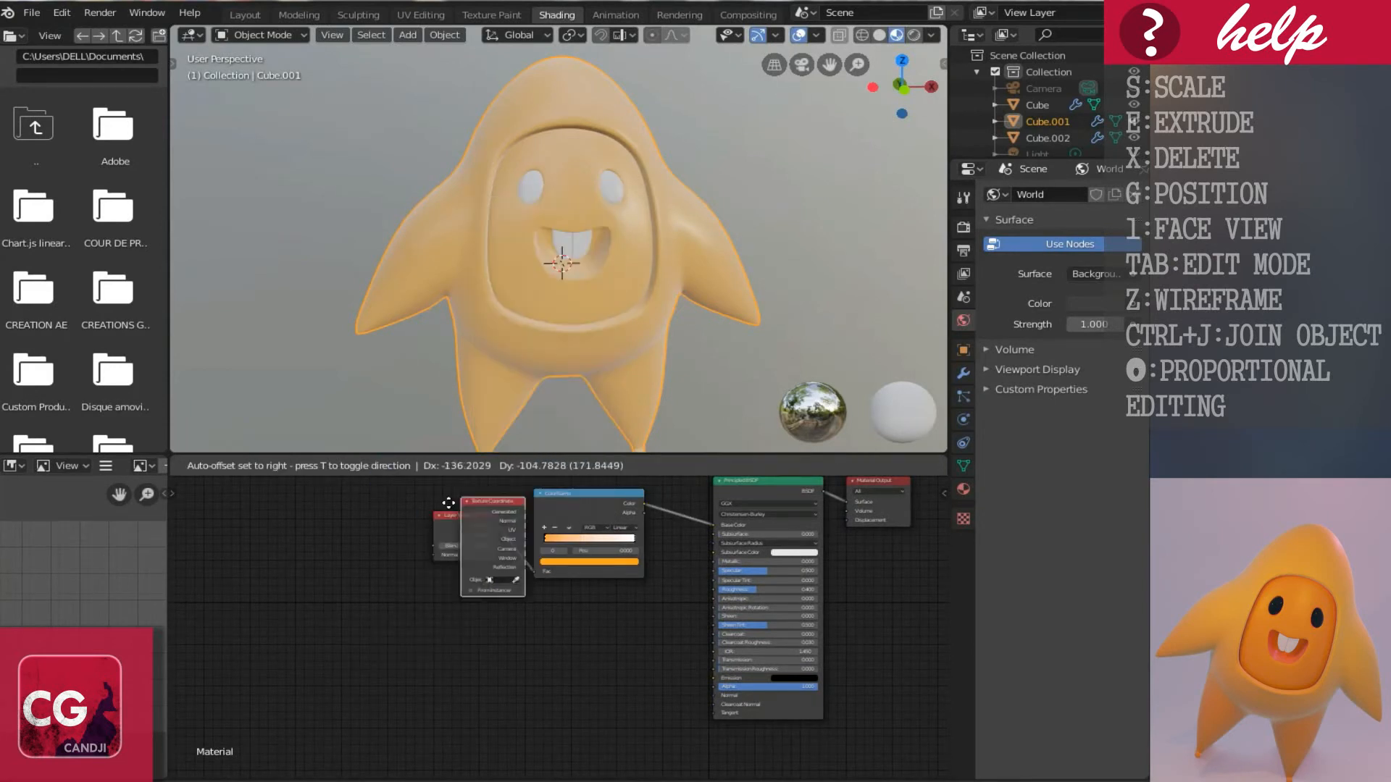
pyautogui.click(300, 582)
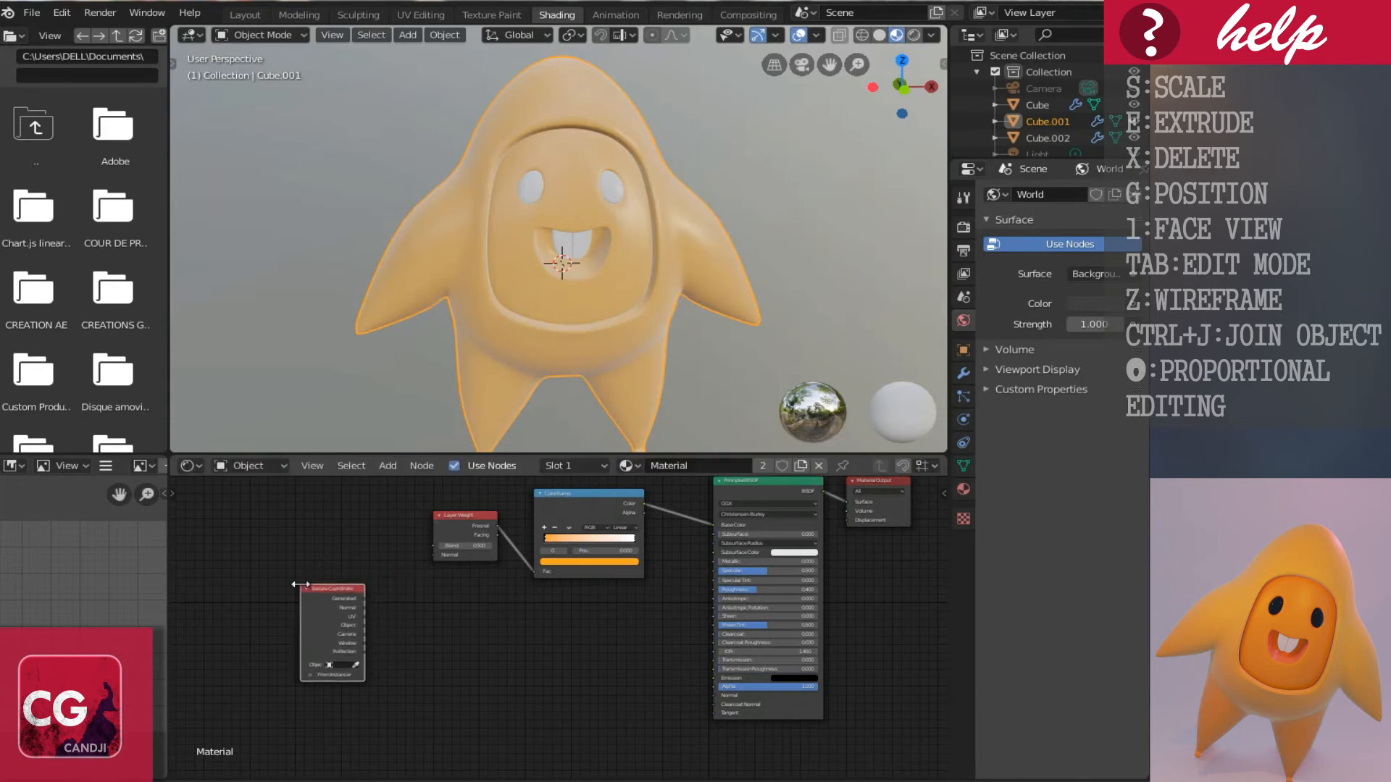
# Add a Mapping node and place it just after the Texture Coordinate node.
pyautogui.click(389, 468)
pyautogui.moveTo(416, 599)
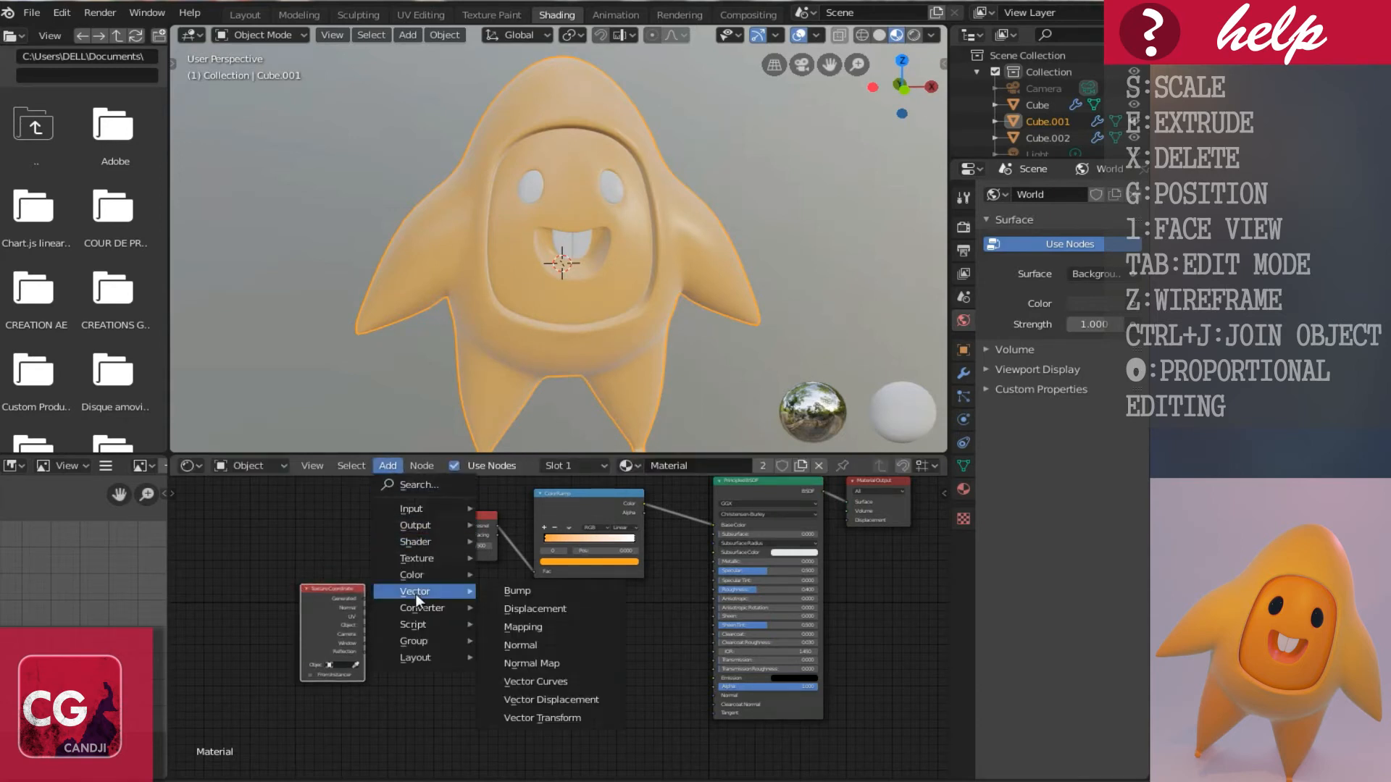
pyautogui.click(525, 625)
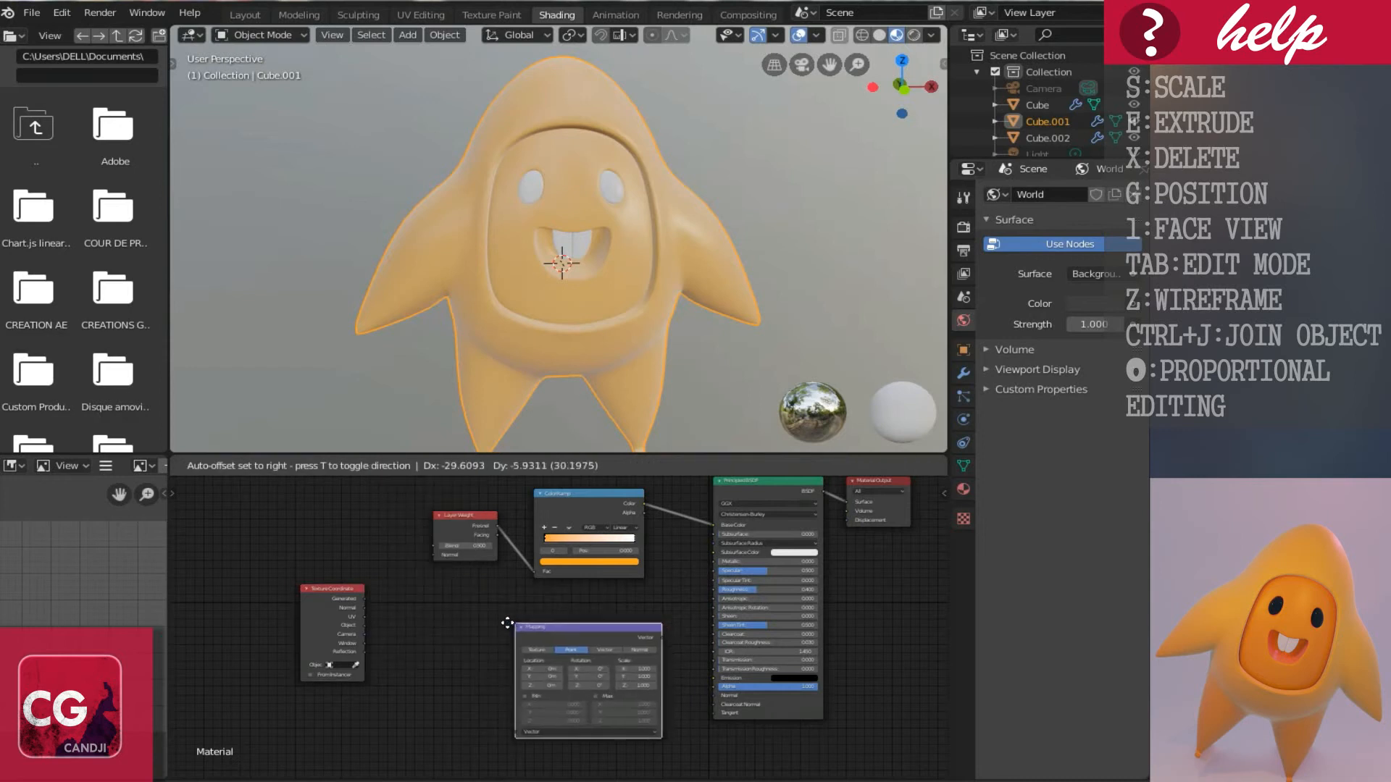
pyautogui.click(420, 598)
# Connect the Texture Coordinate's Generated output to the Mapping node's Vector input and shift both nodes farther from the shader.
pyautogui.scroll(3, 415, 596)
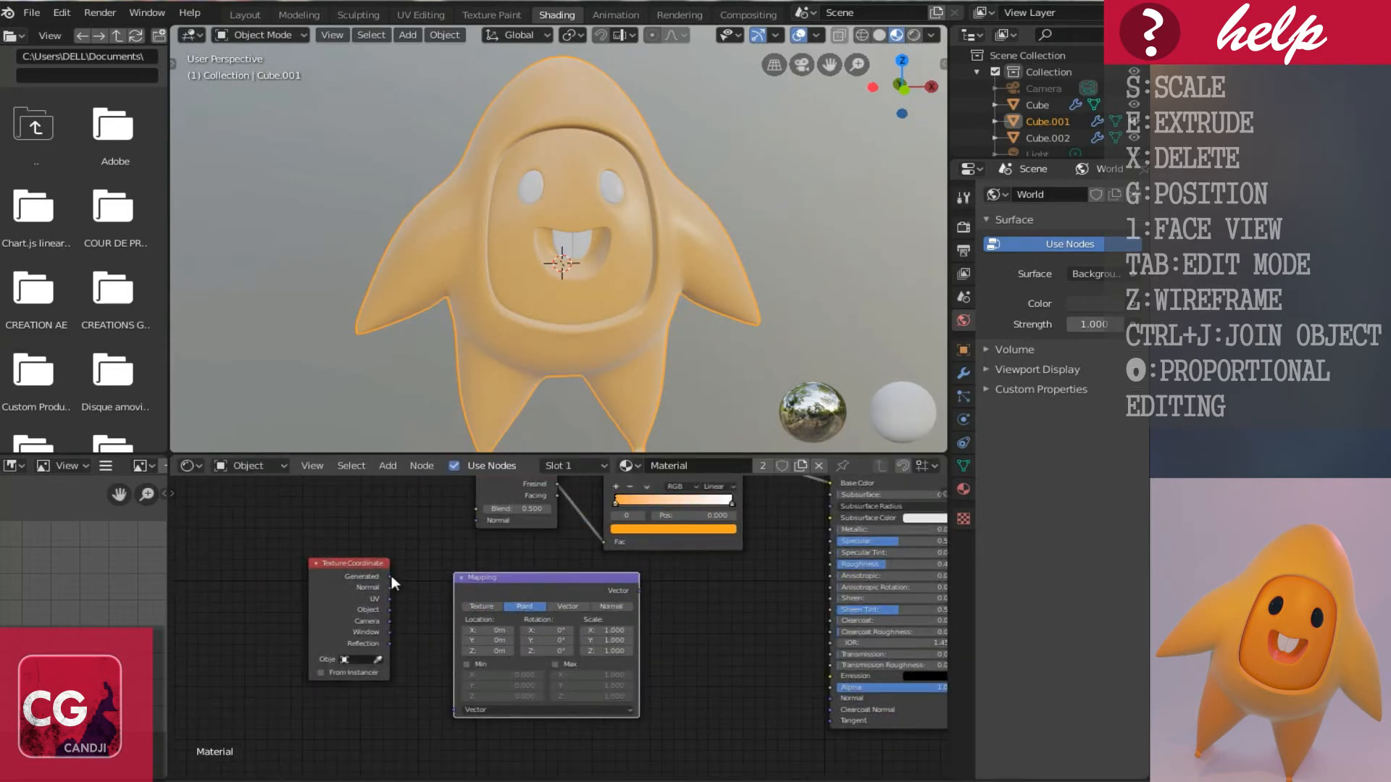
pyautogui.moveTo(389, 576); pyautogui.dragTo(457, 711)
pyautogui.scroll(-2, 359, 577)
pyautogui.moveTo(375, 577); pyautogui.dragTo(301, 578)
pyautogui.moveTo(519, 589); pyautogui.dragTo(446, 594)
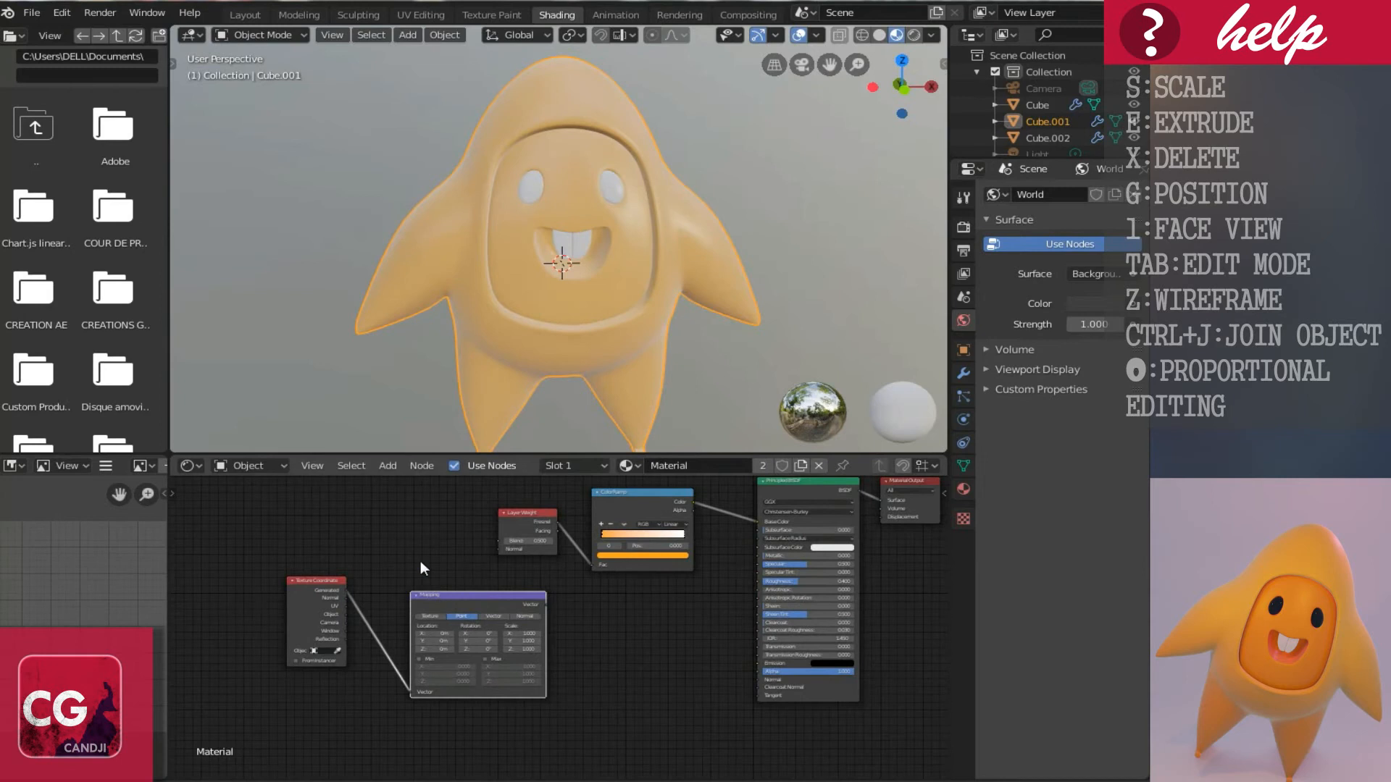
# Add a Separate XYZ node after the Mapping node and connect Mapping's Vector output to its Vector input.
pyautogui.click(392, 470)
pyautogui.moveTo(415, 590)
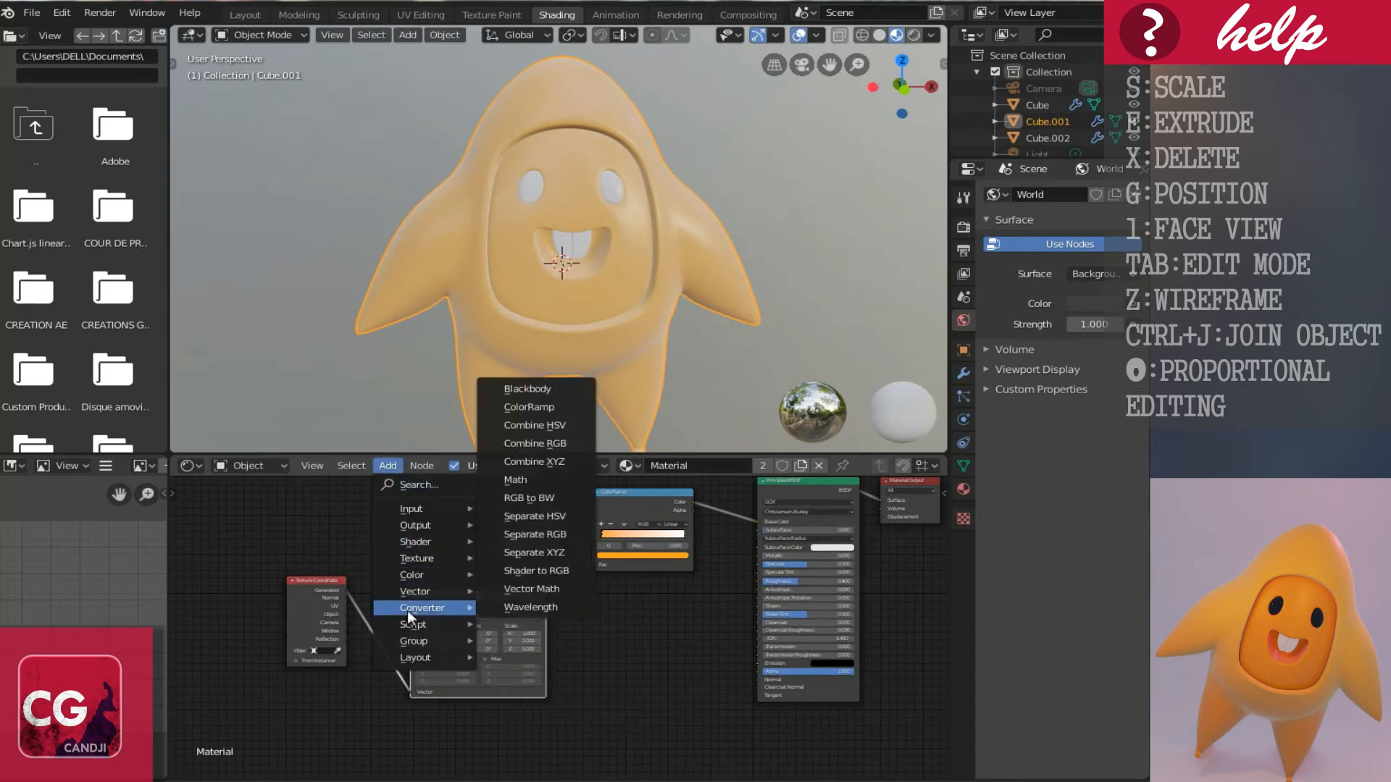
pyautogui.click(537, 553)
pyautogui.click(565, 604)
pyautogui.scroll(4, 576, 630)
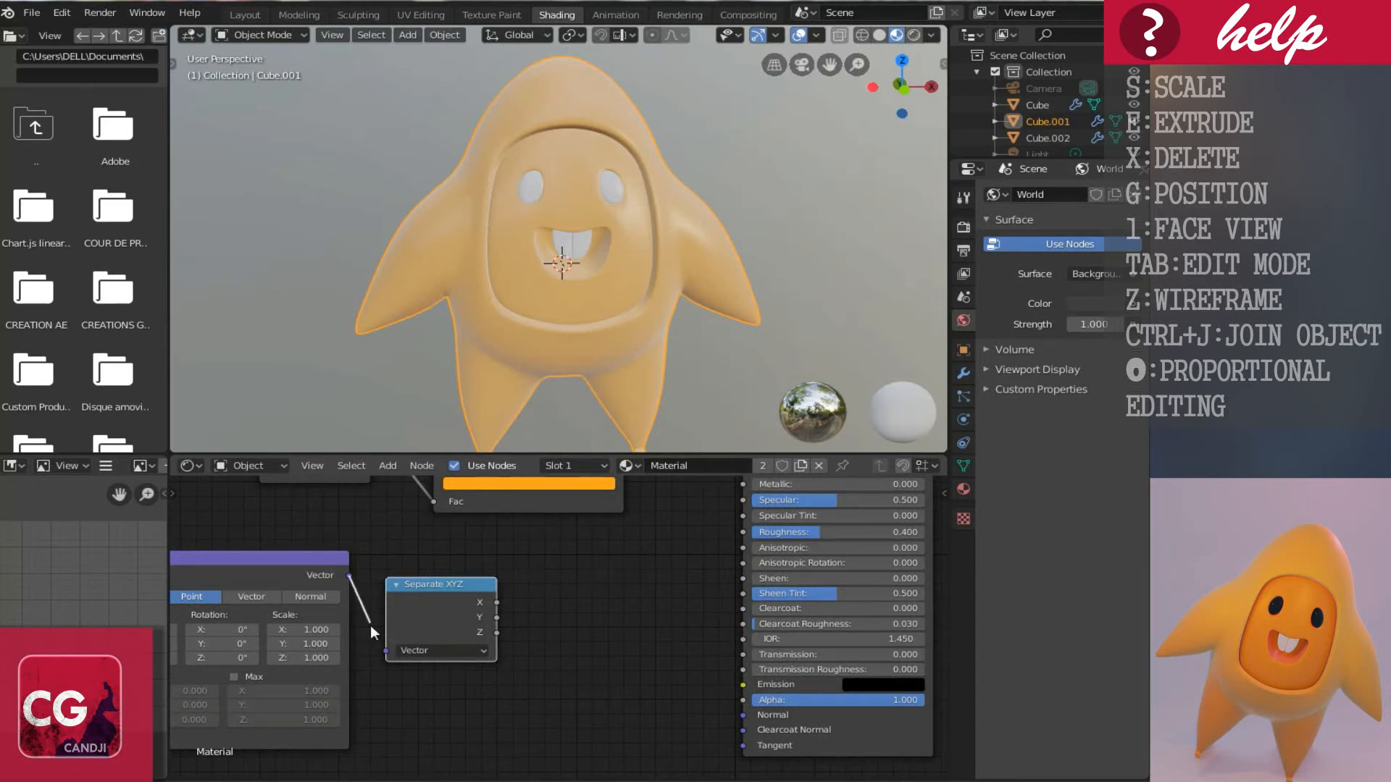
pyautogui.moveTo(384, 654); pyautogui.dragTo(385, 652)
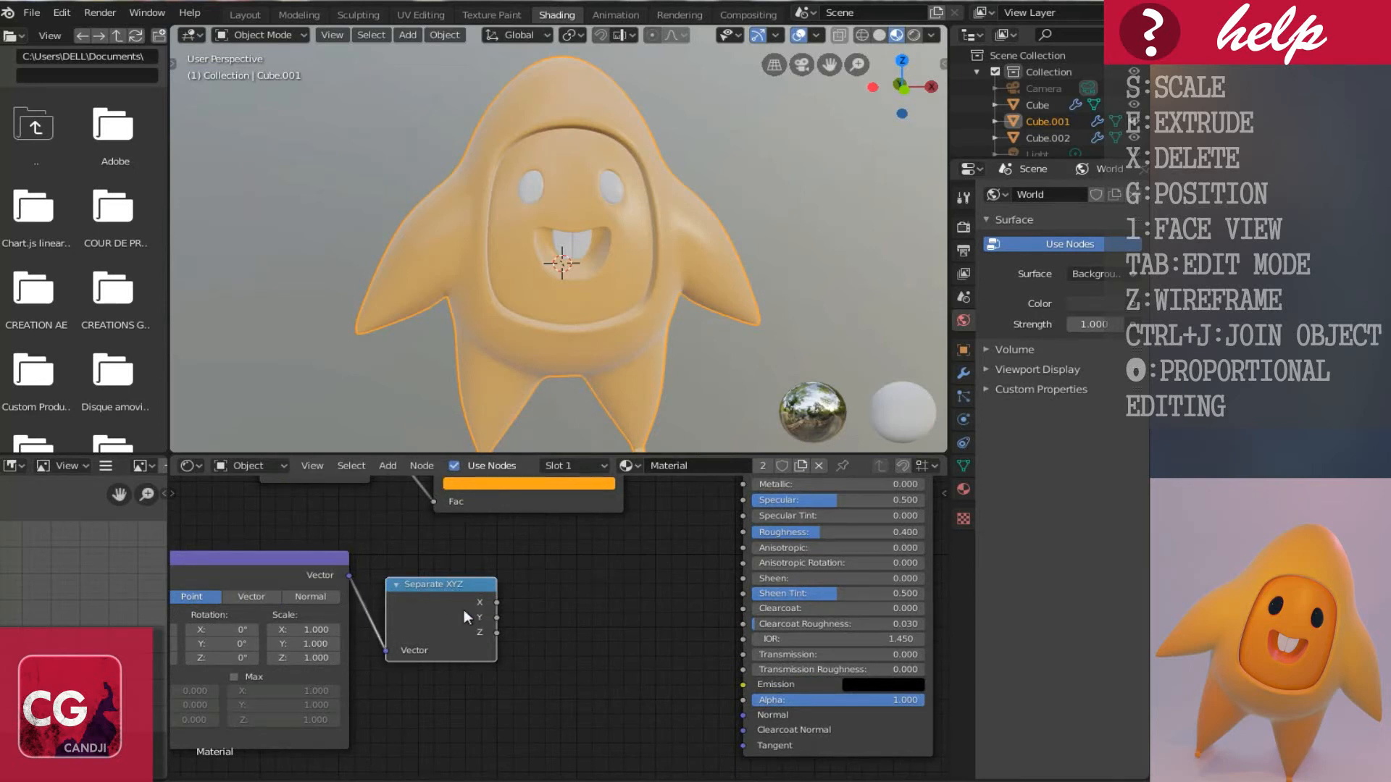
# Duplicate the ColorRamp node, place the copy after Separate XYZ, and shift the lower row of nodes away from the shader.
pyautogui.scroll(5, 464, 610)
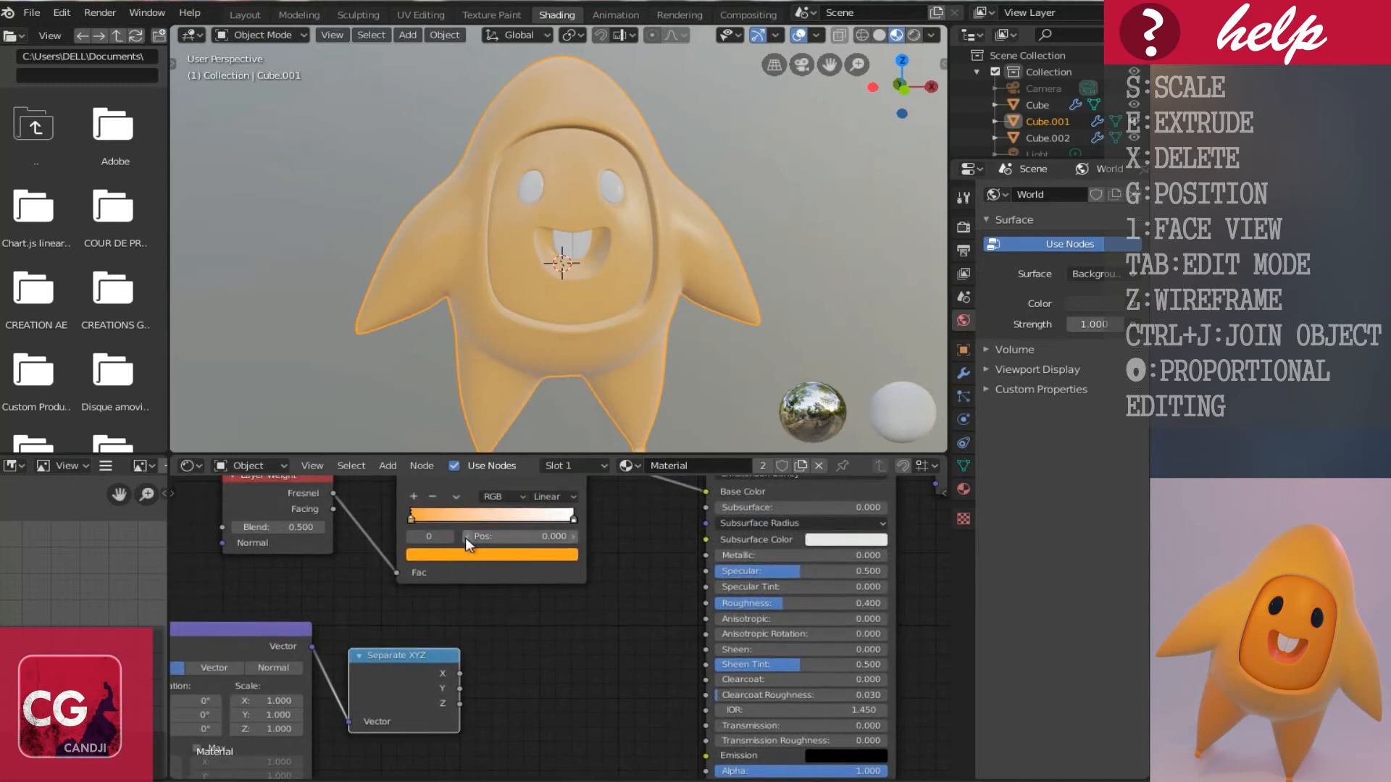
pyautogui.scroll(-1, 466, 542)
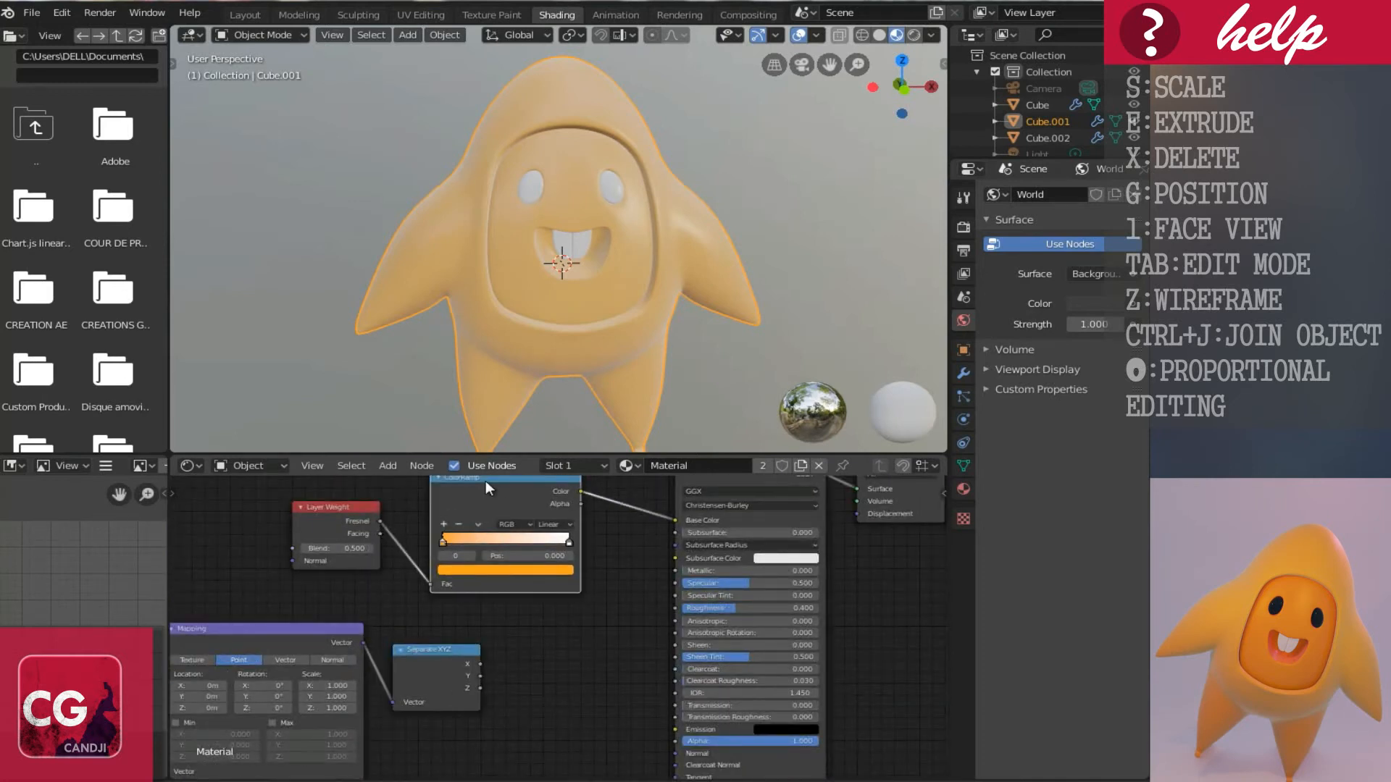
pyautogui.hotkey('shift', 'd')
pyautogui.click(546, 660)
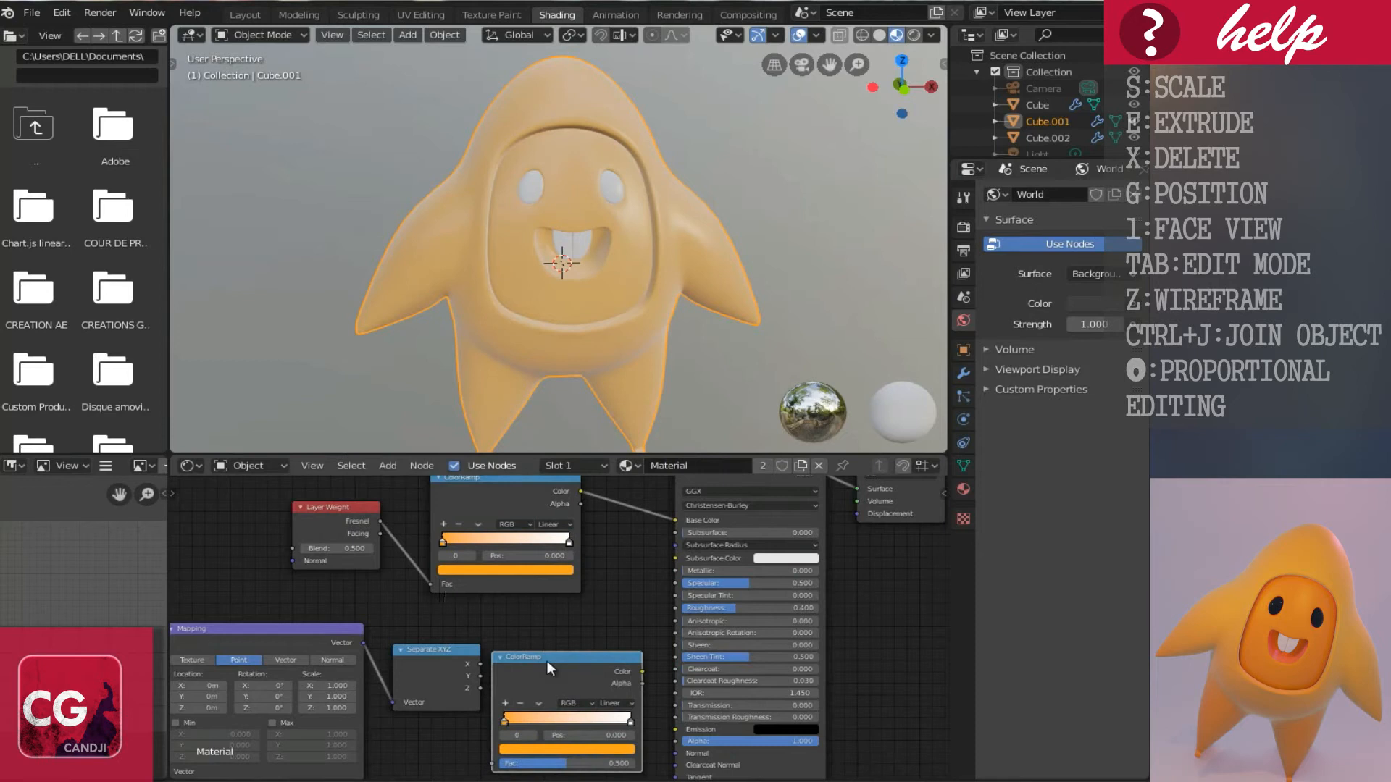
pyautogui.moveTo(547, 661); pyautogui.dragTo(645, 575, button='middle')
pyautogui.moveTo(410, 566); pyautogui.dragTo(339, 573)
pyautogui.moveTo(519, 603); pyautogui.dragTo(449, 617)
pyautogui.moveTo(639, 594); pyautogui.dragTo(581, 589)
# Connect the Separate XYZ node's Z output to the duplicated ColorRamp's Fac input.
pyautogui.scroll(2, 572, 601)
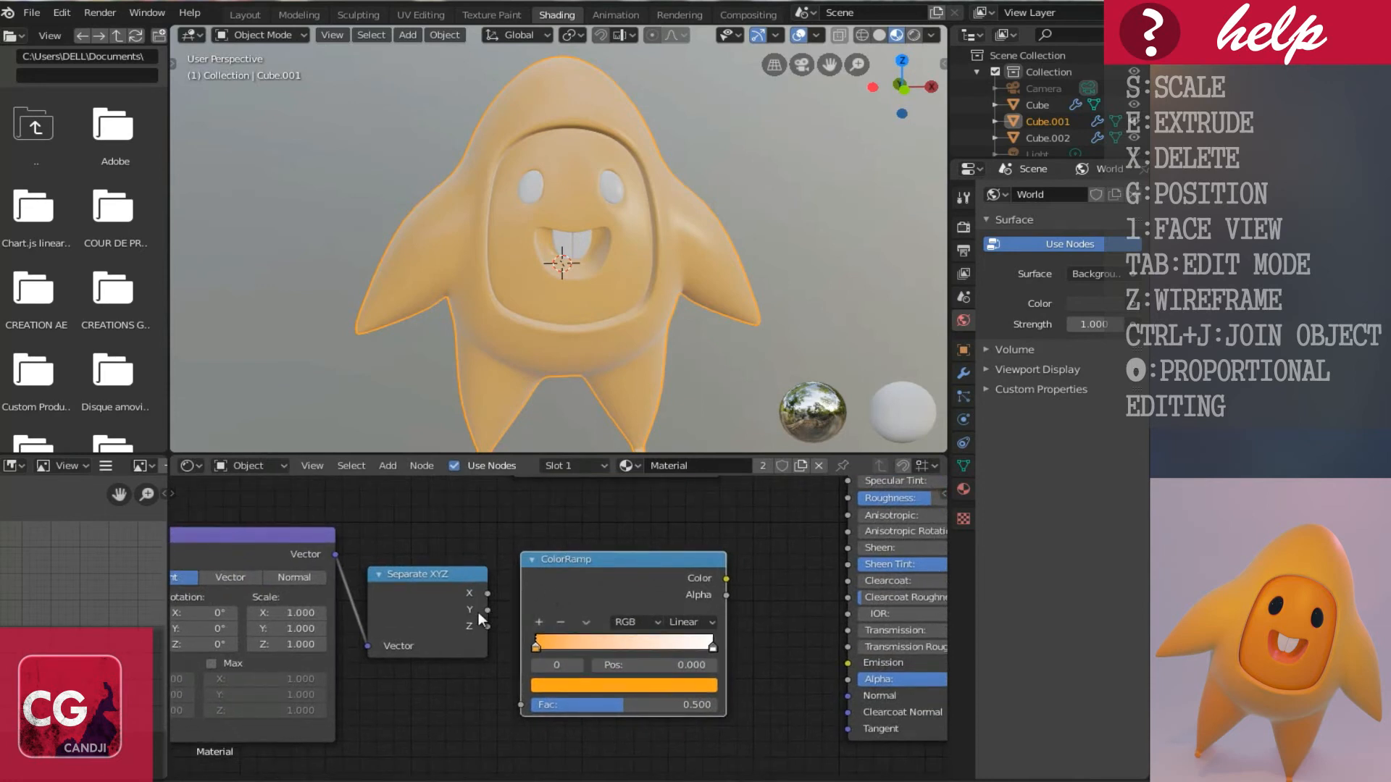
pyautogui.moveTo(437, 673); pyautogui.dragTo(382, 673, button='middle')
pyautogui.click(432, 626)
pyautogui.moveTo(446, 672); pyautogui.dragTo(465, 703)
# Add a MixRGB node and place it between the two ColorRamps and the Principled BSDF.
pyautogui.moveTo(561, 591); pyautogui.dragTo(362, 584, button='middle')
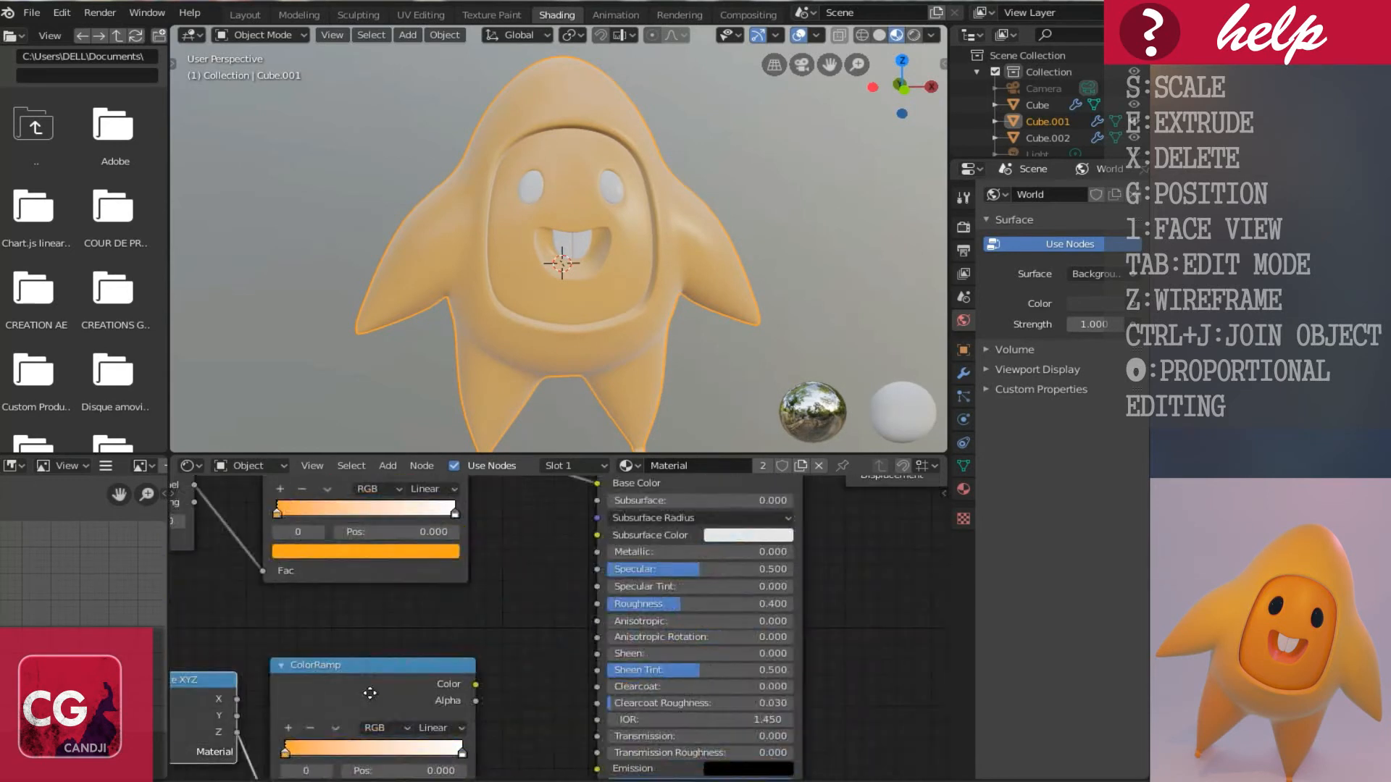
pyautogui.moveTo(436, 733); pyautogui.dragTo(436, 667, button='middle')
pyautogui.scroll(-2, 507, 554)
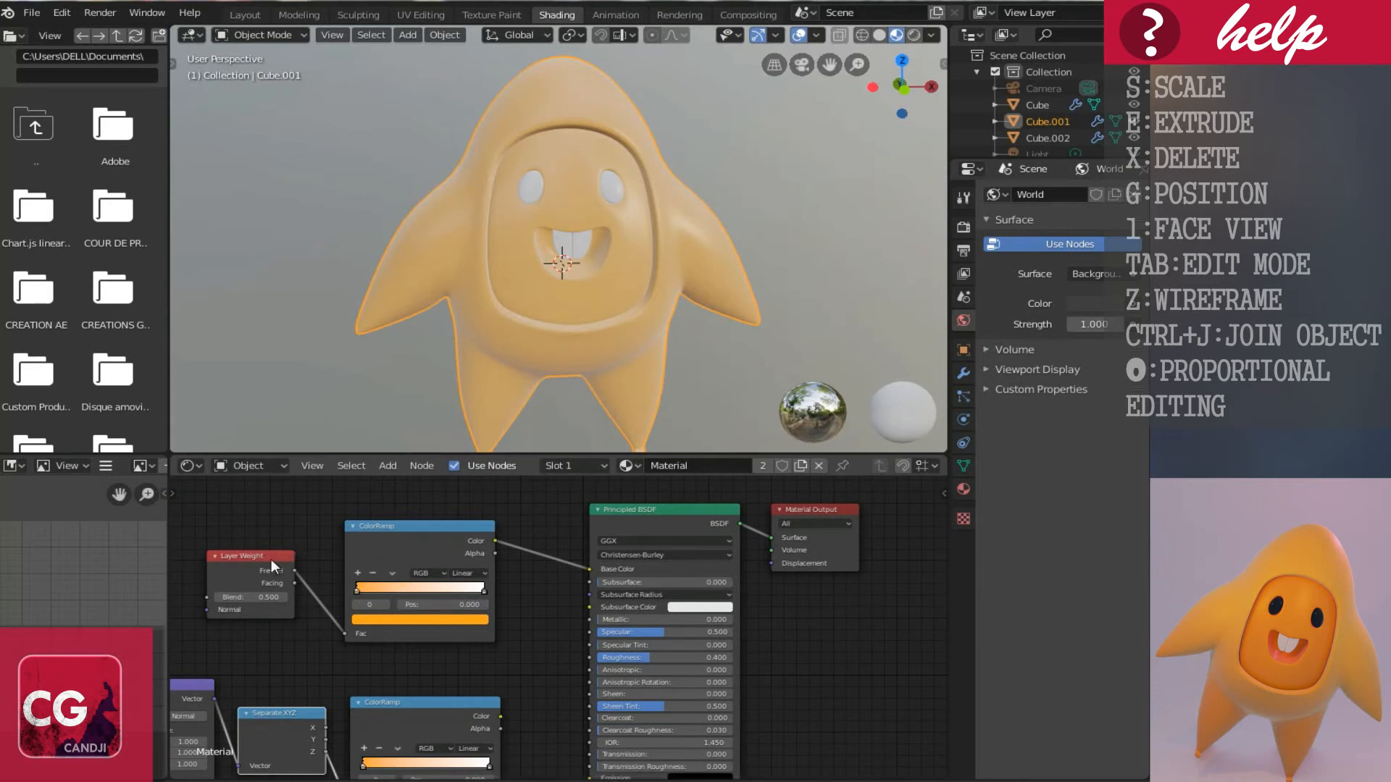
pyautogui.moveTo(508, 651); pyautogui.dragTo(516, 620, button='middle')
pyautogui.moveTo(540, 668); pyautogui.dragTo(732, 611, button='middle')
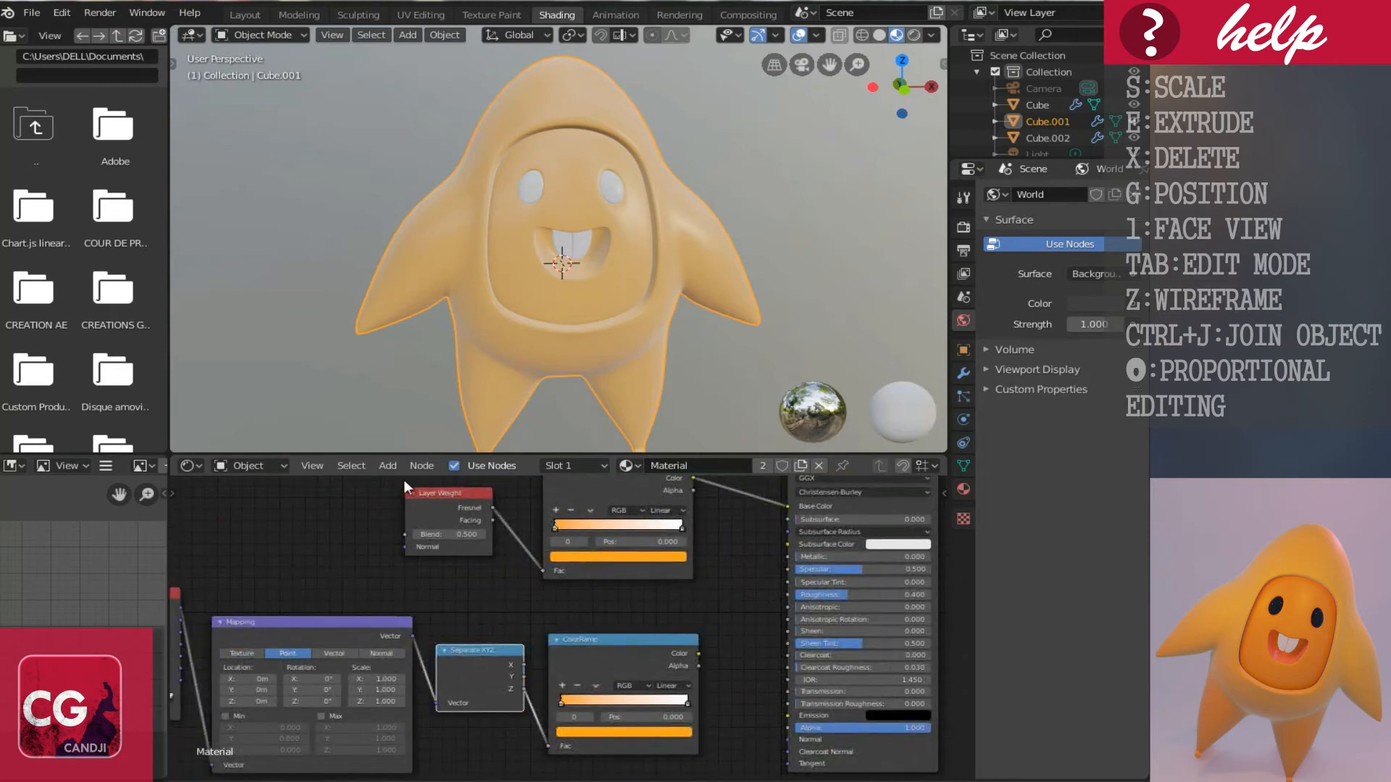
pyautogui.click(385, 467)
pyautogui.moveTo(399, 568)
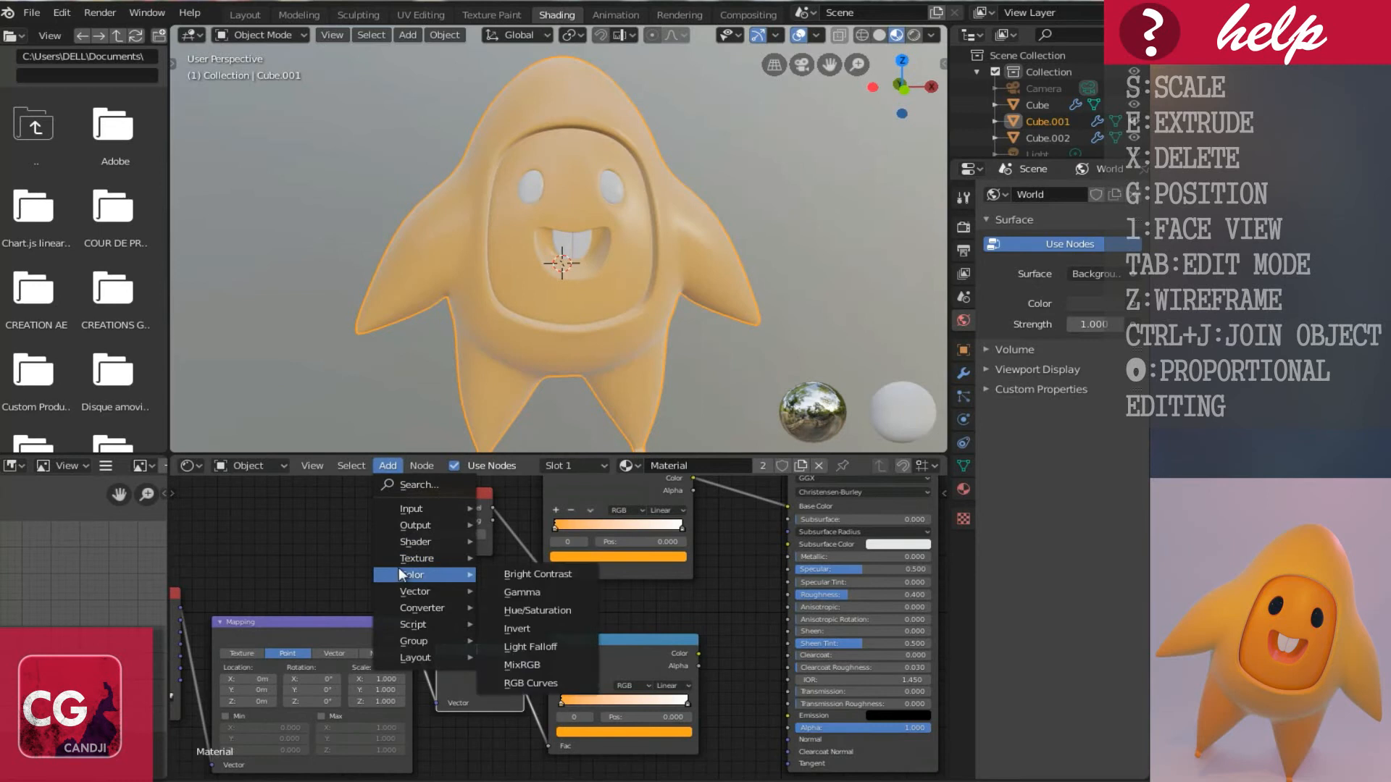
pyautogui.click(524, 665)
pyautogui.click(696, 561)
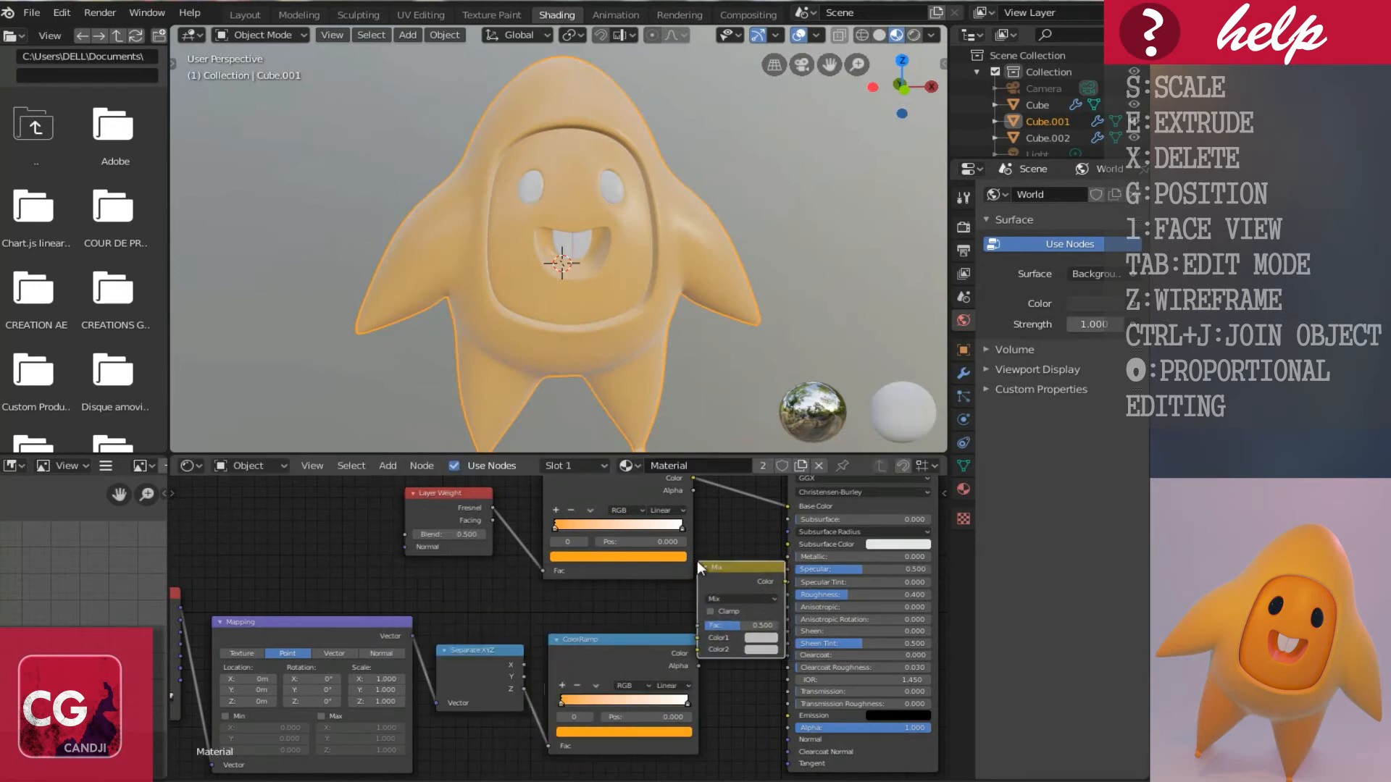
# Move the Material Output and Principled BSDF nodes away from the ColorRamps to make room for the Mix node.
pyautogui.scroll(-3, 685, 565)
pyautogui.keyDown('ctrl'); pyautogui.scroll(-4, 686, 565); pyautogui.keyUp('ctrl')
pyautogui.moveTo(642, 542); pyautogui.dragTo(790, 526)
pyautogui.click(790, 526)
pyautogui.moveTo(533, 537); pyautogui.dragTo(682, 539)
# Move the Mix node into the gap between the ColorRamps and the Principled BSDF.
pyautogui.scroll(2, 476, 633)
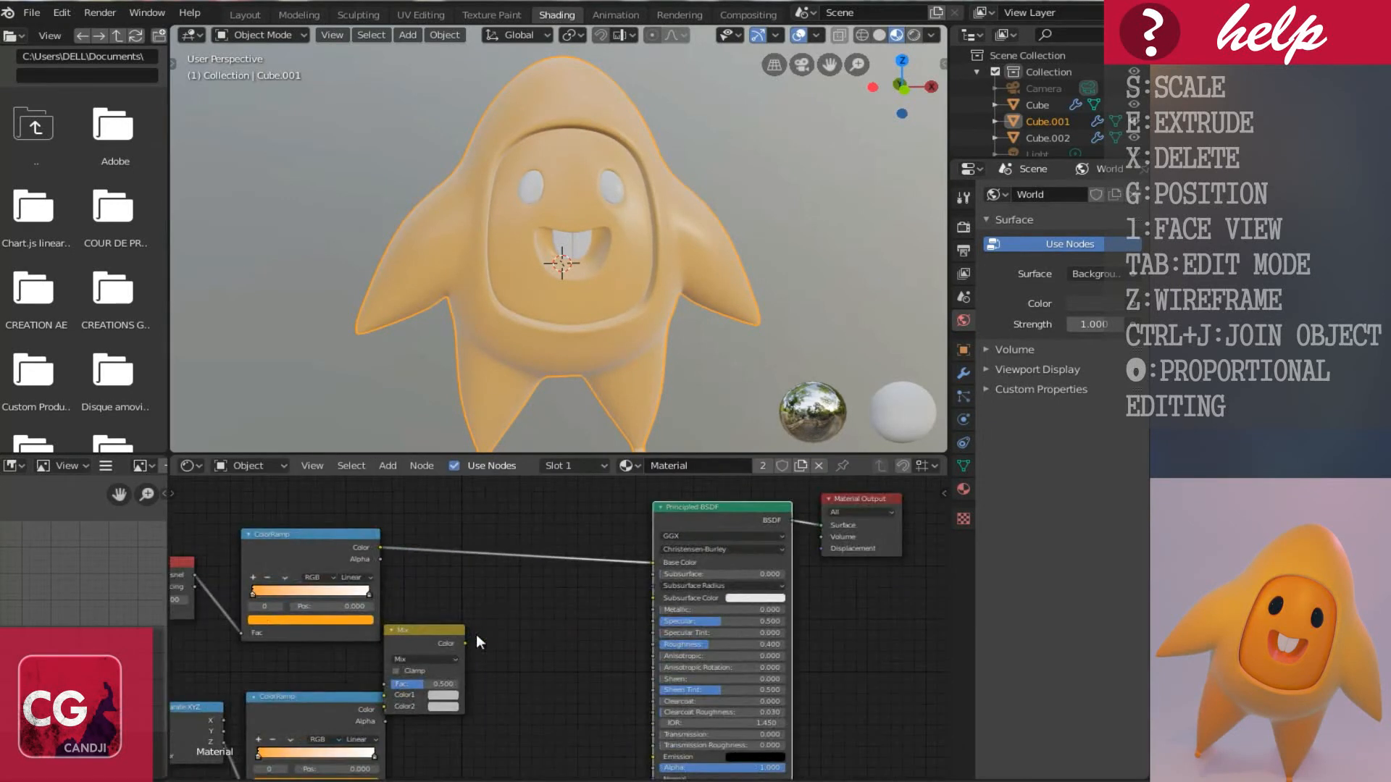
pyautogui.moveTo(476, 633); pyautogui.dragTo(545, 589, button='middle')
pyautogui.moveTo(469, 623); pyautogui.dragTo(531, 591)
pyautogui.scroll(1, 529, 591)
pyautogui.scroll(1, 529, 591)
pyautogui.moveTo(529, 591); pyautogui.dragTo(546, 628, button='middle')
pyautogui.moveTo(550, 589); pyautogui.dragTo(596, 580)
# Reroute the upper ColorRamp's Color link from Base Color to the Mix node's Color1, and connect the lower ColorRamp's Color to Color2.
pyautogui.moveTo(778, 540); pyautogui.dragTo(536, 671)
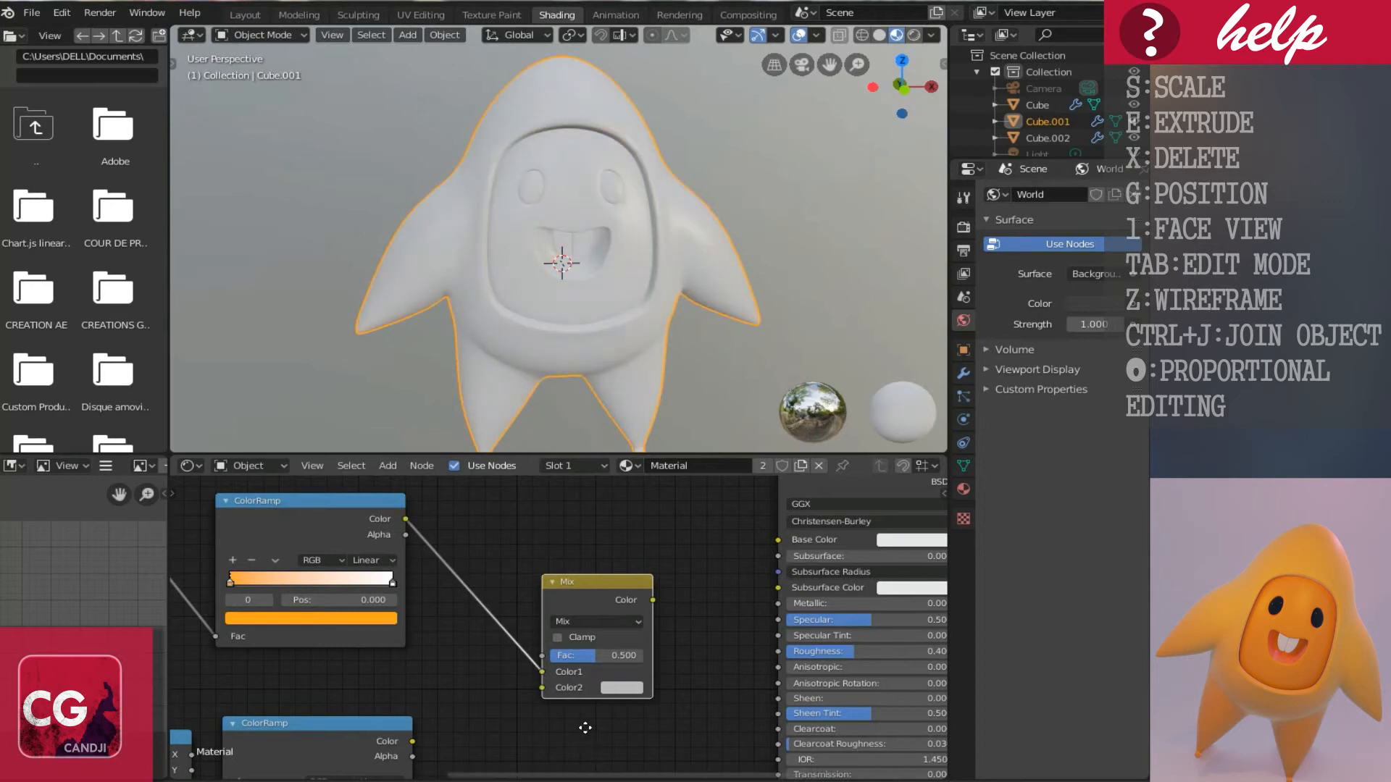
pyautogui.moveTo(586, 727); pyautogui.dragTo(553, 657, button='middle')
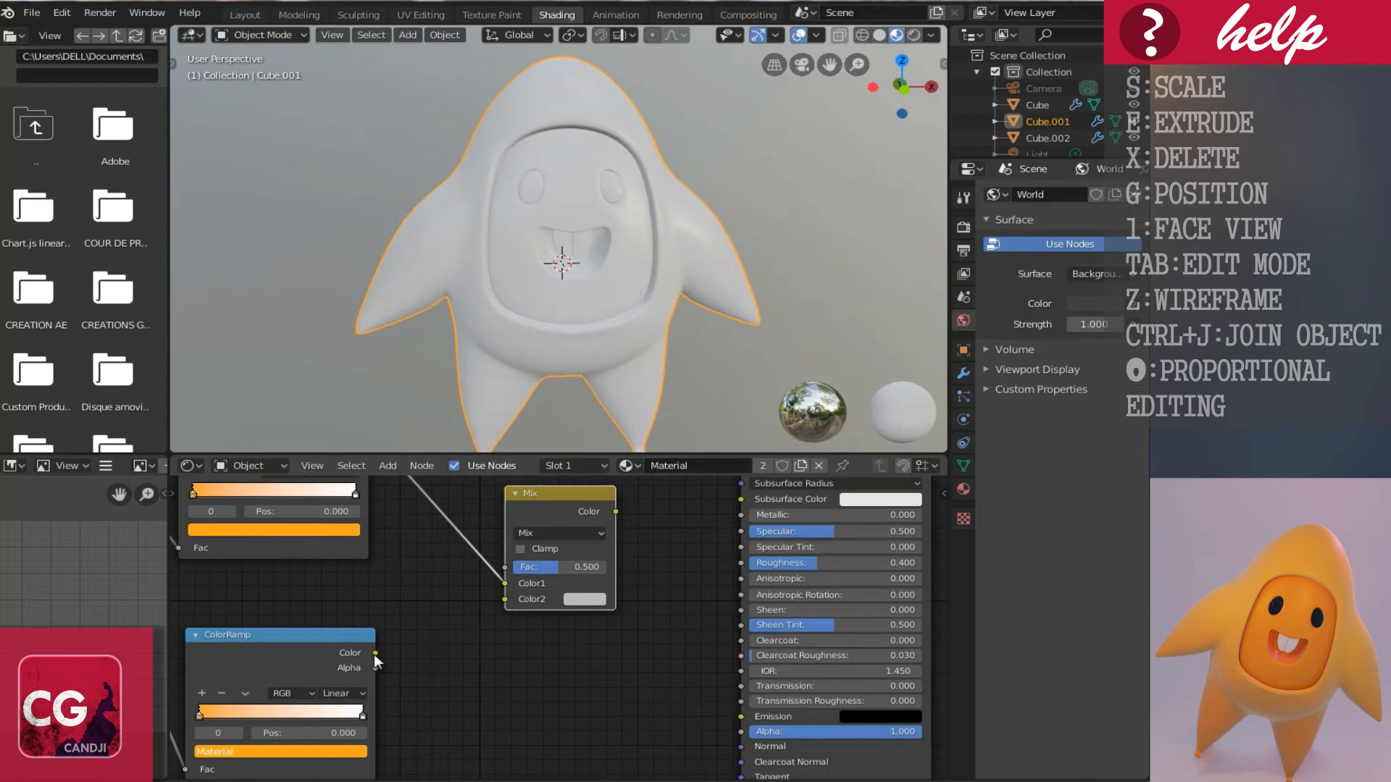
pyautogui.moveTo(370, 653); pyautogui.dragTo(355, 679, button='middle')
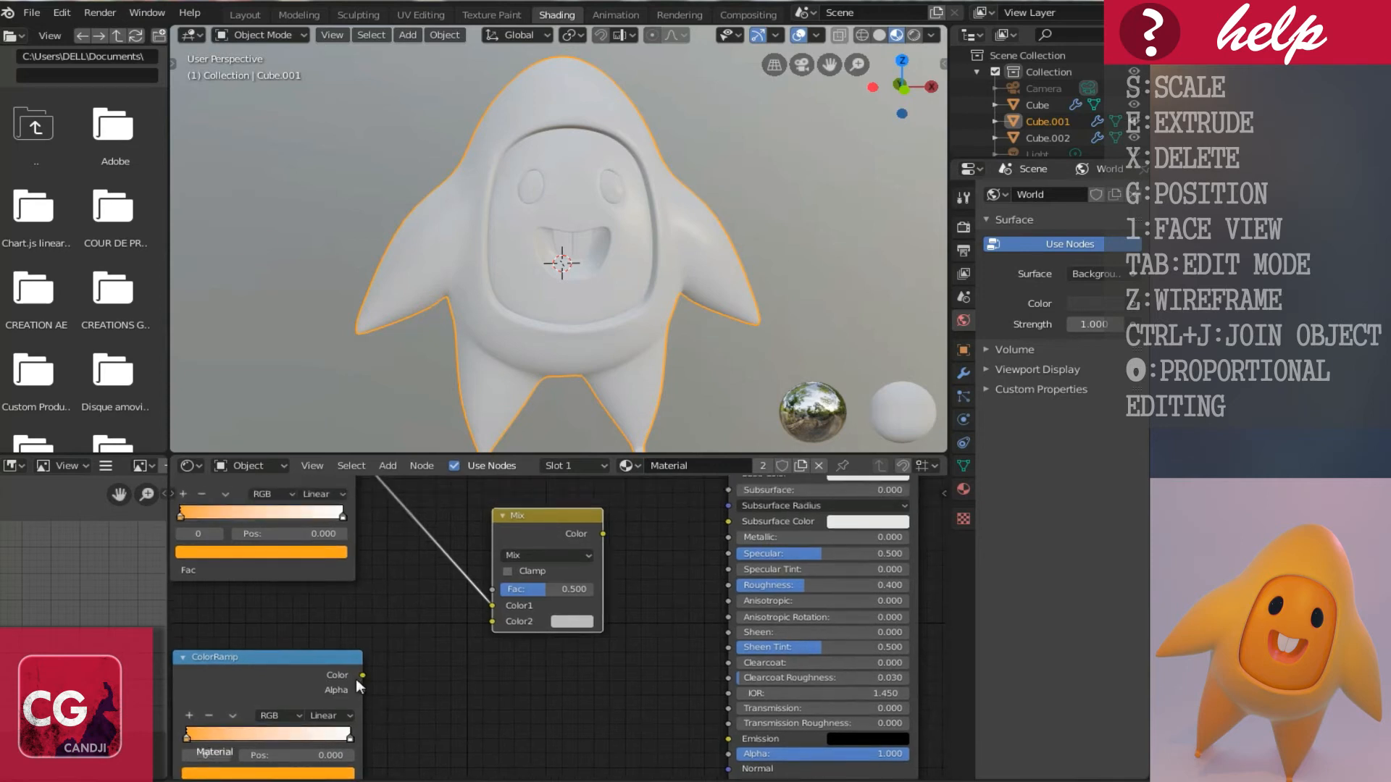
pyautogui.moveTo(393, 667); pyautogui.dragTo(494, 622)
# Connect the Mix node's Color output to the Principled BSDF's Base Color.
pyautogui.moveTo(590, 658); pyautogui.dragTo(522, 684, button='middle')
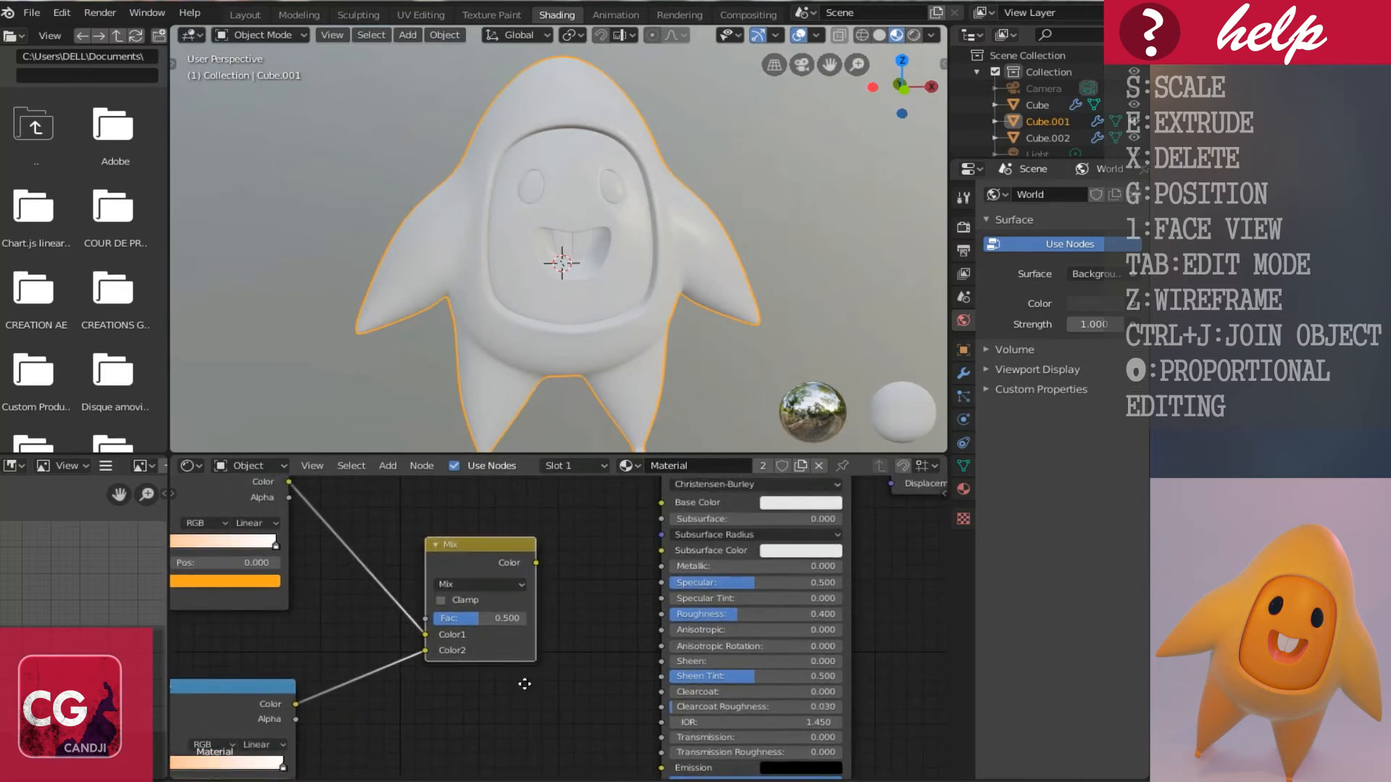
pyautogui.moveTo(535, 563); pyautogui.dragTo(660, 503)
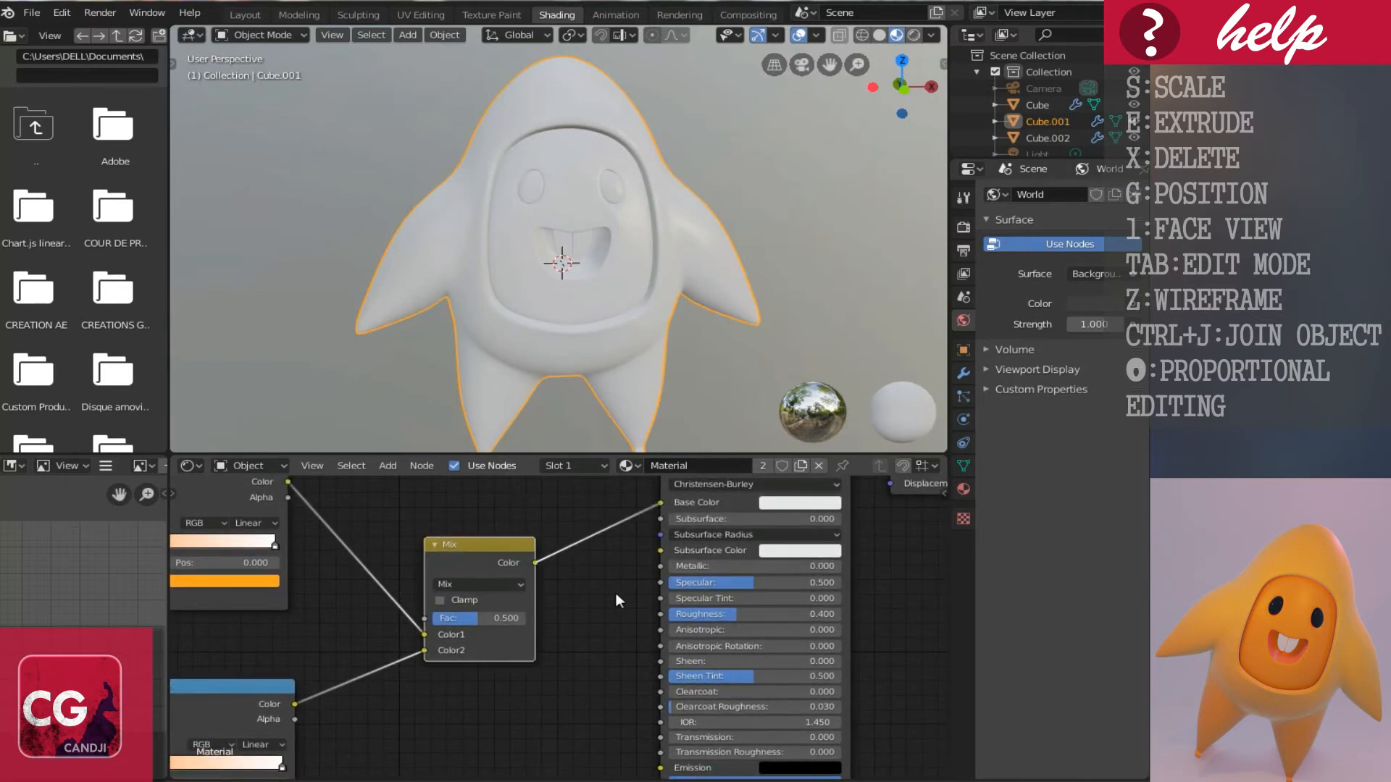
pyautogui.moveTo(584, 661); pyautogui.dragTo(642, 650, button='middle')
pyautogui.moveTo(533, 378)
pyautogui.mouseDown(button='middle')
pyautogui.moveTo(509, 373)
pyautogui.moveTo(572, 367)
pyautogui.moveTo(558, 371)
pyautogui.mouseUp(button='middle')
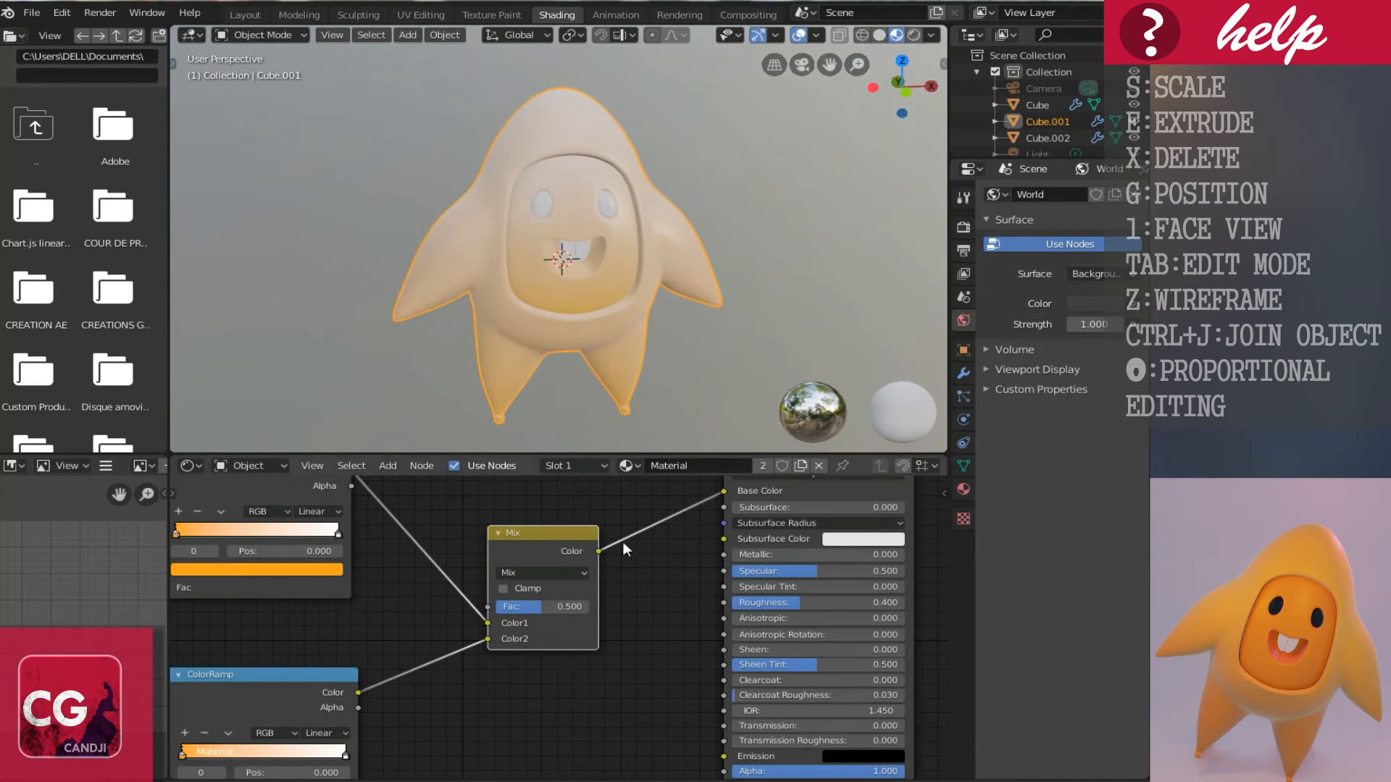
# Set the Mix node's blend type to Overlay.
pyautogui.scroll(2, 624, 633)
pyautogui.moveTo(624, 633); pyautogui.dragTo(641, 645, button='middle')
pyautogui.click(510, 564)
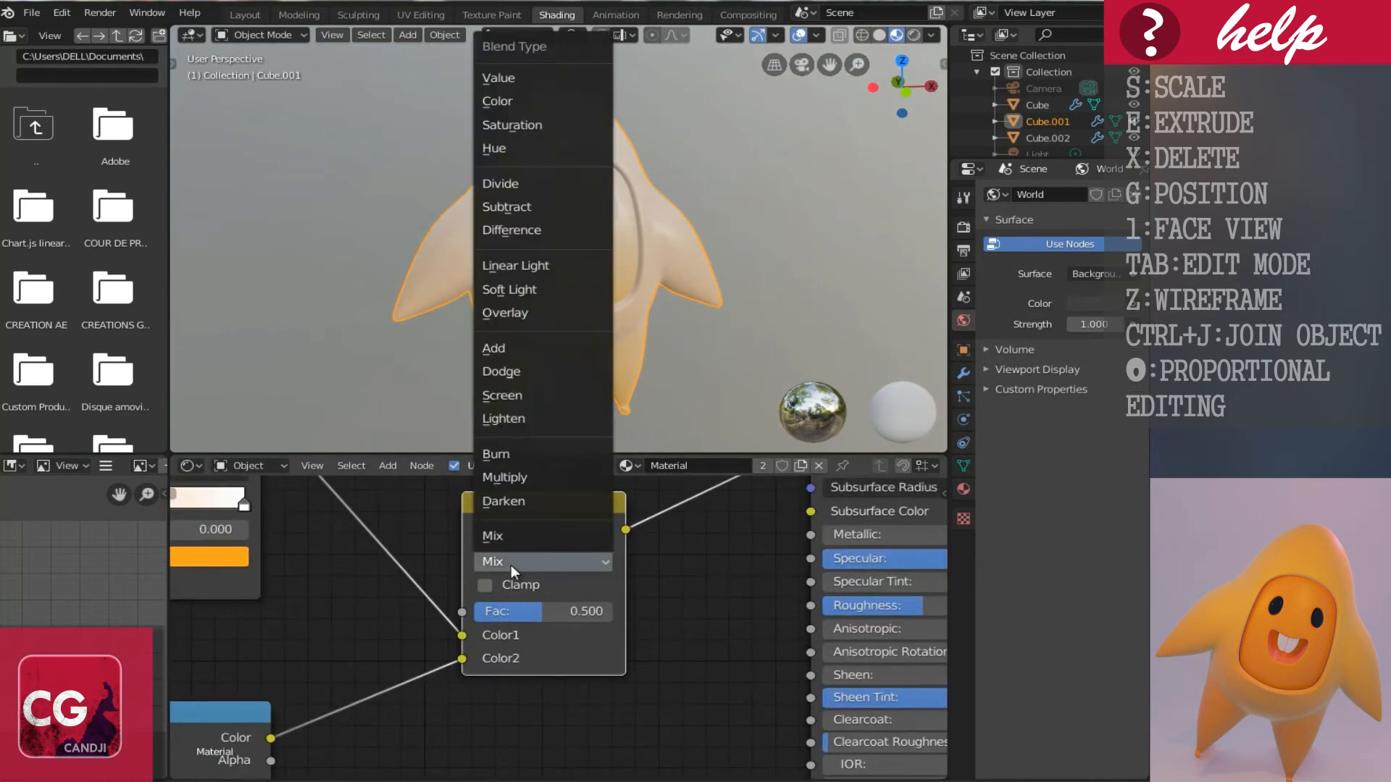
pyautogui.click(498, 311)
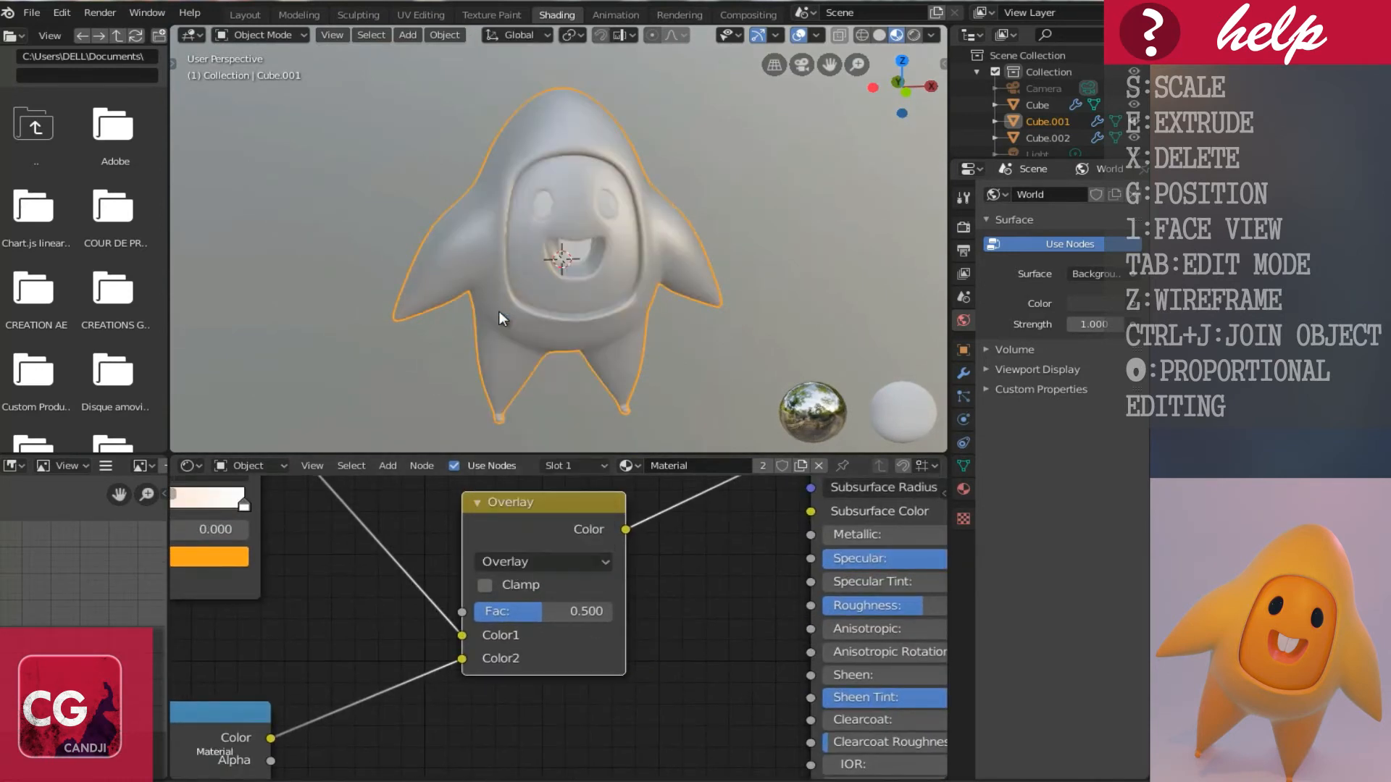
pyautogui.moveTo(565, 317)
pyautogui.mouseDown(button='middle')
pyautogui.moveTo(445, 323)
pyautogui.moveTo(576, 326)
pyautogui.moveTo(549, 328)
pyautogui.moveTo(502, 376)
pyautogui.mouseUp(button='middle')
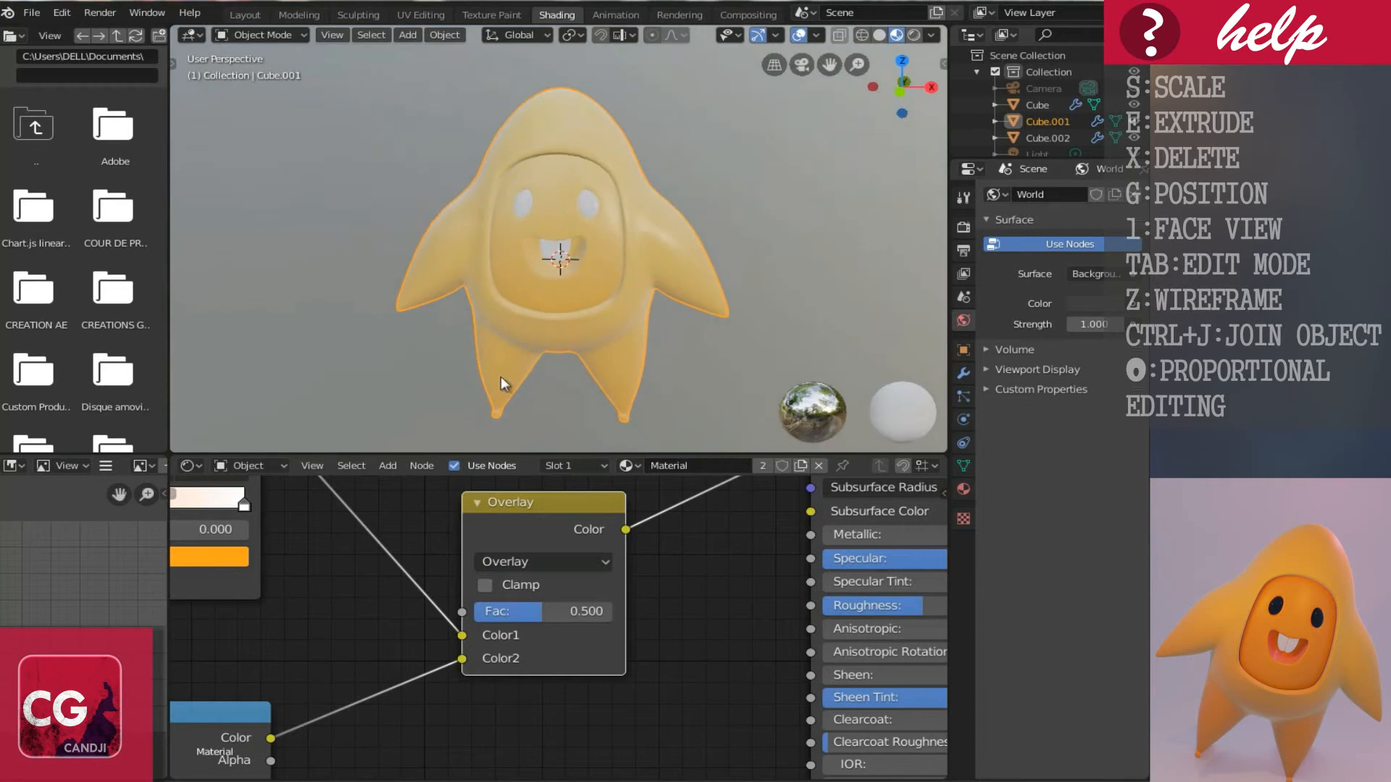
# Set the first stop of the lower ColorRamp, fed by Separate XYZ, to a deeper, redder orange.
pyautogui.scroll(-2, 434, 730)
pyautogui.moveTo(432, 726); pyautogui.dragTo(704, 550, button='middle')
pyautogui.scroll(2, 599, 620)
pyautogui.moveTo(476, 535); pyautogui.dragTo(541, 552, button='middle')
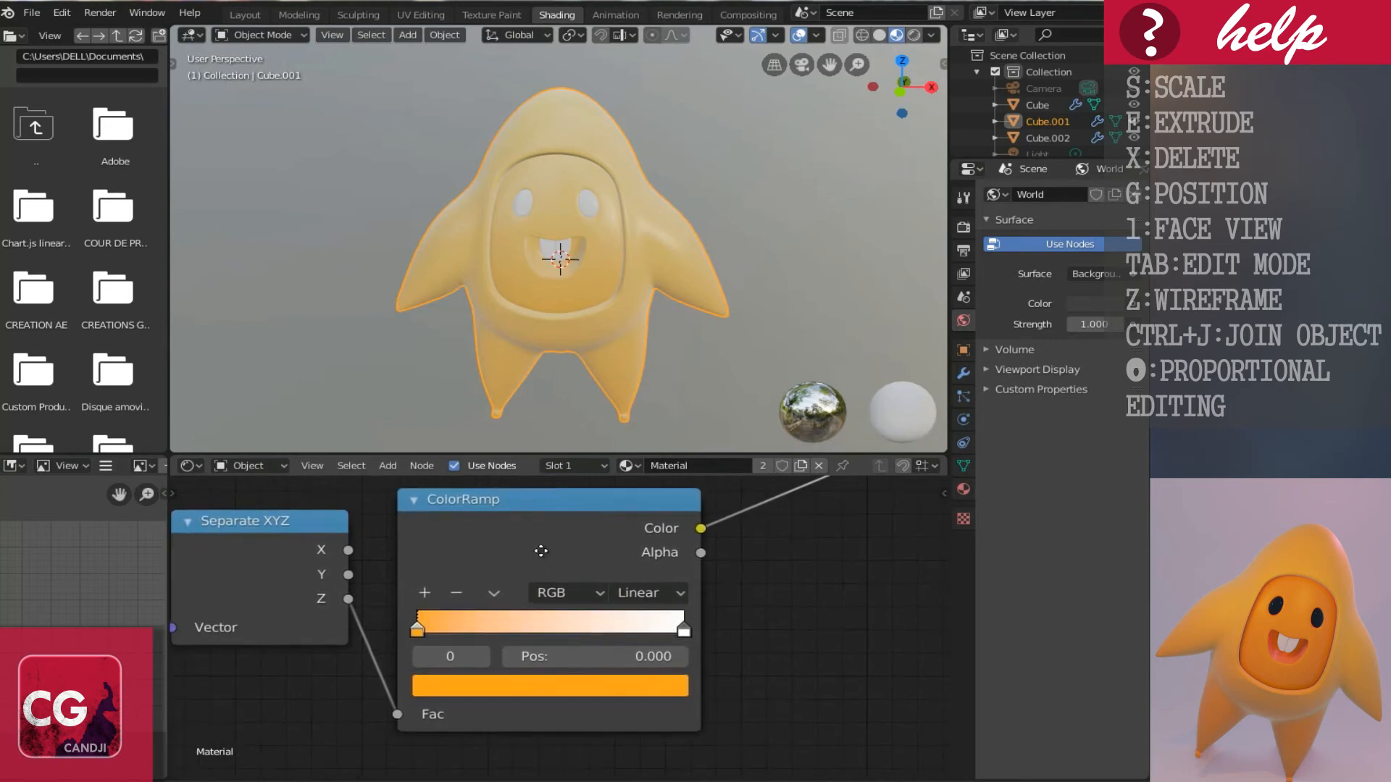
pyautogui.click(458, 689)
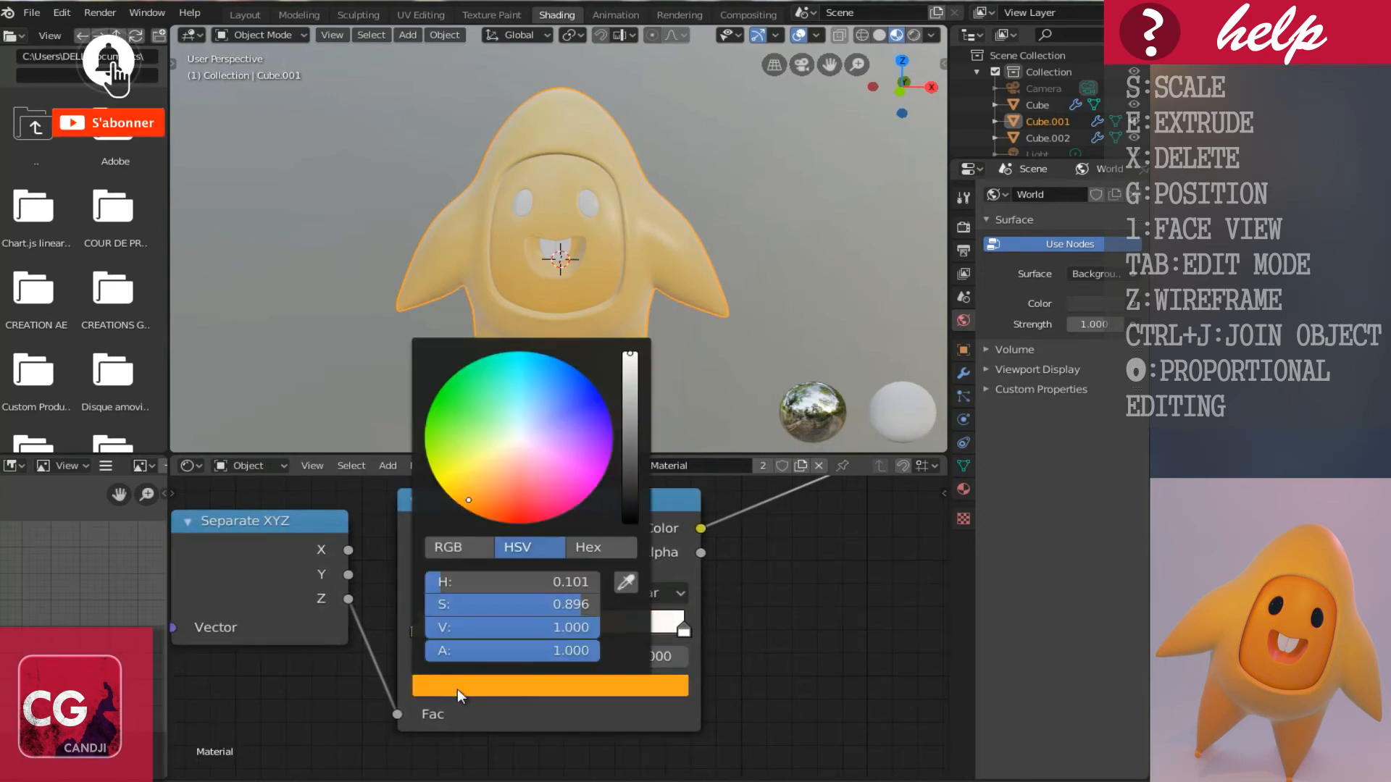
pyautogui.click(482, 514)
pyautogui.moveTo(481, 512); pyautogui.dragTo(478, 527)
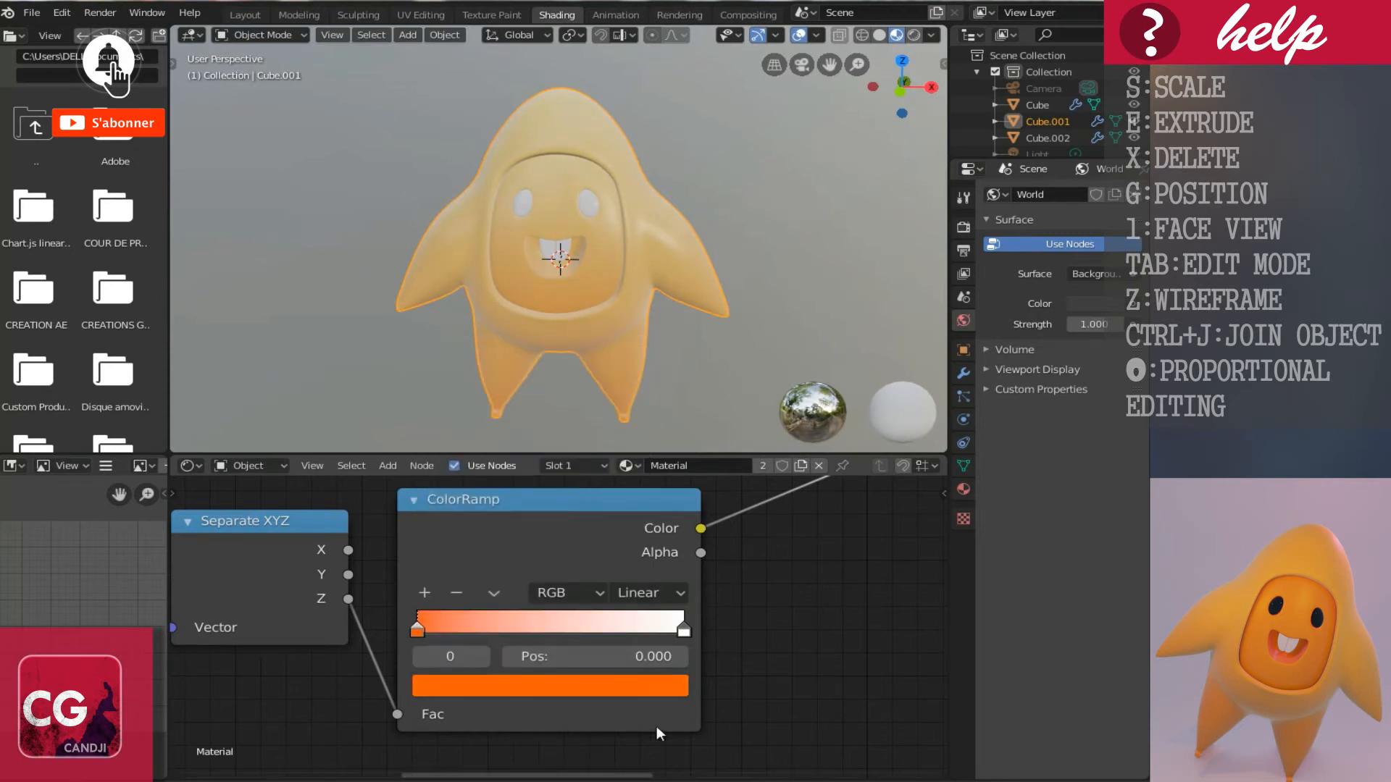
# Add a middle stop at position 0.500 to the lower ColorRamp and colour it light orange, about hue 0.102, saturation 0.558, value 1.000.
pyautogui.click(424, 594)
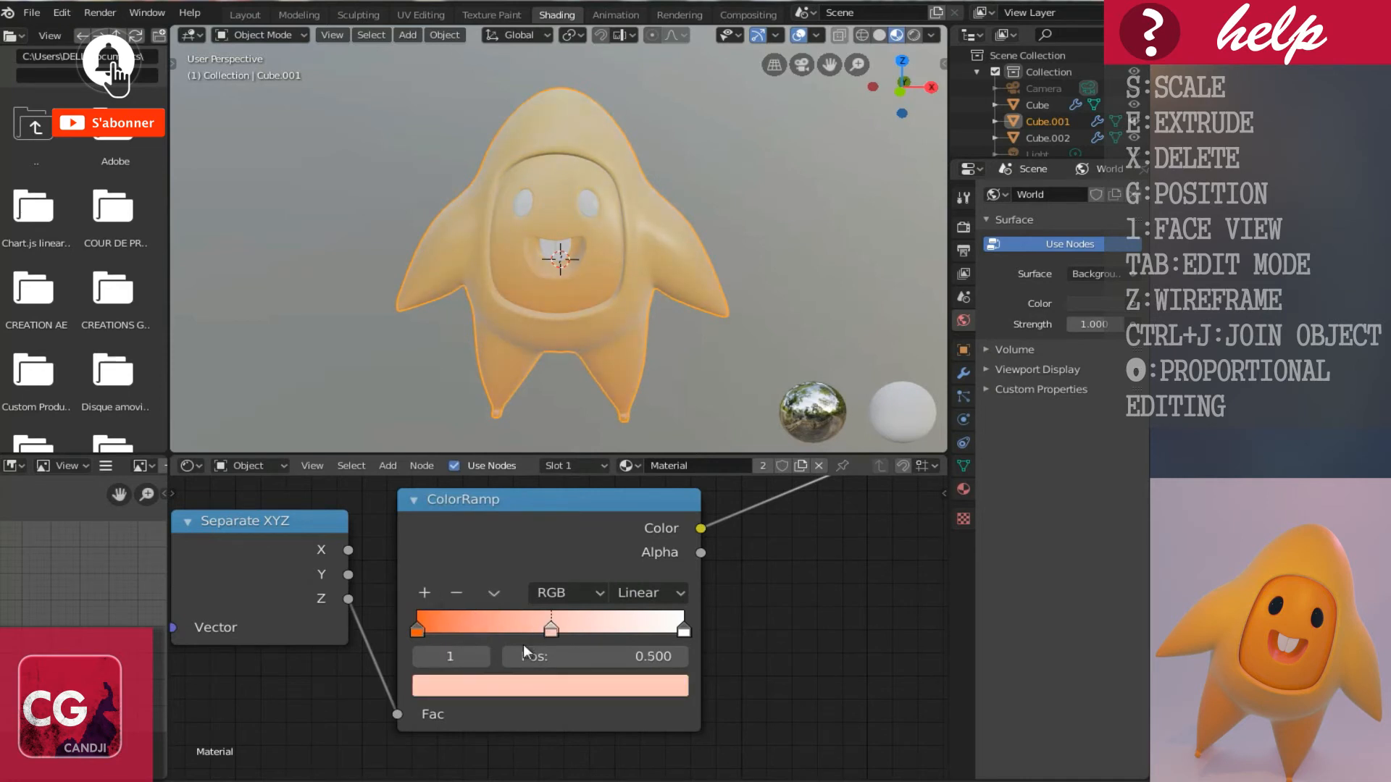
pyautogui.click(562, 688)
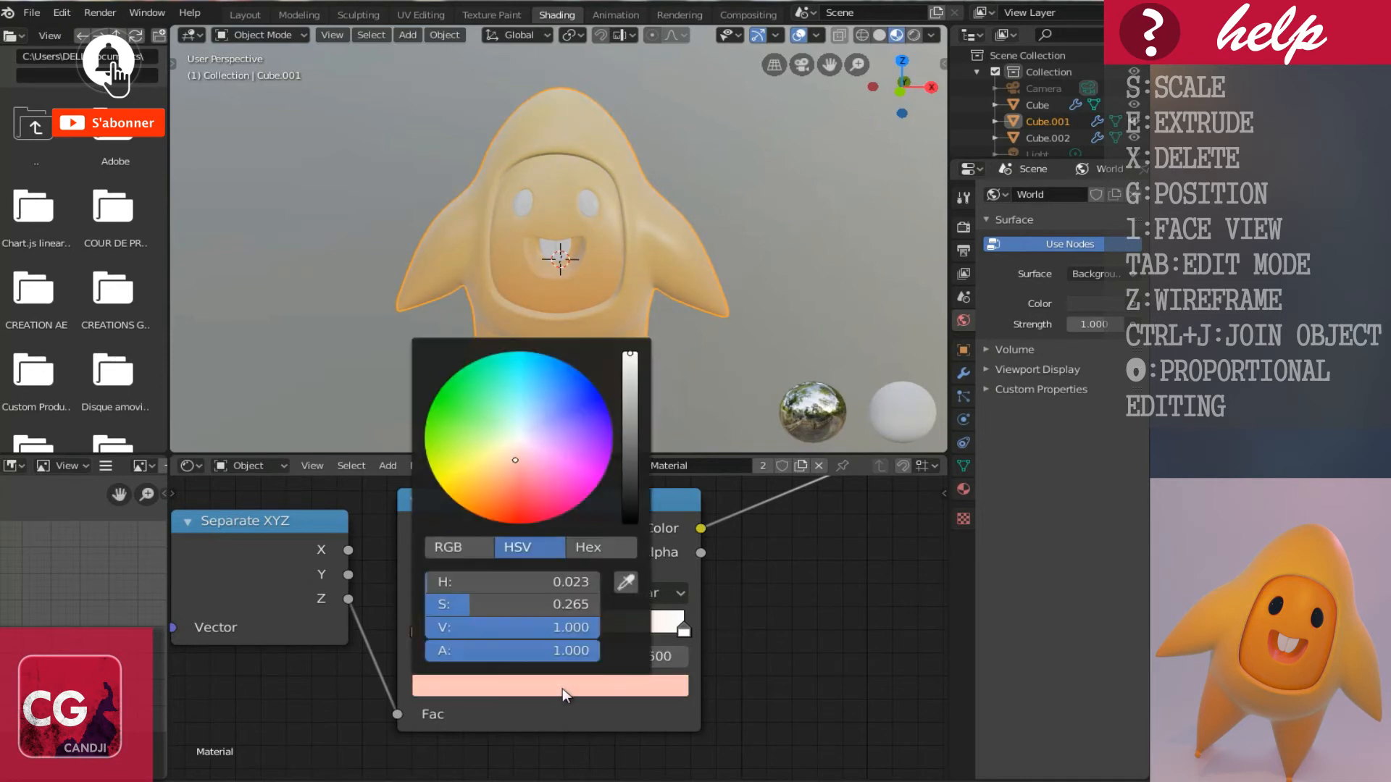
pyautogui.click(487, 477)
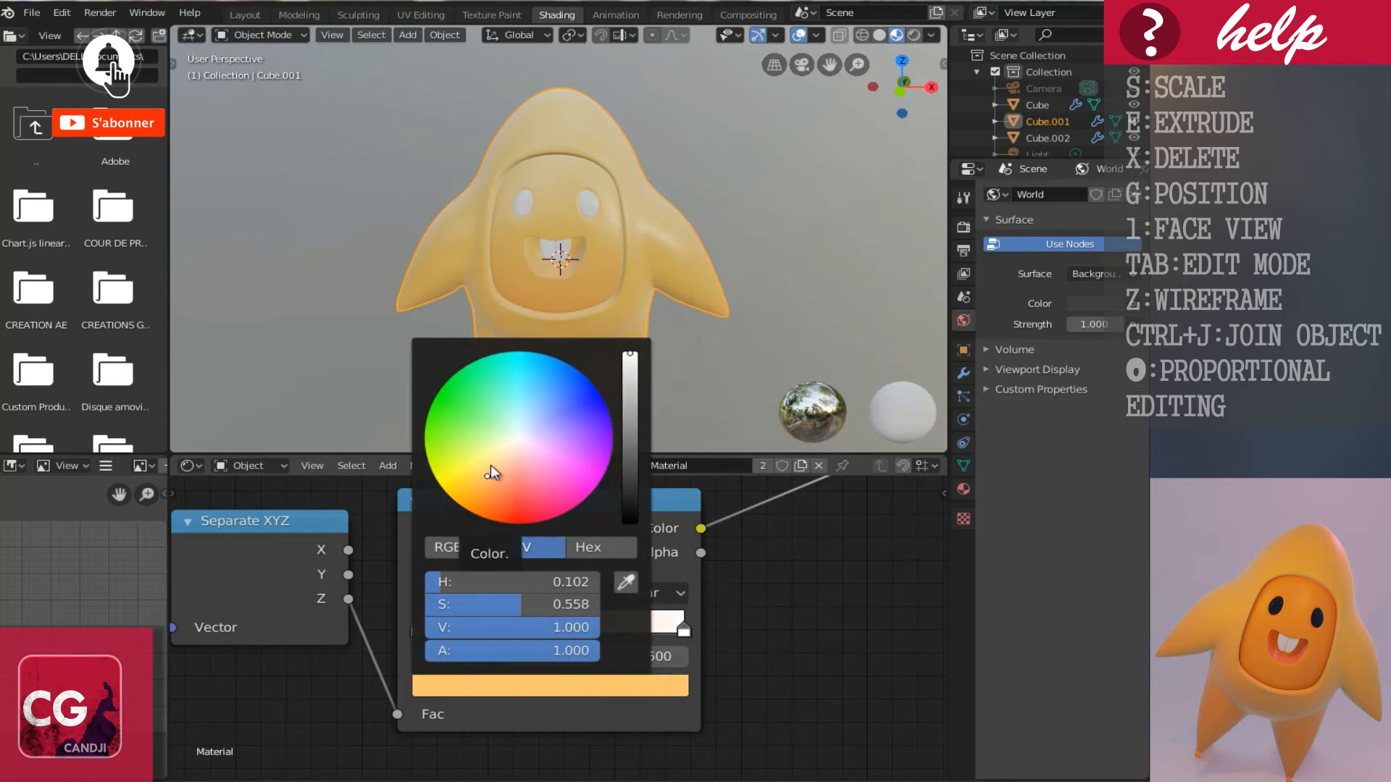
# Set the lower ColorRamp's last stop to a saturated orange with hue 0.077, saturation 1.000 and value 1.000.
pyautogui.click(681, 630)
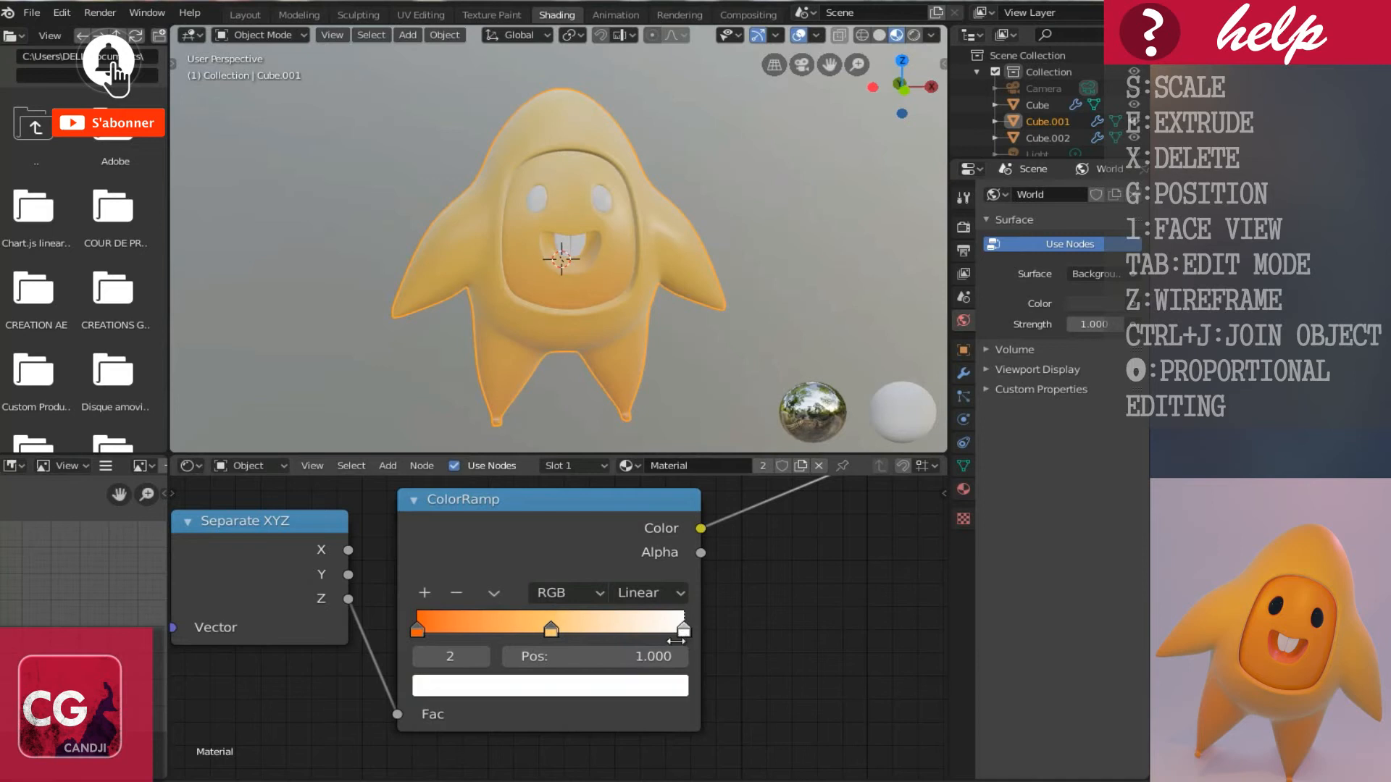
pyautogui.click(632, 688)
pyautogui.moveTo(498, 491)
pyautogui.mouseDown()
pyautogui.moveTo(422, 510)
pyautogui.moveTo(427, 549)
pyautogui.moveTo(405, 536)
pyautogui.moveTo(436, 582)
pyautogui.mouseUp()
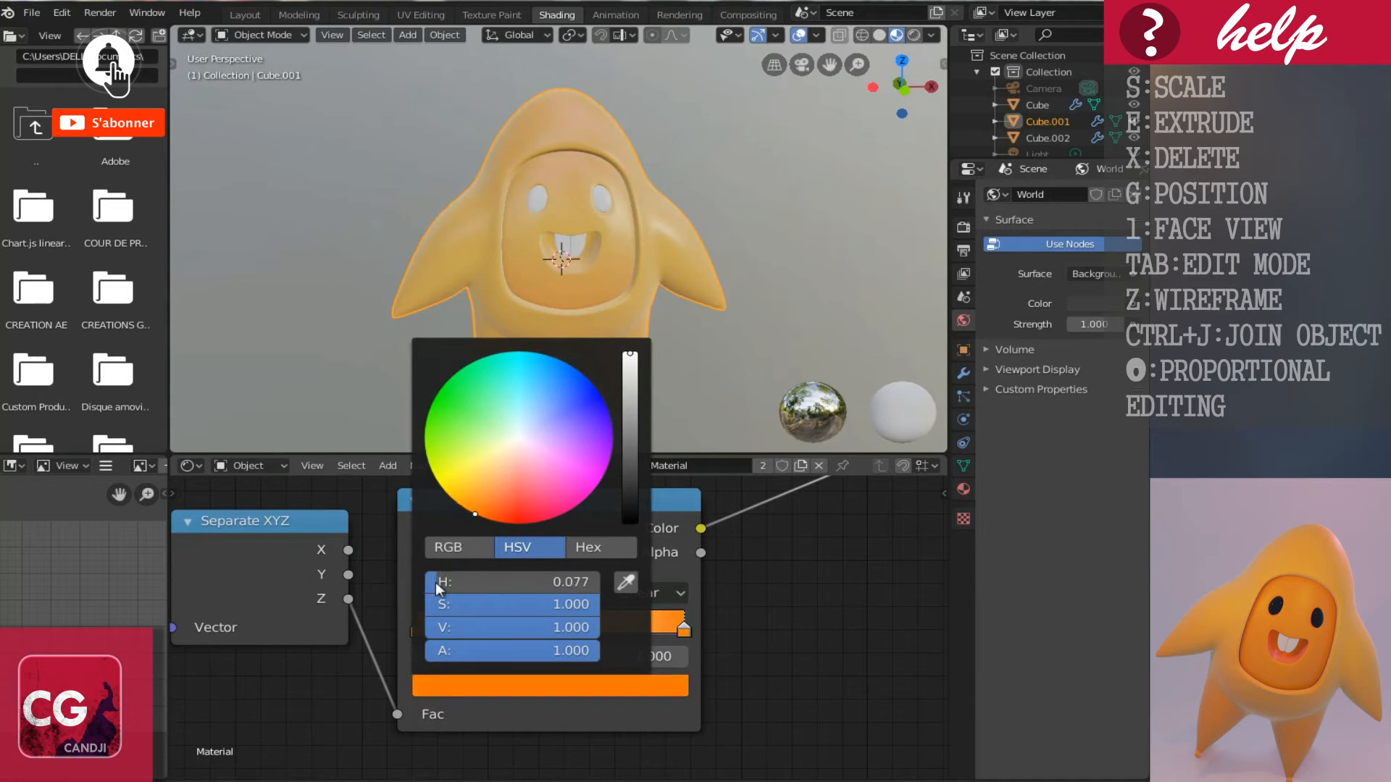
pyautogui.moveTo(414, 229); pyautogui.dragTo(417, 258, button='middle')
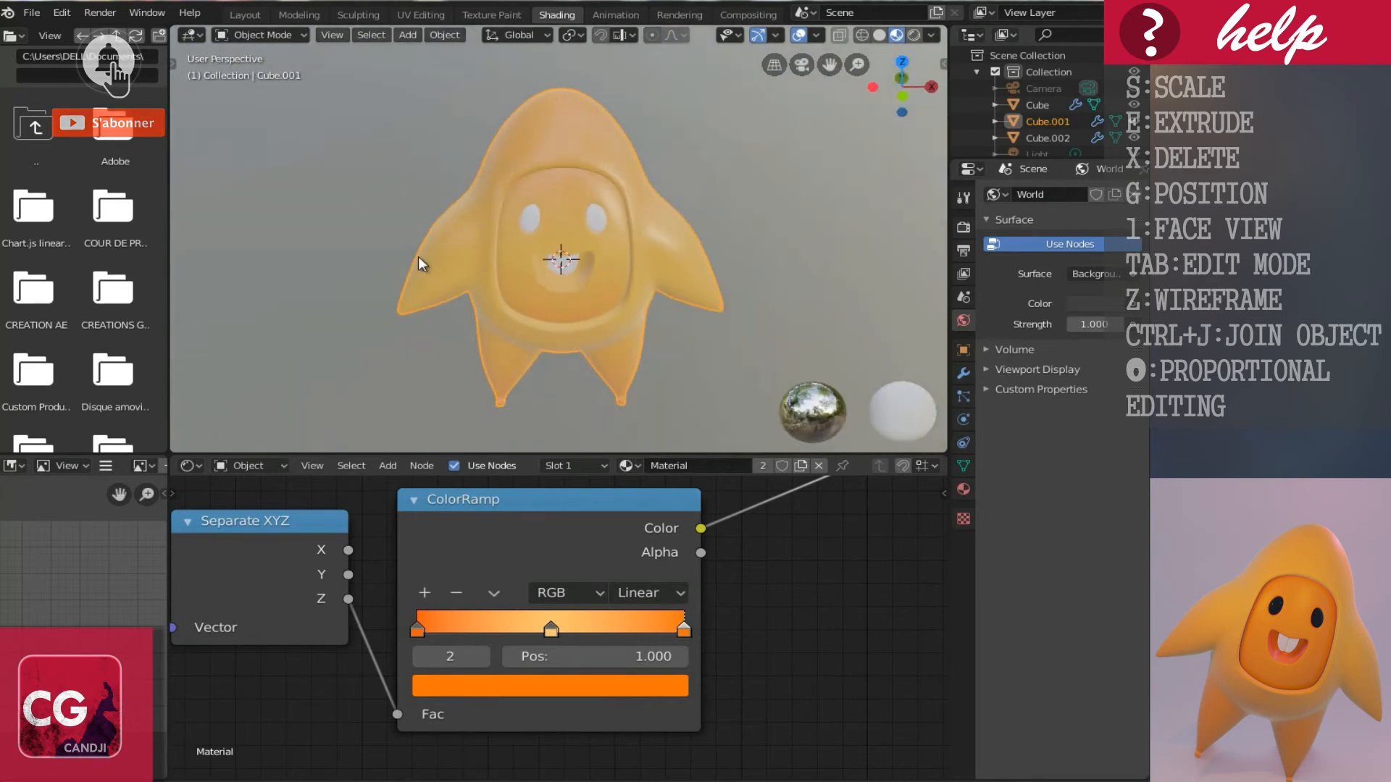
# Recolour the lower ColorRamp's last stop to a yellower orange and move its middle stop to position 0.682.
pyautogui.click(552, 630)
pyautogui.click(684, 630)
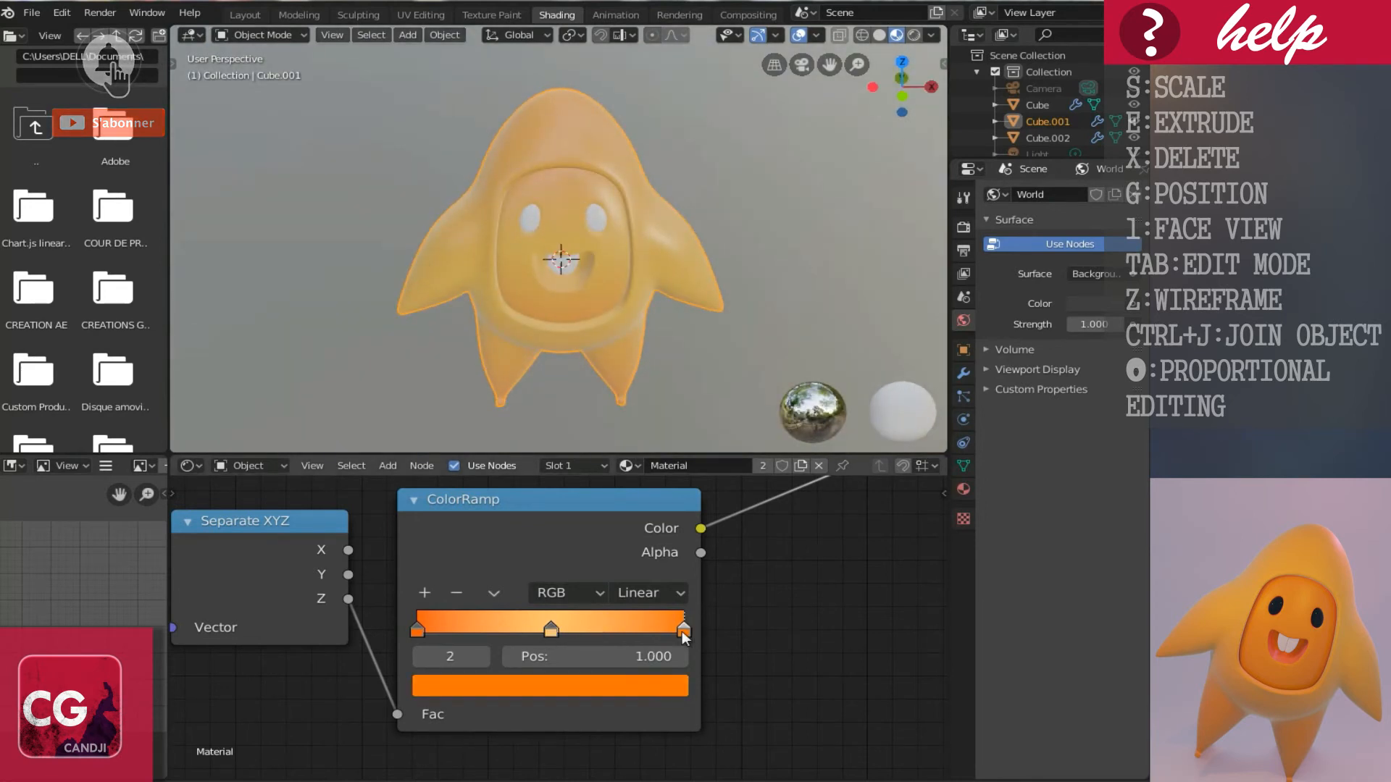
pyautogui.click(625, 686)
pyautogui.moveTo(479, 498); pyautogui.dragTo(446, 520)
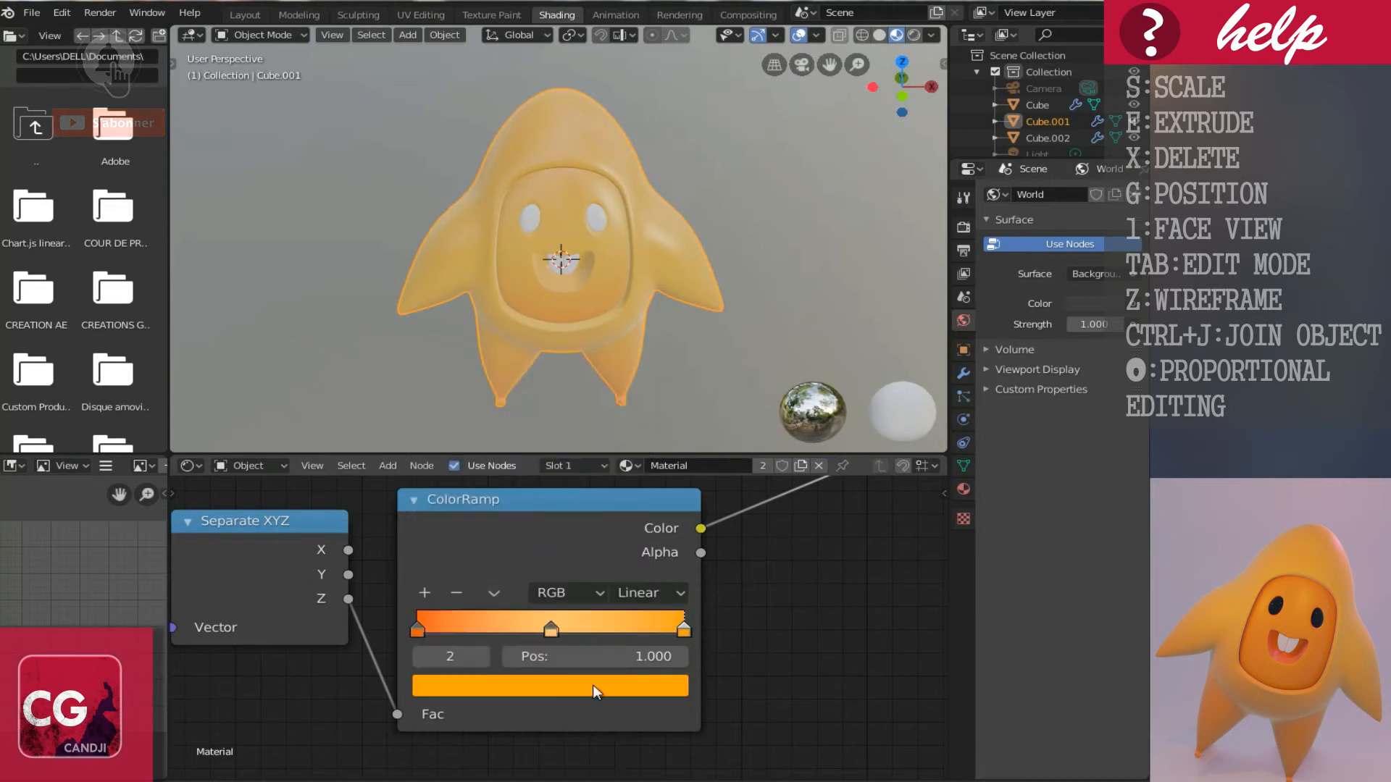
pyautogui.moveTo(552, 630); pyautogui.dragTo(602, 640)
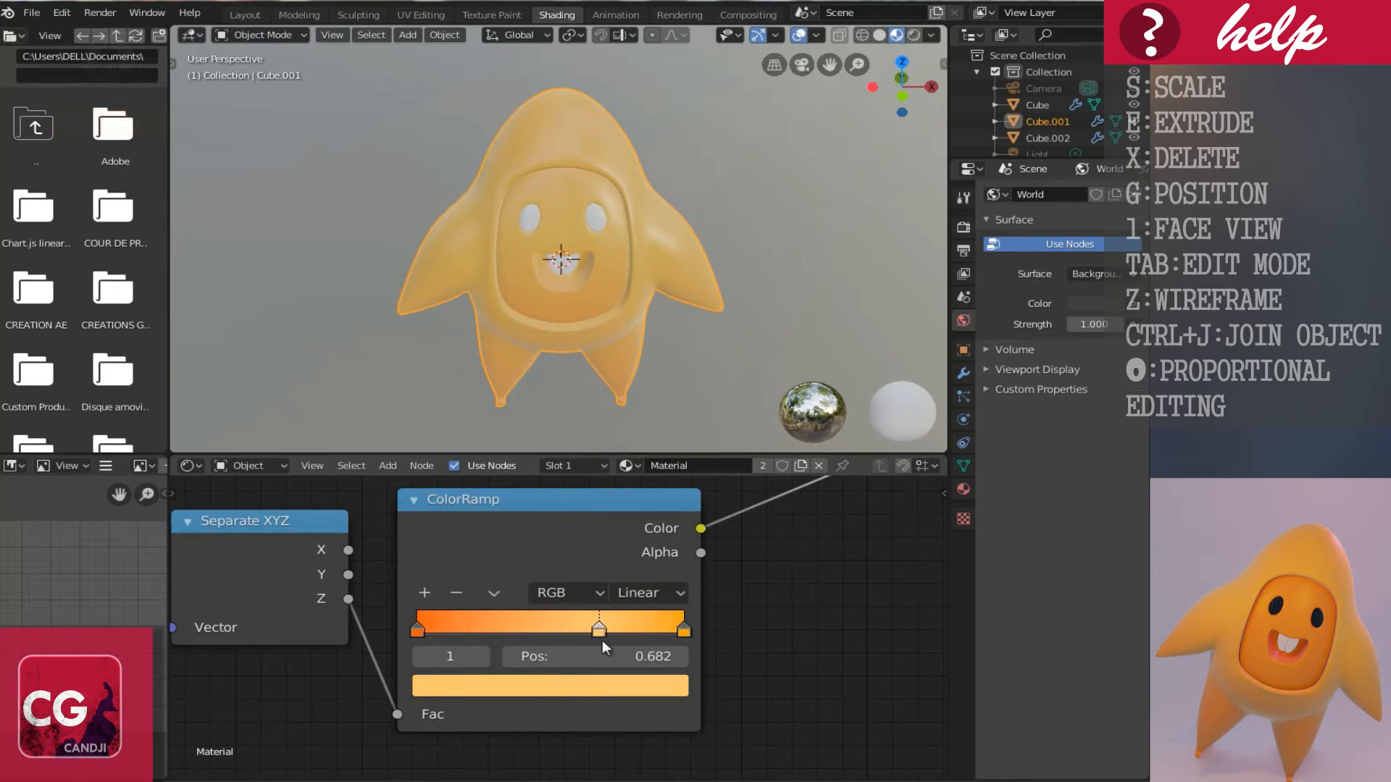
pyautogui.moveTo(631, 370); pyautogui.dragTo(546, 338, button='middle')
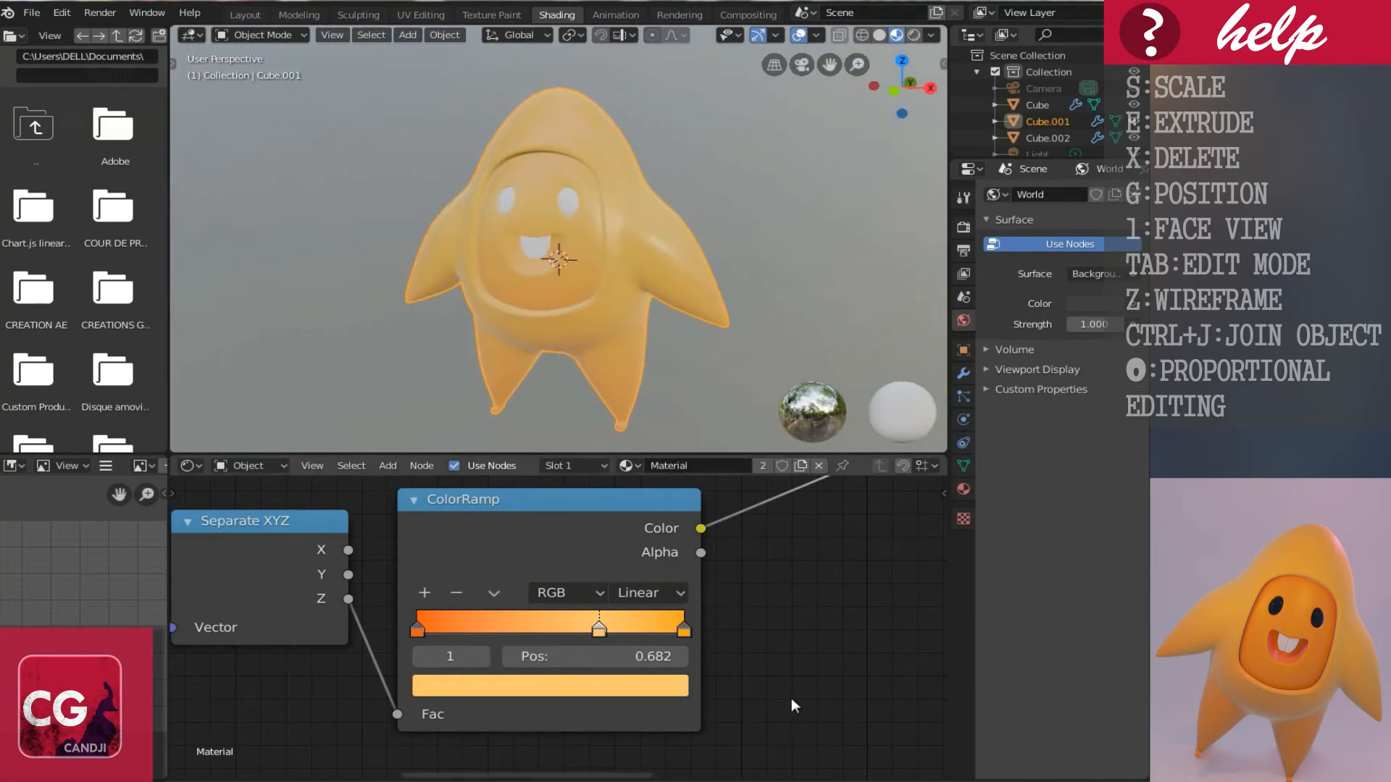
# Move the white stop of the ColorRamp fed by Layer Weight to position 0.927.
pyautogui.scroll(-2, 758, 632)
pyautogui.moveTo(758, 632); pyautogui.dragTo(804, 780, button='middle')
pyautogui.scroll(2, 691, 629)
pyautogui.moveTo(700, 640); pyautogui.dragTo(719, 678, button='middle')
pyautogui.scroll(1, 746, 623)
pyautogui.moveTo(754, 598)
pyautogui.mouseDown()
pyautogui.moveTo(576, 607)
pyautogui.moveTo(768, 619)
pyautogui.mouseUp()
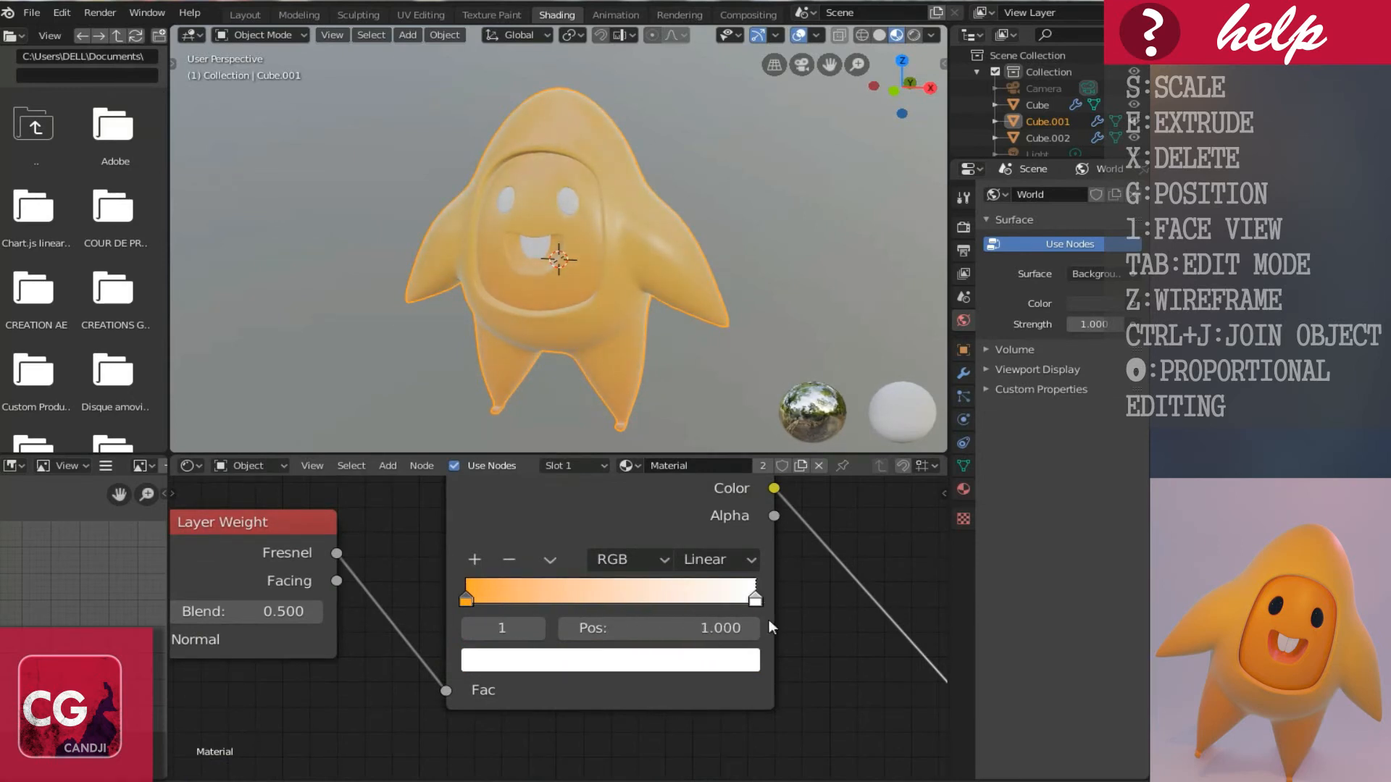
pyautogui.moveTo(465, 599)
pyautogui.mouseDown()
pyautogui.moveTo(515, 598)
pyautogui.moveTo(412, 607)
pyautogui.mouseUp()
pyautogui.moveTo(748, 598); pyautogui.dragTo(687, 610)
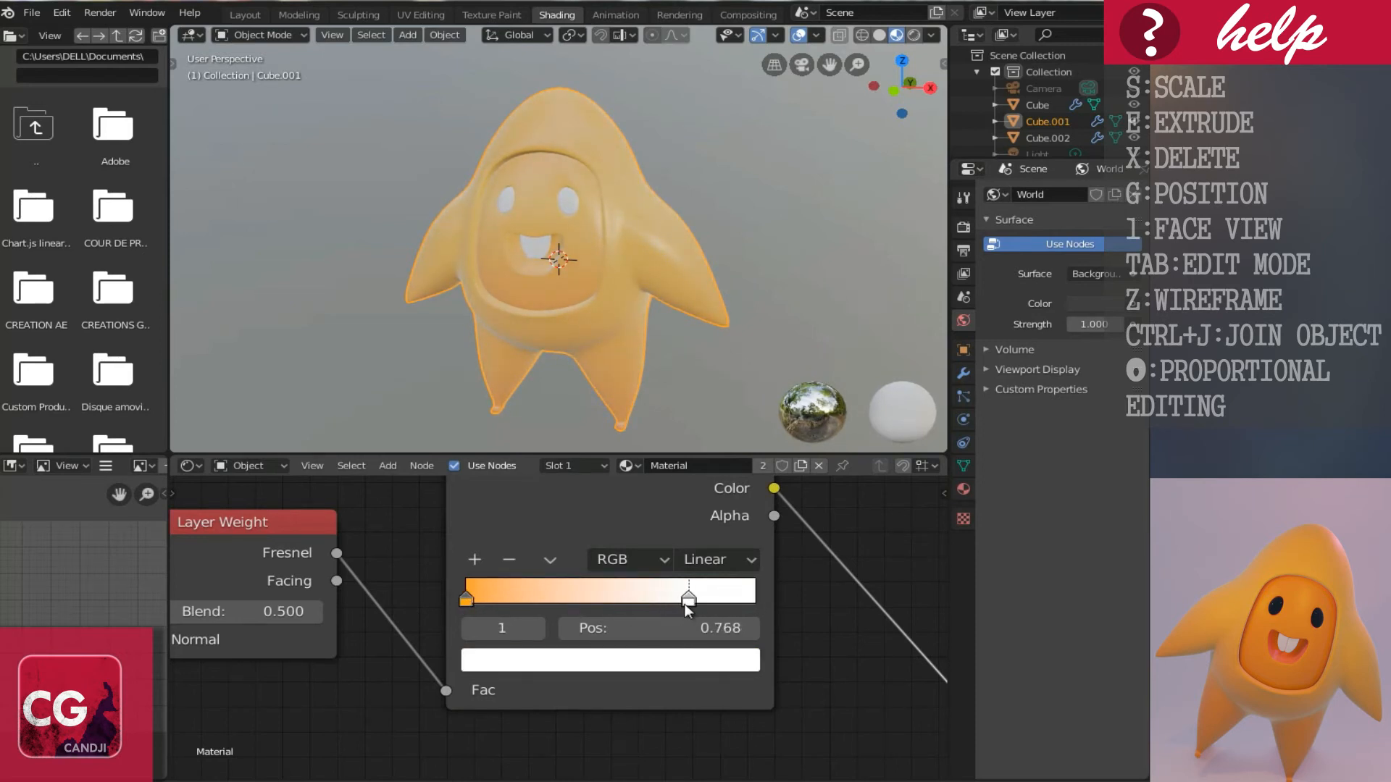
pyautogui.moveTo(551, 301)
pyautogui.mouseDown(button='middle')
pyautogui.moveTo(616, 303)
pyautogui.moveTo(574, 299)
pyautogui.mouseUp(button='middle')
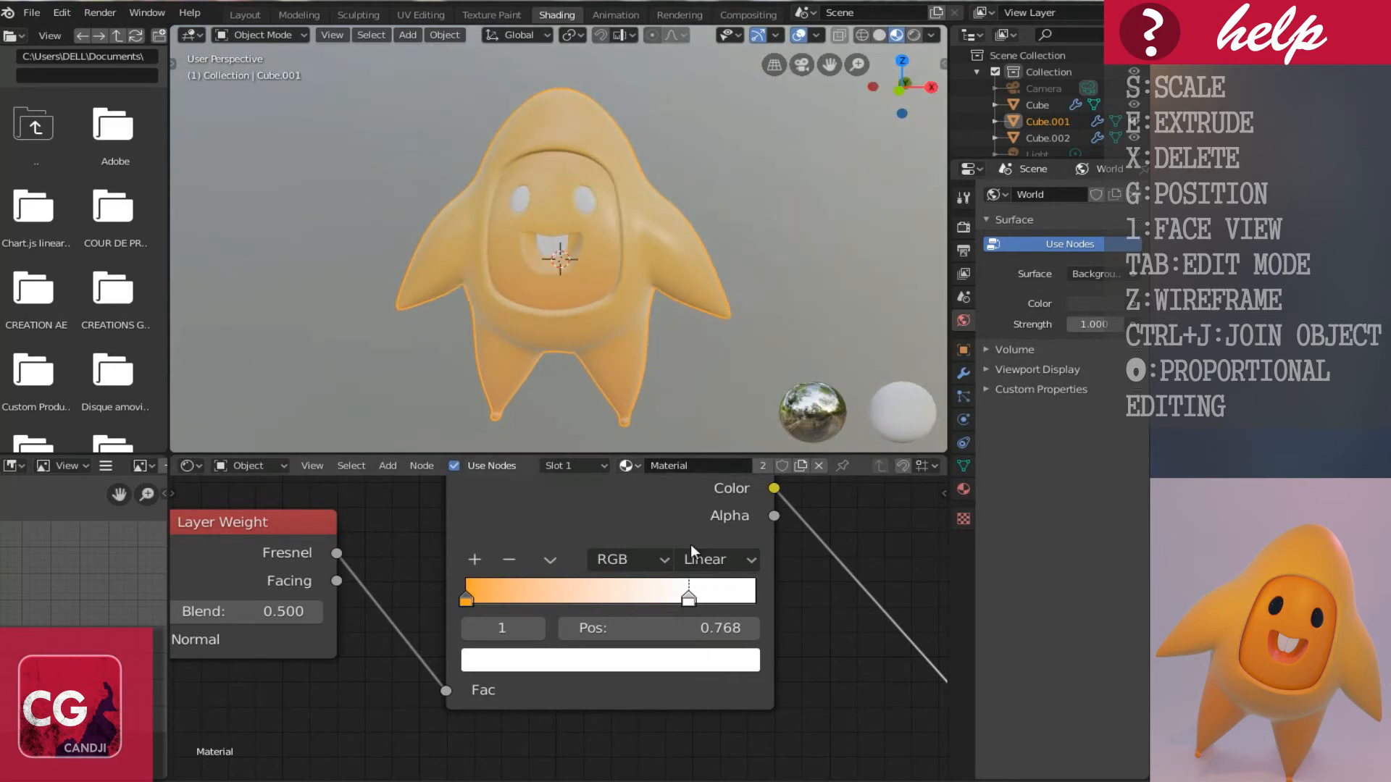
pyautogui.moveTo(688, 601); pyautogui.dragTo(735, 605)
pyautogui.moveTo(543, 310); pyautogui.dragTo(579, 305, button='middle')
pyautogui.scroll(-2, 733, 692)
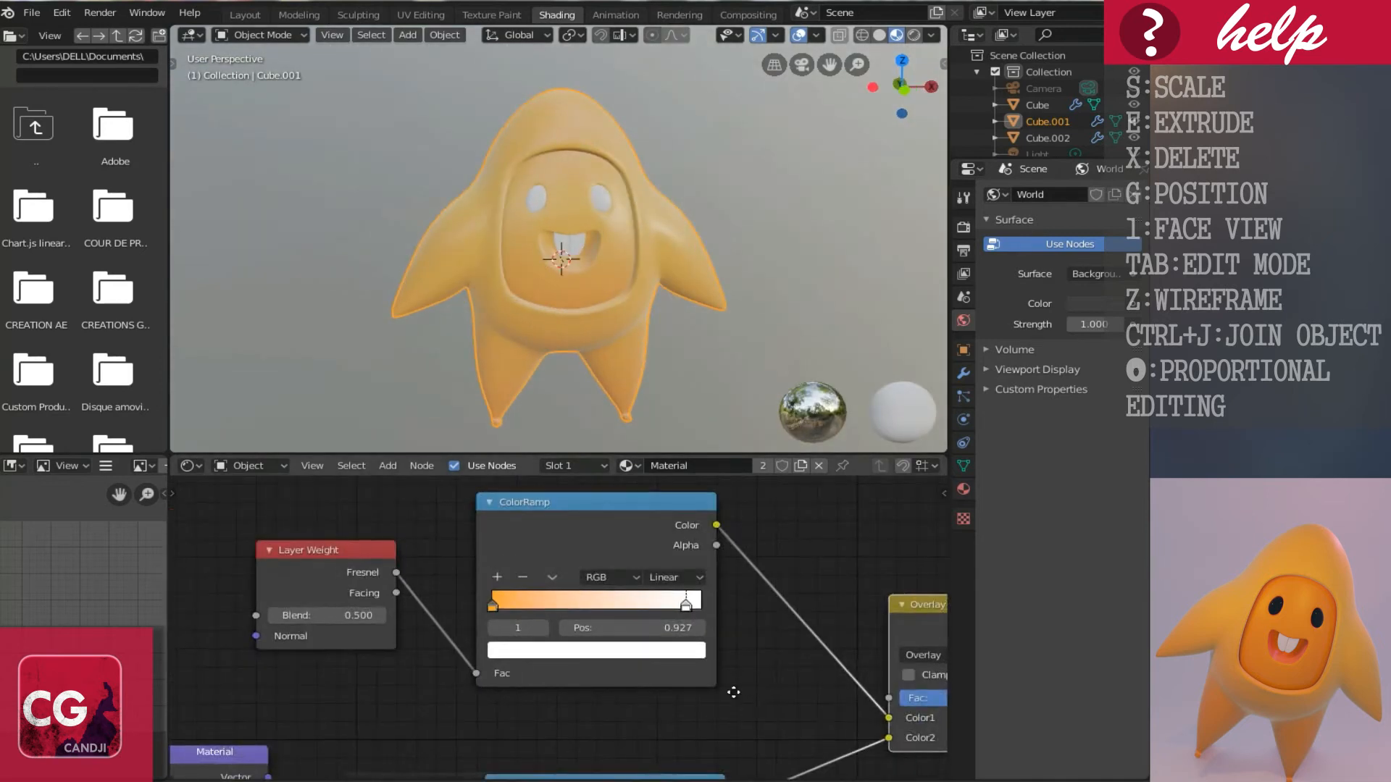
# Move the first, deep orange stop of the ColorRamp fed by Separate XYZ to position 0.241.
pyautogui.moveTo(733, 692); pyautogui.dragTo(695, 568, button='middle')
pyautogui.scroll(2, 696, 567)
pyautogui.moveTo(494, 601); pyautogui.dragTo(555, 598)
pyautogui.moveTo(558, 312); pyautogui.dragTo(575, 310, button='middle')
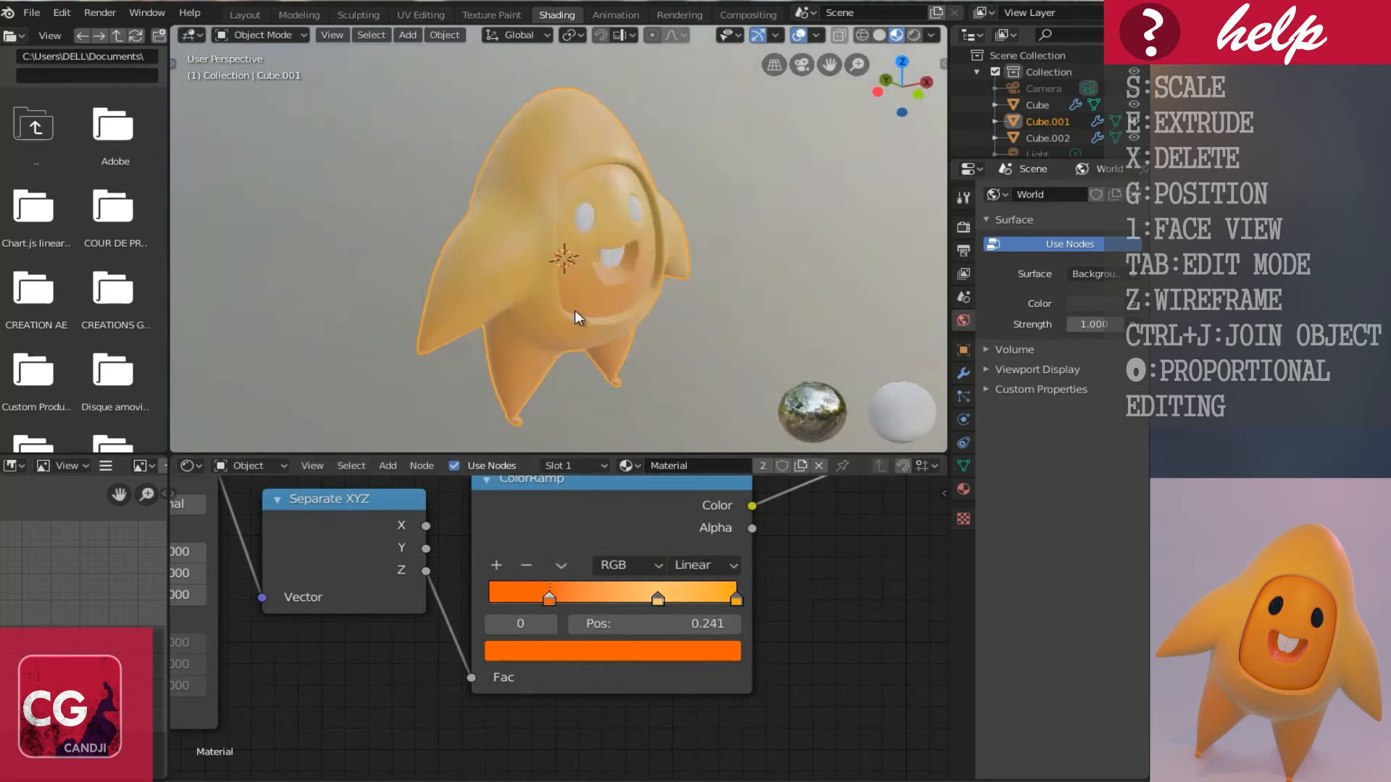
pyautogui.moveTo(659, 318); pyautogui.dragTo(459, 303, button='middle')
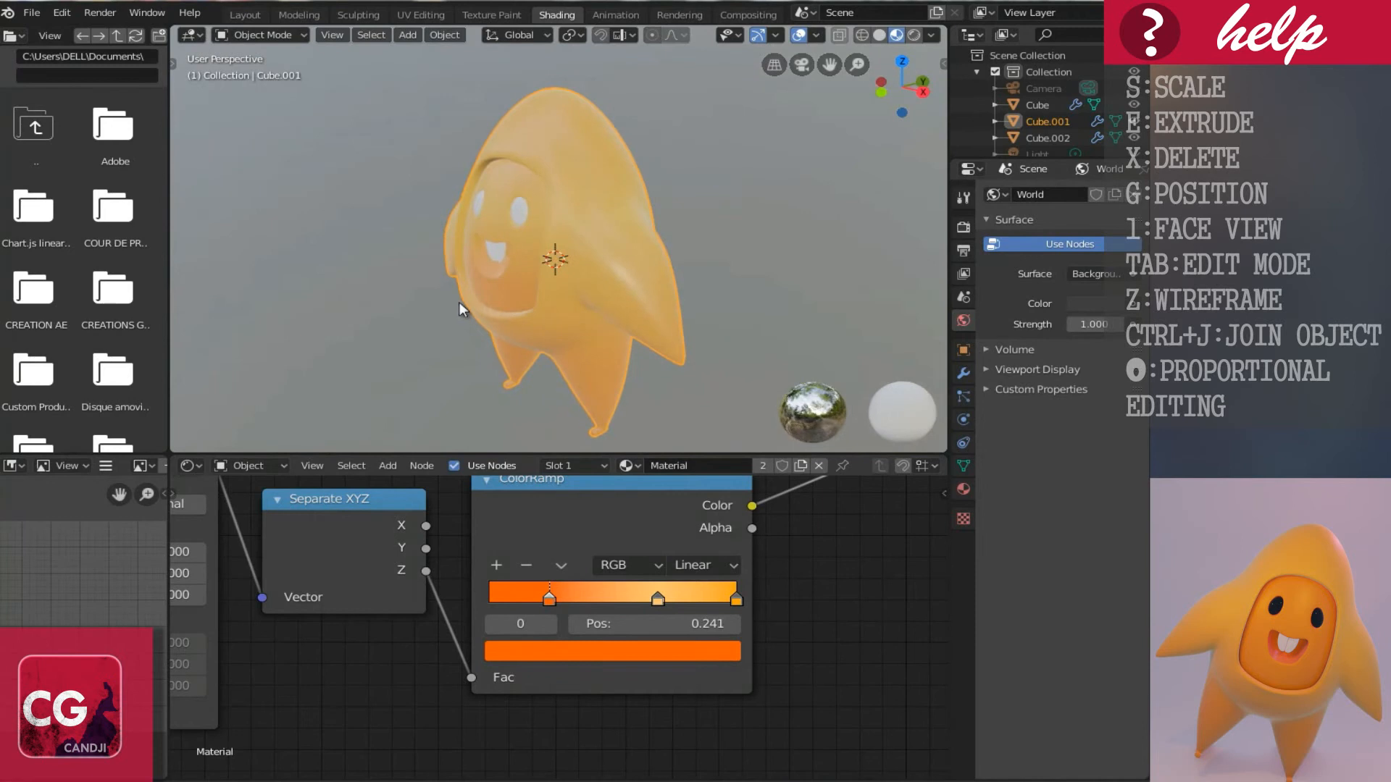
# Set the Roughness of the body material's Principled BSDF to 1.000.
pyautogui.scroll(-2, 810, 596)
pyautogui.moveTo(810, 595); pyautogui.dragTo(464, 773, button='middle')
pyautogui.scroll(2, 506, 625)
pyautogui.scroll(3, 598, 719)
pyautogui.moveTo(598, 720); pyautogui.dragTo(359, 710, button='middle')
pyautogui.scroll(2, 507, 674)
pyautogui.moveTo(632, 635); pyautogui.dragTo(799, 639)
pyautogui.moveTo(815, 636); pyautogui.dragTo(860, 636)
pyautogui.moveTo(522, 250); pyautogui.dragTo(571, 238, button='middle')
pyautogui.moveTo(538, 281); pyautogui.dragTo(507, 260, button='middle')
# Examine the lower ColorRamp's stops and the resulting gradient on the character's face up close.
pyautogui.scroll(-2, 394, 679)
pyautogui.moveTo(427, 665); pyautogui.dragTo(714, 559, button='middle')
pyautogui.moveTo(567, 624); pyautogui.dragTo(781, 546, button='middle')
pyautogui.scroll(3, 619, 635)
pyautogui.moveTo(619, 636); pyautogui.dragTo(746, 576, button='middle')
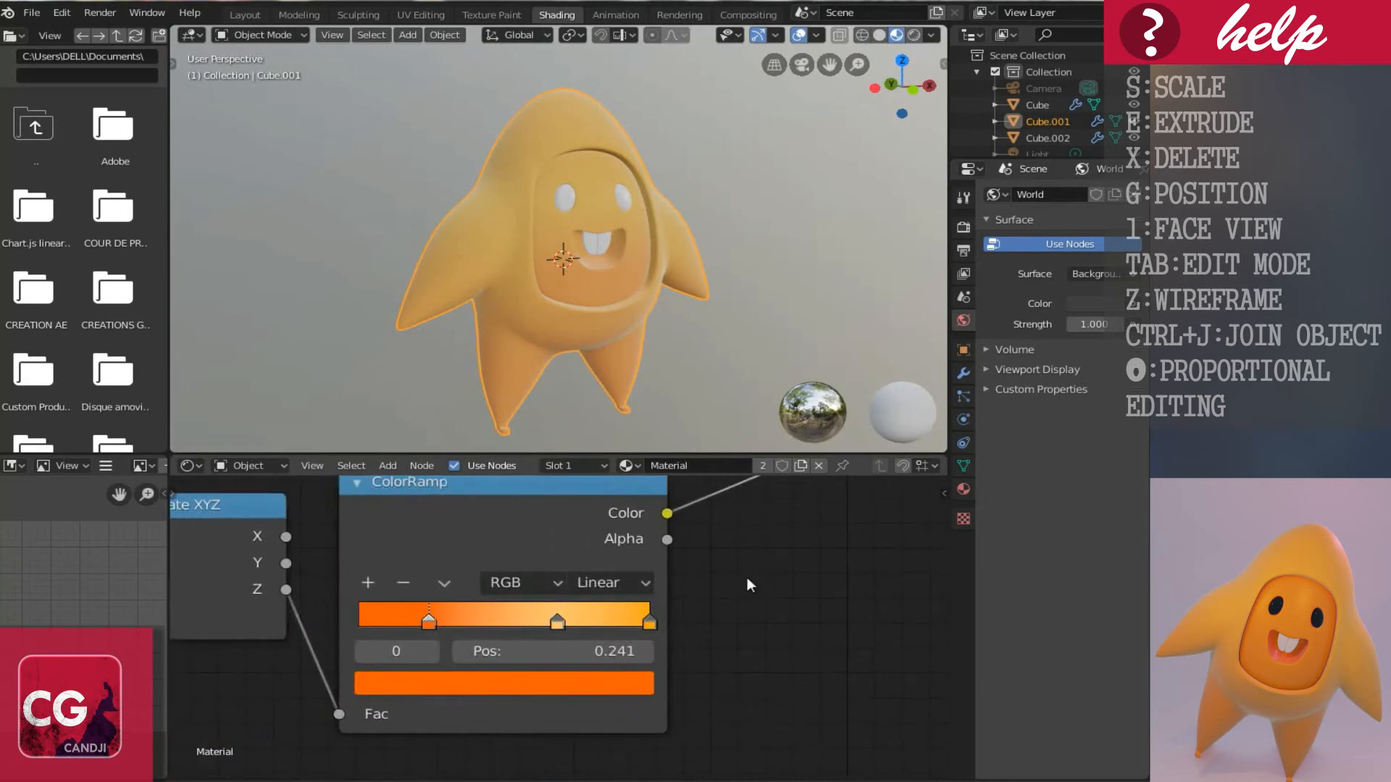
pyautogui.scroll(2, 441, 210)
pyautogui.scroll(3, 550, 232)
pyautogui.moveTo(577, 220); pyautogui.dragTo(493, 253, button='middle')
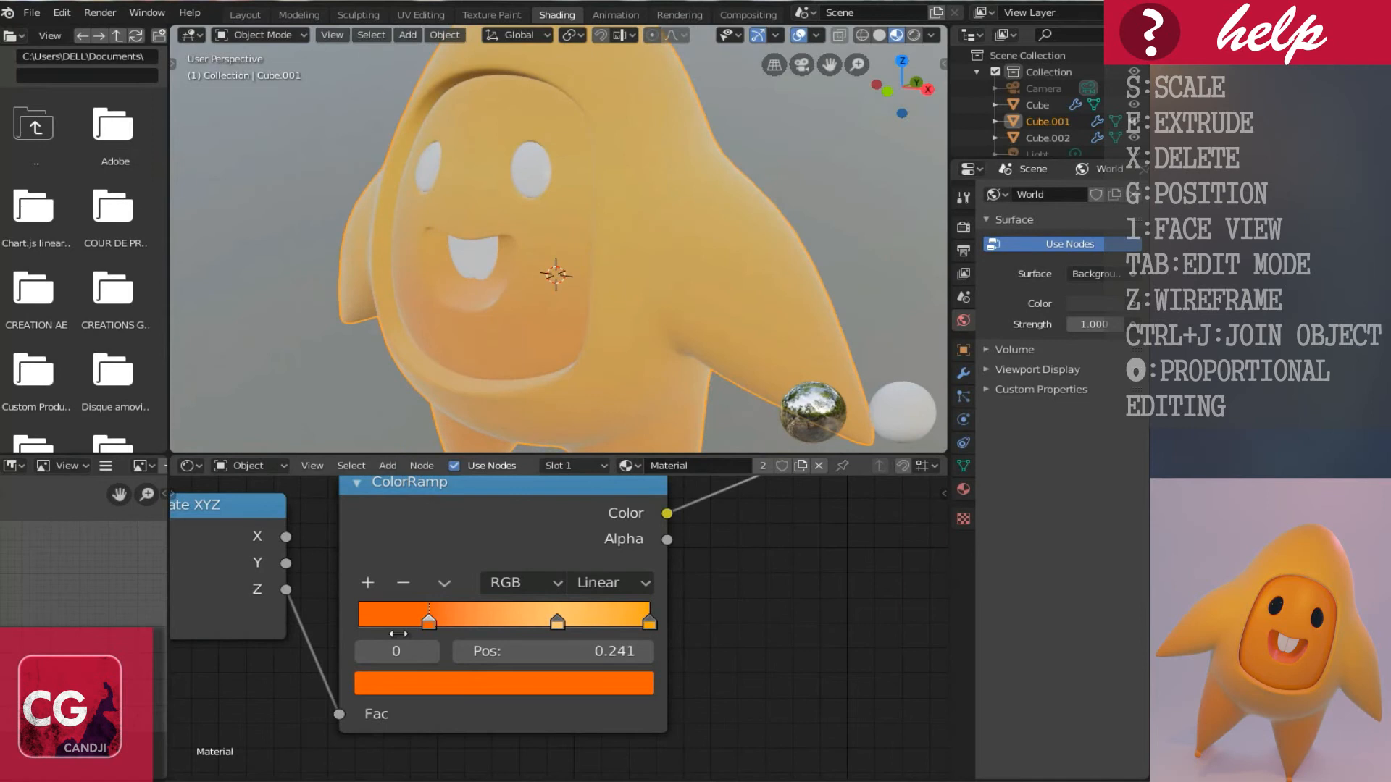
# Insert a Bright/Contrast node between the Overlay node's colour output and the Principled BSDF's Base Color.
pyautogui.moveTo(700, 642); pyautogui.dragTo(505, 714, button='middle')
pyautogui.scroll(-3, 563, 703)
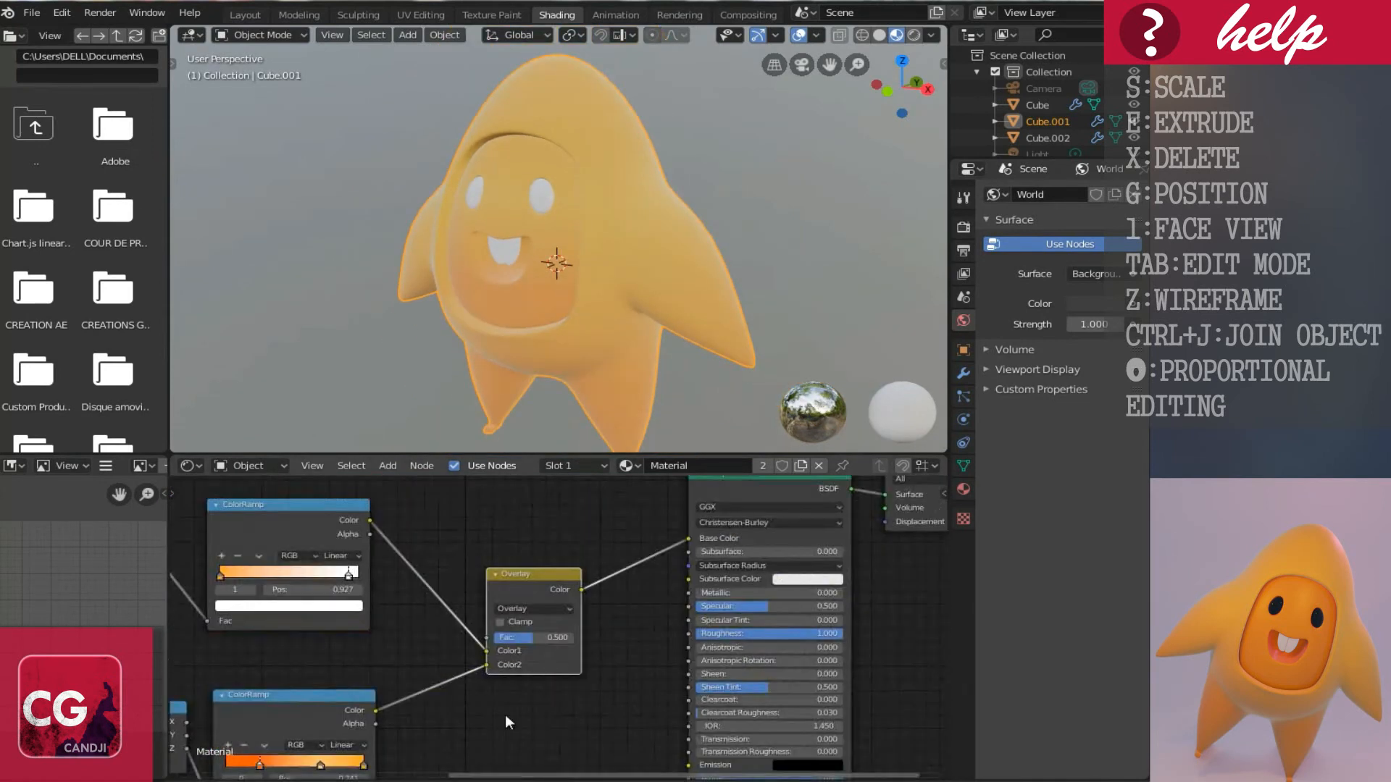
pyautogui.click(379, 465)
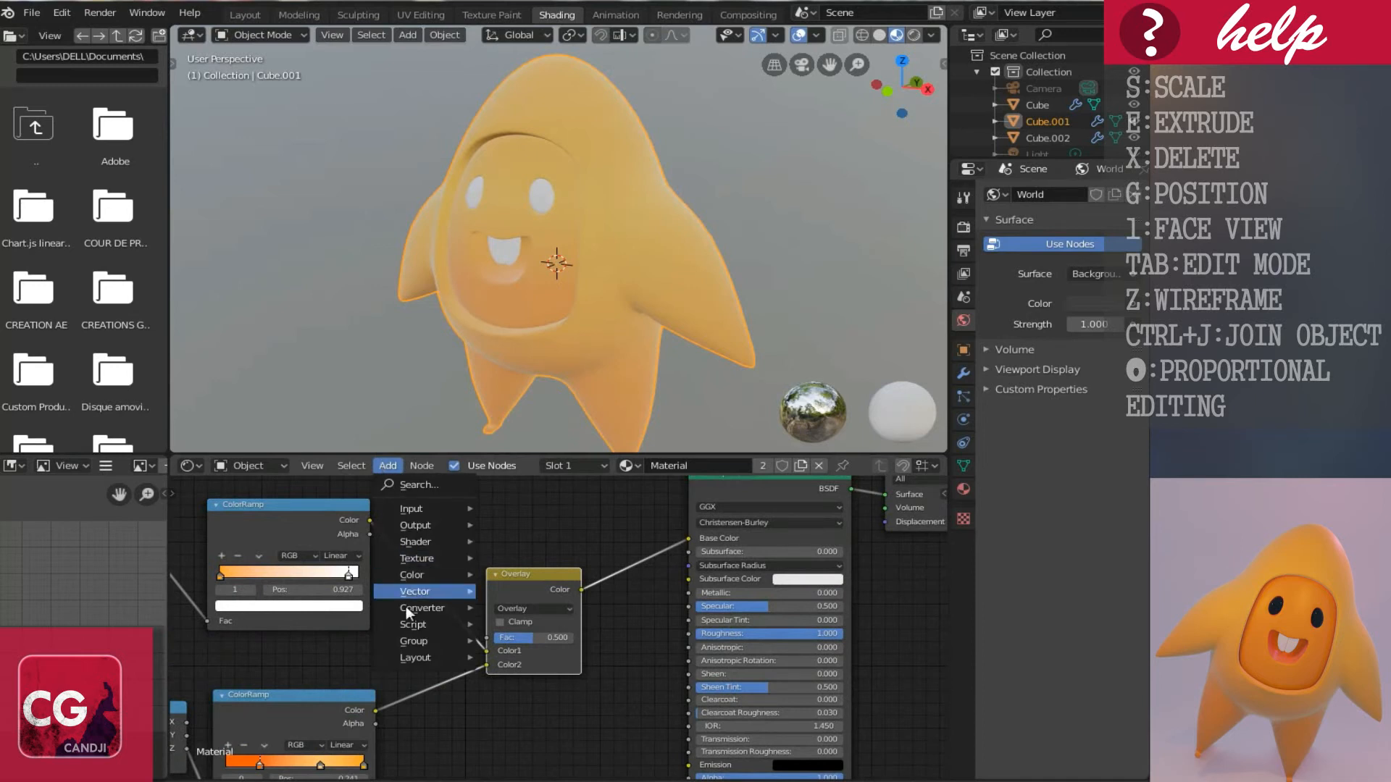
pyautogui.moveTo(414, 576)
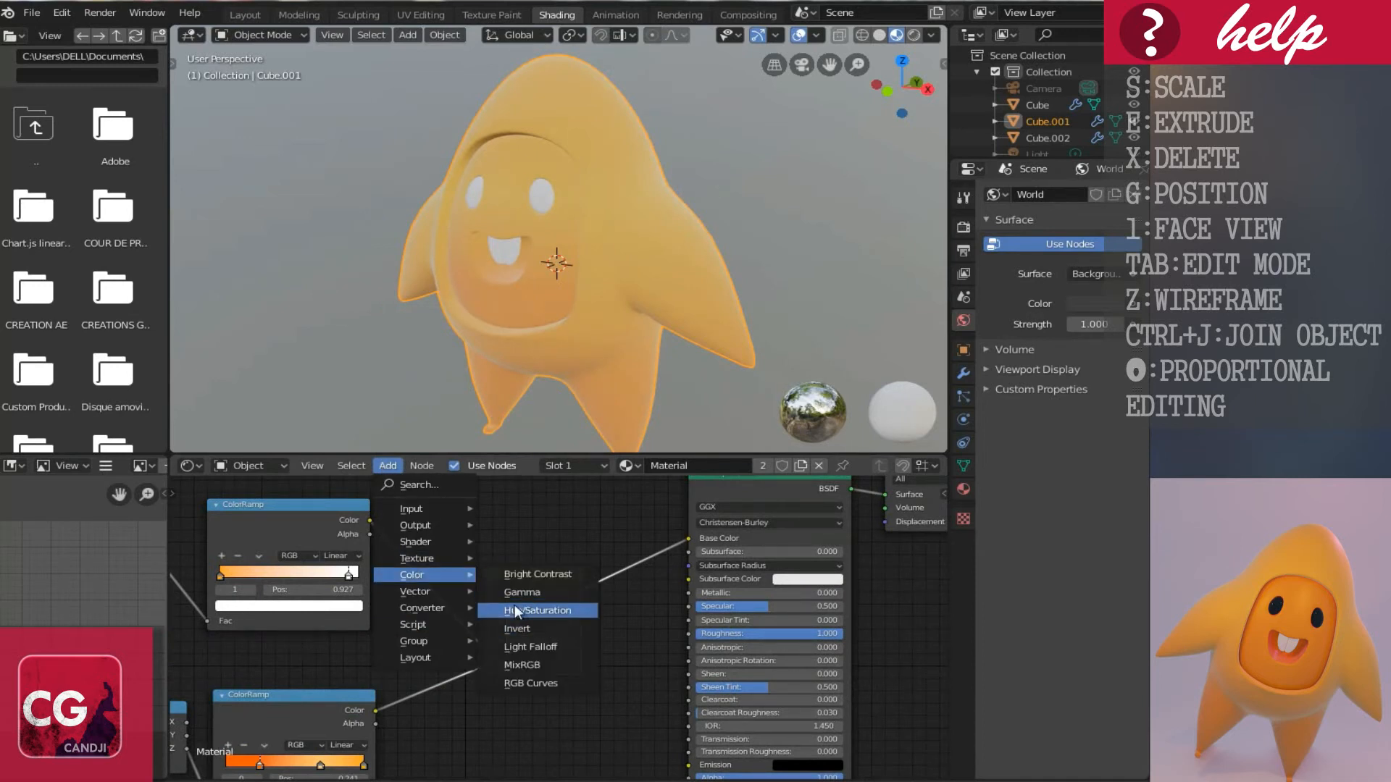
pyautogui.click(528, 574)
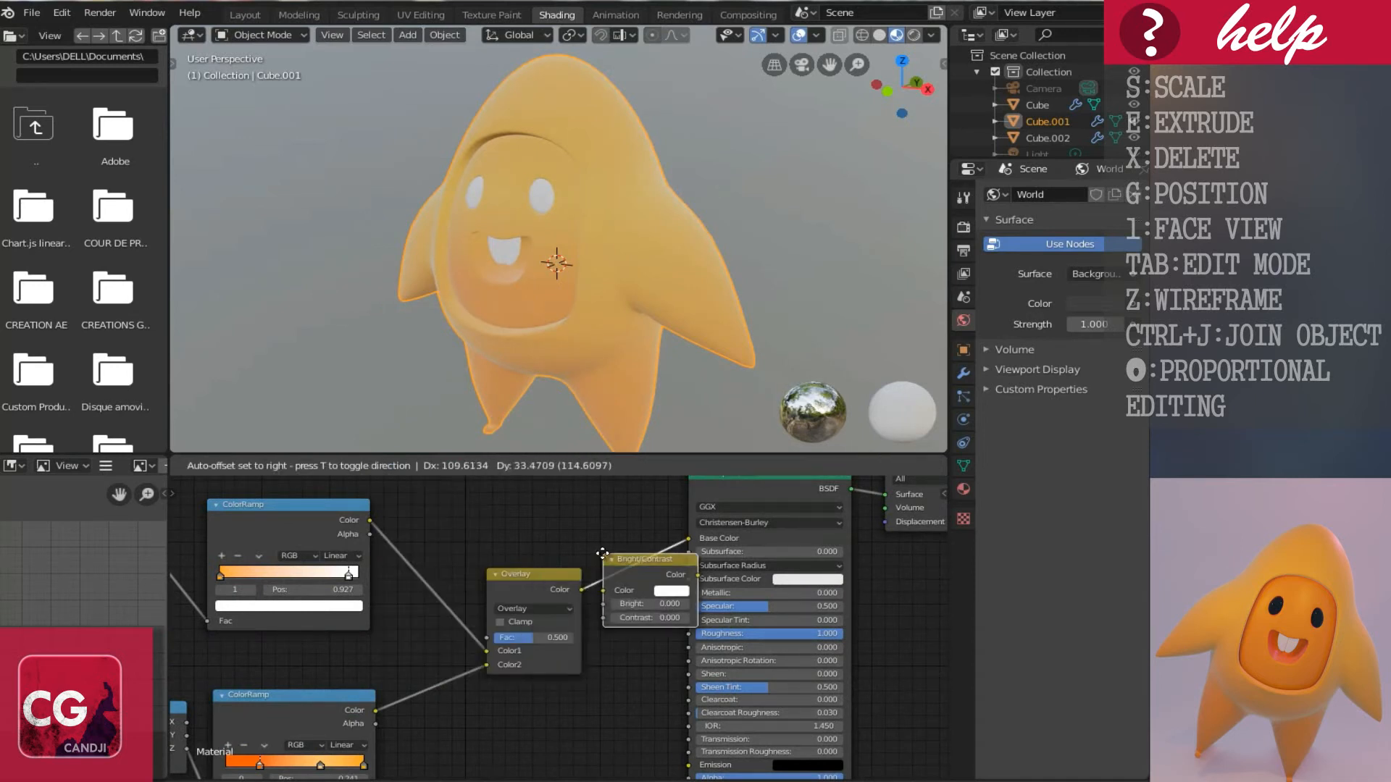
pyautogui.click(602, 553)
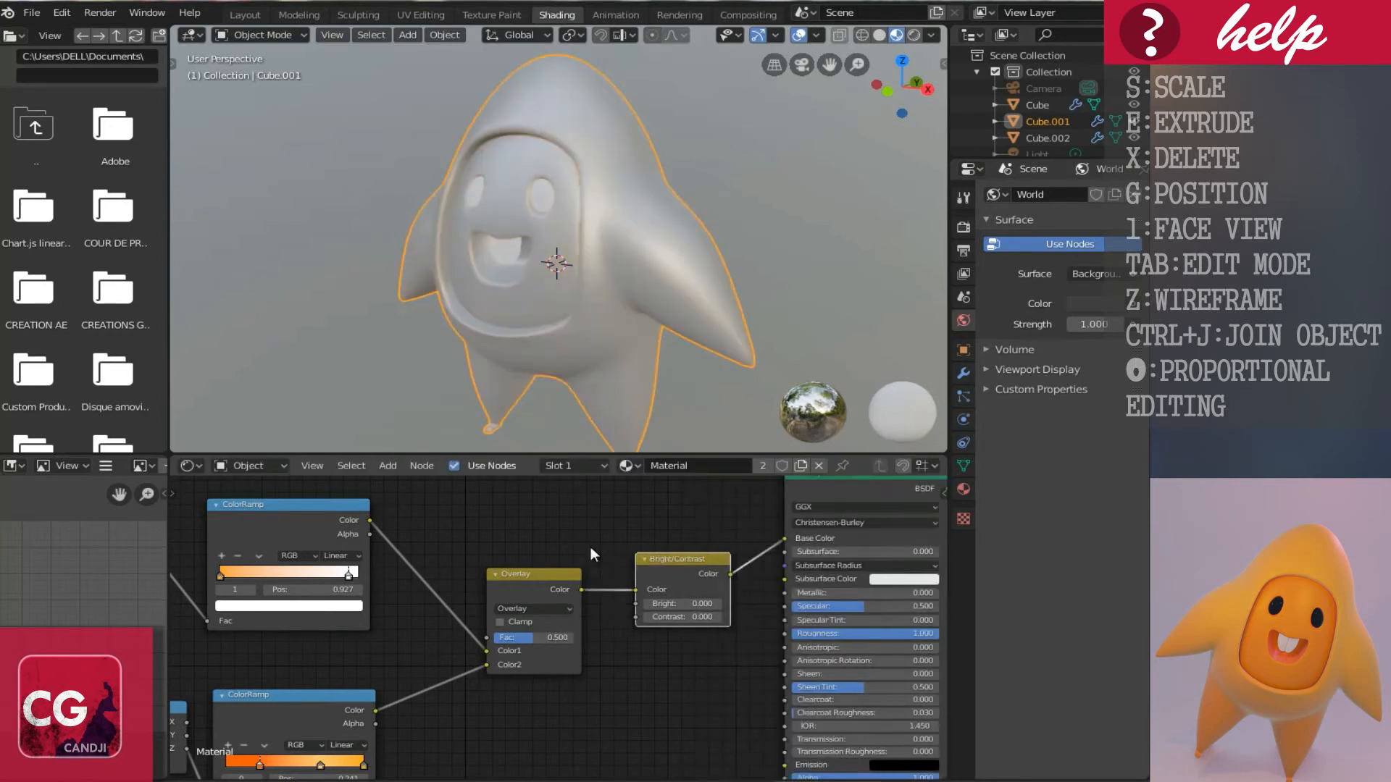
# Set the Bright/Contrast node's Contrast to 0.100.
pyautogui.scroll(1, 667, 683)
pyautogui.moveTo(661, 681); pyautogui.dragTo(497, 714, button='middle')
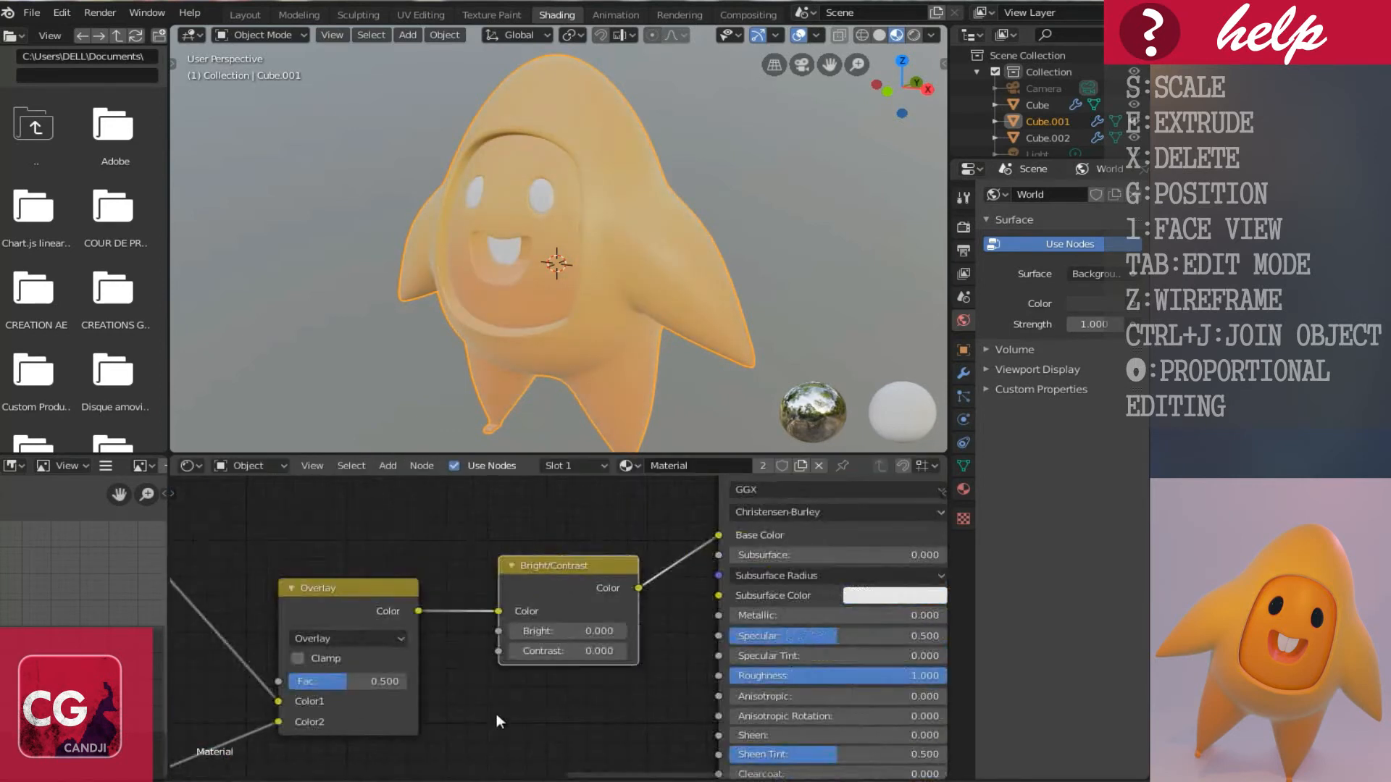
pyautogui.scroll(3, 640, 662)
pyautogui.click(642, 660)
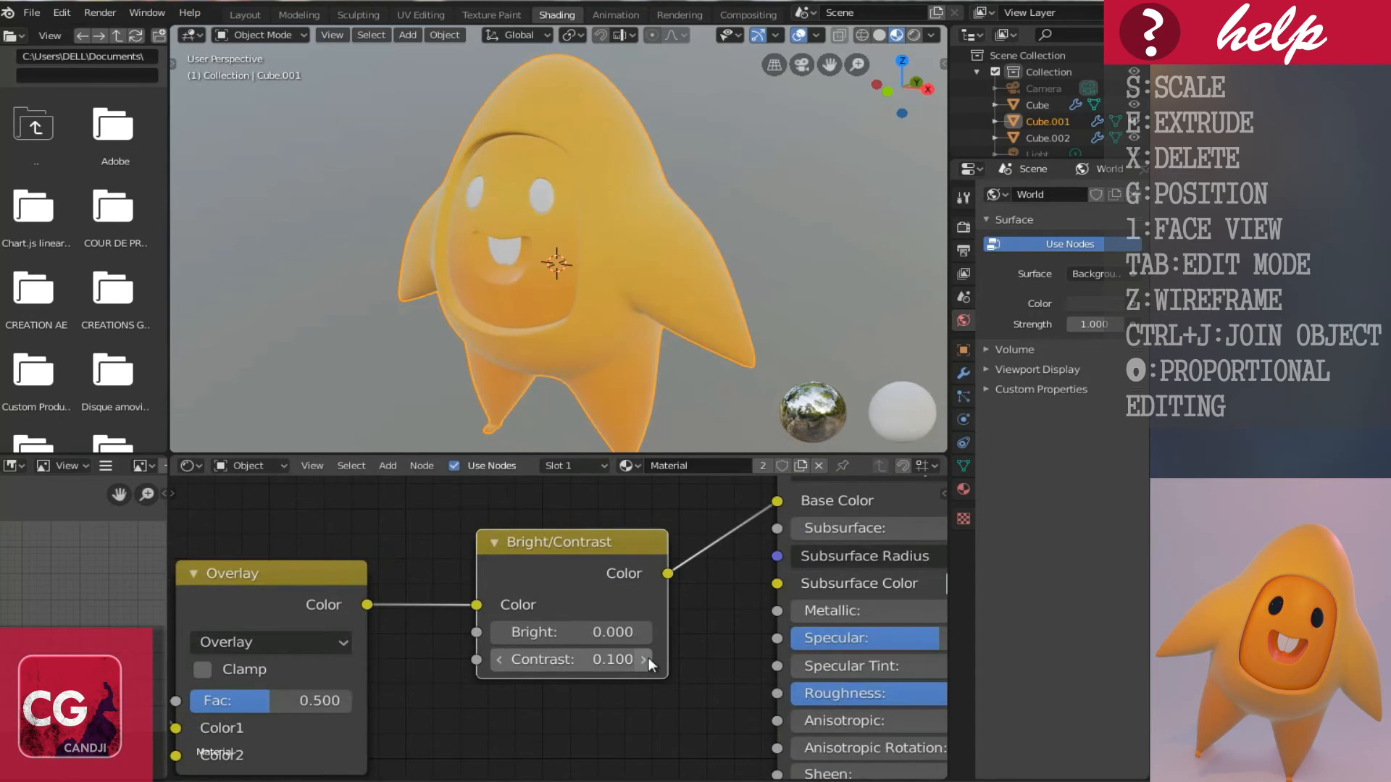
pyautogui.moveTo(476, 336)
pyautogui.mouseDown(button='middle')
pyautogui.moveTo(535, 319)
pyautogui.moveTo(620, 328)
pyautogui.moveTo(498, 322)
pyautogui.mouseUp(button='middle')
pyautogui.scroll(-2, 534, 318)
pyautogui.scroll(3, 556, 327)
pyautogui.scroll(-2, 557, 328)
pyautogui.scroll(2, 556, 327)
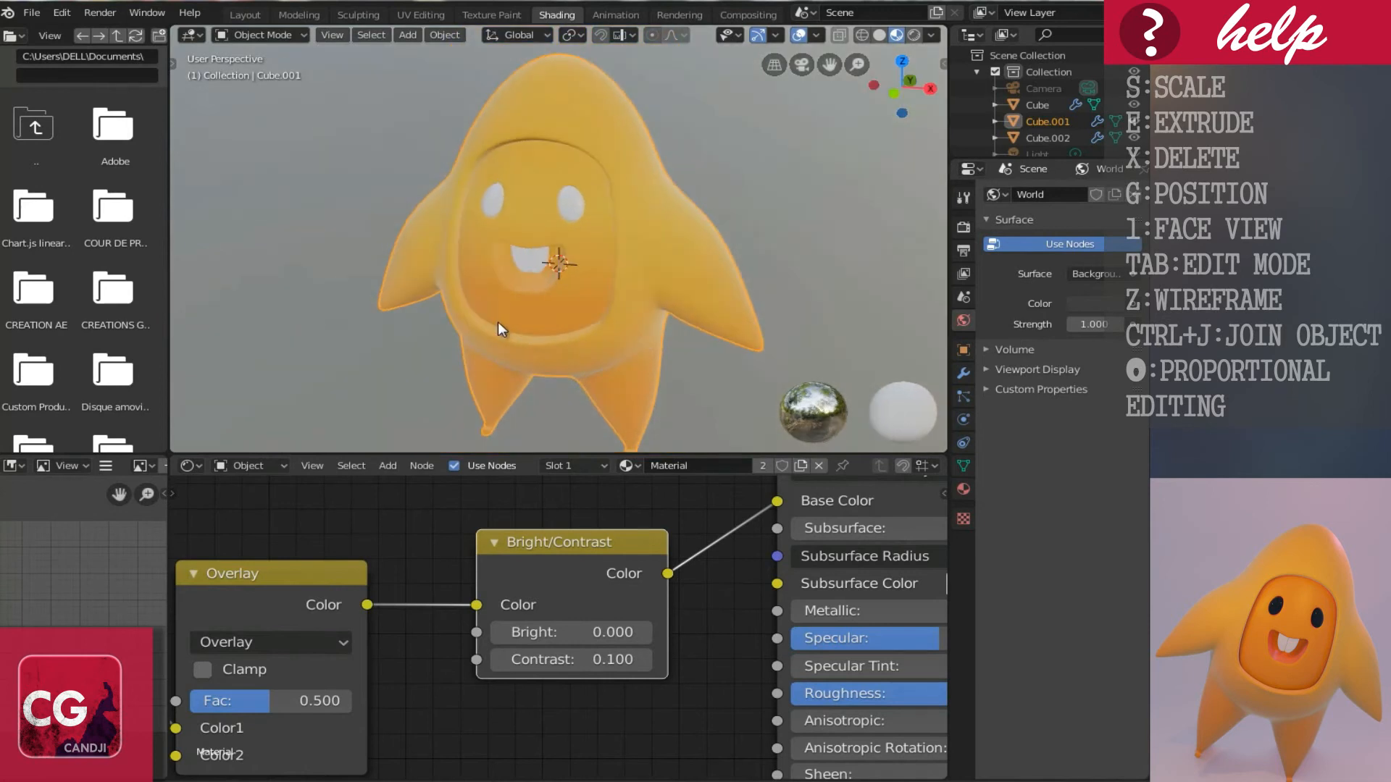
# Create a new material for the character's eyes.
pyautogui.click(557, 211)
pyautogui.click(592, 463)
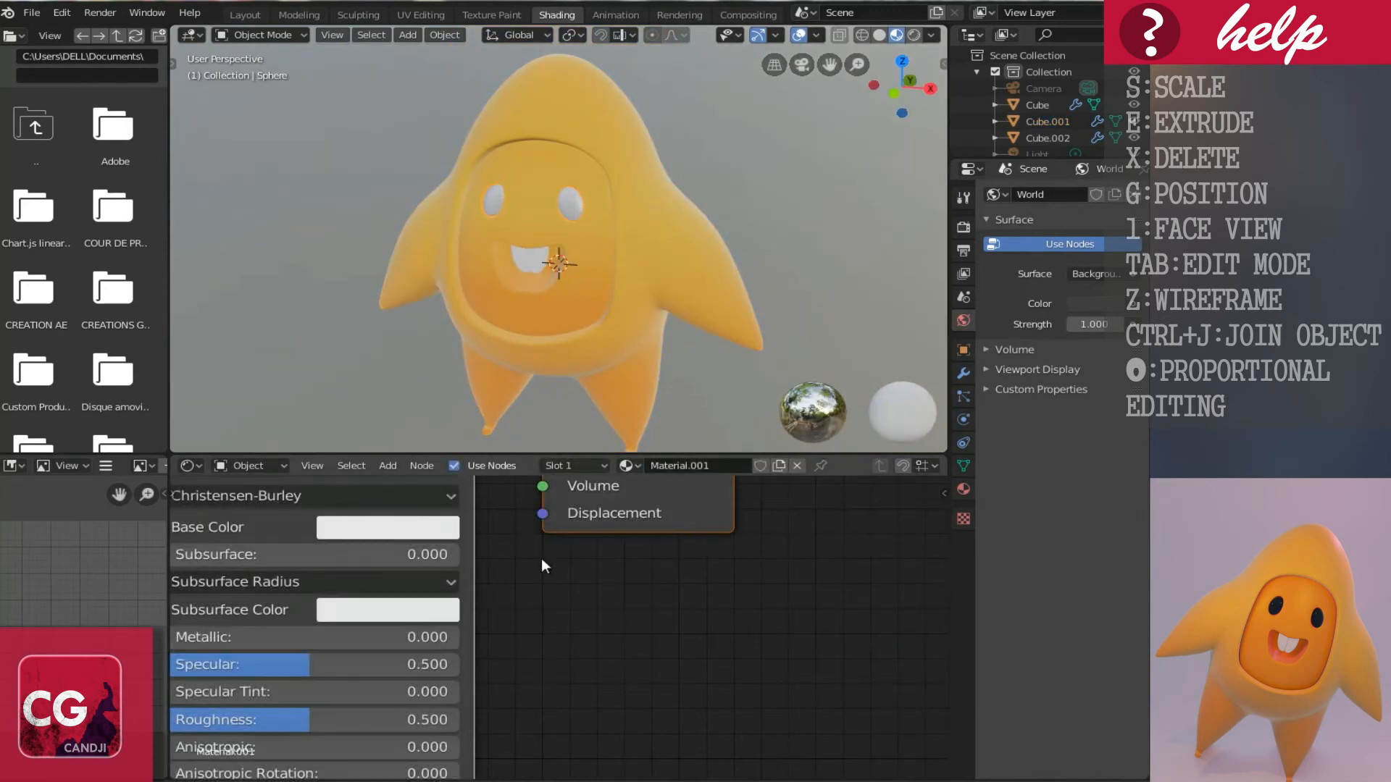
pyautogui.scroll(-2, 525, 594)
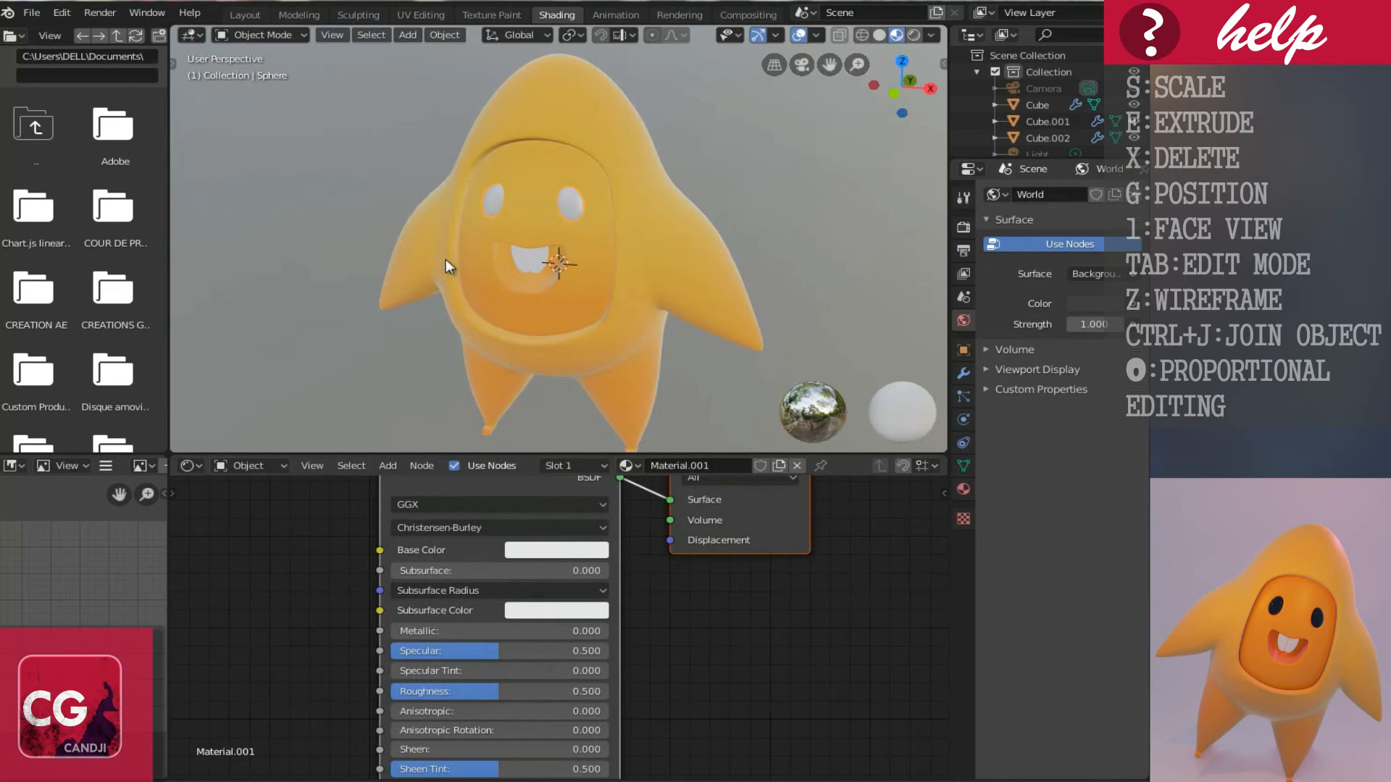
pyautogui.moveTo(449, 263); pyautogui.dragTo(493, 329, button='middle')
pyautogui.moveTo(583, 569); pyautogui.dragTo(650, 595, button='middle')
pyautogui.scroll(2, 616, 587)
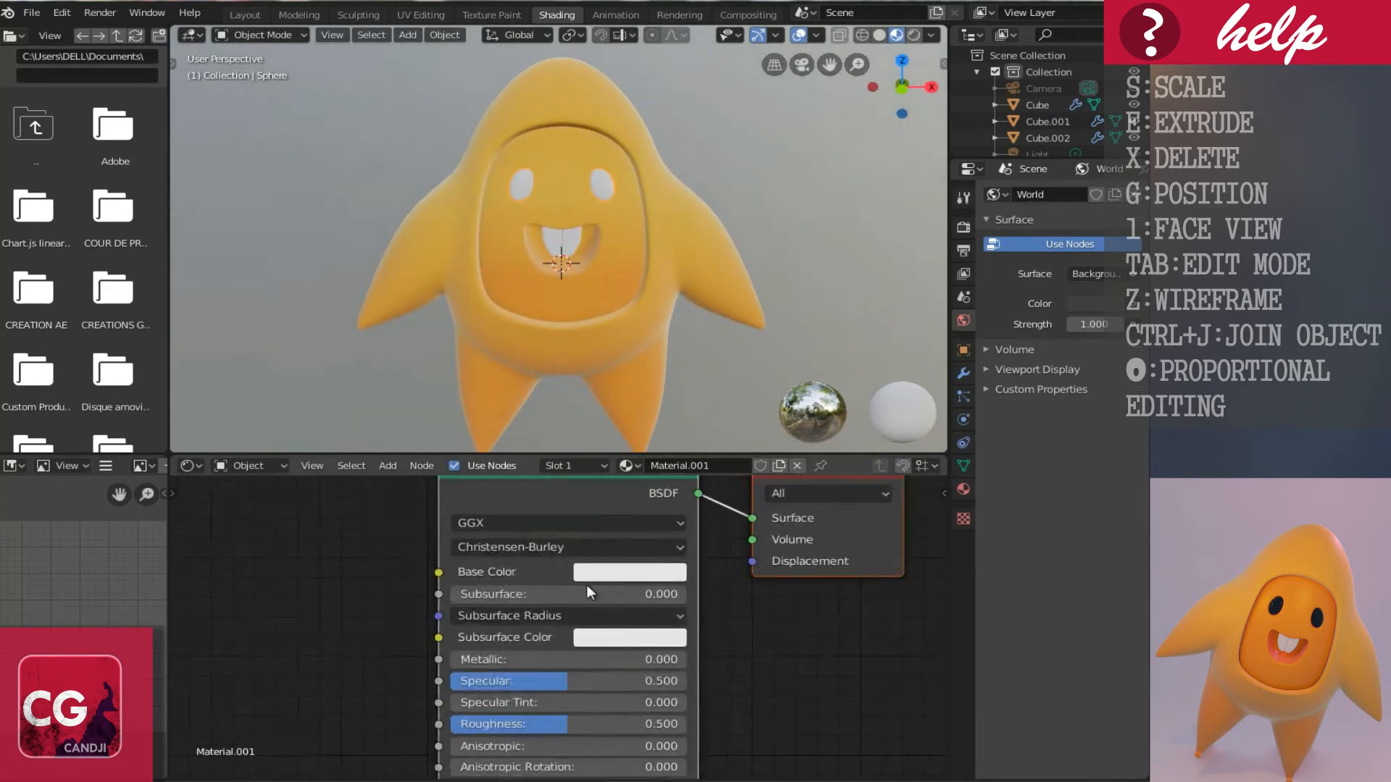
# Make the eye material's Base Color black and set its Roughness to 0.000.
pyautogui.click(620, 570)
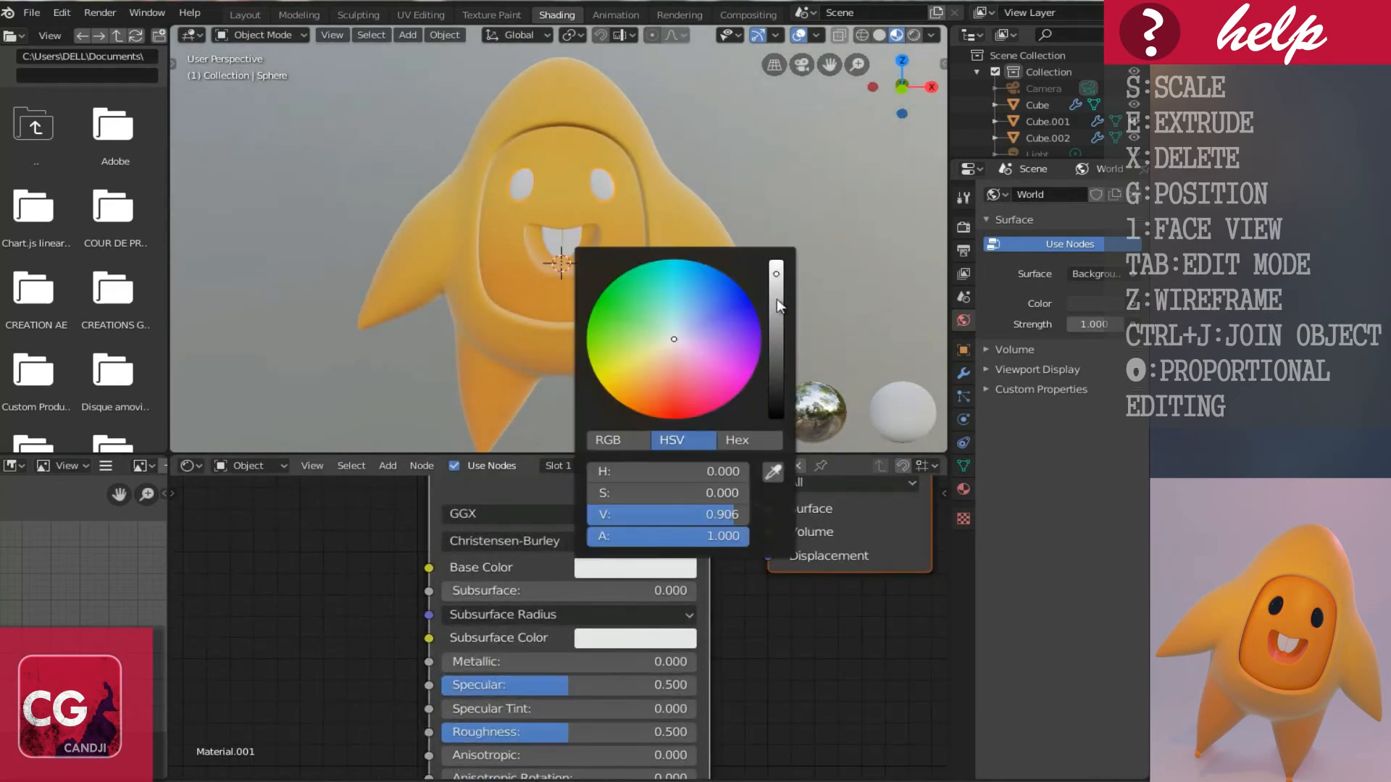
pyautogui.moveTo(776, 298); pyautogui.dragTo(785, 490)
pyautogui.moveTo(550, 700); pyautogui.dragTo(562, 667, button='middle')
pyautogui.moveTo(562, 694); pyautogui.dragTo(298, 688)
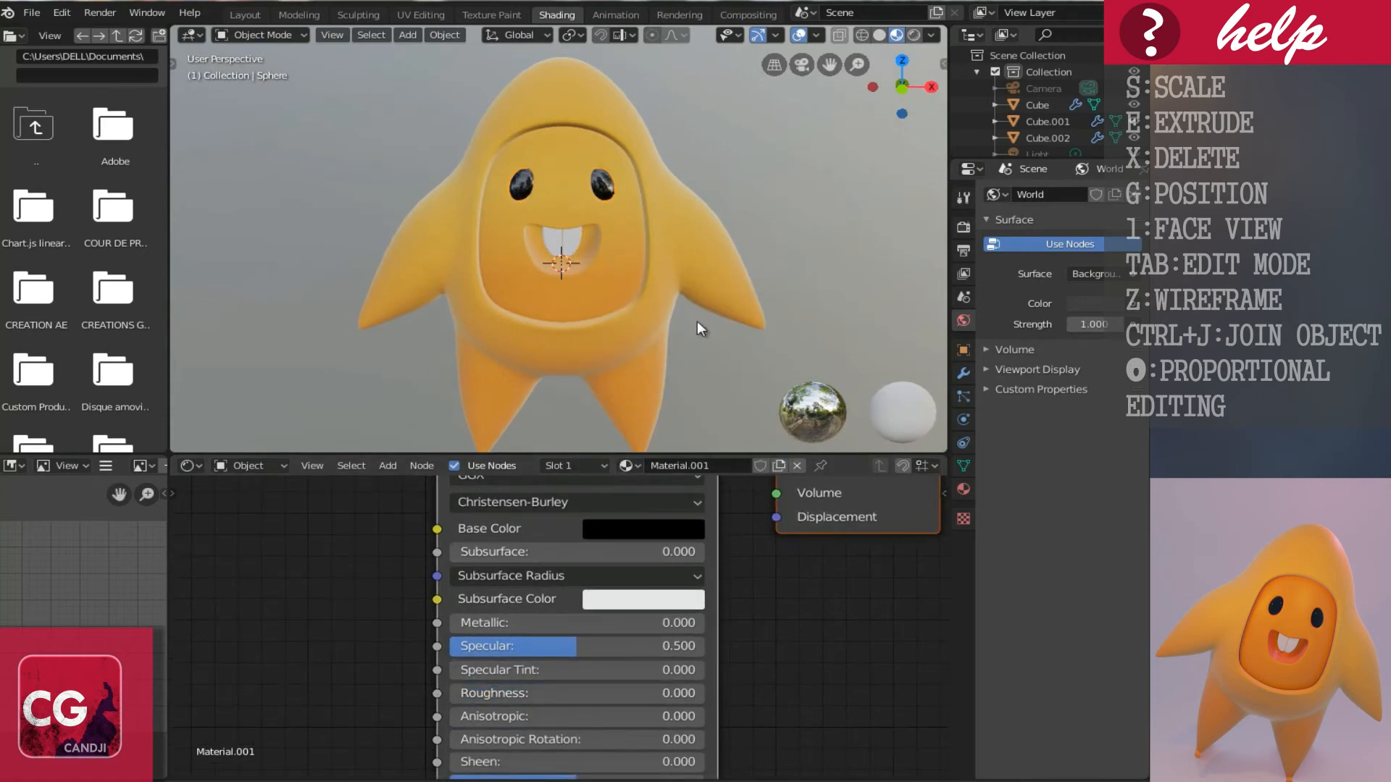
# Create a new white material for the character's teeth and set its Roughness to 0.000.
pyautogui.moveTo(697, 327); pyautogui.dragTo(725, 313, button='middle')
pyautogui.click(609, 255)
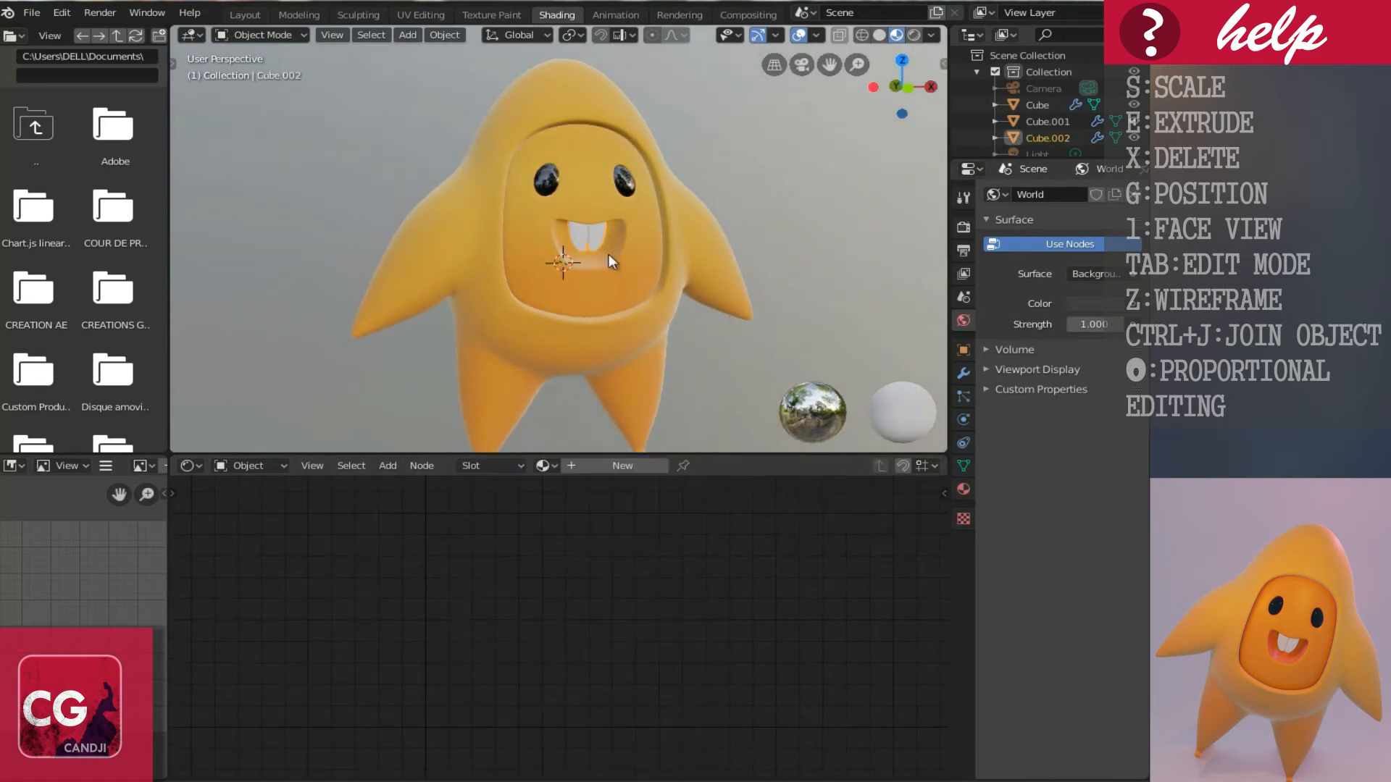
pyautogui.click(595, 463)
pyautogui.moveTo(595, 568); pyautogui.dragTo(652, 512, button='middle')
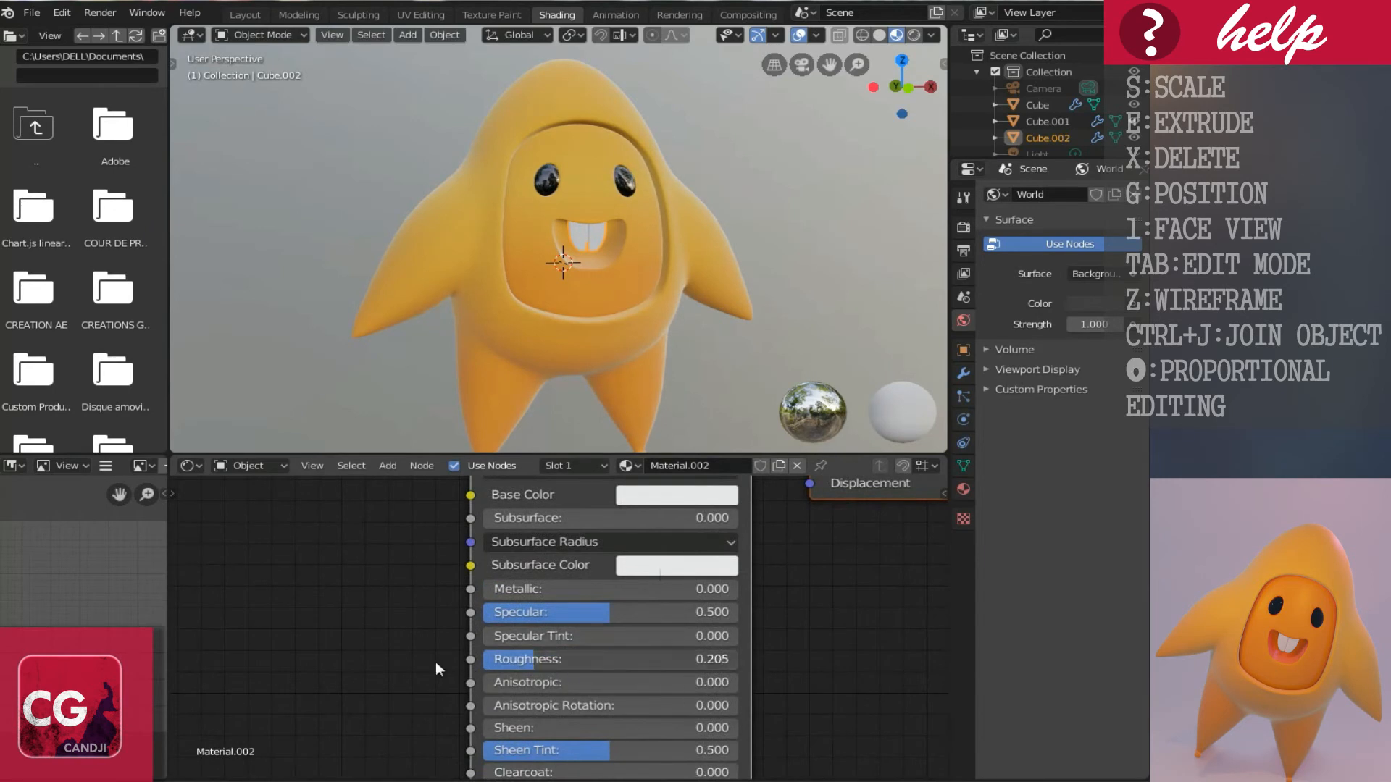
pyautogui.moveTo(436, 662); pyautogui.dragTo(320, 665)
pyautogui.moveTo(602, 263); pyautogui.dragTo(610, 294, button='middle')
pyautogui.scroll(4, 602, 297)
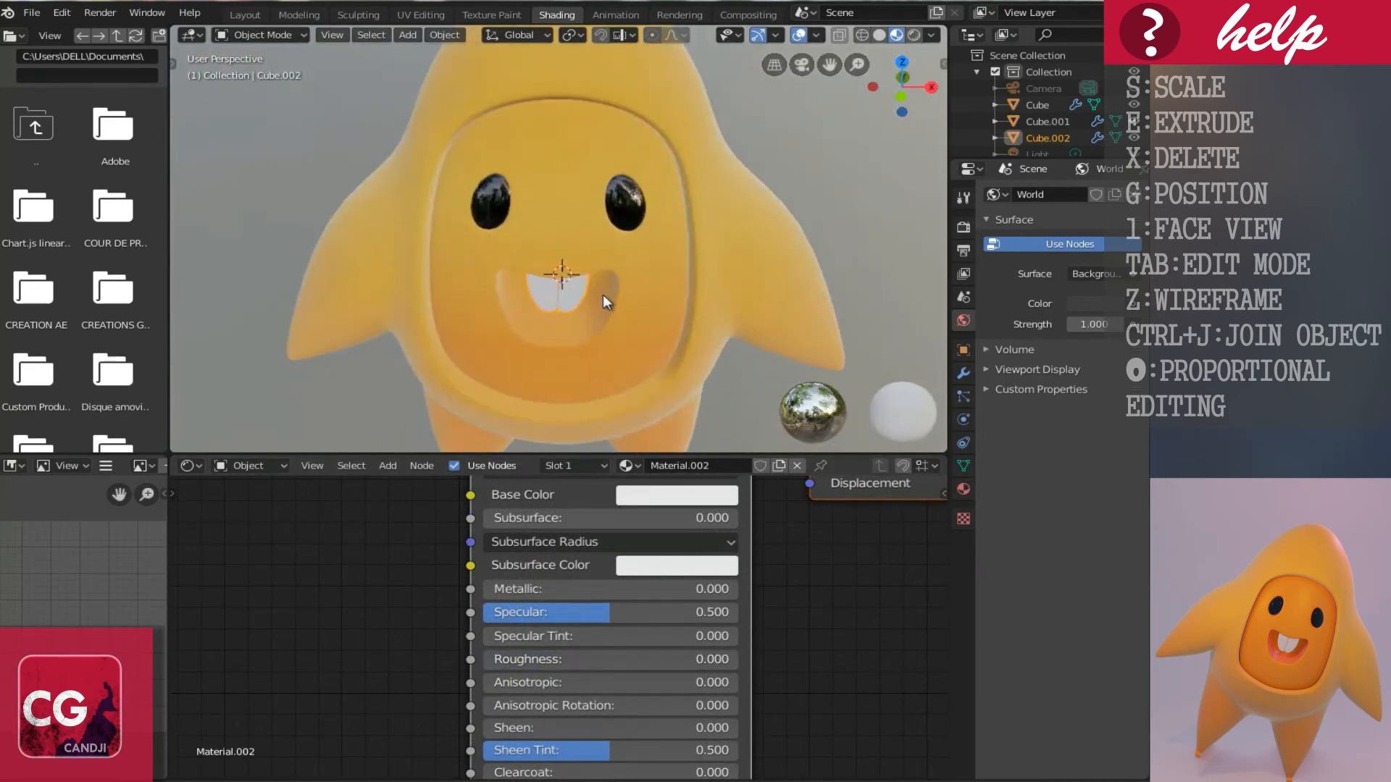
# Unlink the shared body material from the face object and create a new separate material for it.
pyautogui.scroll(-2, 602, 294)
pyautogui.click(643, 267)
pyautogui.scroll(-3, 643, 267)
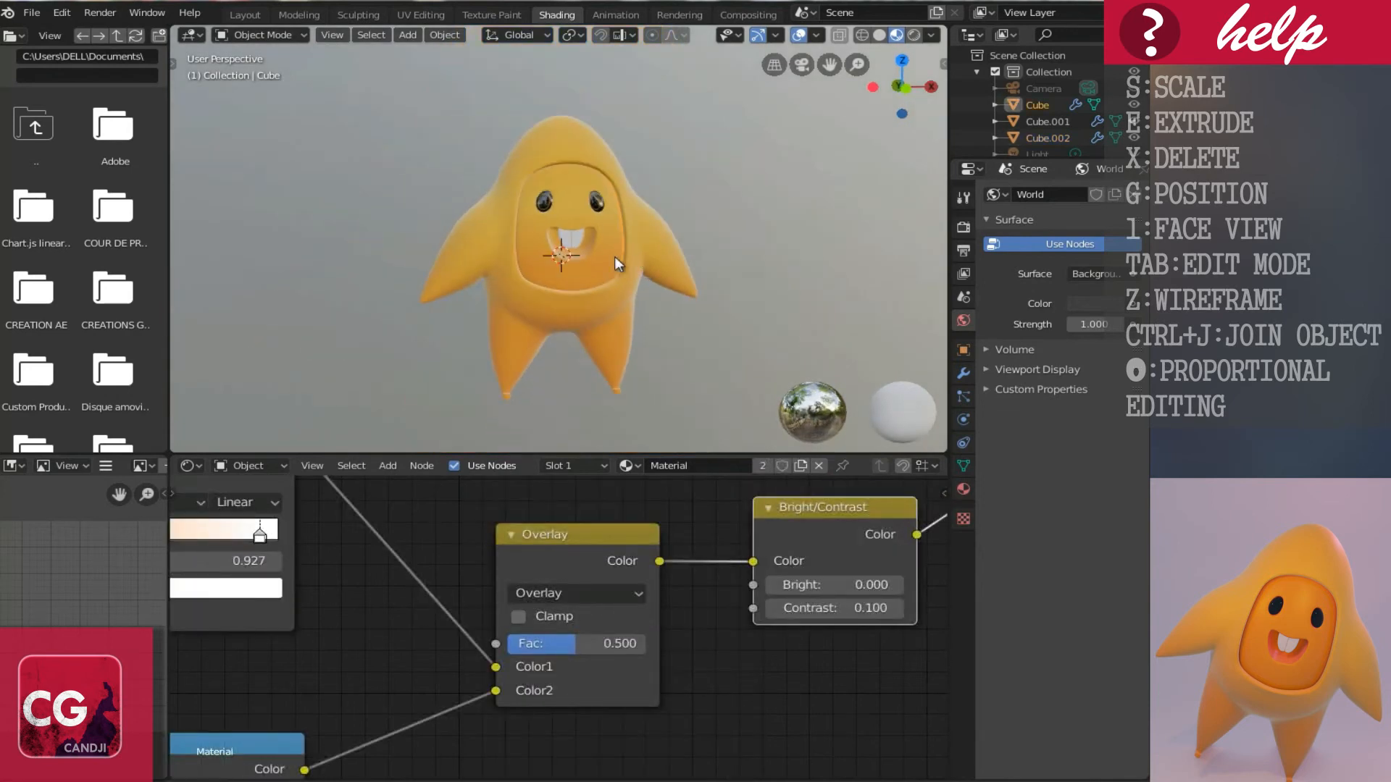
pyautogui.scroll(5, 601, 279)
pyautogui.moveTo(587, 245); pyautogui.dragTo(585, 172, button='middle')
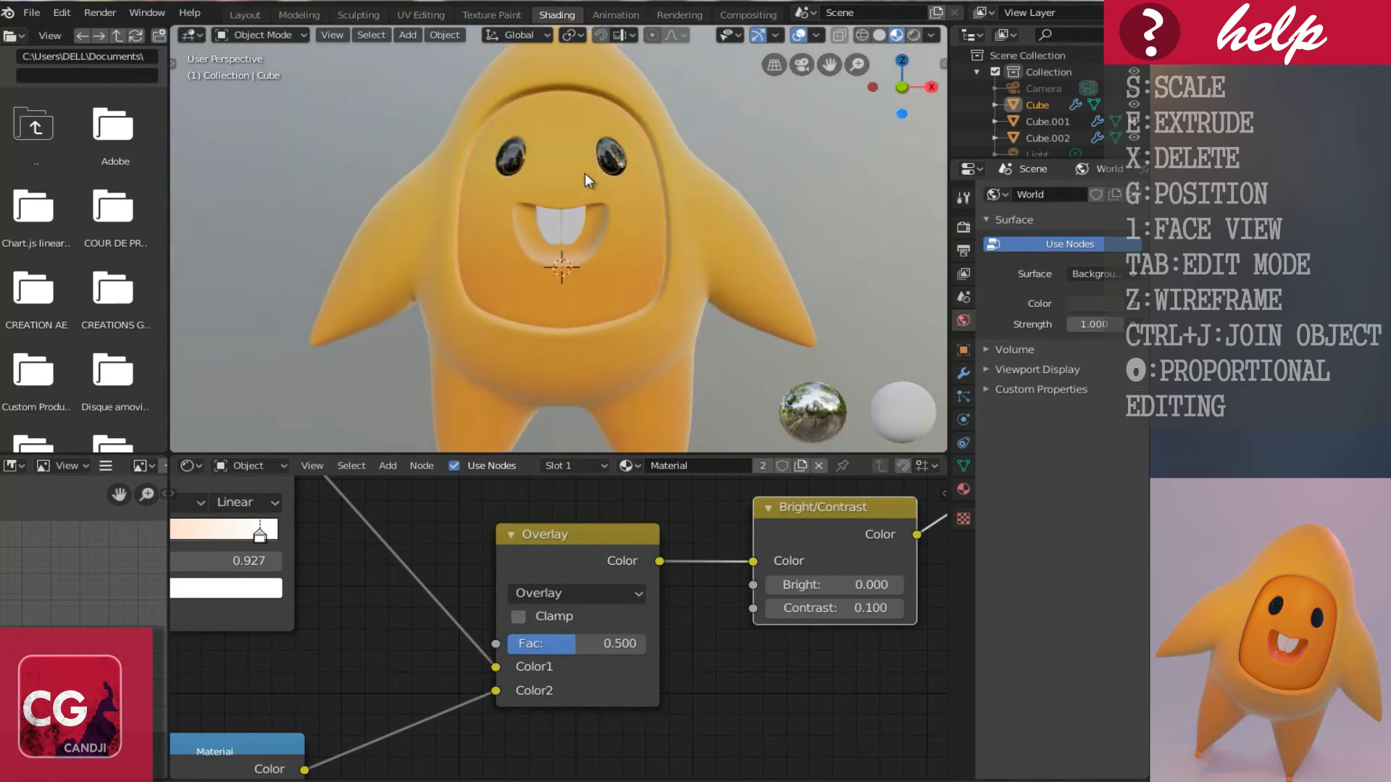
pyautogui.scroll(-3, 659, 553)
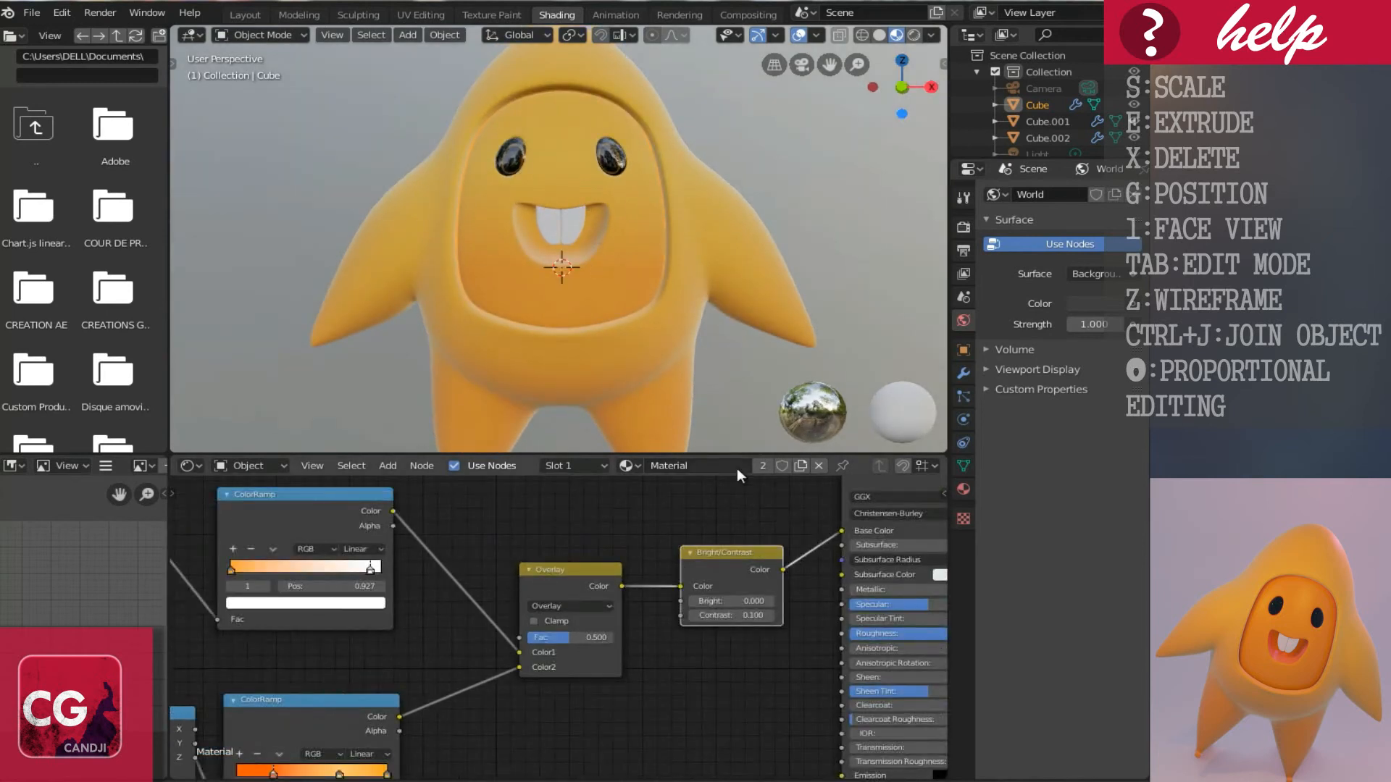
pyautogui.click(819, 465)
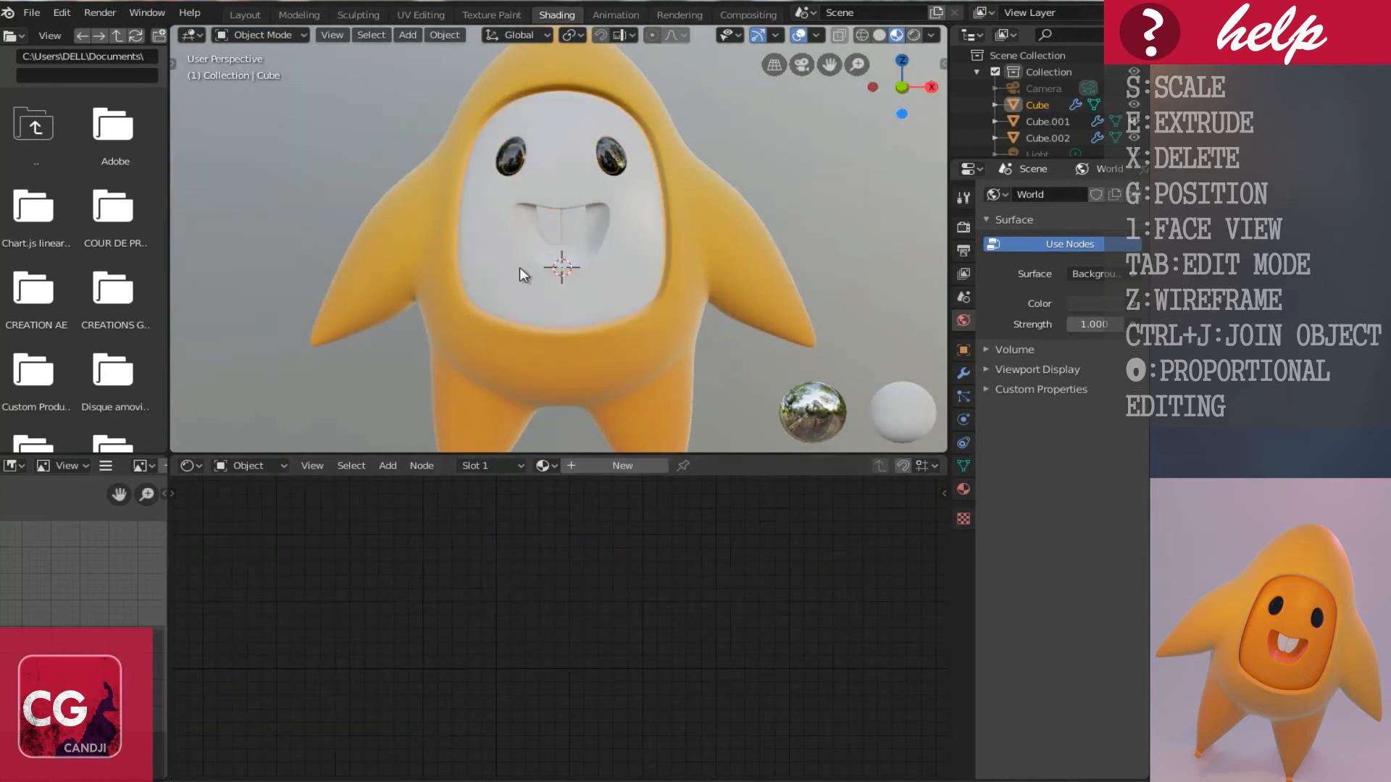
pyautogui.scroll(-4, 521, 259)
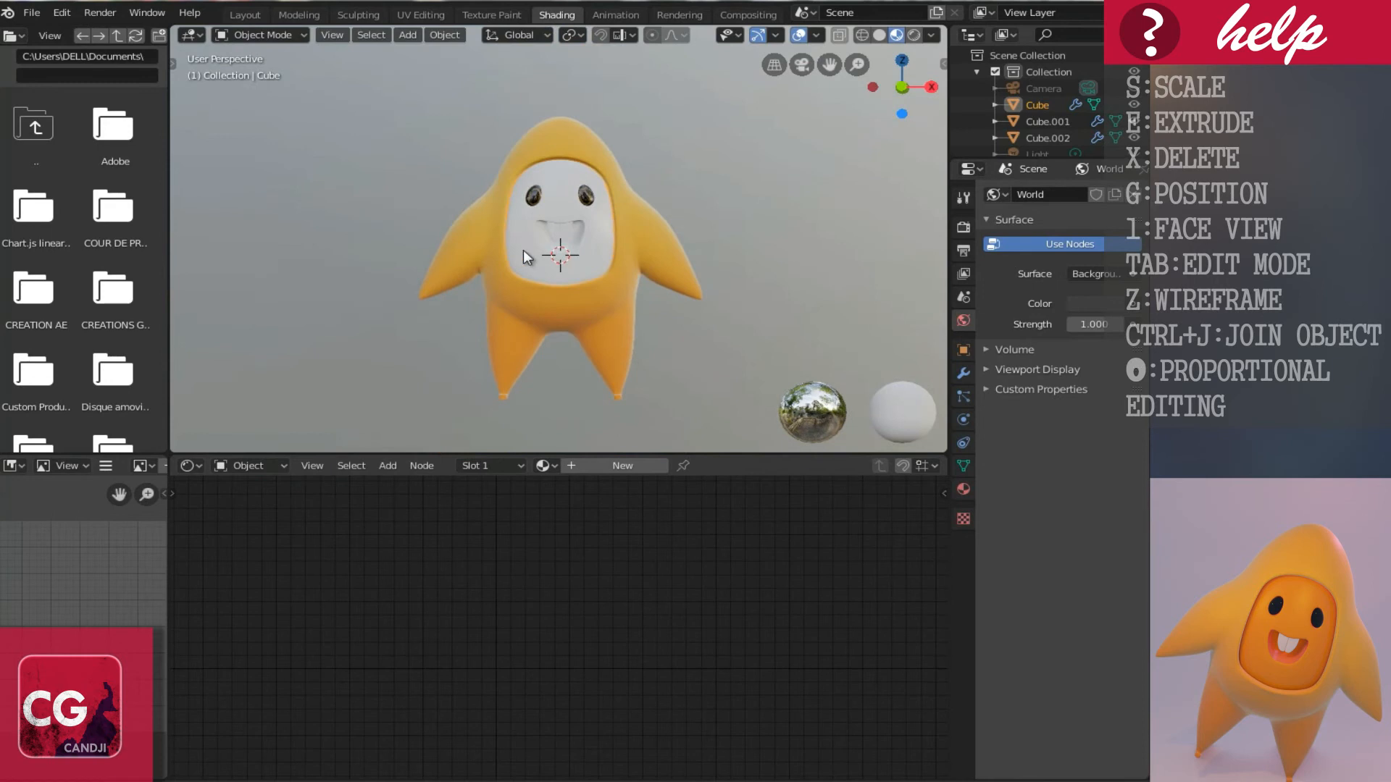
pyautogui.click(620, 465)
pyautogui.scroll(-2, 449, 644)
pyautogui.moveTo(436, 633); pyautogui.dragTo(510, 644, button='middle')
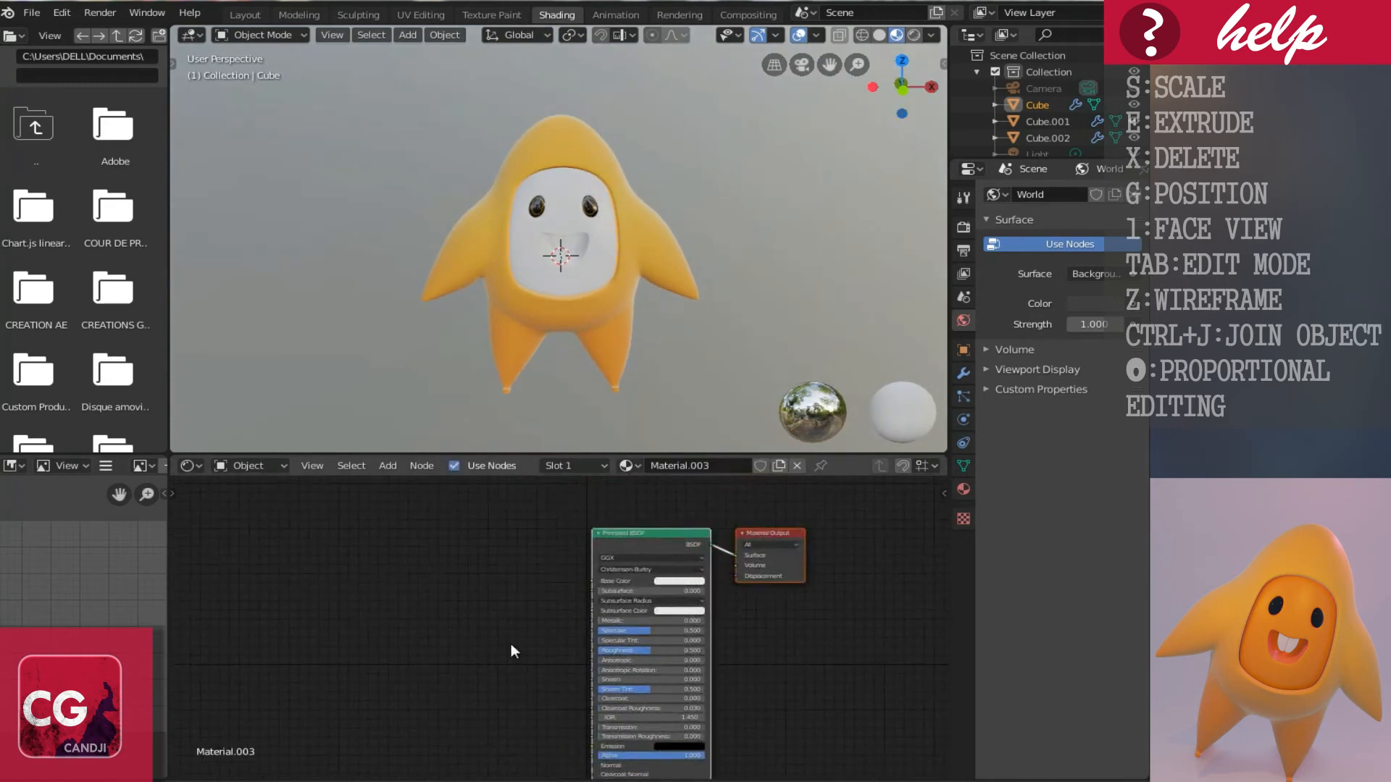
# Add a Layer Weight node to the face material and link its Facing output to the Principled BSDF's Base Color.
pyautogui.scroll(2, 570, 628)
pyautogui.click(388, 466)
pyautogui.moveTo(398, 511)
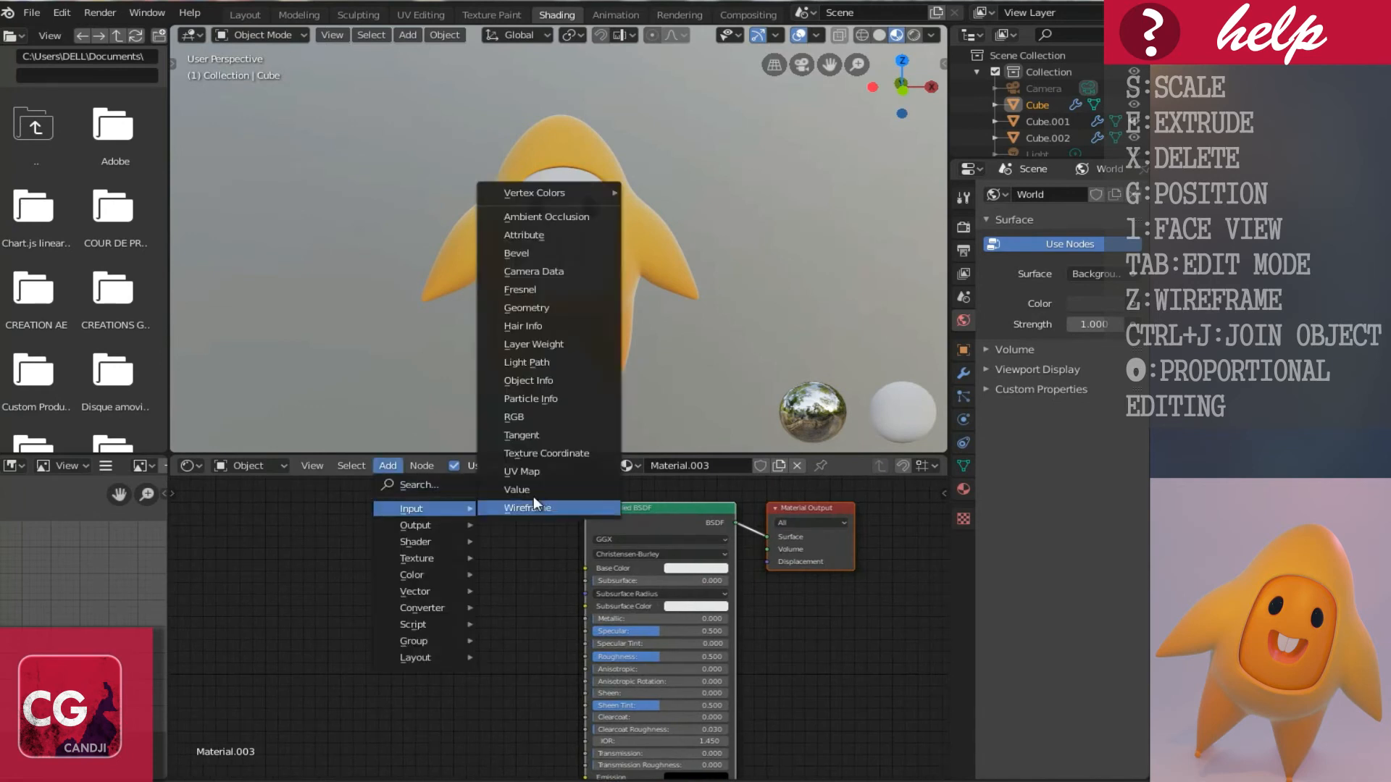
pyautogui.click(540, 344)
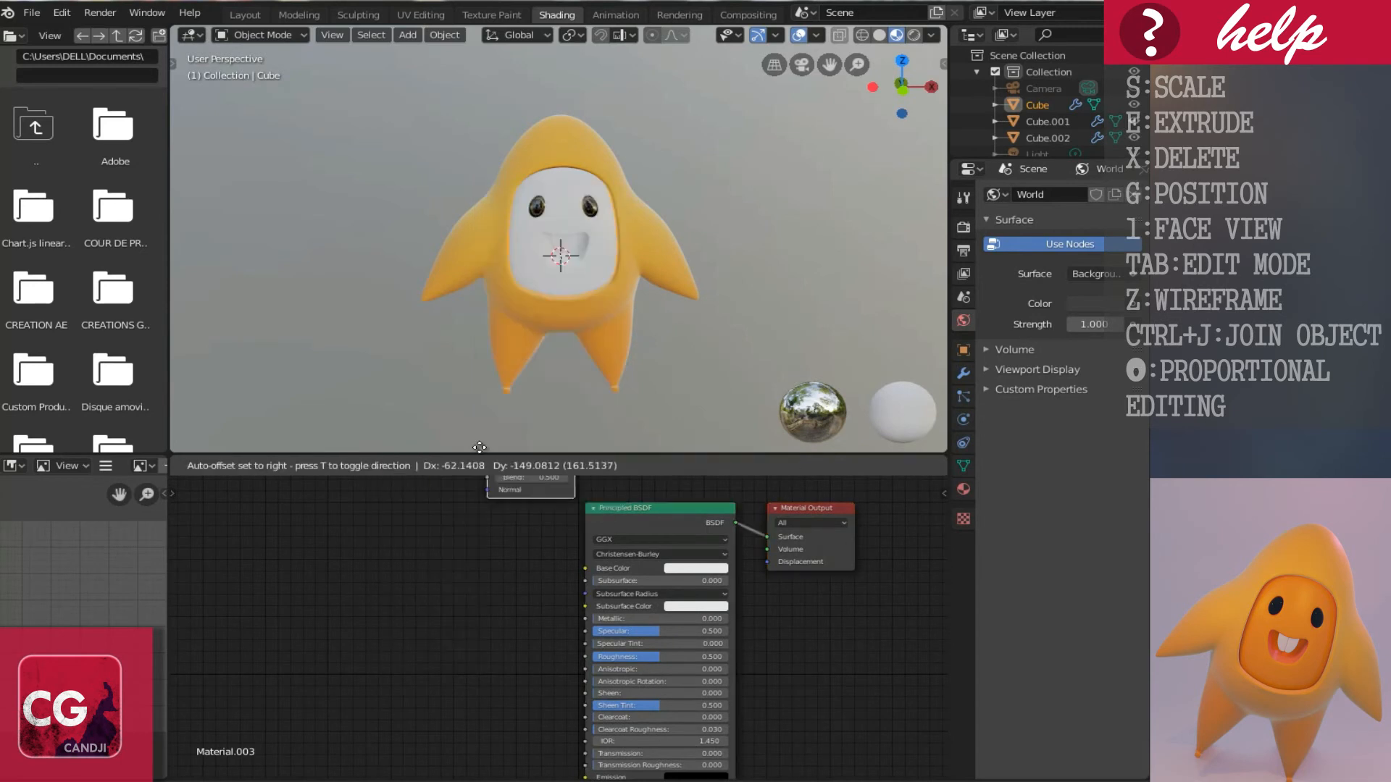
pyautogui.click(394, 572)
pyautogui.scroll(2, 406, 575)
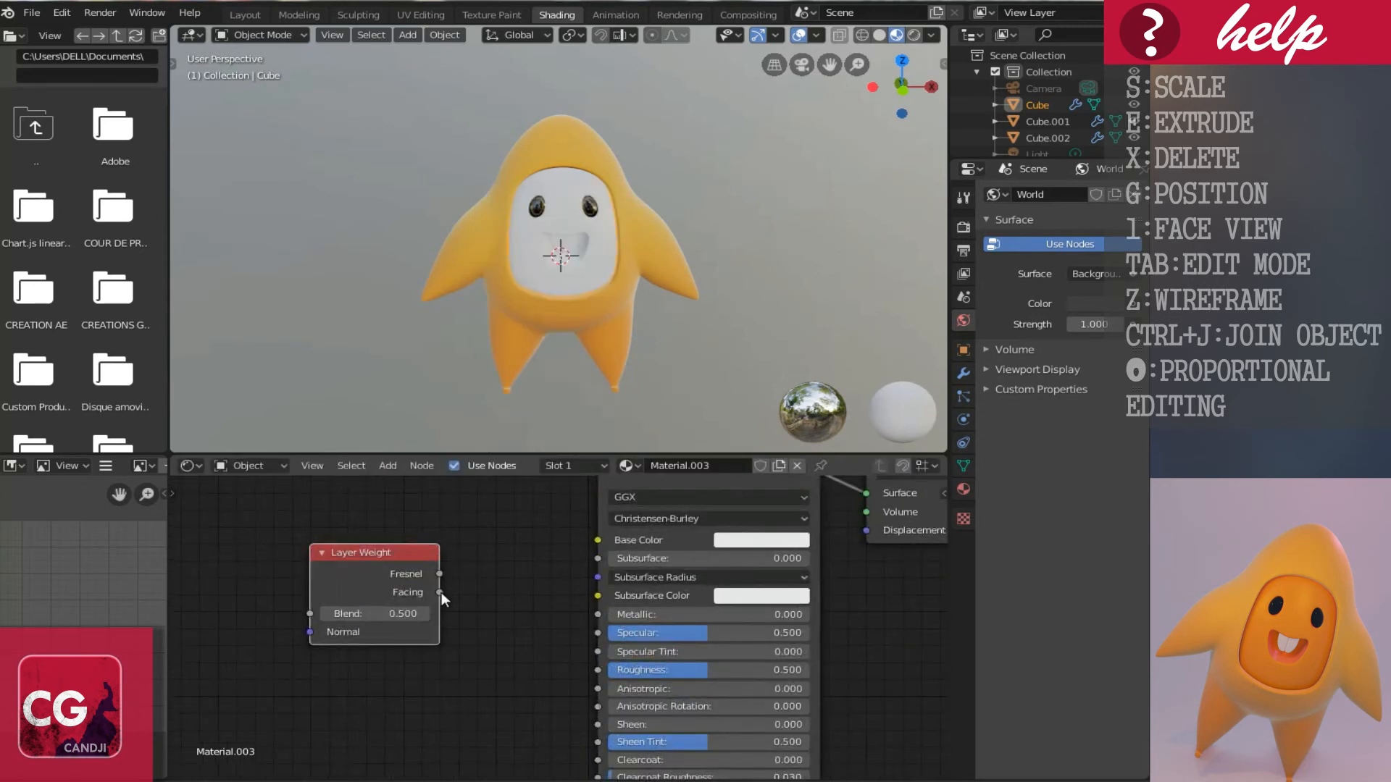
pyautogui.moveTo(502, 577); pyautogui.dragTo(598, 540)
# Insert a ColorRamp node on the link between the Layer Weight node and Base Color.
pyautogui.moveTo(522, 651); pyautogui.dragTo(701, 661, button='middle')
pyautogui.moveTo(535, 561); pyautogui.dragTo(332, 567)
pyautogui.click(386, 466)
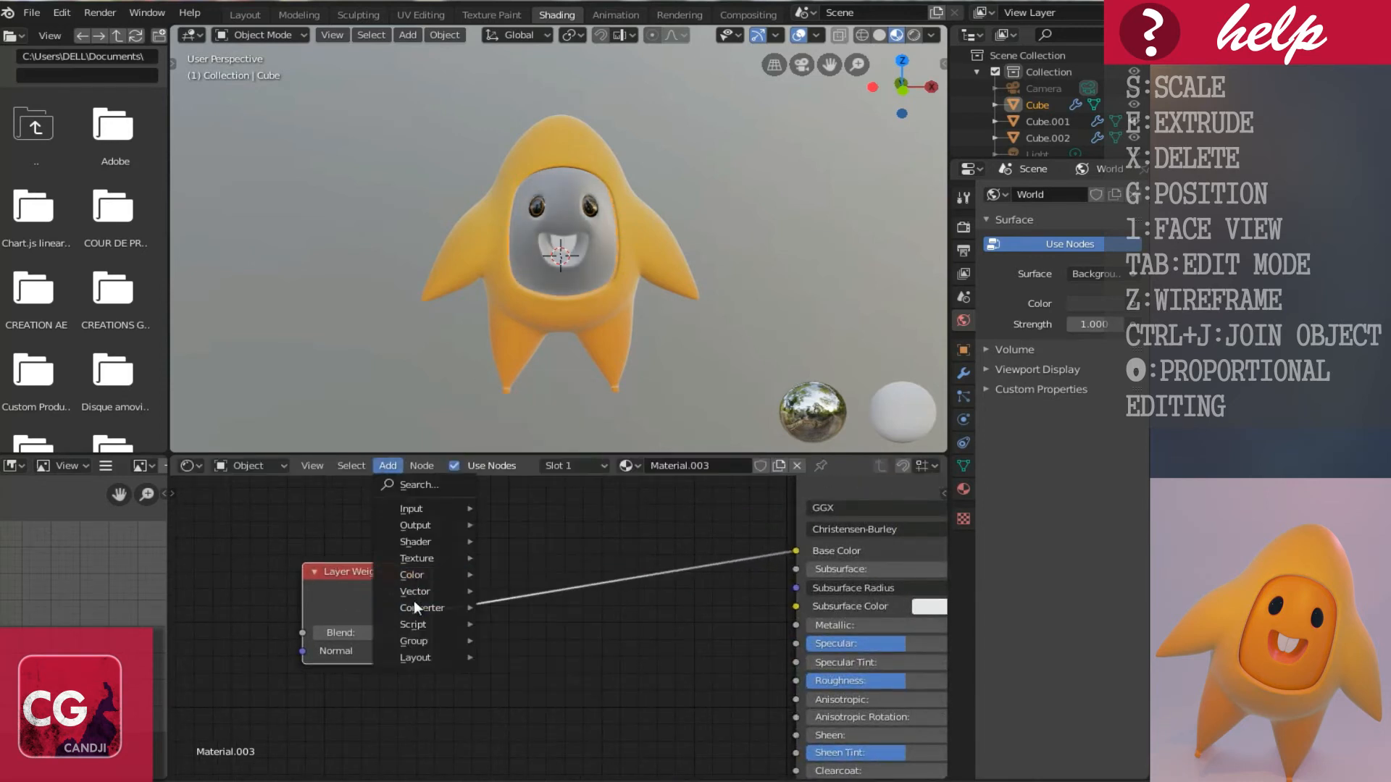
pyautogui.moveTo(415, 601)
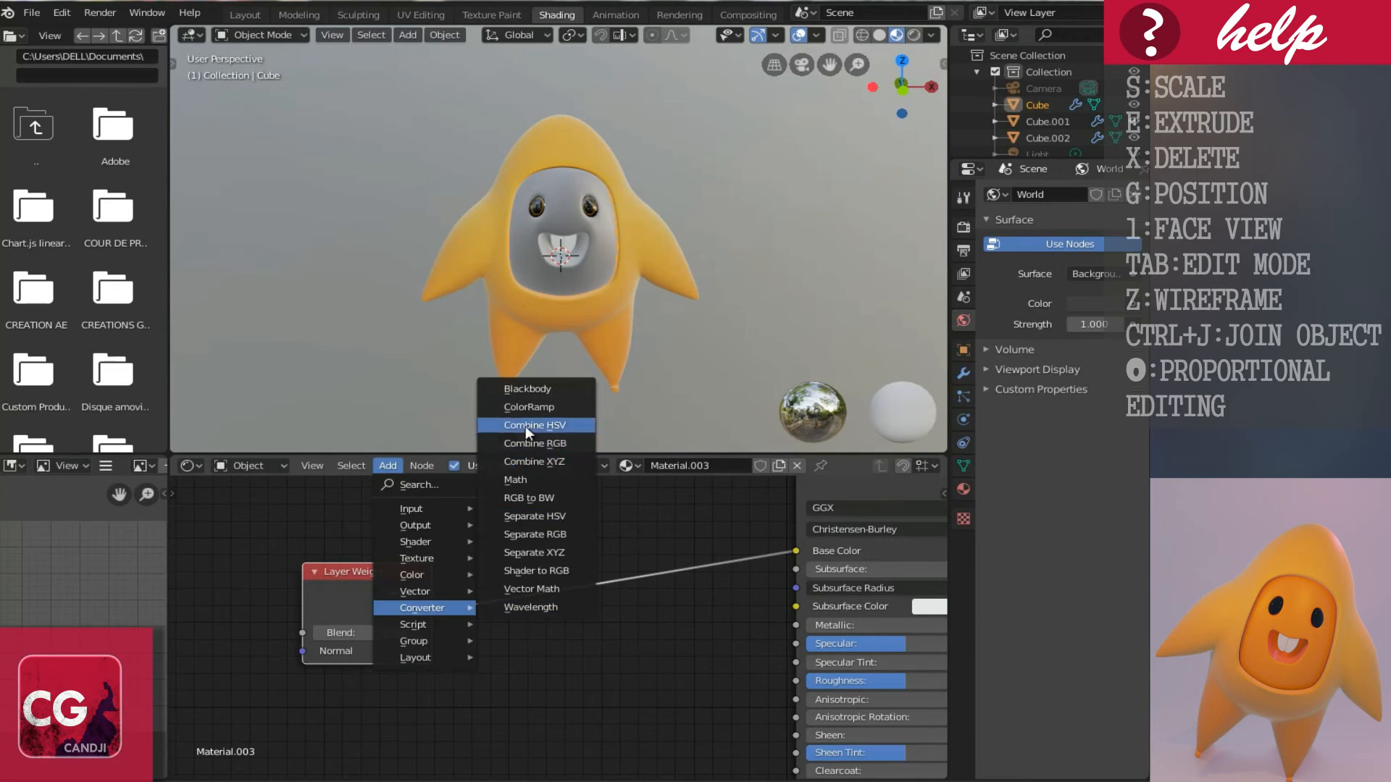
pyautogui.click(519, 406)
pyautogui.click(502, 515)
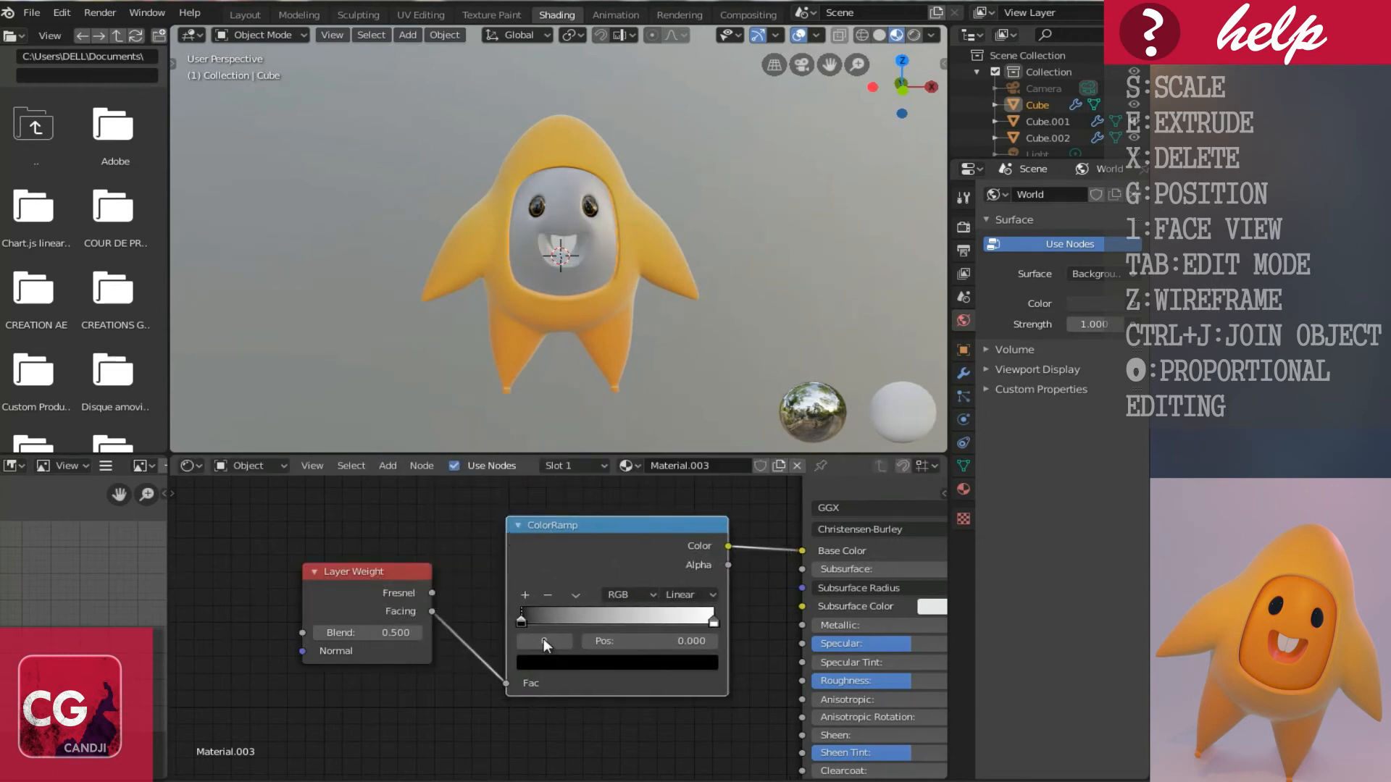
# Change the ramp's first colour stop to orange with hue 0.091, saturation 0.999 and value 1.000.
pyautogui.scroll(3, 544, 638)
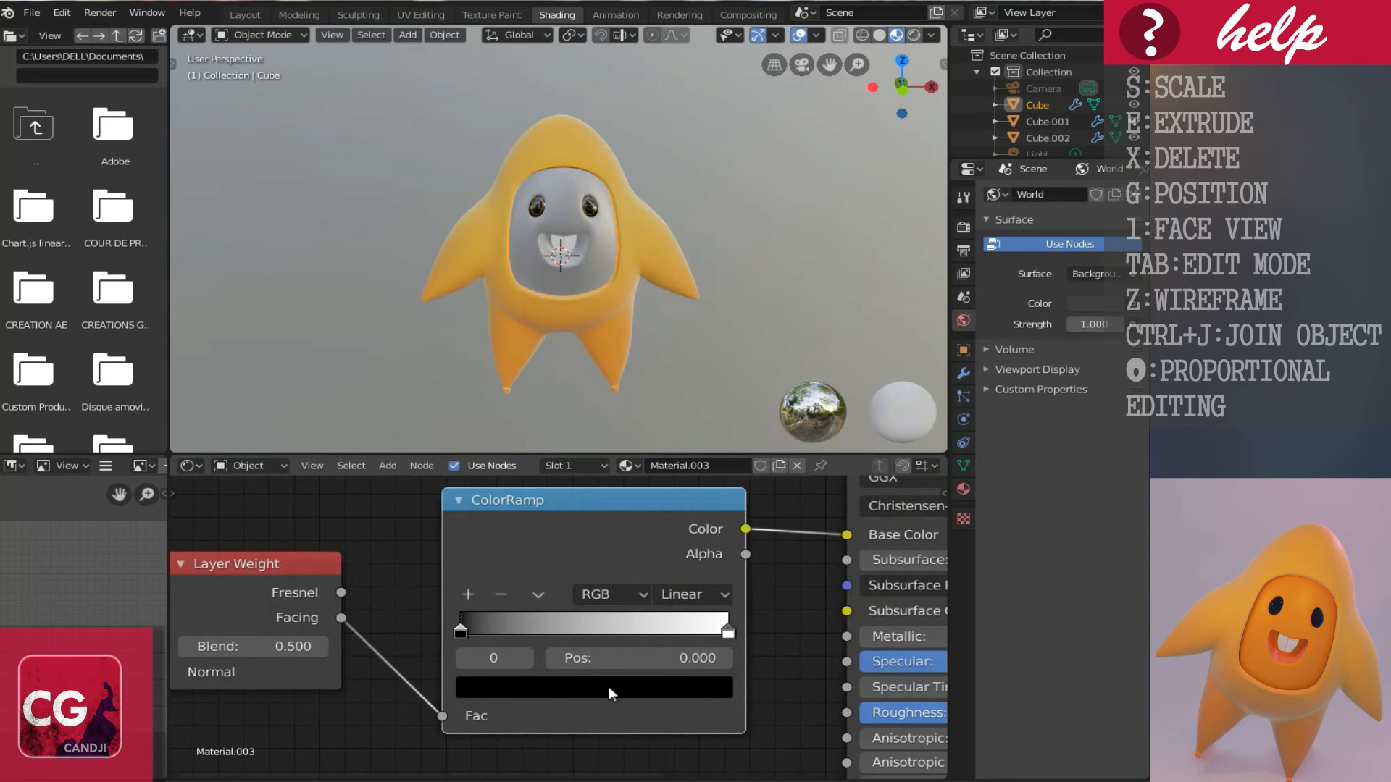
pyautogui.scroll(1, 527, 337)
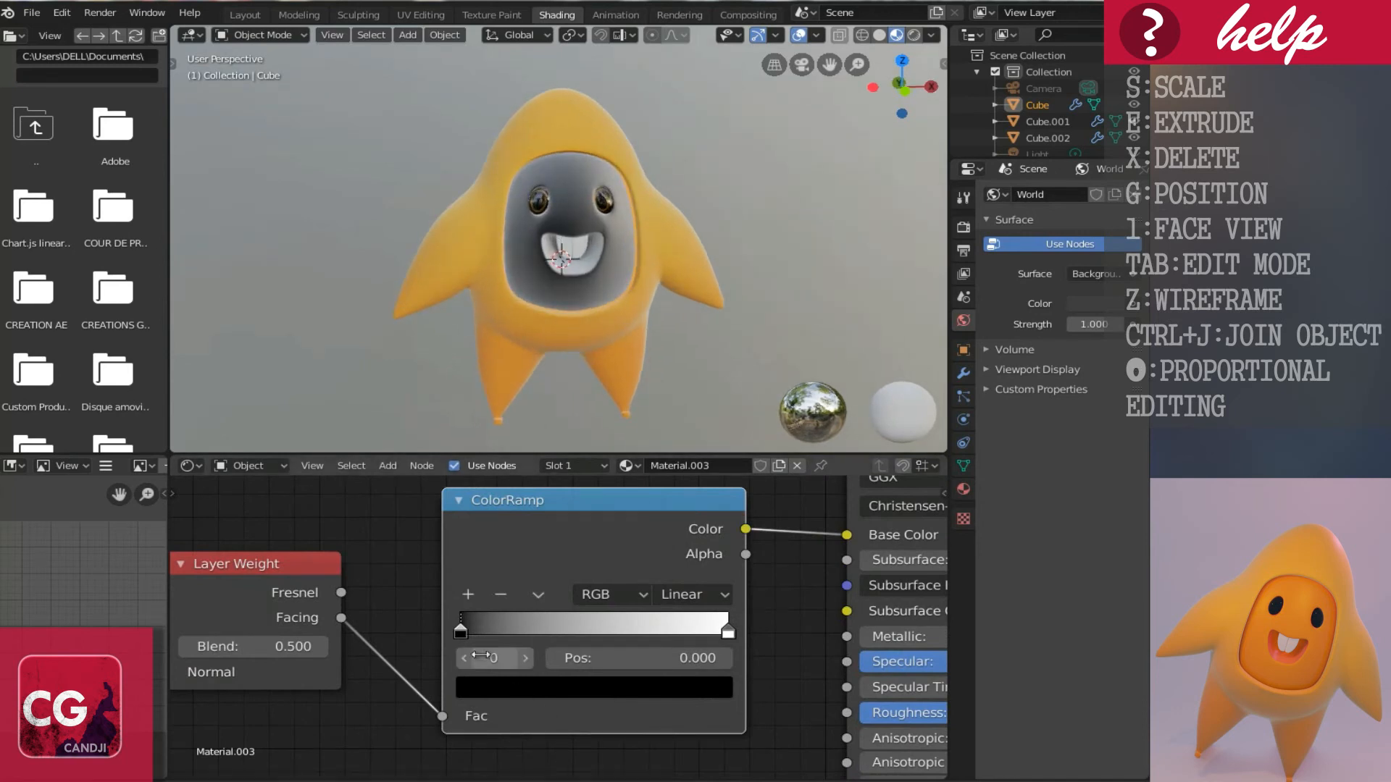
pyautogui.click(489, 691)
pyautogui.moveTo(674, 417); pyautogui.dragTo(676, 564)
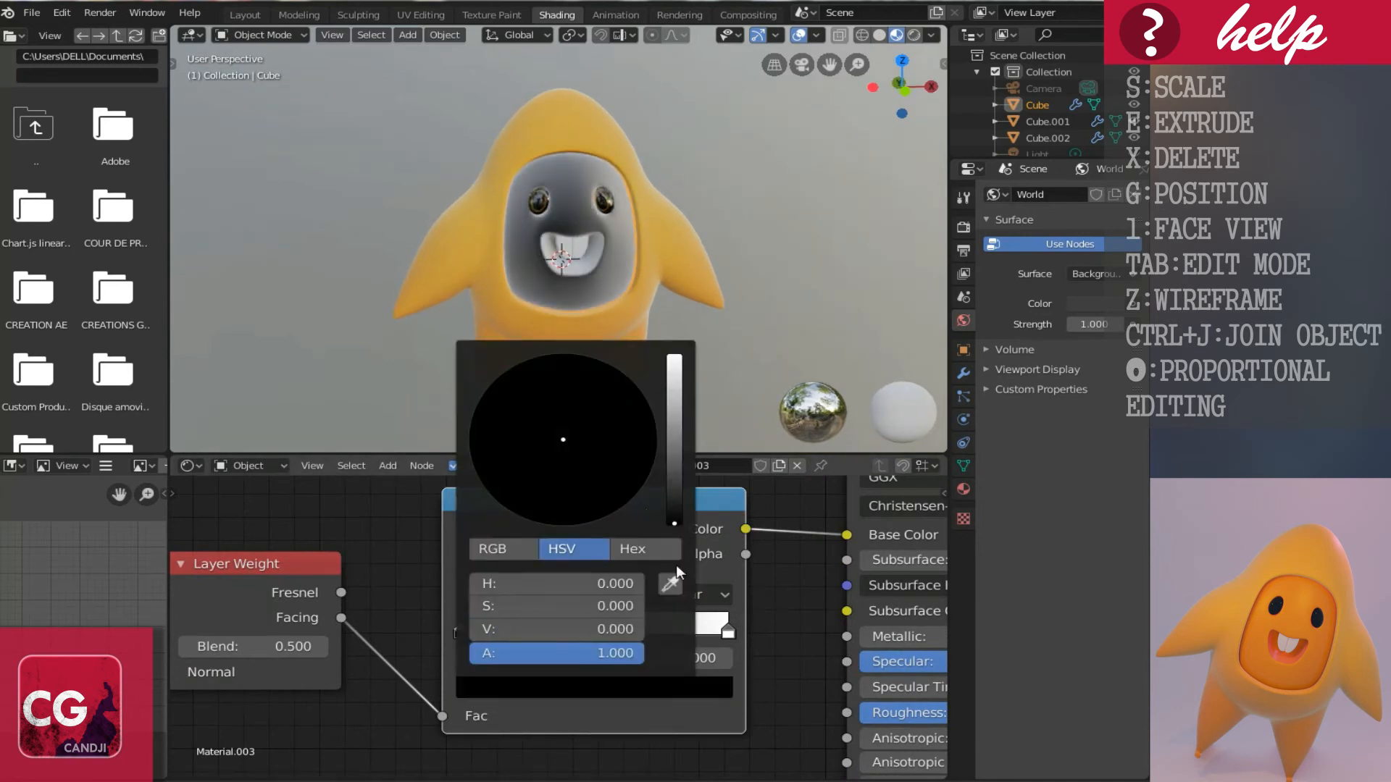
pyautogui.moveTo(677, 494); pyautogui.dragTo(653, 216)
pyautogui.moveTo(524, 517)
pyautogui.mouseDown()
pyautogui.moveTo(540, 503)
pyautogui.moveTo(512, 512)
pyautogui.mouseUp()
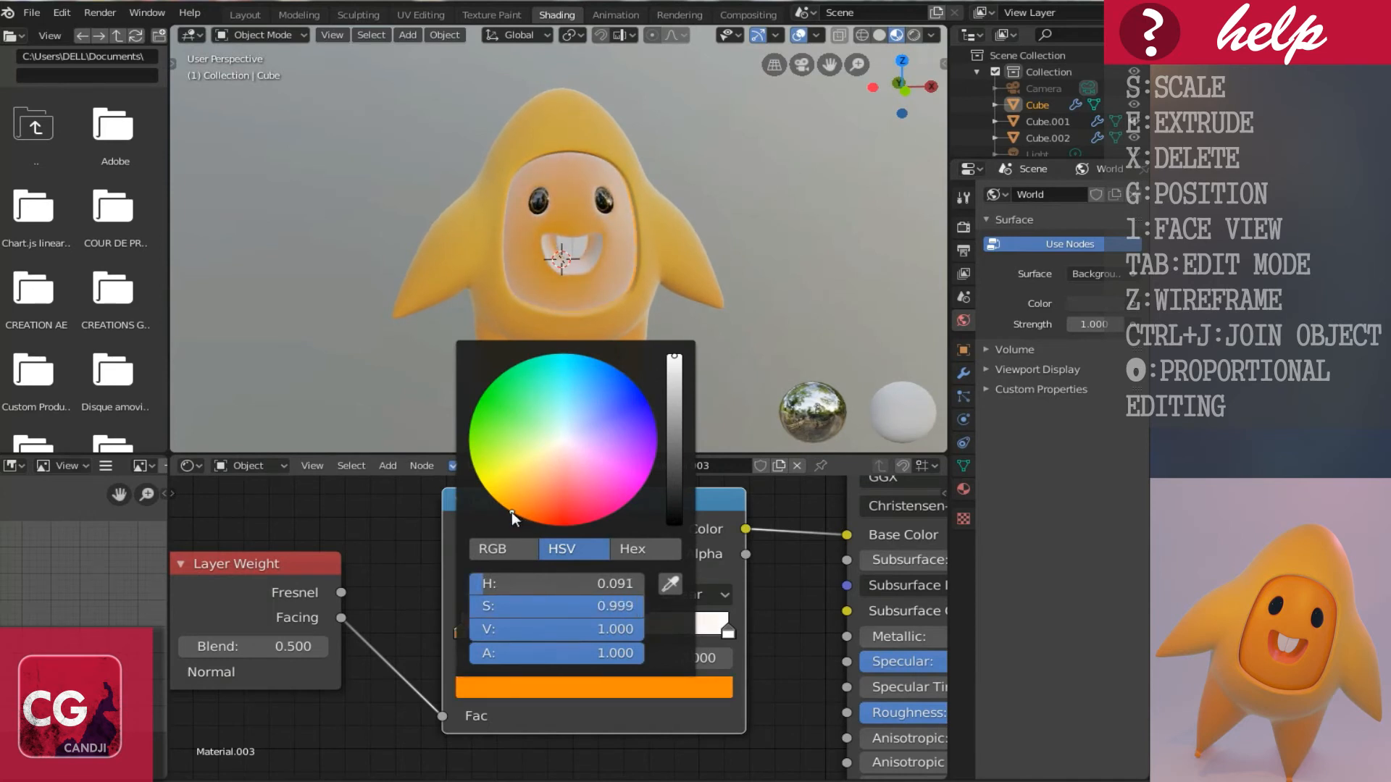
# Change the ramp's last colour stop to red with hue 0.994, saturation 0.982 and value 1.000.
pyautogui.click(727, 633)
pyautogui.click(686, 690)
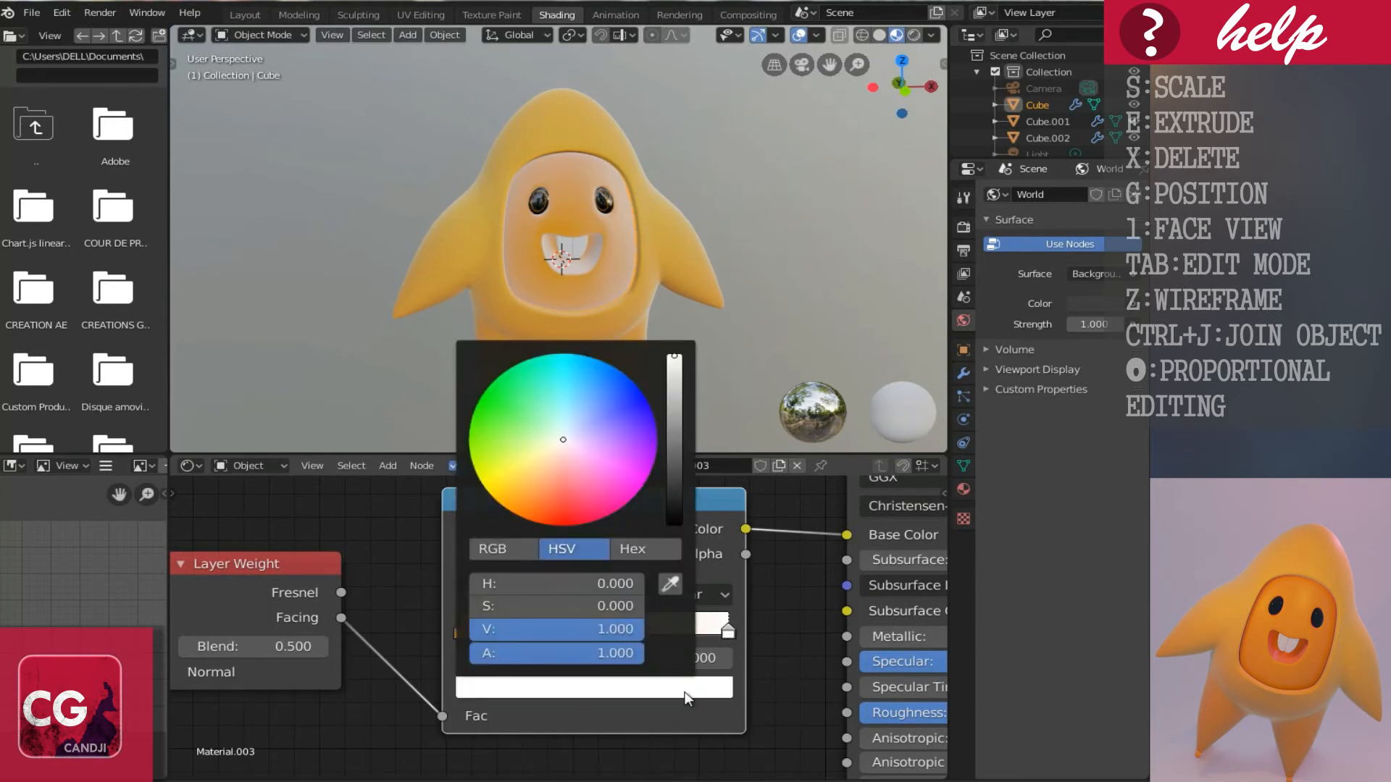
pyautogui.click(529, 513)
pyautogui.moveTo(552, 516); pyautogui.dragTo(566, 525)
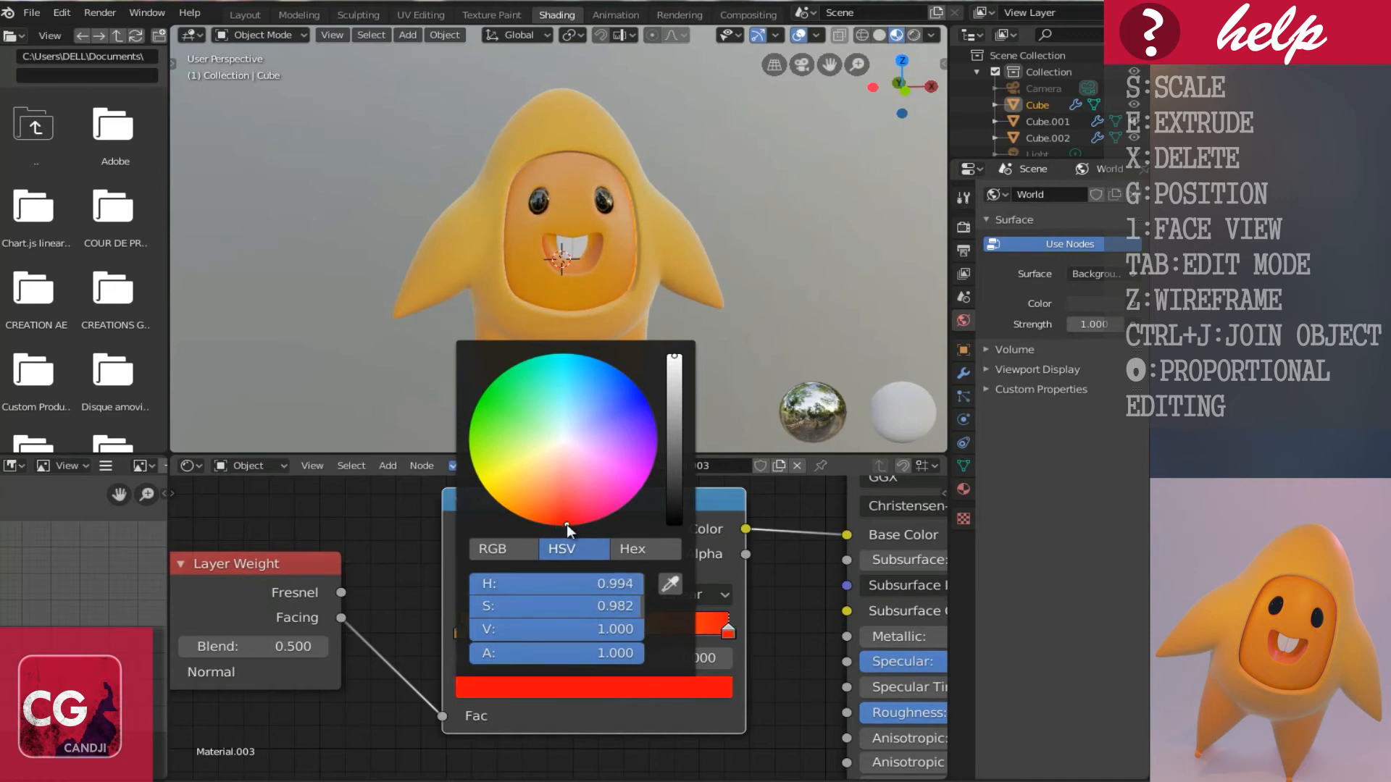
pyautogui.moveTo(555, 271); pyautogui.dragTo(516, 272, button='middle')
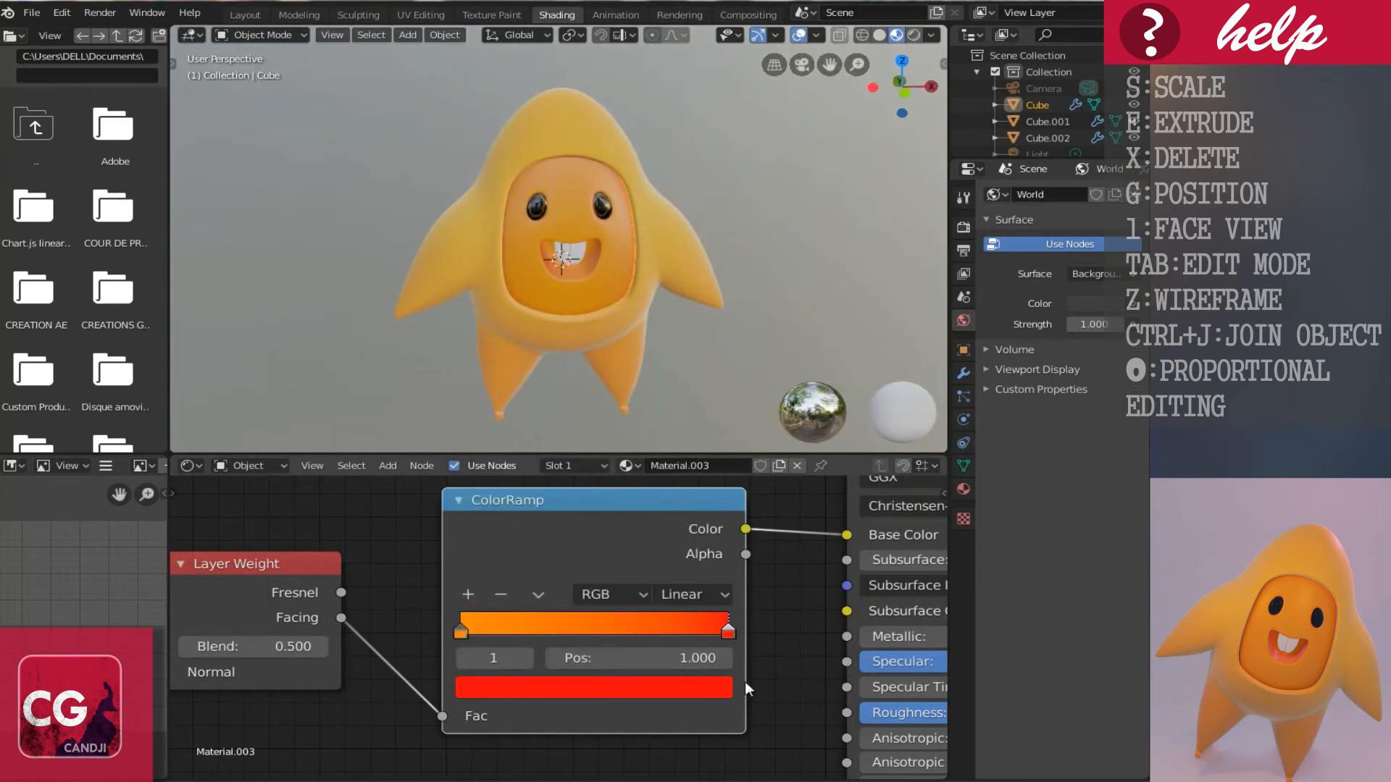
# Lower the face material's Roughness to 0.391 and inspect the face from the side.
pyautogui.scroll(-2, 745, 680)
pyautogui.moveTo(775, 684); pyautogui.dragTo(493, 688, button='middle')
pyautogui.scroll(3, 552, 694)
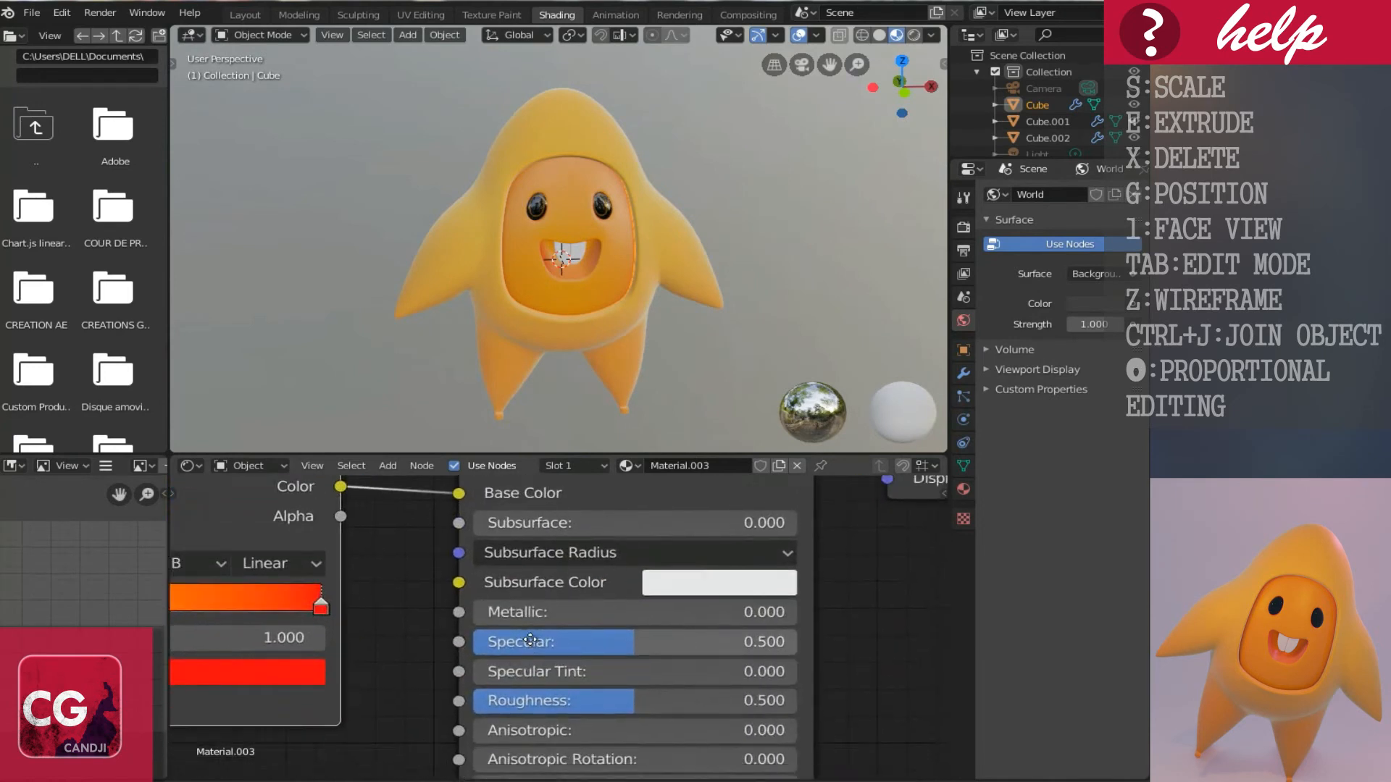
pyautogui.moveTo(588, 669); pyautogui.dragTo(555, 672)
pyautogui.moveTo(491, 286); pyautogui.dragTo(735, 250, button='middle')
pyautogui.moveTo(574, 238); pyautogui.dragTo(606, 238, button='middle')
# Enable Ambient Occlusion and Screen Space Reflections for the Eevee render, with an occlusion Distance of 10 m.
pyautogui.click(963, 228)
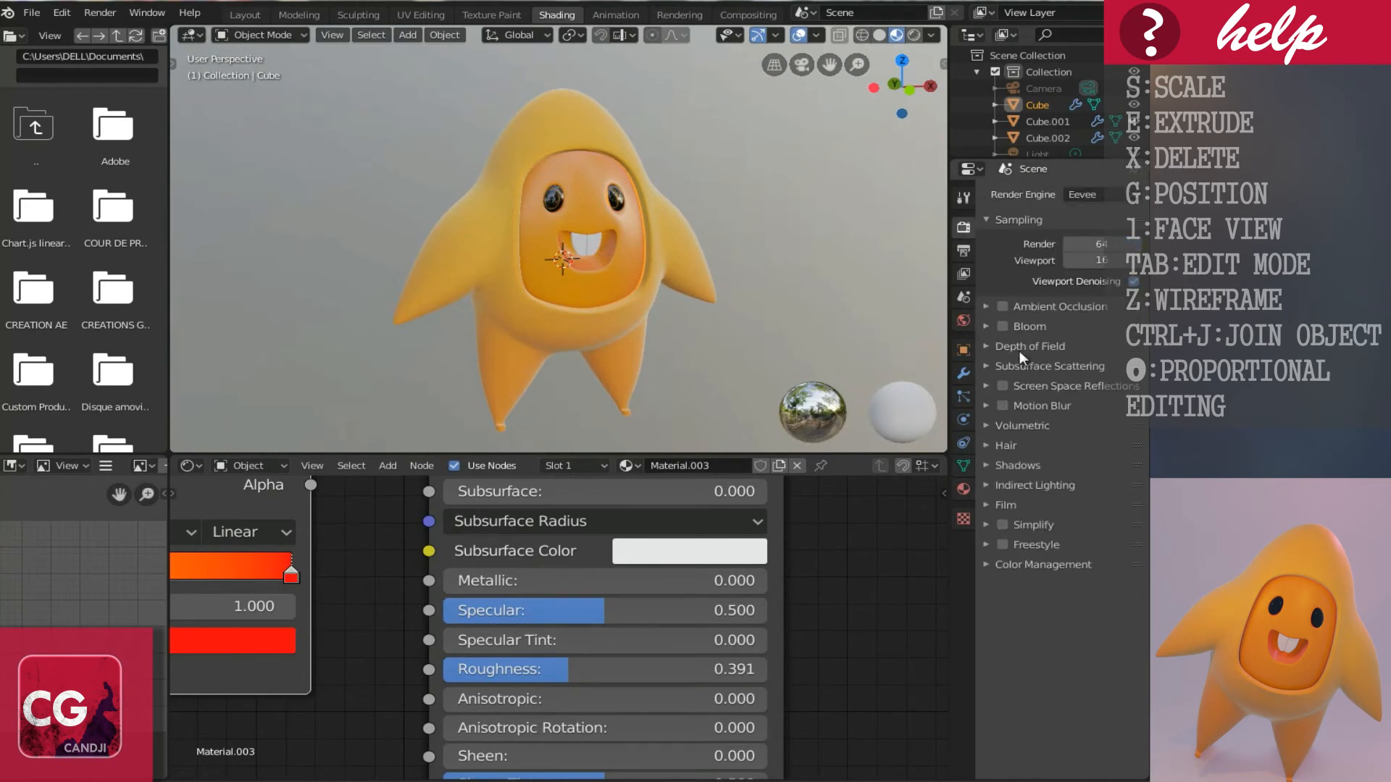
pyautogui.click(1002, 306)
pyautogui.click(1003, 385)
pyautogui.click(986, 305)
pyautogui.click(1087, 331)
pyautogui.write('10')
pyautogui.press('Return')
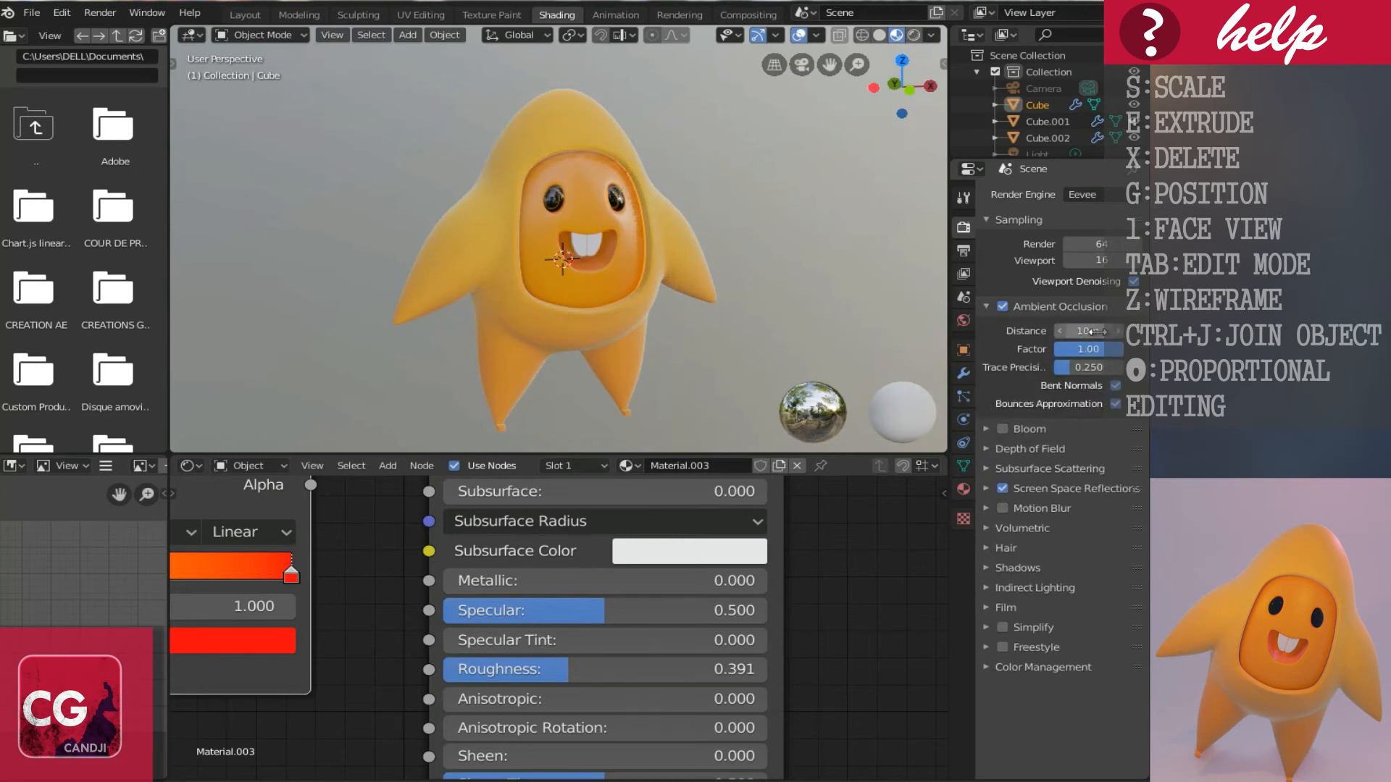
# Select the character's body and lower its material's Roughness to 0.509.
pyautogui.moveTo(715, 280); pyautogui.dragTo(699, 281, button='middle')
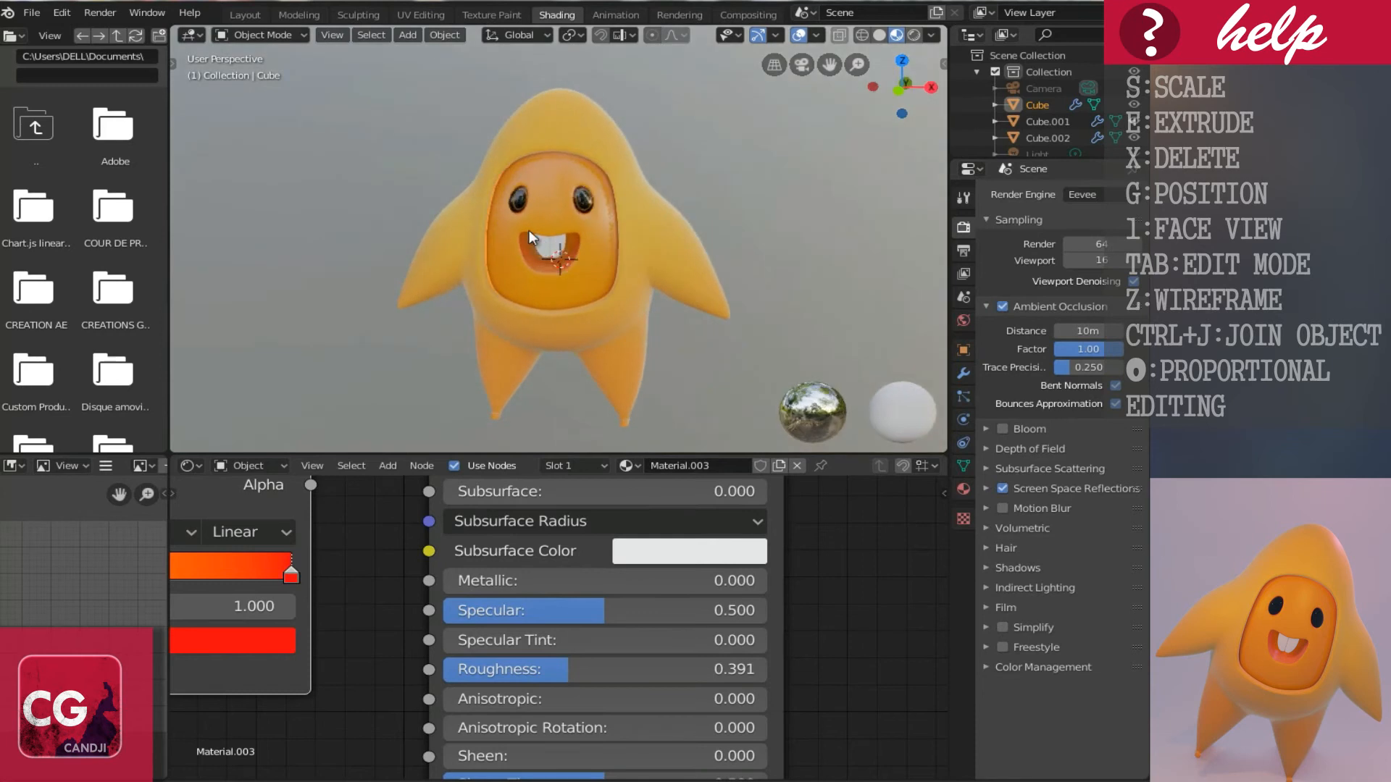
pyautogui.moveTo(529, 229); pyautogui.dragTo(609, 241, button='middle')
pyautogui.click(516, 247)
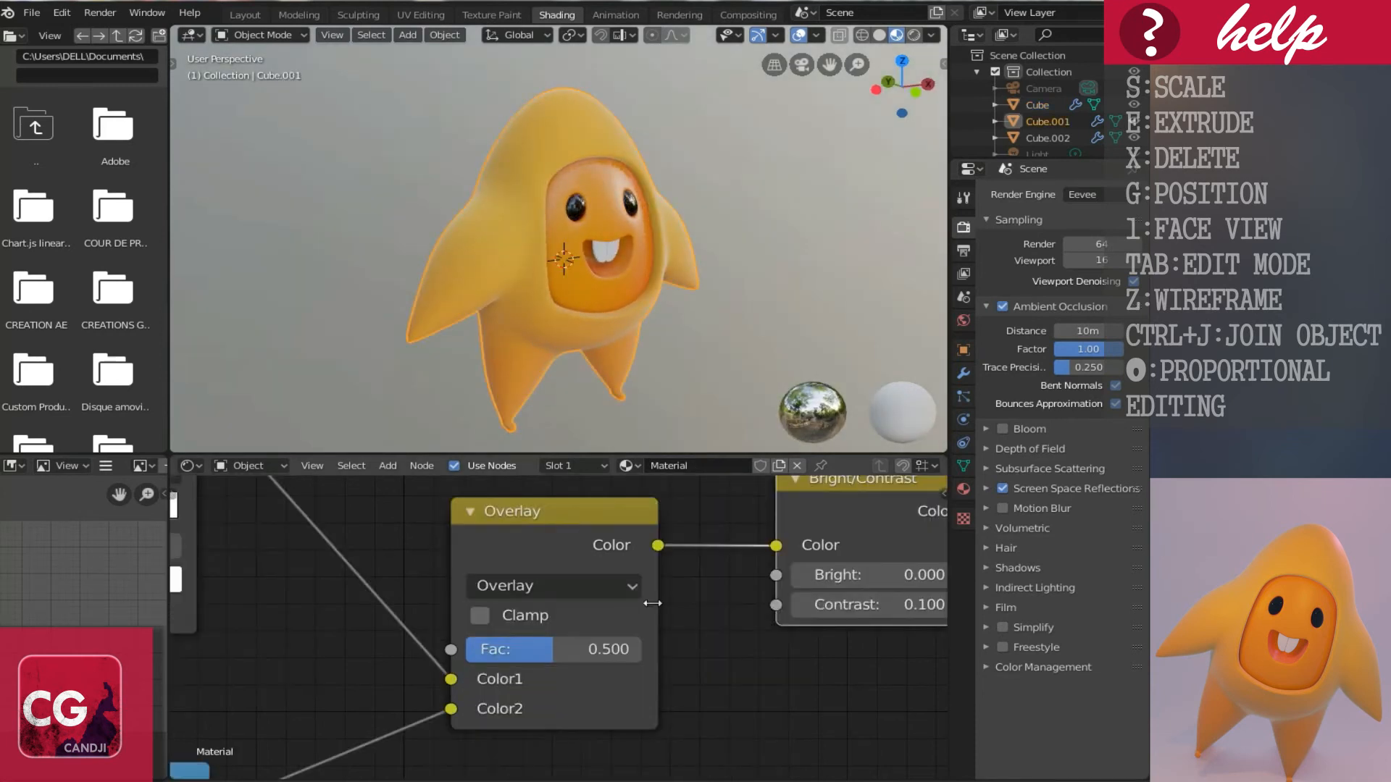
pyautogui.scroll(-5, 678, 616)
pyautogui.moveTo(627, 703); pyautogui.dragTo(257, 692, button='middle')
pyautogui.scroll(4, 559, 689)
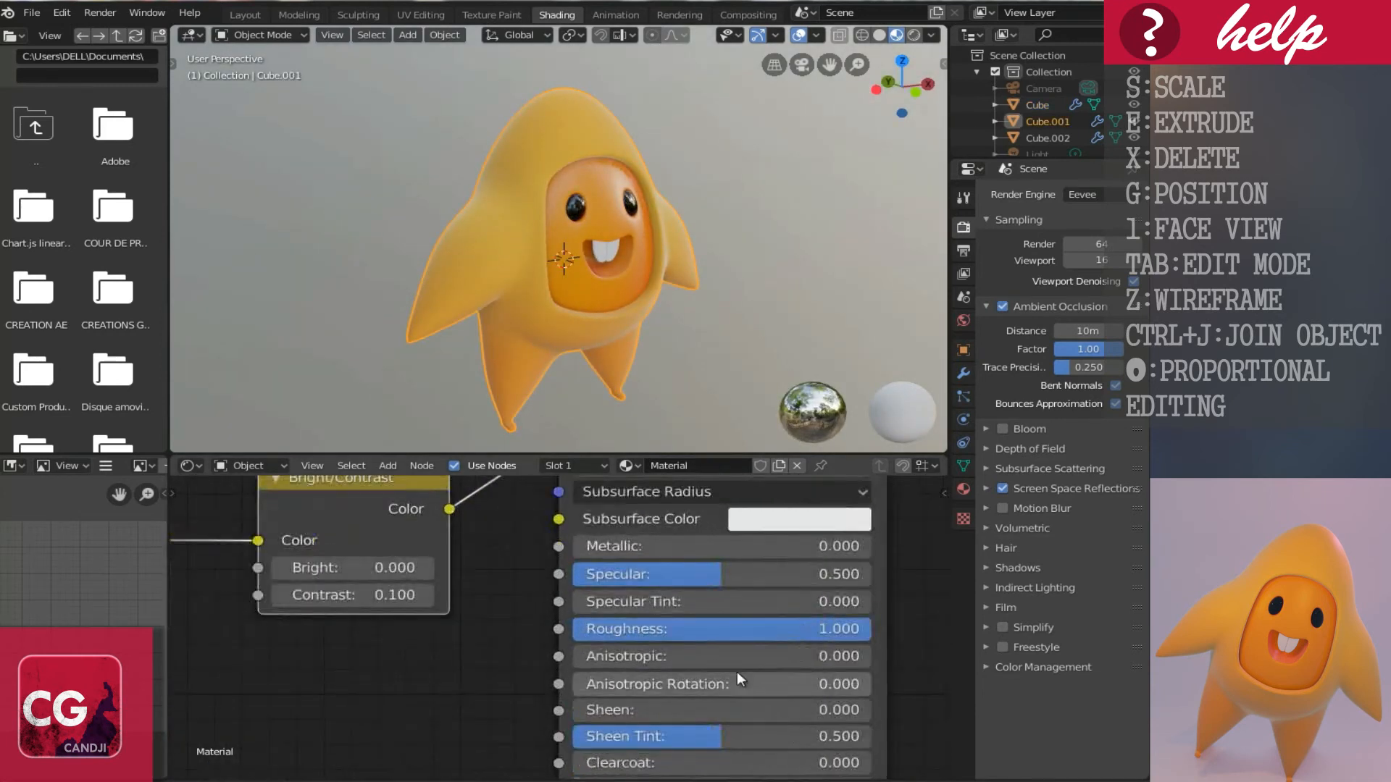
pyautogui.moveTo(831, 627); pyautogui.dragTo(668, 640)
pyautogui.moveTo(520, 251); pyautogui.dragTo(769, 270, button='middle')
pyautogui.moveTo(576, 266); pyautogui.dragTo(587, 268, button='middle')
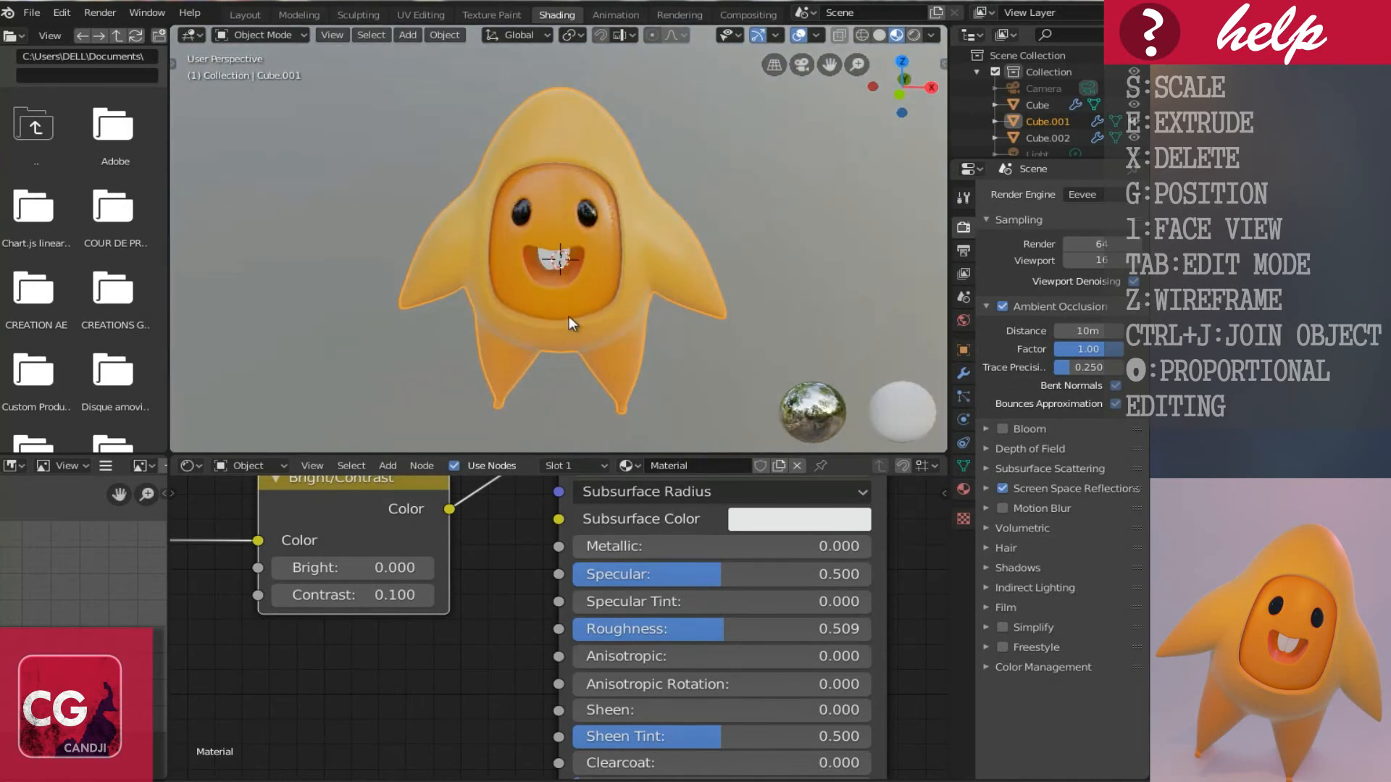
pyautogui.scroll(-2, 568, 316)
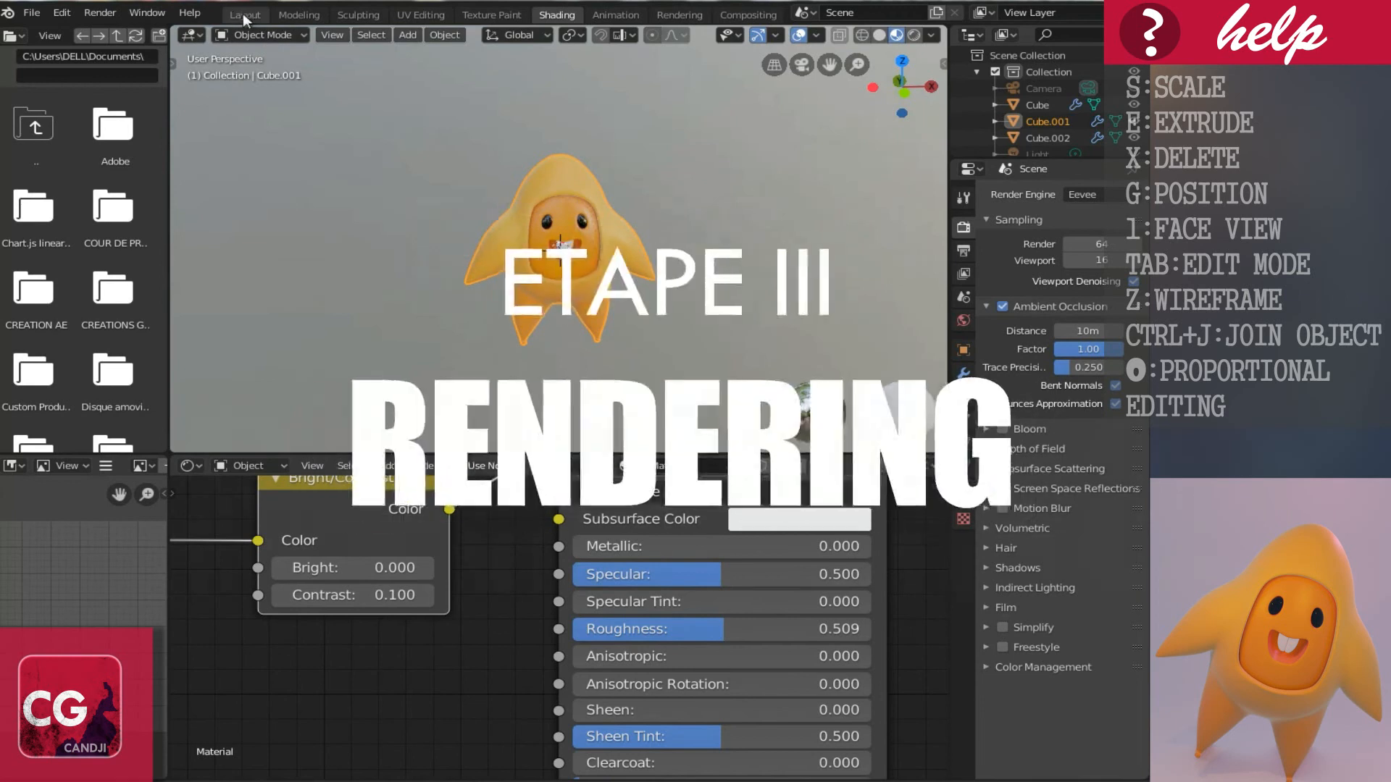
# In the Layout workspace, add a plane, lower it beneath the character's feet and scale it to about twice the character's width.
pyautogui.click(245, 15)
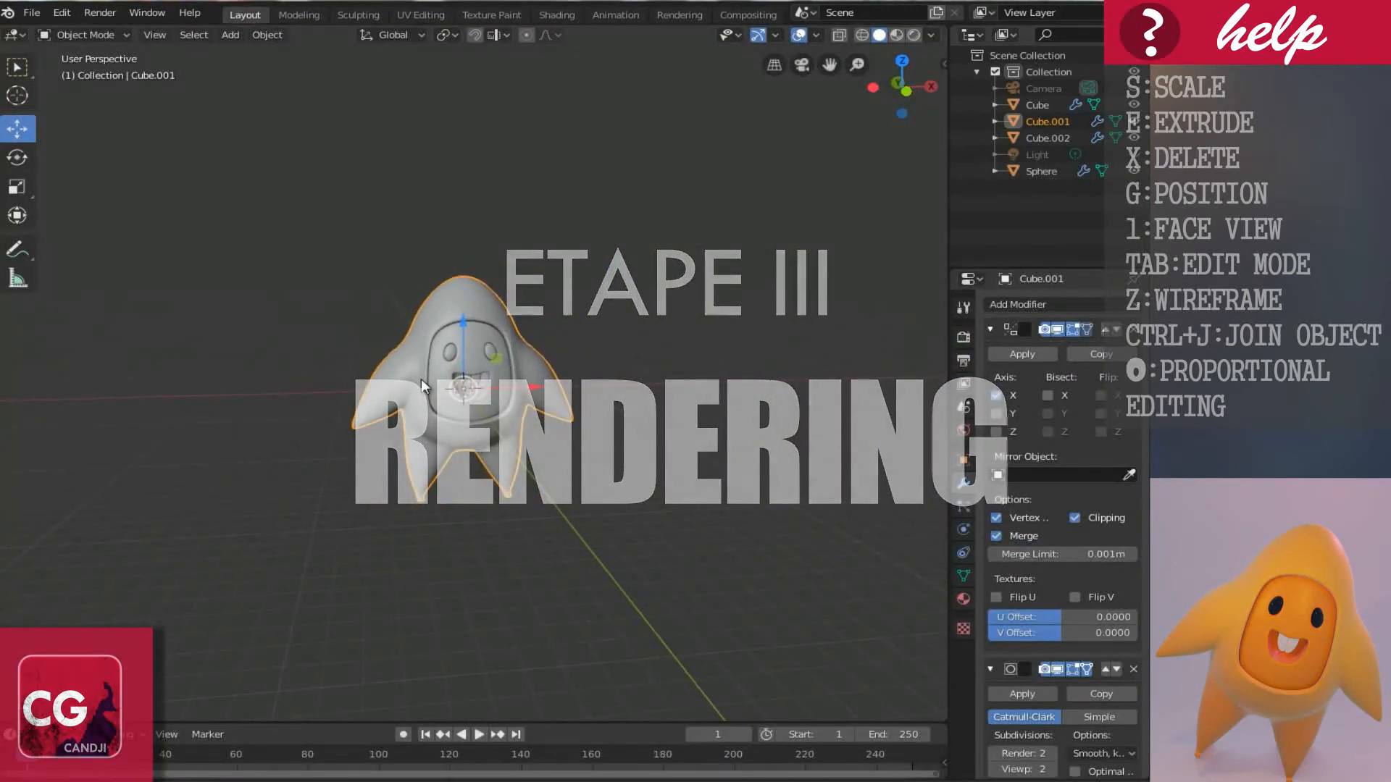
pyautogui.hotkey('shift', 'a')
pyautogui.moveTo(423, 375)
pyautogui.click(486, 374)
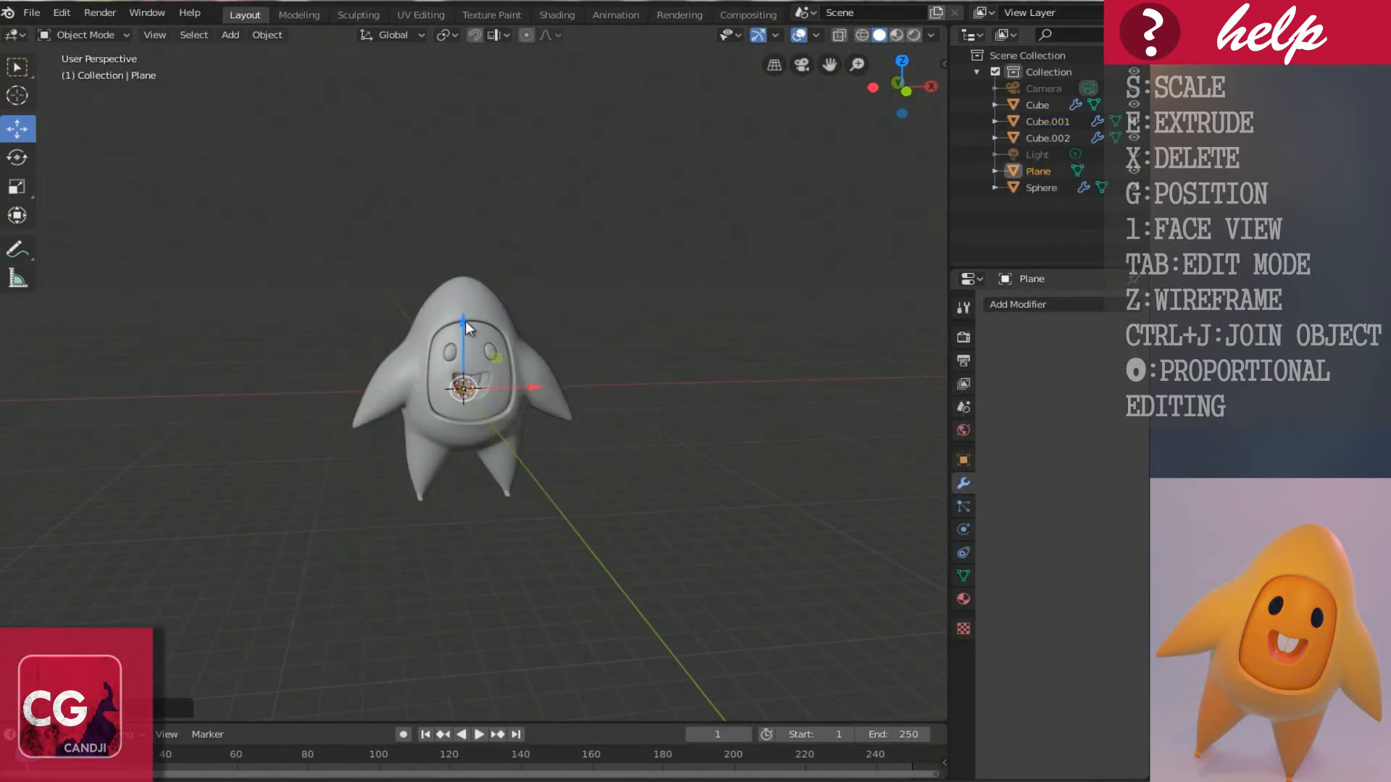
pyautogui.moveTo(462, 324); pyautogui.dragTo(449, 470)
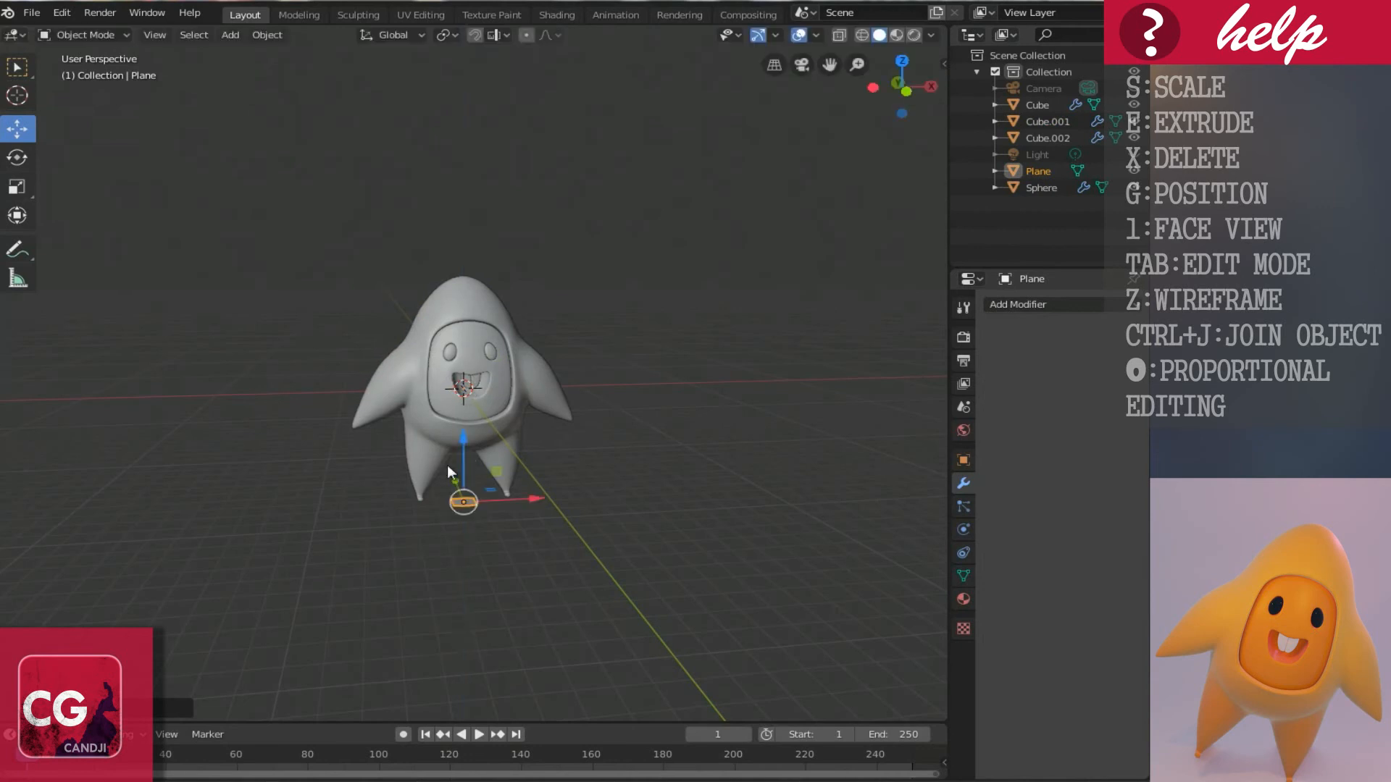
pyautogui.press('s')
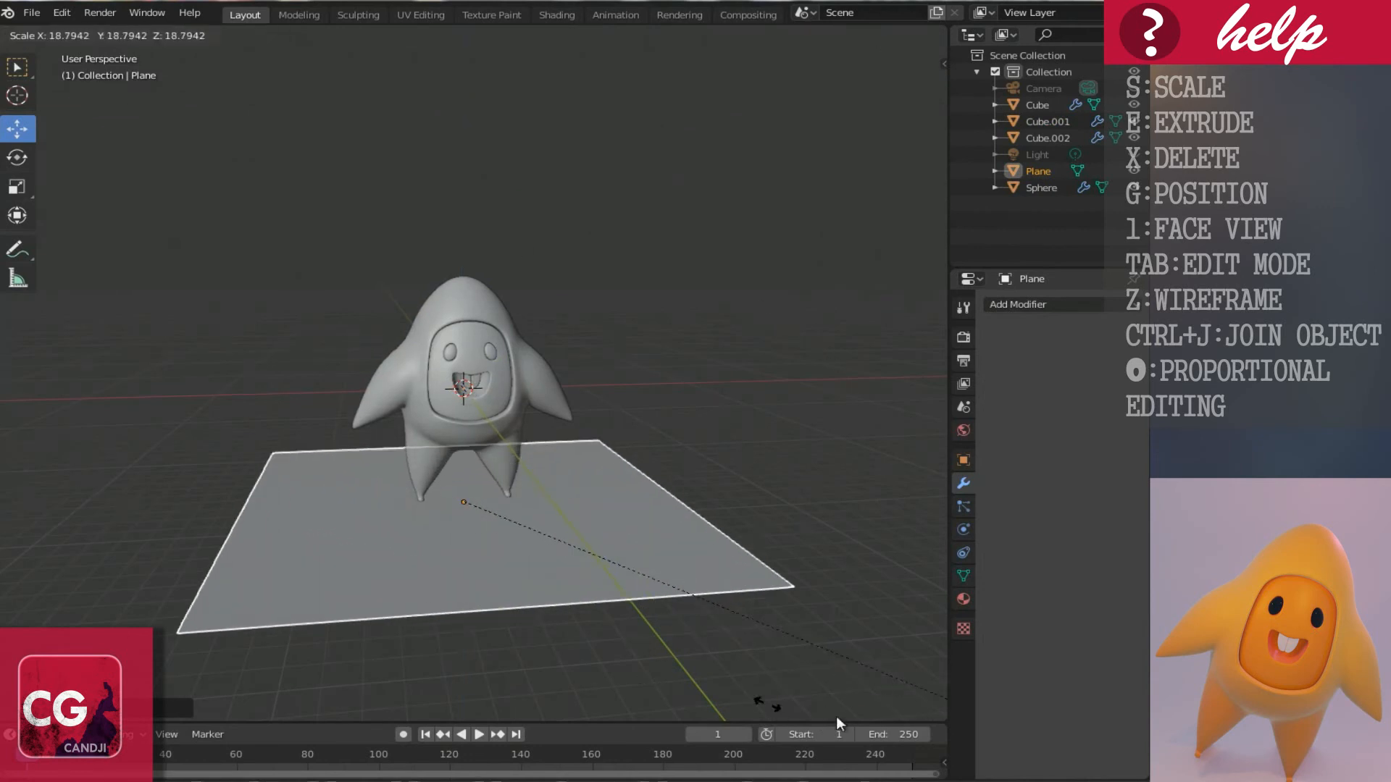
pyautogui.click(945, 622)
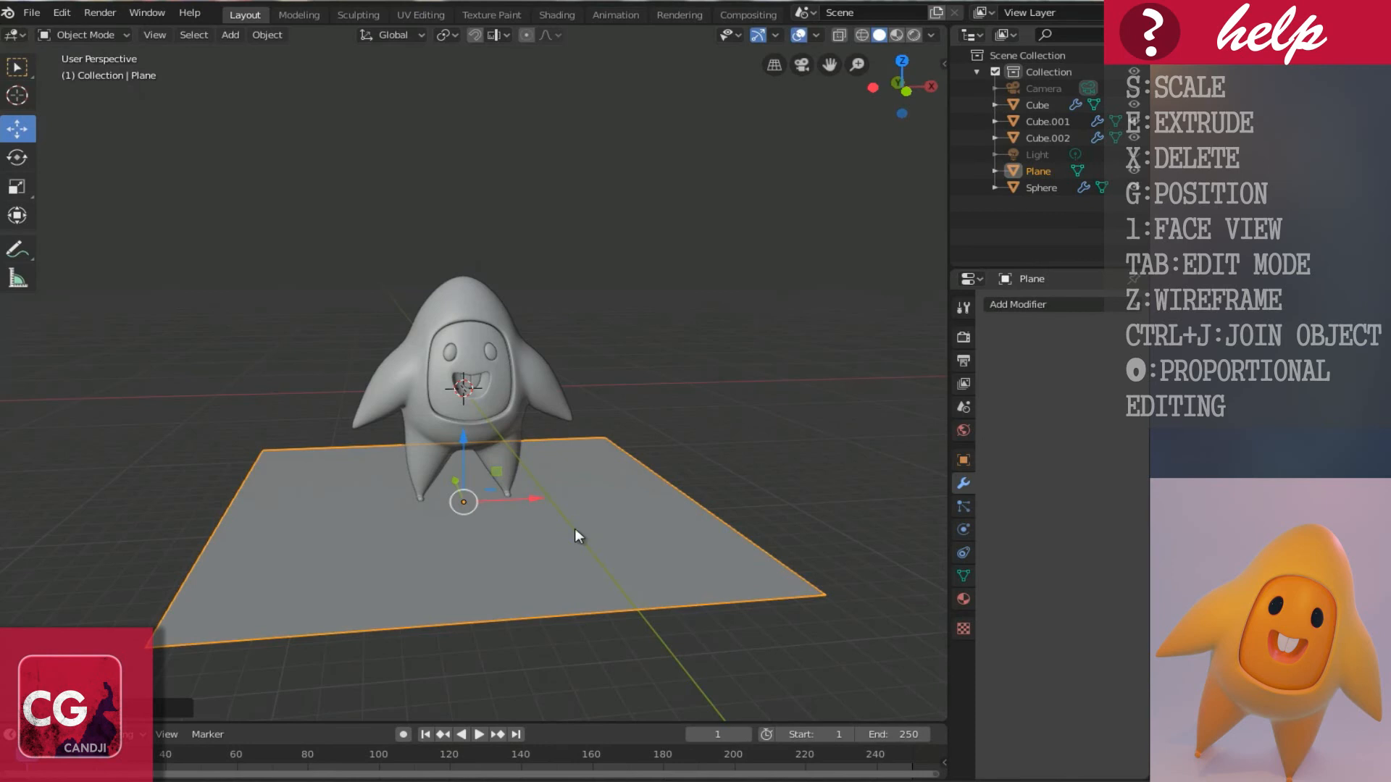
# Raise the ground plane about 0.71 m in front view to meet the tips of the character's feet.
pyautogui.press('KP_1')
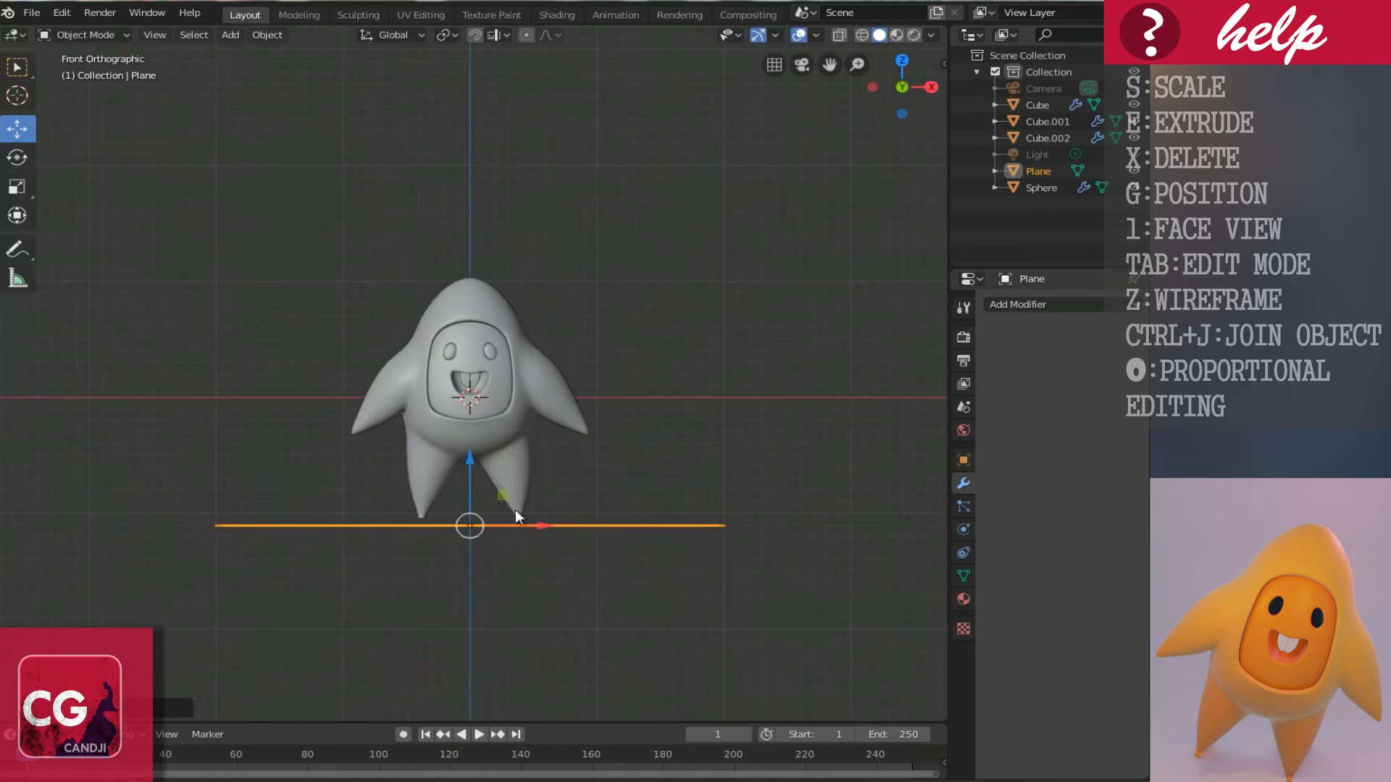
pyautogui.keyDown('shift'); pyautogui.rightClick(468, 458); pyautogui.keyUp('shift')
pyautogui.press('g')
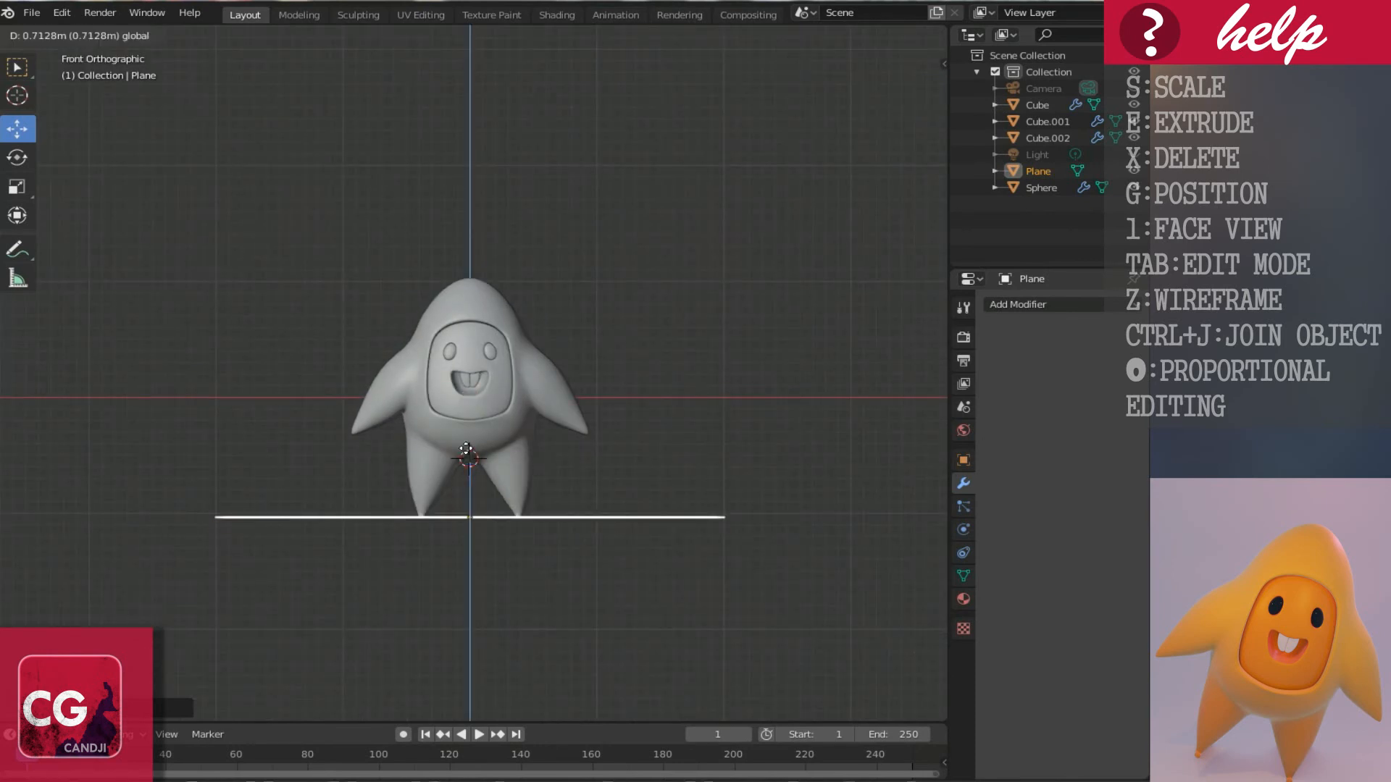
pyautogui.click(467, 449)
# Scale the ground plane up uniformly to several times its size, extending it far around the character.
pyautogui.moveTo(467, 449); pyautogui.dragTo(557, 449, button='middle')
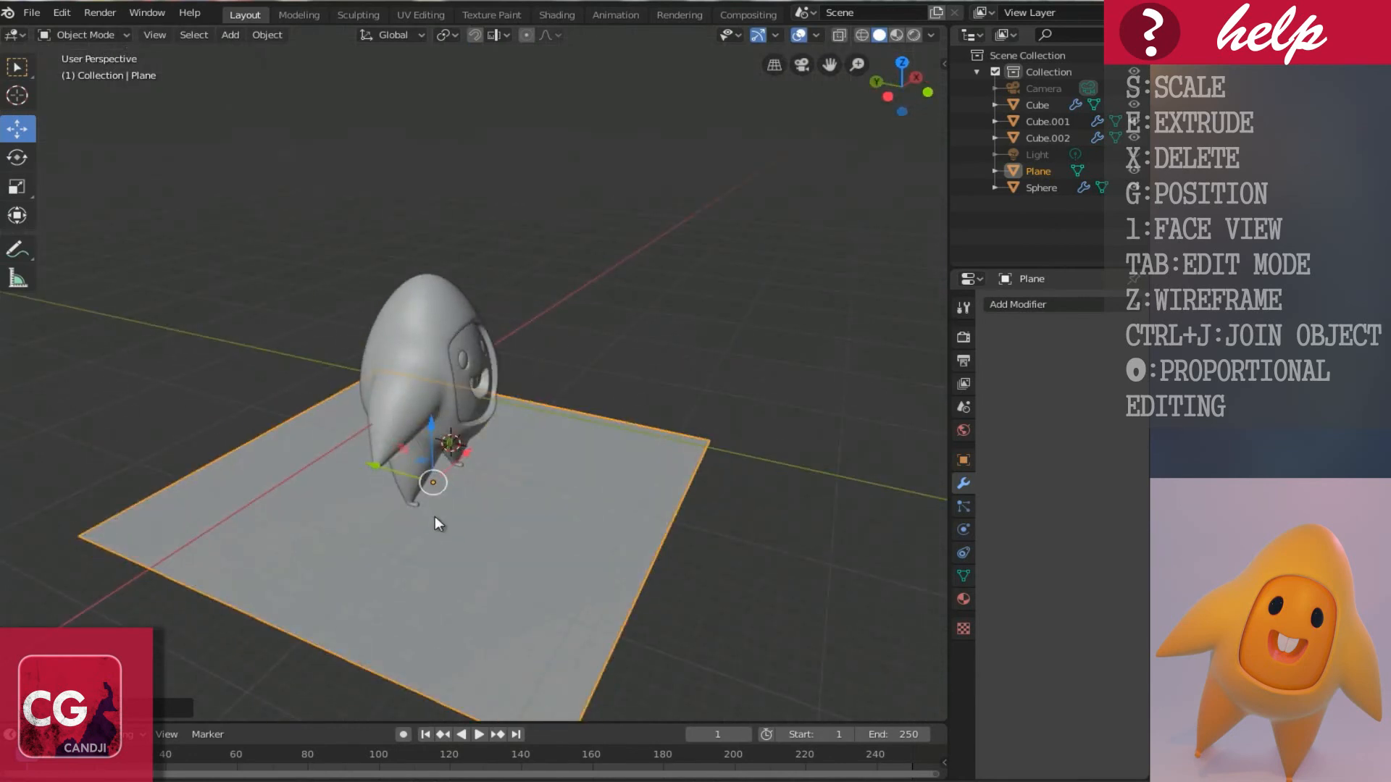
pyautogui.press('s')
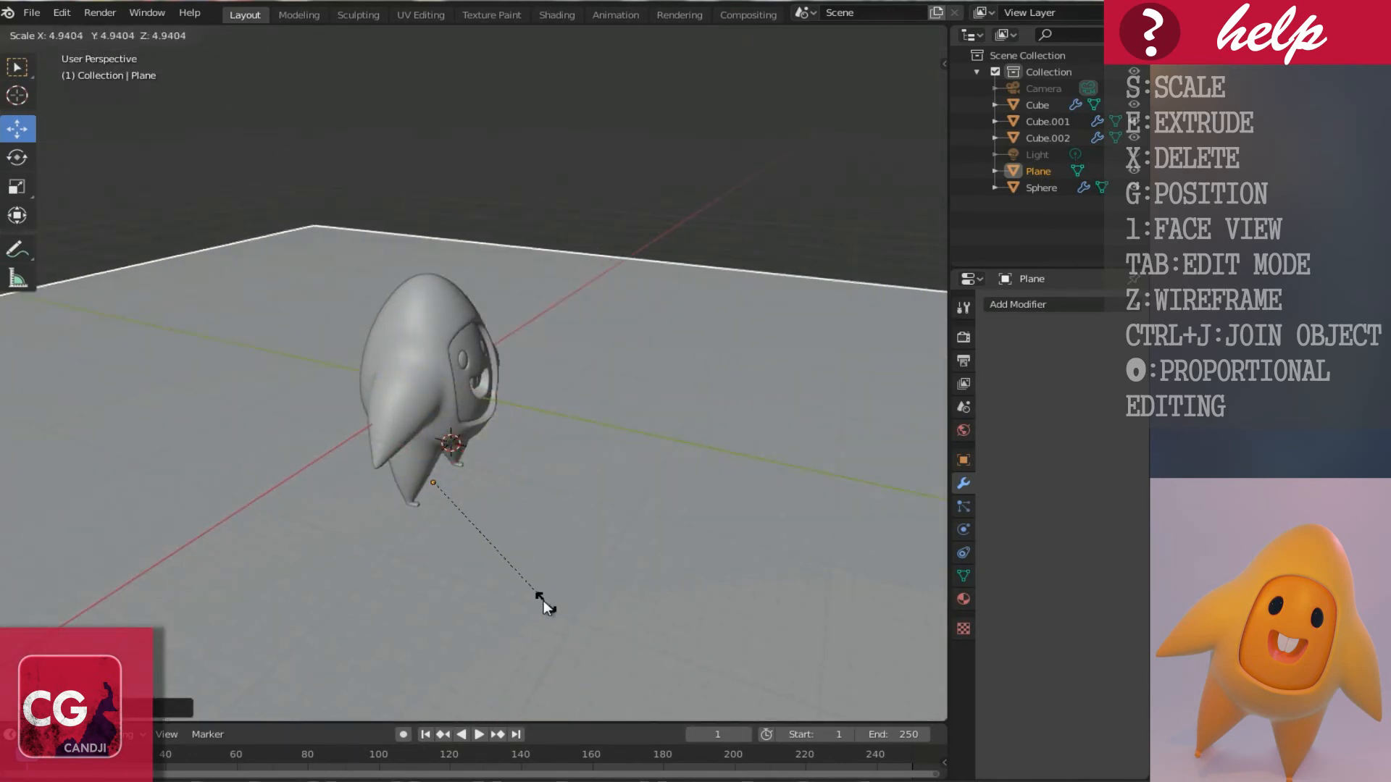
pyautogui.click(521, 588)
pyautogui.moveTo(522, 588); pyautogui.dragTo(423, 538, button='middle')
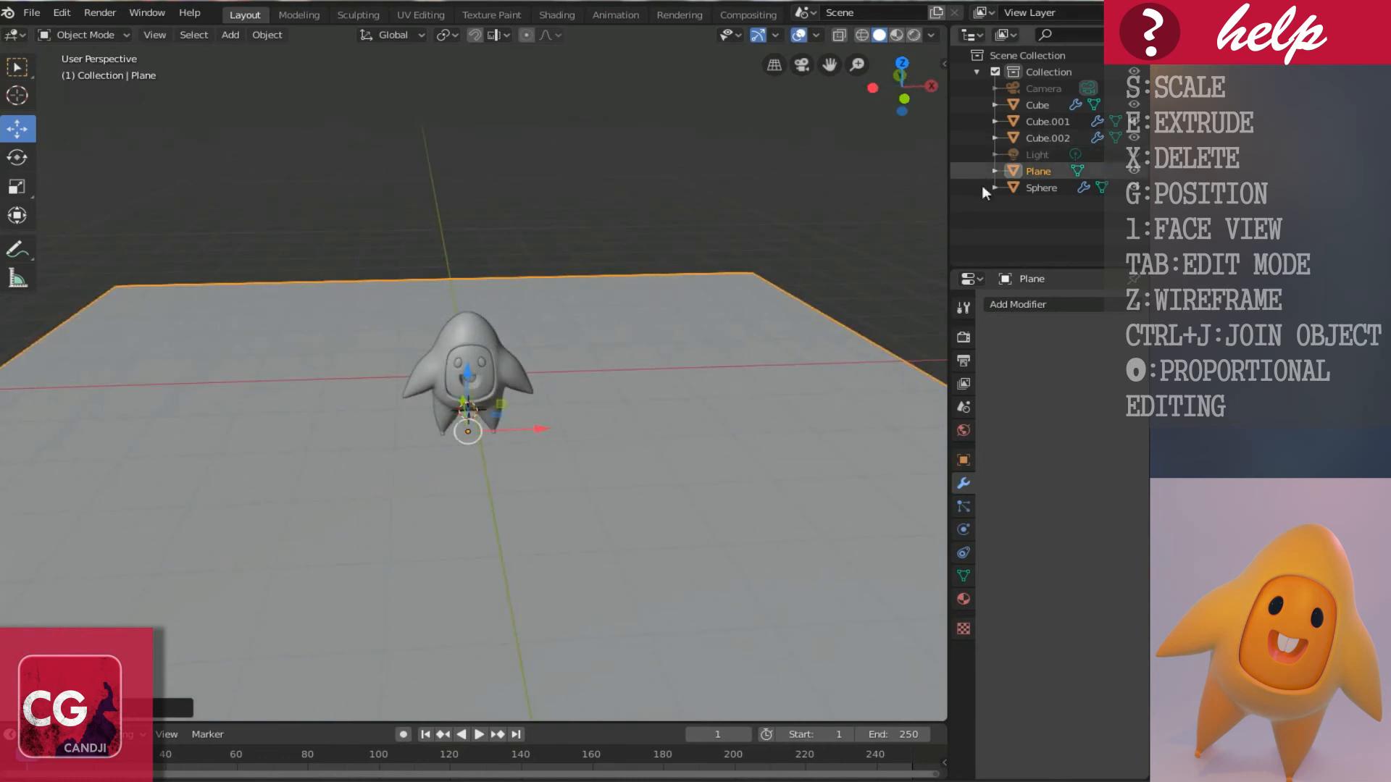
# Unhide the camera and select it in the scene.
pyautogui.click(1135, 89)
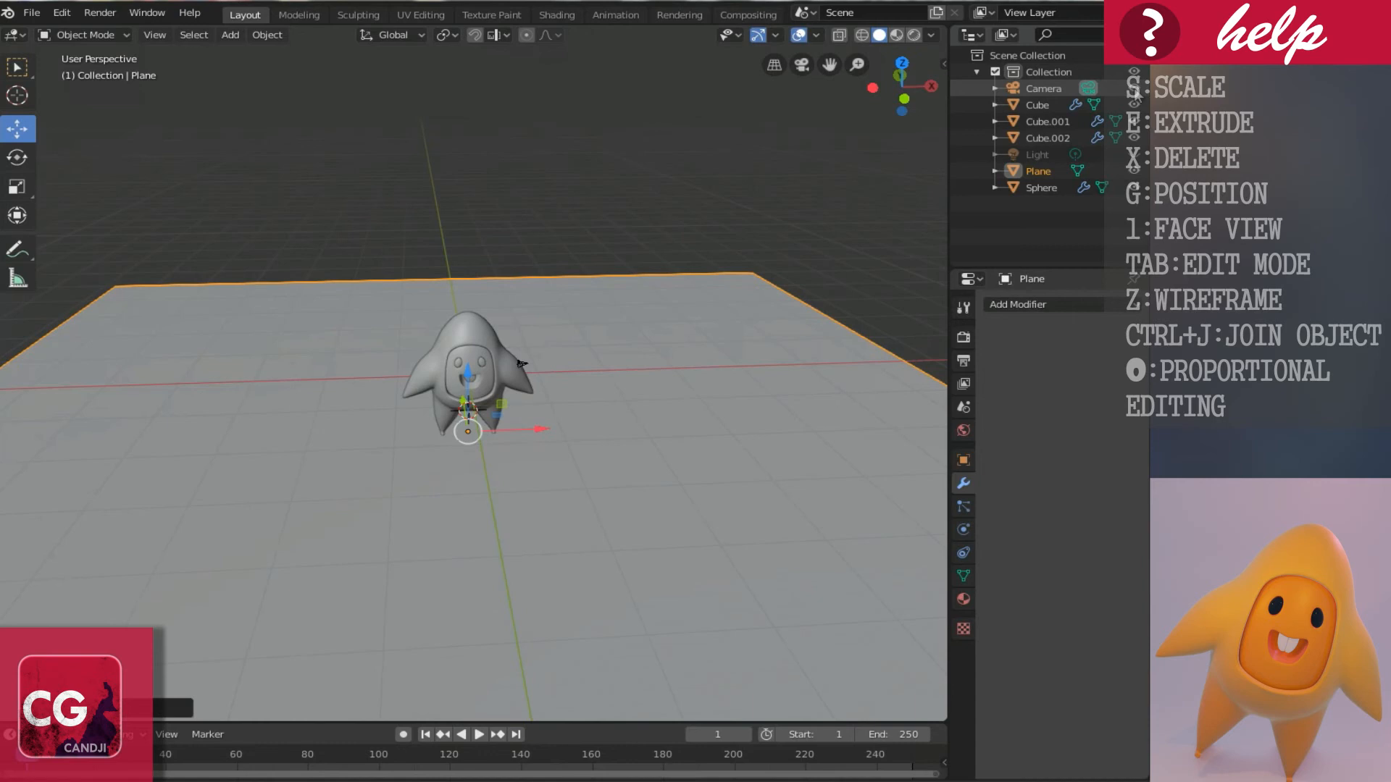
pyautogui.scroll(3, 506, 437)
pyautogui.click(612, 351)
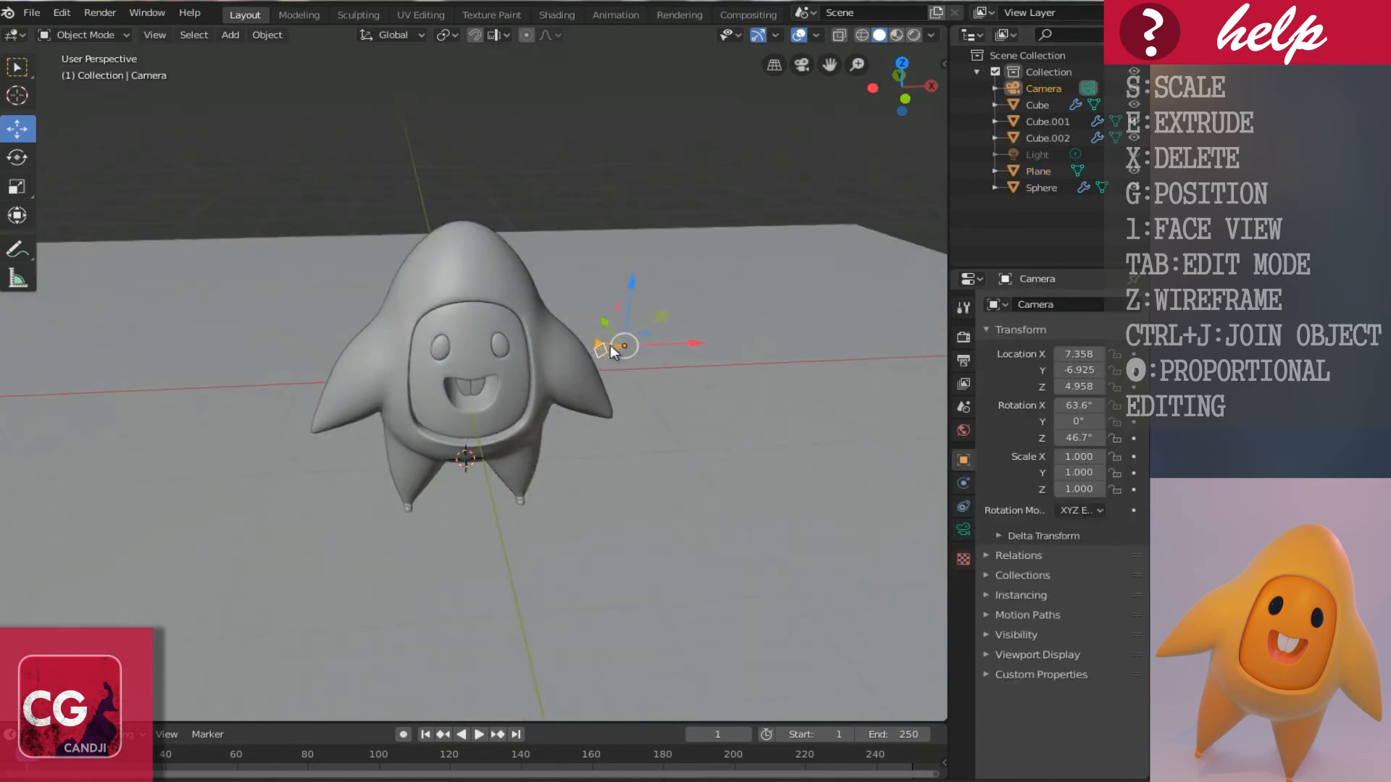
pyautogui.moveTo(613, 351); pyautogui.dragTo(646, 345, button='middle')
# Set the camera's X and Z location values to 0 m.
pyautogui.press('n')
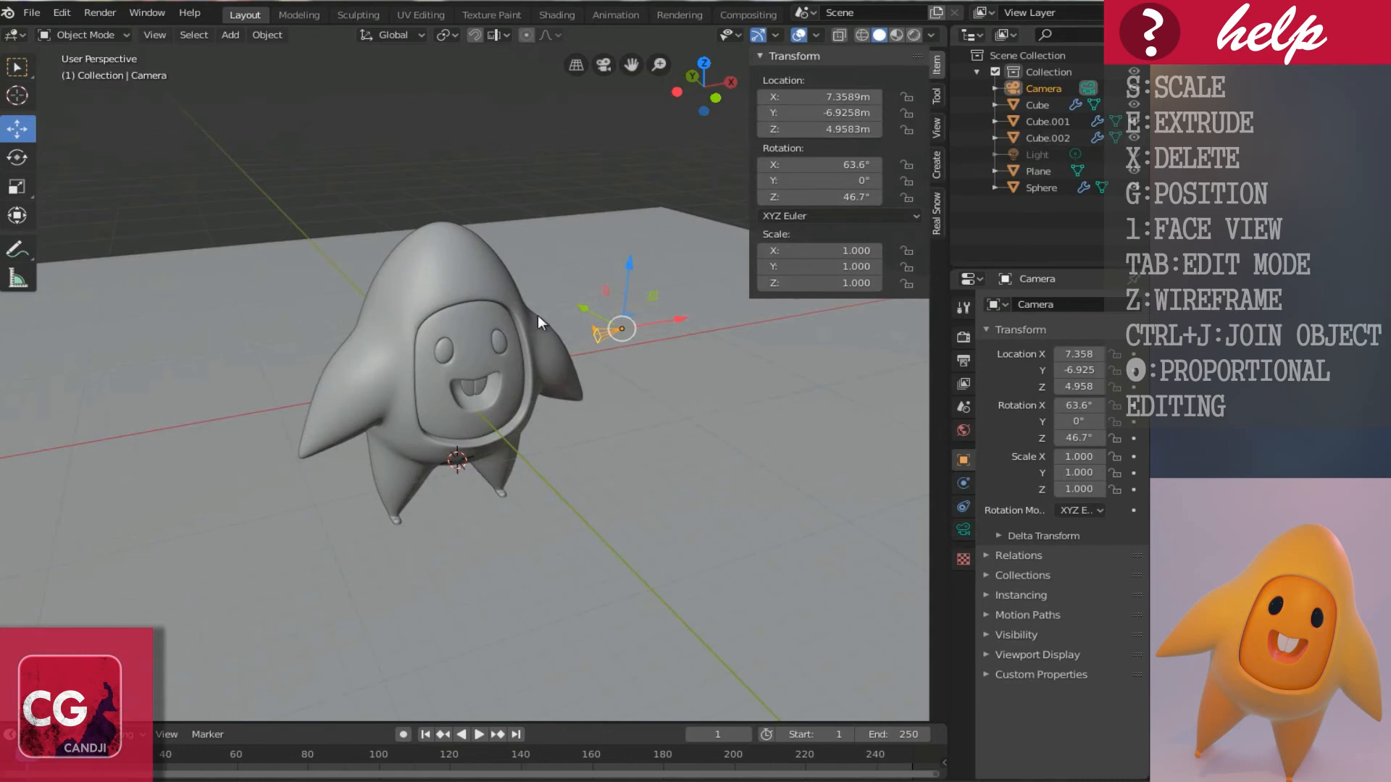
pyautogui.moveTo(538, 315); pyautogui.dragTo(611, 364, button='middle')
pyautogui.click(813, 129)
pyautogui.write('0')
pyautogui.click(814, 96)
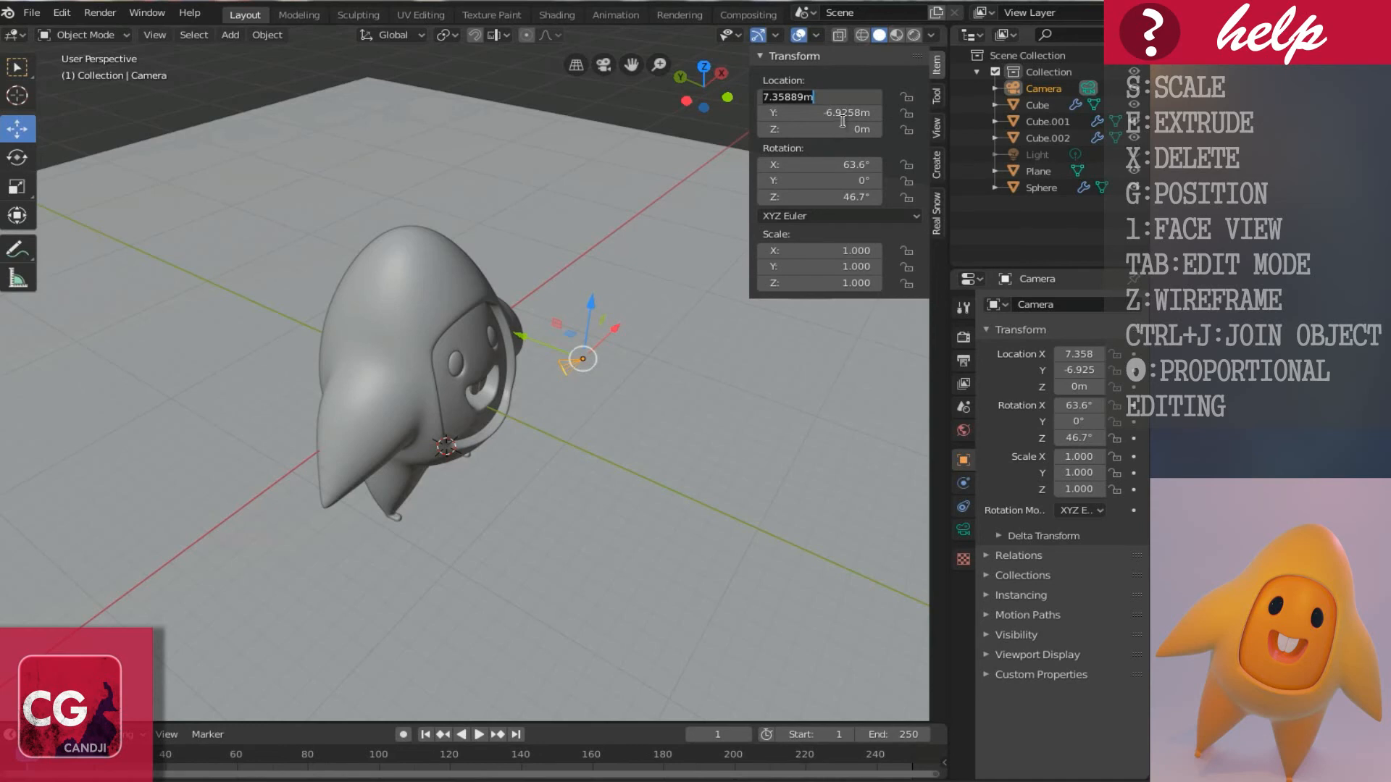
pyautogui.write('0')
pyautogui.press('Return')
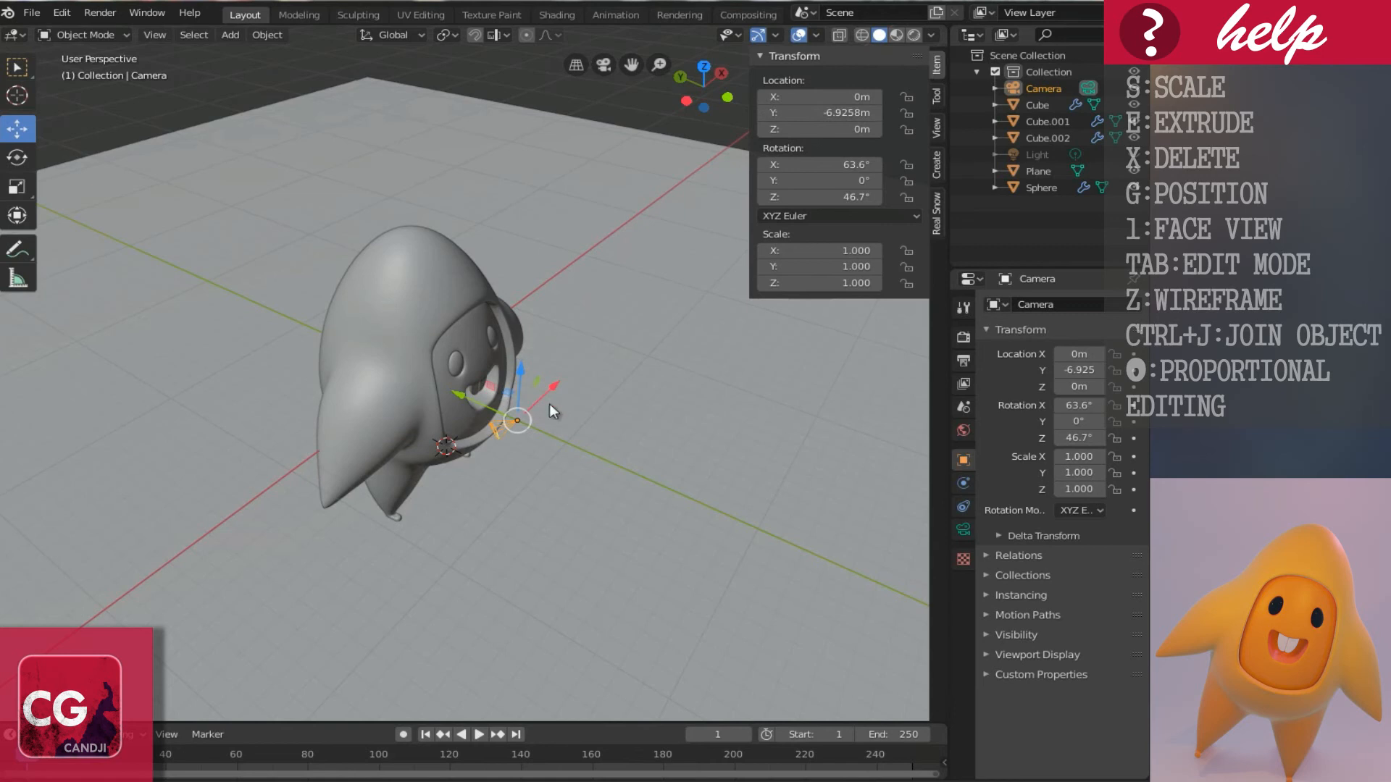
# Set the camera's rotation to 90° on X and 0° on Z.
pyautogui.scroll(5, 594, 388)
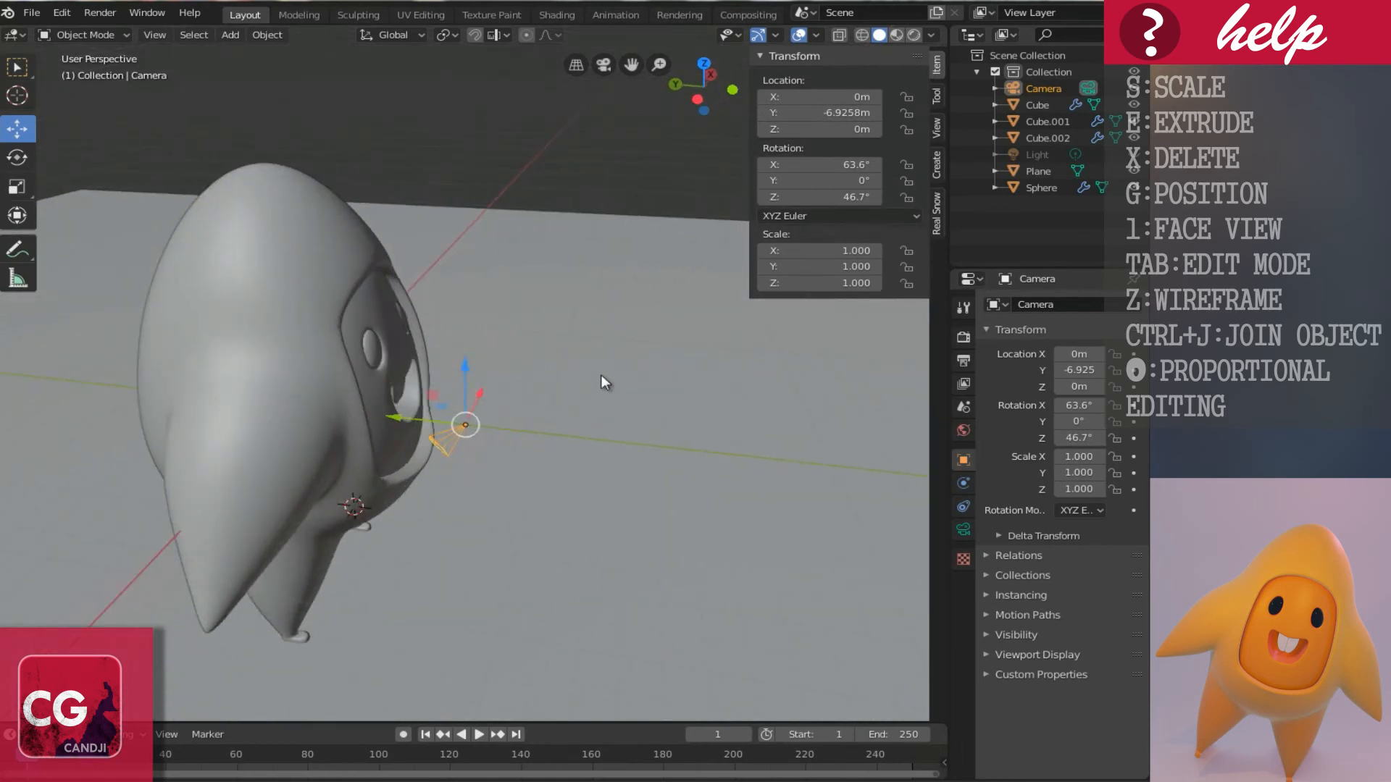
pyautogui.click(840, 164)
pyautogui.write('90')
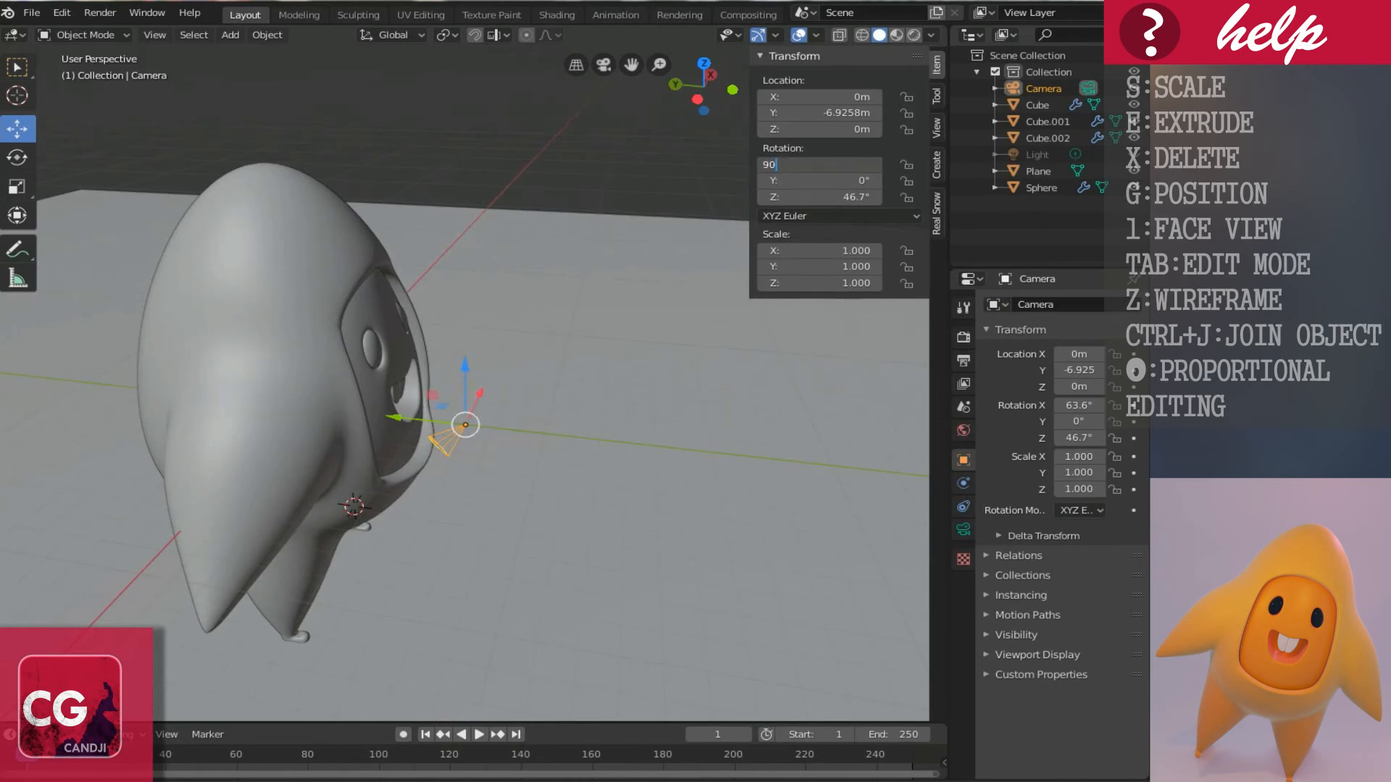
pyautogui.press('Return')
pyautogui.doubleClick(823, 194)
pyautogui.write('0')
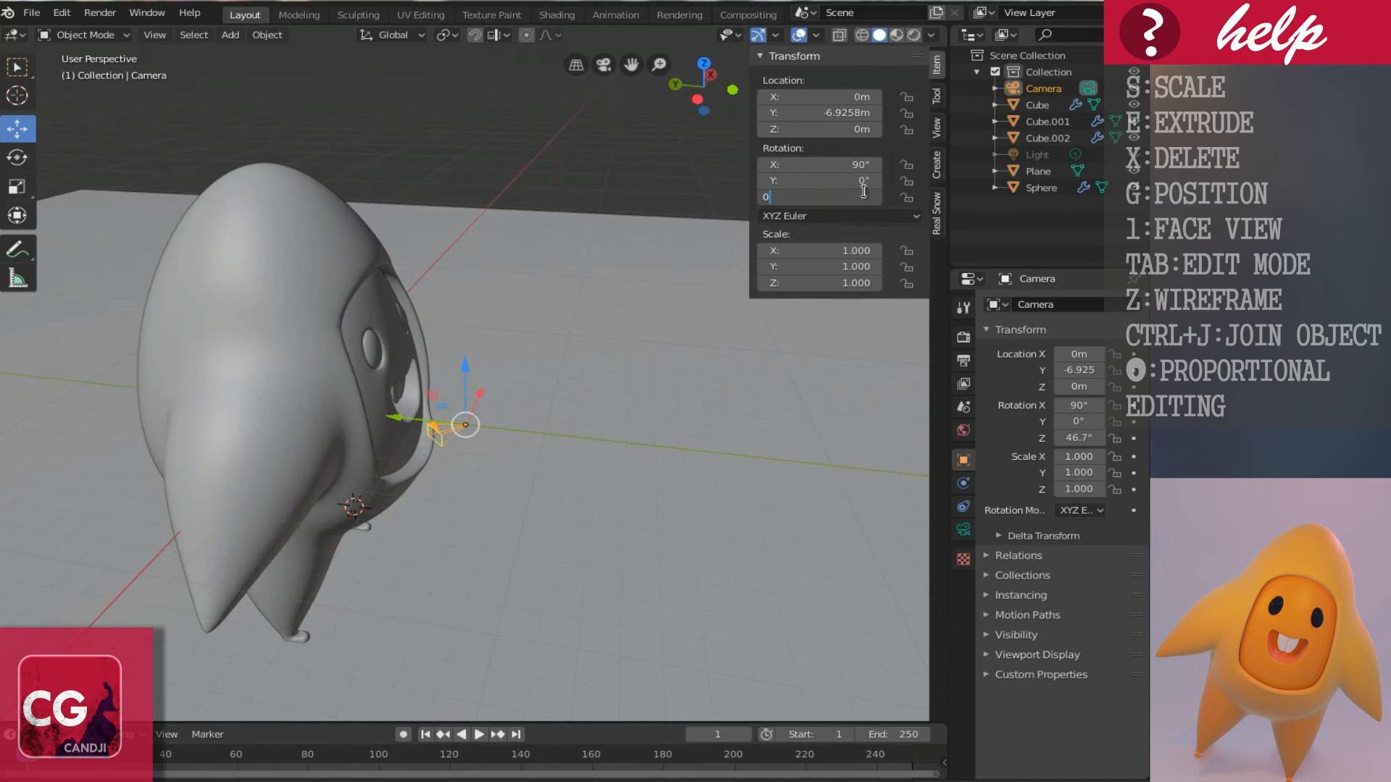
pyautogui.press('Return')
# Lock the camera to the view so that view navigation moves it.
pyautogui.moveTo(515, 401); pyautogui.dragTo(558, 373, button='middle')
pyautogui.click(938, 130)
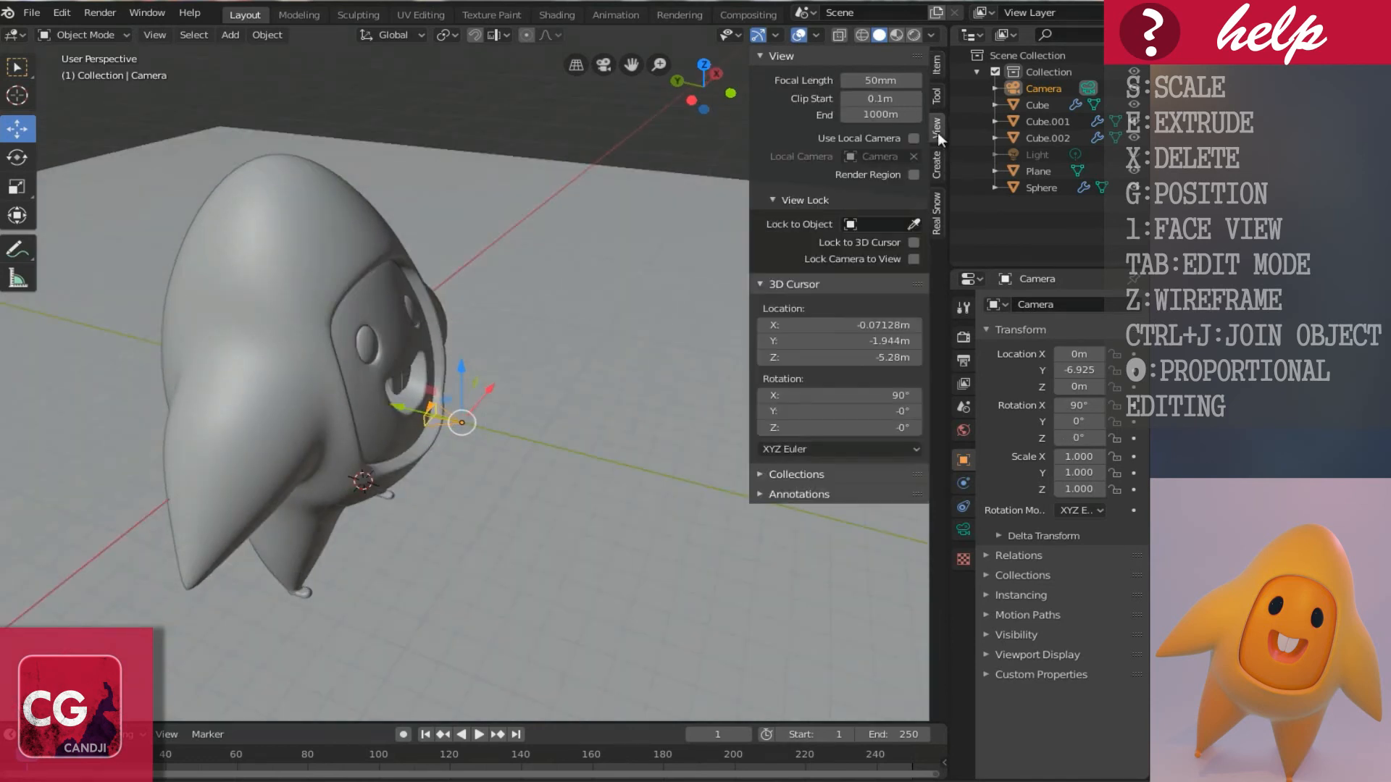
pyautogui.click(911, 260)
pyautogui.press('n')
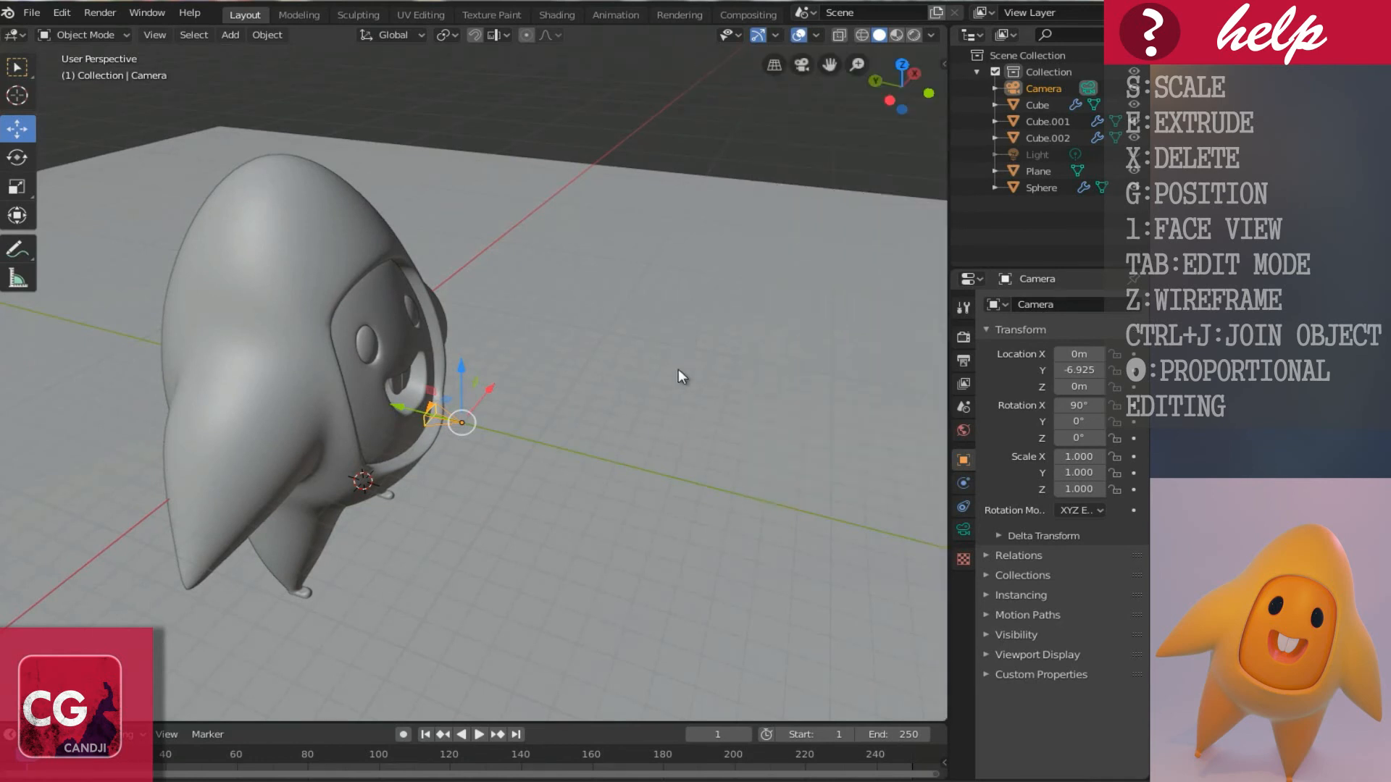
# Look through the camera and pull it back and slightly above the character until the whole body fits in the frame.
pyautogui.moveTo(678, 368); pyautogui.dragTo(528, 375, button='middle')
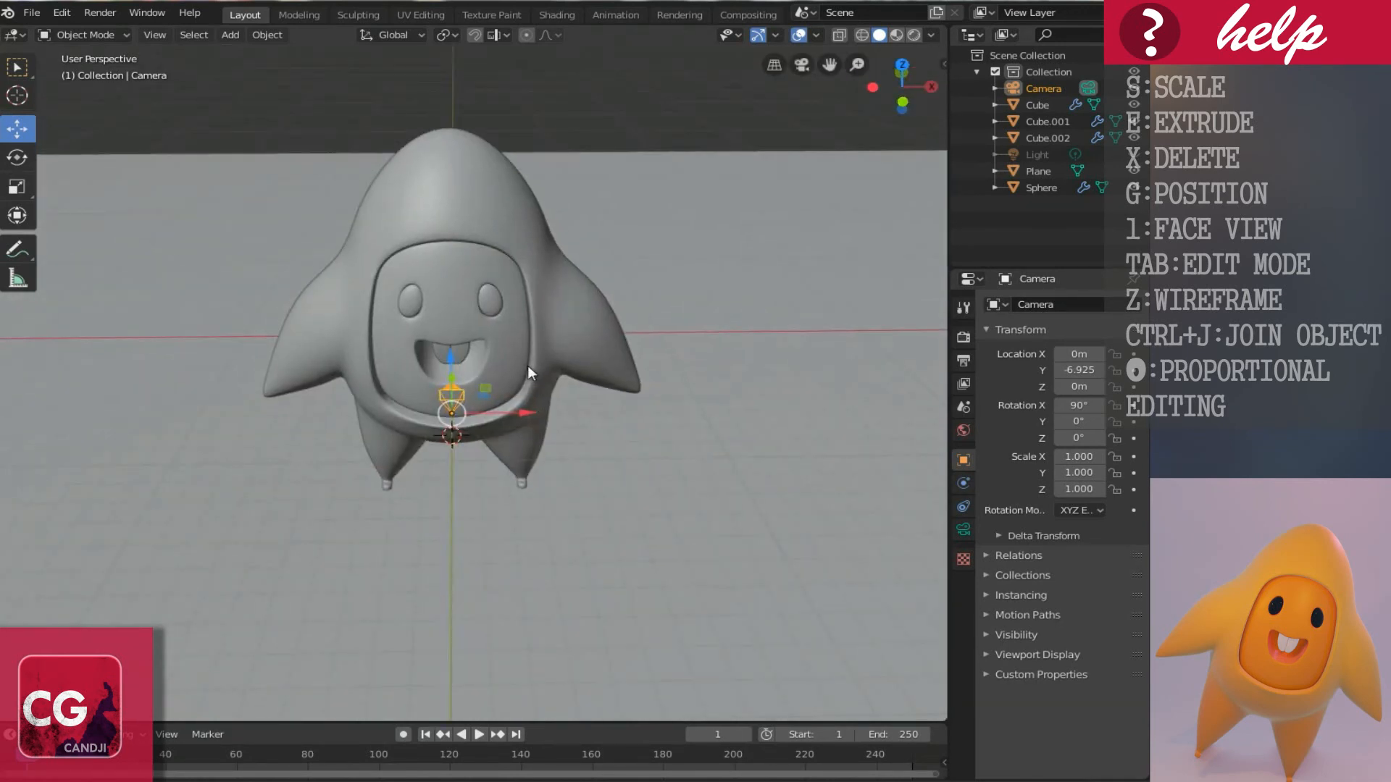
pyautogui.press('KP_0')
pyautogui.scroll(-10, 548, 357)
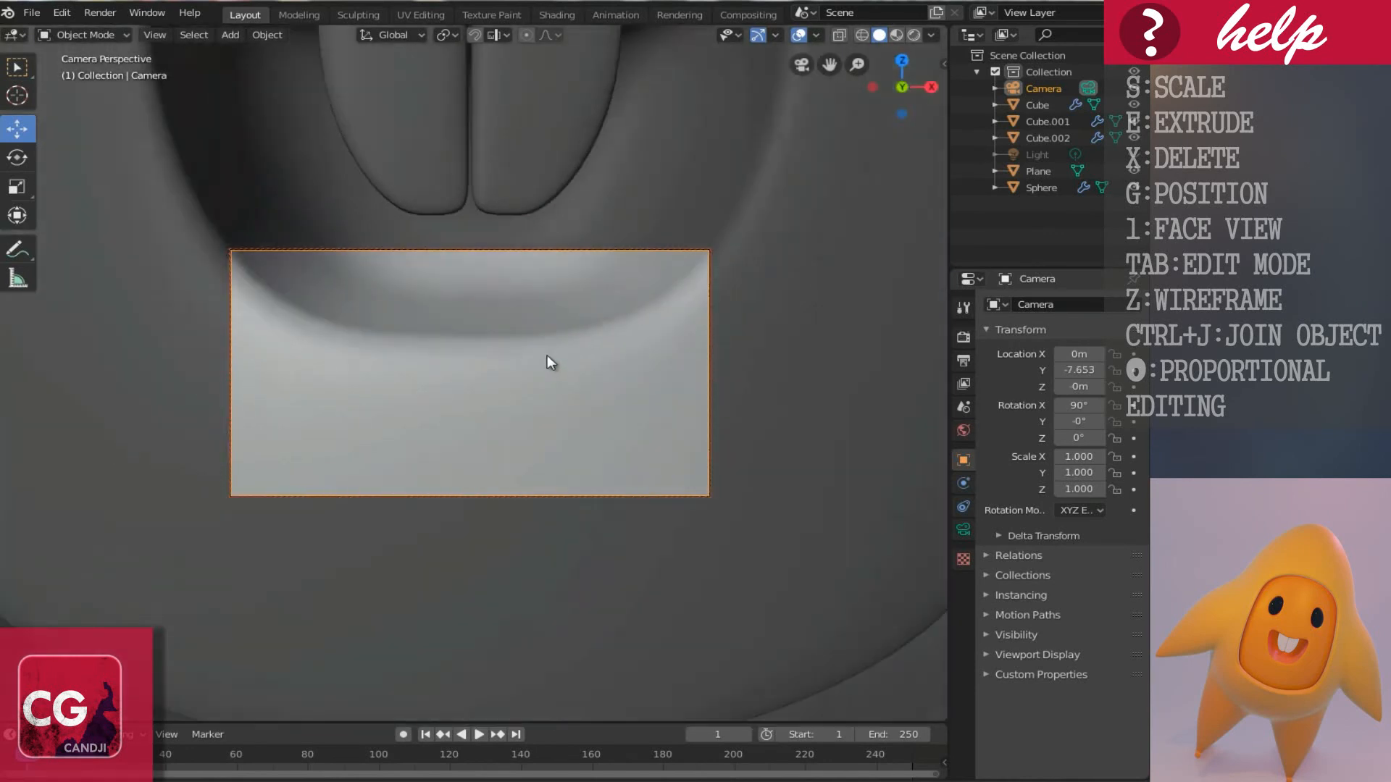
pyautogui.scroll(-6, 540, 353)
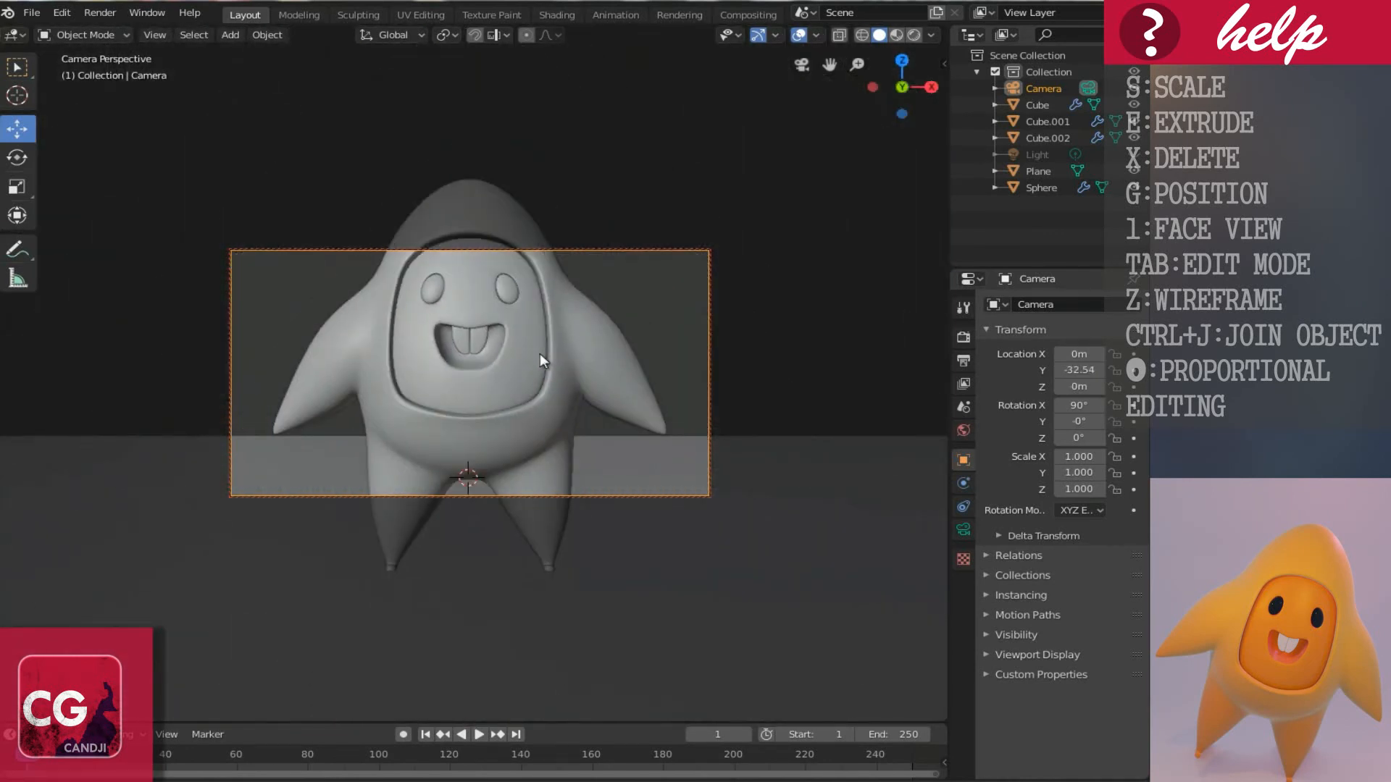
pyautogui.moveTo(498, 254)
pyautogui.mouseDown(button='middle')
pyautogui.moveTo(502, 284)
pyautogui.moveTo(516, 272)
pyautogui.moveTo(506, 279)
pyautogui.mouseUp(button='middle')
pyautogui.scroll(-2, 504, 277)
pyautogui.scroll(3, 501, 285)
pyautogui.keyDown('shift'); pyautogui.scroll(2, 504, 272); pyautogui.keyUp('shift')
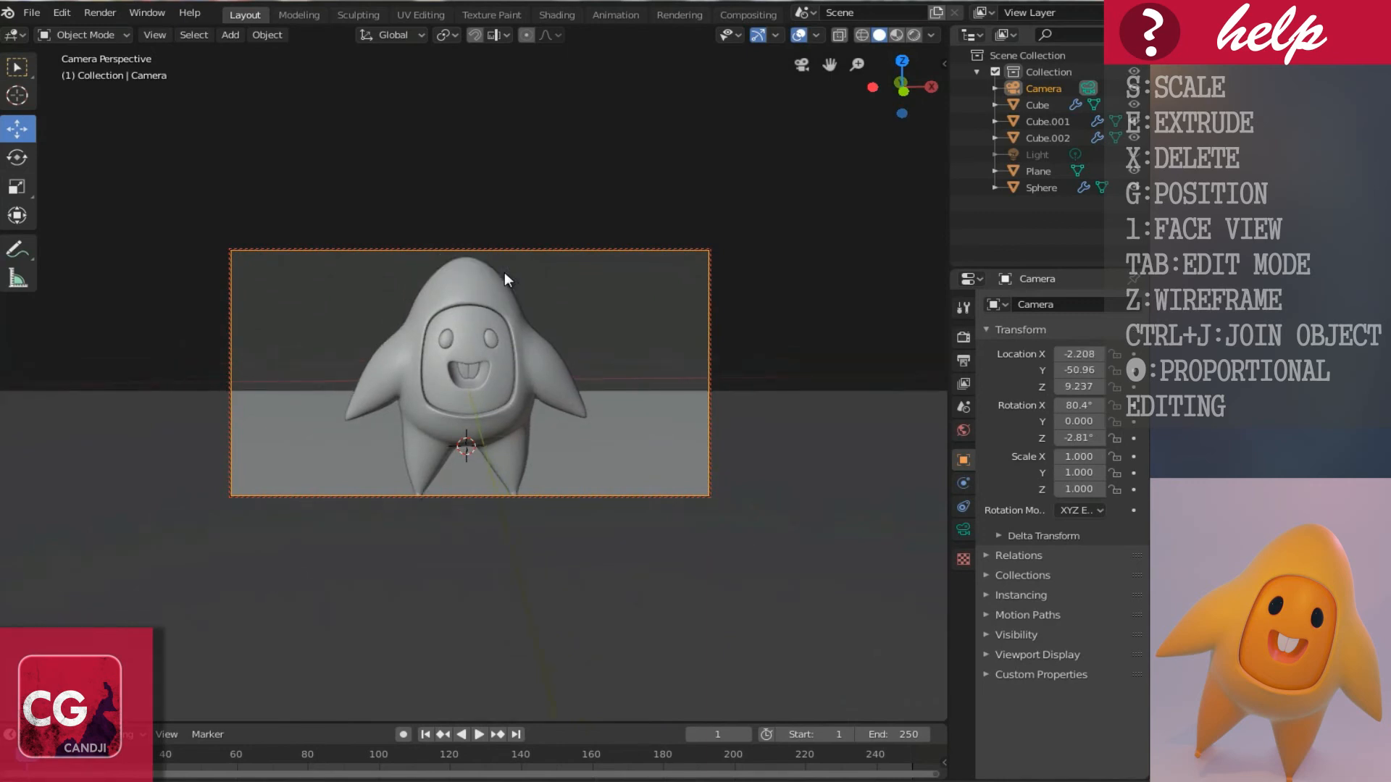
pyautogui.scroll(-2, 505, 272)
# Extrude the edge of the ground plane behind the character straight up along Z to form a tall back wall.
pyautogui.moveTo(502, 271); pyautogui.dragTo(254, 392, button='middle')
pyautogui.click(239, 389)
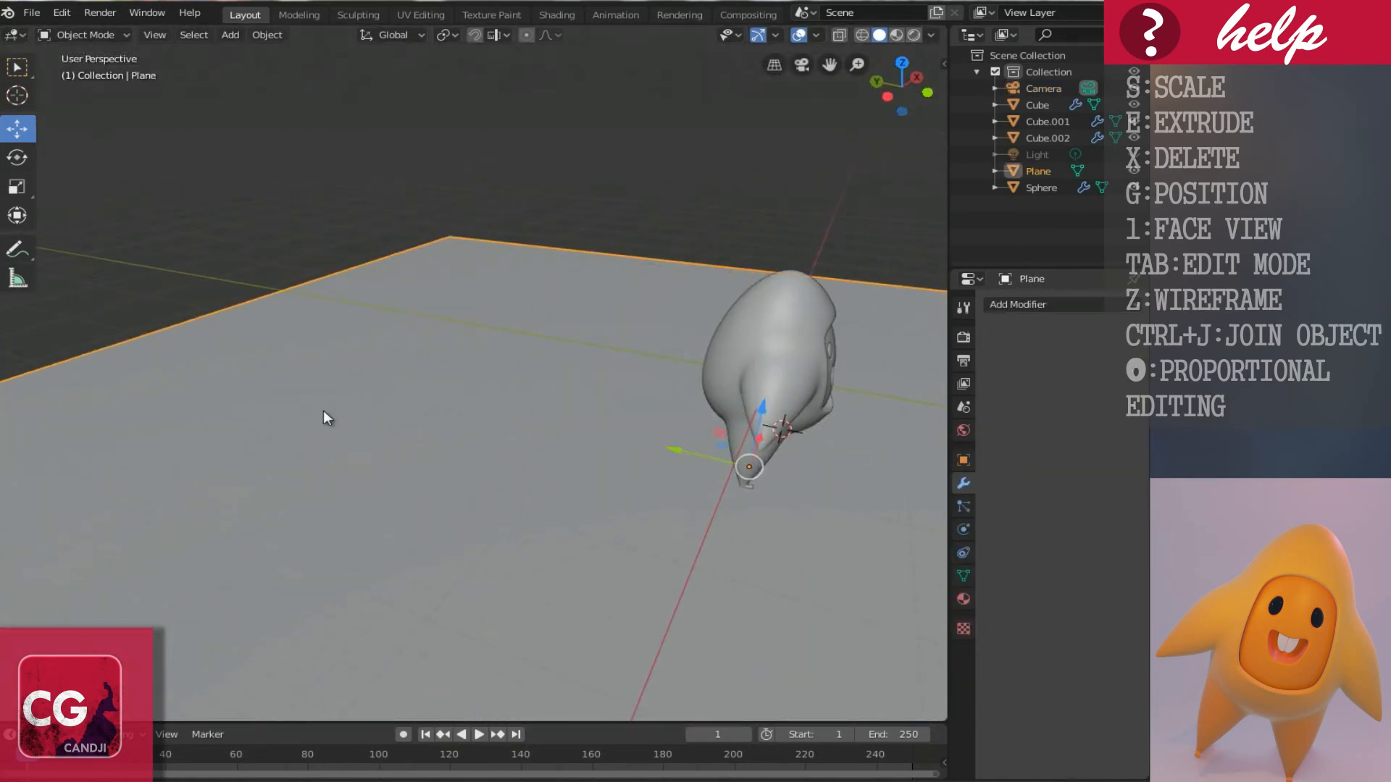
pyautogui.press('Tab')
pyautogui.moveTo(287, 342); pyautogui.dragTo(289, 341, button='middle')
pyautogui.hotkey('ctrl', 'Tab')
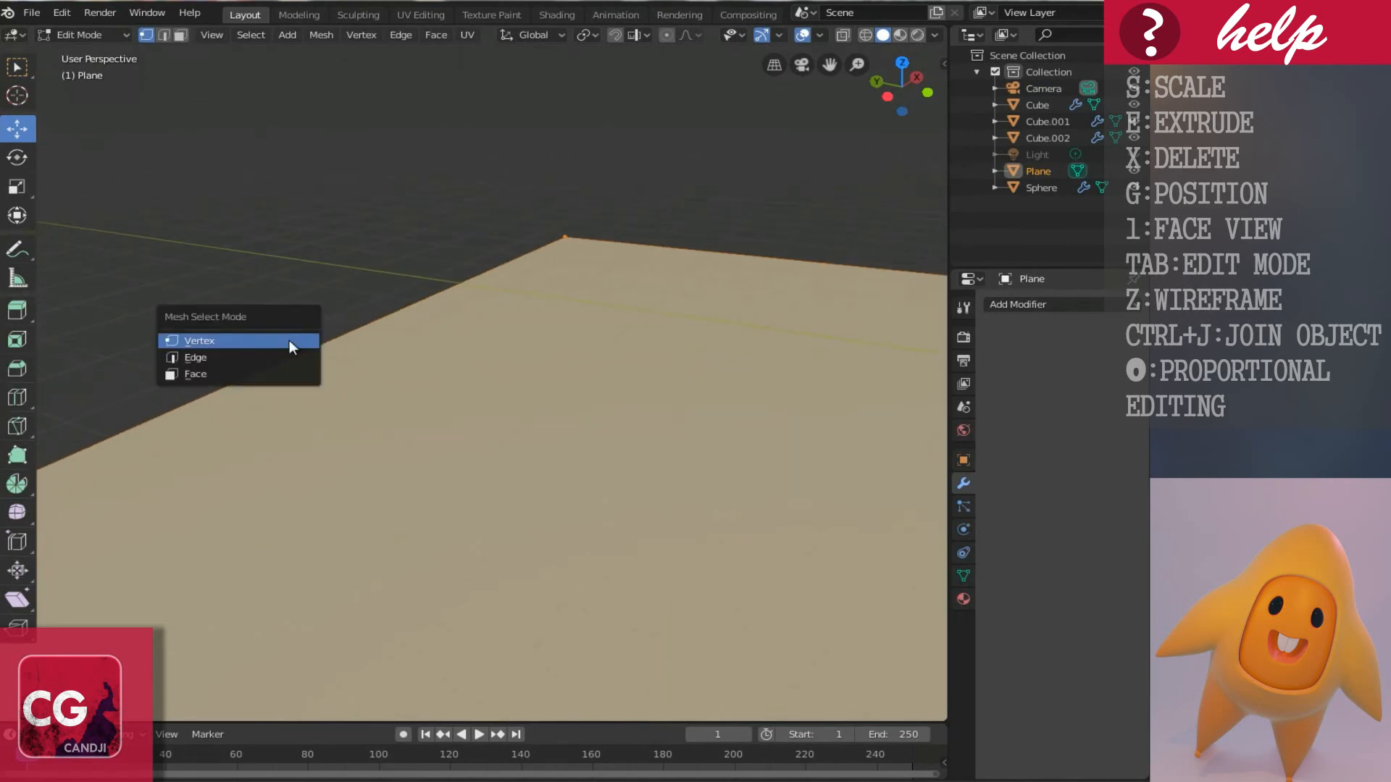
pyautogui.click(189, 357)
pyautogui.click(259, 373)
pyautogui.scroll(-2, 258, 373)
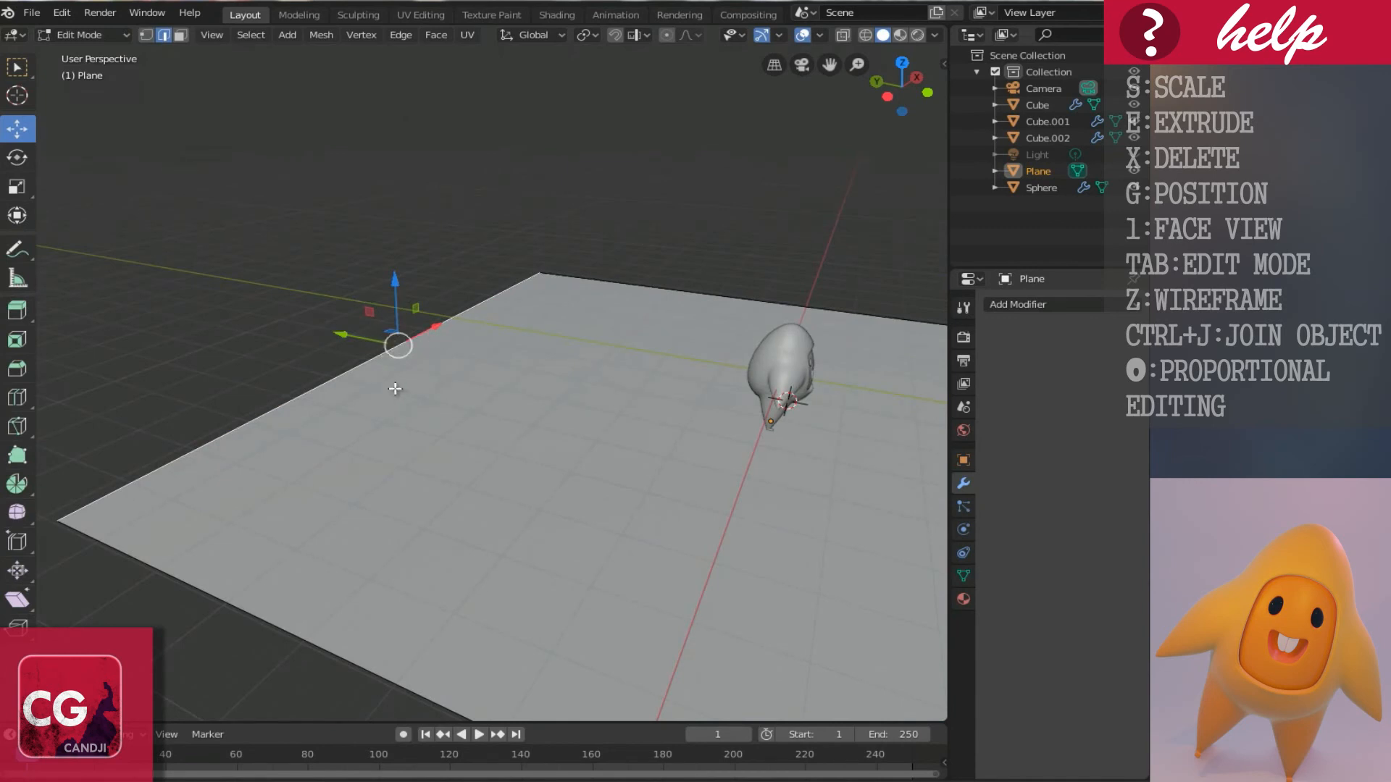
pyautogui.press('e')
pyautogui.press('z')
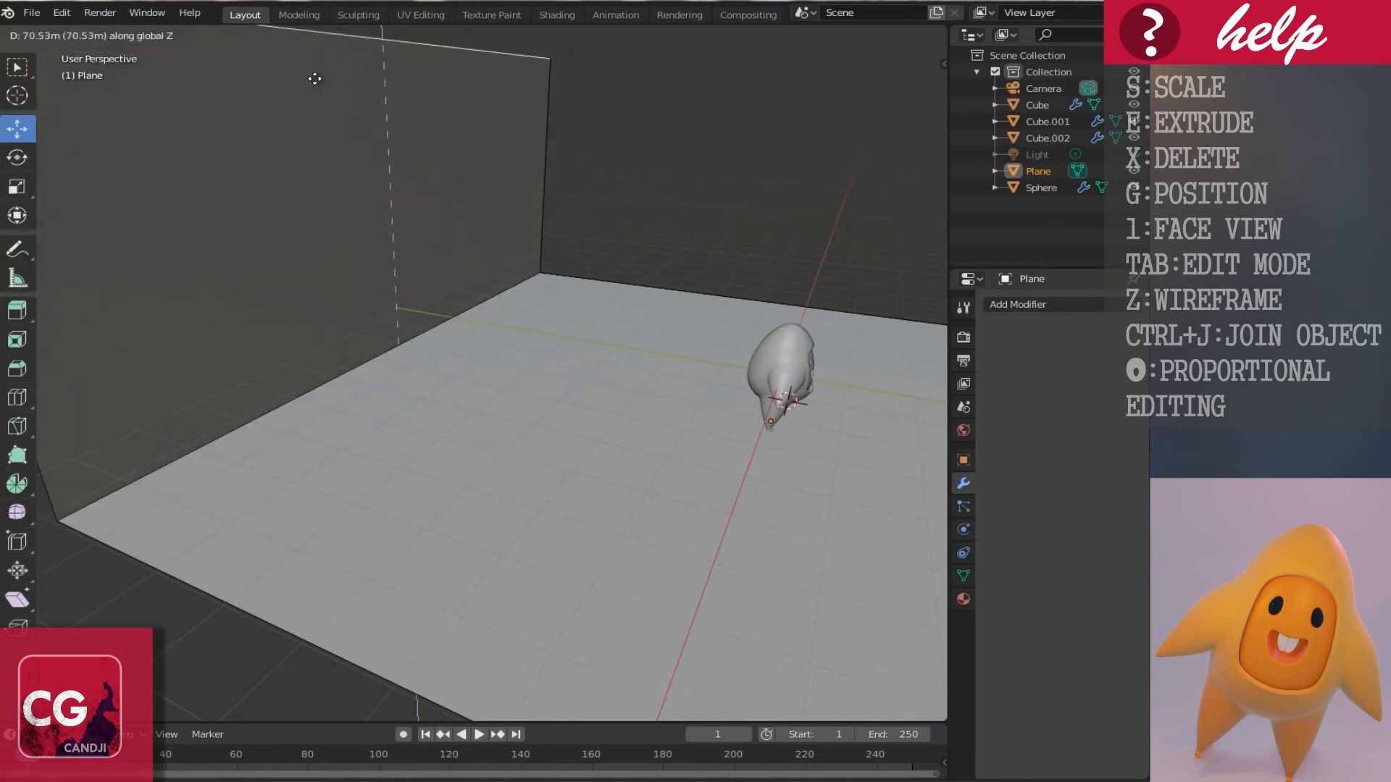
pyautogui.click(318, 46)
# Bevel the edge between floor and back wall into a wide, many-segment curve and shade the backdrop smooth.
pyautogui.click(384, 342)
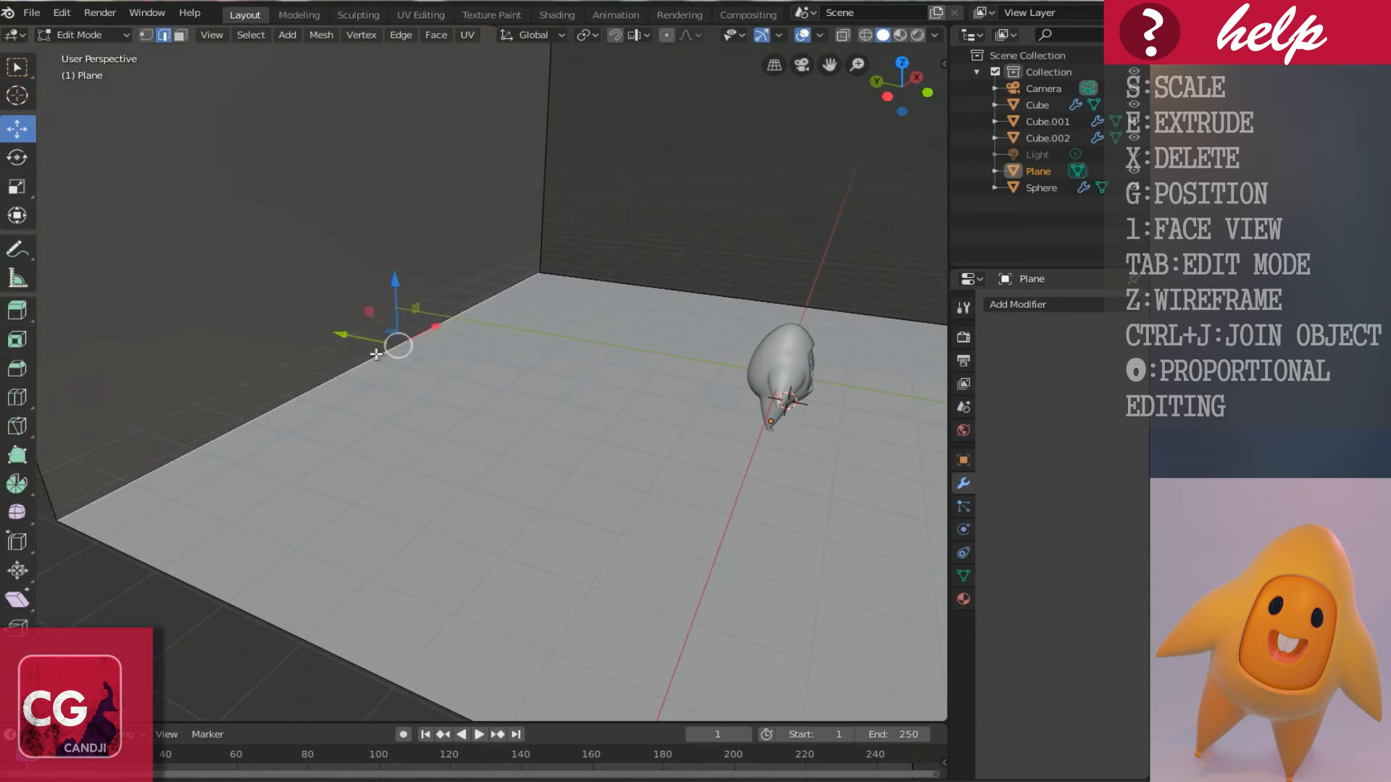
pyautogui.hotkey('ctrl', 'b')
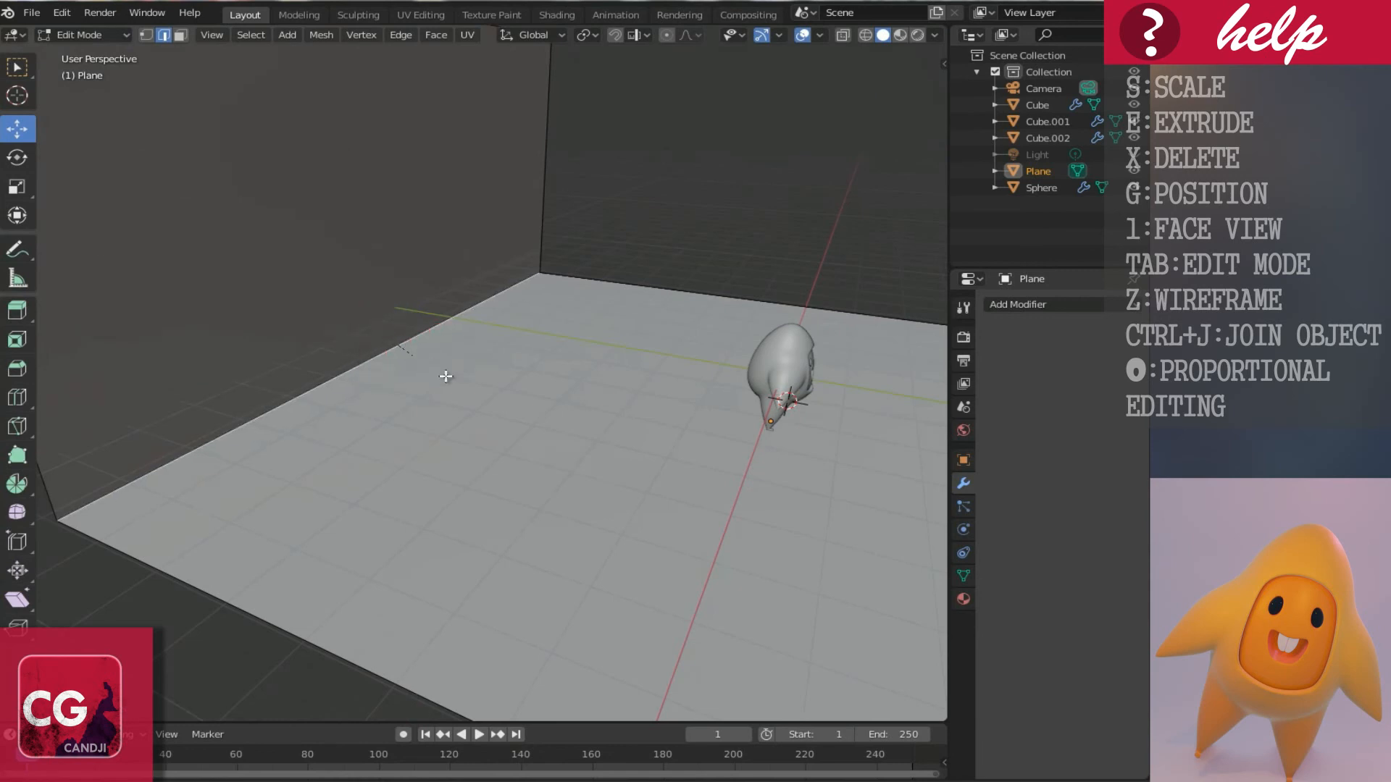
pyautogui.scroll(6, 630, 475)
pyautogui.scroll(20, 631, 475)
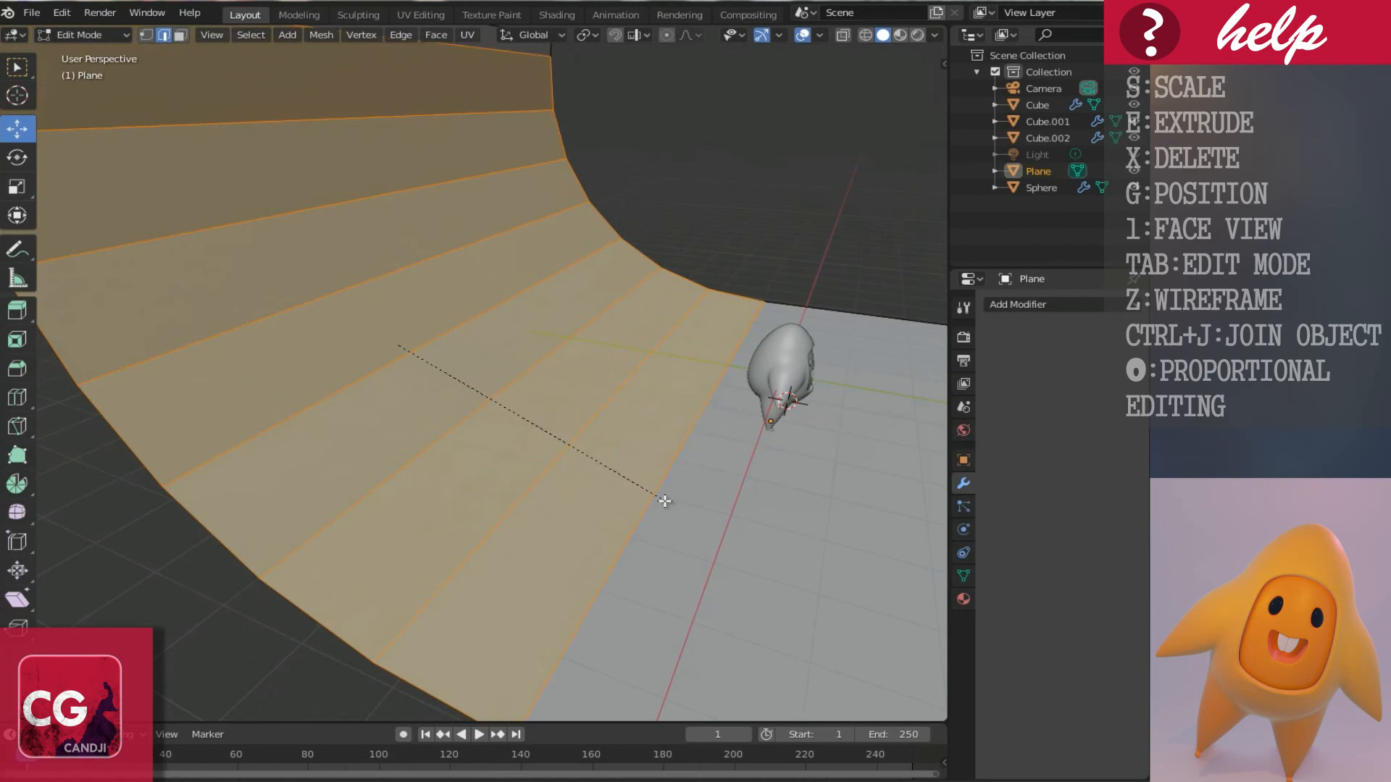
pyautogui.scroll(8, 655, 497)
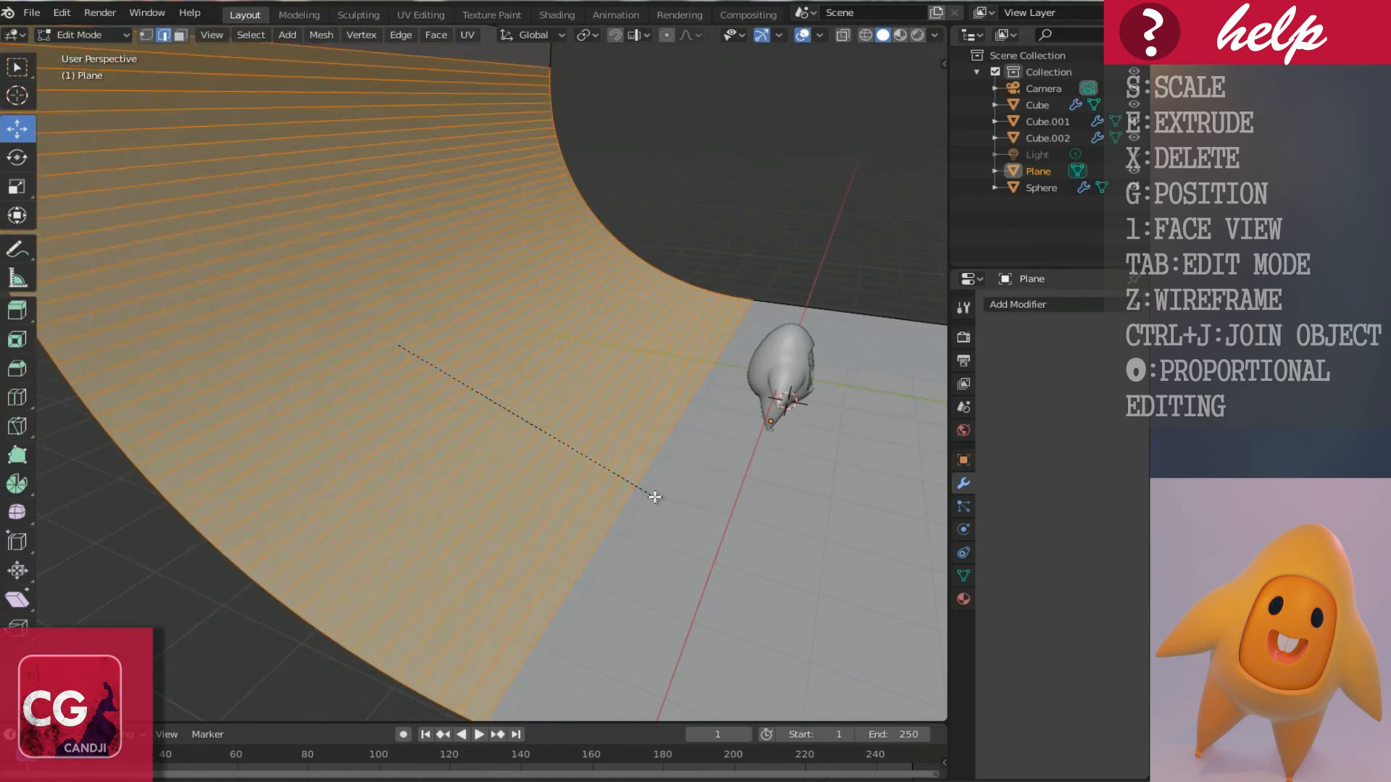
pyautogui.click(656, 498)
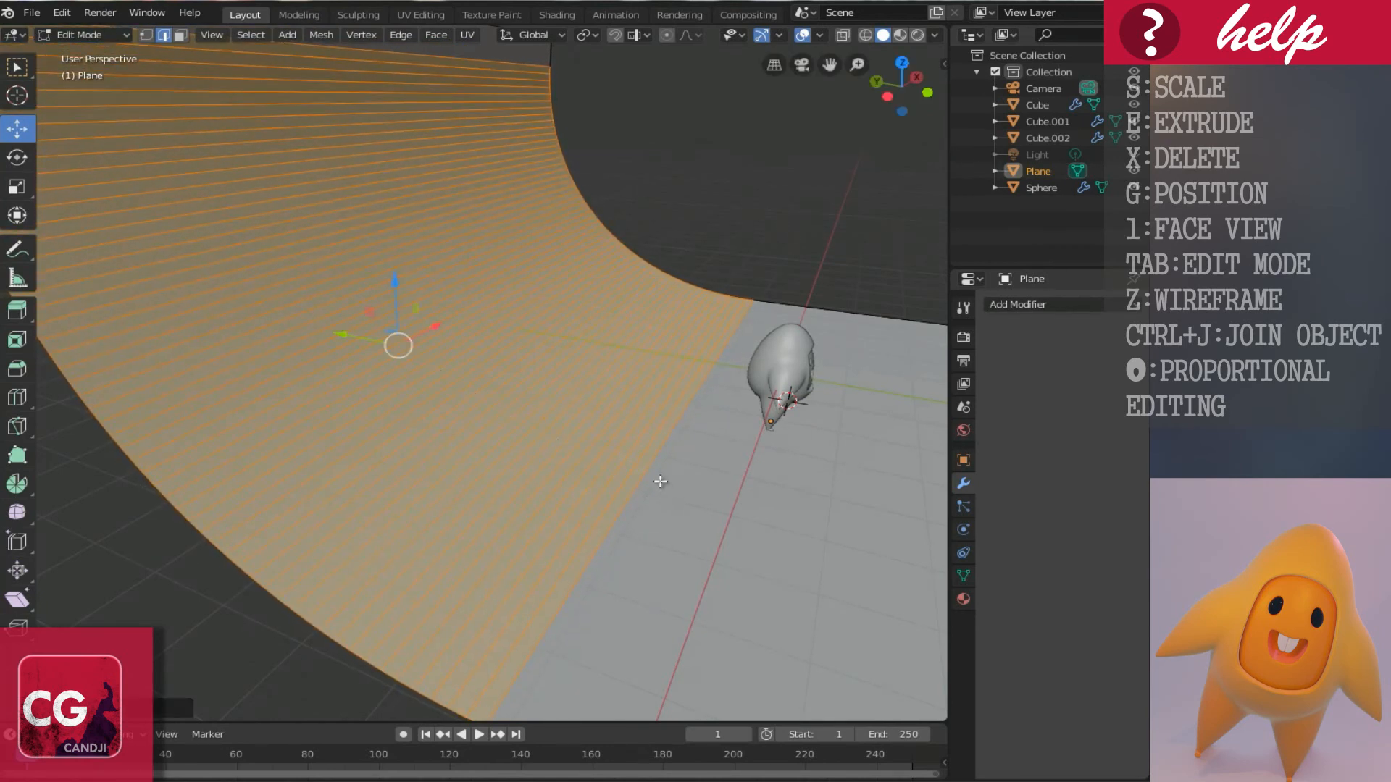
pyautogui.press('Tab')
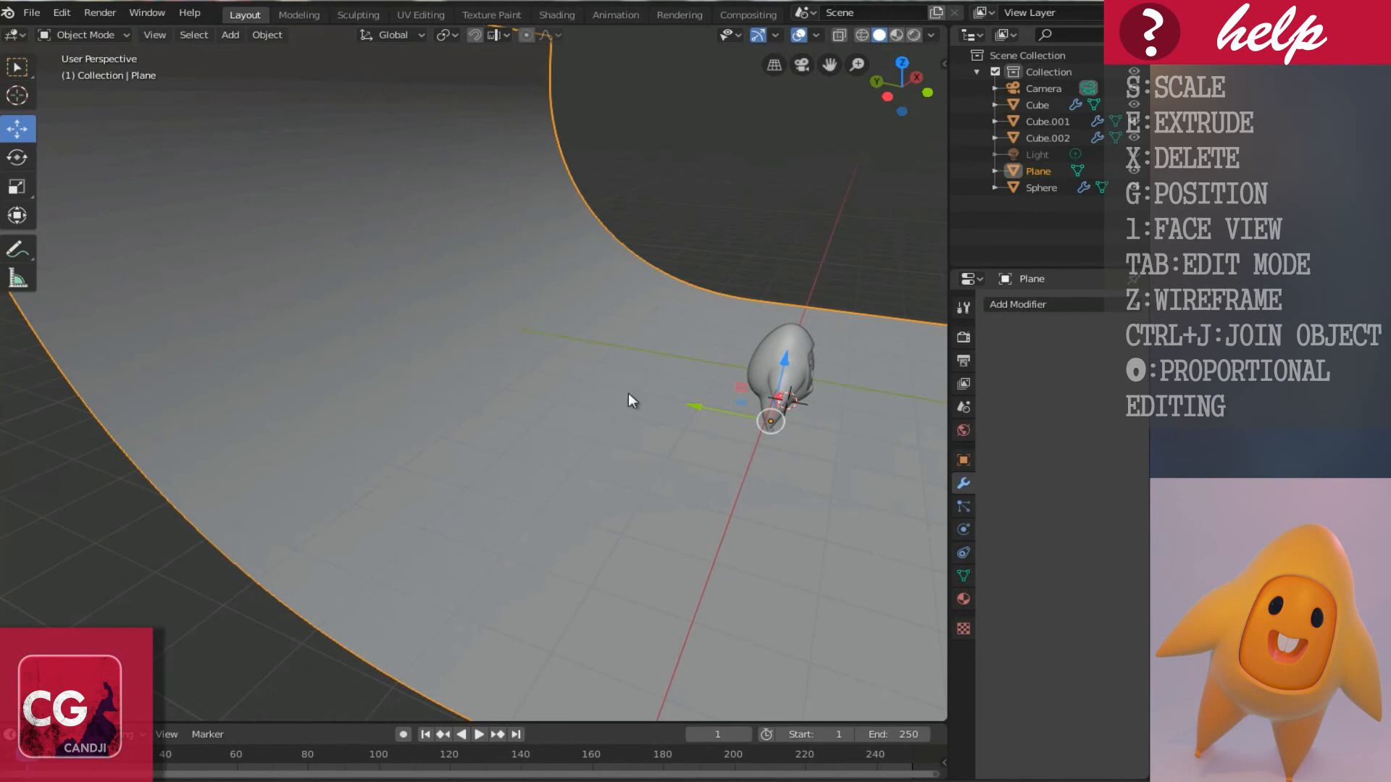
pyautogui.rightClick(628, 393)
pyautogui.click(628, 392)
# Select the character's body, face, teeth and eyes and rotate them together clockwise in camera view for a tilted pose.
pyautogui.moveTo(675, 380); pyautogui.dragTo(531, 368, button='middle')
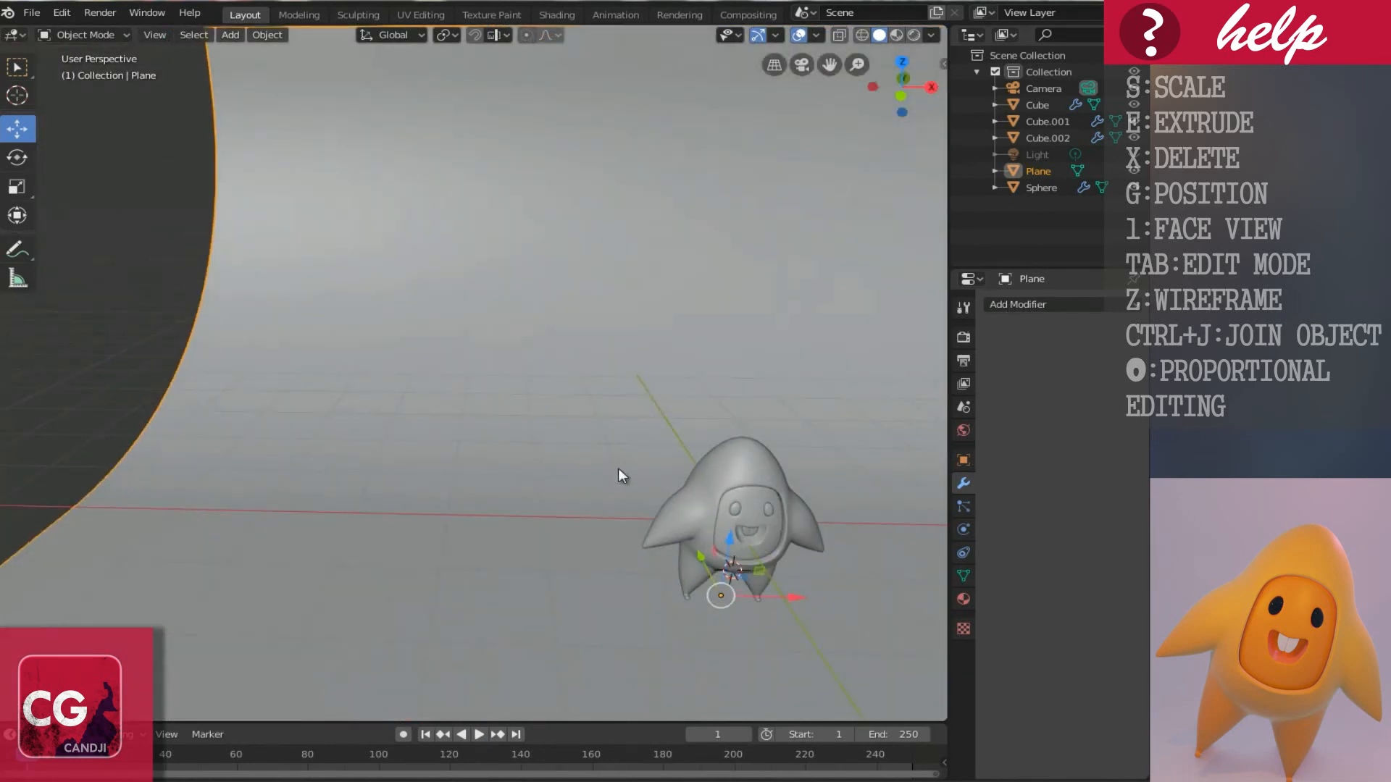
pyautogui.moveTo(632, 484); pyautogui.dragTo(632, 453, button='middle')
pyautogui.press('KP_0')
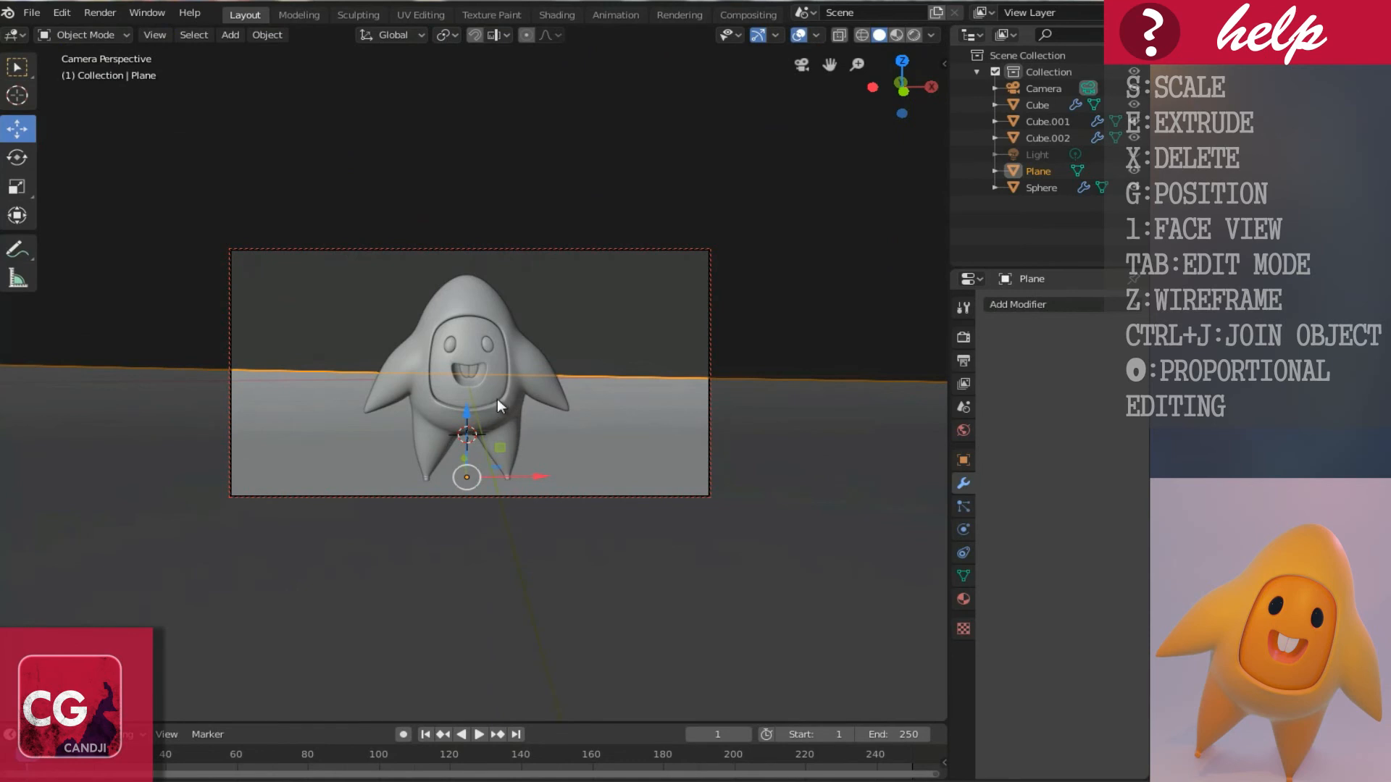
pyautogui.click(506, 421)
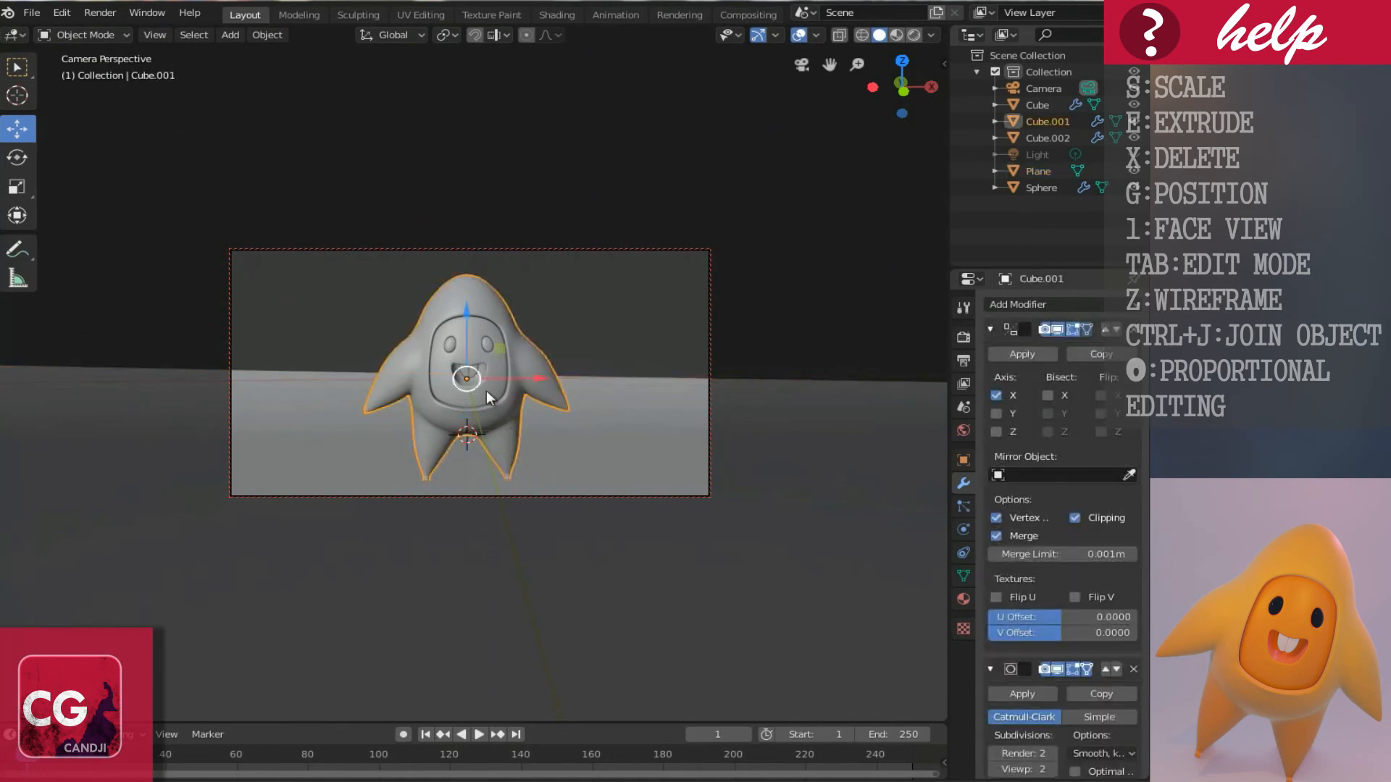
pyautogui.keyDown('shift'); pyautogui.click(485, 391); pyautogui.keyUp('shift')
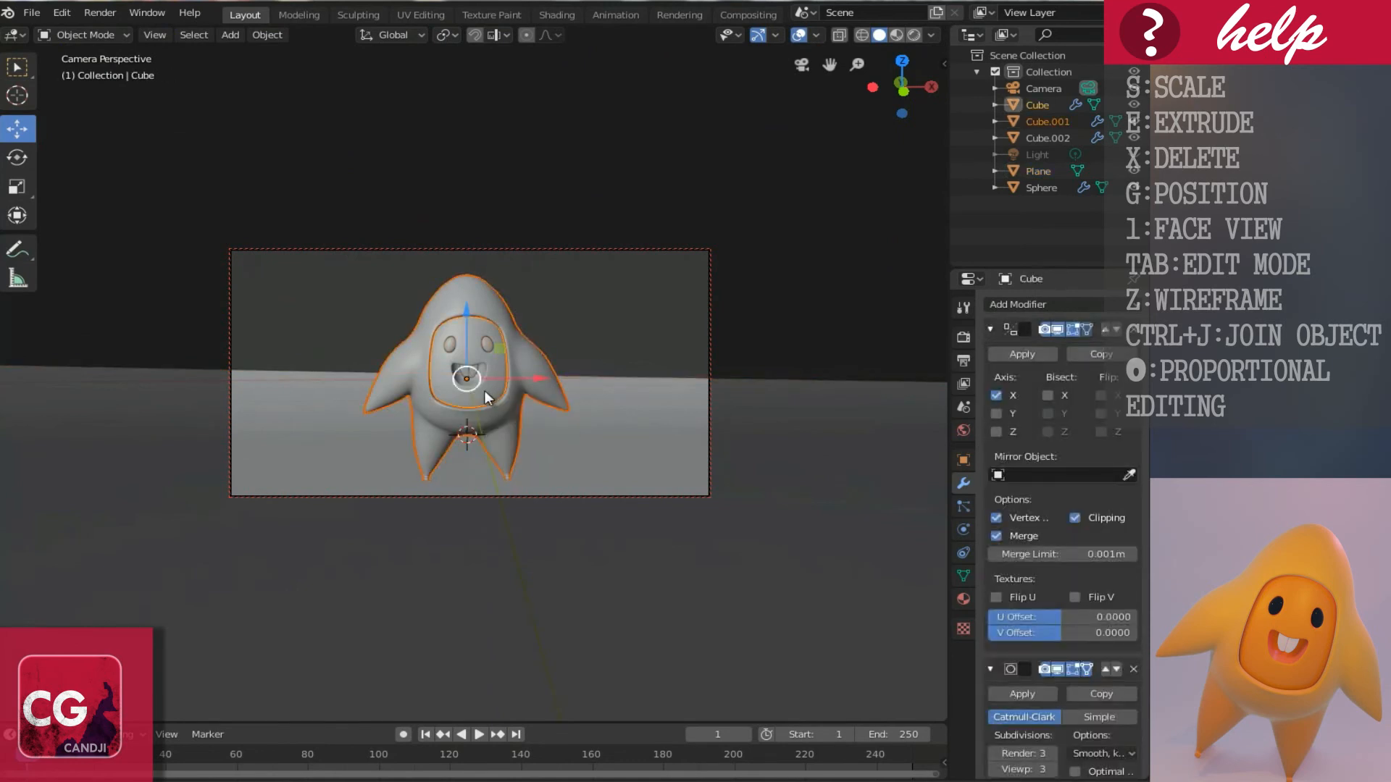
pyautogui.keyDown('shift'); pyautogui.click(473, 371); pyautogui.keyUp('shift')
pyautogui.keyDown('shift'); pyautogui.click(486, 351); pyautogui.keyUp('shift')
pyautogui.press('r')
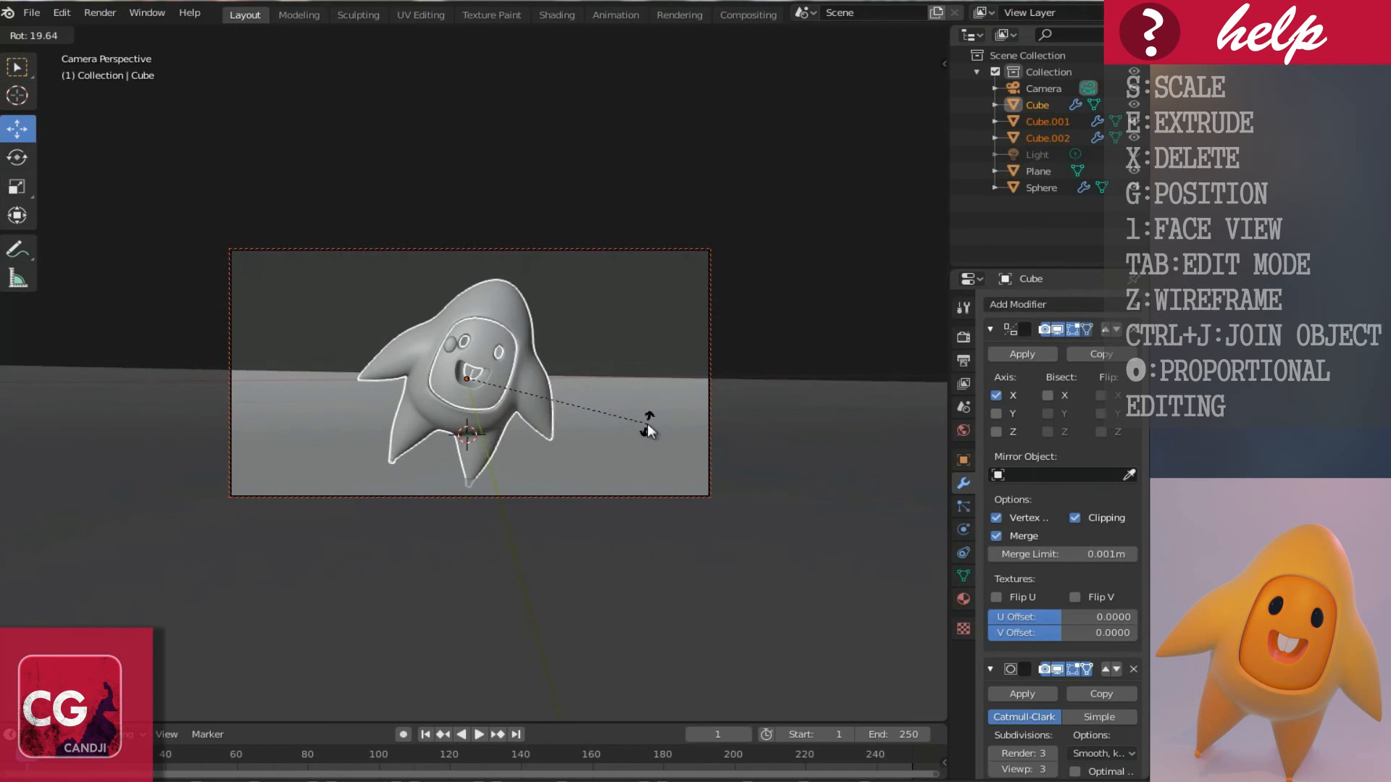
pyautogui.press('Escape')
pyautogui.keyDown('shift'); pyautogui.click(449, 345); pyautogui.keyUp('shift')
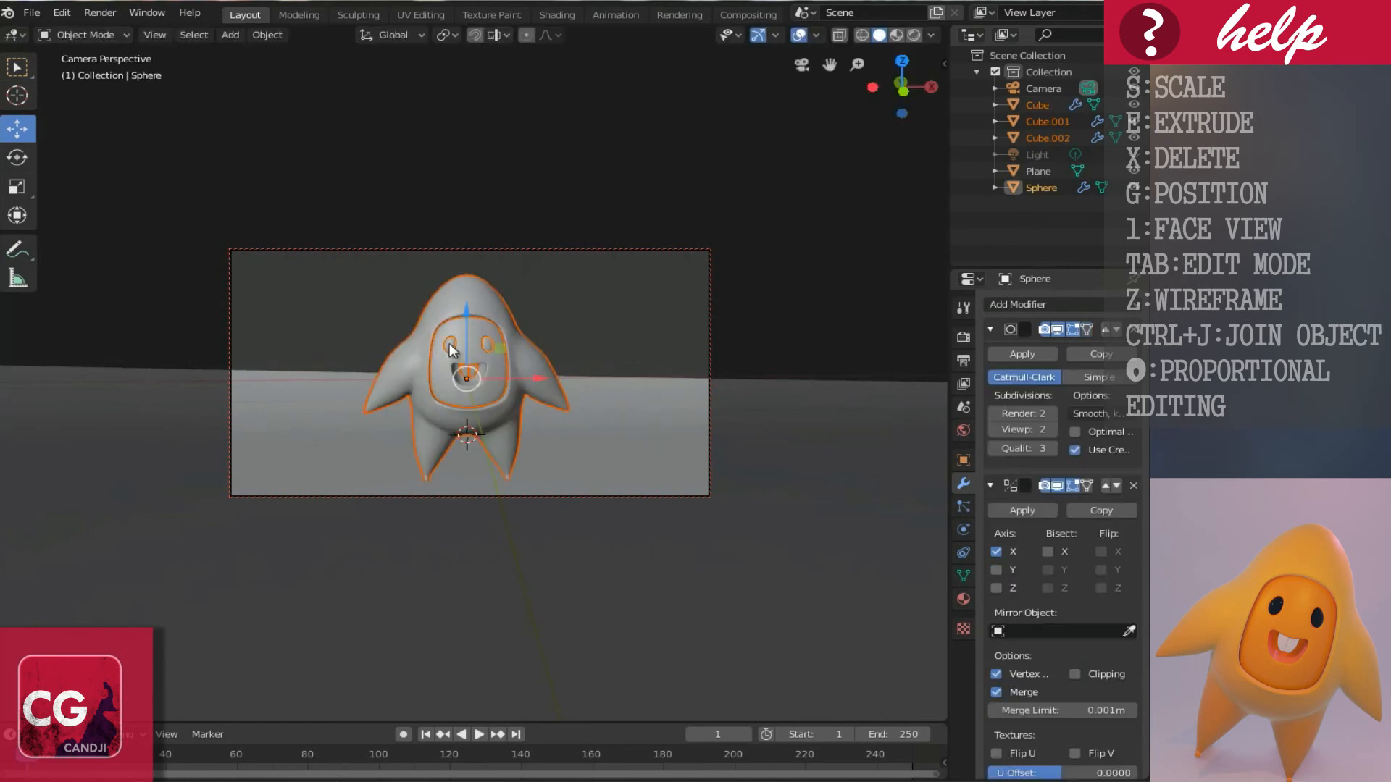
pyautogui.press('r')
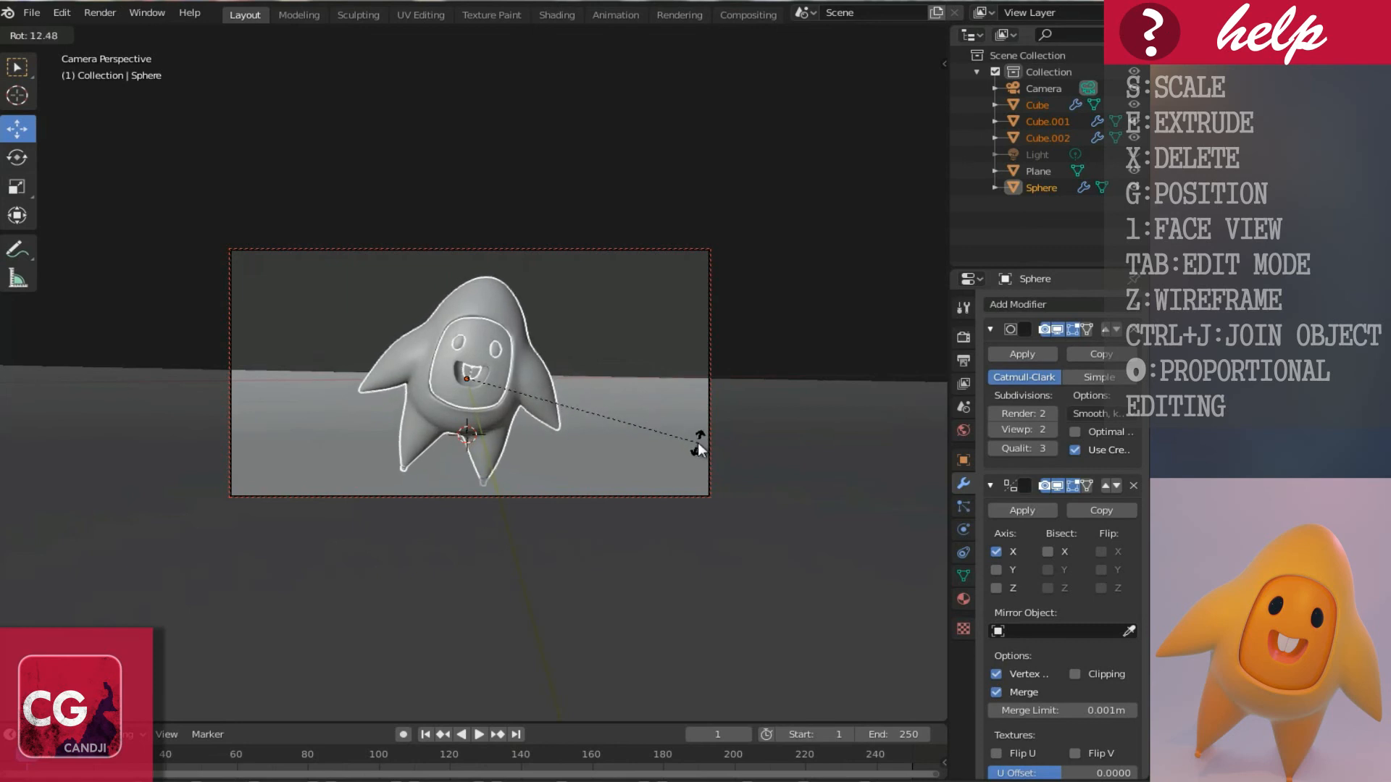
pyautogui.click(698, 462)
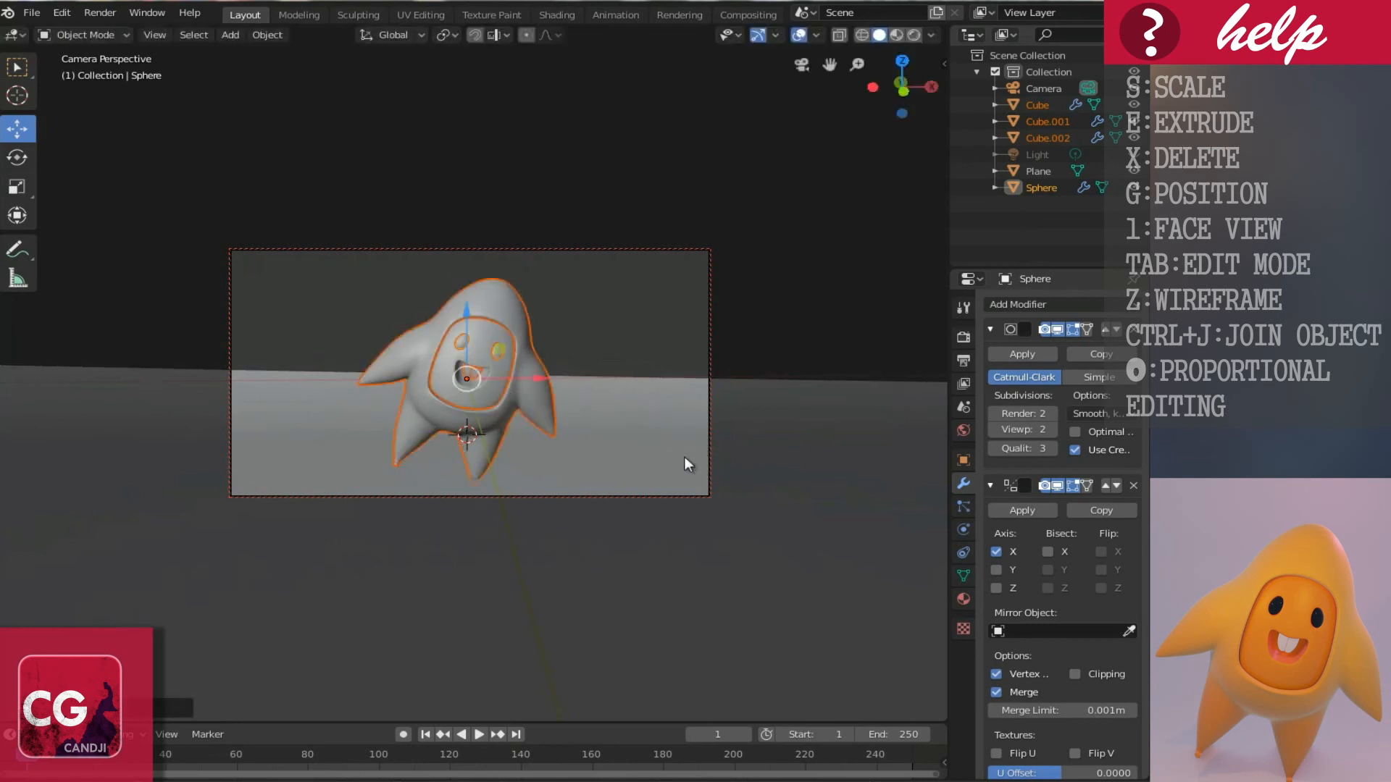
# Move the tilted character slightly up and sideways to reposition it within the camera frame.
pyautogui.moveTo(464, 313); pyautogui.dragTo(464, 291)
pyautogui.moveTo(539, 360); pyautogui.dragTo(562, 358)
pyautogui.moveTo(485, 292); pyautogui.dragTo(494, 304)
# Lower the character about 0.56 m along Z in front view so its lowest foot meets the ground.
pyautogui.moveTo(515, 358); pyautogui.dragTo(472, 350, button='middle')
pyautogui.scroll(6, 439, 353)
pyautogui.scroll(-6, 437, 352)
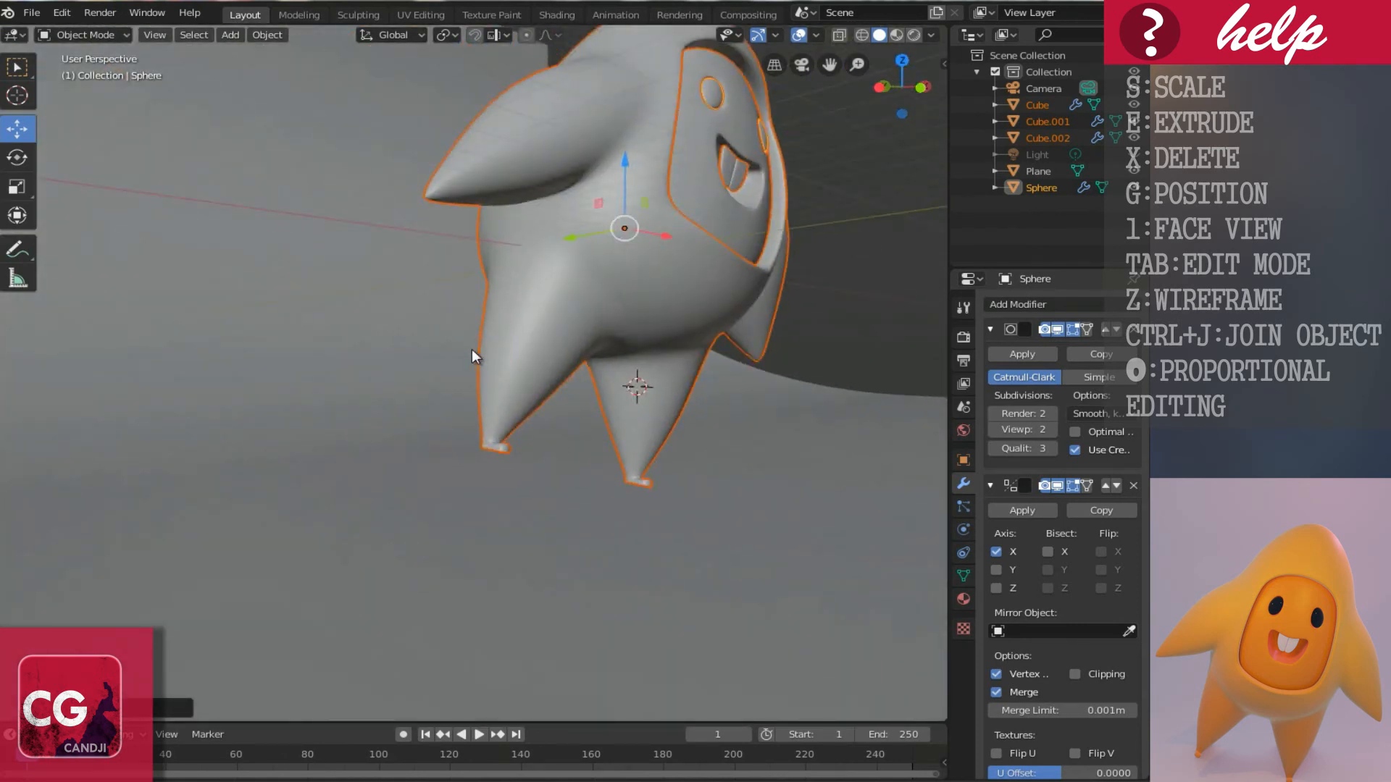
pyautogui.press('KP_1')
pyautogui.scroll(5, 458, 376)
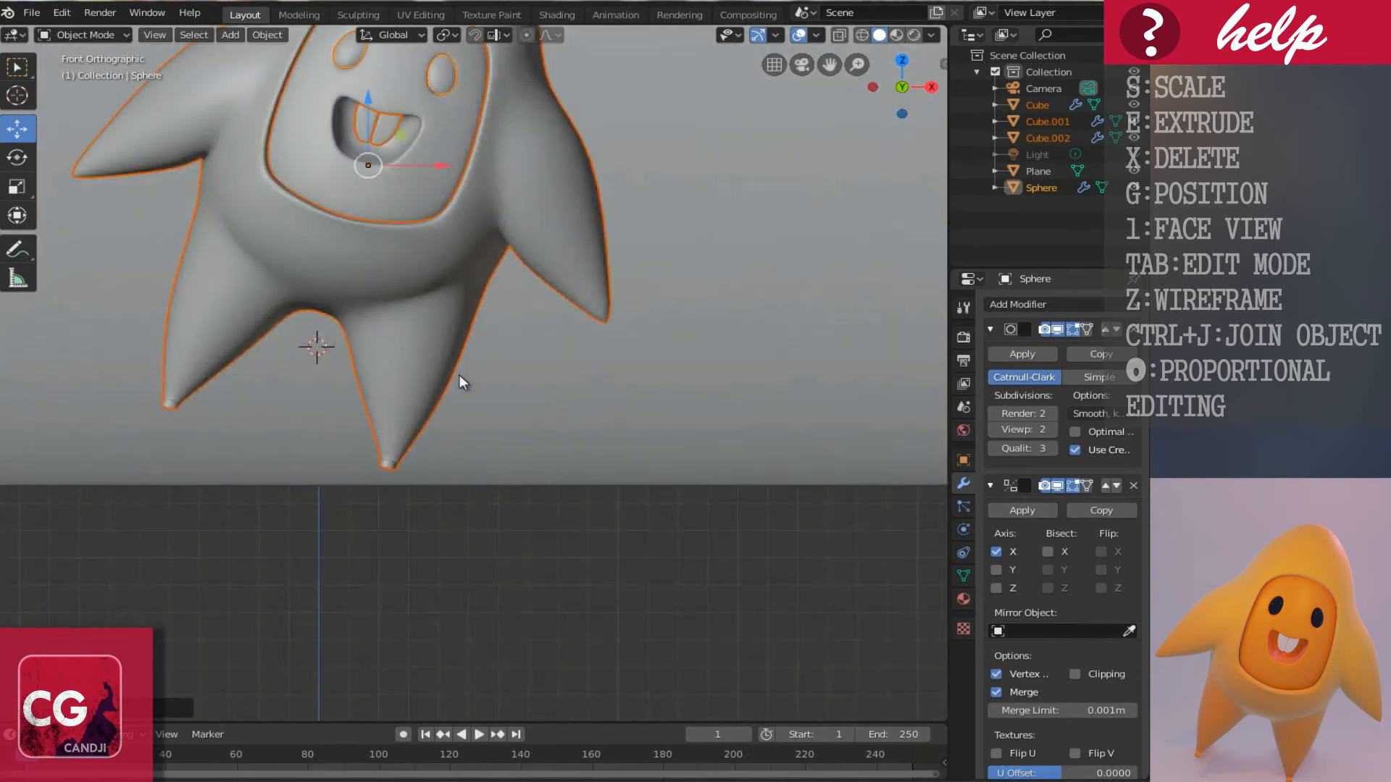
pyautogui.scroll(3, 458, 375)
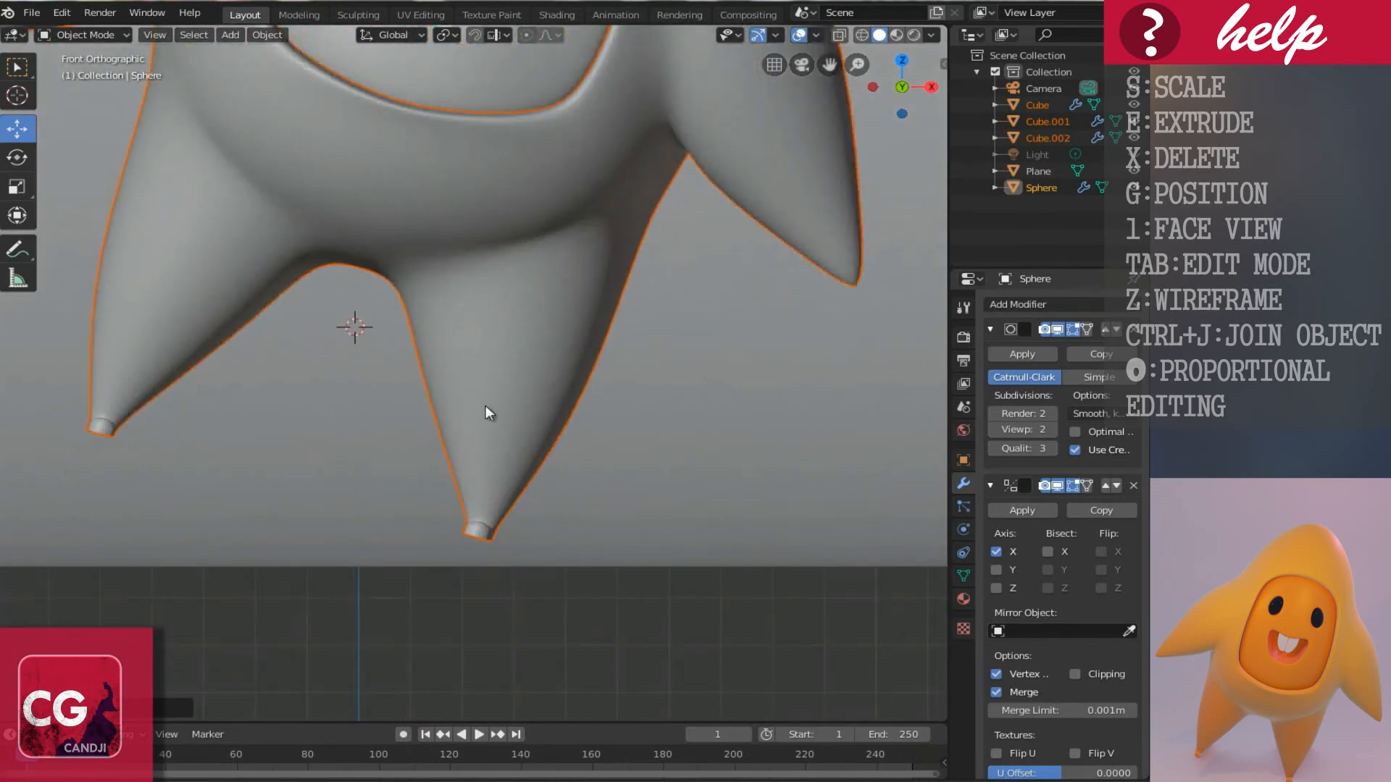
pyautogui.press('g')
pyautogui.press('z')
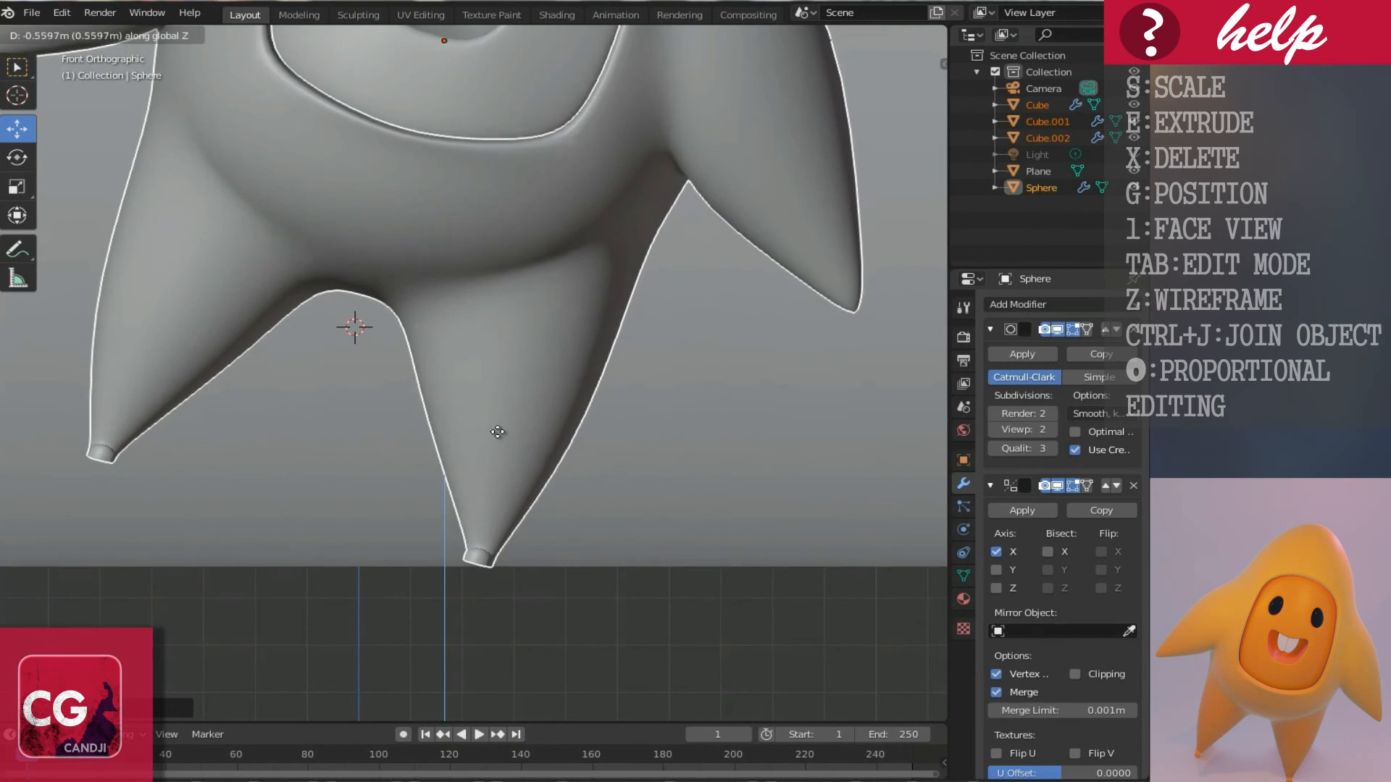
pyautogui.click(498, 431)
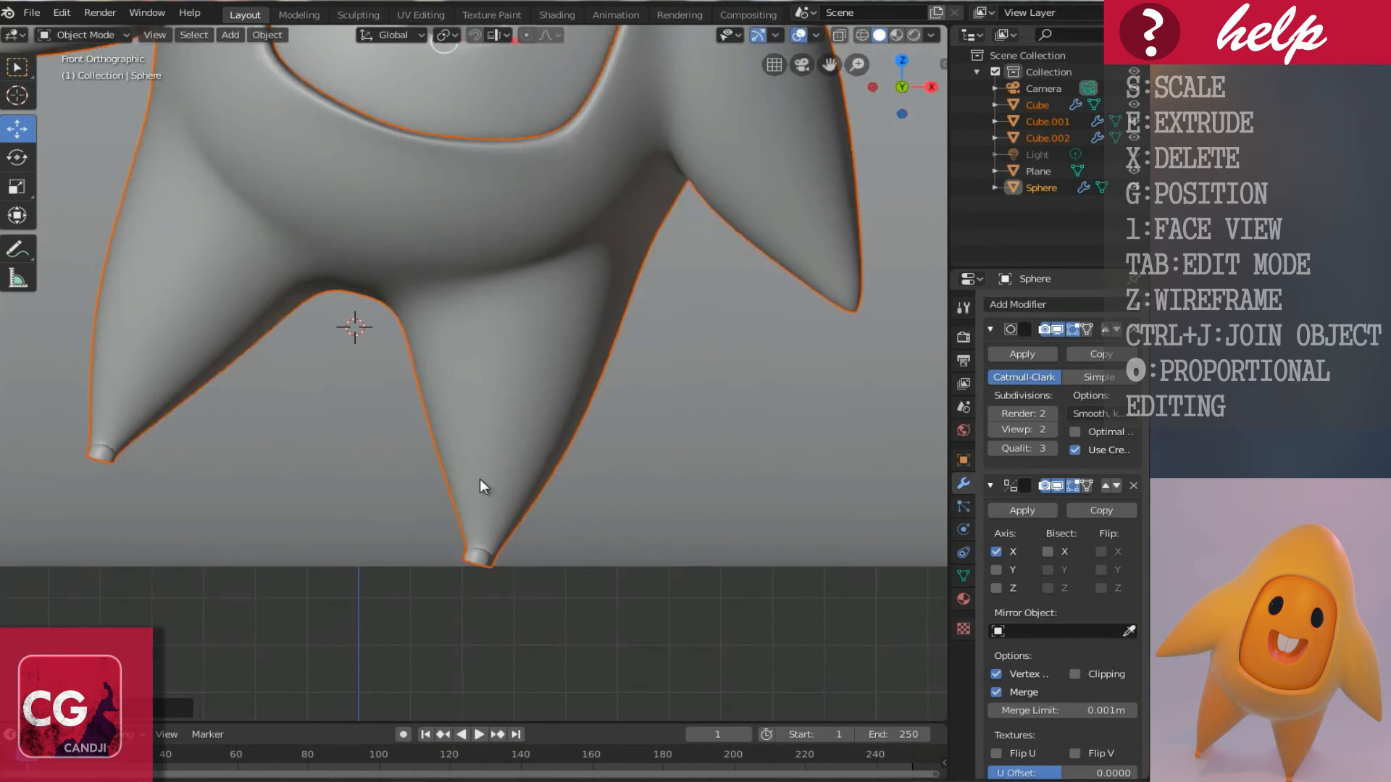
# Select the lowest foot's tip vertices on the body mesh in wireframe and rotate them about -16° in front view to level the sole.
pyautogui.scroll(5, 480, 479)
pyautogui.press('Tab')
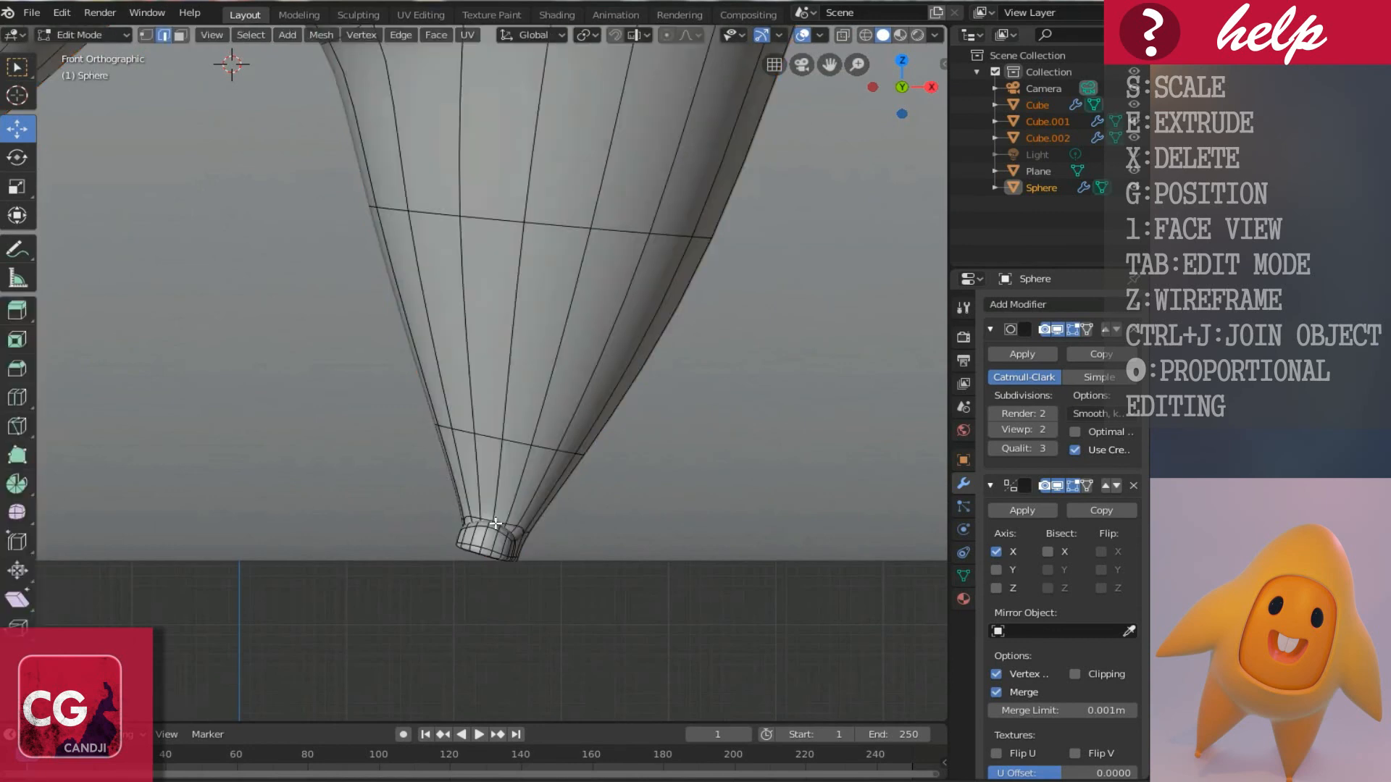
pyautogui.click(496, 523)
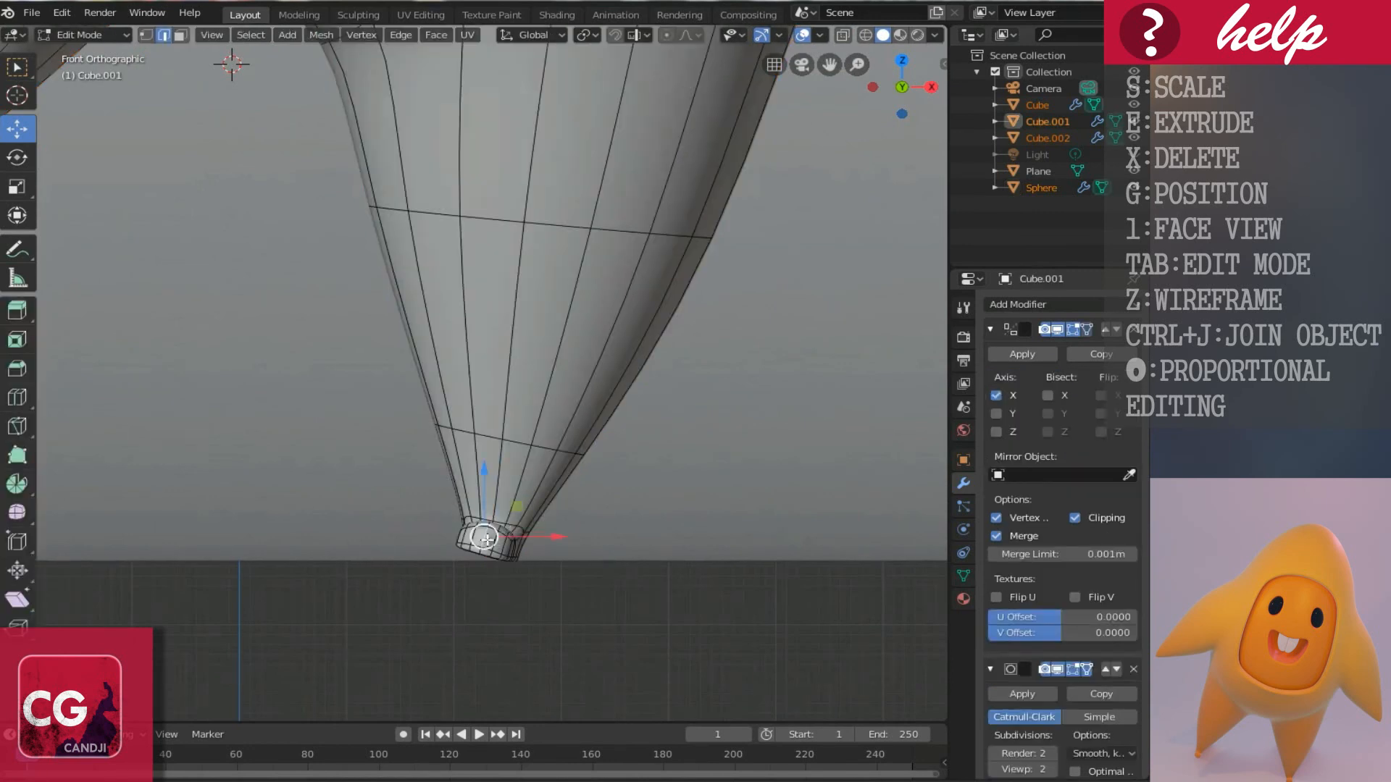
pyautogui.press('Tab')
pyautogui.click(510, 451)
pyautogui.press('Tab')
pyautogui.hotkey('ctrl', 'Tab')
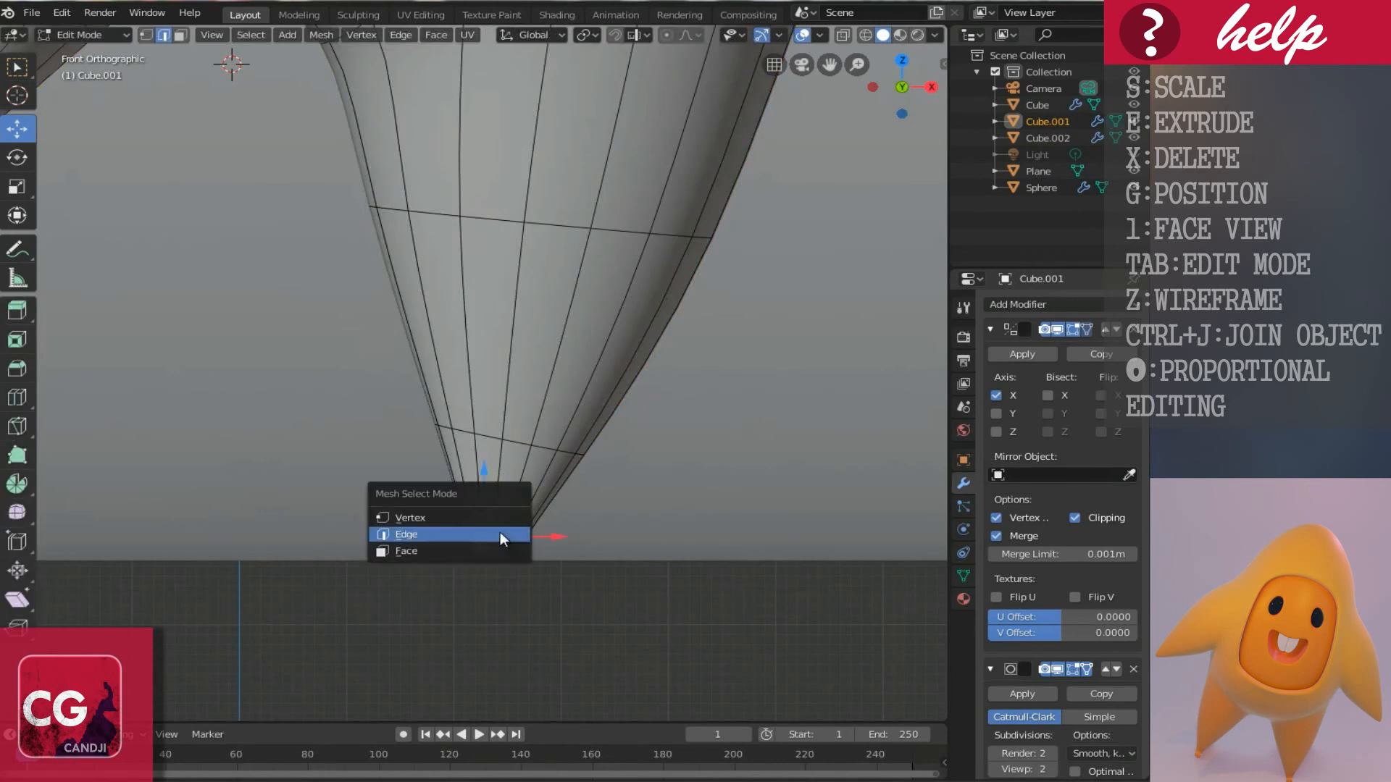
pyautogui.click(428, 516)
pyautogui.press('z')
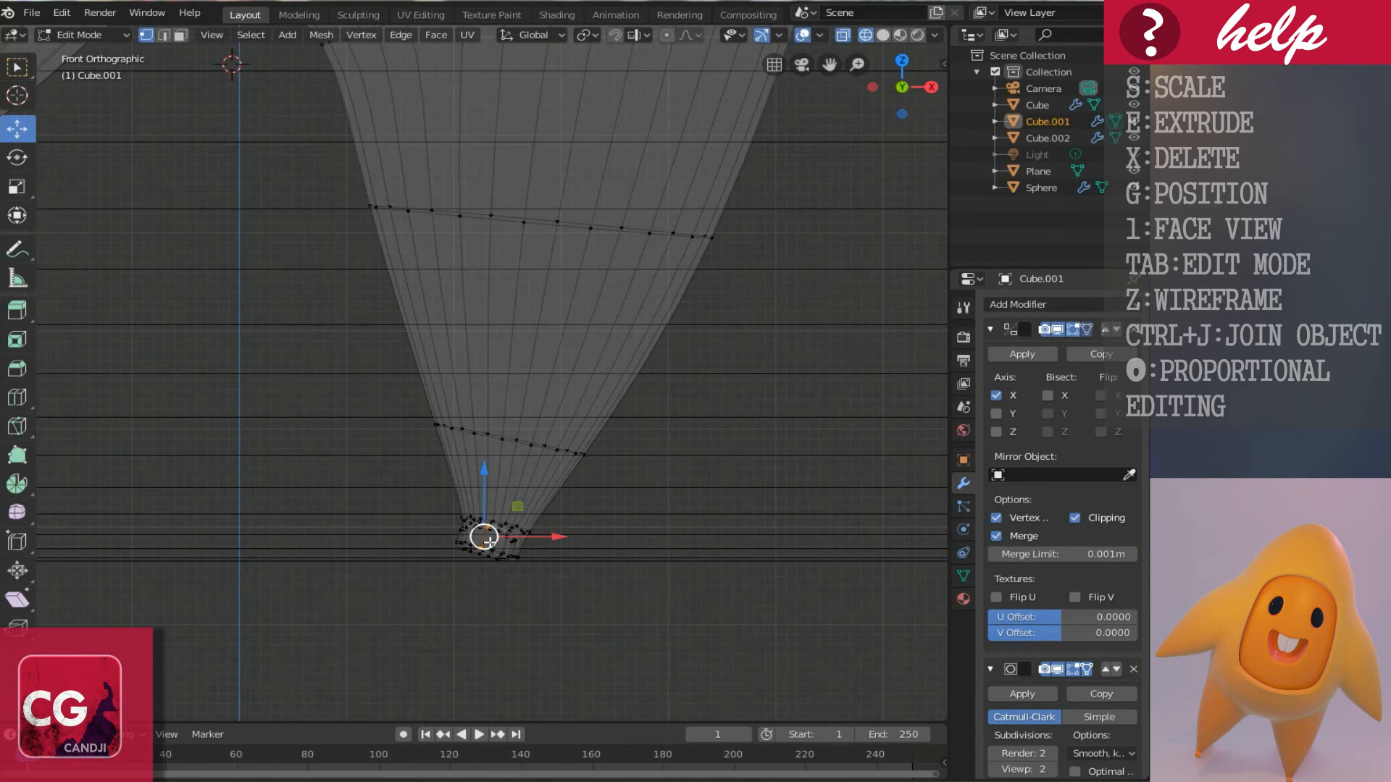
pyautogui.moveTo(400, 487); pyautogui.dragTo(568, 601)
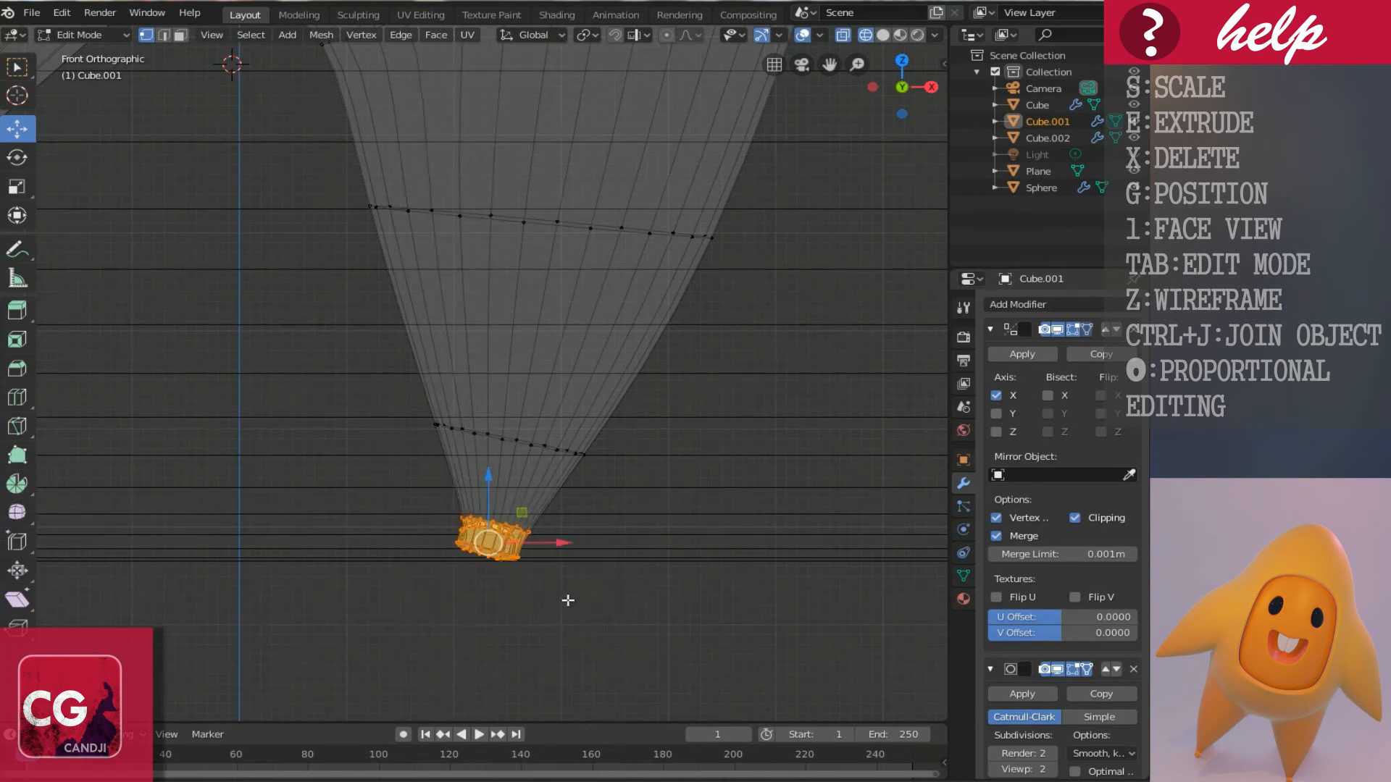
pyautogui.press('r')
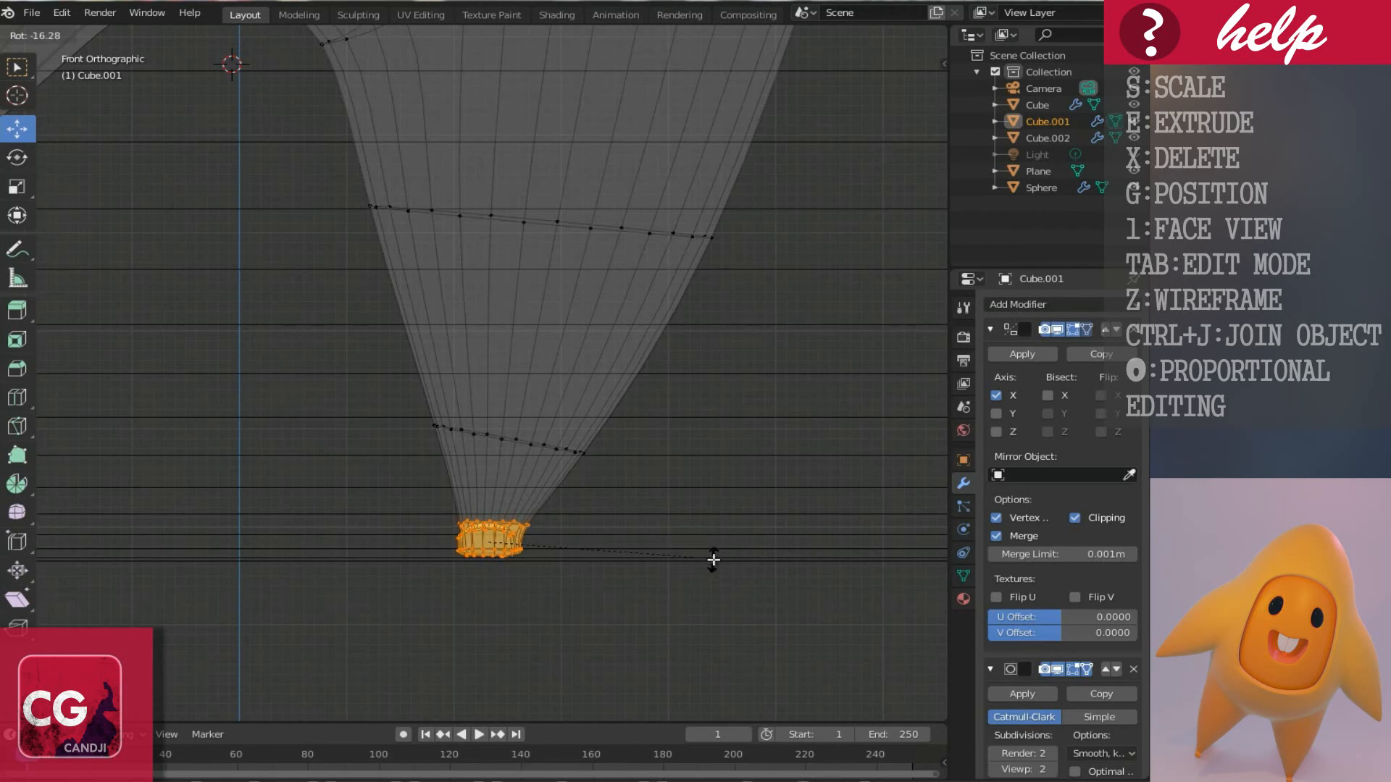
pyautogui.click(710, 562)
# Move the levelled foot tip about 0.09 m along X under the leg and return to object mode with solid shading.
pyautogui.moveTo(564, 543); pyautogui.dragTo(575, 543)
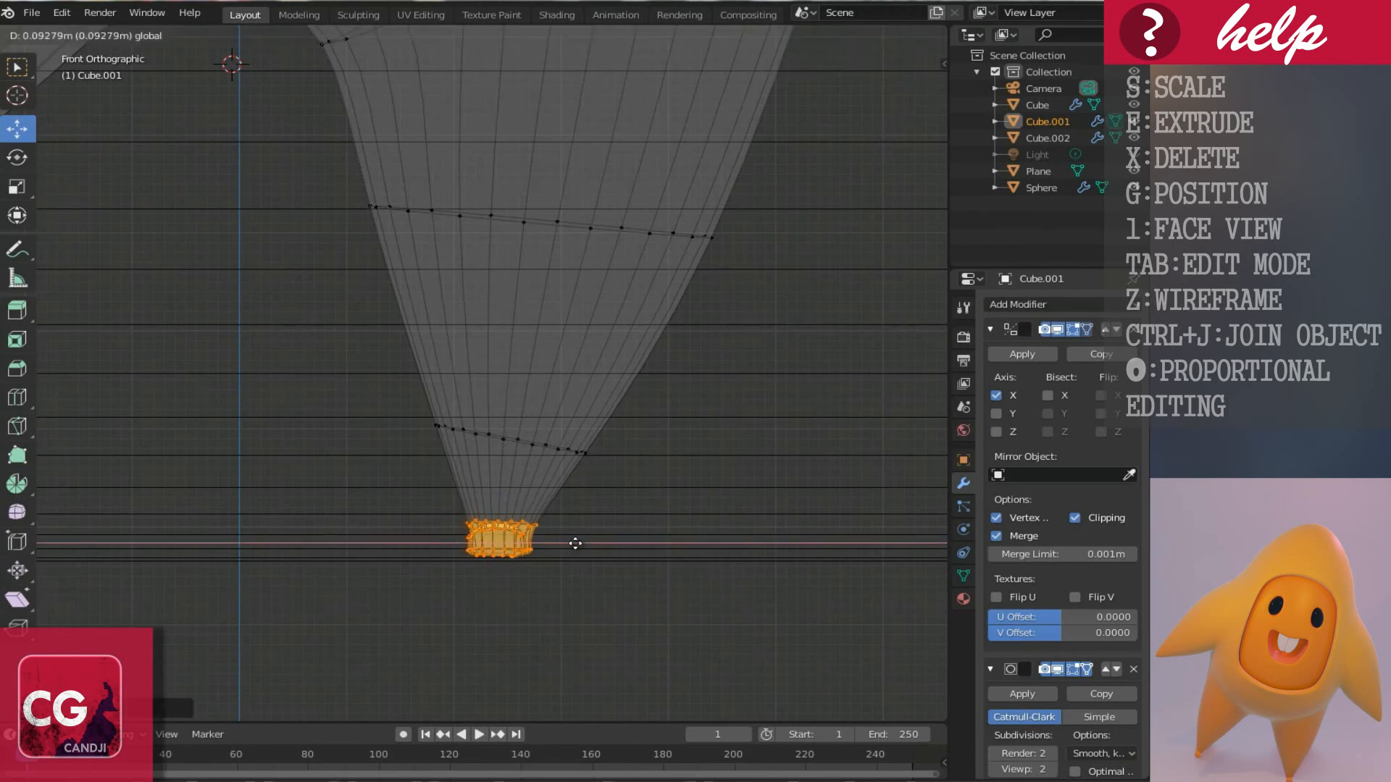
pyautogui.moveTo(503, 489); pyautogui.dragTo(508, 489)
pyautogui.press('Tab')
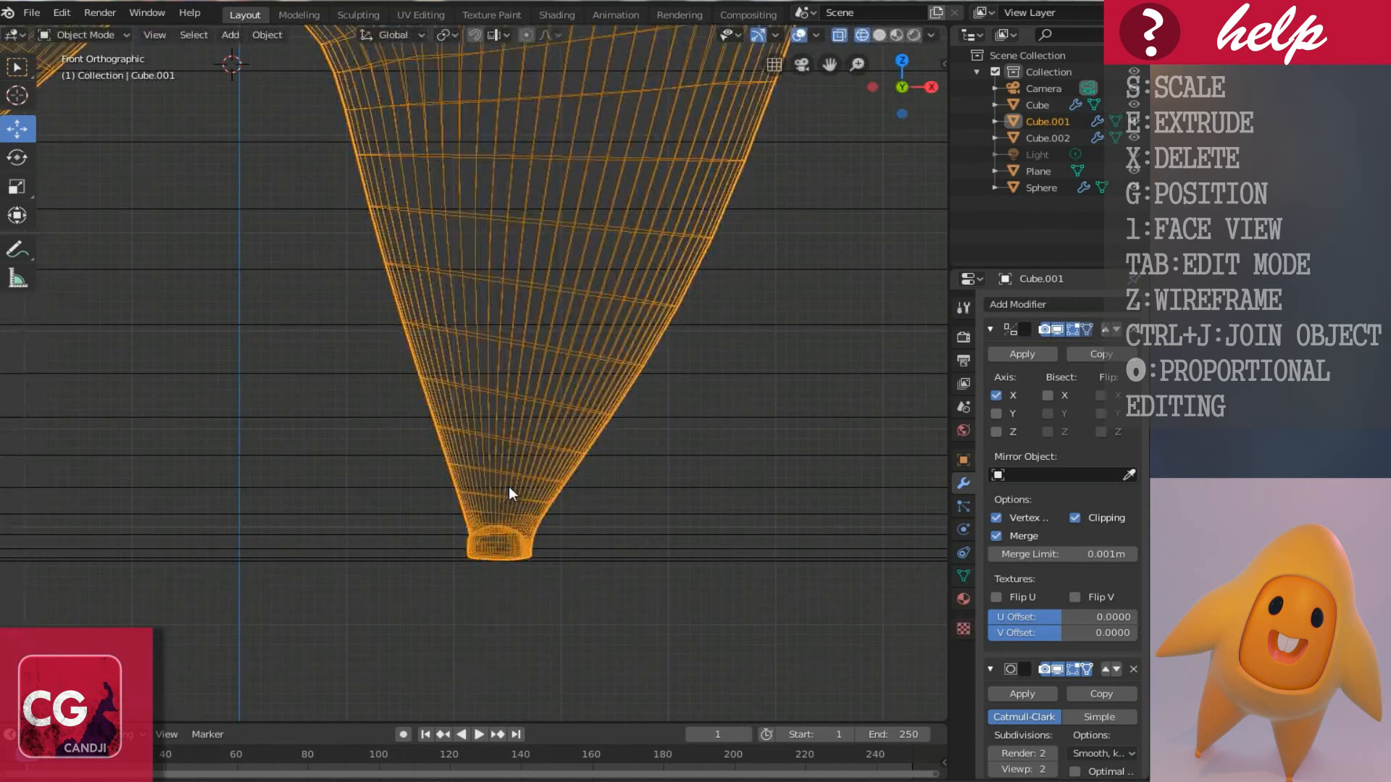
pyautogui.press('z')
pyautogui.scroll(-5, 507, 479)
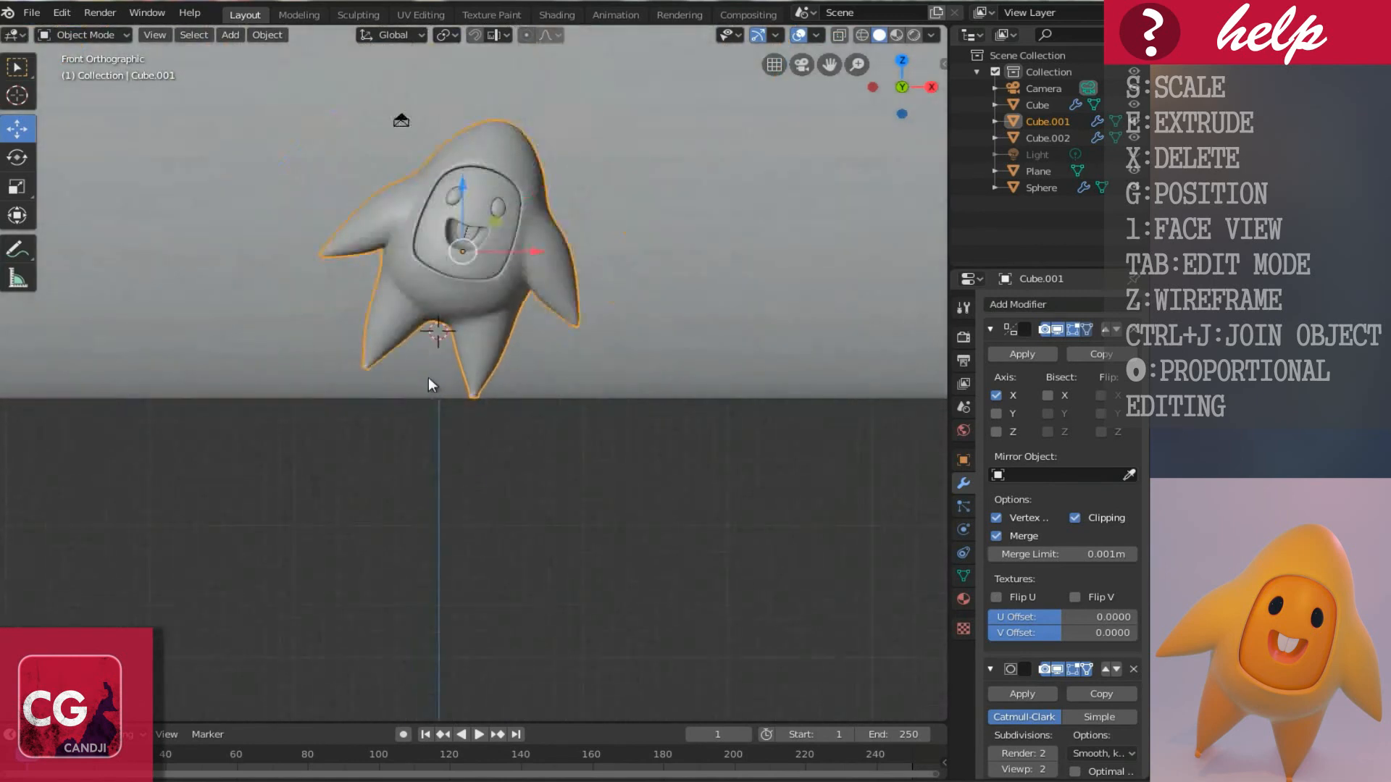
# Replace the existing backdrop with a new plane scaled up into a large floor around the character.
pyautogui.moveTo(428, 385); pyautogui.dragTo(464, 401, button='middle')
pyautogui.scroll(8, 464, 402)
pyautogui.scroll(-10, 463, 401)
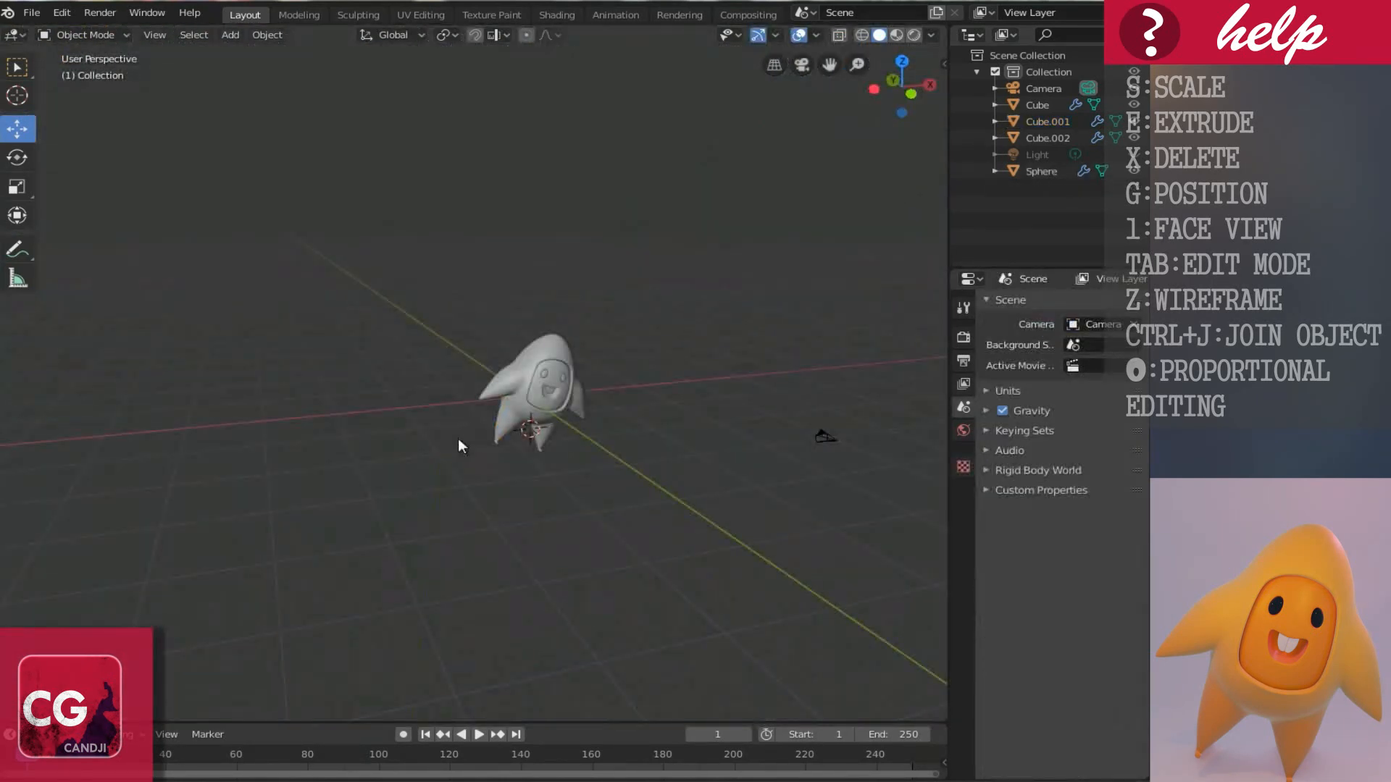
pyautogui.hotkey('shift', 'a')
pyautogui.click(523, 436)
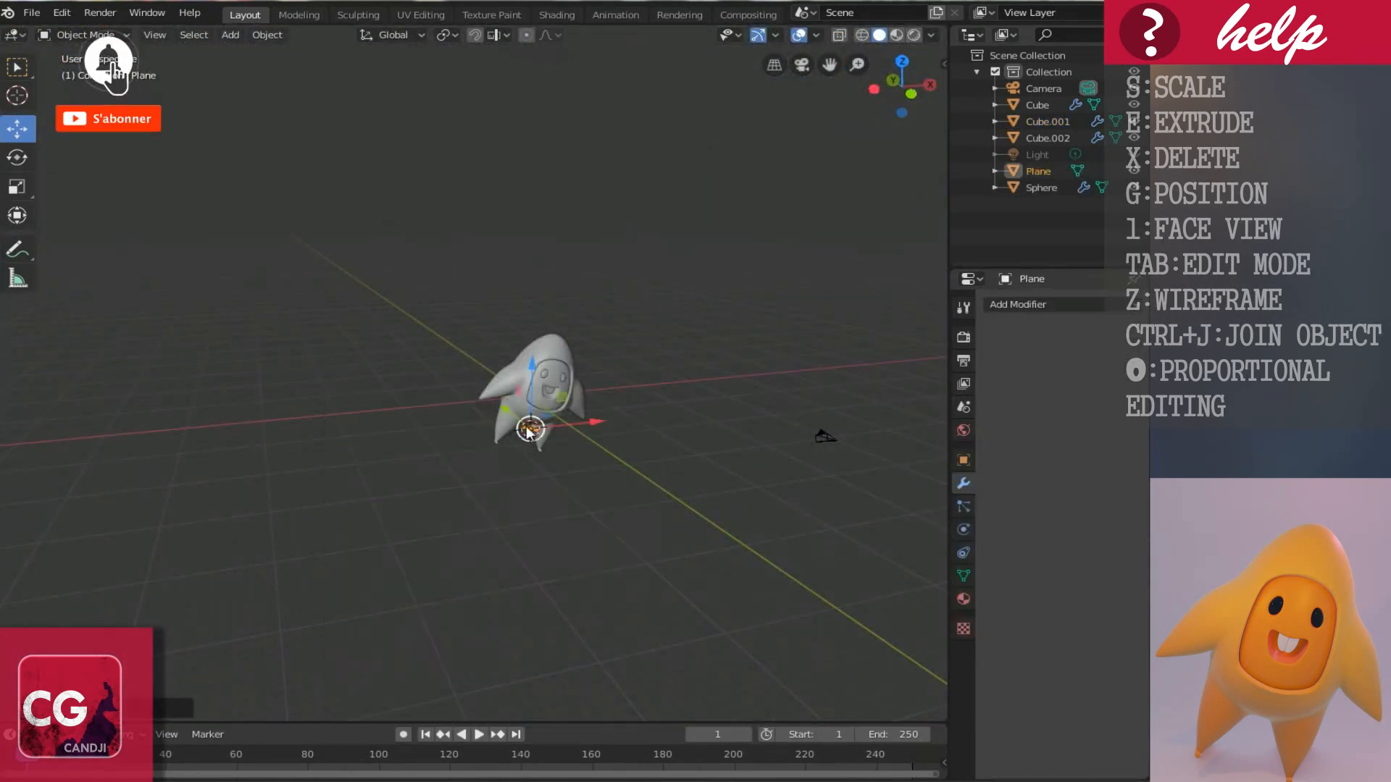
pyautogui.press('s')
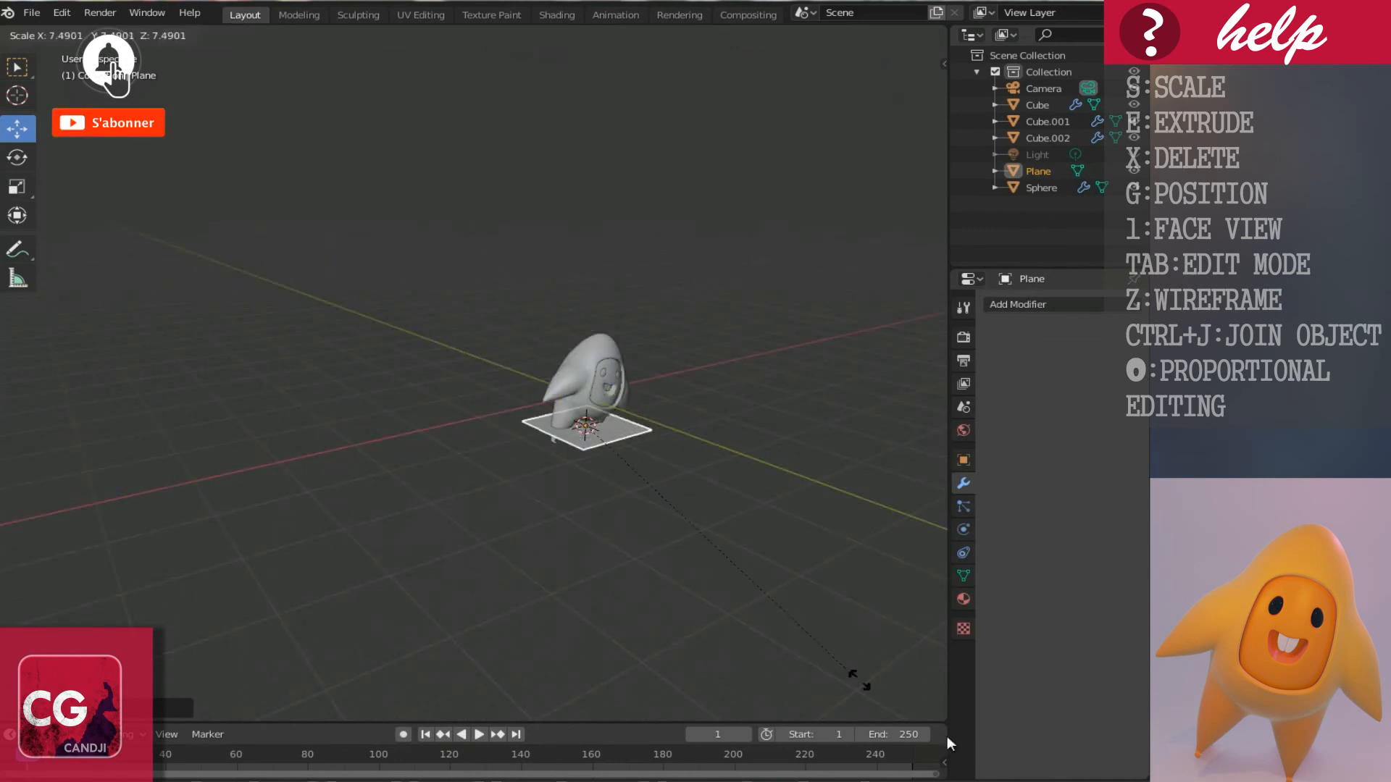
pyautogui.click(847, 544)
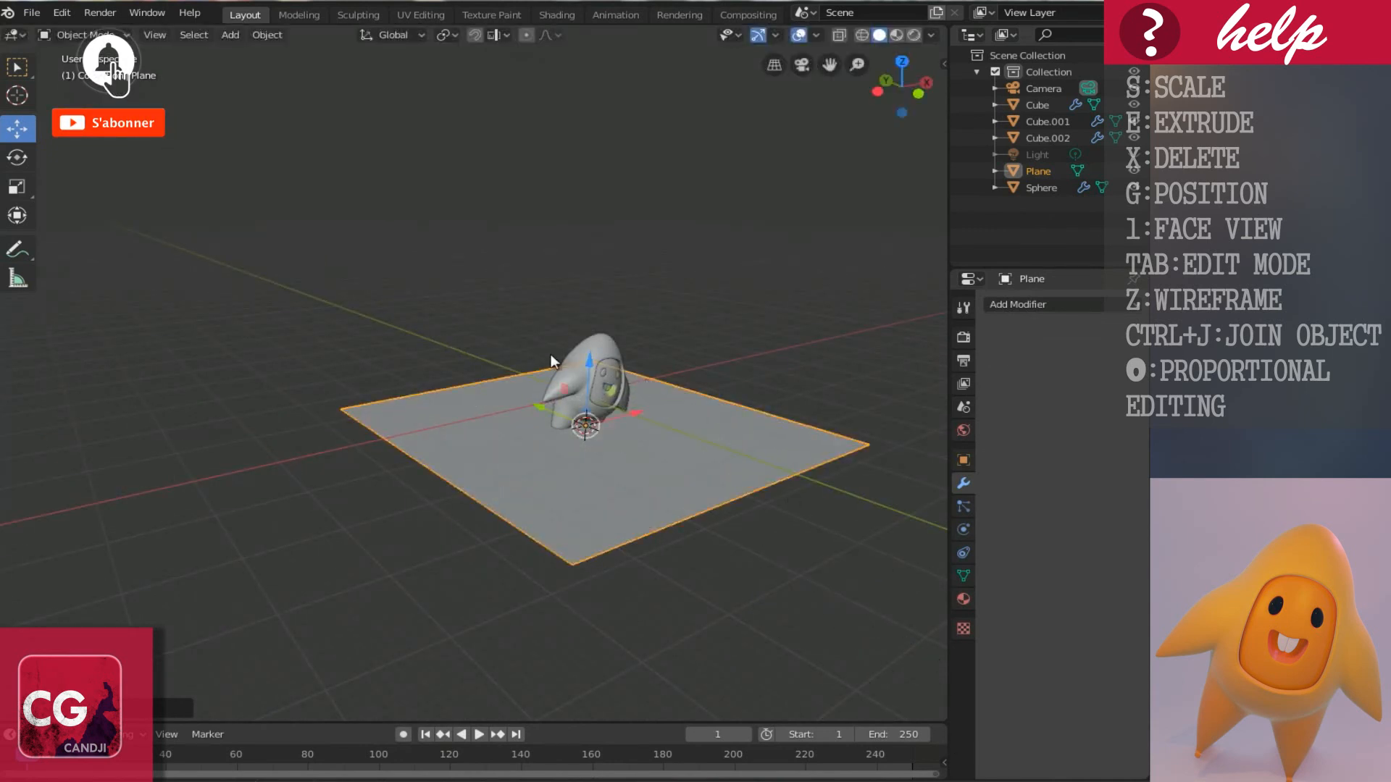
# Lower the floor plane to the height of the character's feet and check it through the camera.
pyautogui.press('g')
pyautogui.click(584, 395)
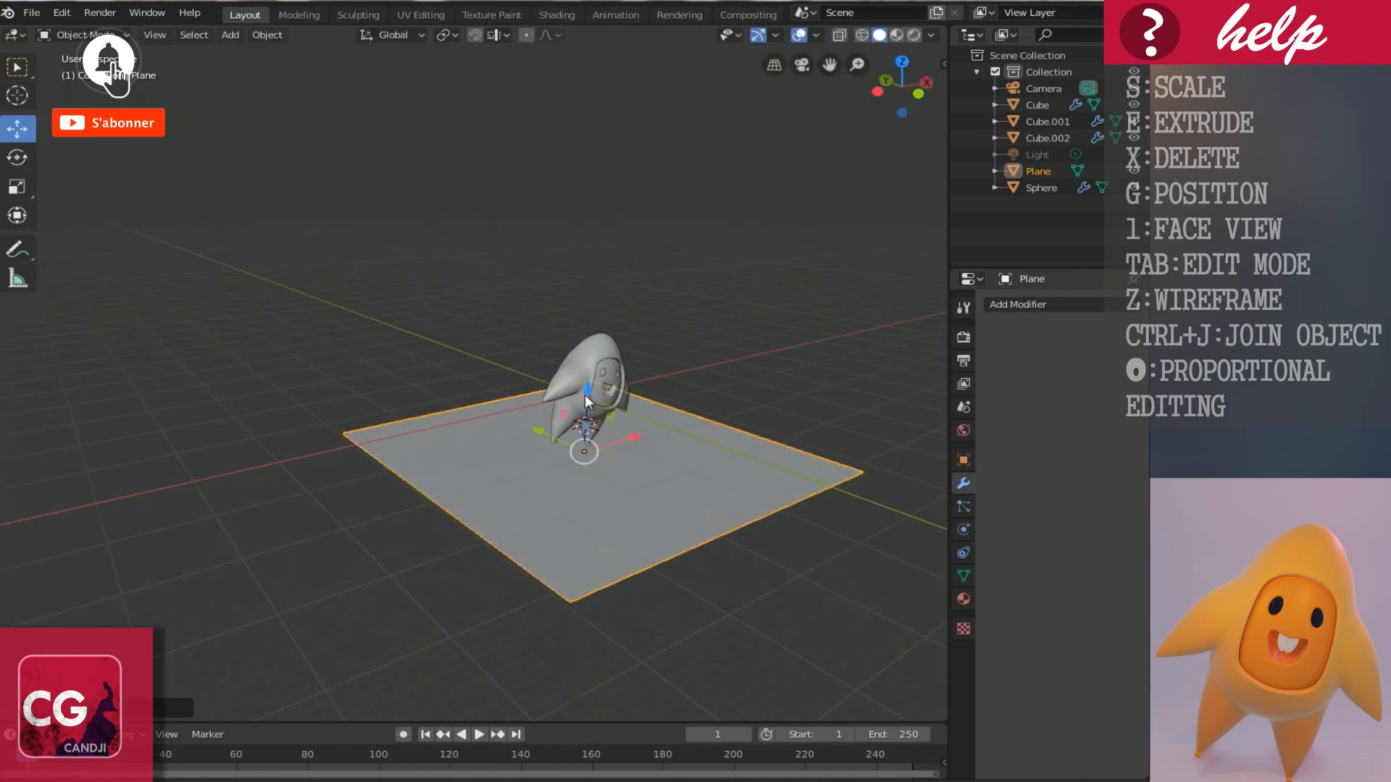
pyautogui.press('KP_0')
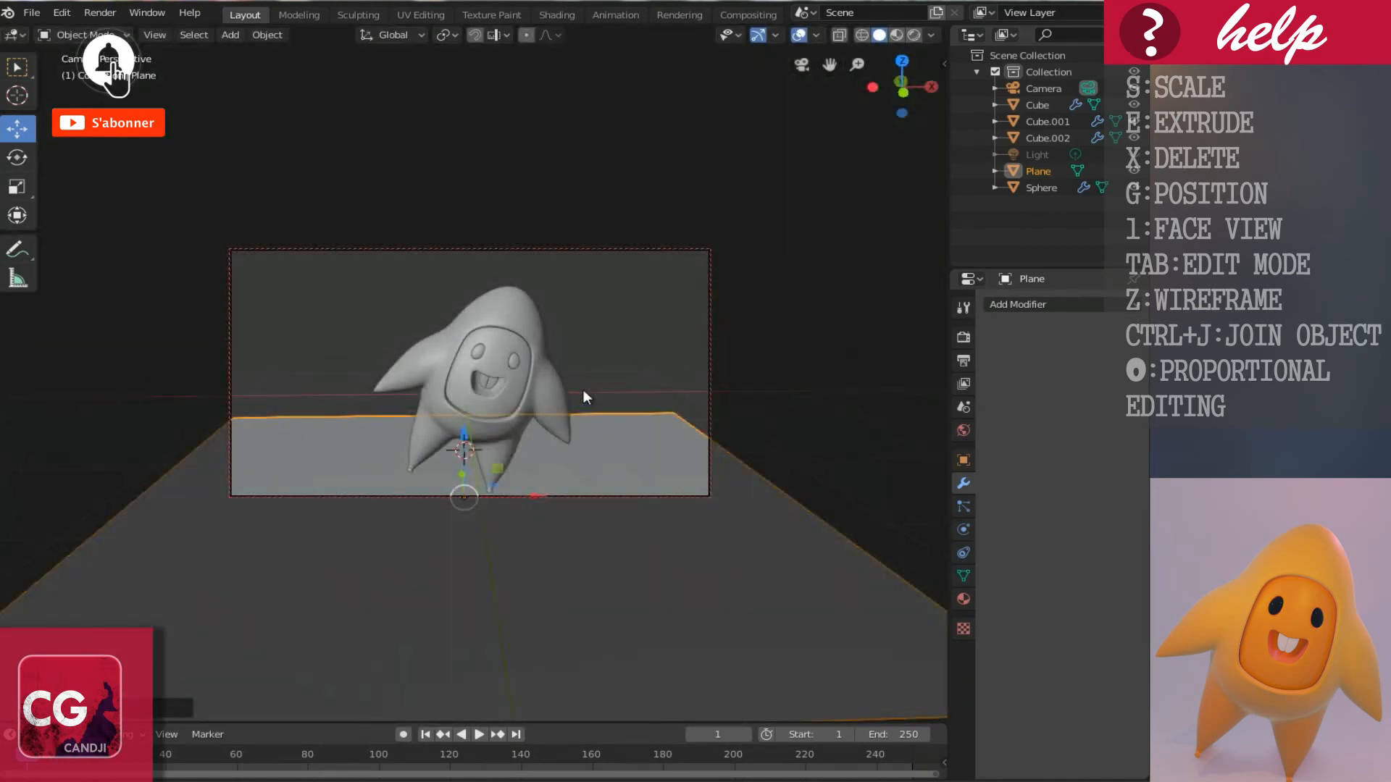
pyautogui.press('KP_0')
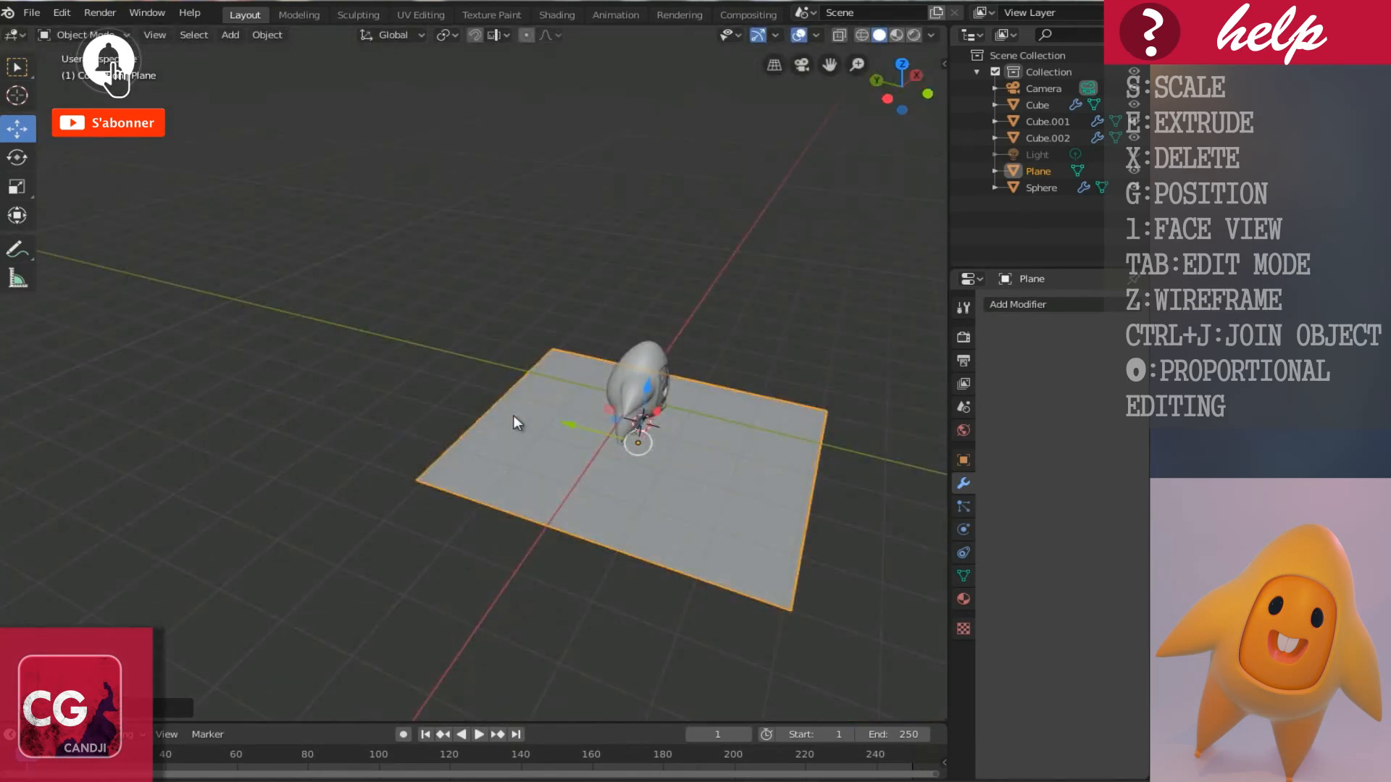
# Extrude the floor plane's rear edge straight up along Z into a tall back wall behind the character.
pyautogui.press('Tab')
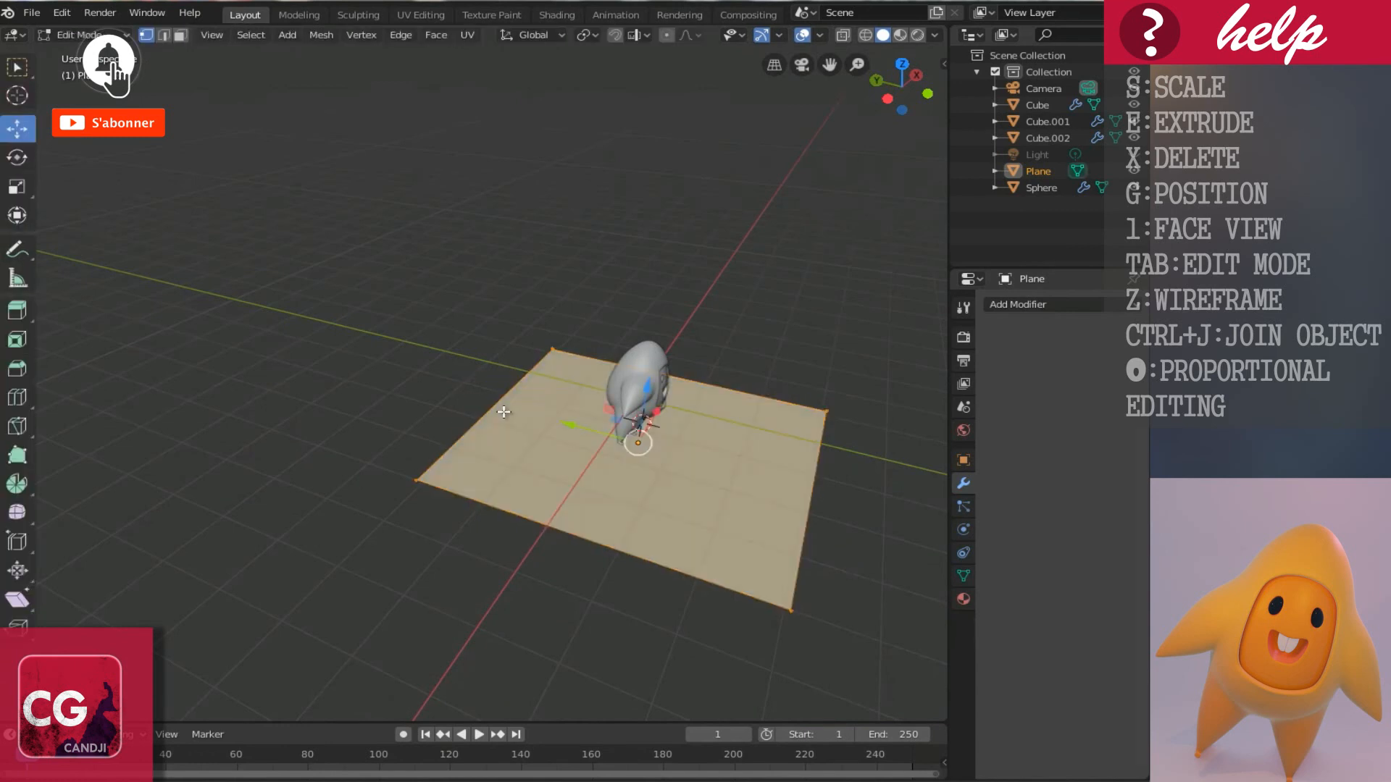
pyautogui.hotkey('ctrl', 'Tab')
pyautogui.click(503, 425)
pyautogui.click(488, 411)
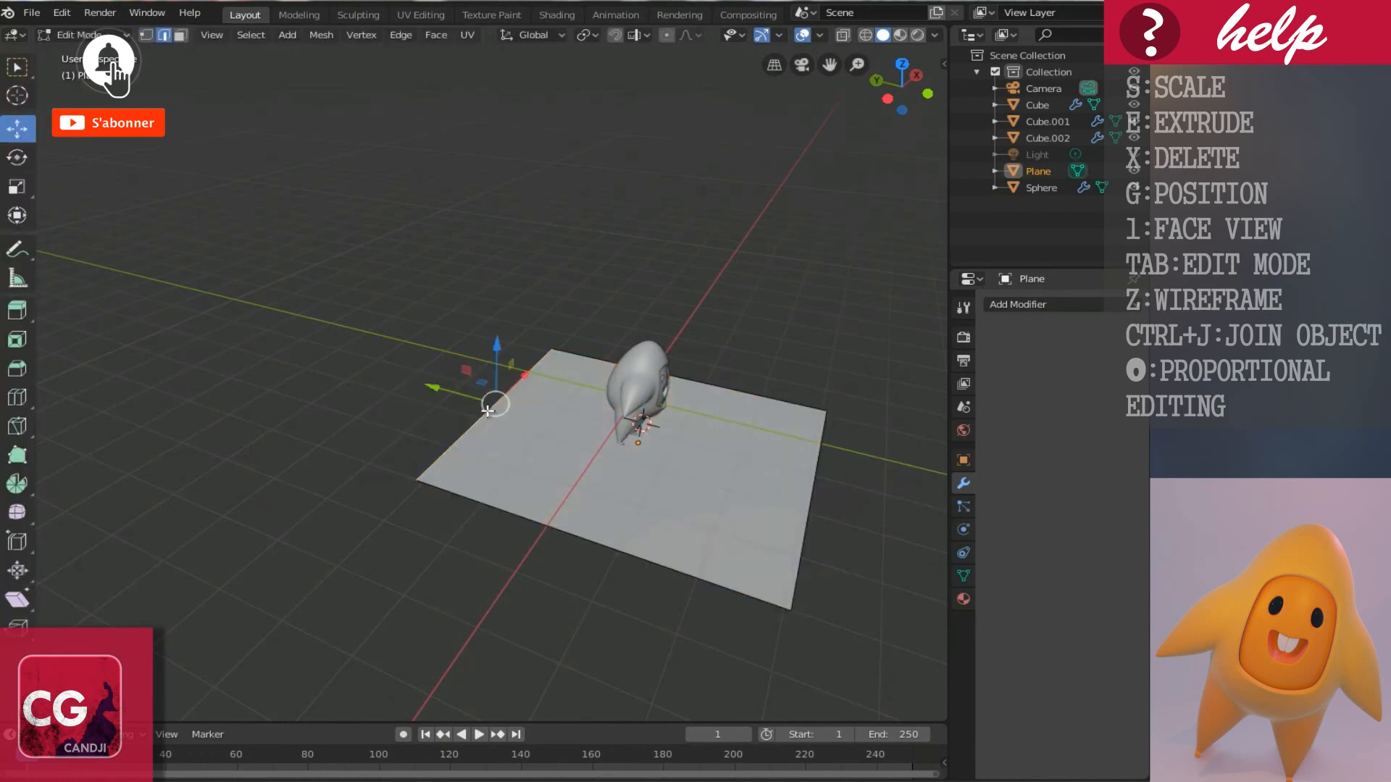
pyautogui.press('e')
pyautogui.press('z')
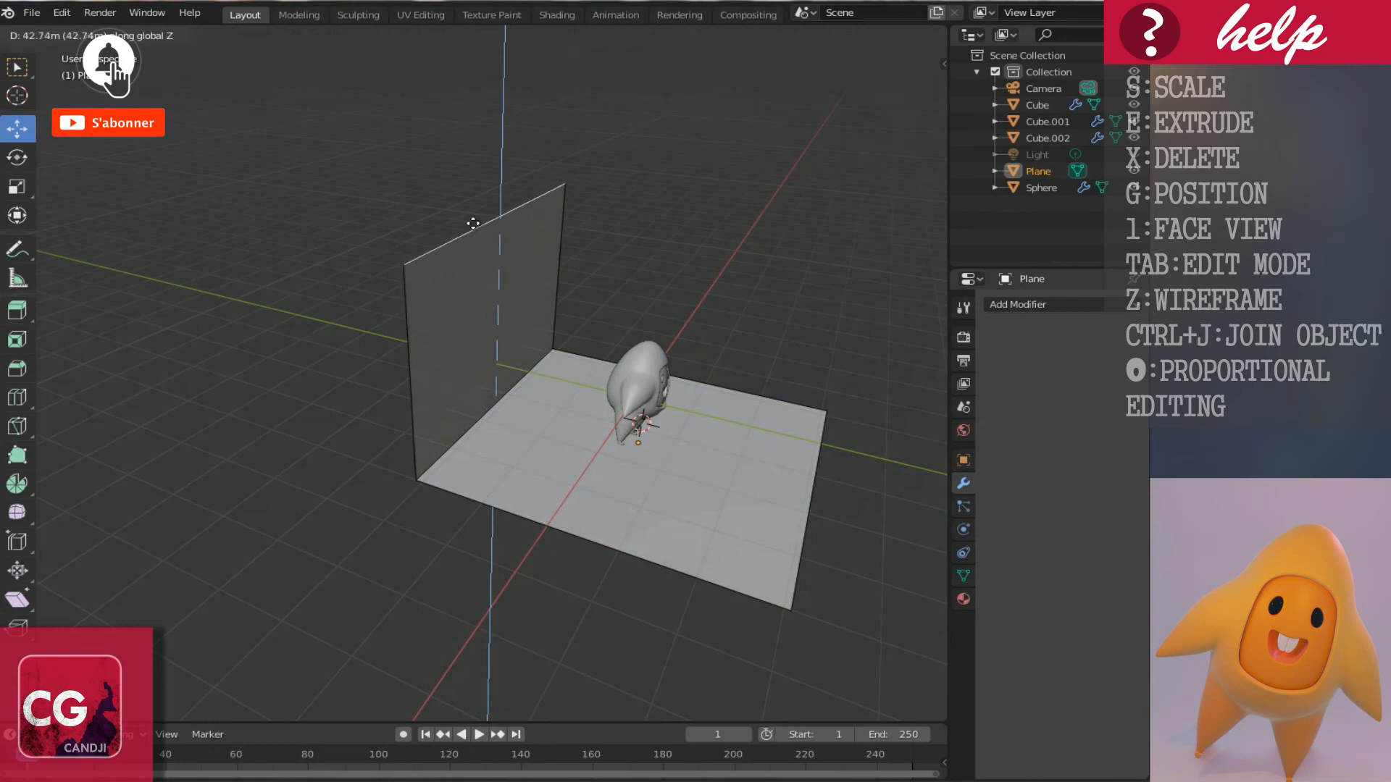
pyautogui.click(470, 211)
# Bevel the edge between floor and back wall into a wide rounded curve and shade the backdrop smooth.
pyautogui.click(495, 385)
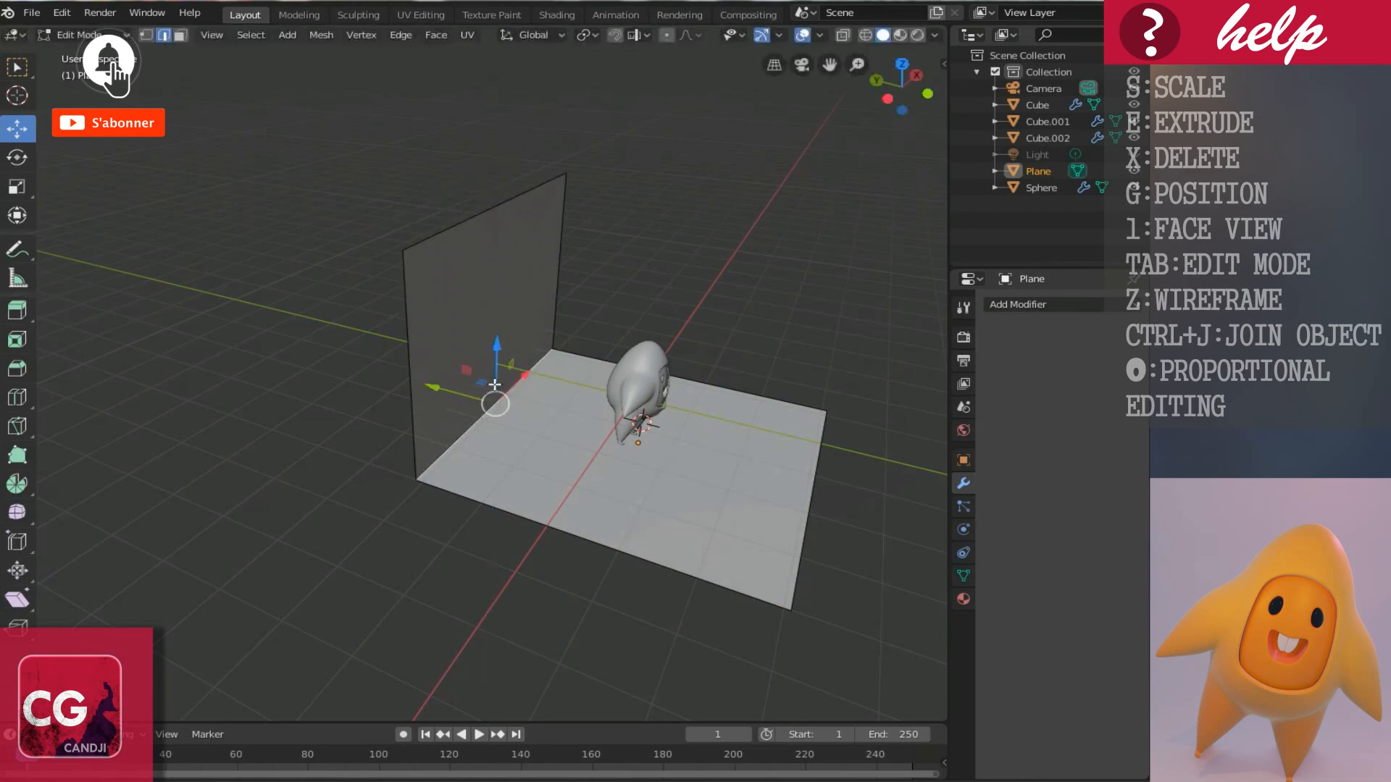
pyautogui.hotkey('ctrl', 'b')
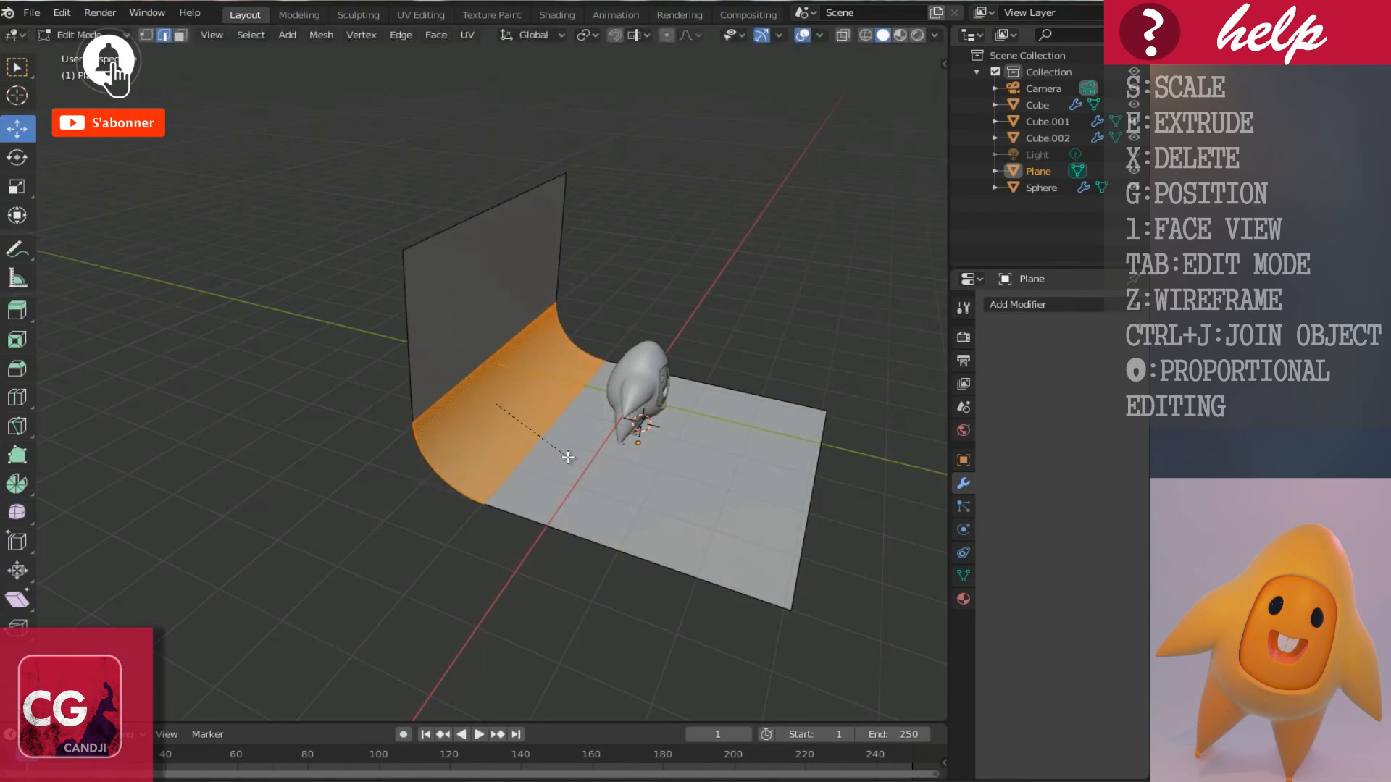
pyautogui.click(576, 462)
pyautogui.press('Tab')
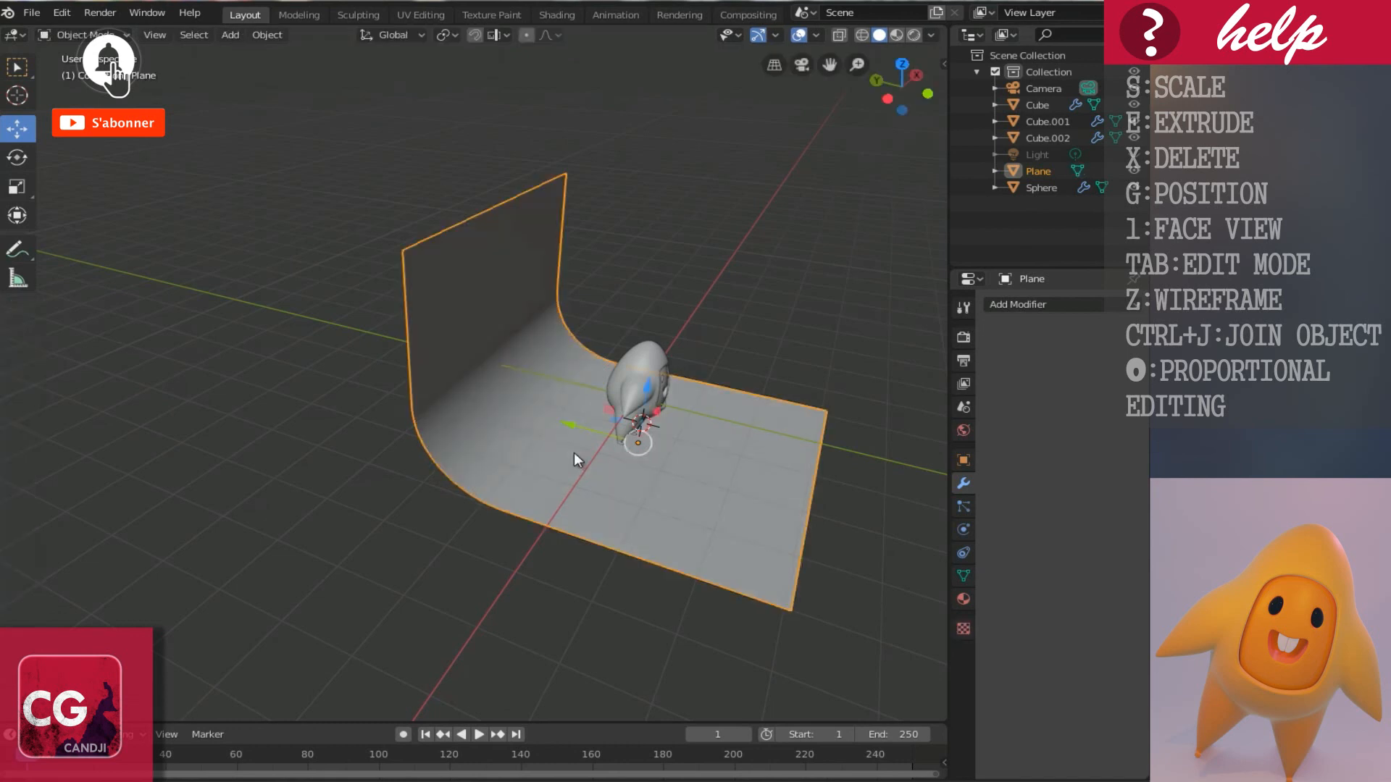
pyautogui.rightClick(574, 452)
pyautogui.click(574, 452)
# Widen the backdrop along X by a factor of about 1.4 so it fills the camera frame.
pyautogui.press('KP_0')
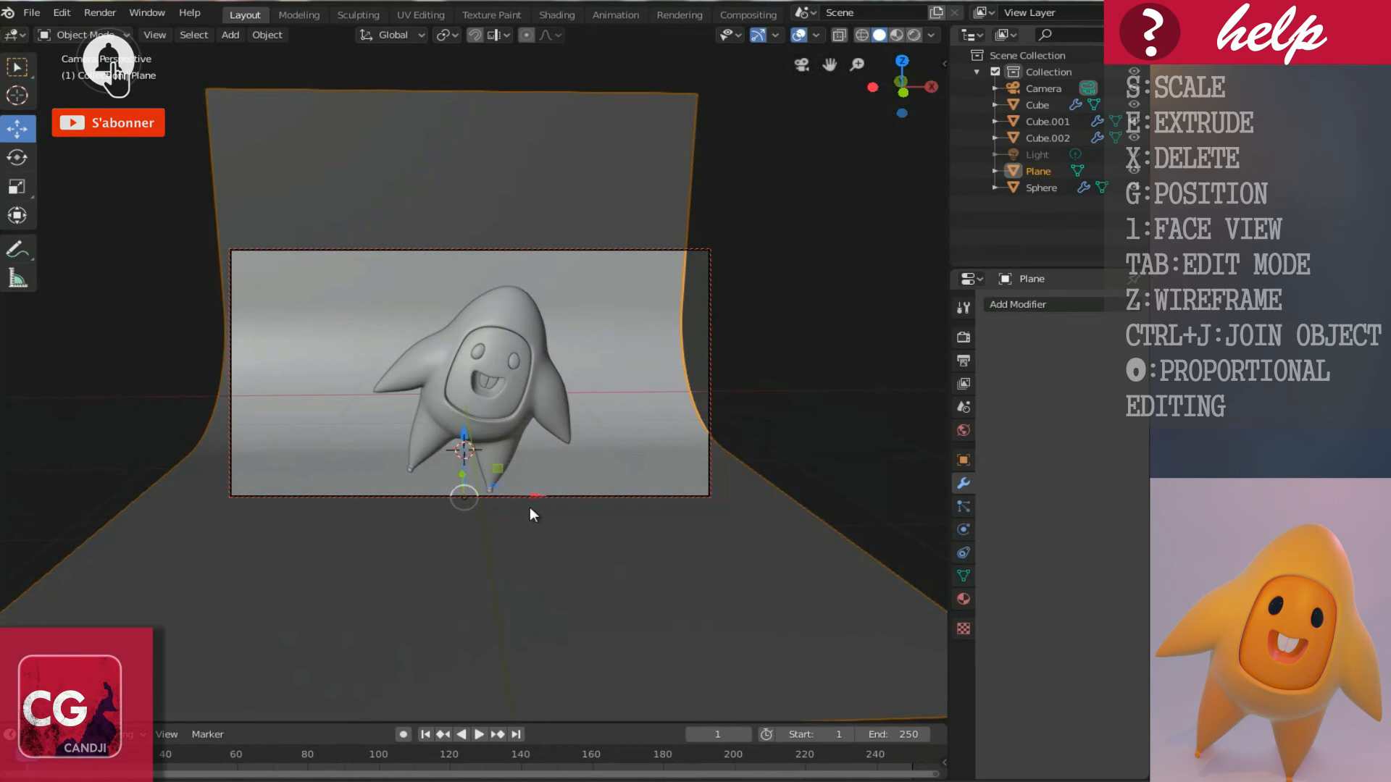
pyautogui.press('s')
pyautogui.press('x')
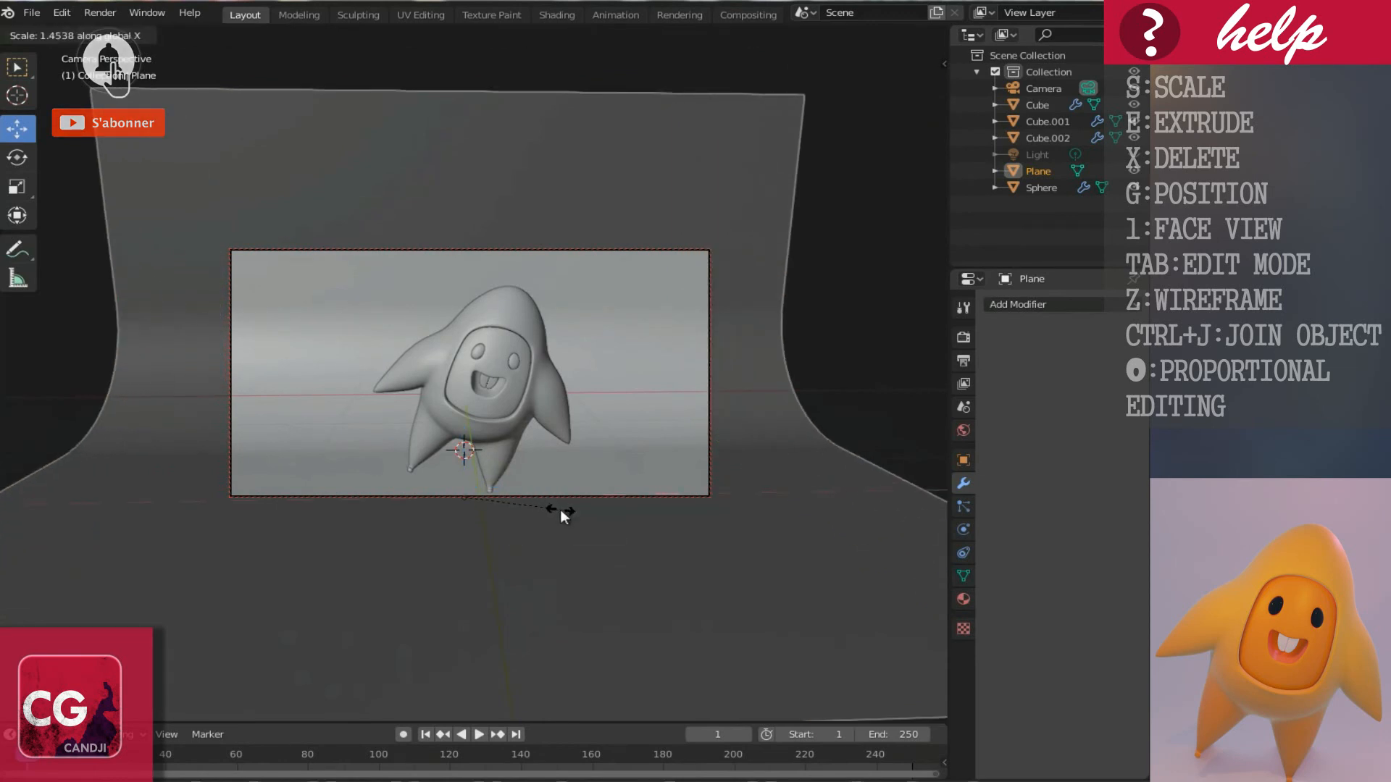
pyautogui.click(557, 510)
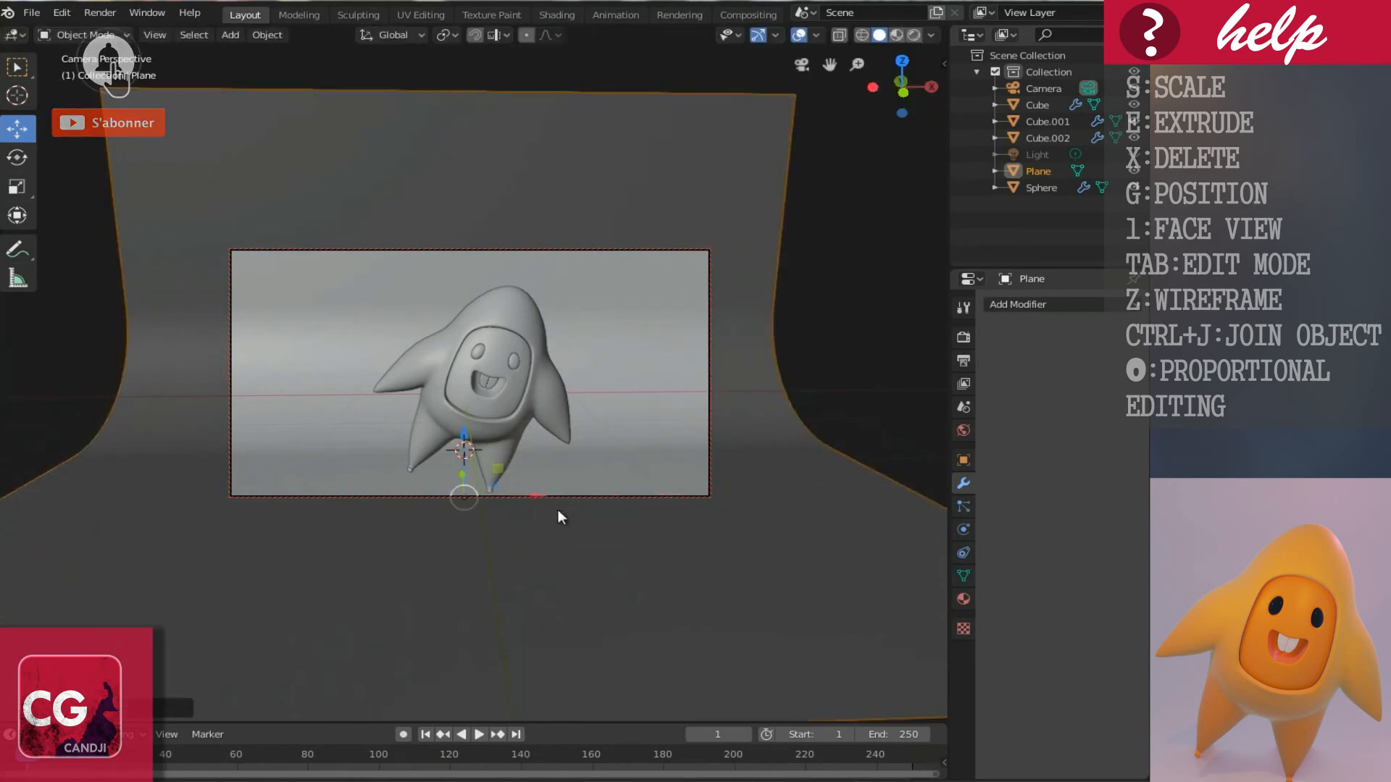
pyautogui.press('KP_0')
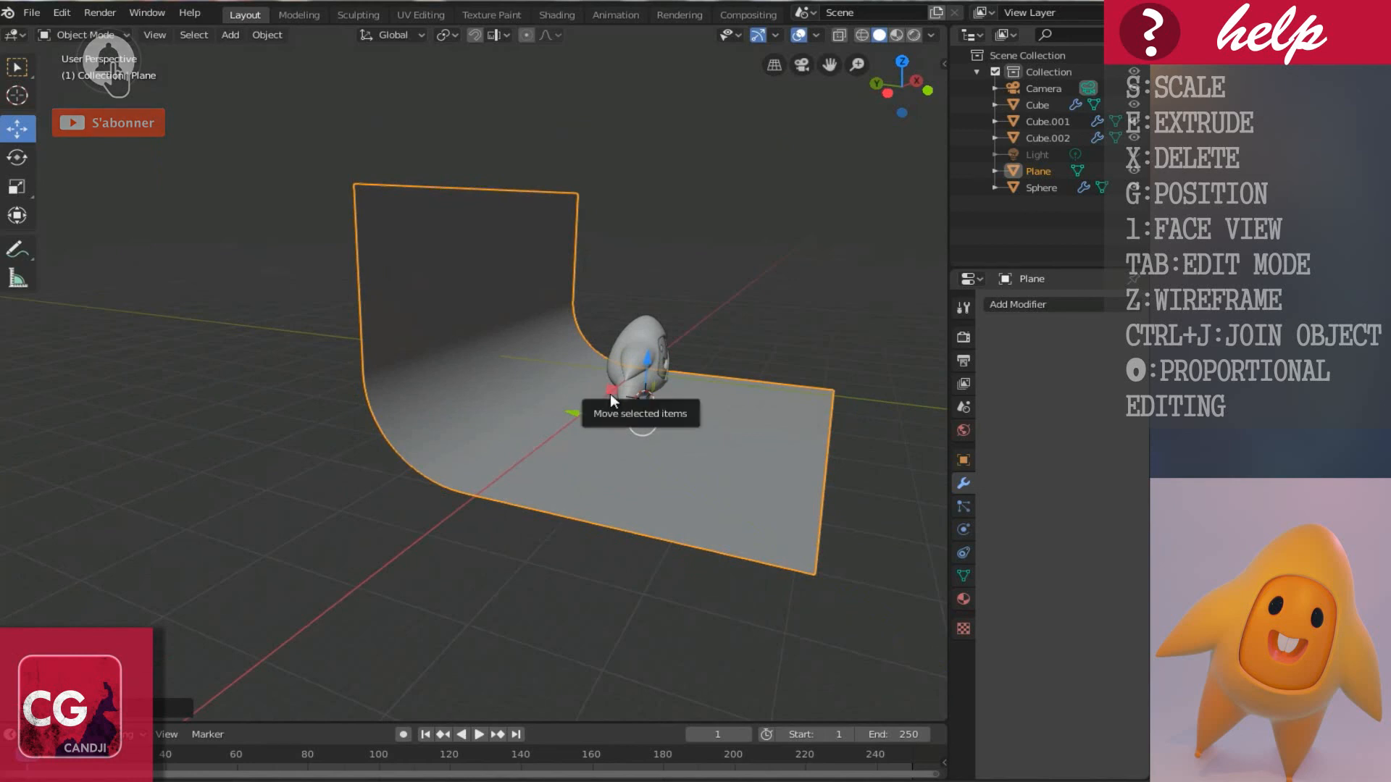
# Unhide the scene's light and raise it along Z to a height of about 12.73 m.
pyautogui.moveTo(708, 389); pyautogui.dragTo(524, 384, button='middle')
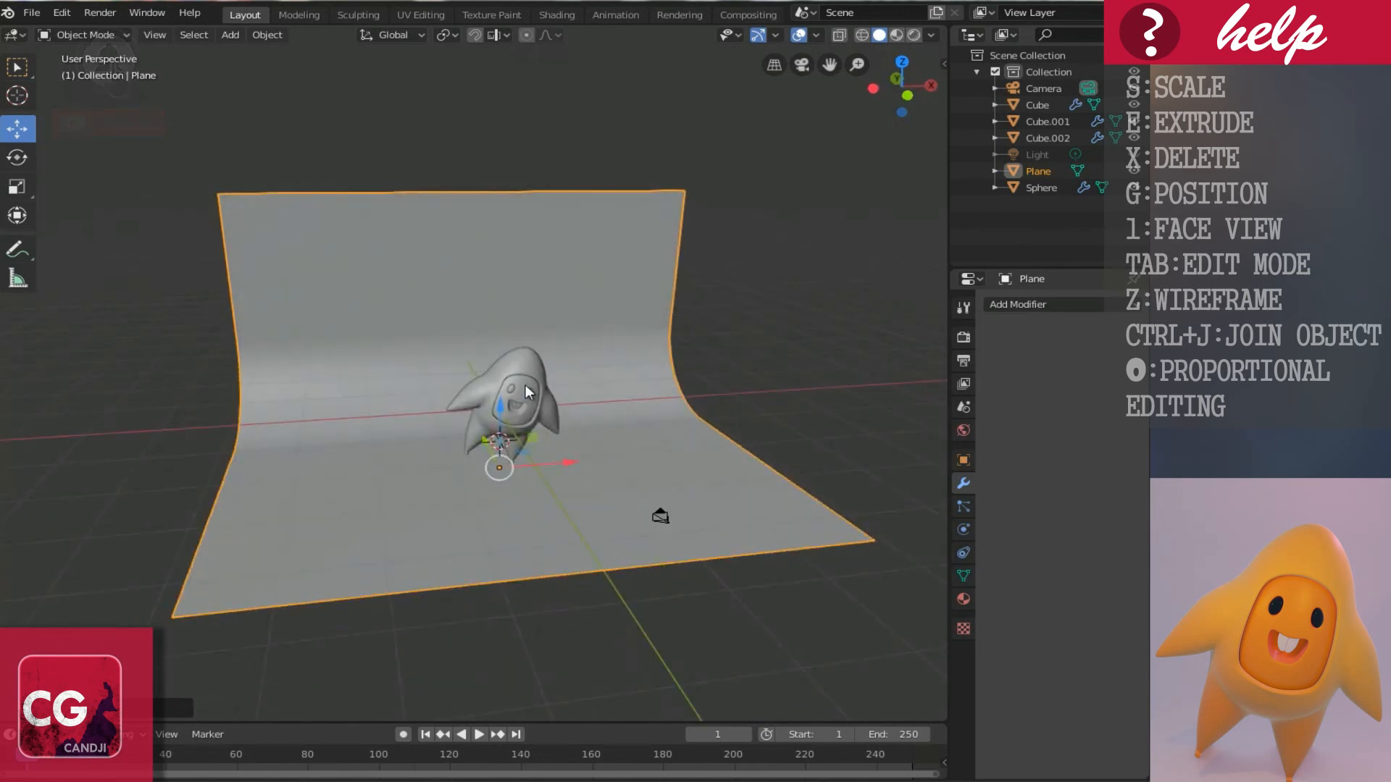
pyautogui.scroll(2, 524, 384)
pyautogui.moveTo(516, 454); pyautogui.dragTo(497, 454, button='middle')
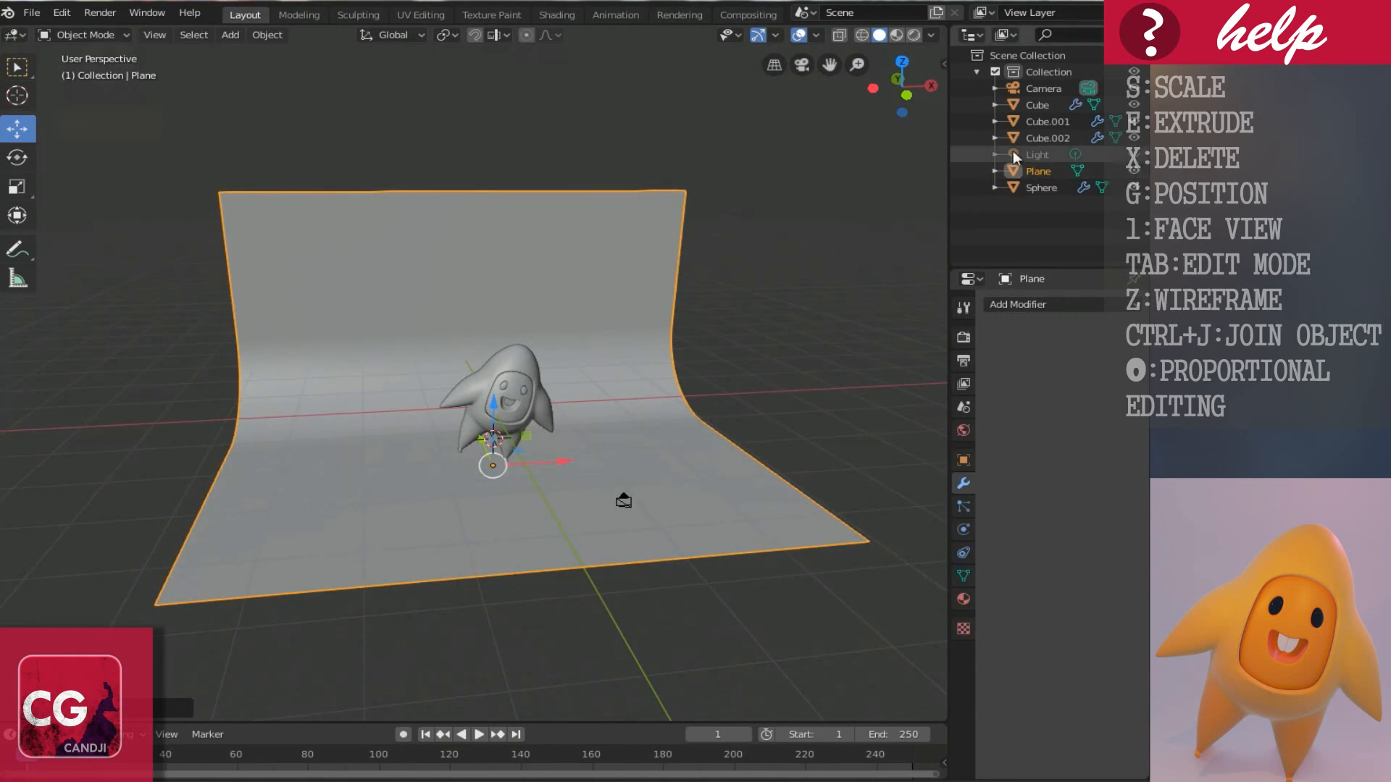
pyautogui.click(1134, 154)
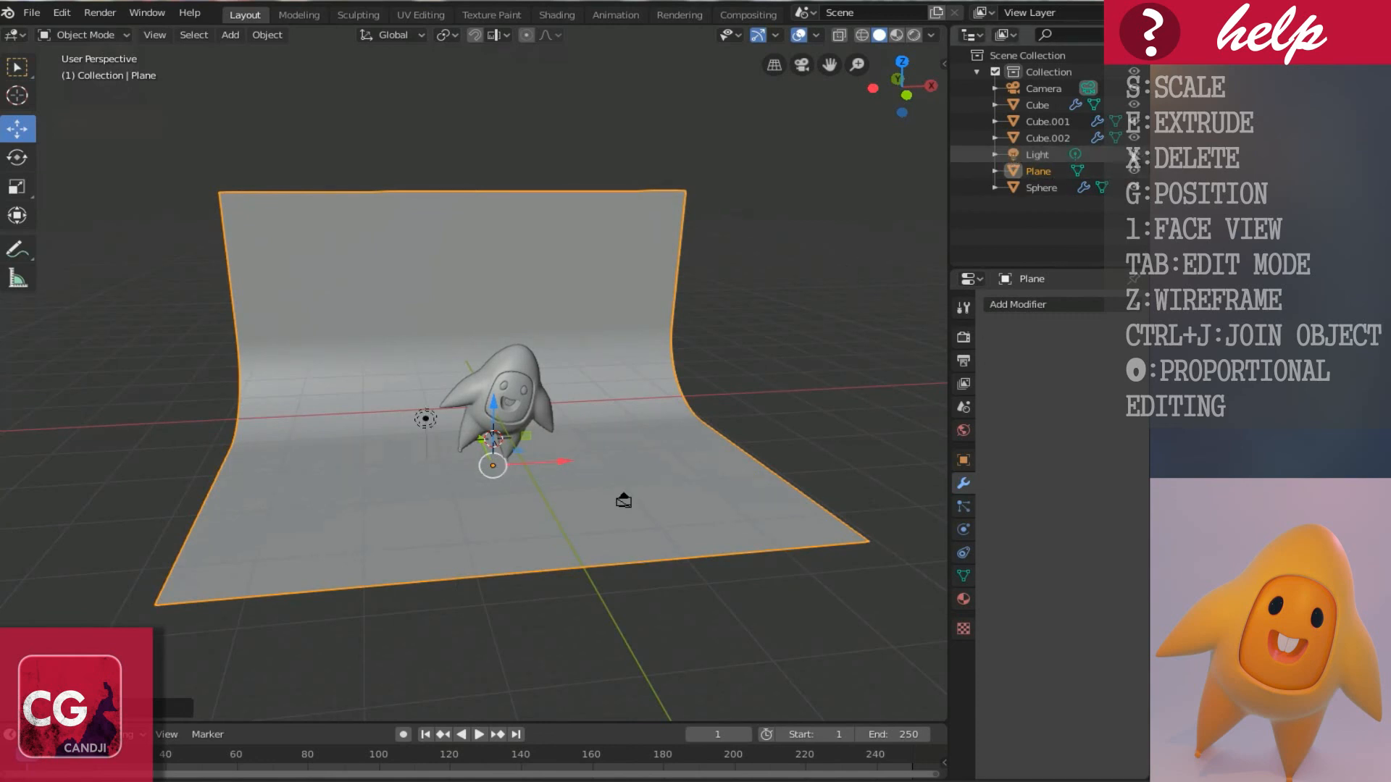
pyautogui.click(424, 419)
pyautogui.moveTo(424, 421); pyautogui.dragTo(558, 467, button='middle')
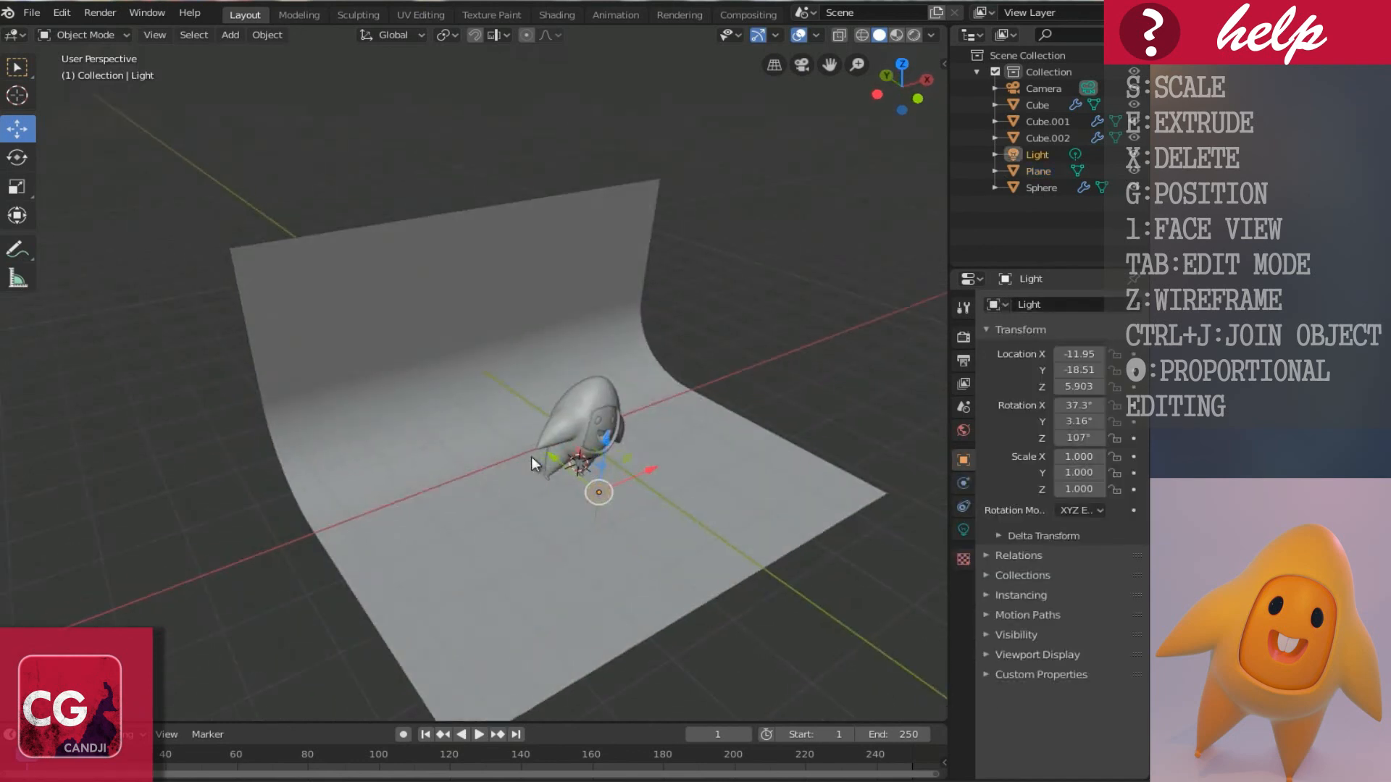
pyautogui.press('g')
pyautogui.press('z')
pyautogui.click(599, 403)
# Move the light outward along X to a location of about -14.76 m.
pyautogui.moveTo(598, 403); pyautogui.dragTo(551, 414, button='middle')
pyautogui.press('g')
pyautogui.press('x')
pyautogui.click(520, 455)
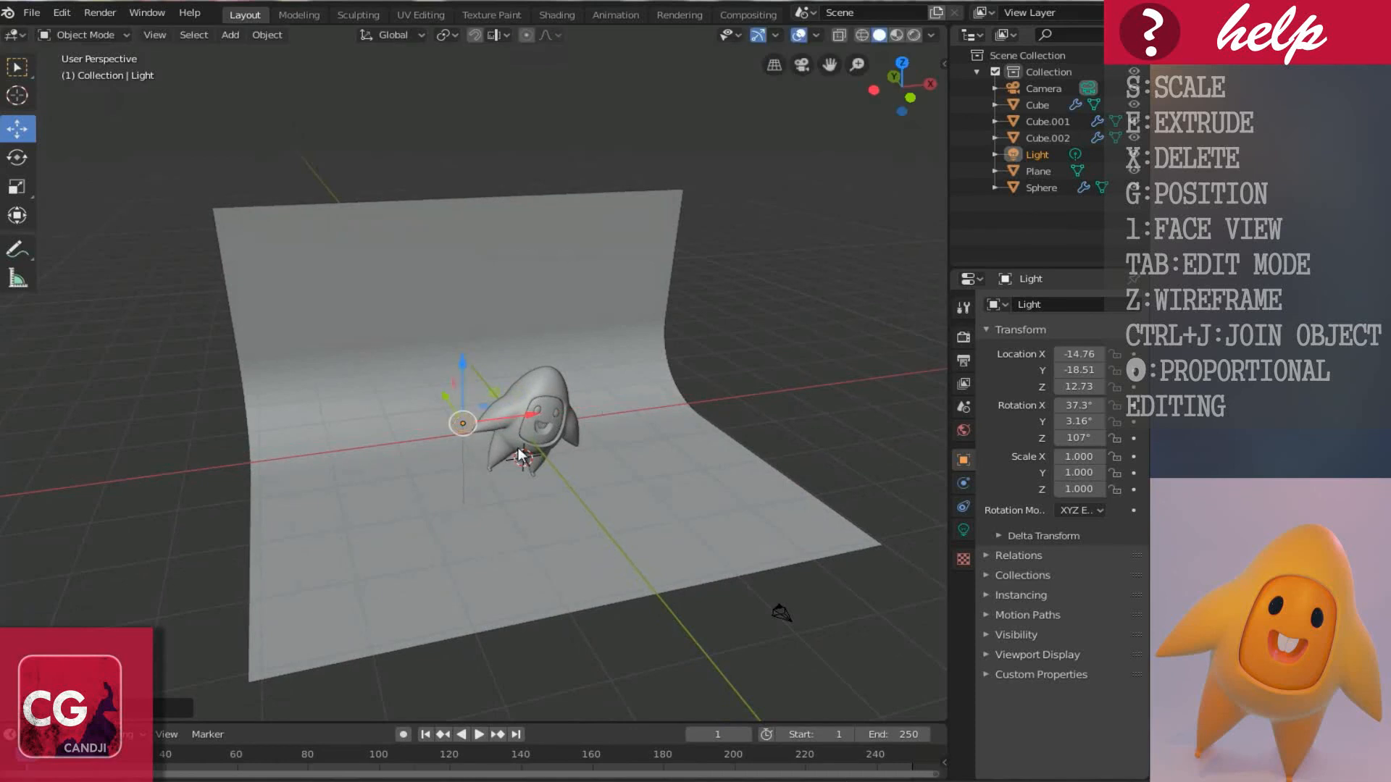
# Duplicate the light along X to about 7.54 m on the character's opposite side.
pyautogui.hotkey('shift', 'd')
pyautogui.press('x')
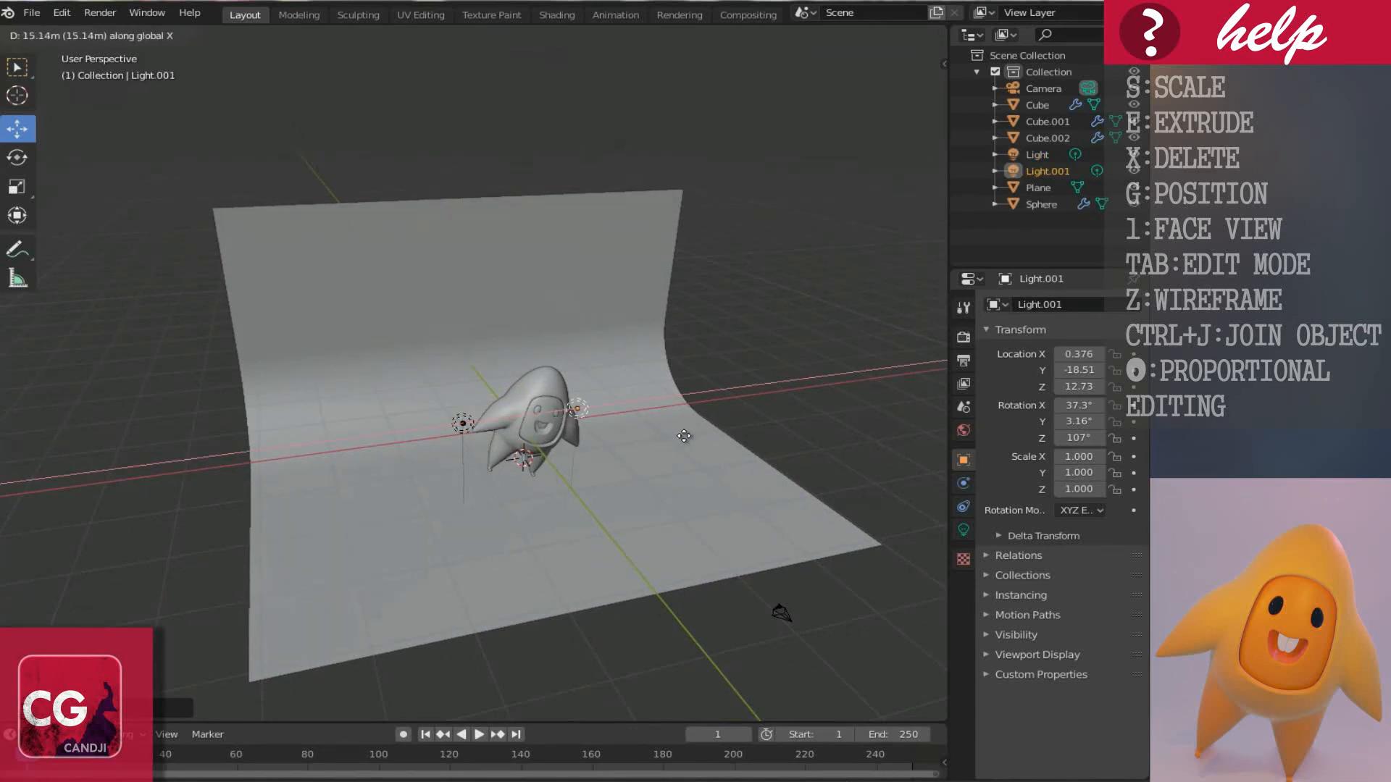
pyautogui.click(681, 435)
# Duplicate the selected light along Y to about 4.18 m behind the character, then shift the copy along X to about 12.27 m.
pyautogui.moveTo(684, 434); pyautogui.dragTo(698, 446, button='middle')
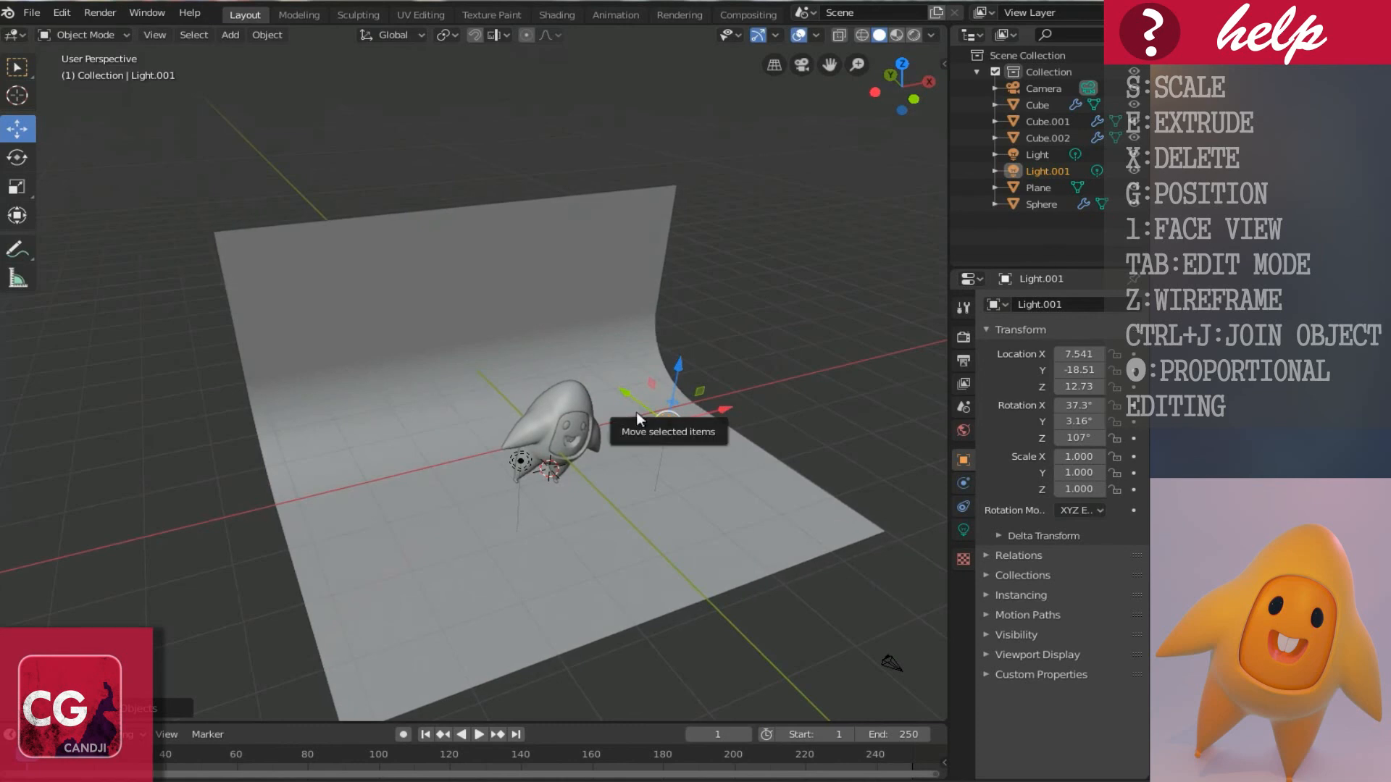
pyautogui.hotkey('shift', 'd')
pyautogui.press('y')
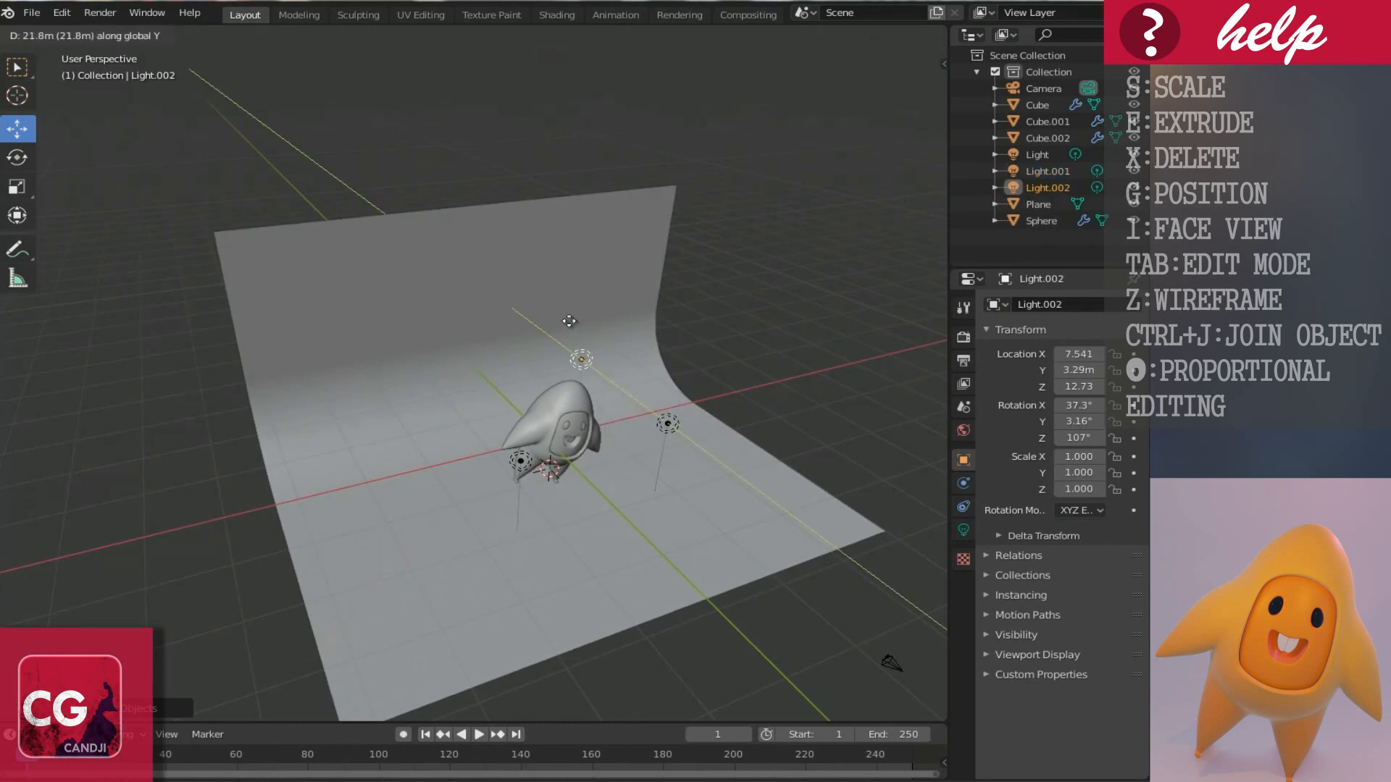
pyautogui.click(578, 331)
pyautogui.press('g')
pyautogui.press('x')
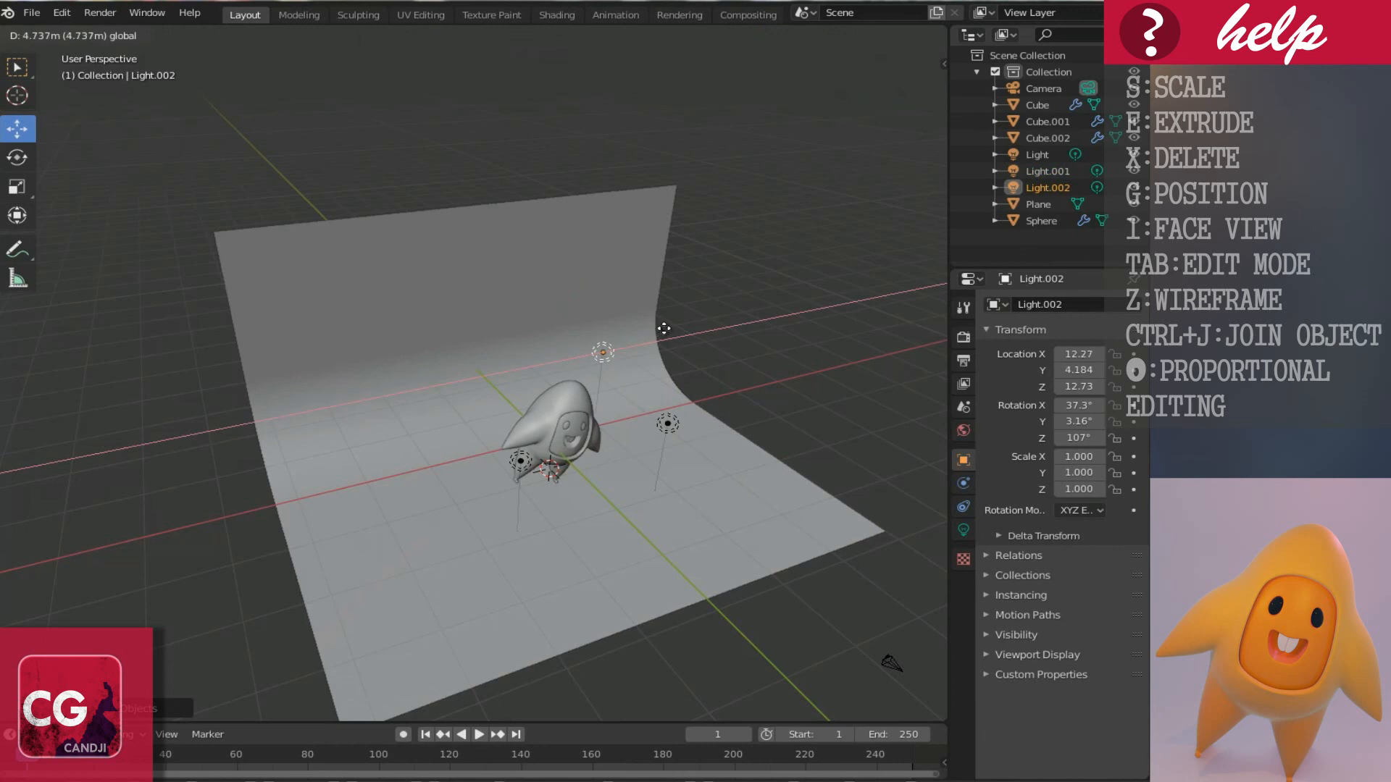
pyautogui.click(620, 423)
pyautogui.moveTo(620, 423); pyautogui.dragTo(585, 415, button='middle')
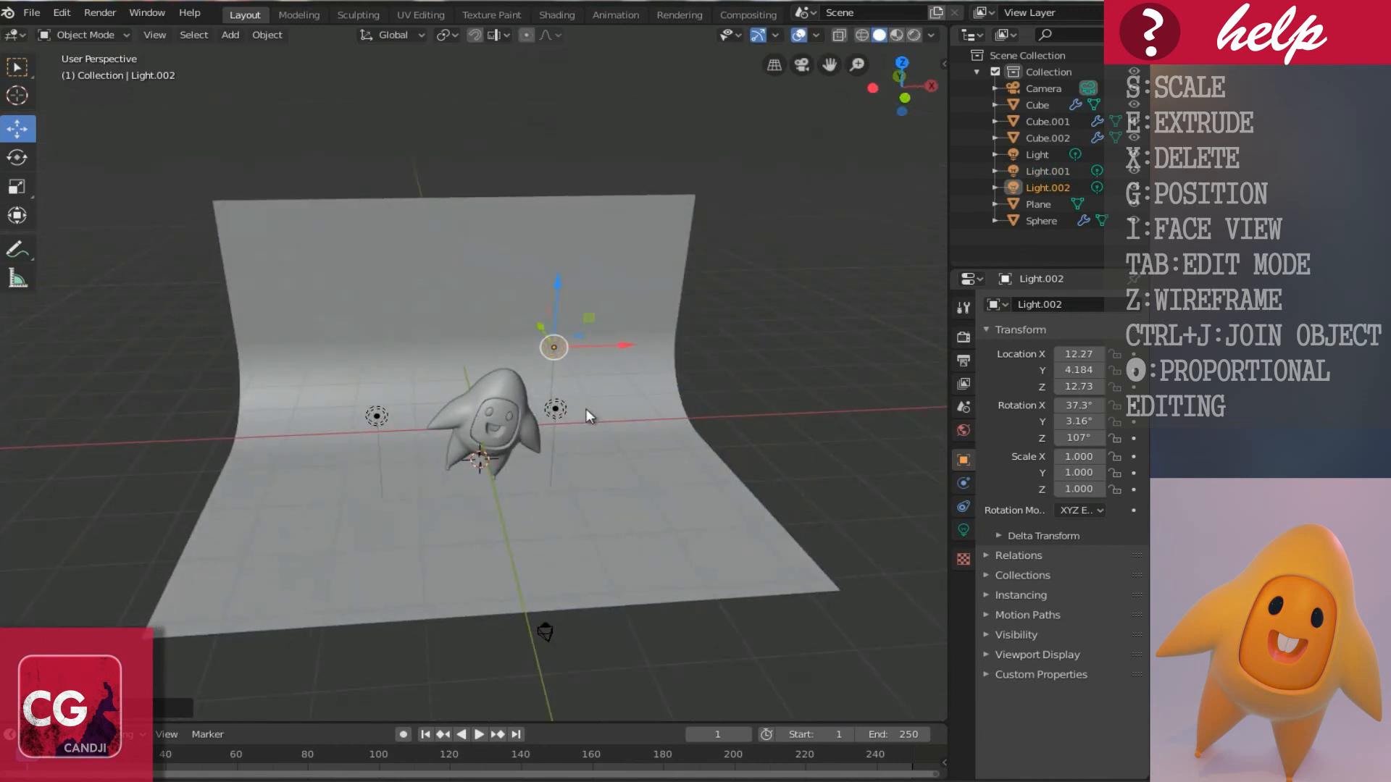
# Create a new world and set its background colour to a pale blue at full brightness.
pyautogui.press('KP_0')
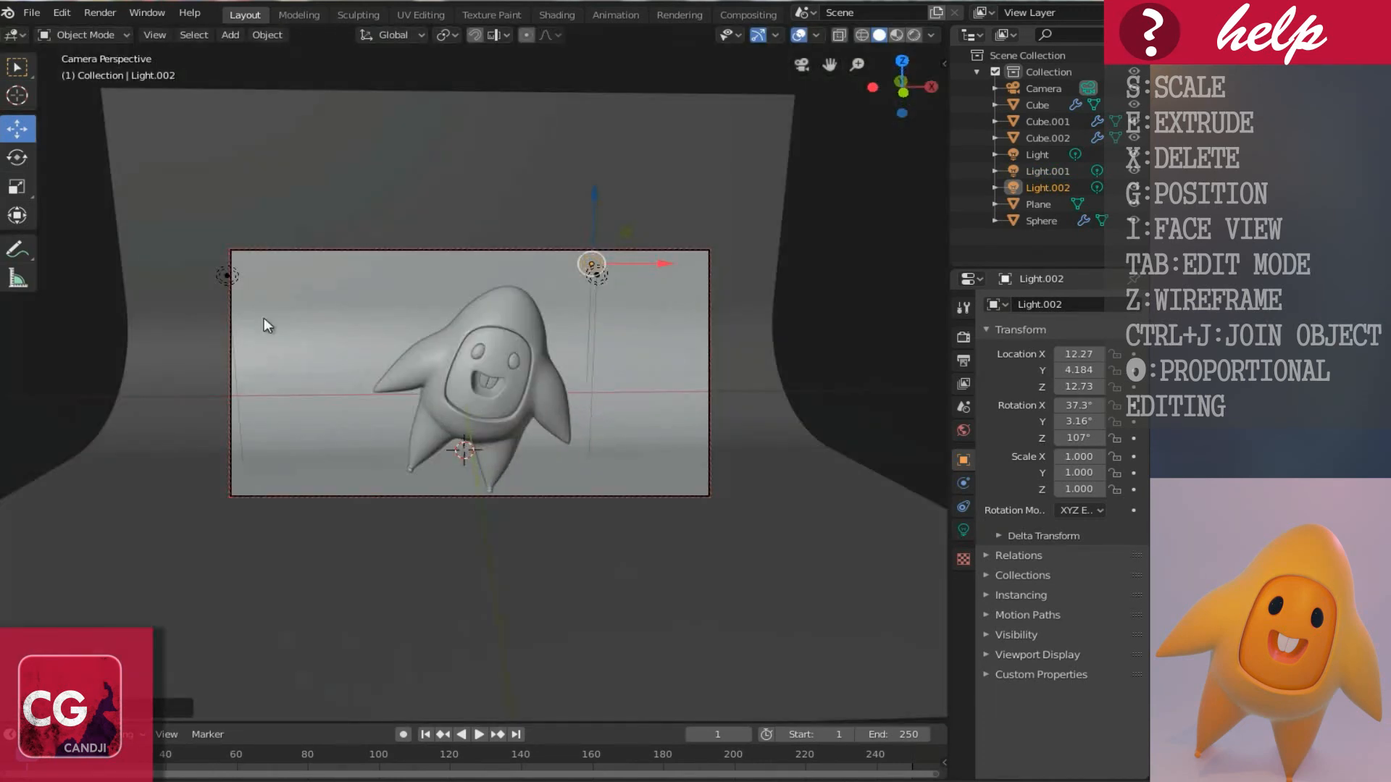
pyautogui.click(236, 276)
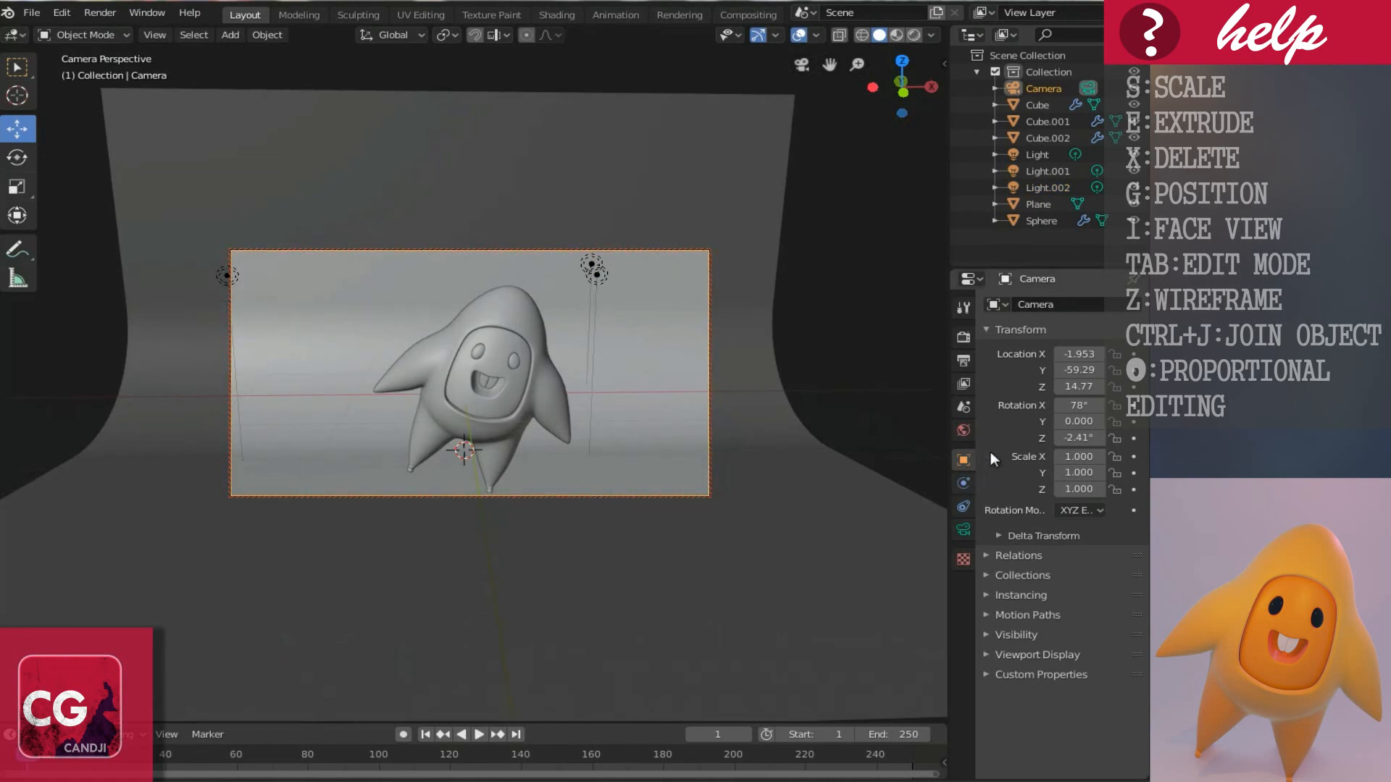
pyautogui.click(964, 430)
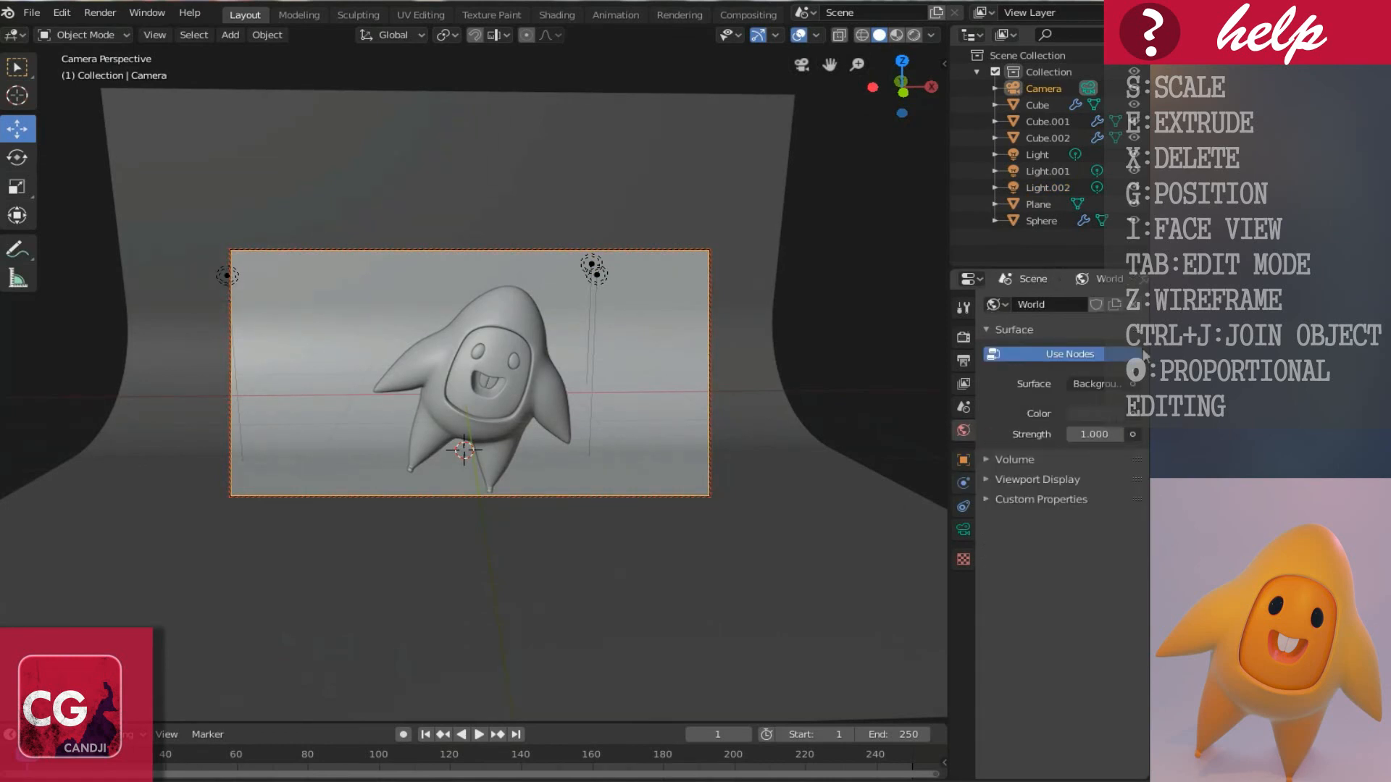
pyautogui.click(1135, 305)
pyautogui.click(1087, 305)
pyautogui.click(1099, 415)
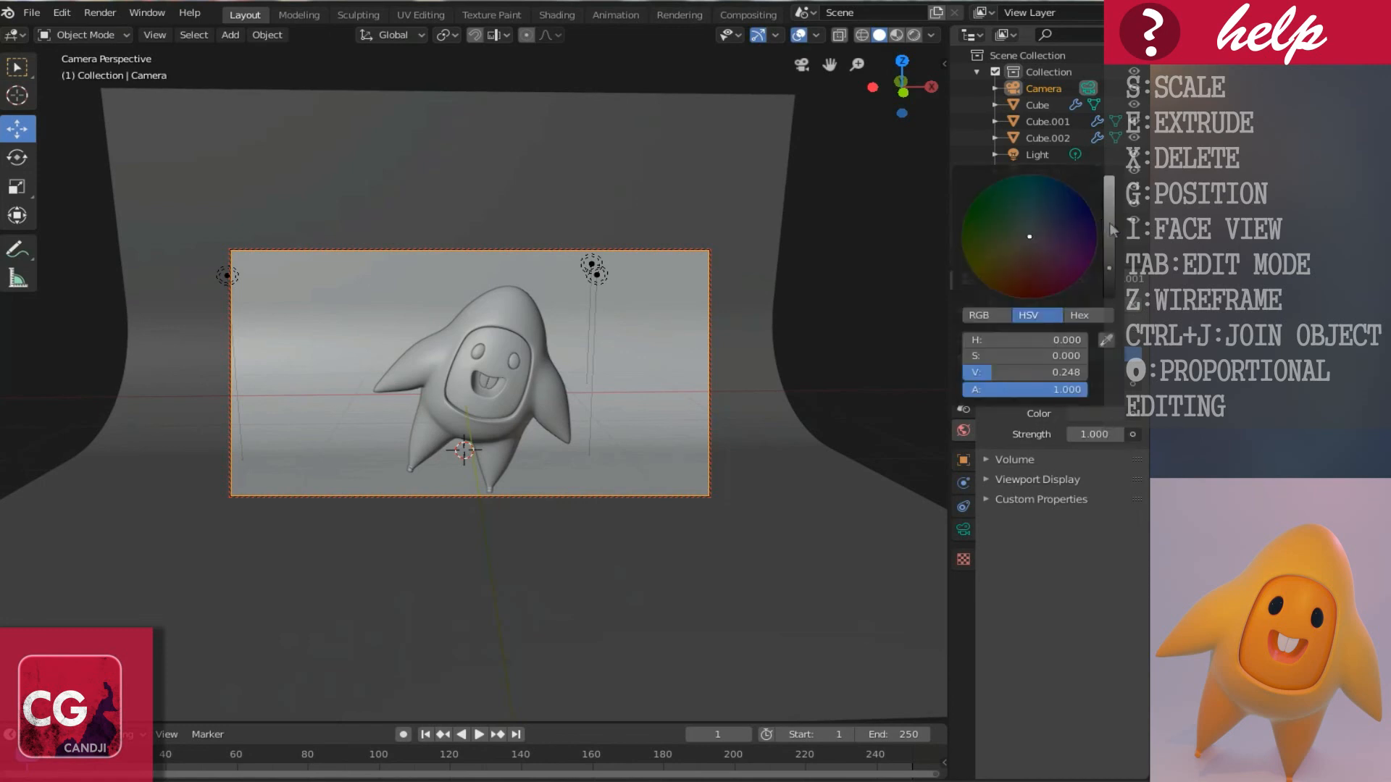
pyautogui.moveTo(1110, 229); pyautogui.dragTo(1108, 178)
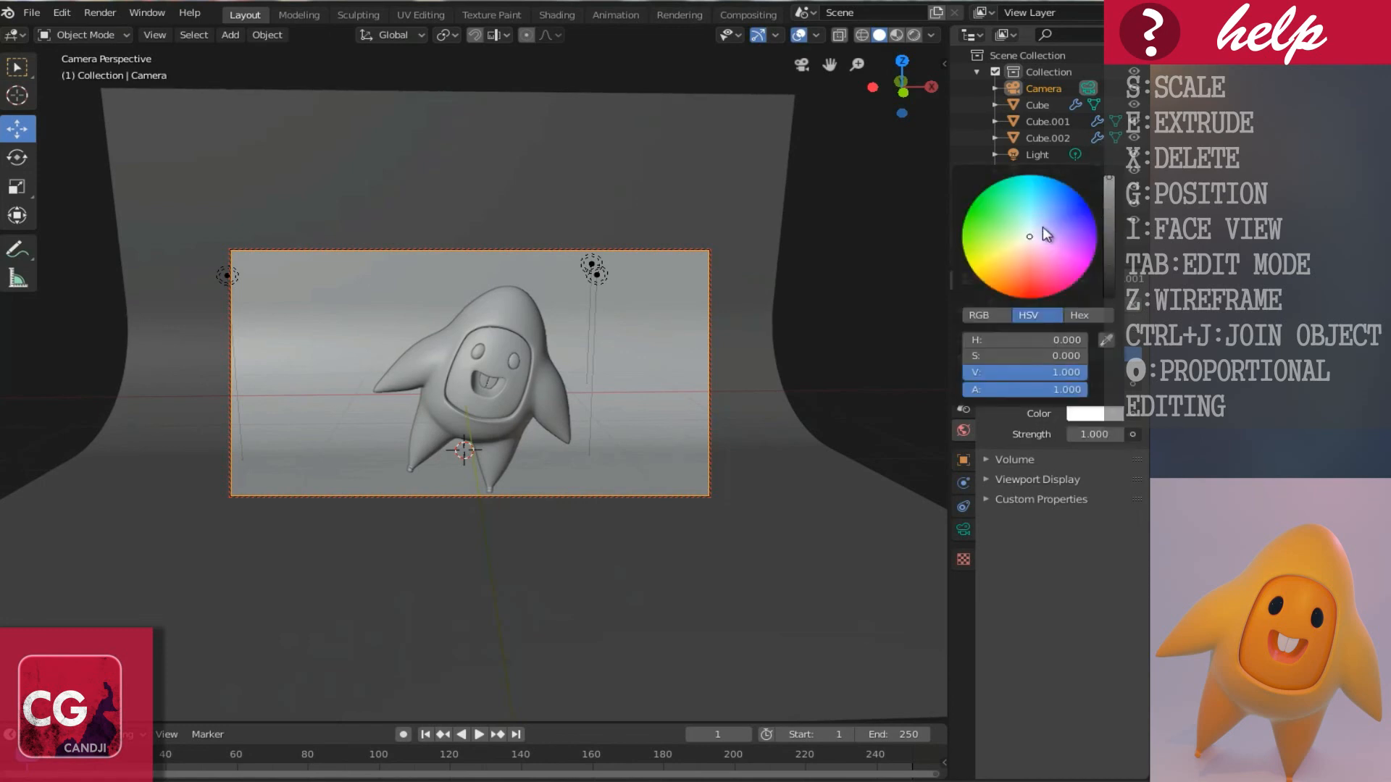
pyautogui.click(1042, 229)
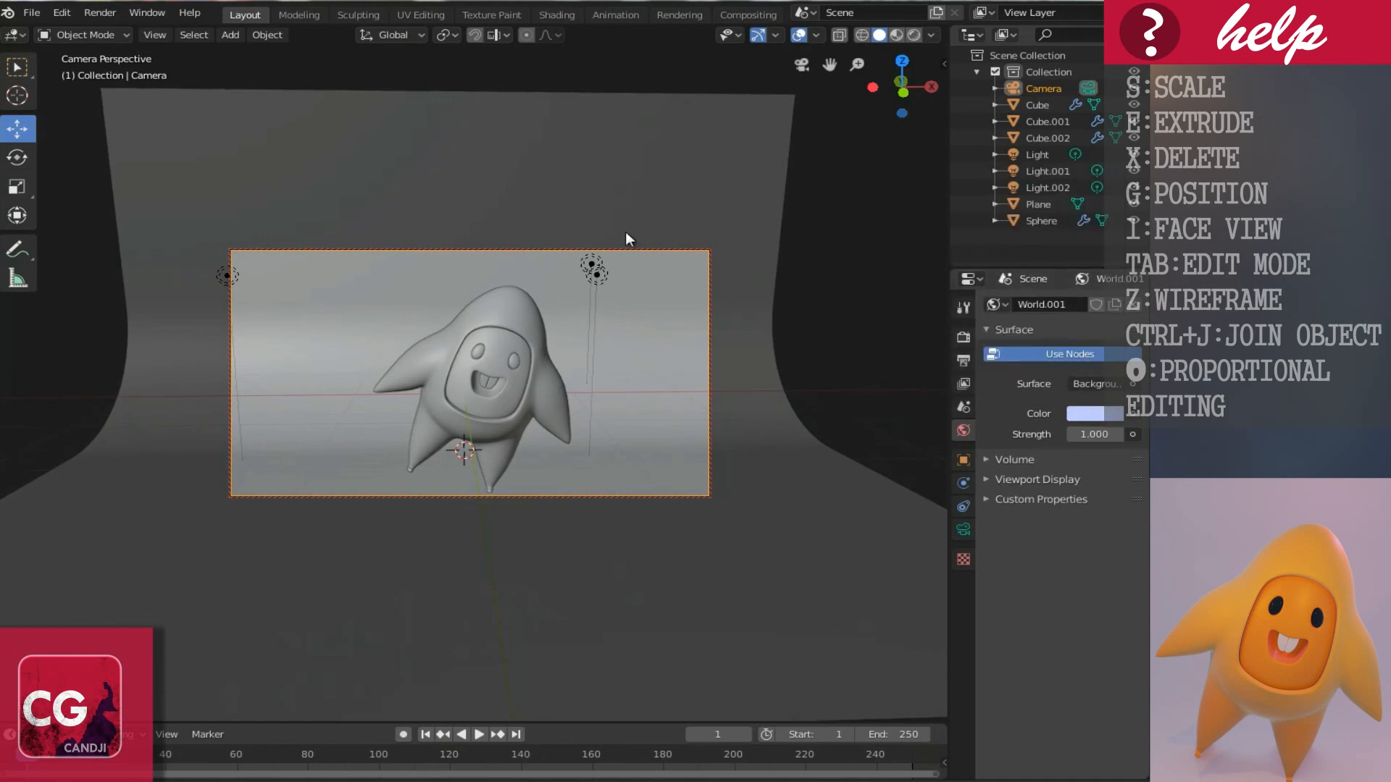
# Colour the duplicated front light orange and set its power to 2000 W, checking the lighting in rendered shading.
pyautogui.click(597, 276)
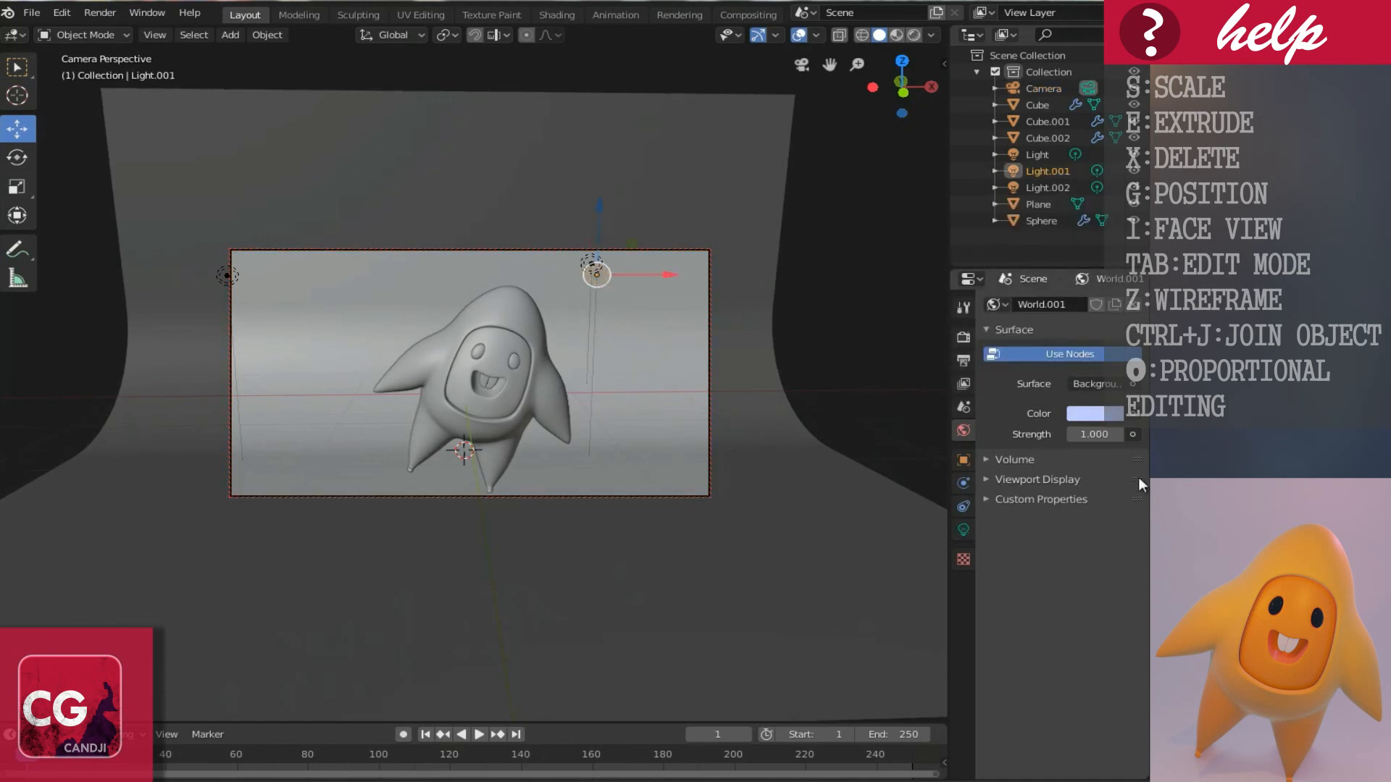
pyautogui.click(963, 529)
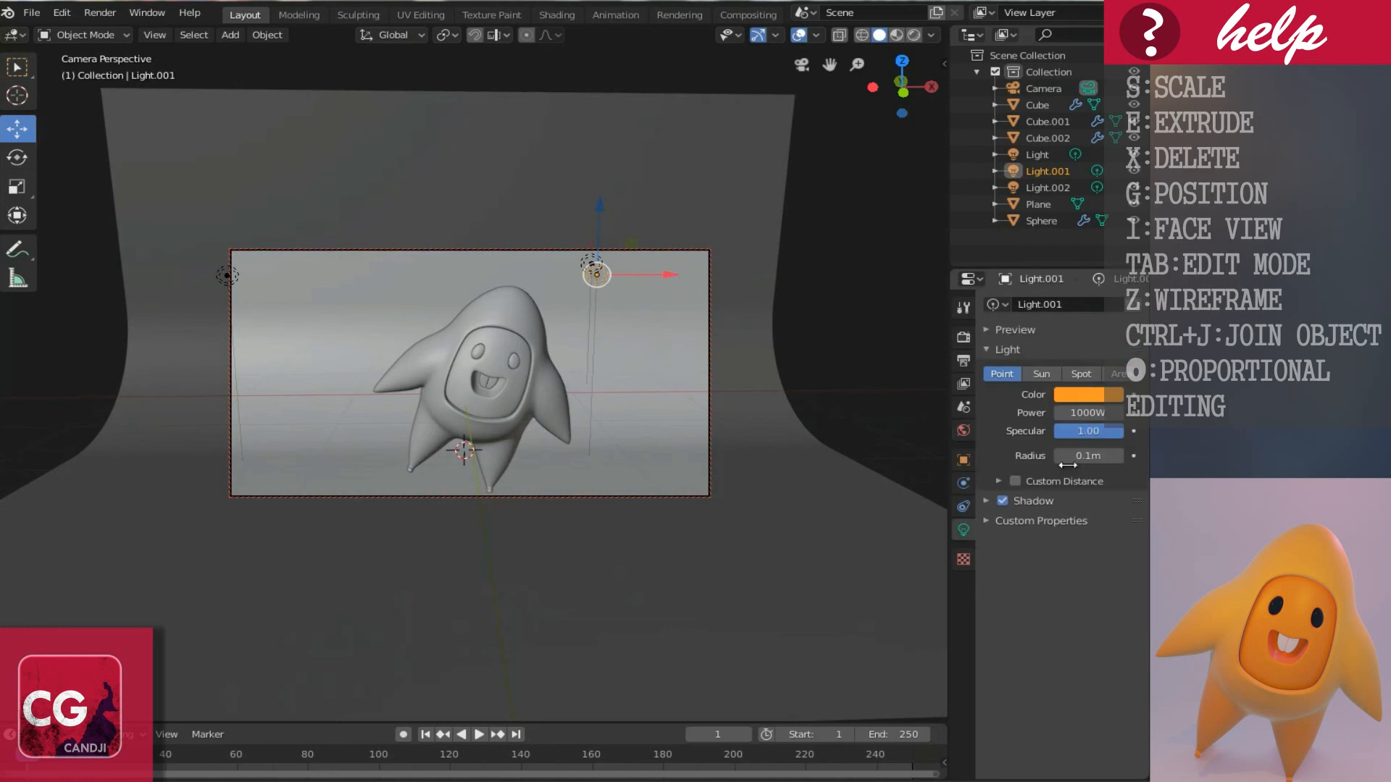
pyautogui.click(912, 35)
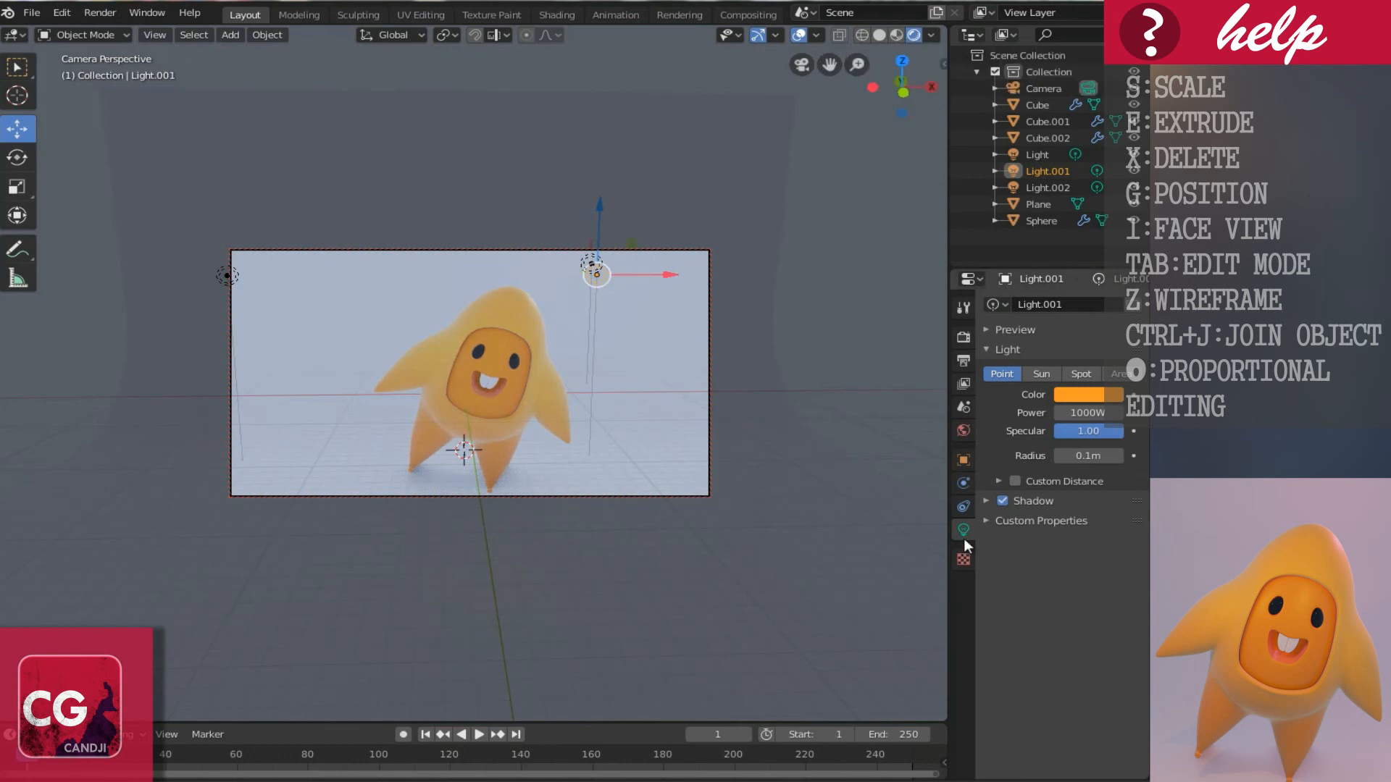
pyautogui.click(1082, 410)
pyautogui.write('2000')
pyautogui.press('Return')
pyautogui.click(878, 35)
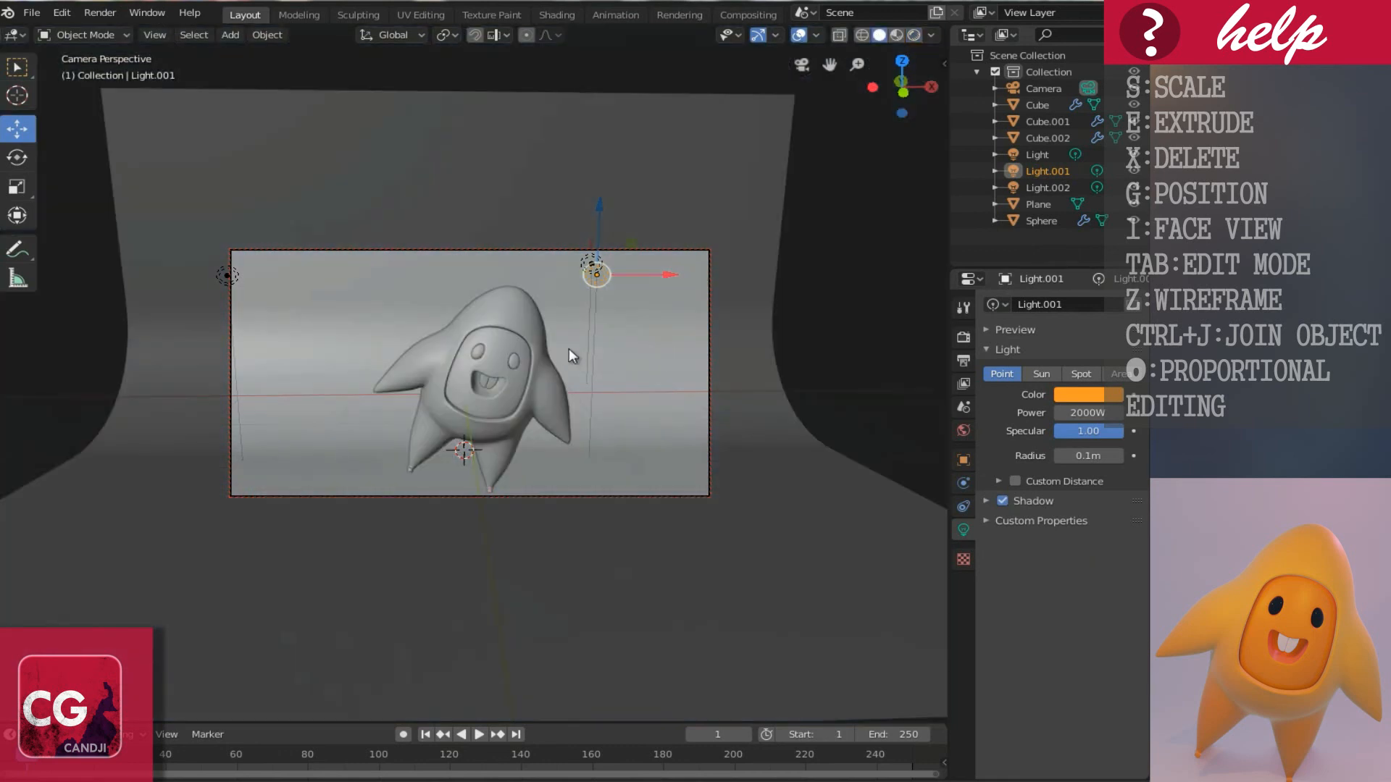
# Darken the world's pale blue background colour to a value of 0.700.
pyautogui.press('KP_0')
pyautogui.moveTo(445, 431); pyautogui.dragTo(500, 427, button='middle')
pyautogui.scroll(3, 504, 428)
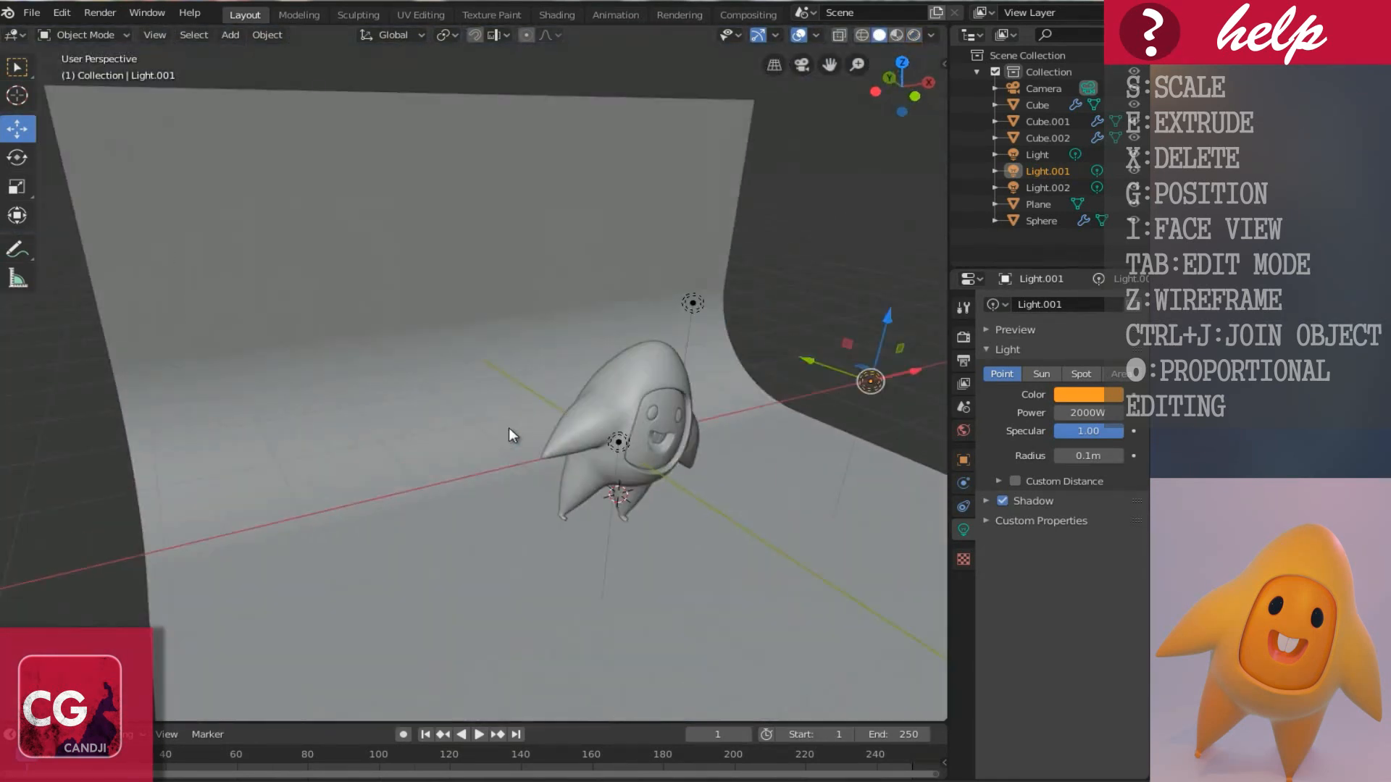
pyautogui.click(624, 490)
pyautogui.click(618, 443)
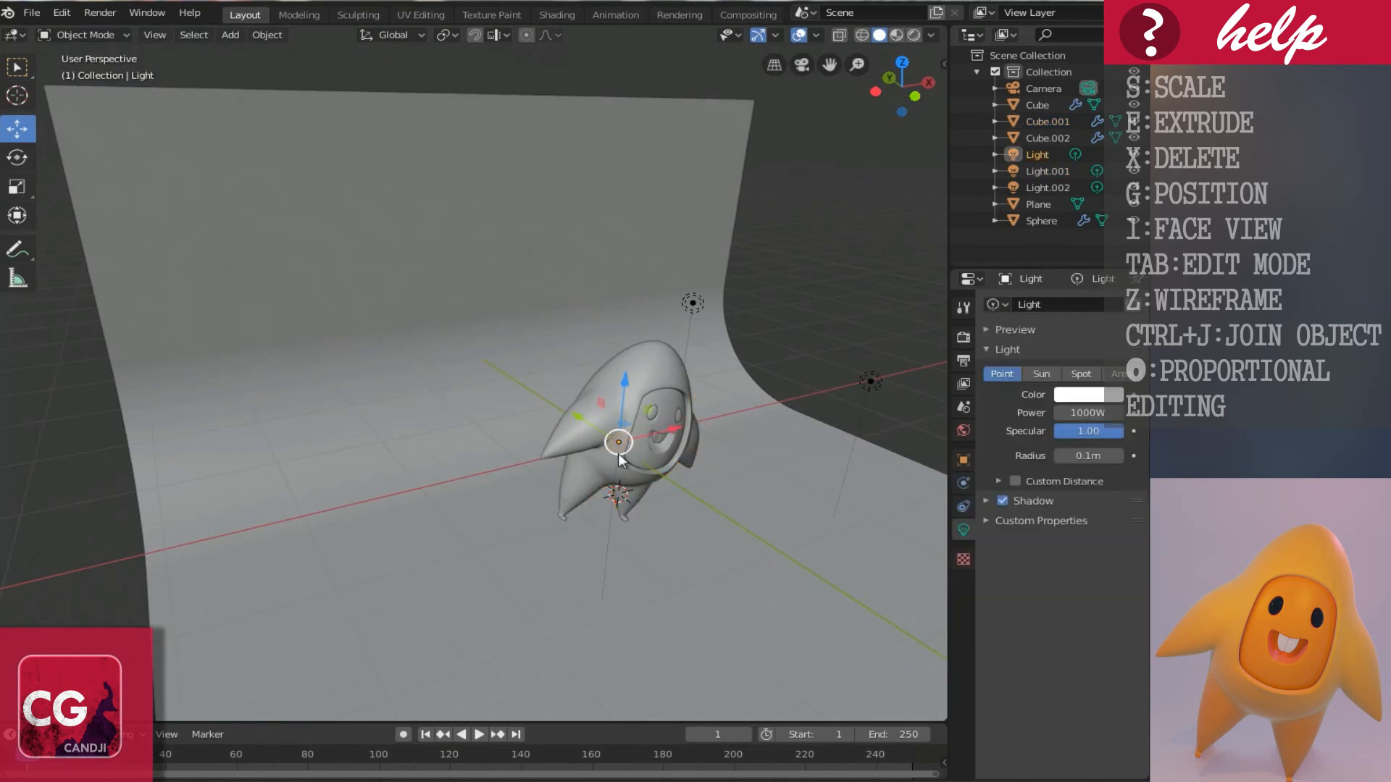
pyautogui.click(963, 431)
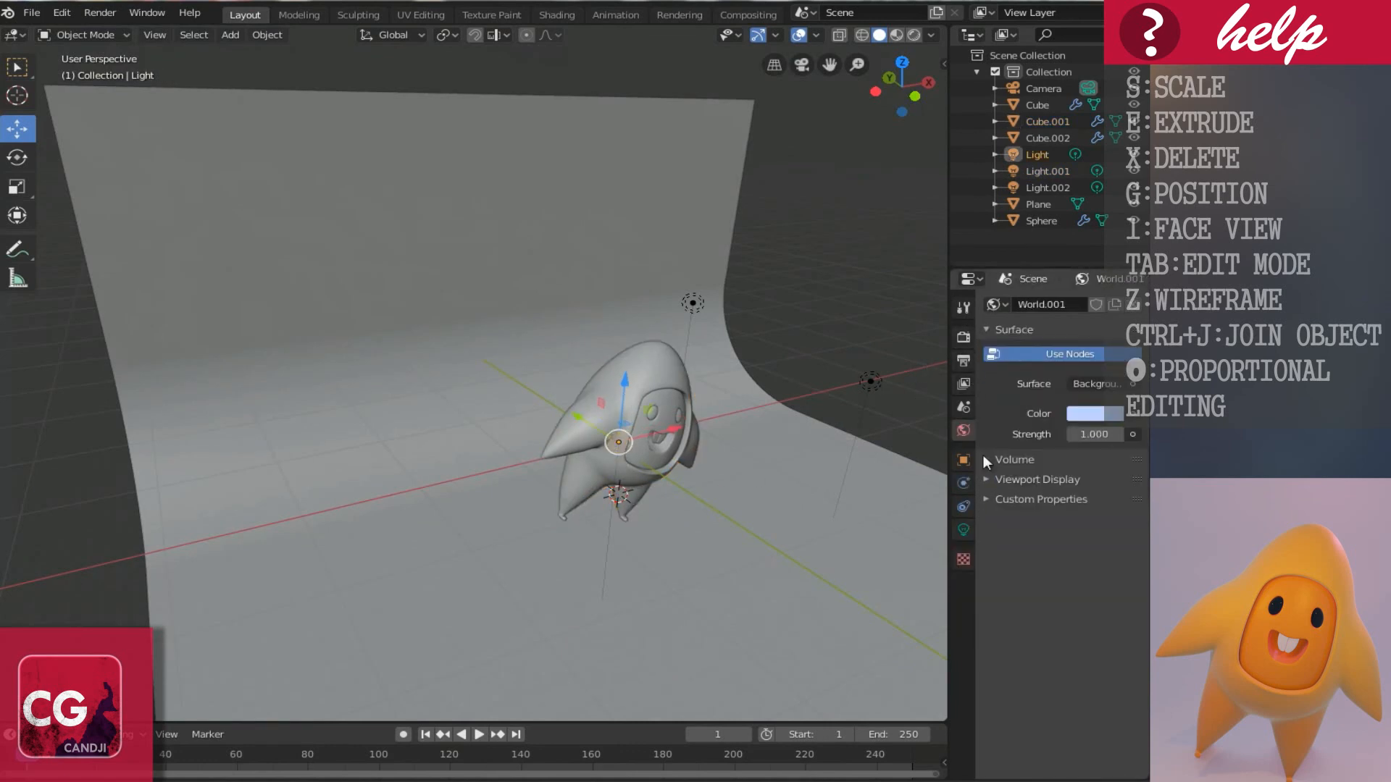
pyautogui.click(1108, 414)
pyautogui.click(1109, 217)
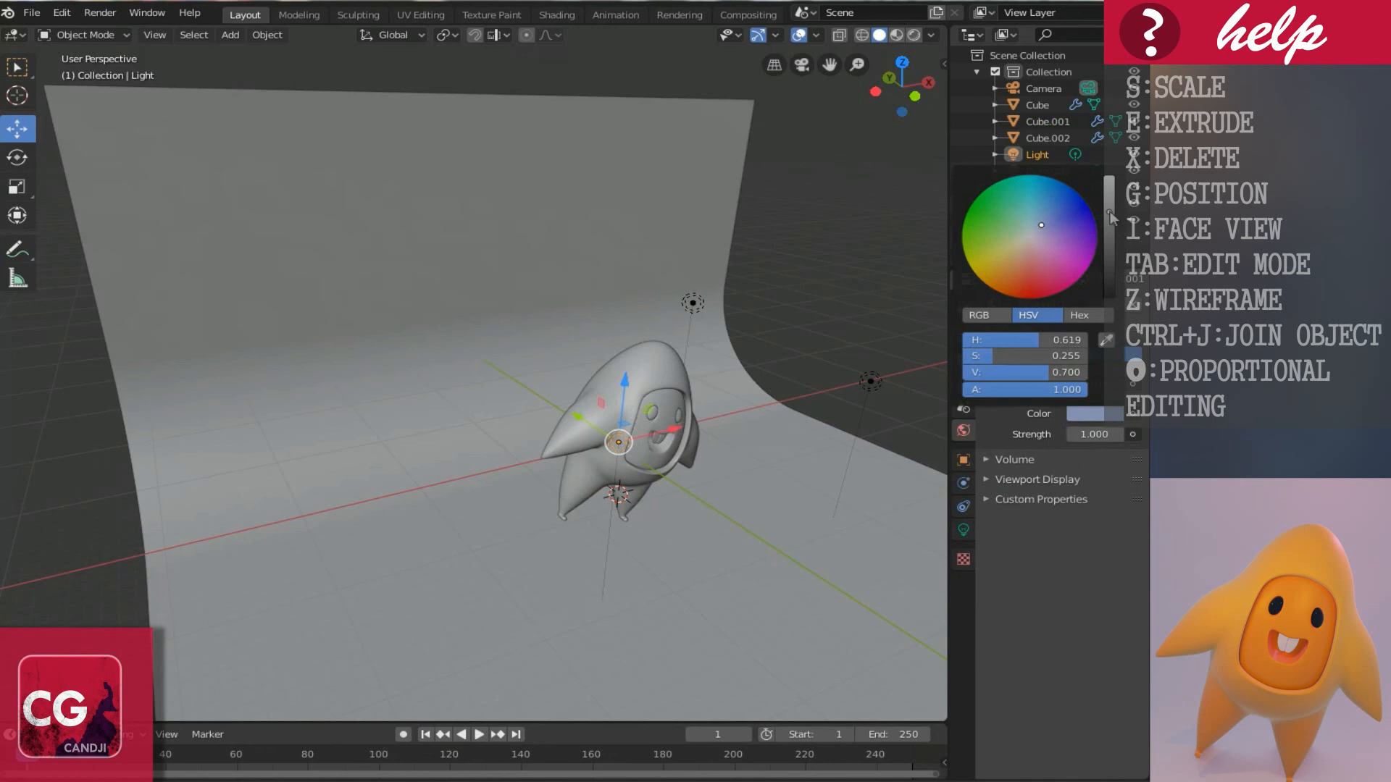
# Move the original light farther out along X and colour it orange with hue 0.095 and full saturation.
pyautogui.moveTo(662, 478); pyautogui.dragTo(702, 480, button='middle')
pyautogui.moveTo(771, 427); pyautogui.dragTo(662, 410)
pyautogui.moveTo(681, 471); pyautogui.dragTo(662, 475, button='middle')
pyautogui.click(966, 523)
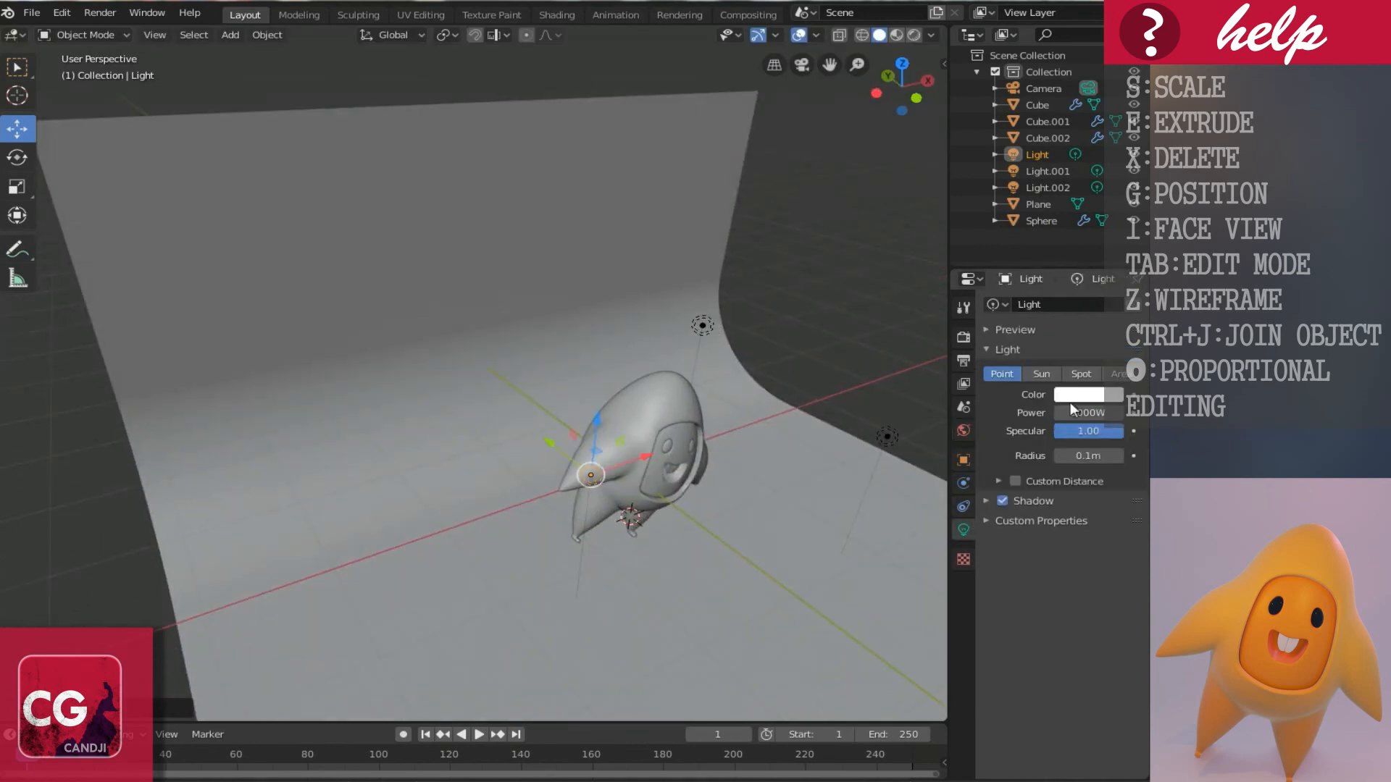
pyautogui.click(1084, 397)
pyautogui.moveTo(1002, 275)
pyautogui.mouseDown()
pyautogui.moveTo(999, 297)
pyautogui.moveTo(989, 289)
pyautogui.mouseUp()
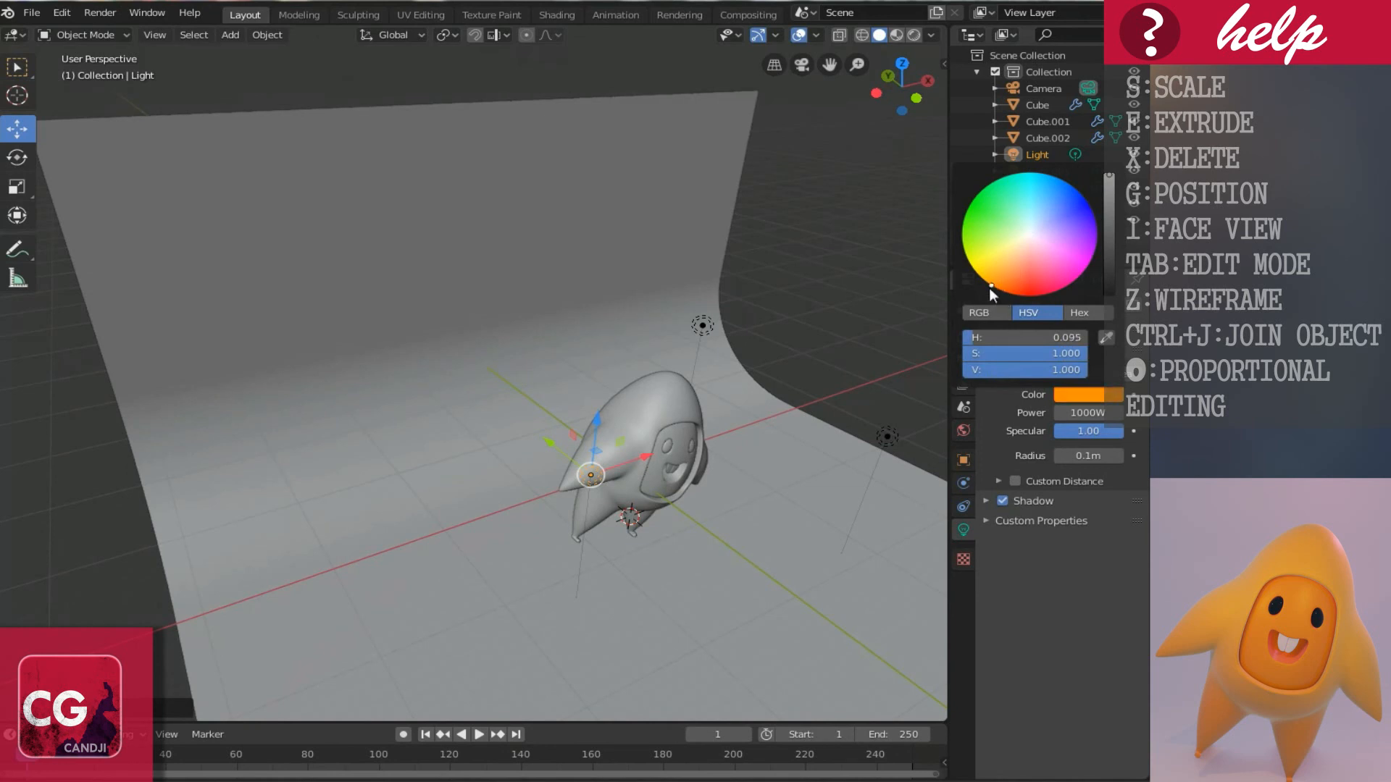
# Set the power of the light behind the character to 5000 W.
pyautogui.moveTo(740, 416); pyautogui.dragTo(633, 450, button='middle')
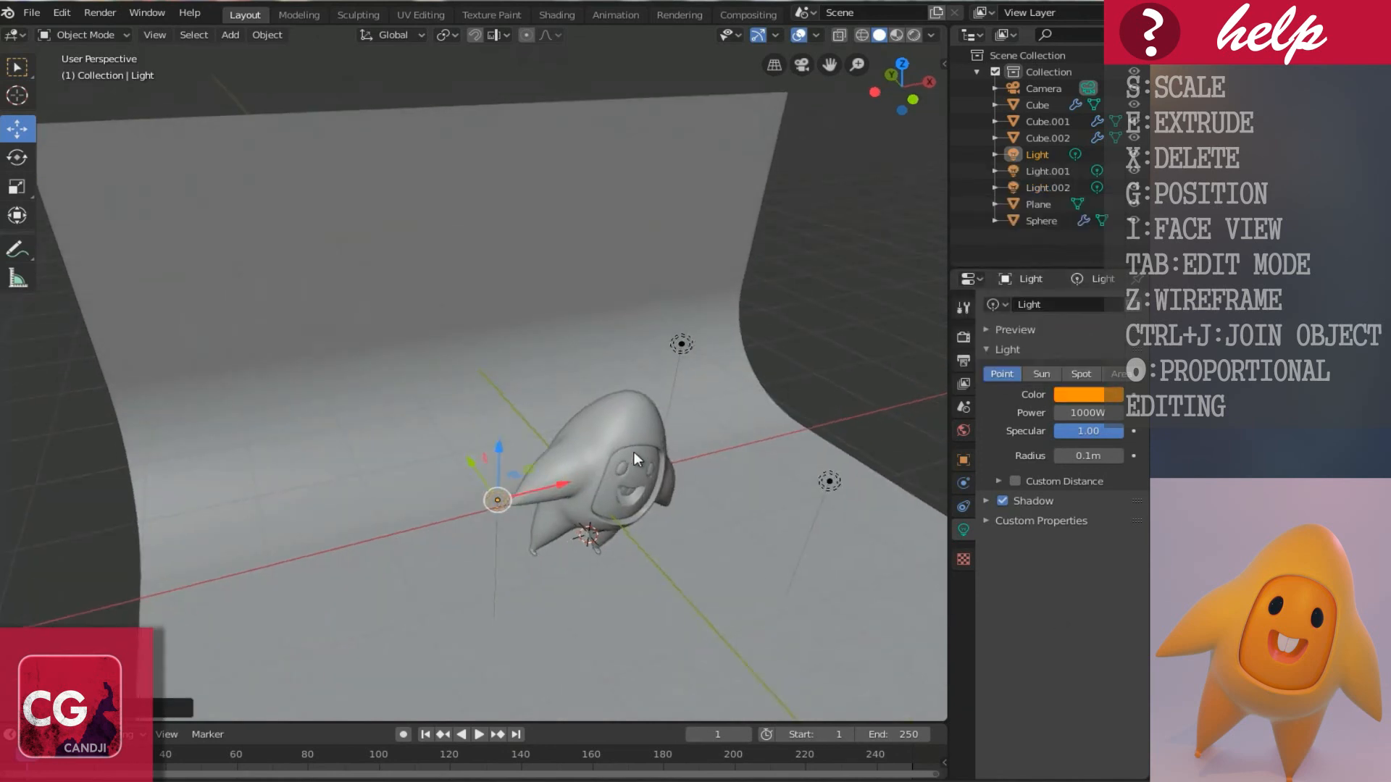
pyautogui.click(685, 344)
pyautogui.click(681, 345)
pyautogui.click(1088, 411)
pyautogui.write('20')
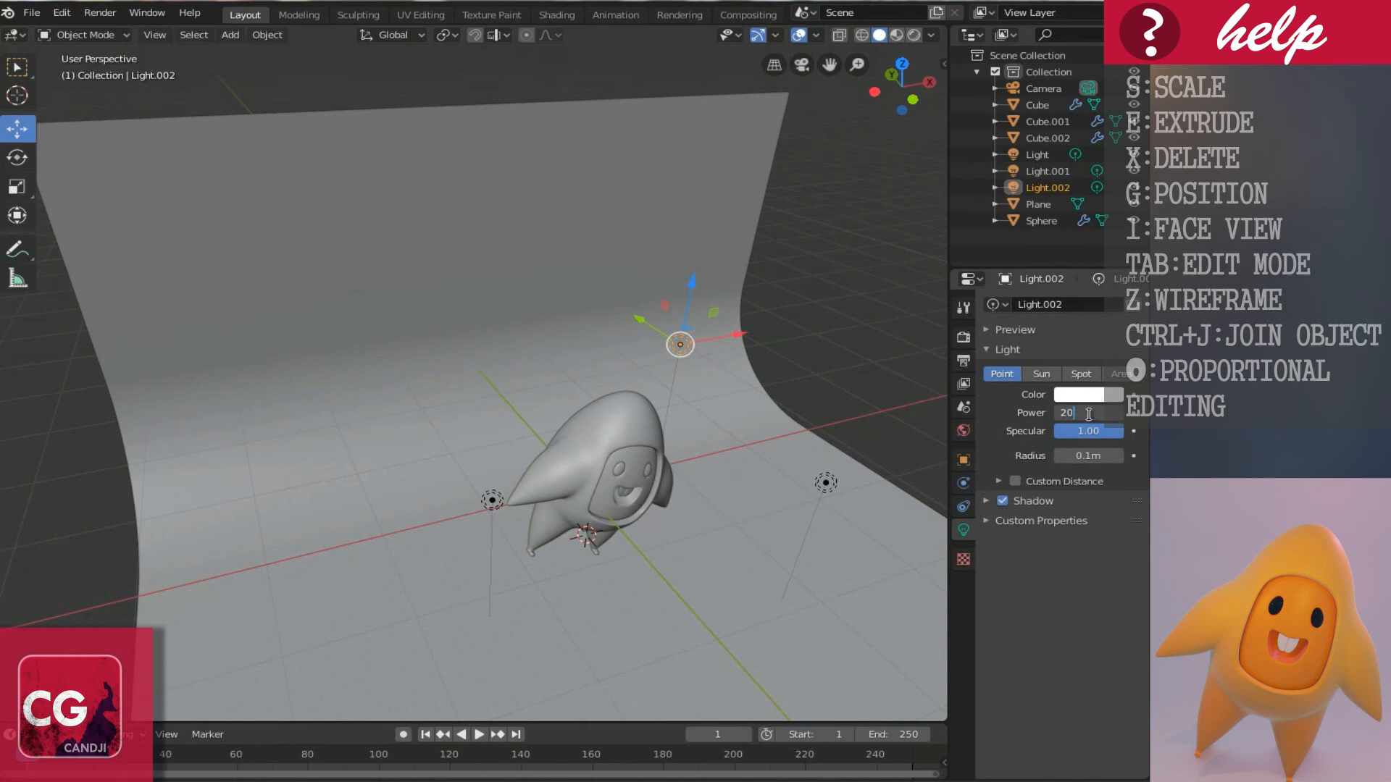
pyautogui.press('BackSpace')
pyautogui.press('BackSpace')
pyautogui.write('5000')
pyautogui.press('Return')
# Colour the rear light pink and preview the scene briefly in rendered shading.
pyautogui.click(1093, 398)
pyautogui.moveTo(1024, 270); pyautogui.dragTo(1049, 271)
pyautogui.moveTo(732, 532); pyautogui.dragTo(697, 510, button='middle')
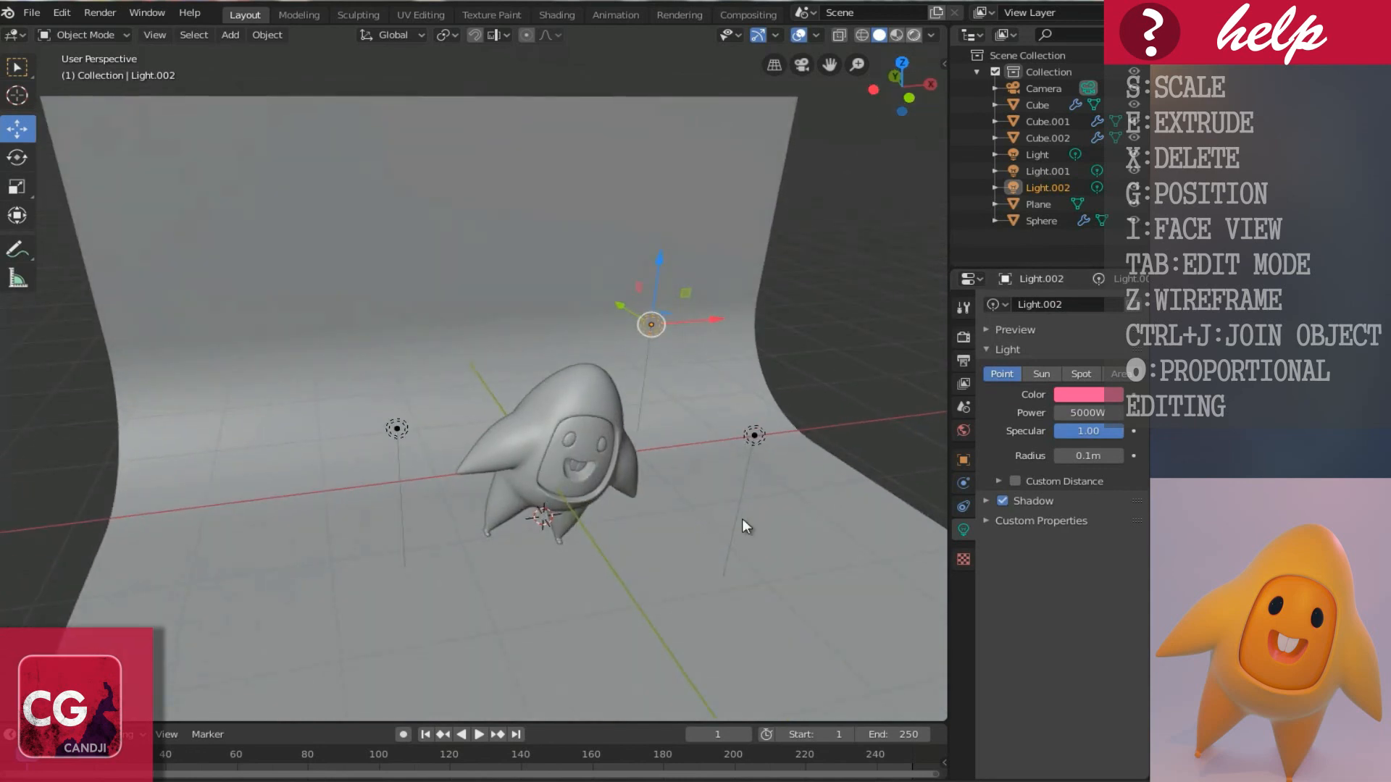
pyautogui.press('z')
pyautogui.moveTo(581, 507); pyautogui.dragTo(645, 441, button='middle')
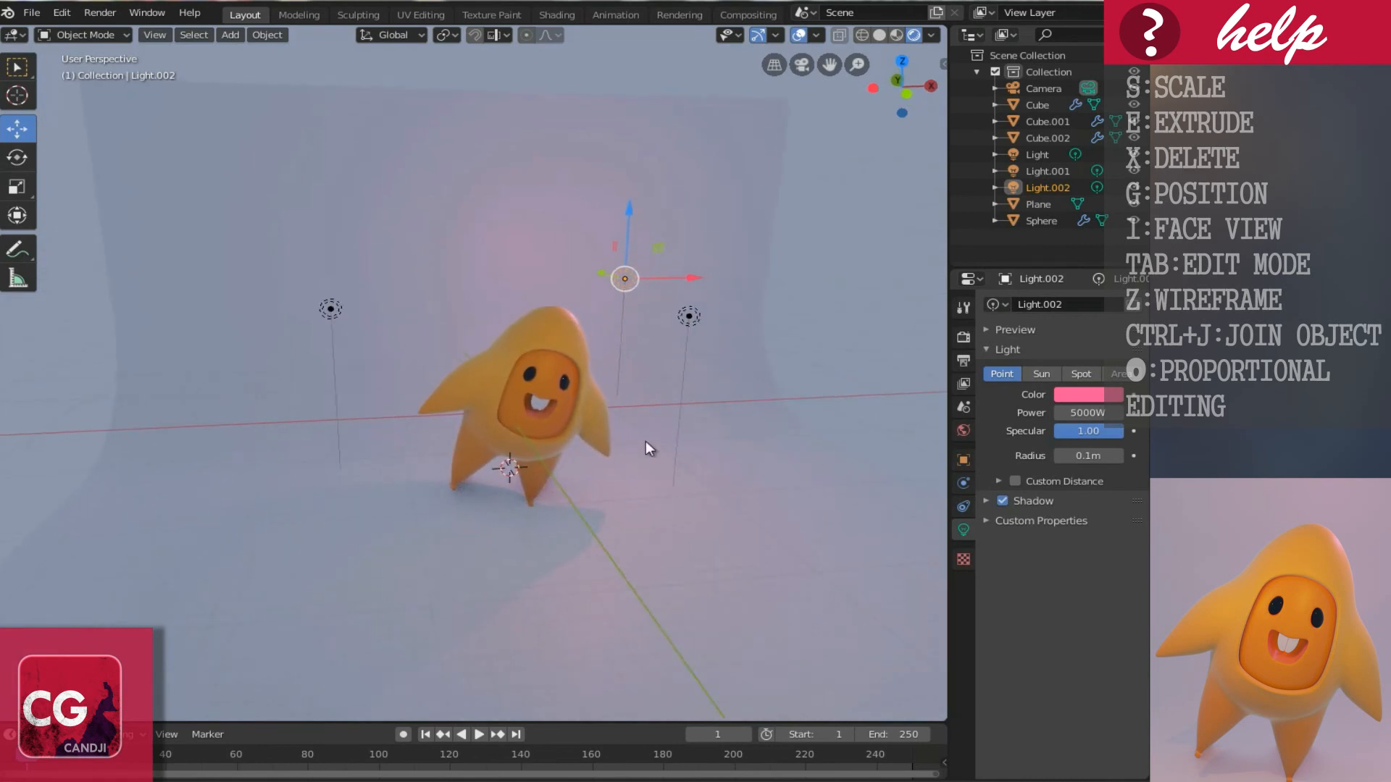
pyautogui.click(881, 31)
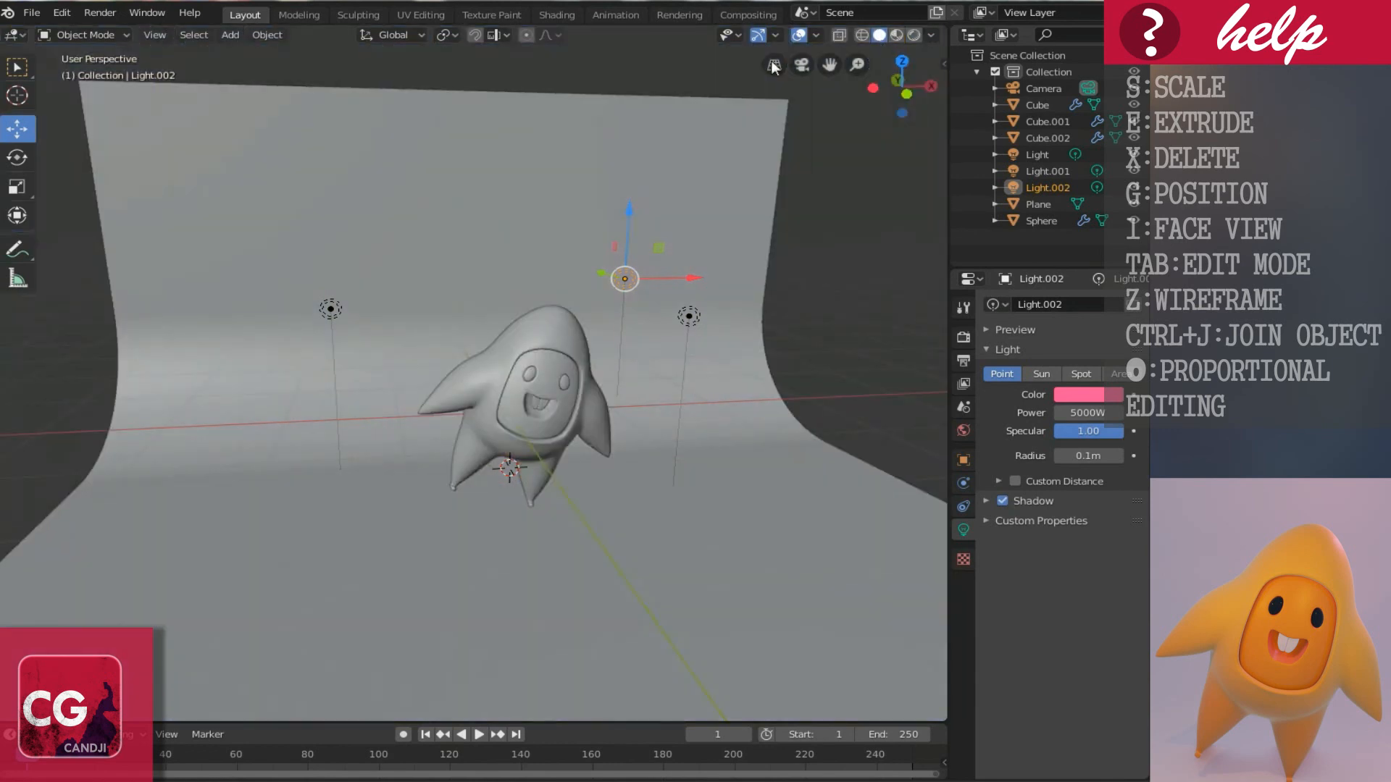
# Raise the duplicated orange front light's power to 6000 W and display the scene in rendered shading.
pyautogui.click(685, 319)
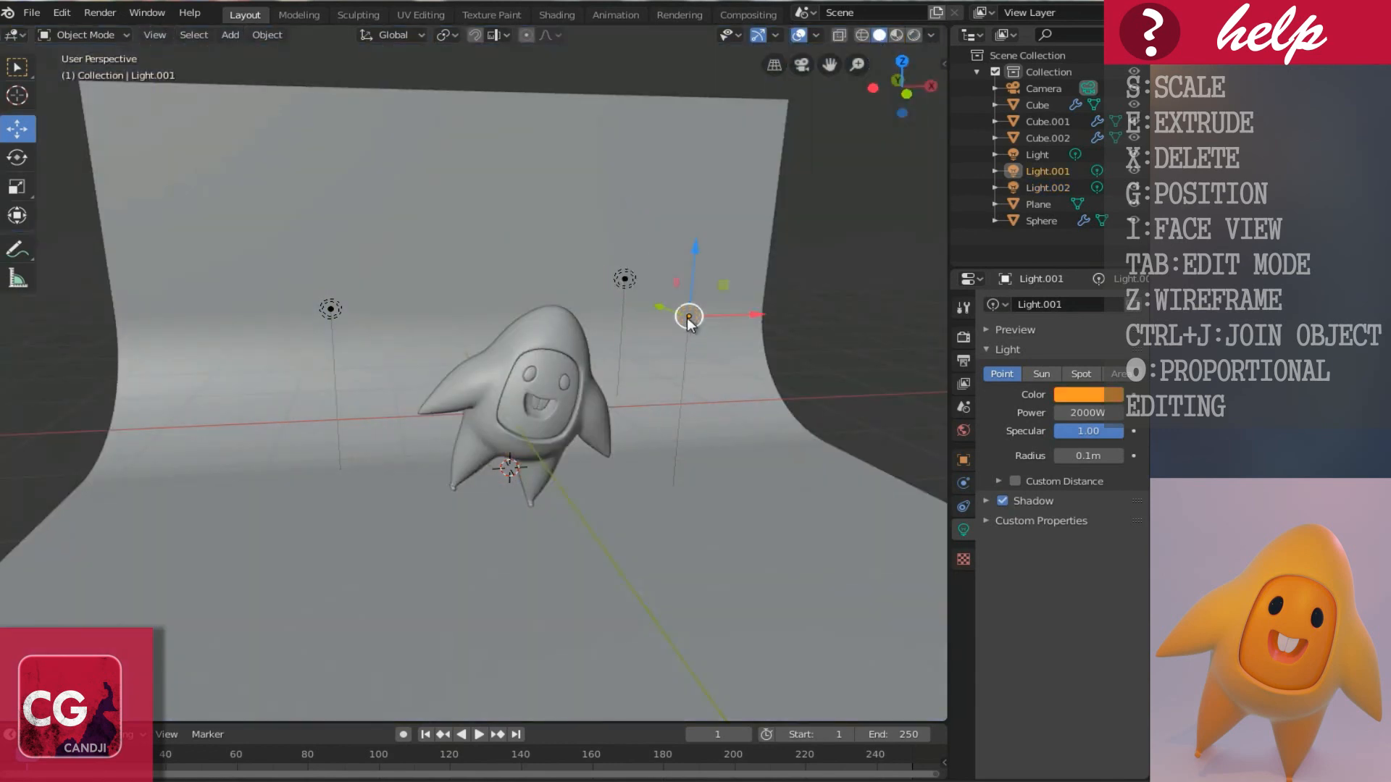
pyautogui.click(1095, 419)
pyautogui.write('6000')
pyautogui.press('Return')
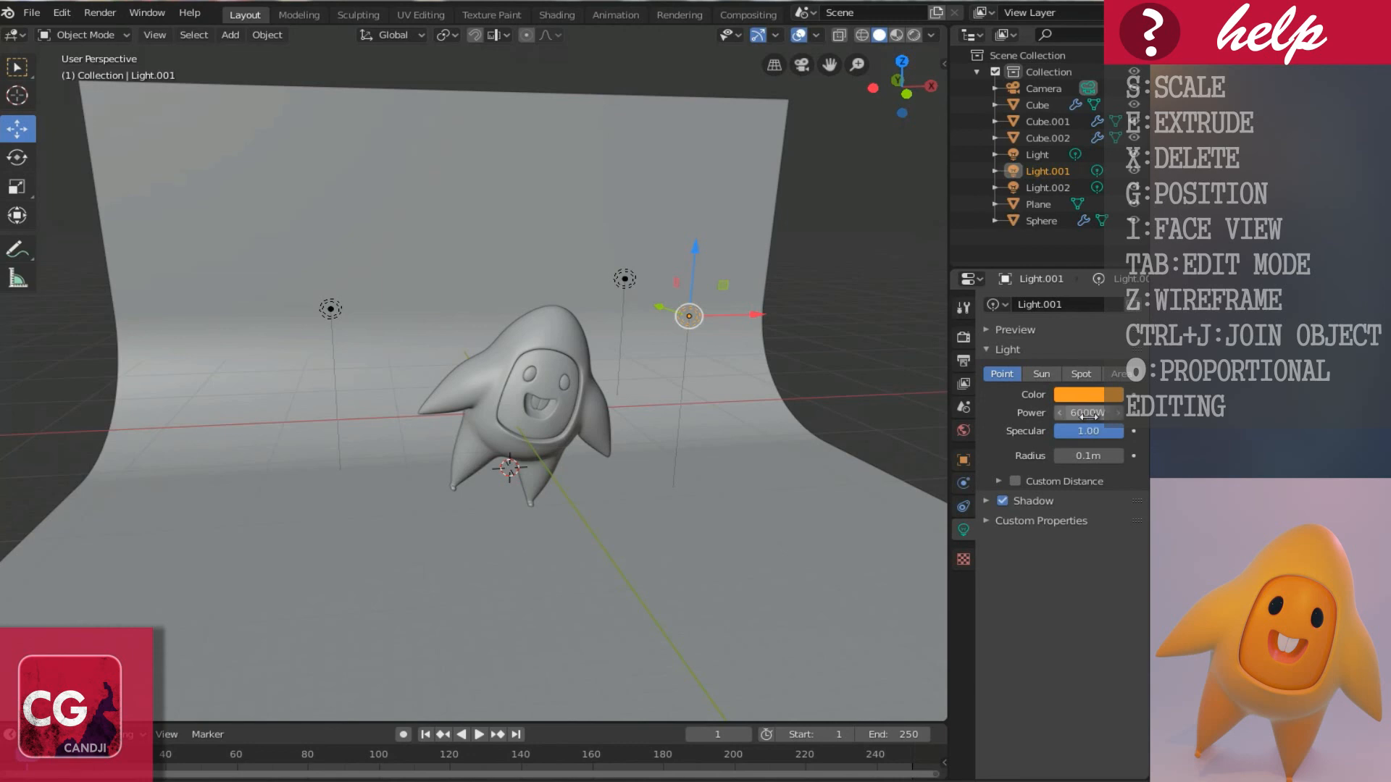
pyautogui.click(913, 35)
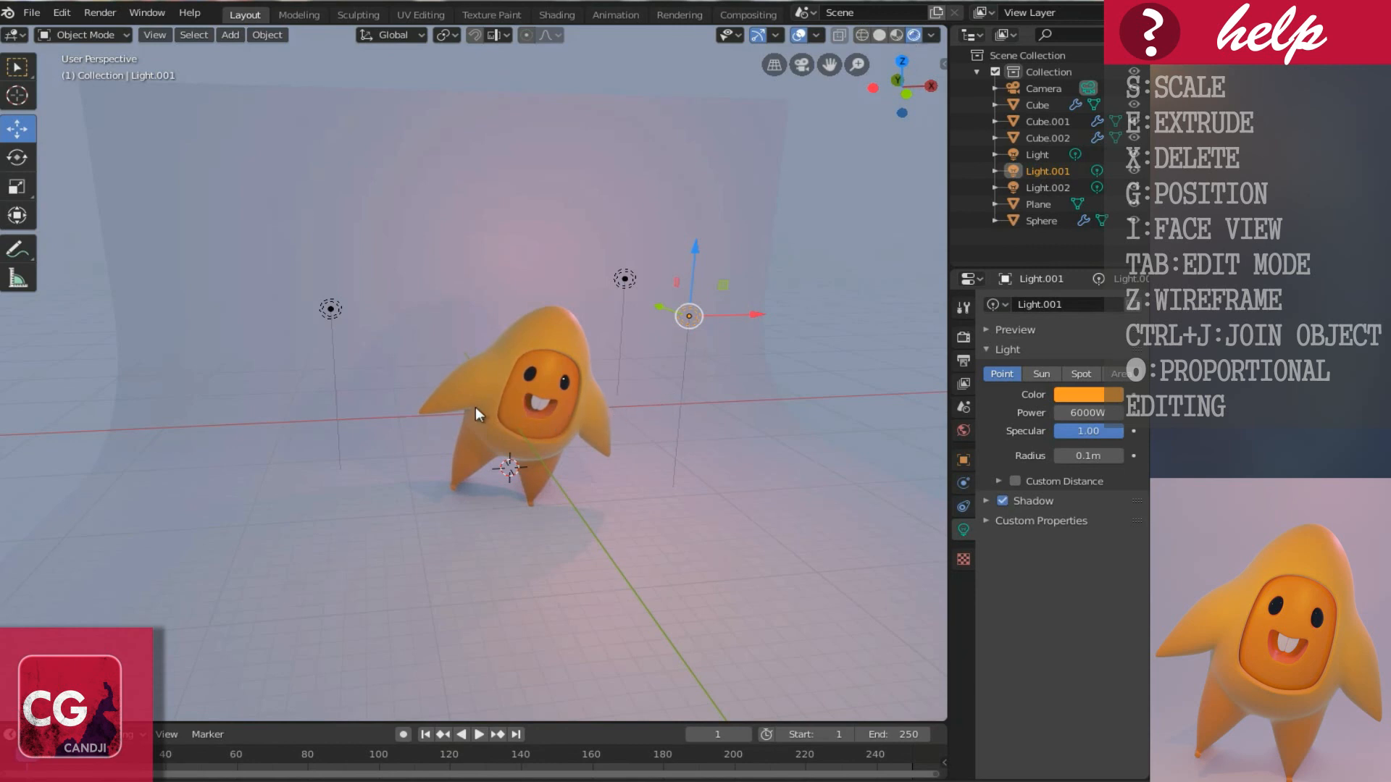
# Turn off shadow casting for the 6000 W orange light and the pink rear light, working back in solid shading.
pyautogui.moveTo(475, 407); pyautogui.dragTo(435, 405, button='middle')
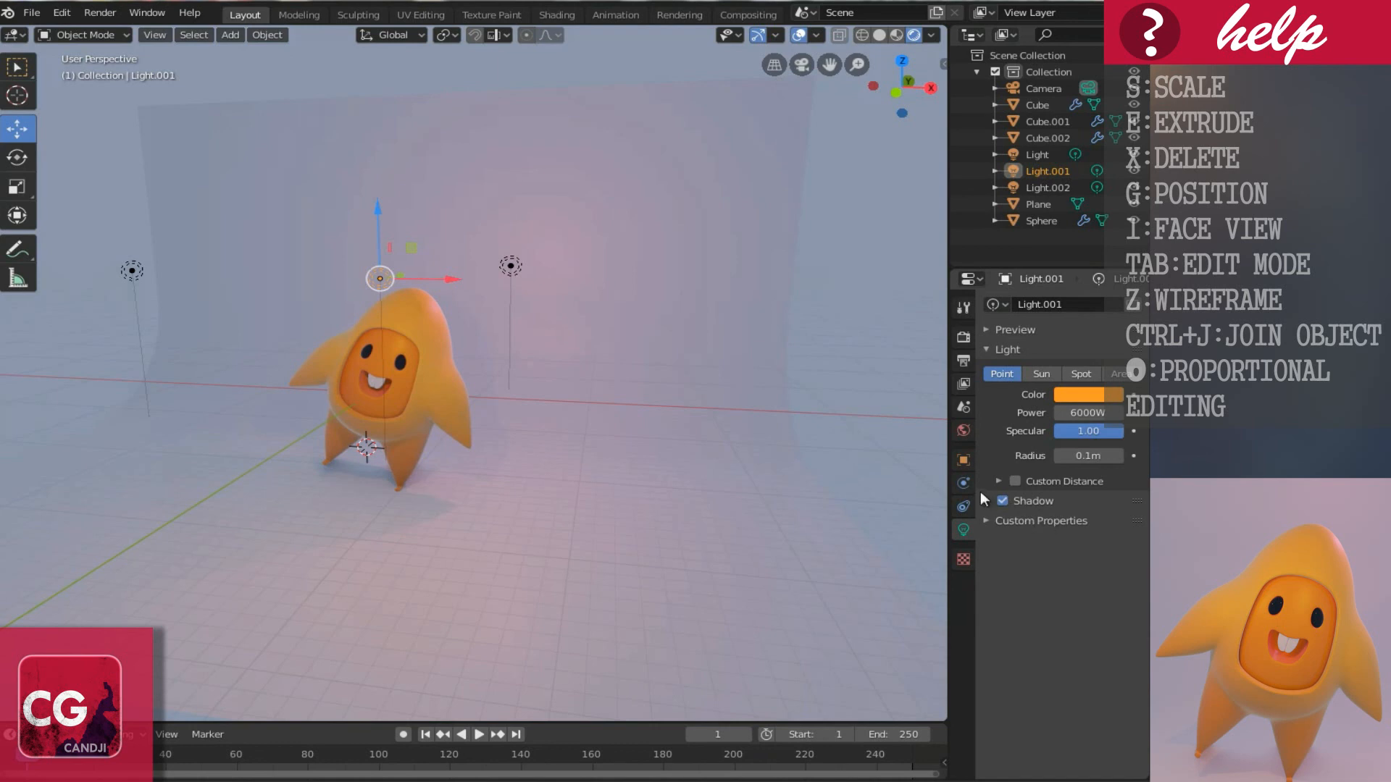
pyautogui.click(1003, 501)
pyautogui.click(877, 34)
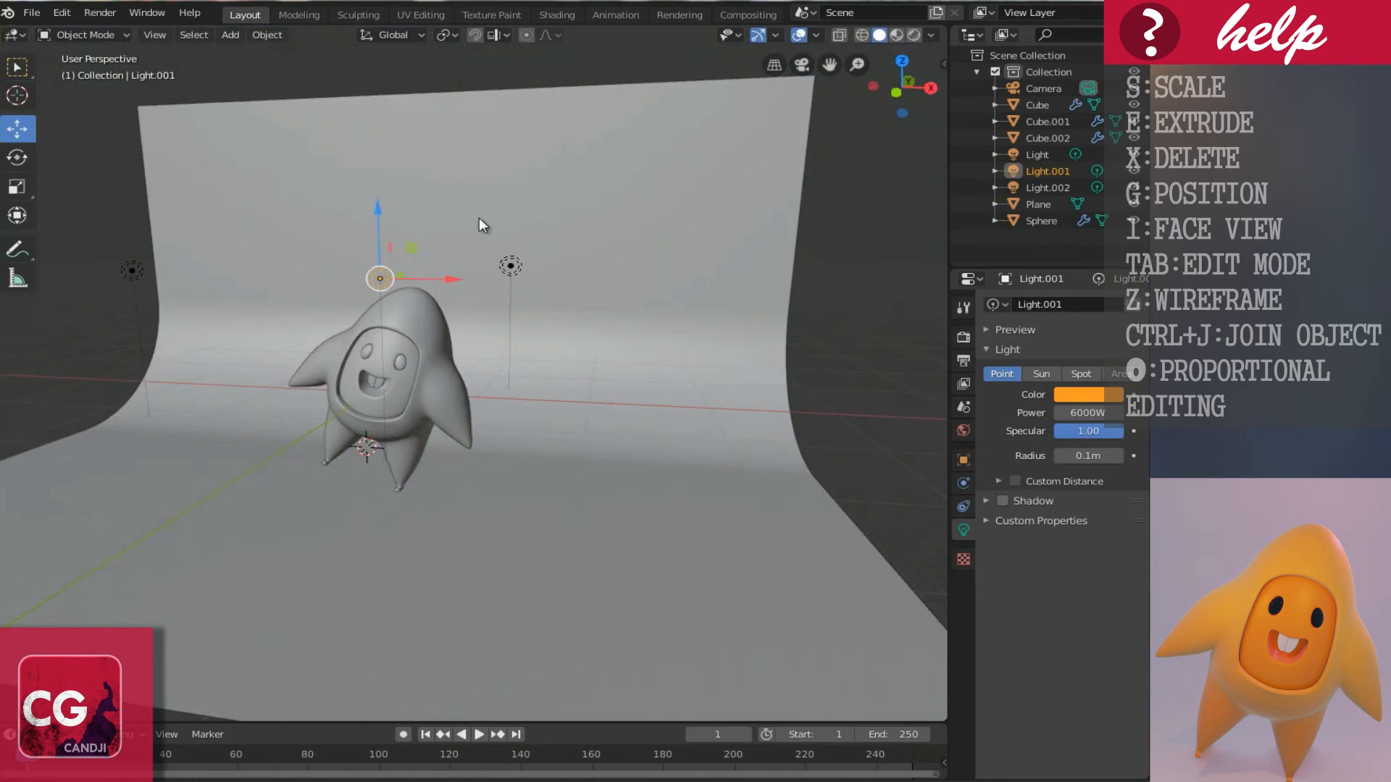
pyautogui.click(510, 267)
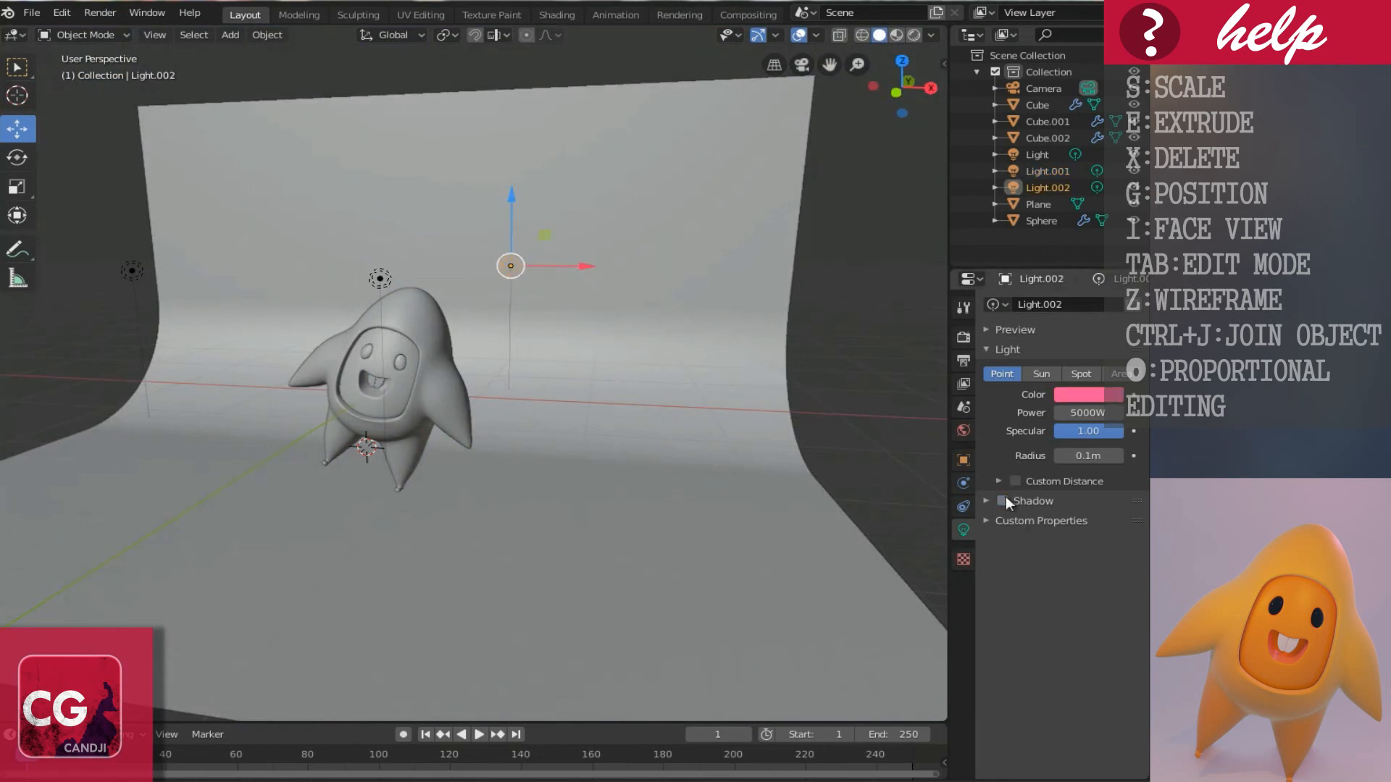
# Move the original orange light inward along X, closer to the character.
pyautogui.moveTo(552, 418); pyautogui.dragTo(558, 423, button='middle')
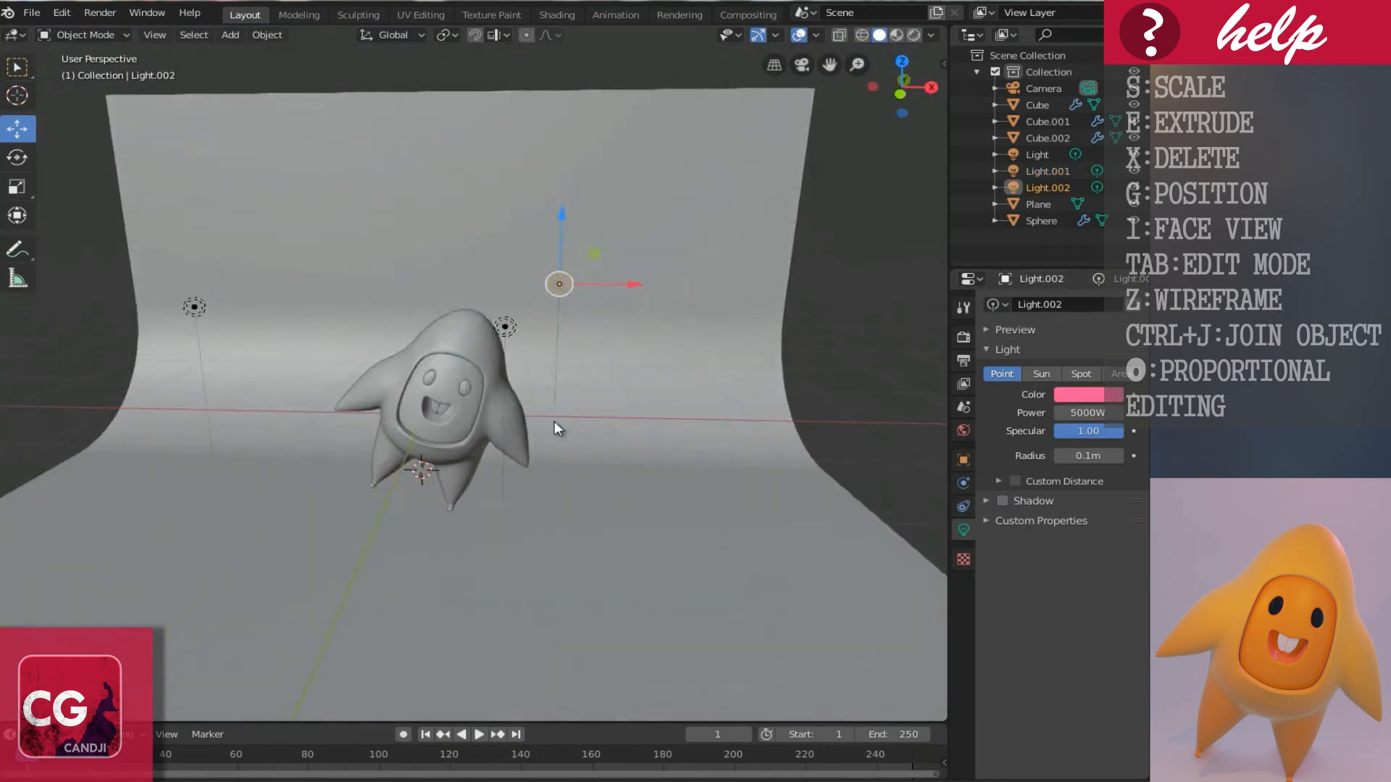
pyautogui.click(203, 310)
pyautogui.moveTo(273, 305); pyautogui.dragTo(370, 307)
# Set the original light's power to 5000 W and preview the scene through the camera in rendered shading.
pyautogui.click(1077, 413)
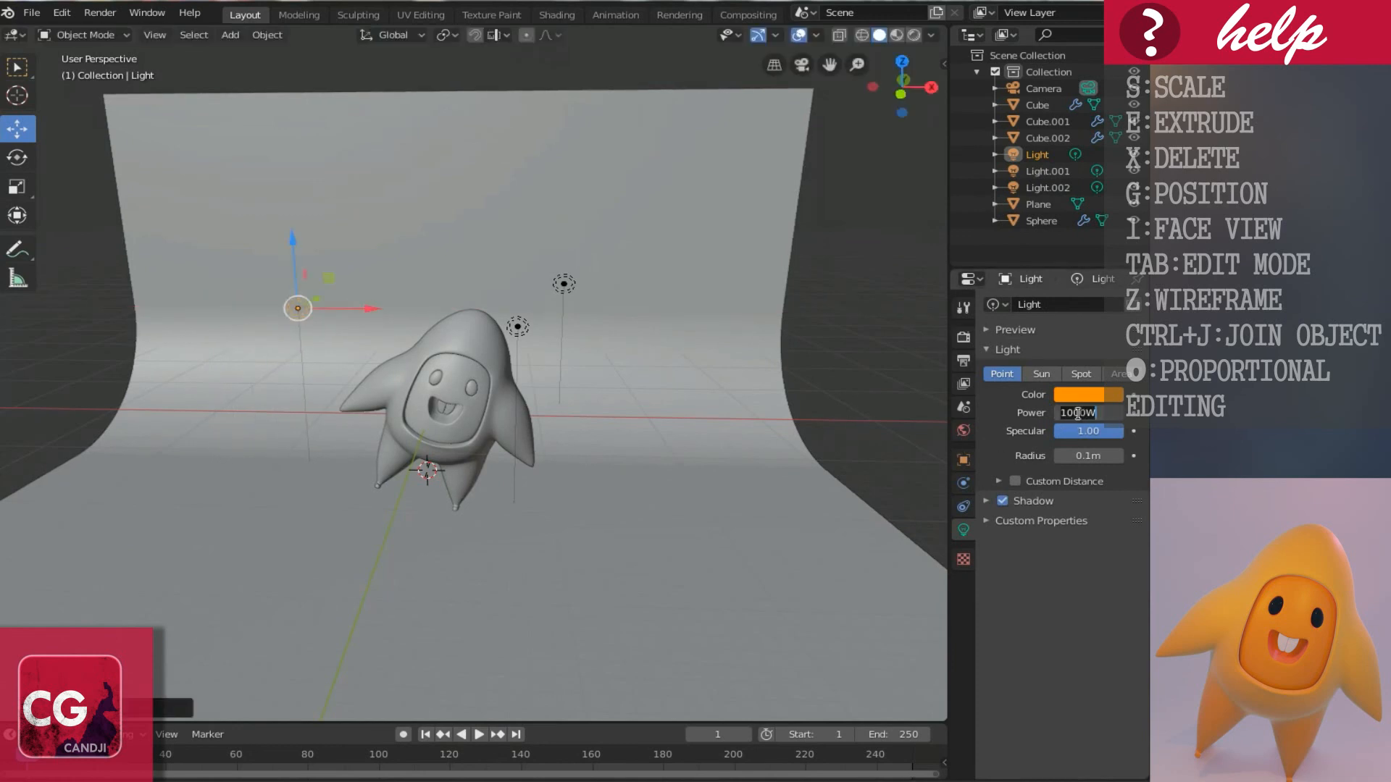
pyautogui.write('5000')
pyautogui.press('Return')
pyautogui.press('KP_0')
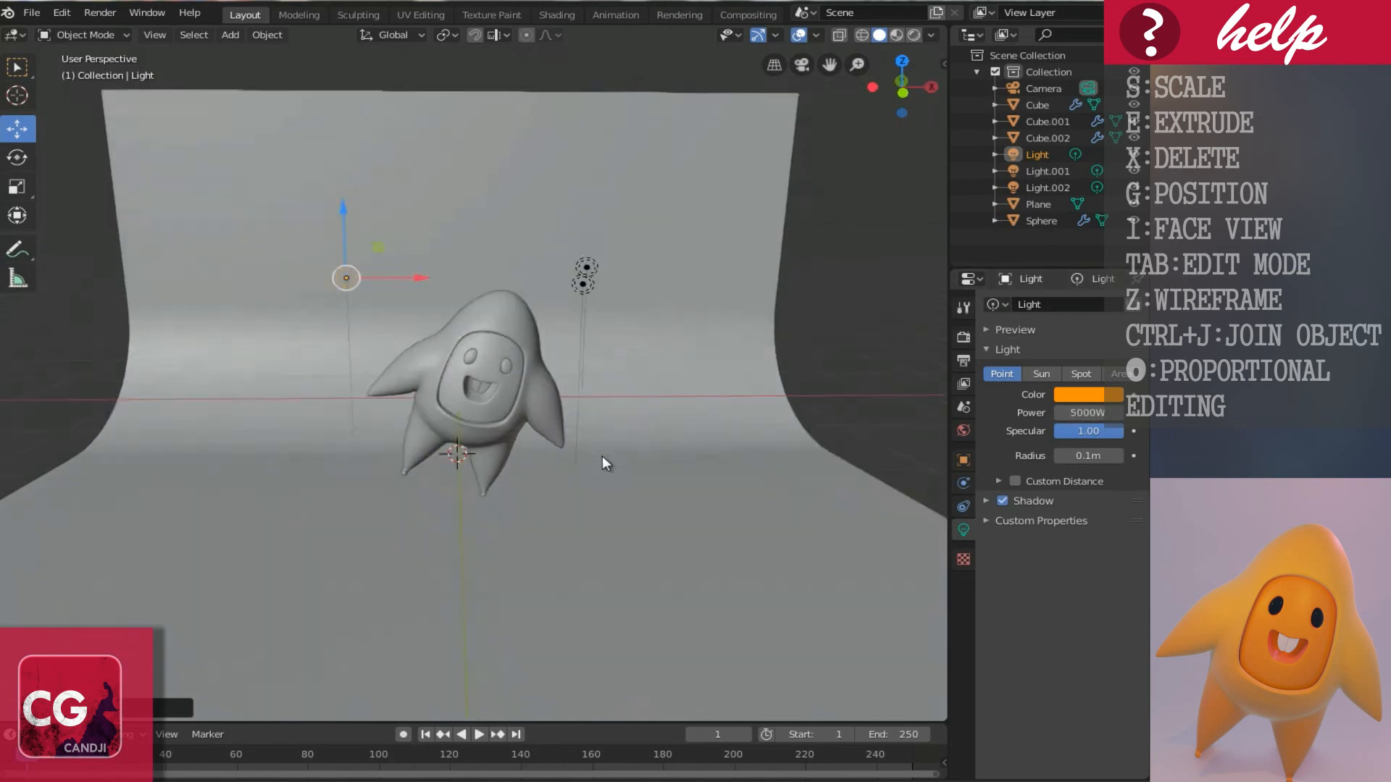
pyautogui.click(914, 35)
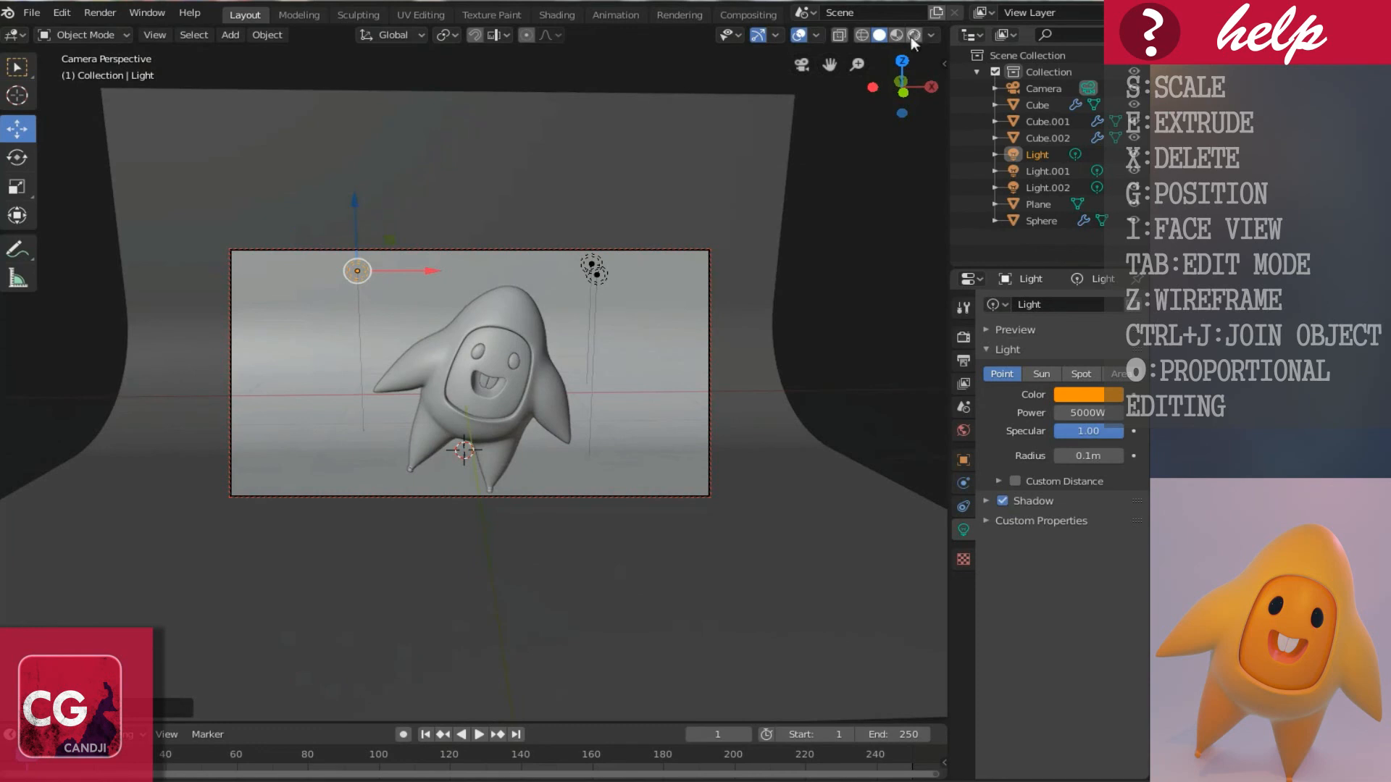